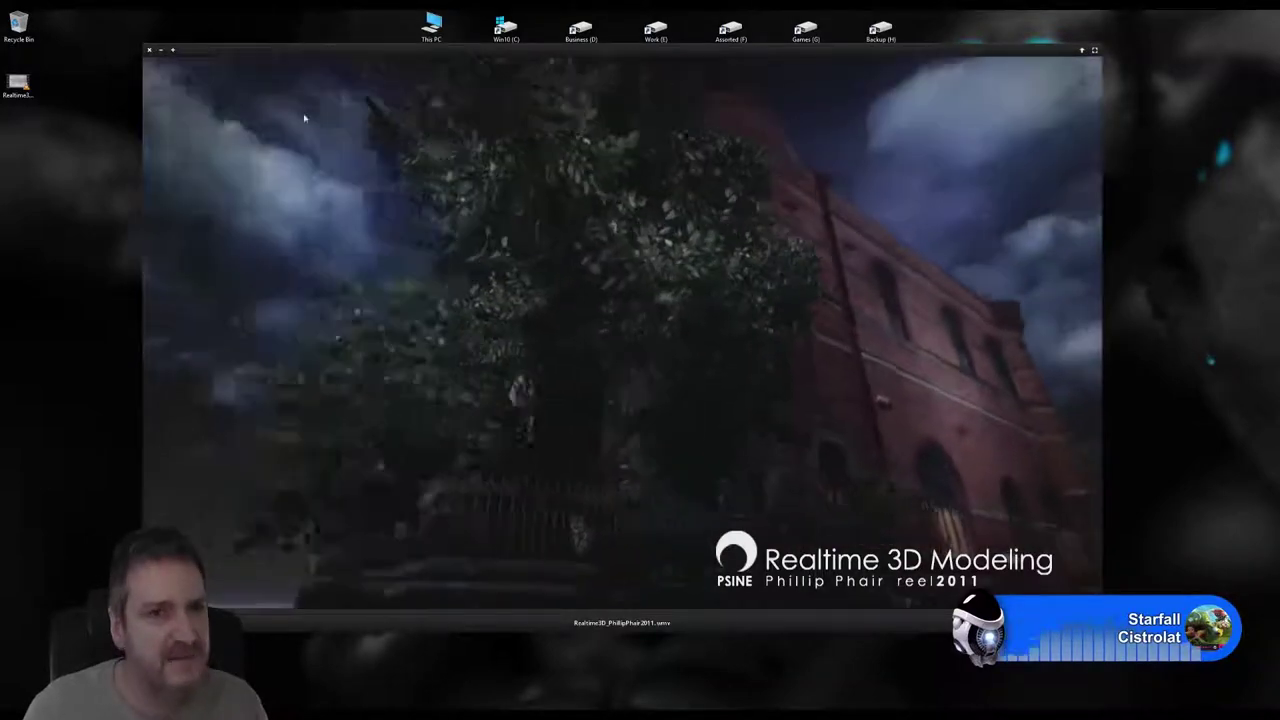
Step: Close the demo reel video and examine the building's long side wall mesh in 3ds Max
click(148, 50)
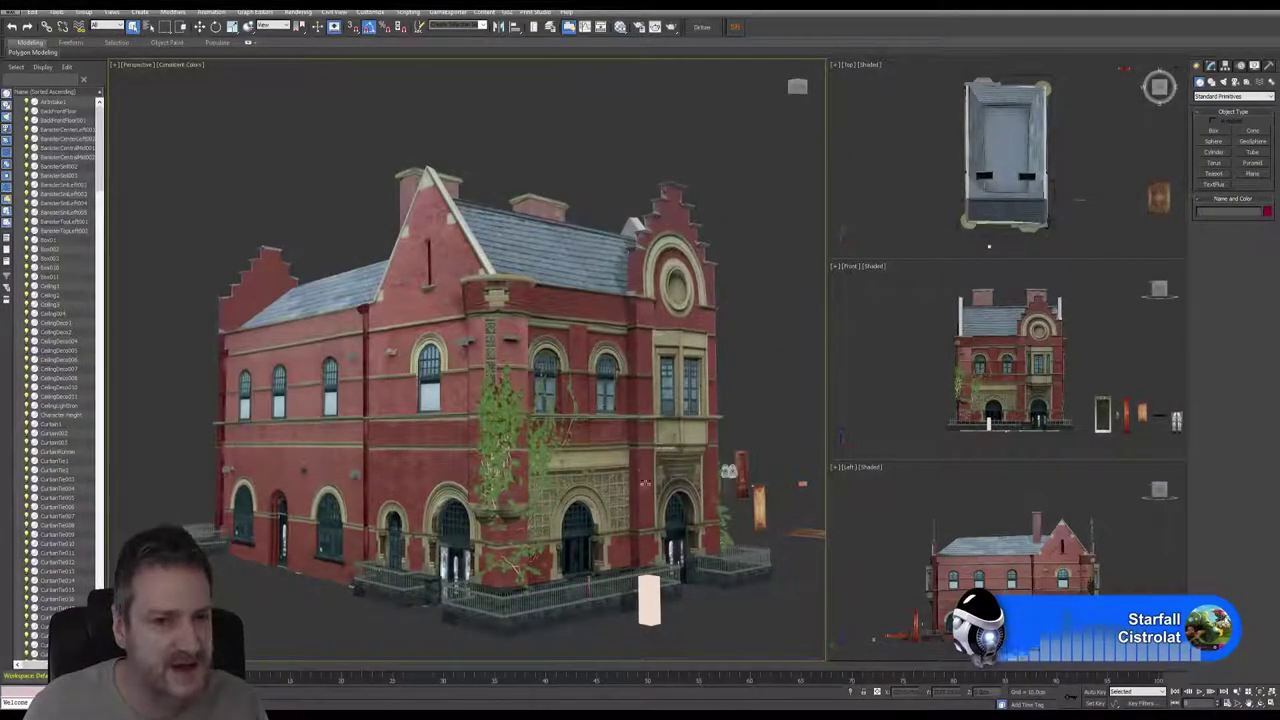
click(800, 390)
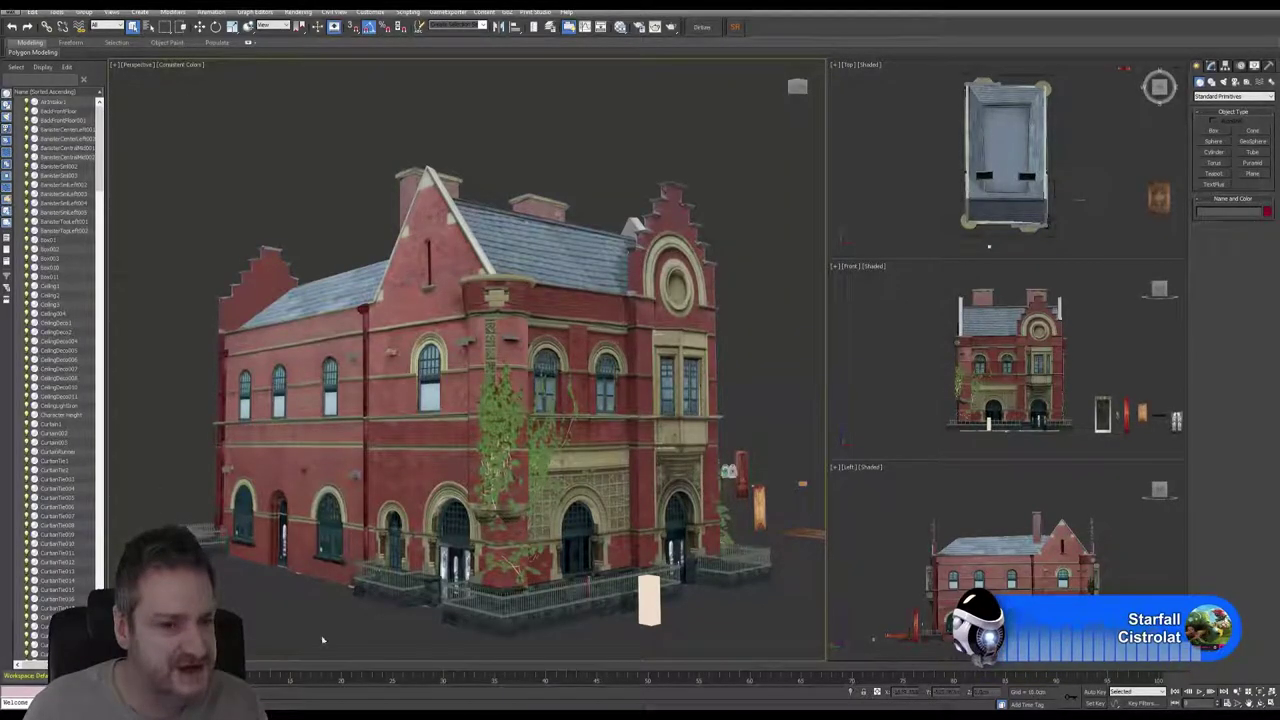
click(220, 424)
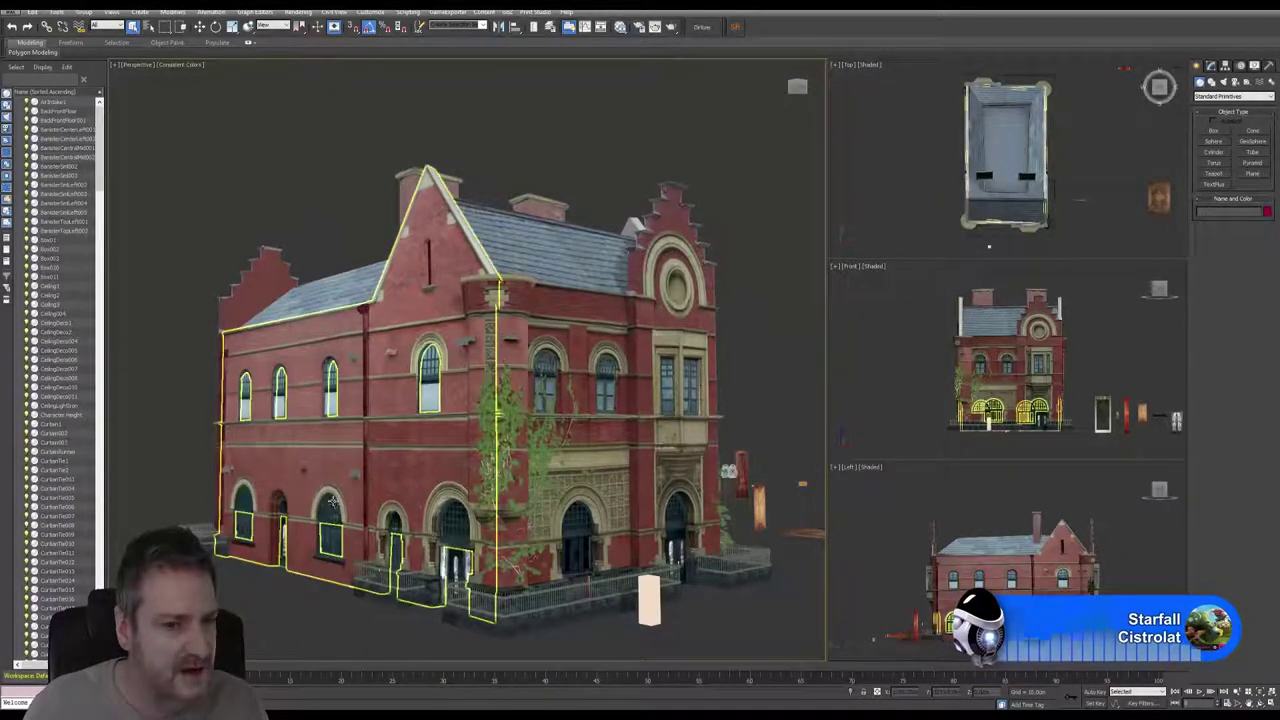
click(237, 591)
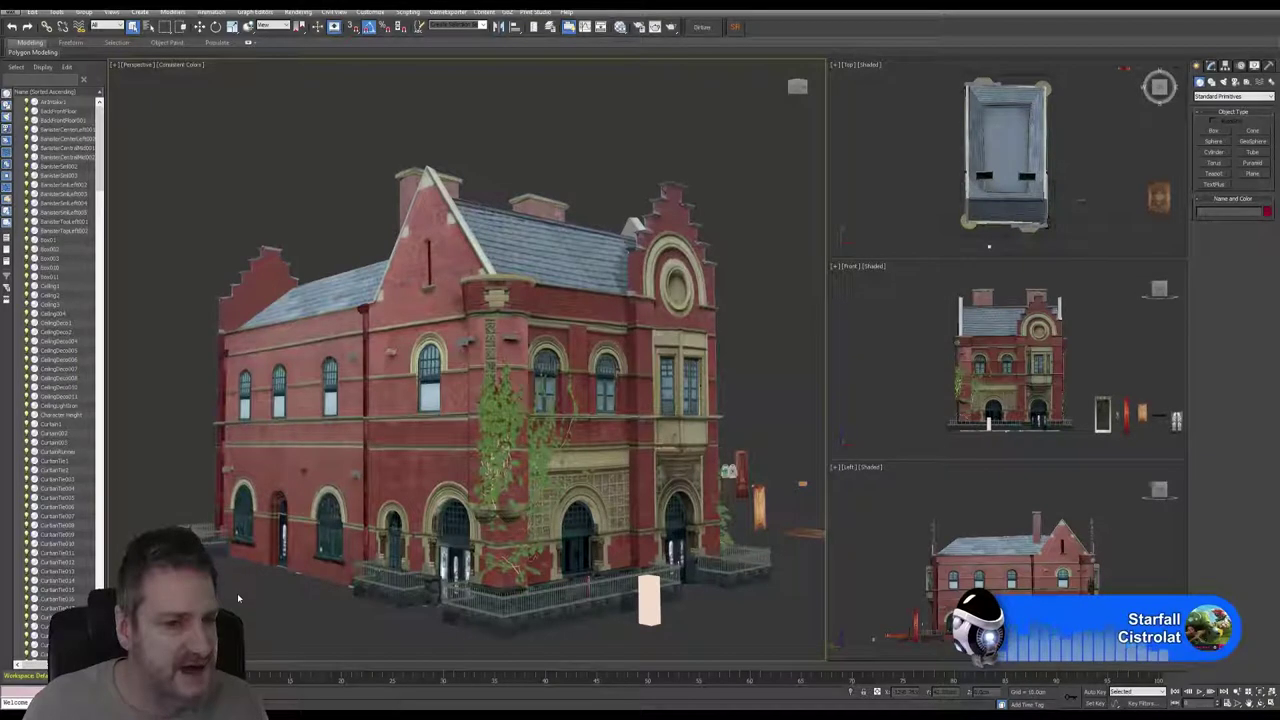
click(336, 458)
click(363, 454)
click(403, 454)
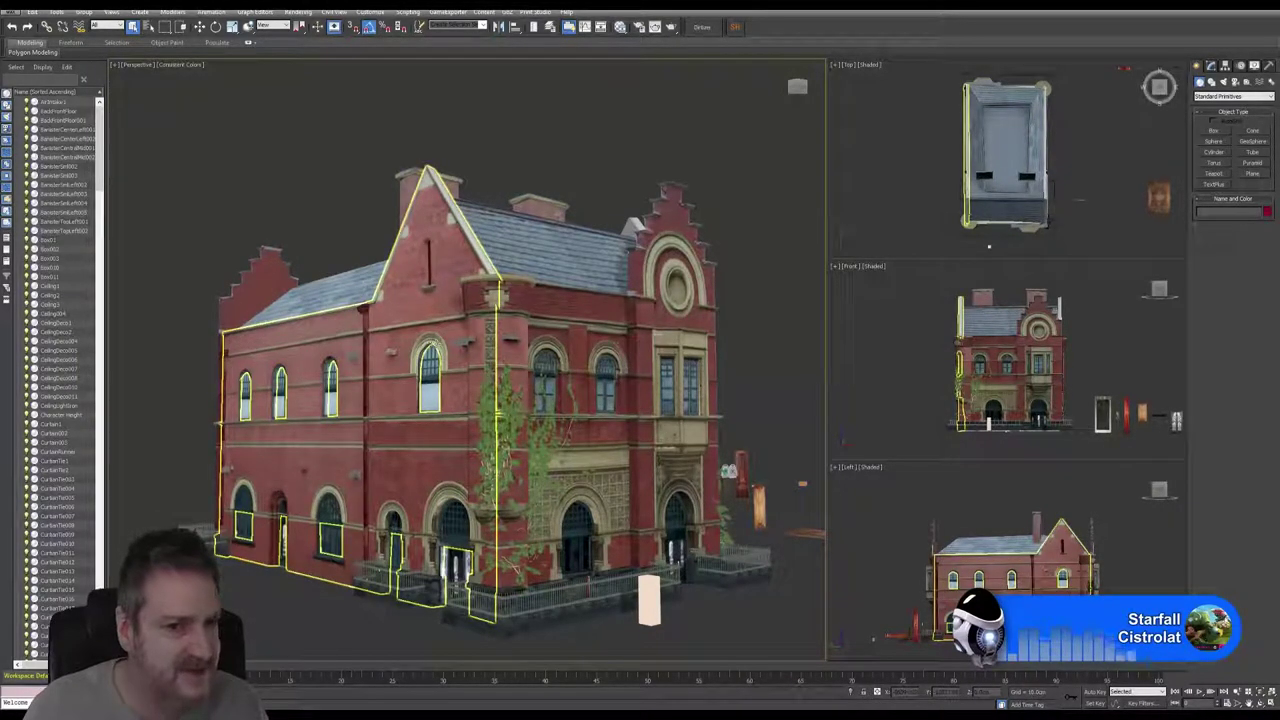
Step: Examine the building's roof and front facade as separate meshes, leaving nothing selected
click(342, 293)
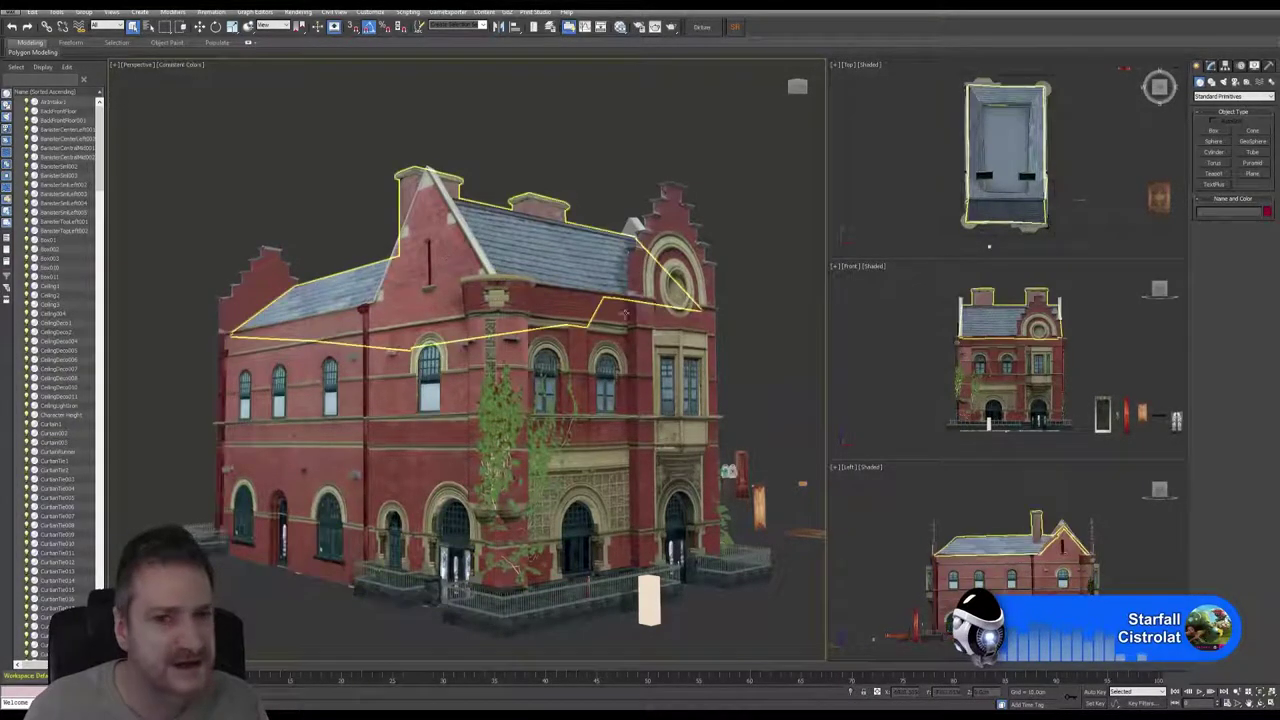
click(560, 330)
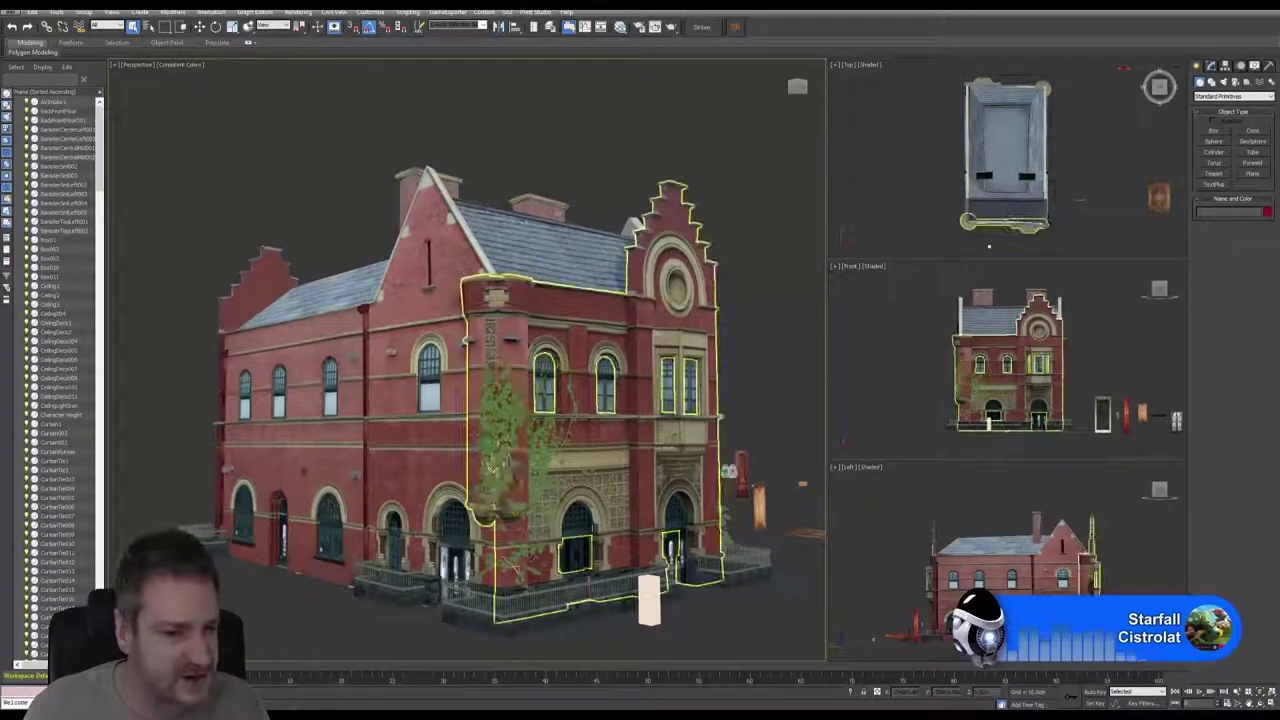
click(505, 430)
click(752, 338)
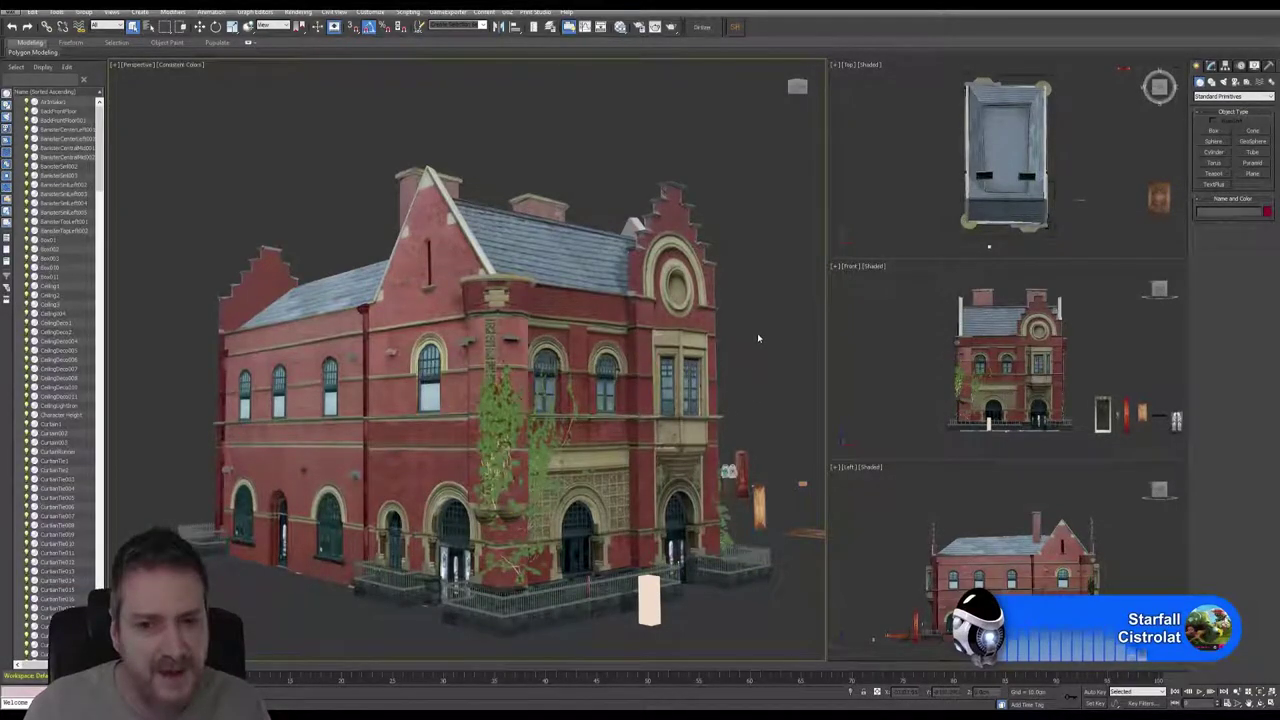
Step: Examine the separate modular props laid out beside the building, including the staircase, curtains, doors and trim pieces
middle_drag(757, 333, 491, 309)
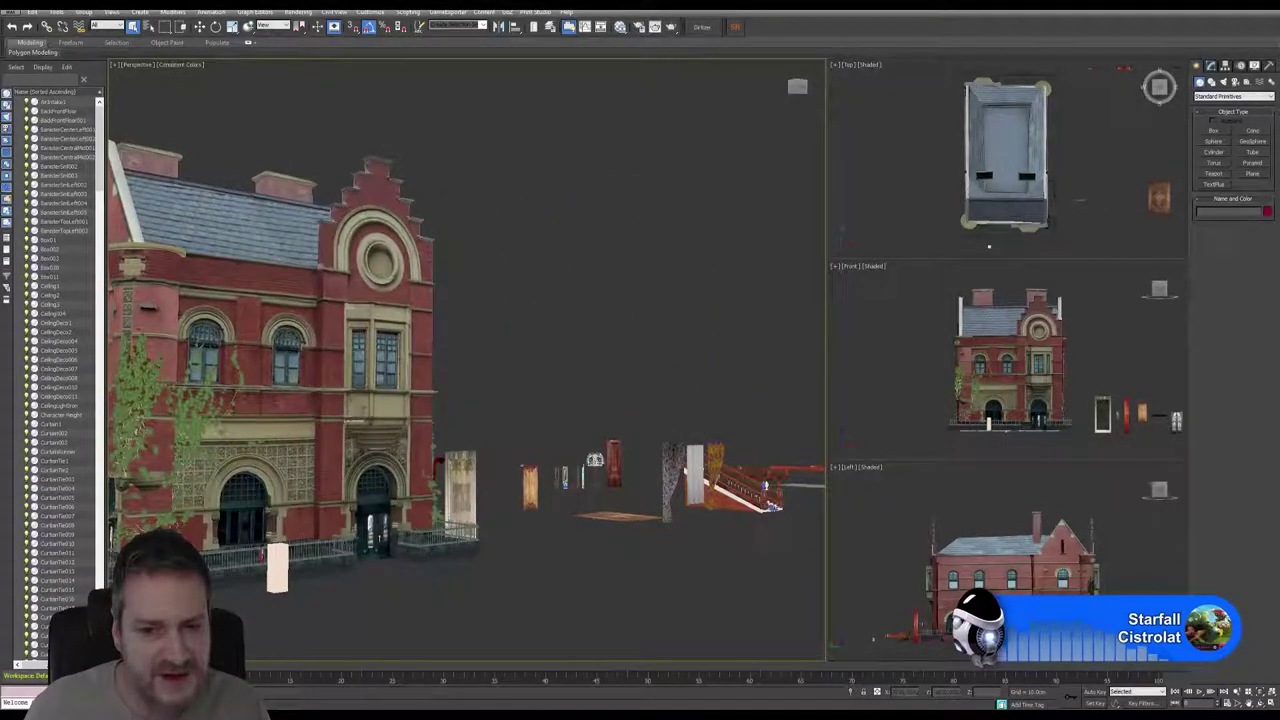
alt+middle_drag(580, 420, 421, 438)
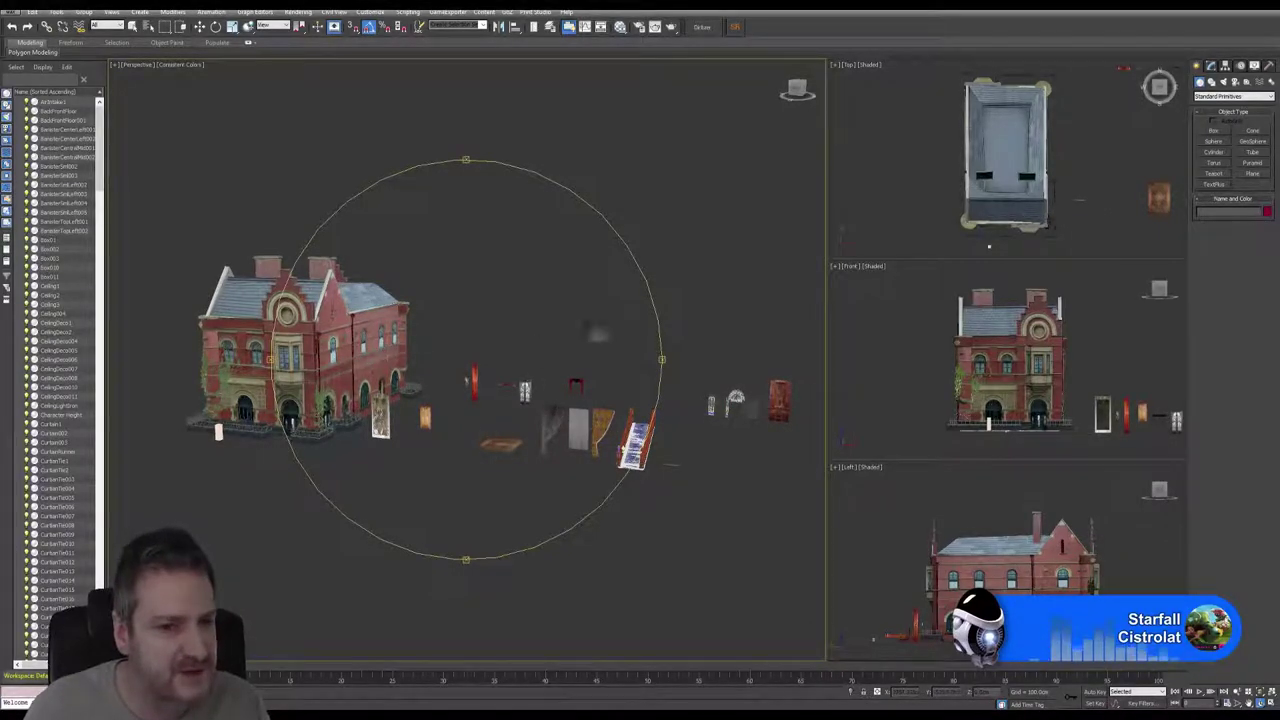
alt+middle_drag(556, 320, 375, 354)
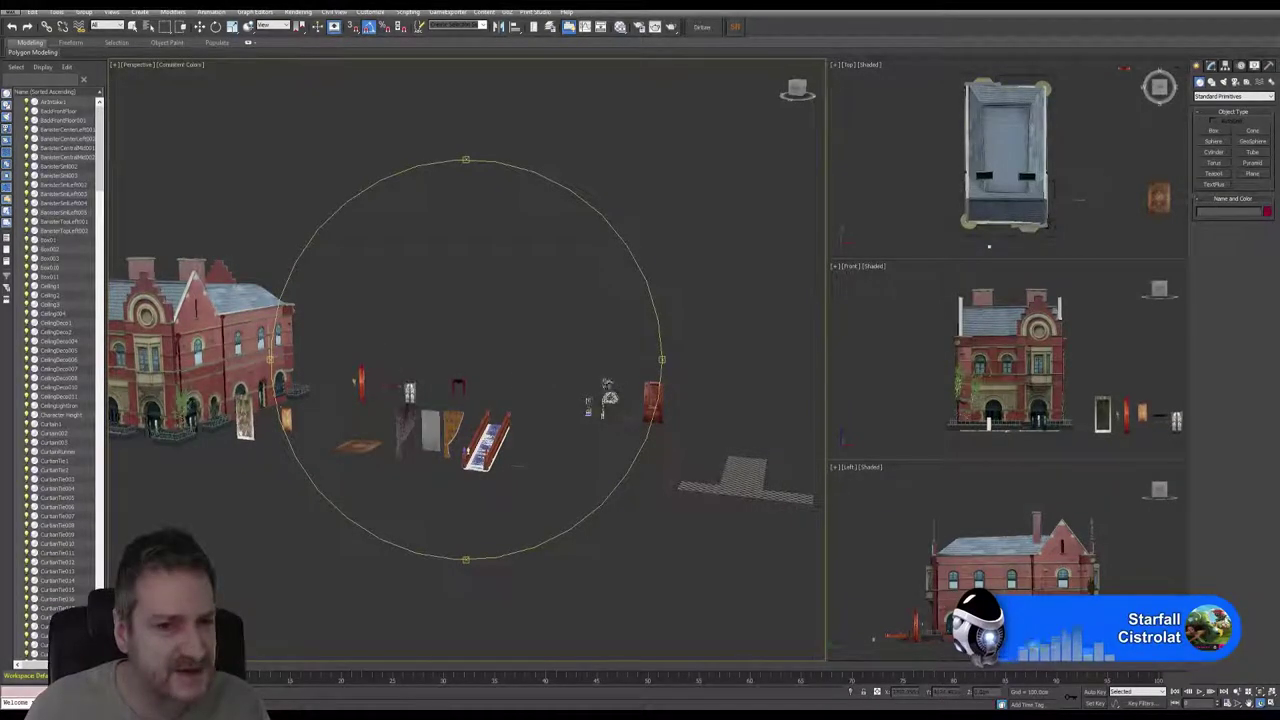
alt+middle_drag(477, 447, 457, 381)
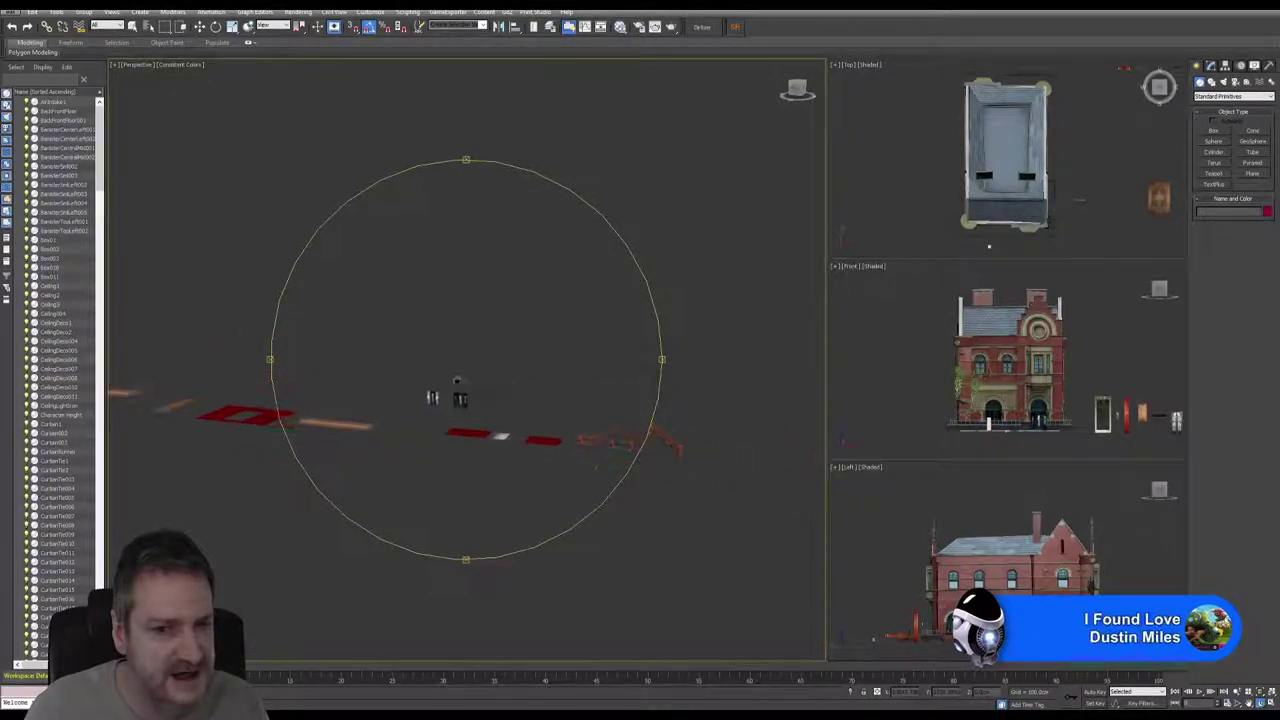
alt+middle_drag(316, 400, 557, 347)
alt+middle_drag(385, 332, 505, 346)
scroll(389, 396, up, 6)
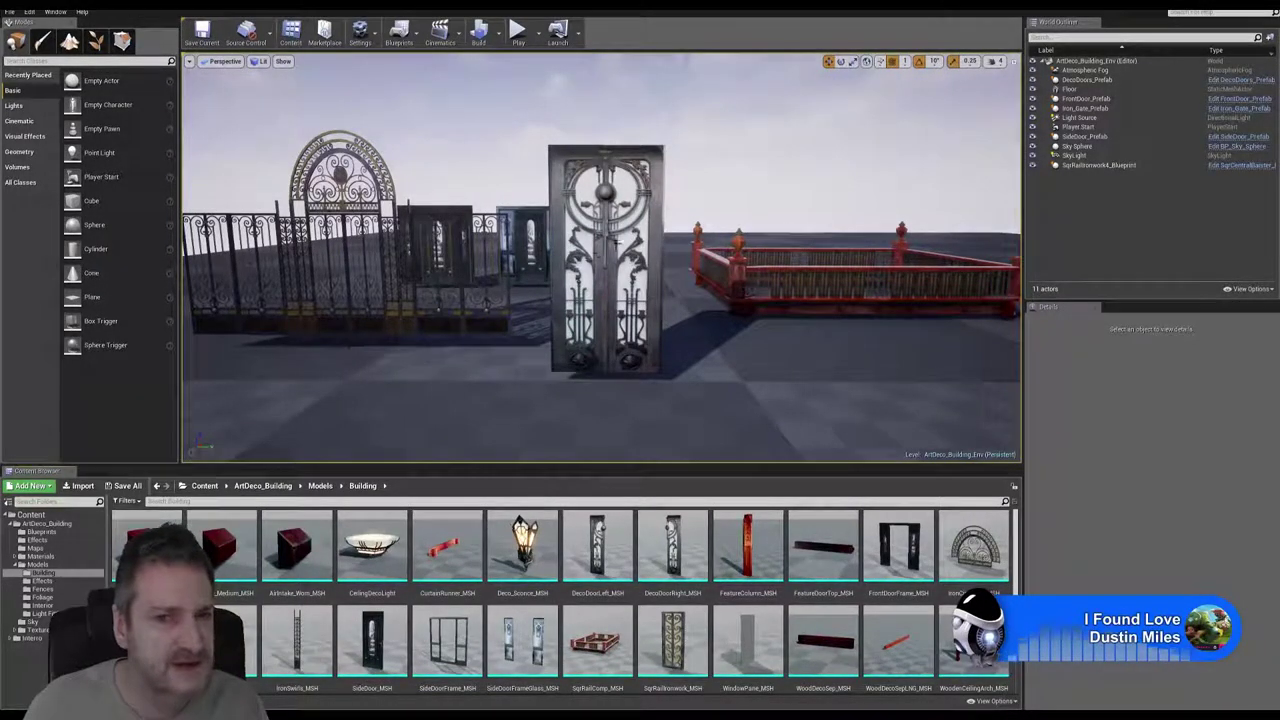
Step: In Unreal Editor, view the red railing and the Blueprints folder's prefabs, then return to the Models/Building folder
right_drag(601, 257, 916, 291)
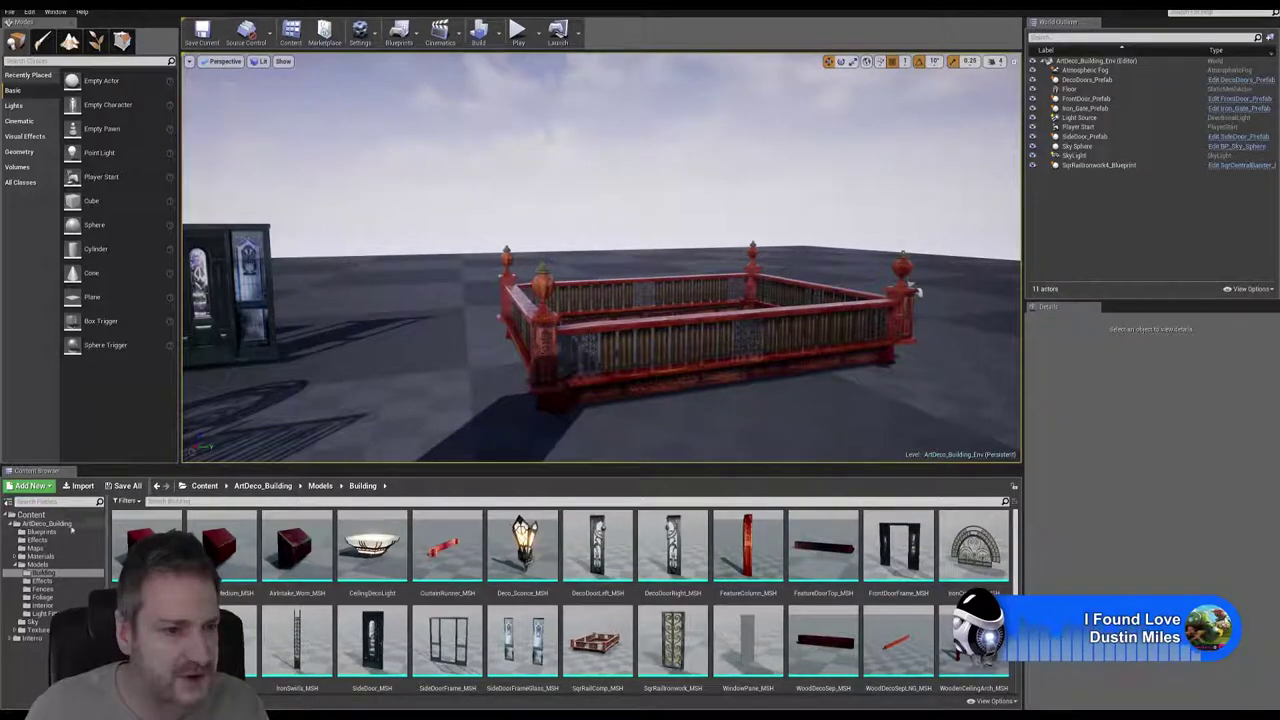
click(45, 532)
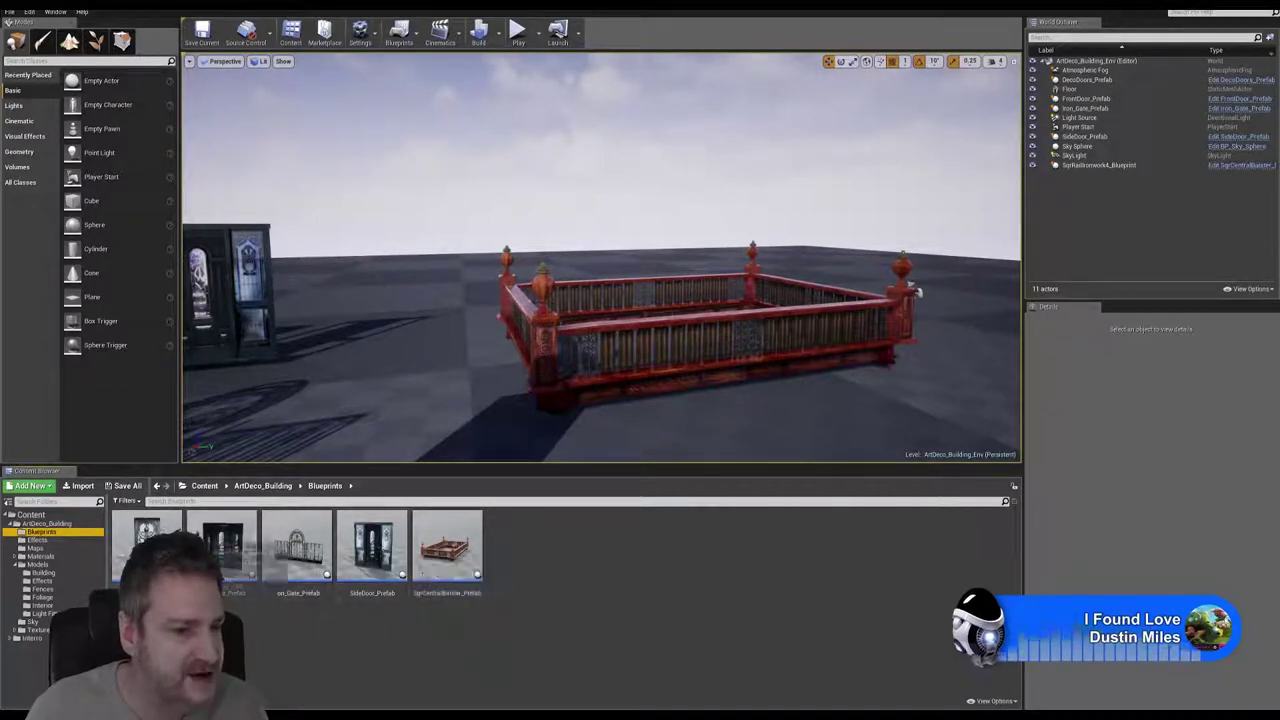
click(86, 573)
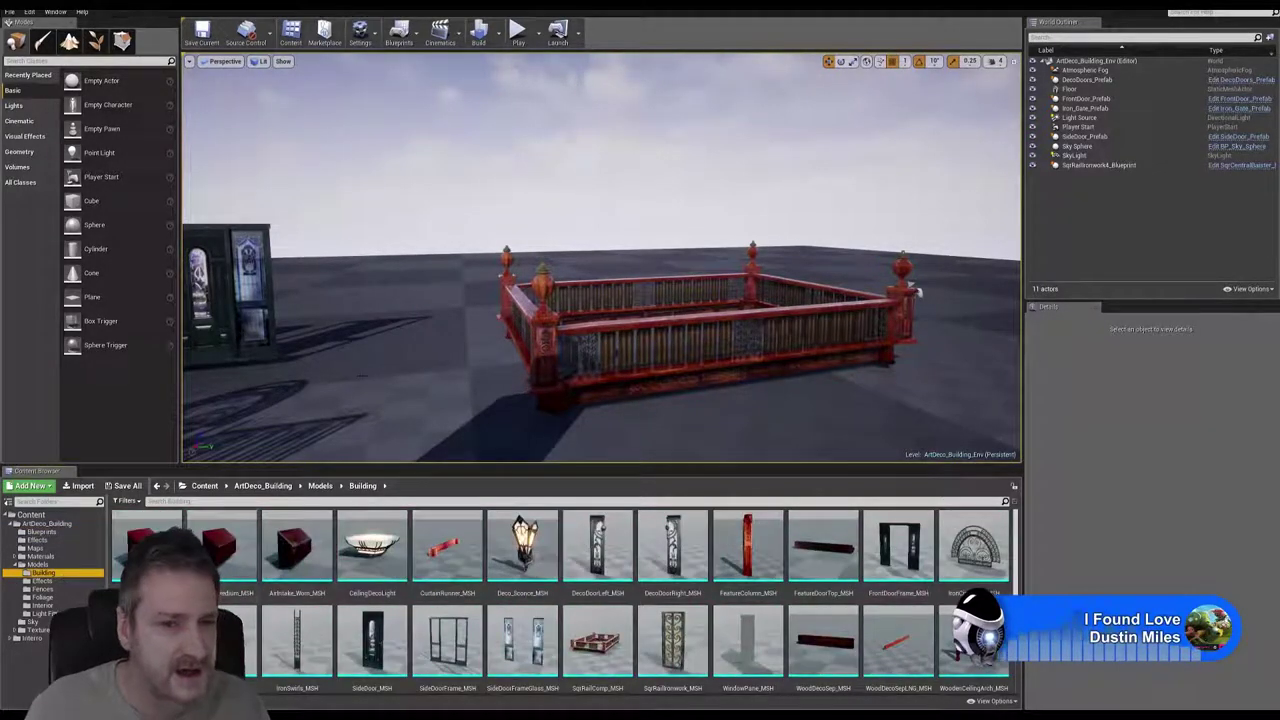
Step: Examine the assembled prefabs in the level: the square railing, the deco doors and the iron gate
right_drag(560, 340, 372, 366)
right_drag(185, 148, 185, 148)
right_drag(463, 213, 463, 213)
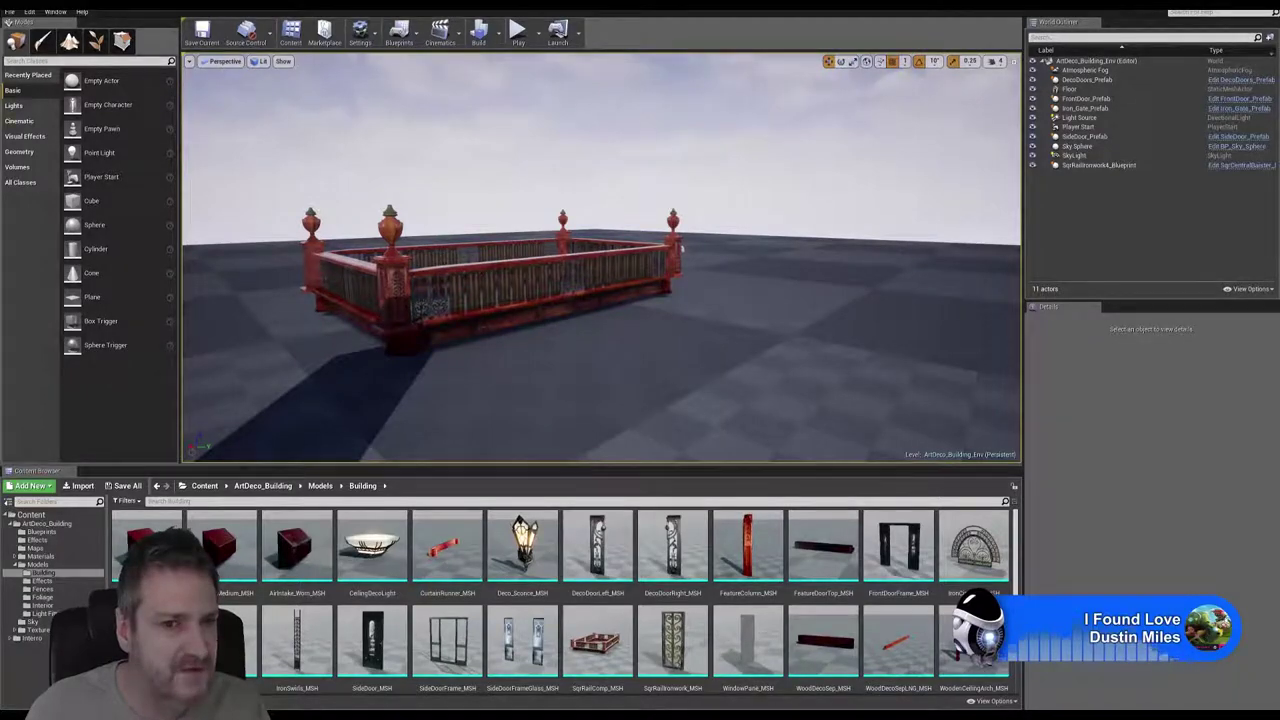
right_drag(463, 213, 463, 213)
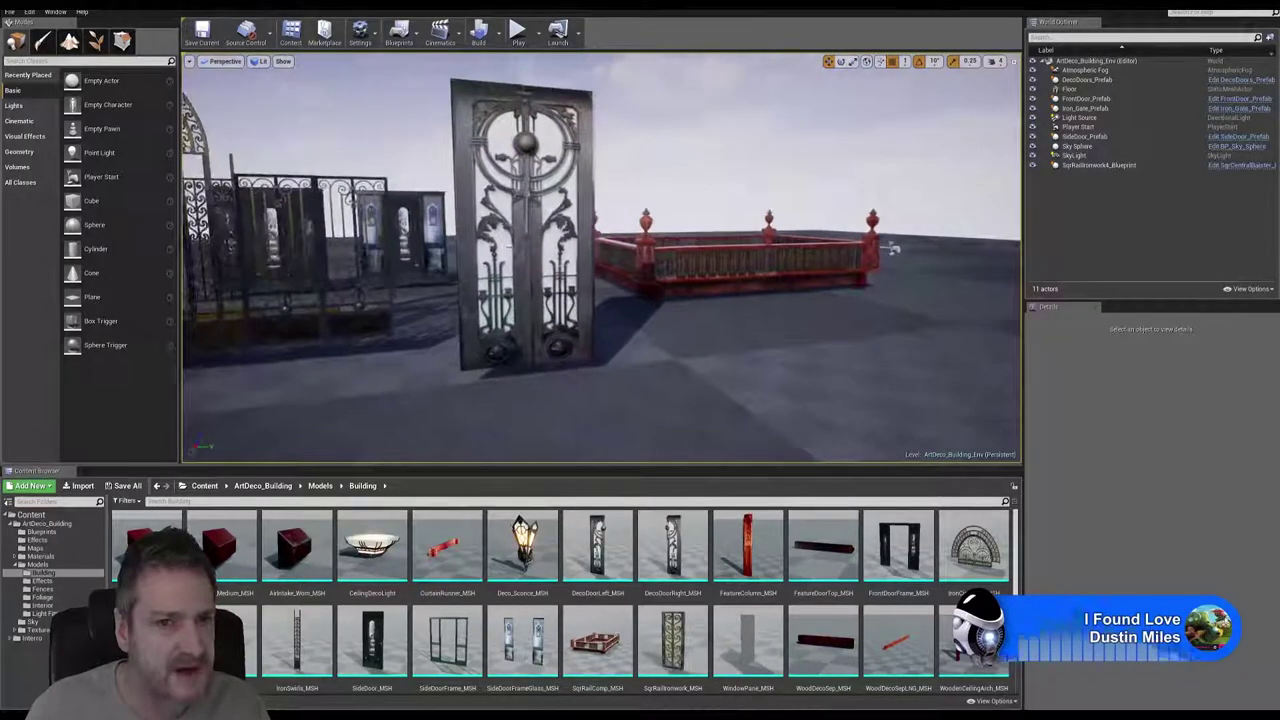
right_drag(893, 248, 893, 248)
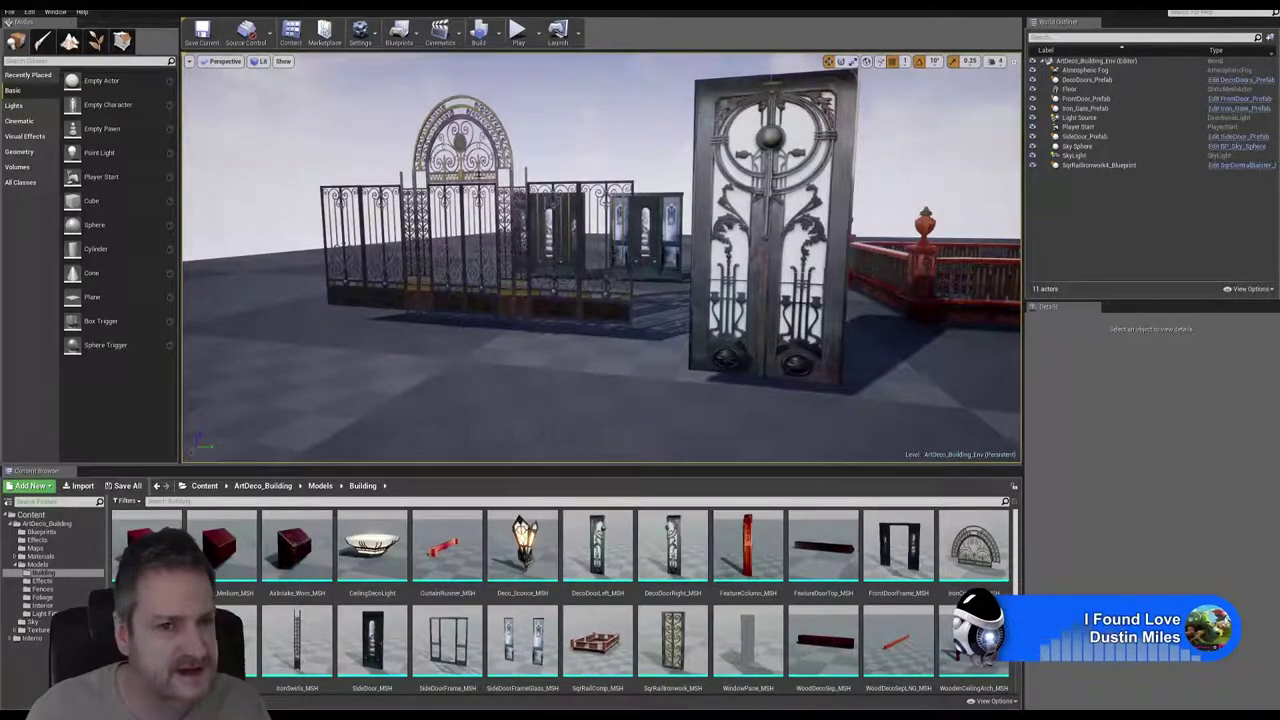
right_drag(893, 248, 893, 248)
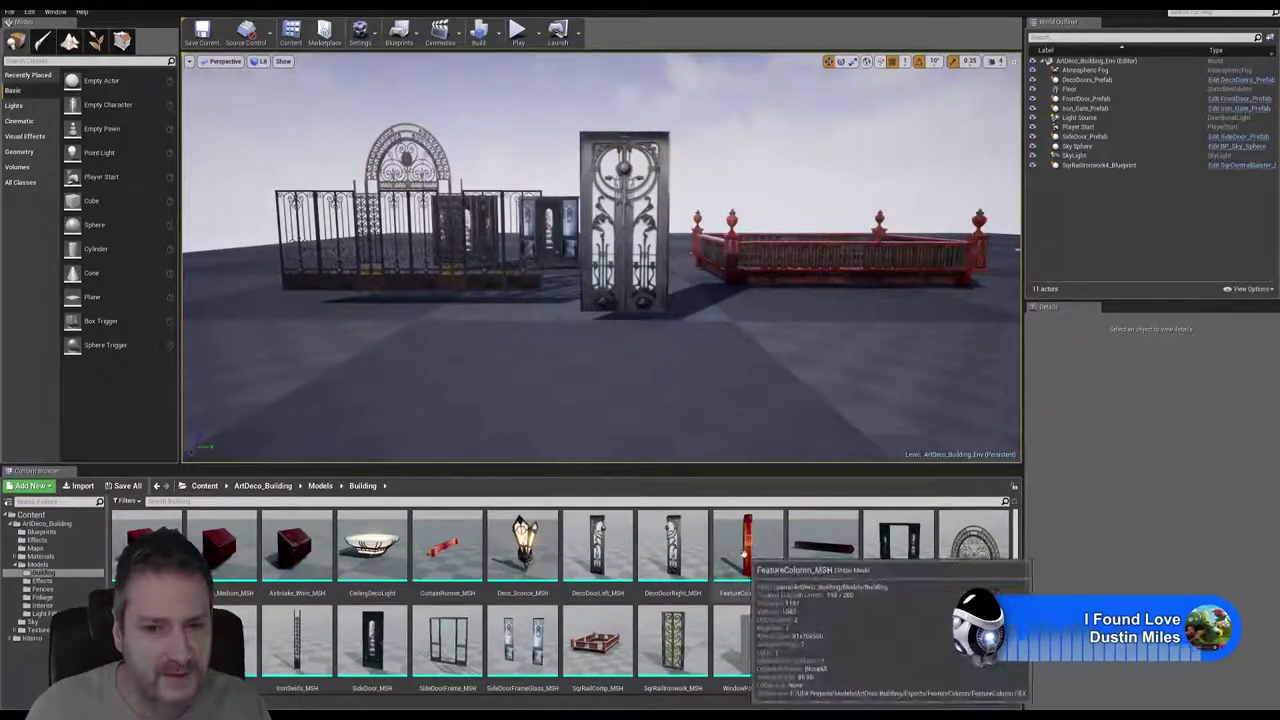
Step: Open the FeatureColumn_MSH static mesh, inspect the column from several angles, and close its editor
double_click(749, 548)
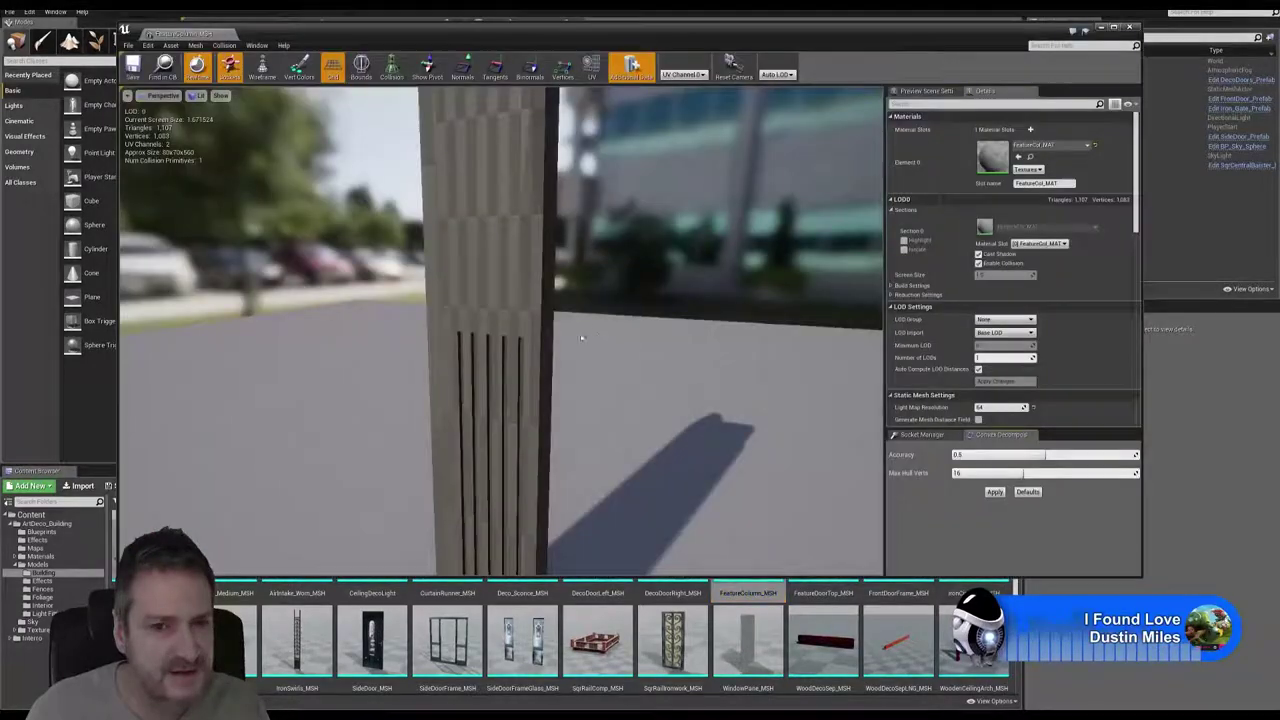
right_drag(580, 334, 580, 334)
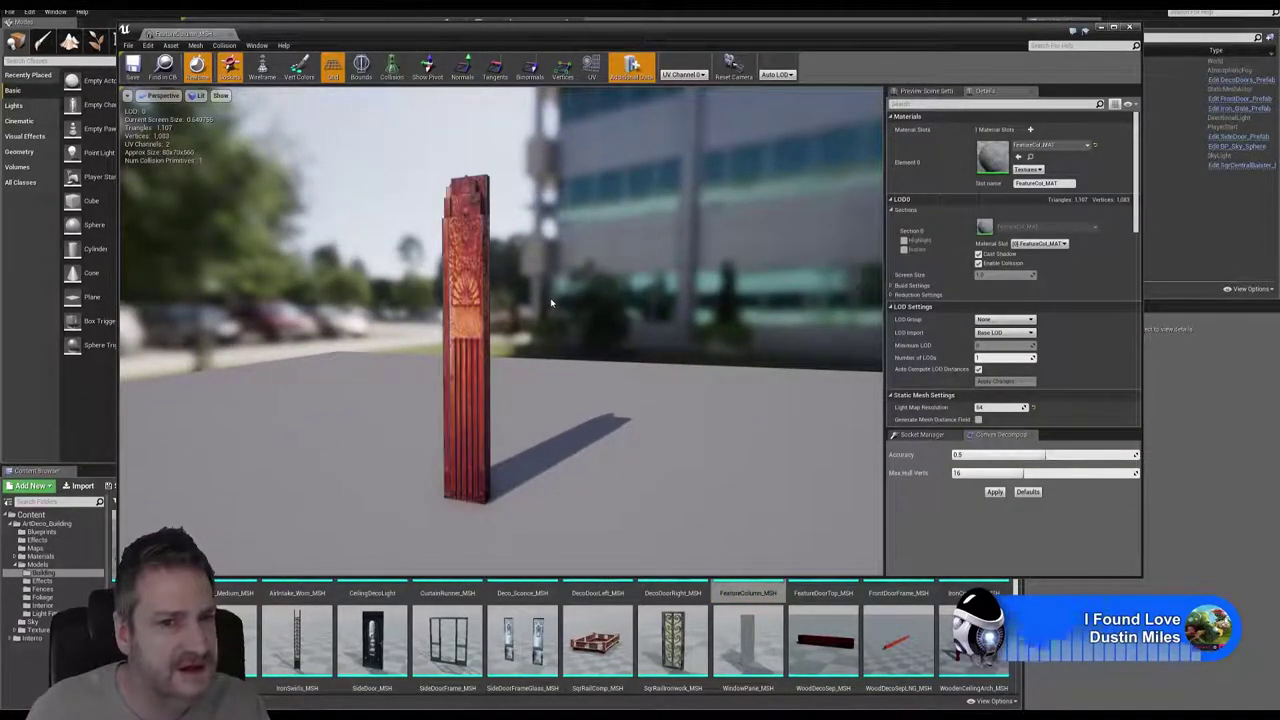
drag(549, 296, 490, 288)
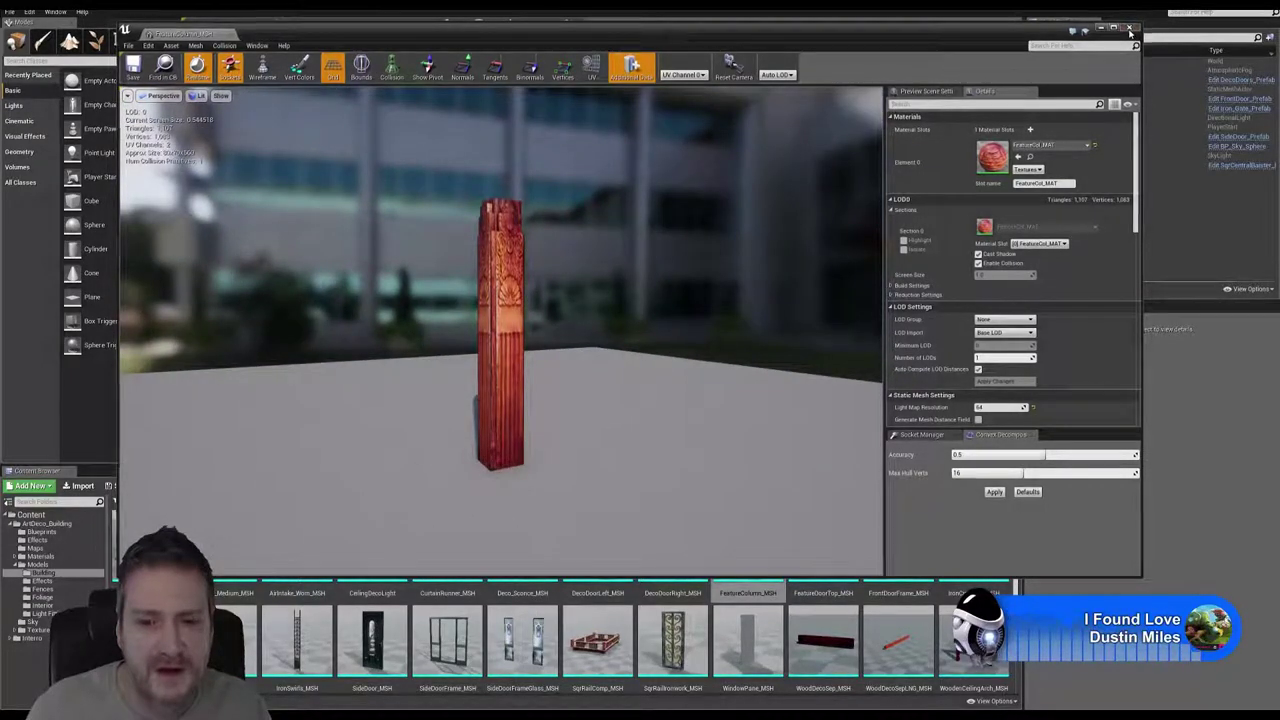
click(1129, 27)
Step: Open the Deco_Sconce_MSH static mesh, inspect the wall light, and close its editor
double_click(522, 545)
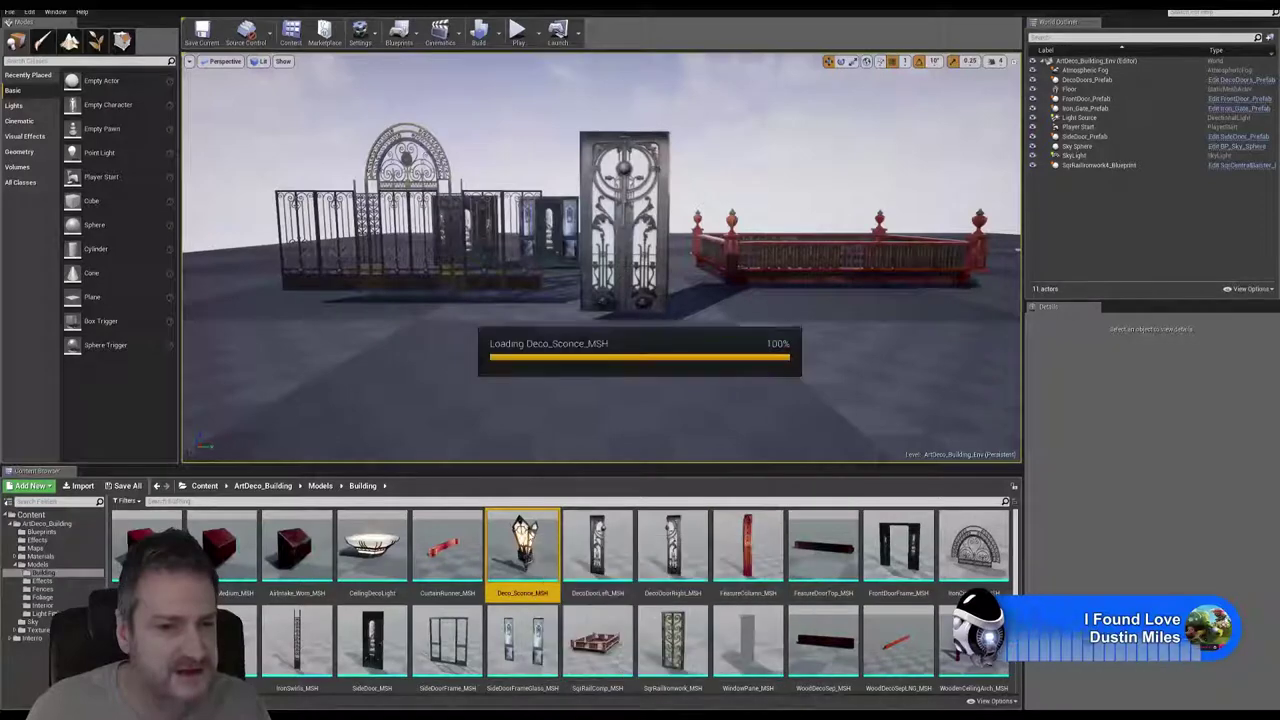
drag(594, 376, 552, 373)
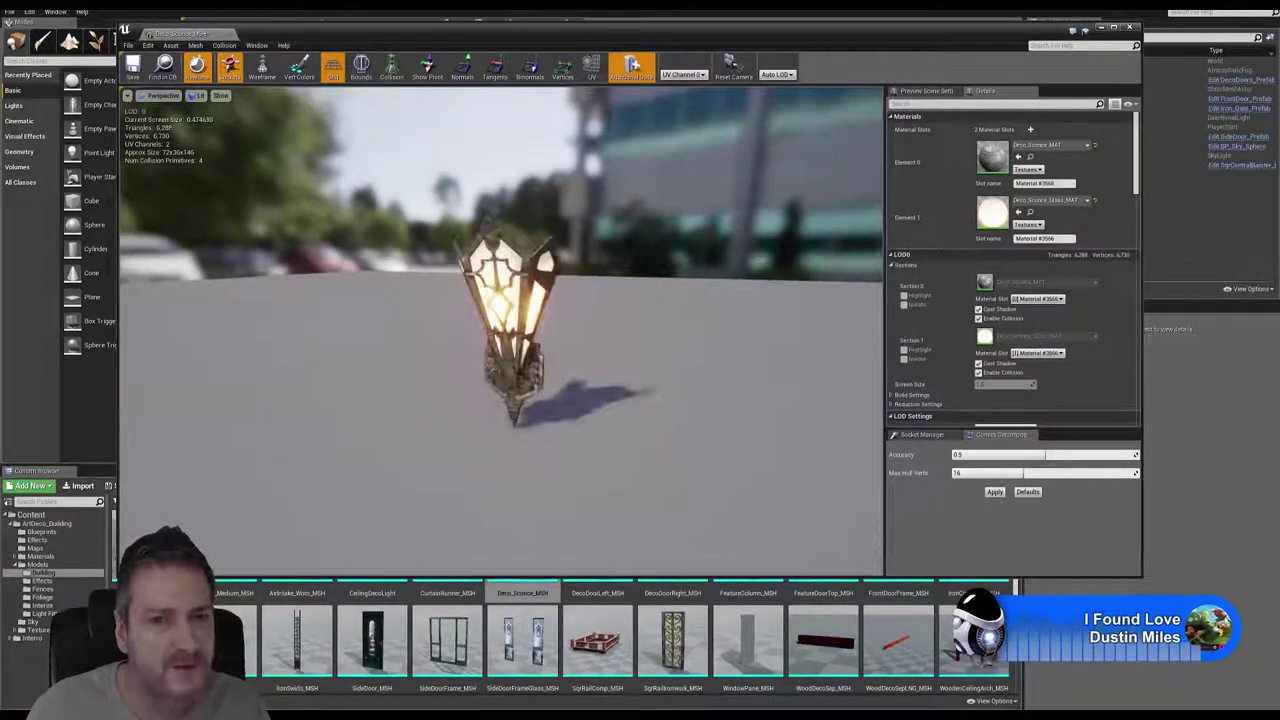
click(1131, 28)
Step: Open the CeilingDecoLight mesh, inspect the lamp's underside up close, and close its editor
double_click(372, 545)
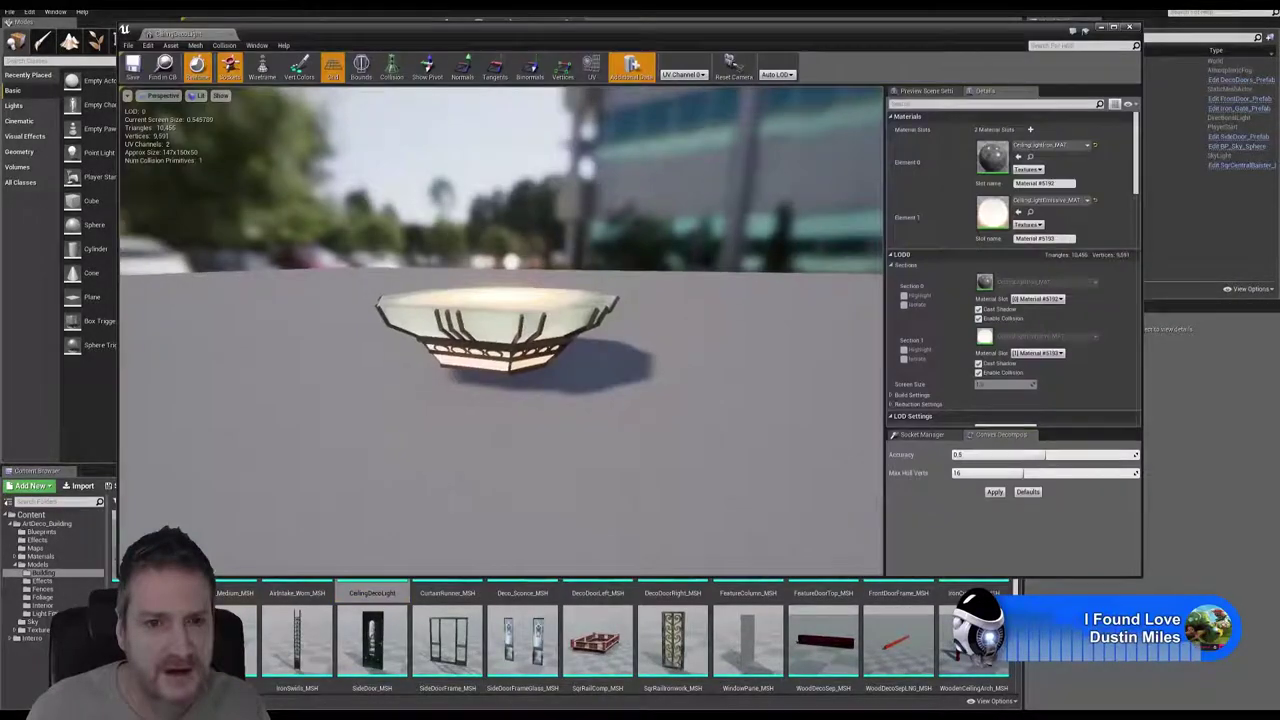
drag(479, 497, 479, 360)
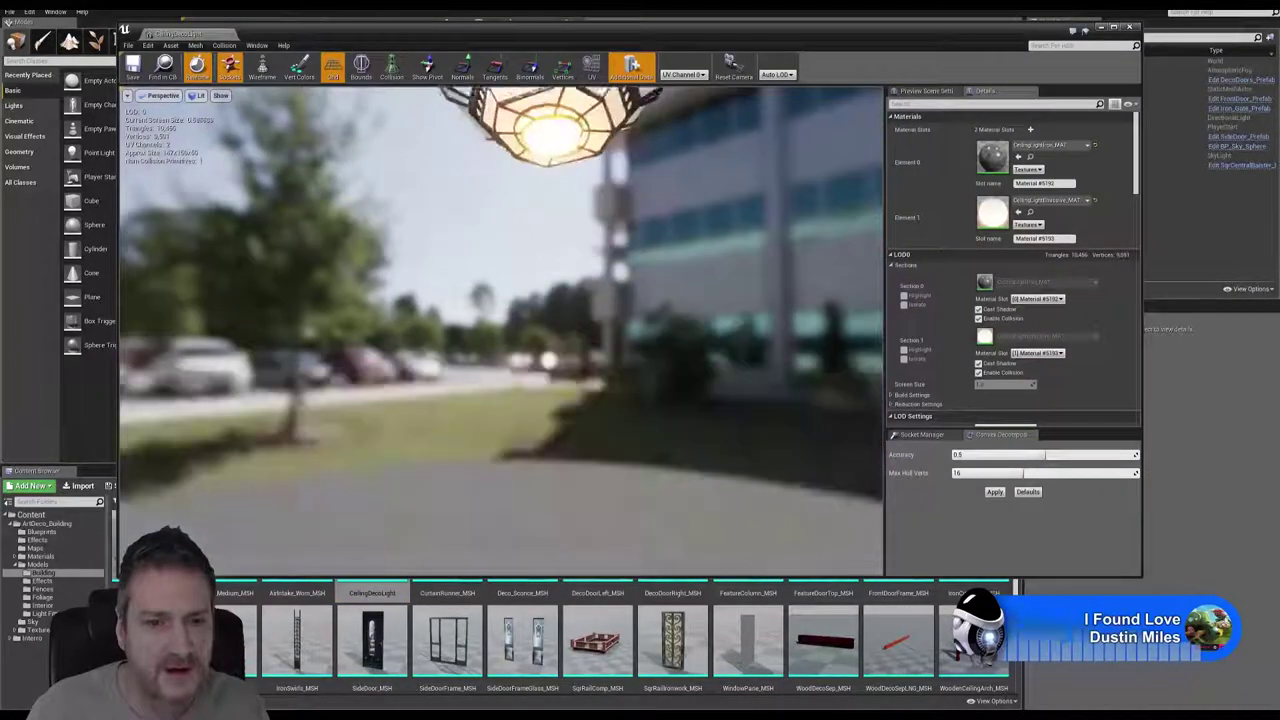
right_drag(479, 360, 488, 246)
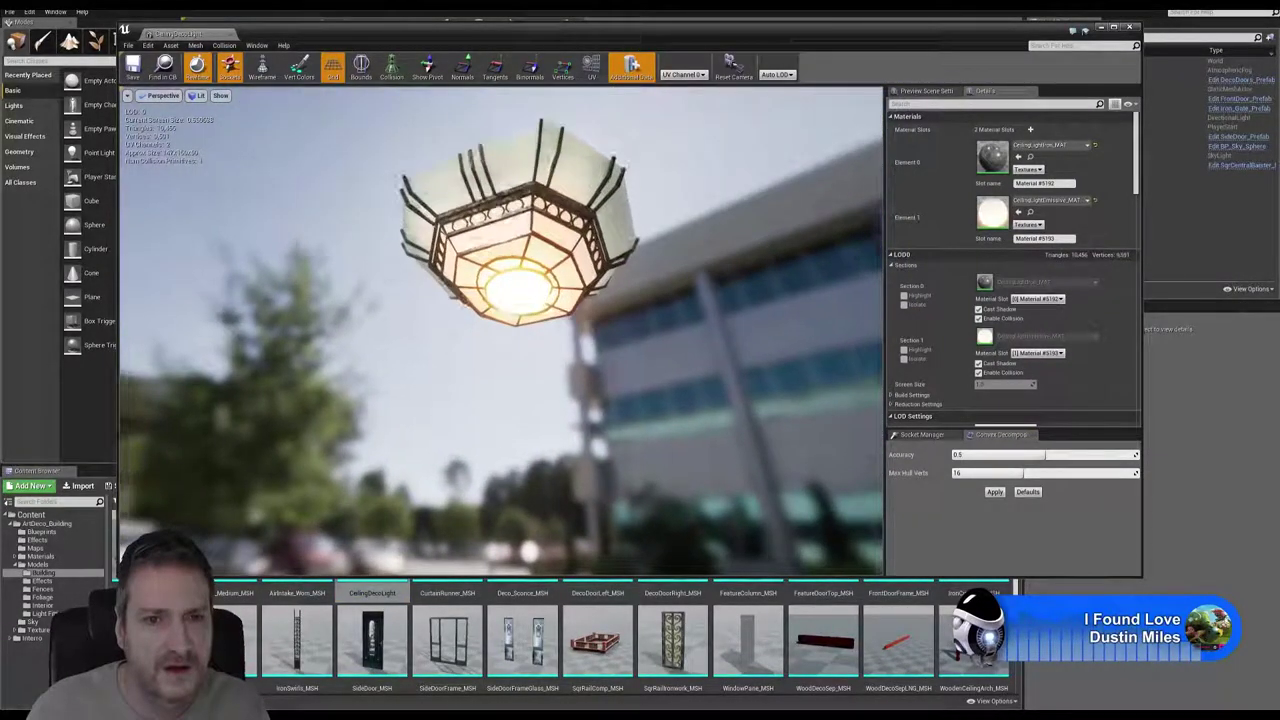
middle_drag(488, 246, 510, 160)
drag(488, 246, 475, 190)
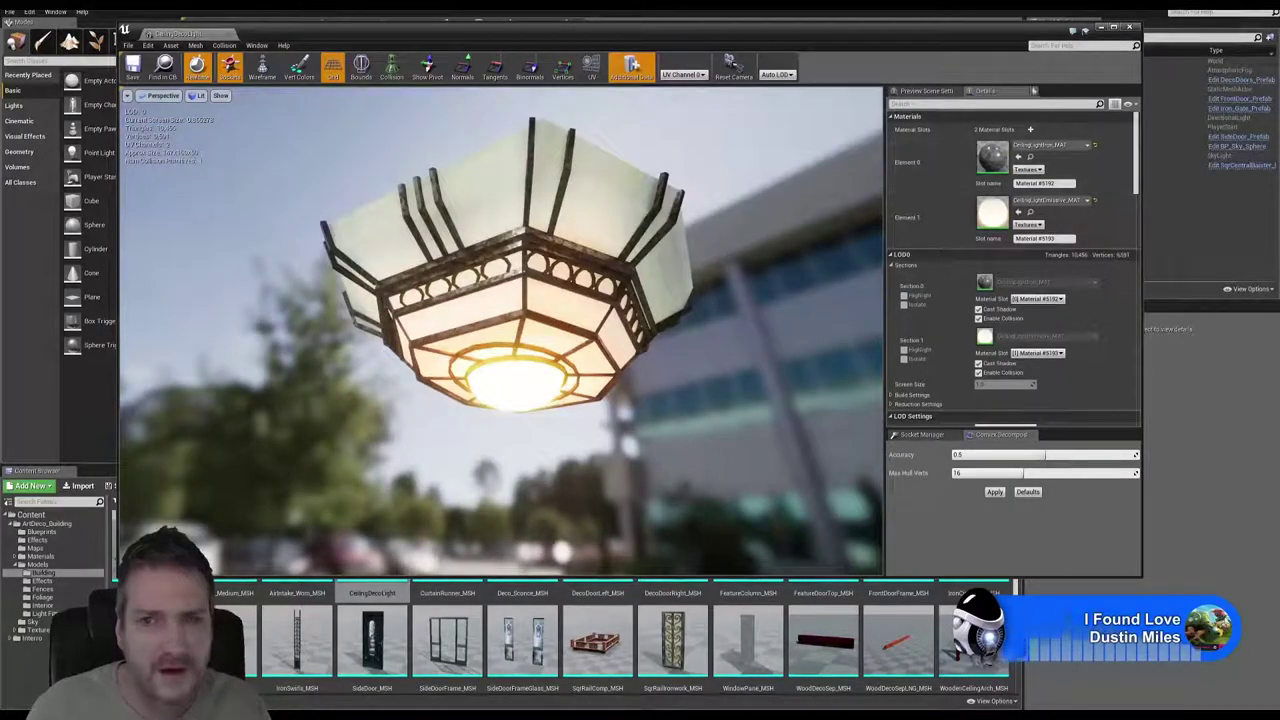
click(1131, 28)
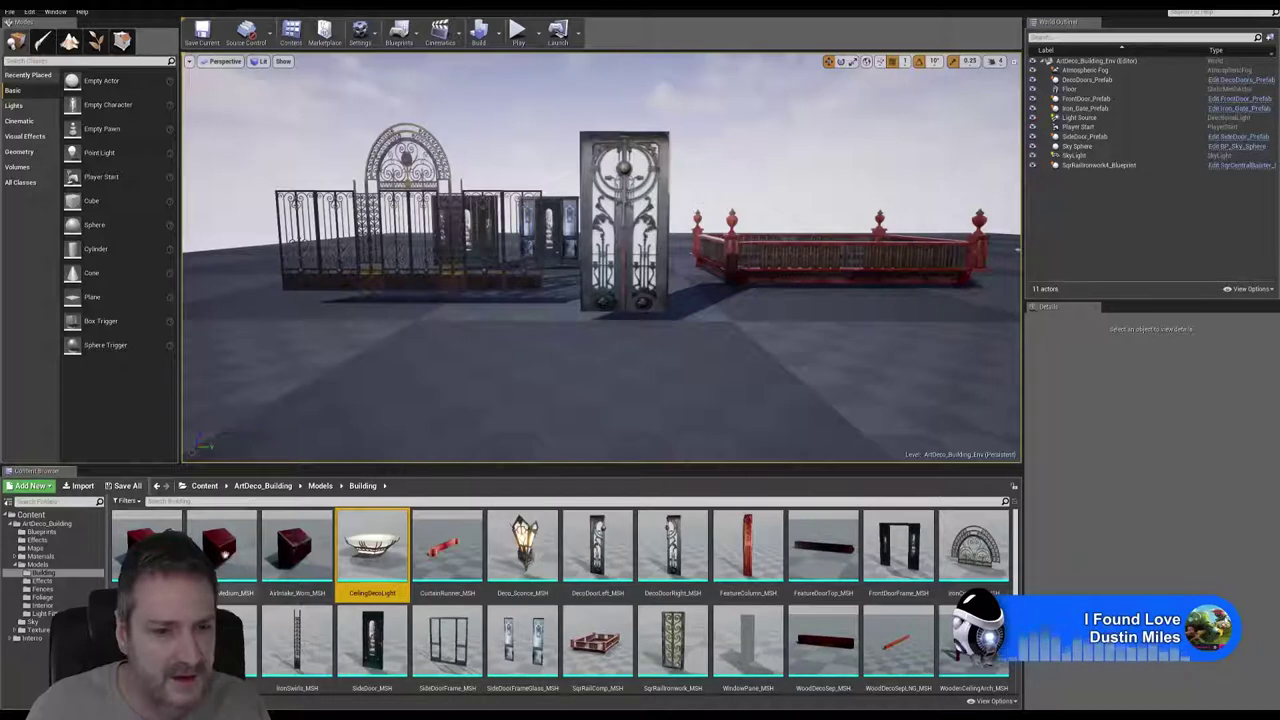
Step: Open the AirIntake_Worn_MSH static mesh, inspect its worn surface up close, and close its editor
click(302, 546)
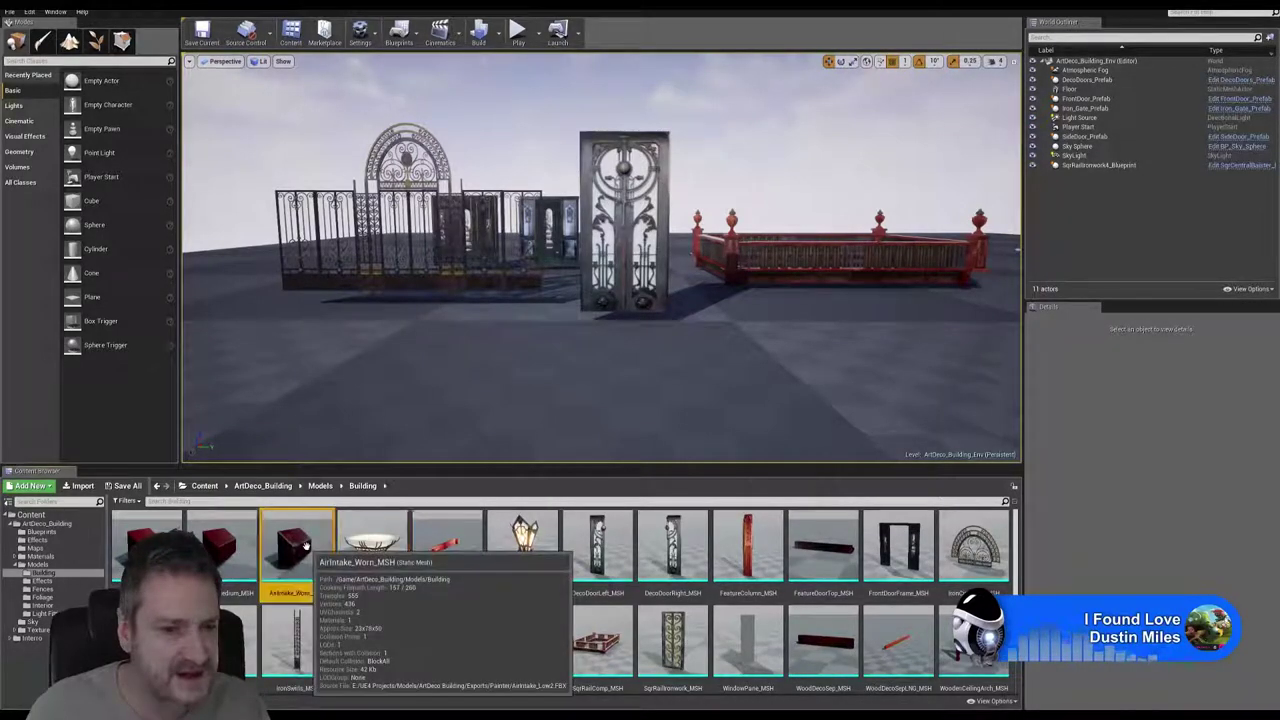
double_click(302, 546)
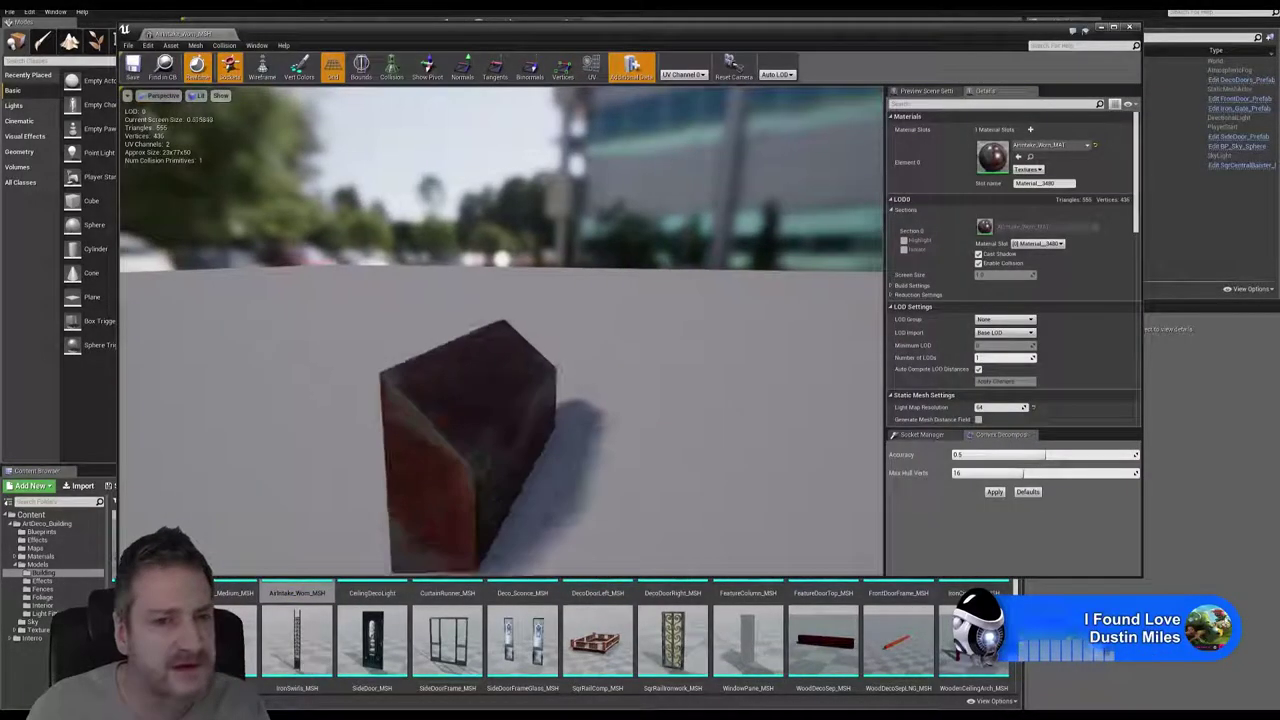
right_drag(500, 330, 380, 305)
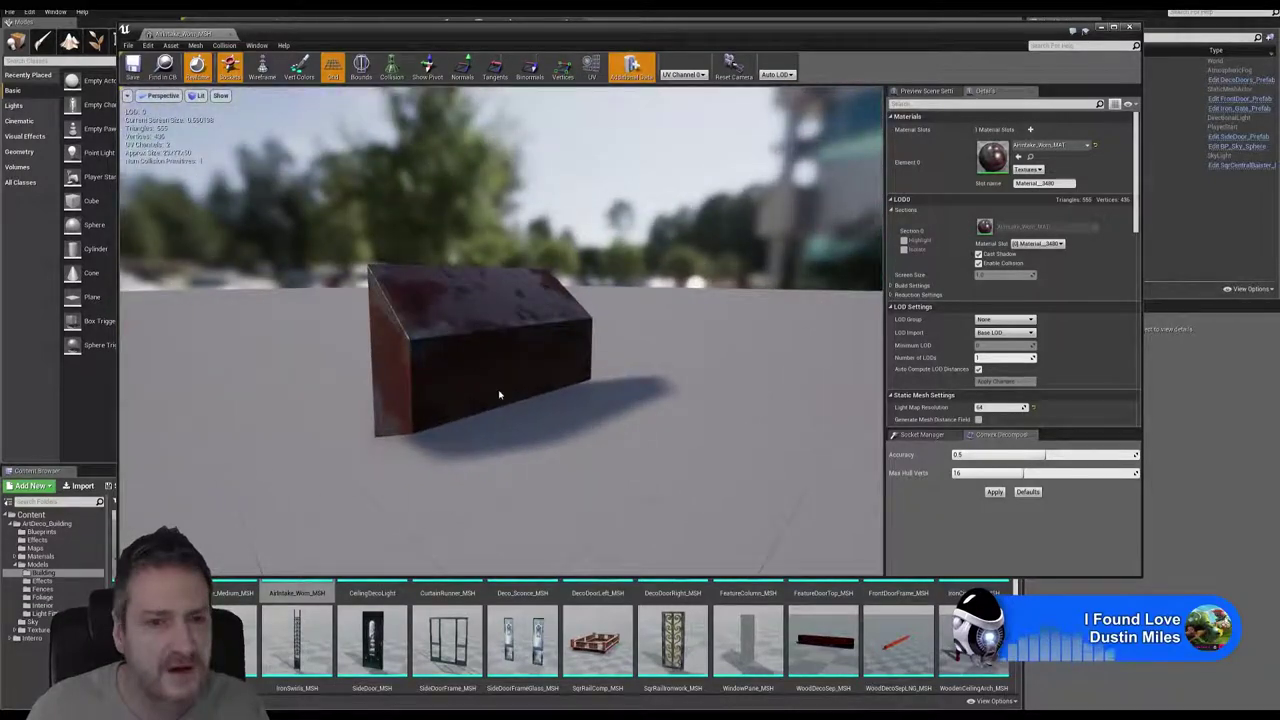
drag(499, 394, 494, 330)
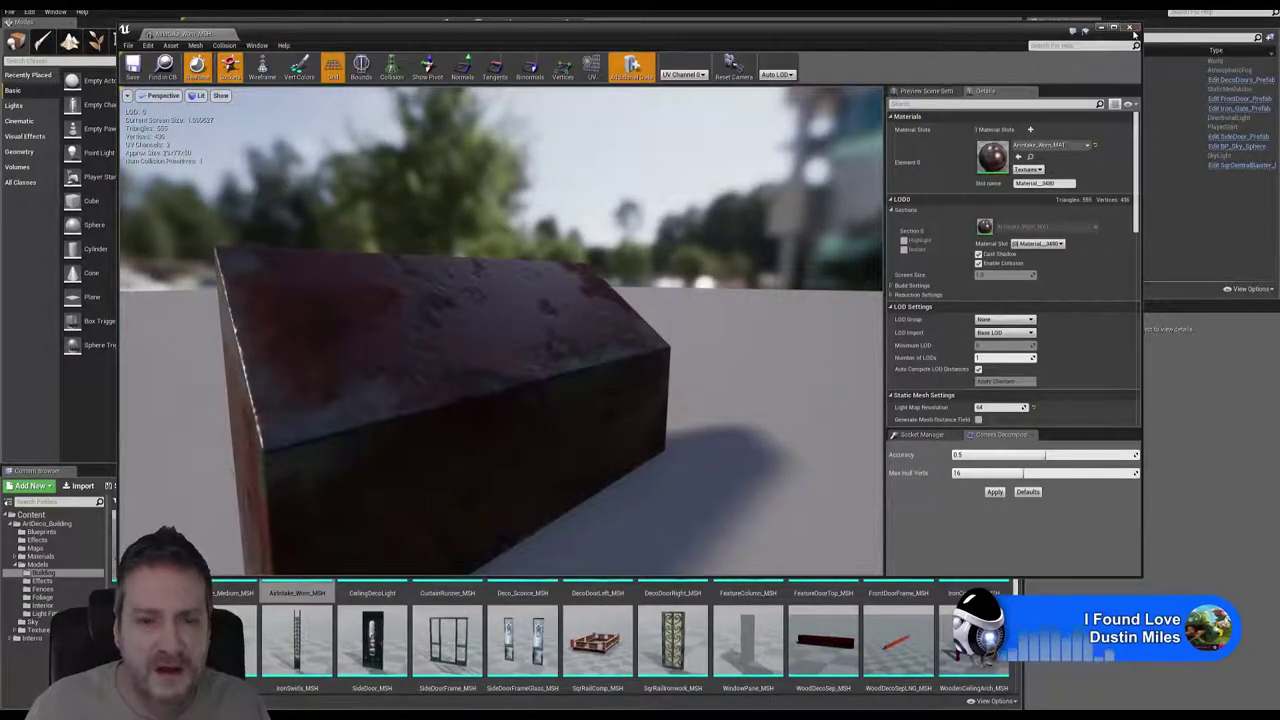
click(1131, 28)
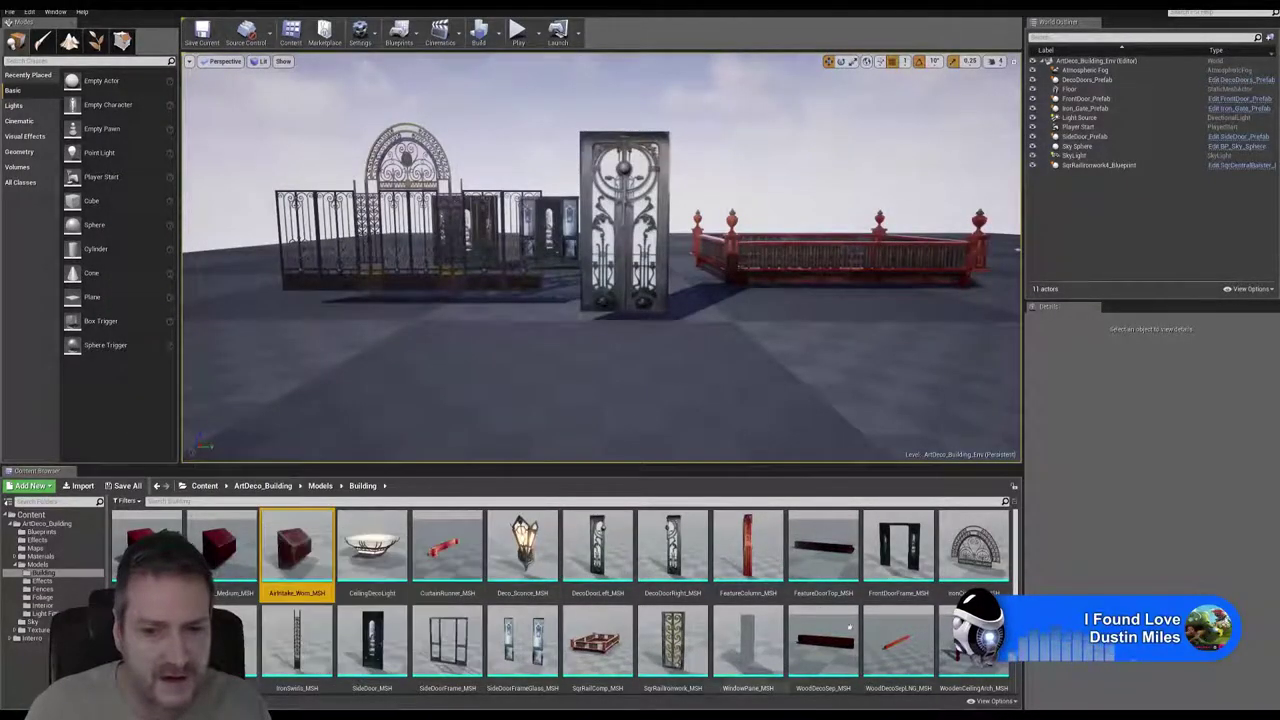
Step: Open the WoodenCeilingArch_MSH static mesh, inspect its frame and carved wood details up close, and close its editor
double_click(972, 640)
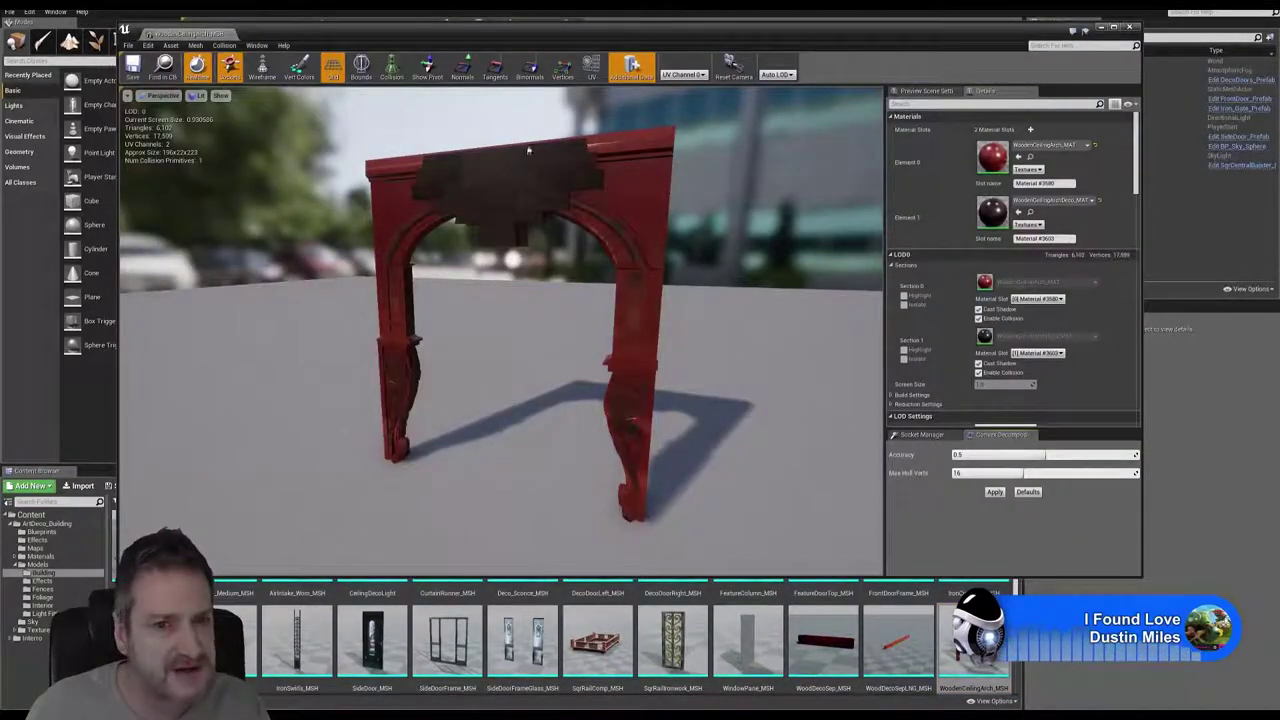
drag(523, 377, 600, 377)
middle_drag(523, 377, 420, 450)
drag(523, 377, 540, 280)
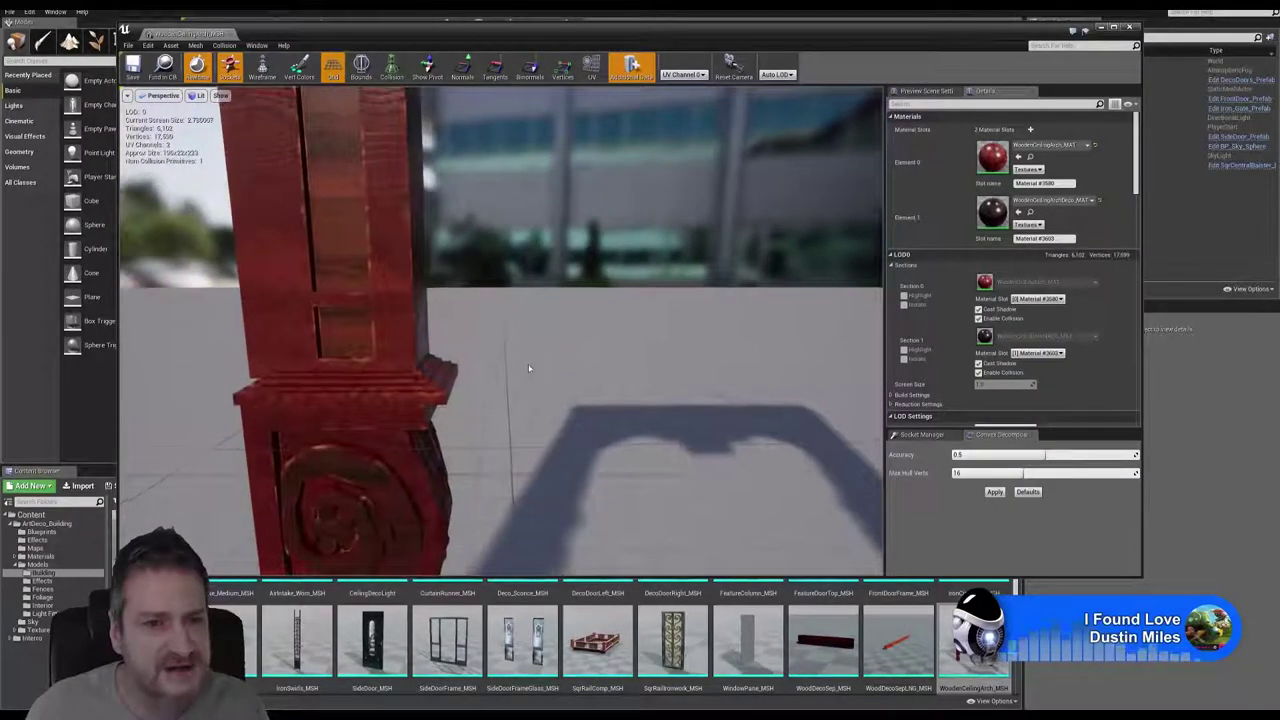
right_drag(528, 366, 495, 340)
drag(469, 320, 469, 320)
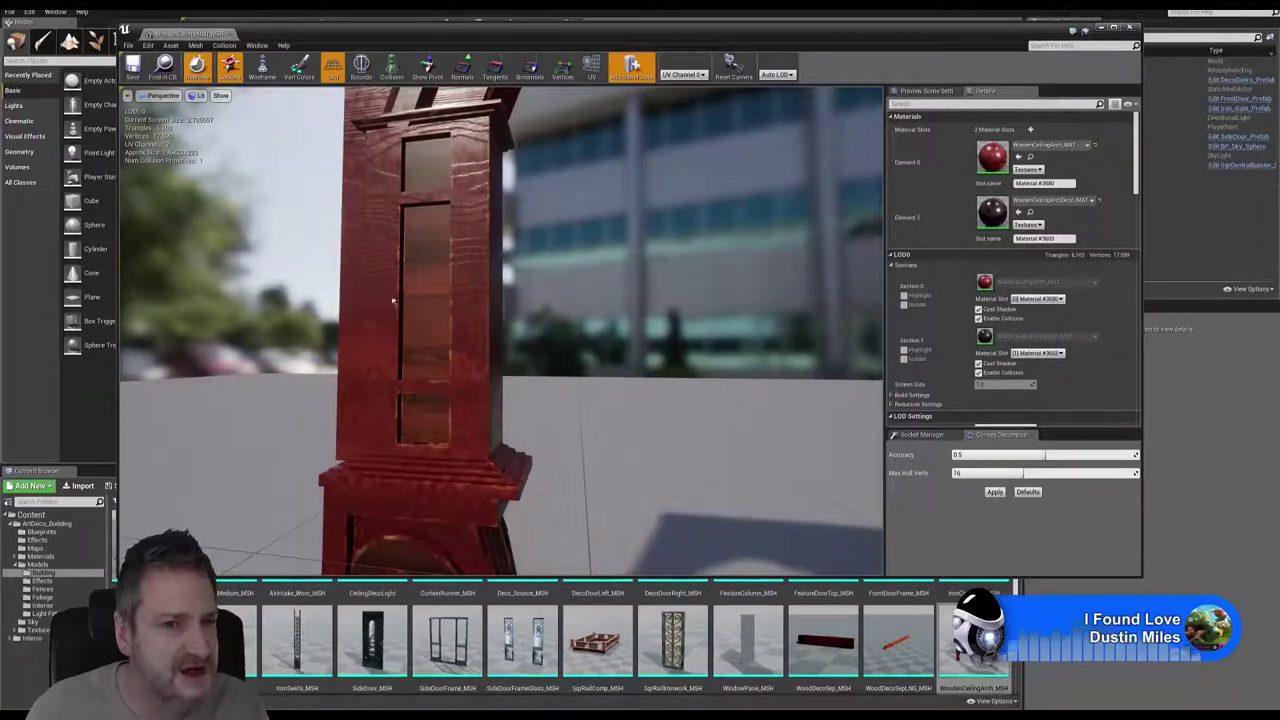
drag(469, 451, 469, 515)
click(1129, 27)
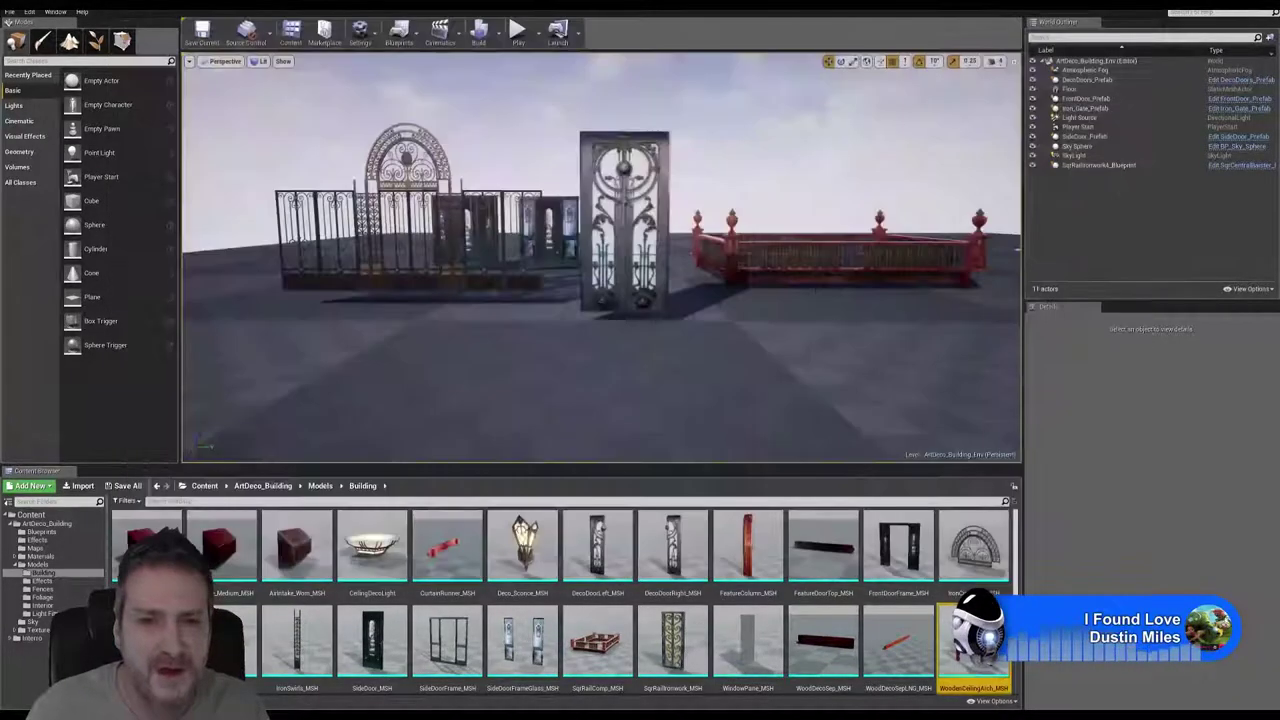
Step: Examine the red wooden railing prefab's urn-topped corner post up close, and return to an overview of all the prefabs
right_drag(700, 260, 820, 292)
drag(838, 220, 838, 220)
right_drag(838, 220, 838, 220)
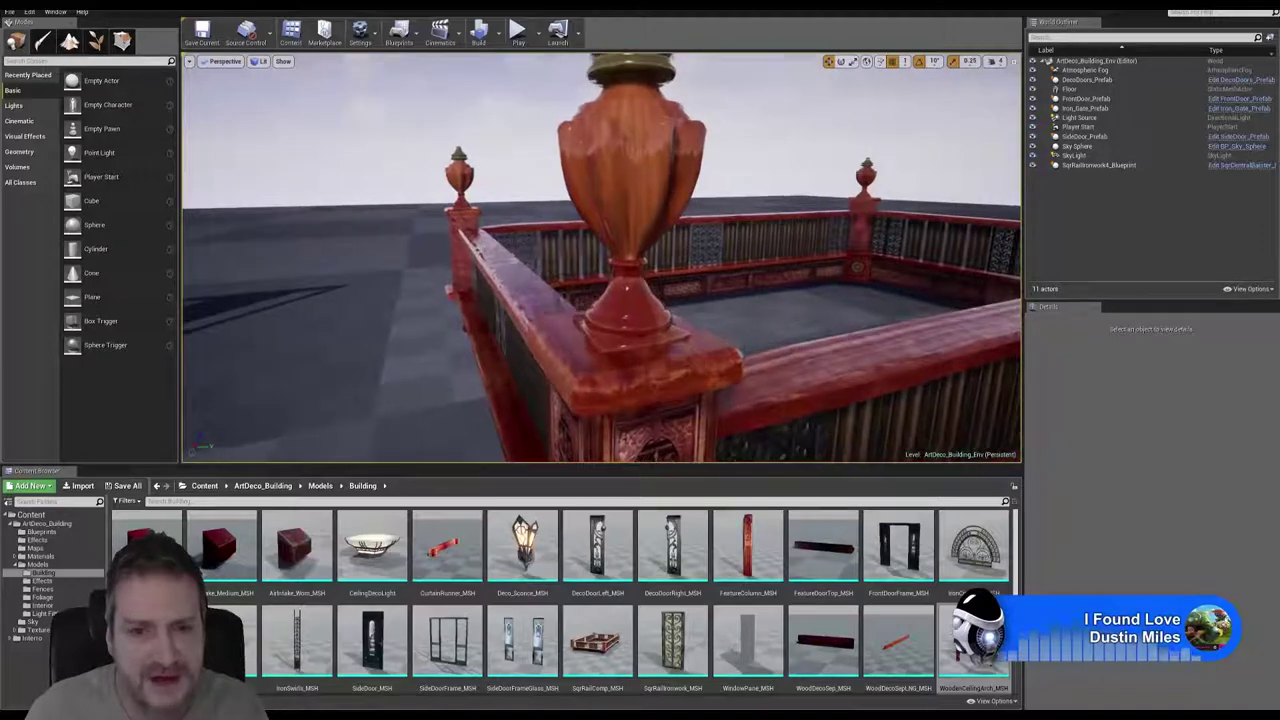
drag(601, 300, 635, 250)
right_drag(487, 305, 460, 420)
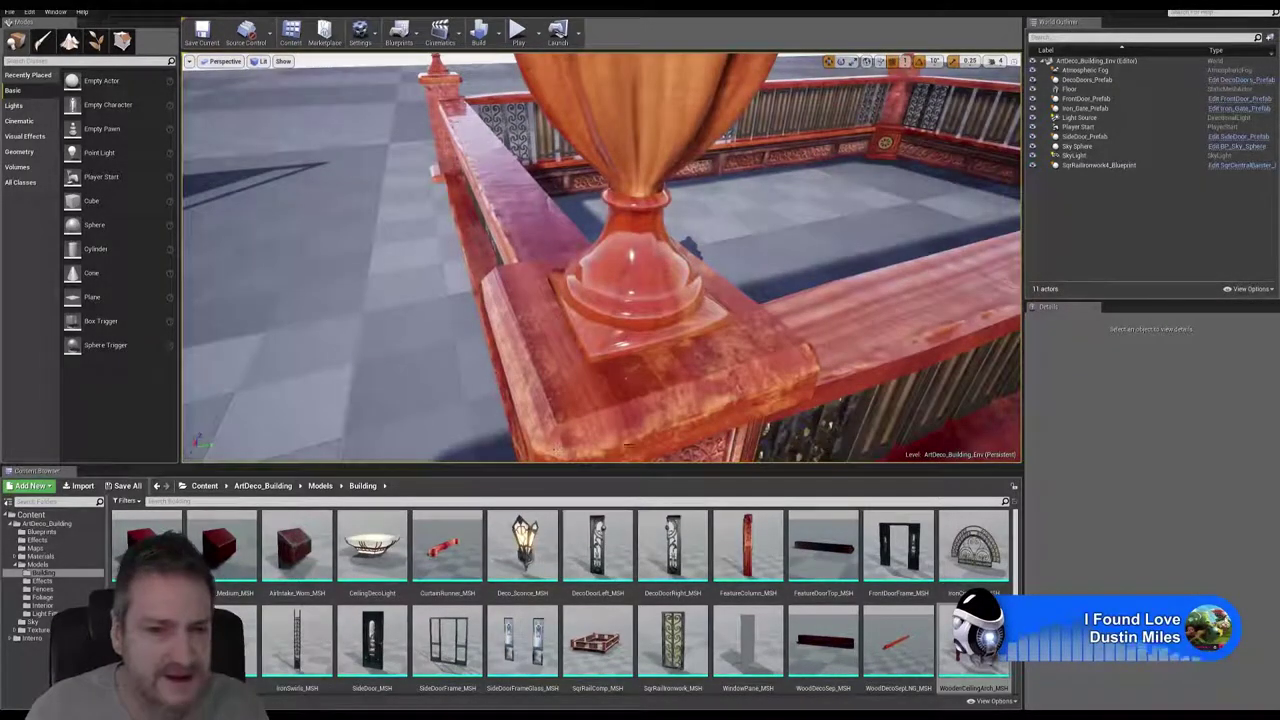
drag(487, 305, 430, 430)
right_drag(487, 305, 487, 192)
drag(487, 305, 460, 400)
right_drag(465, 256, 995, 300)
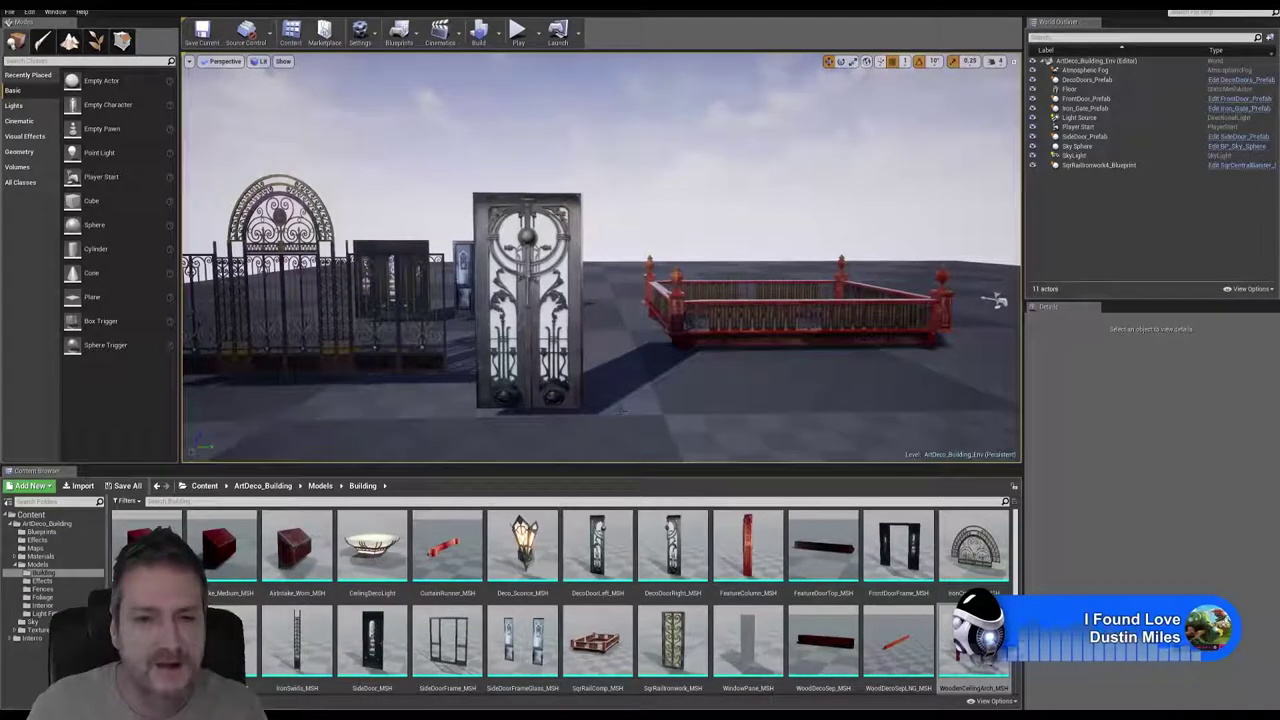
right_drag(634, 367, 579, 373)
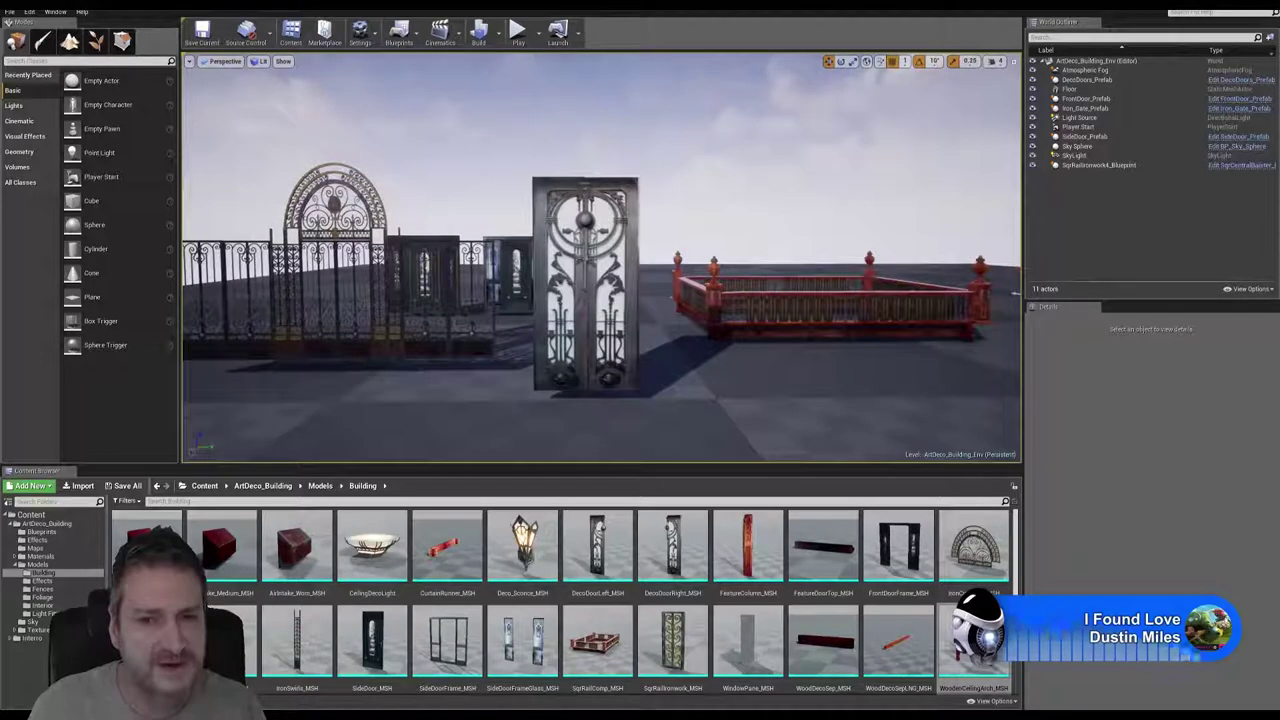
middle_drag(1015, 293, 1012, 297)
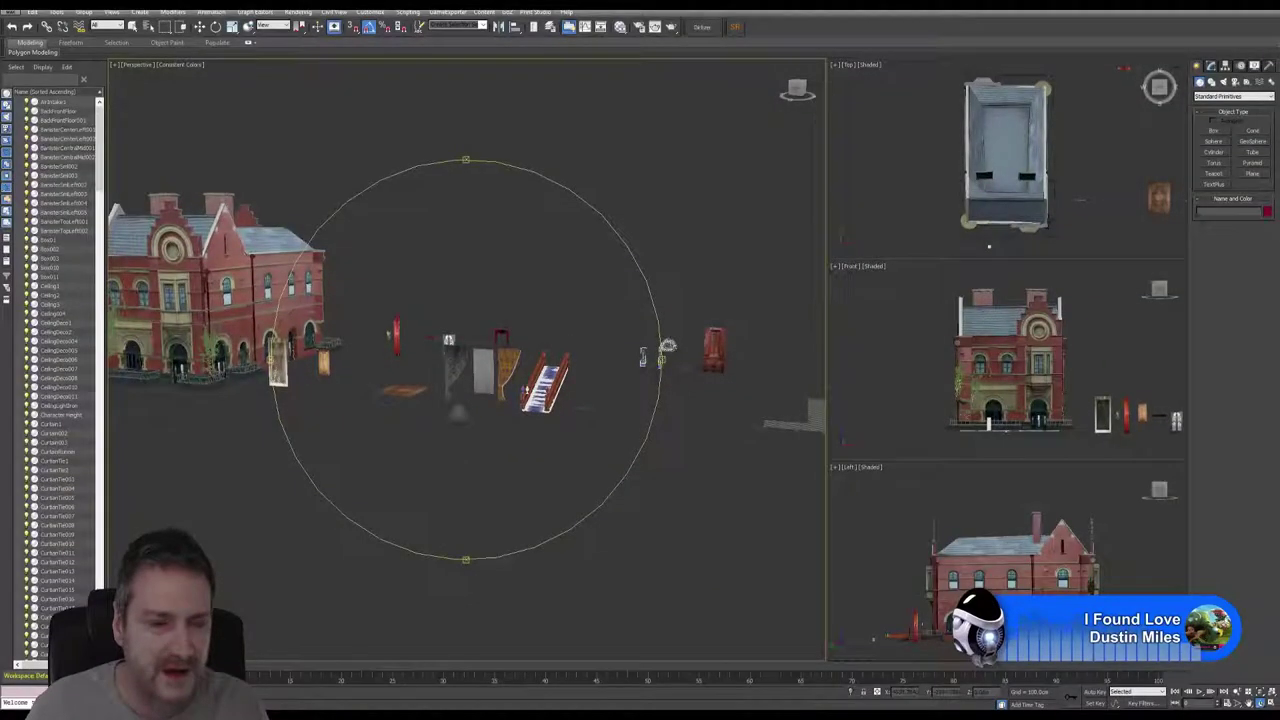
Step: Switch to 3ds Max and survey the row of separate interior pieces beside the building, from the rug to the staircase
alt+middle_drag(458, 412, 442, 408)
scroll(452, 398, up, 2)
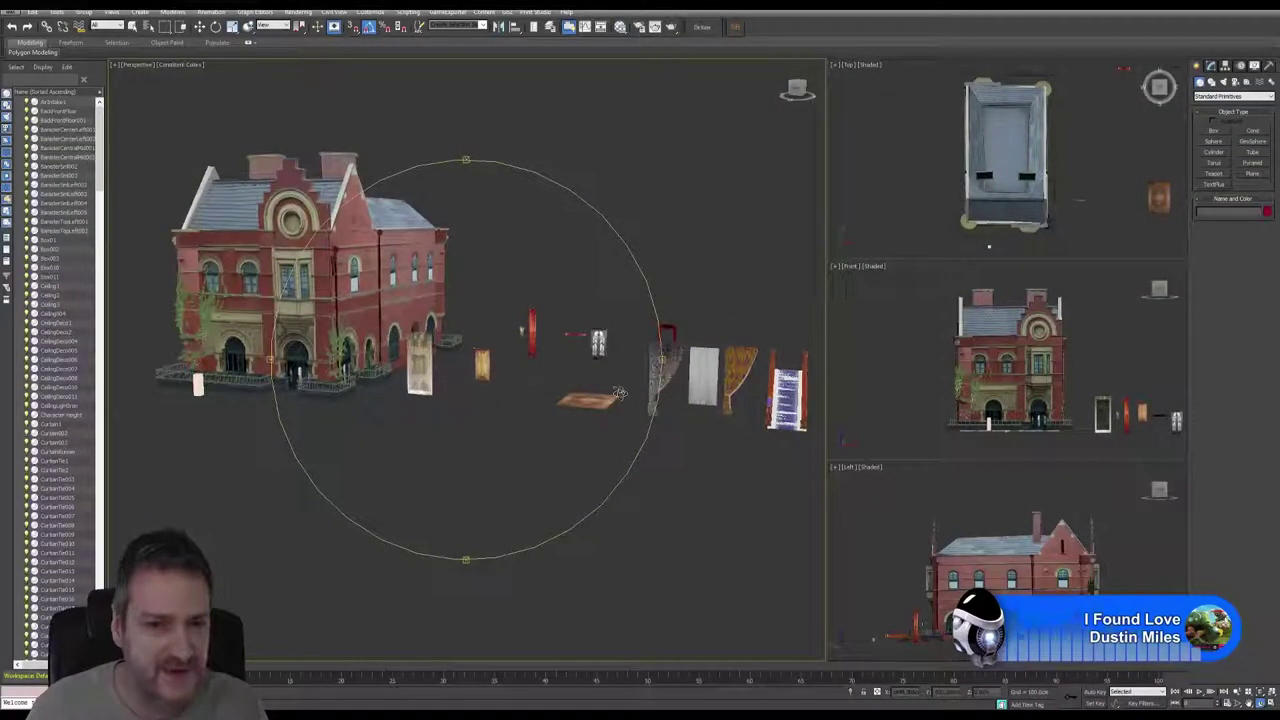
scroll(618, 392, up, 3)
middle_drag(601, 365, 515, 365)
middle_drag(680, 366, 546, 336)
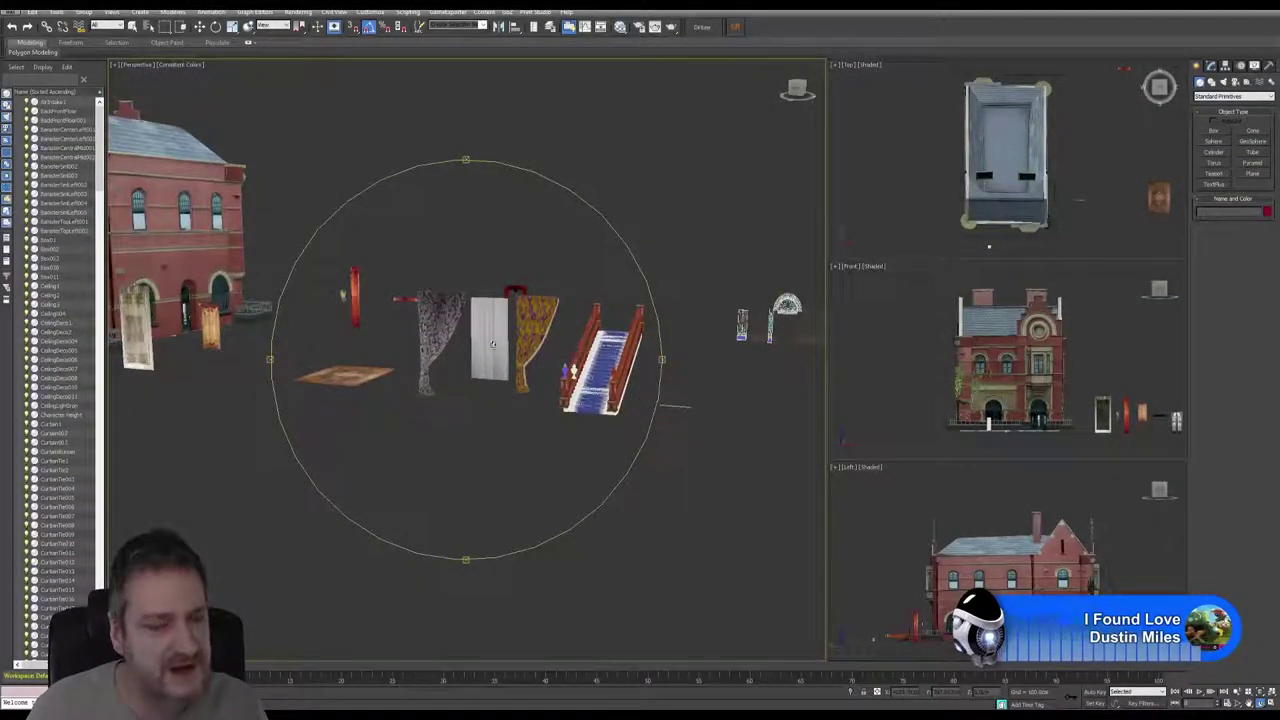
scroll(446, 342, up, 2)
scroll(445, 342, up, 4)
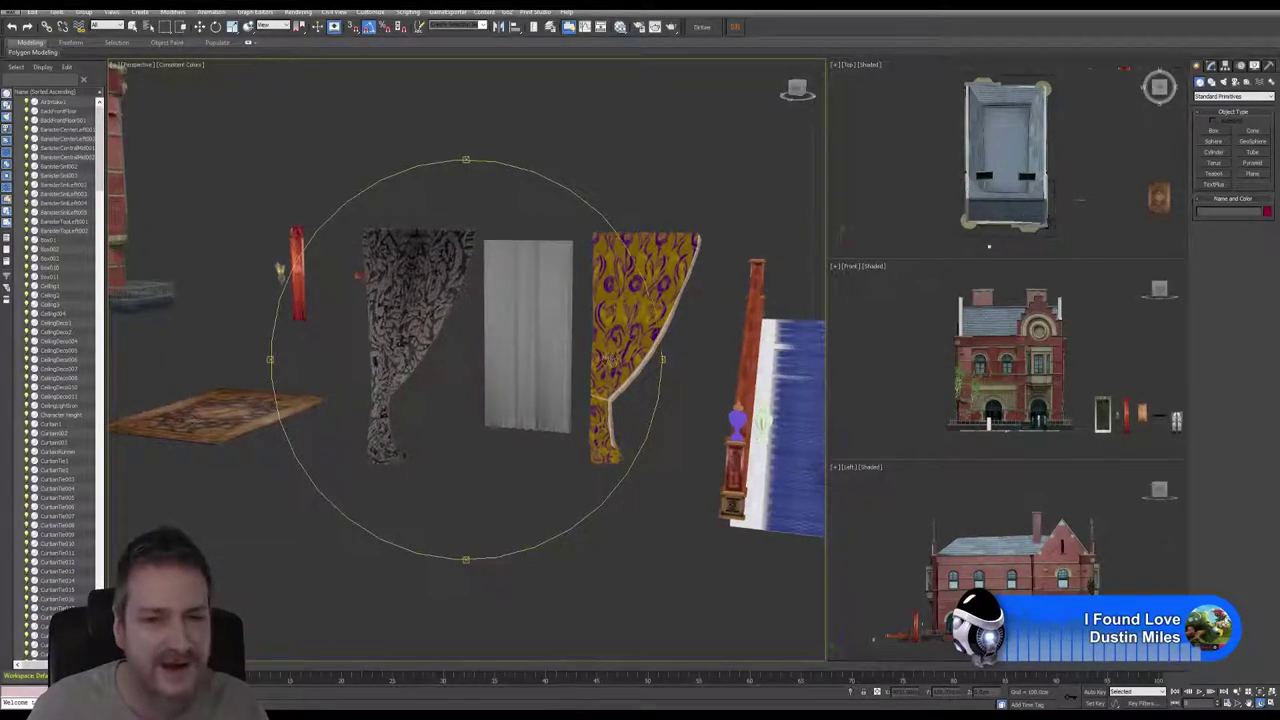
Step: Examine the patterned curtain's fabric, braided trim and tieback up close, along with the plain white curtain beside it
scroll(541, 316, up, 5)
scroll(541, 316, up, 2)
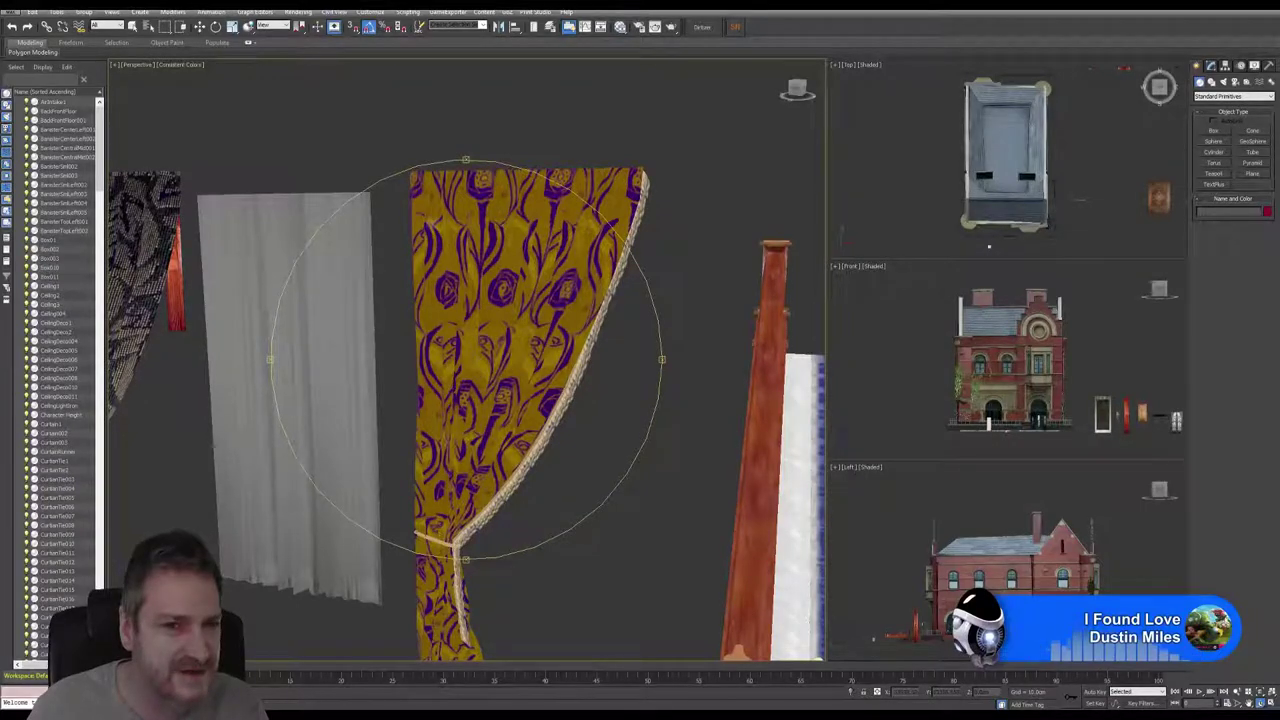
scroll(512, 367, down, 2)
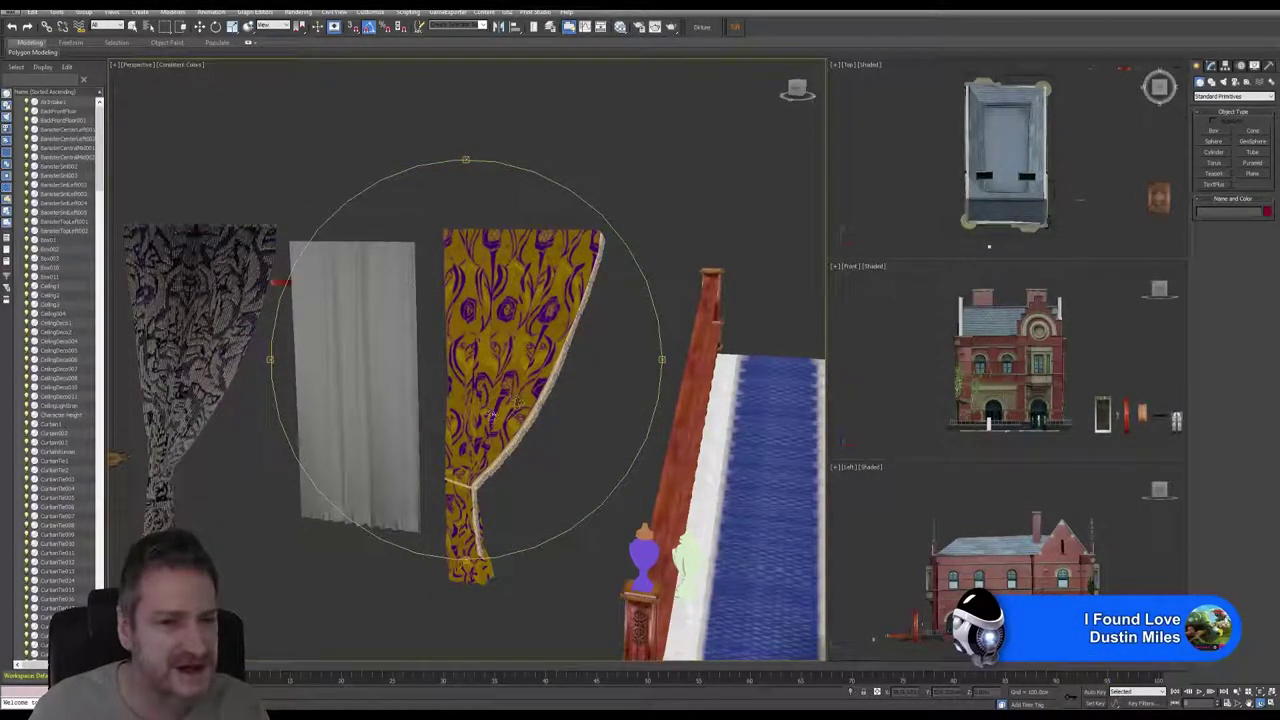
scroll(475, 447, up, 3)
scroll(533, 406, up, 2)
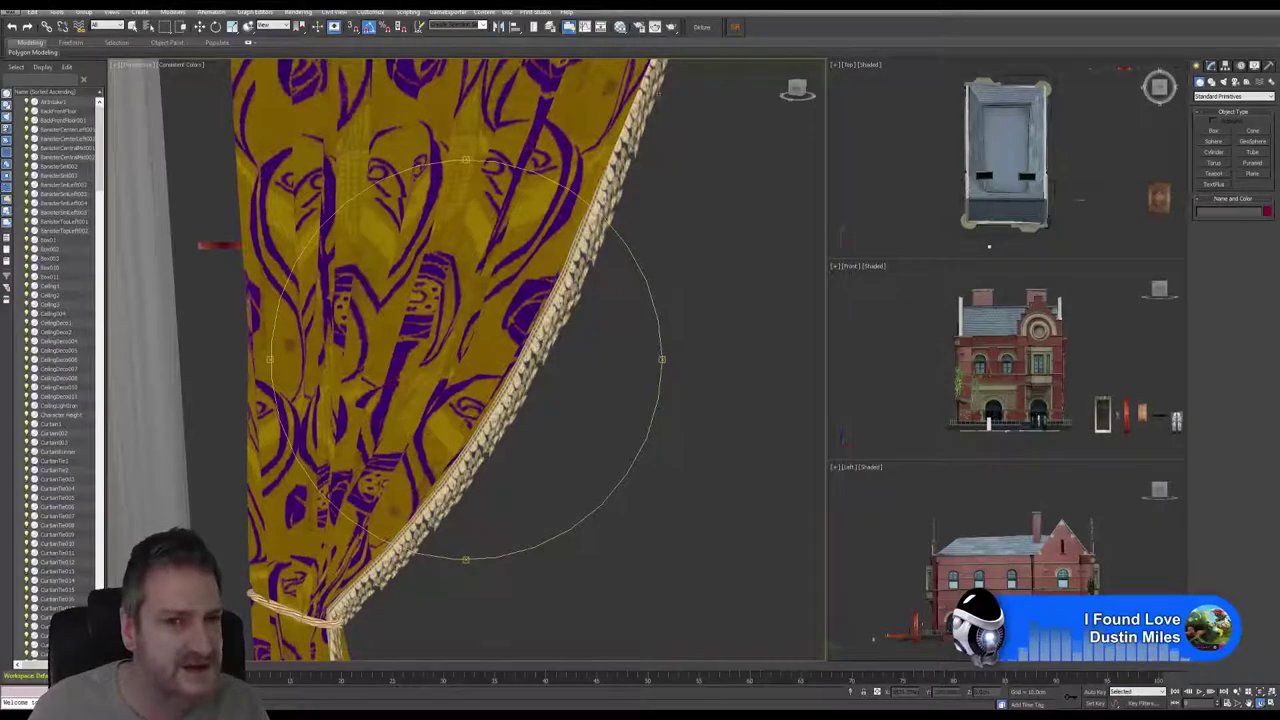
scroll(469, 463, down, 4)
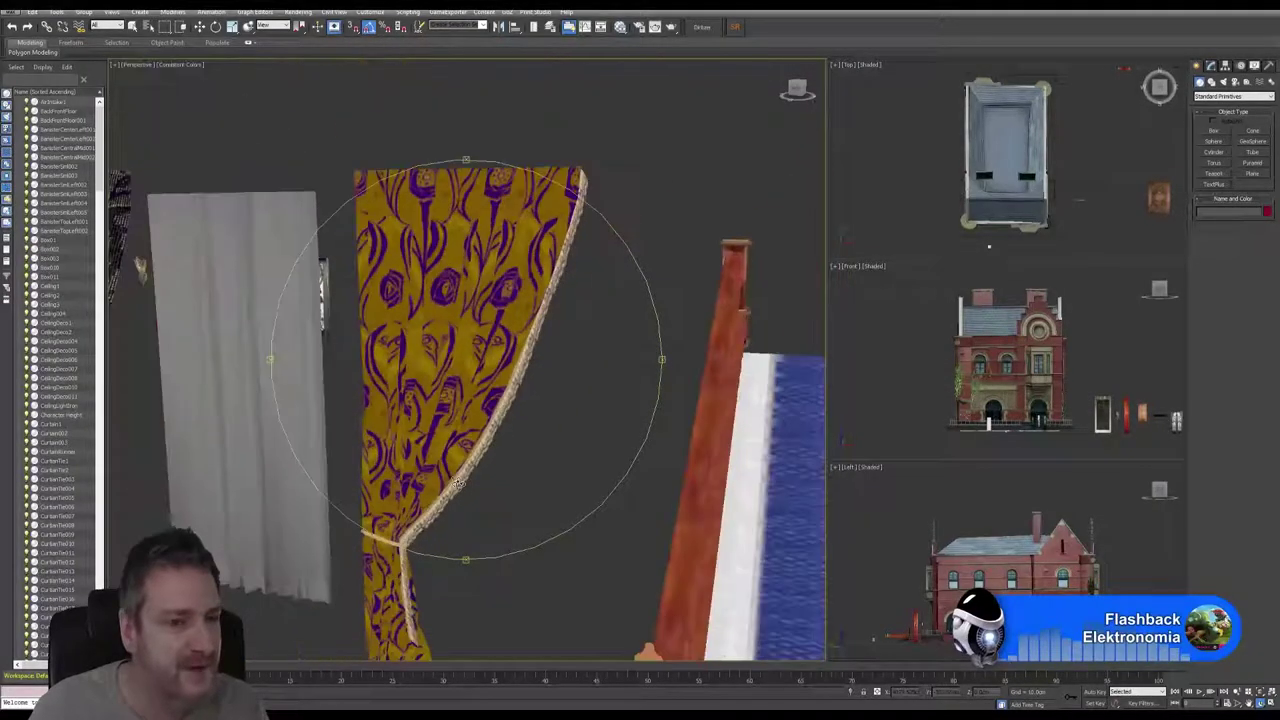
middle_drag(540, 423, 672, 371)
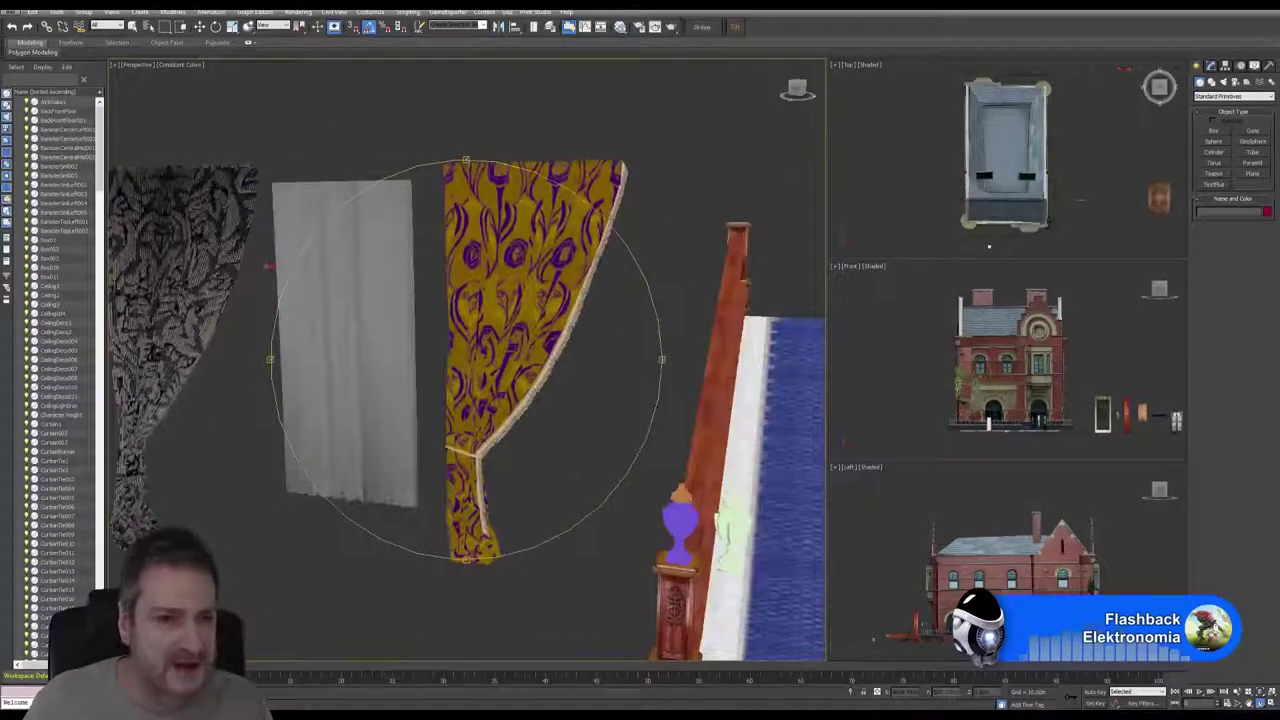
scroll(338, 314, up, 4)
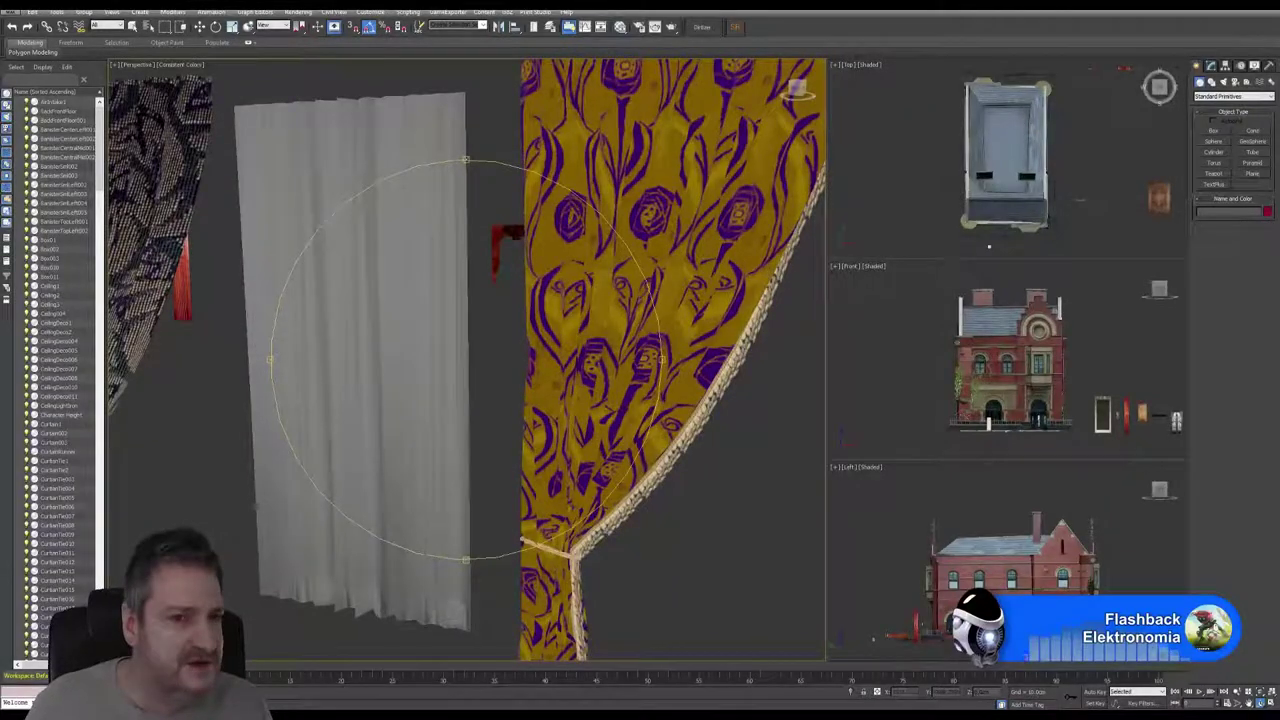
scroll(530, 350, down, 5)
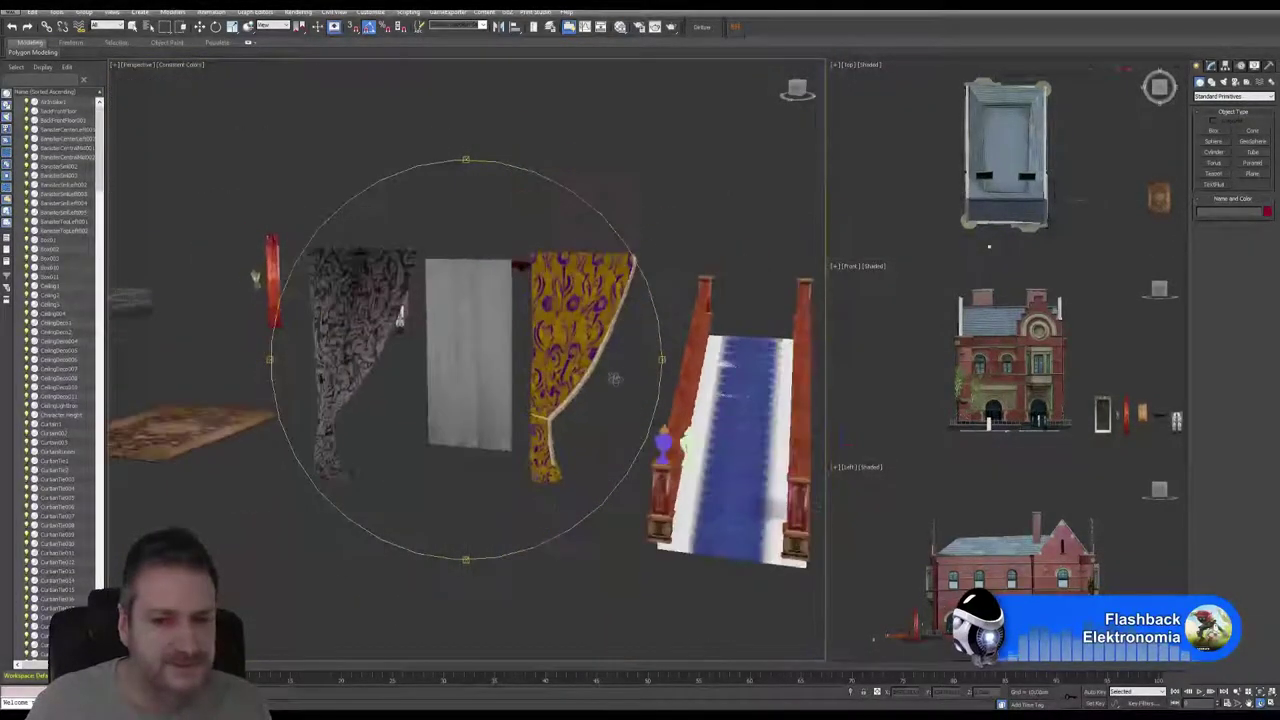
Step: Isolate the flat Art Deco ornamental panel lying beyond the staircase and view its pattern from above
alt+middle_drag(614, 378, 600, 411)
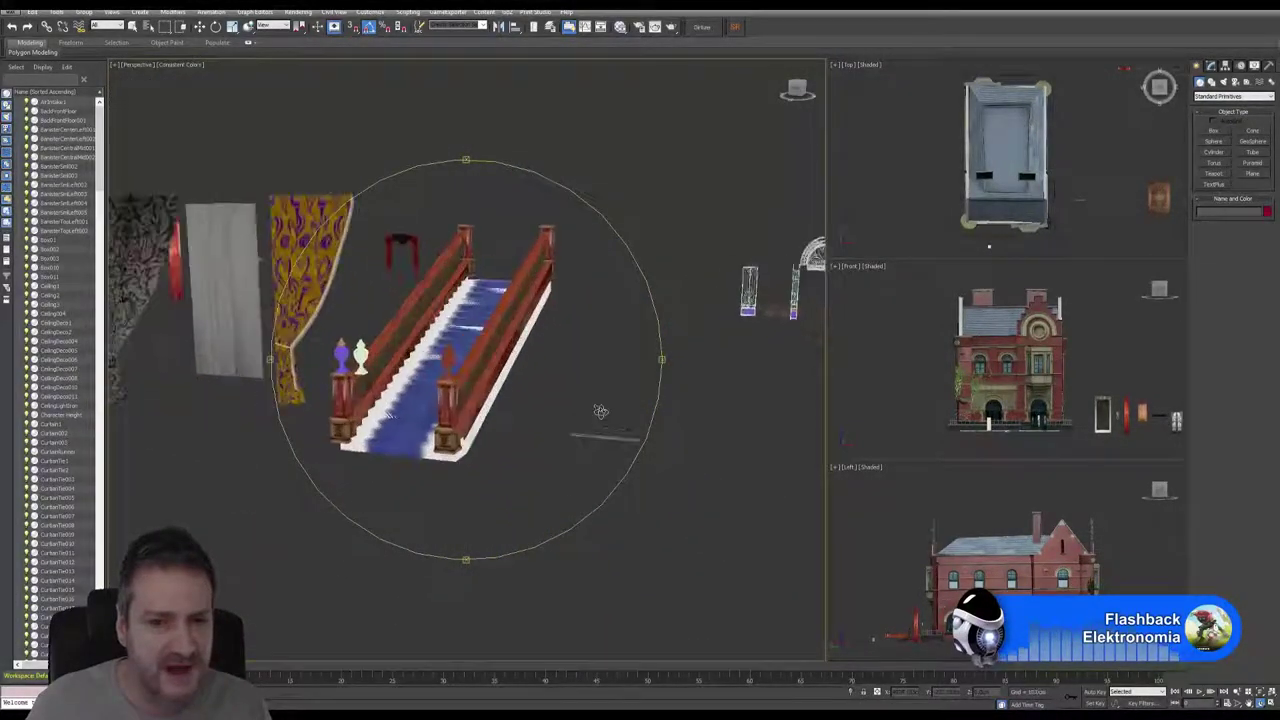
scroll(600, 411, up, 6)
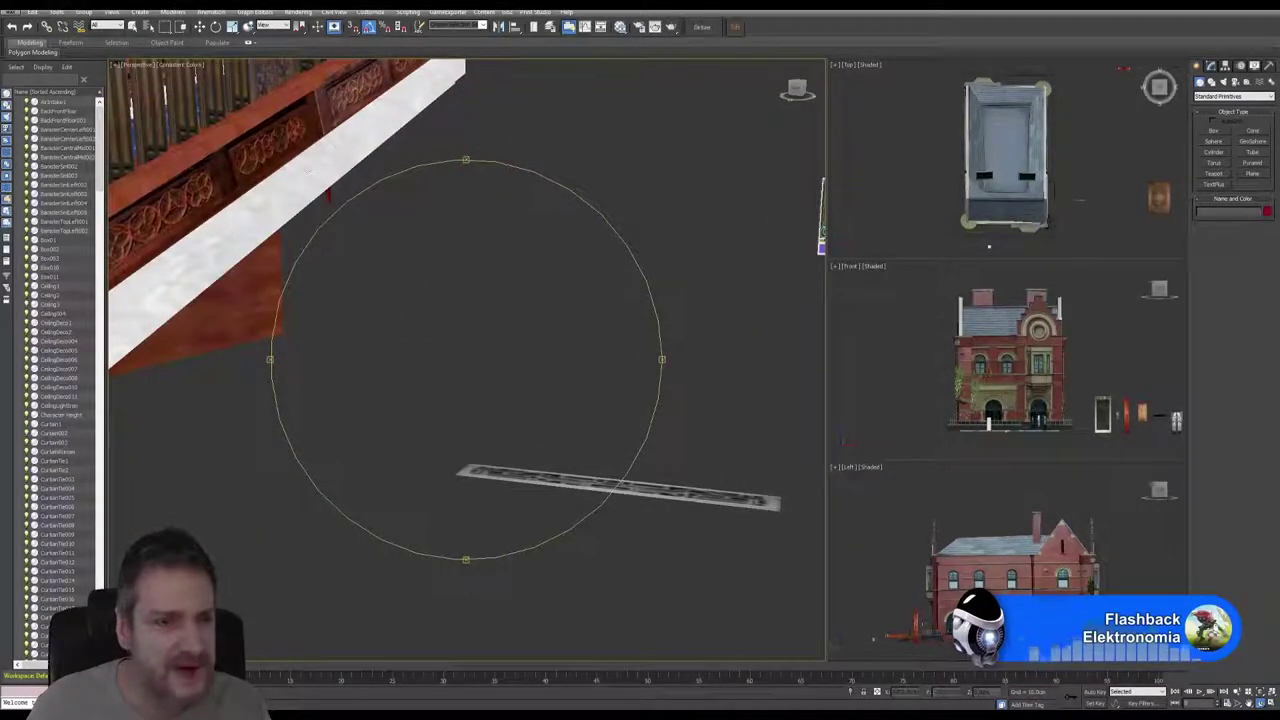
alt+middle_drag(518, 352, 430, 365)
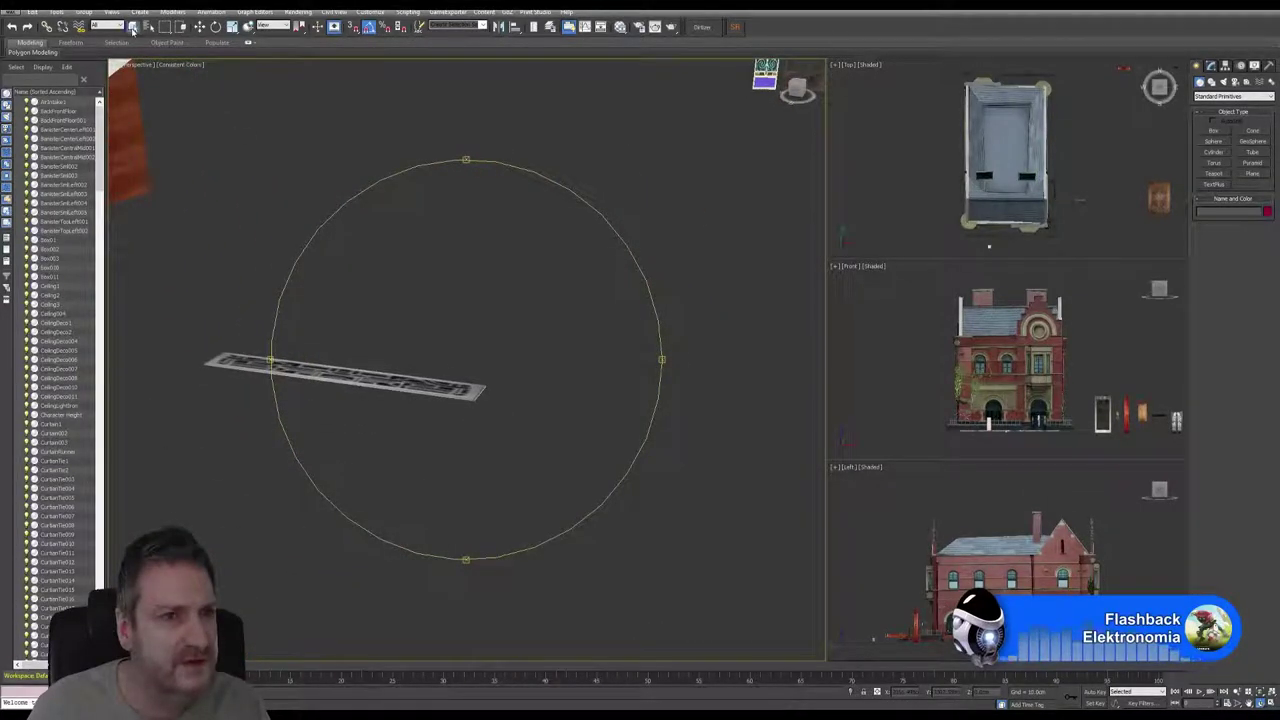
click(337, 378)
click(337, 378)
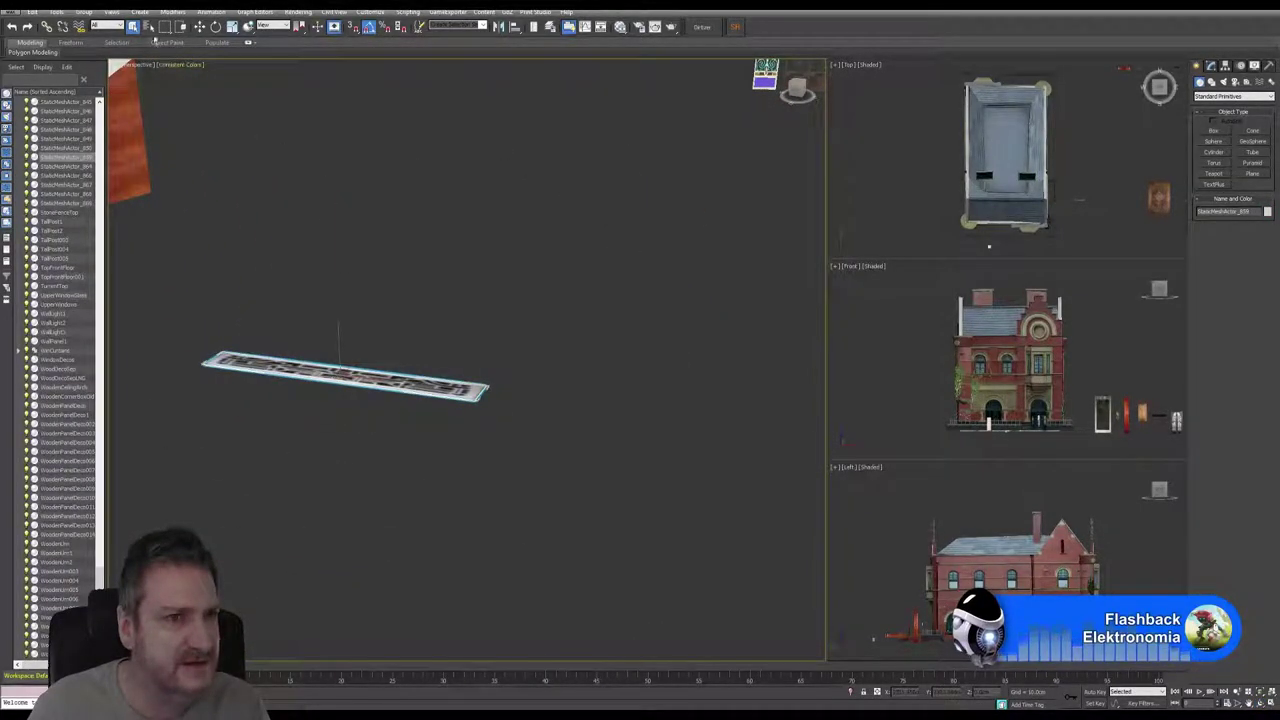
click(57, 12)
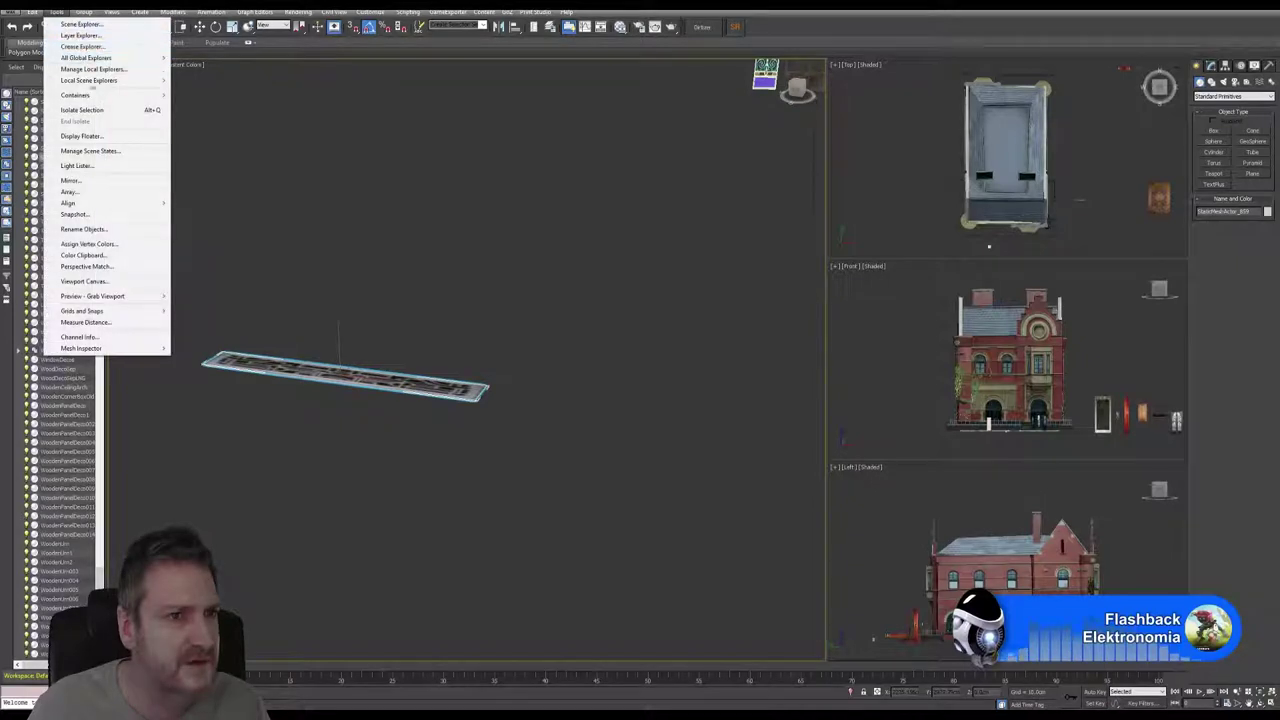
click(90, 109)
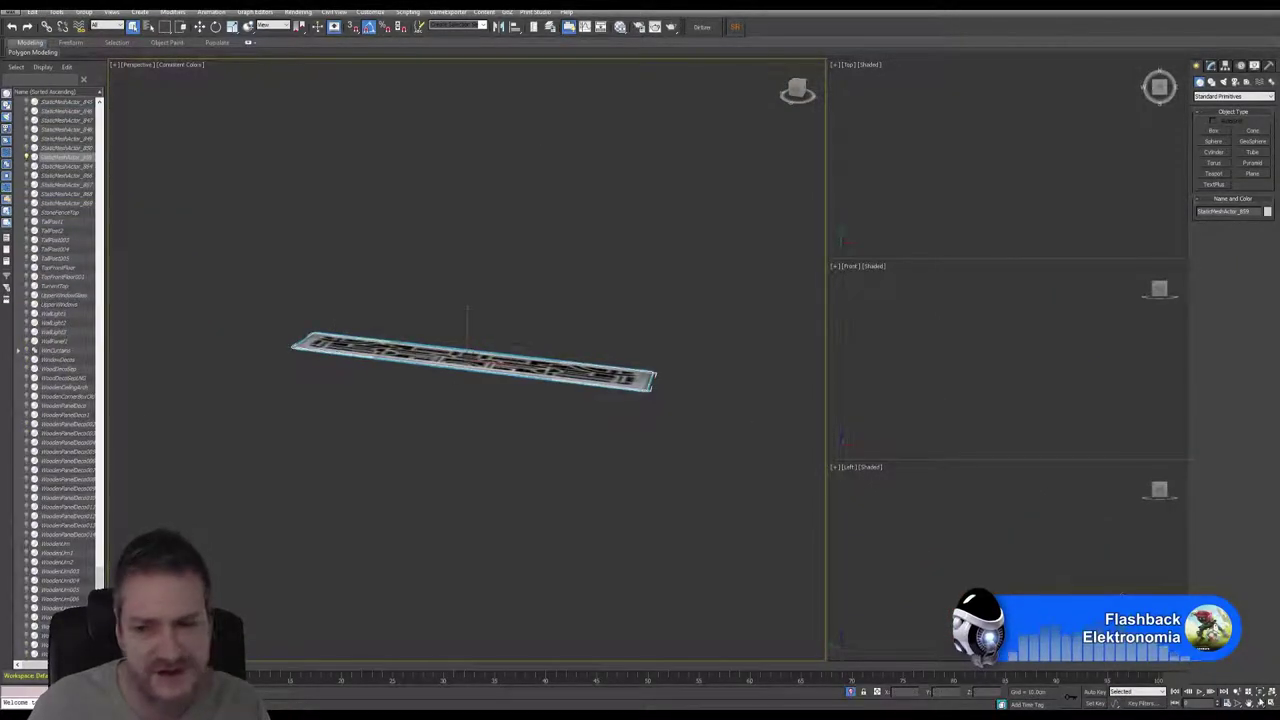
click(1260, 703)
alt+middle_drag(446, 392, 454, 449)
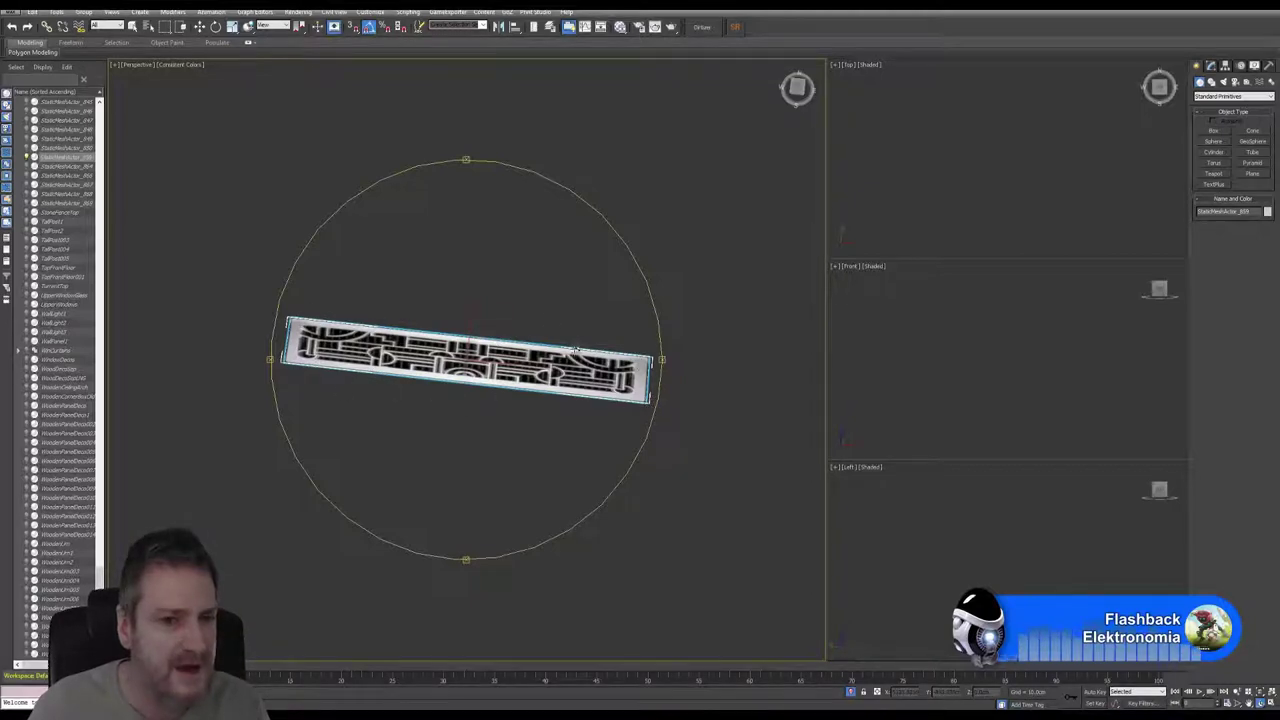
Step: Switch to the desktop, play the 2011 Realtime 3D Modeling reel video, and close the player
click(1236, 14)
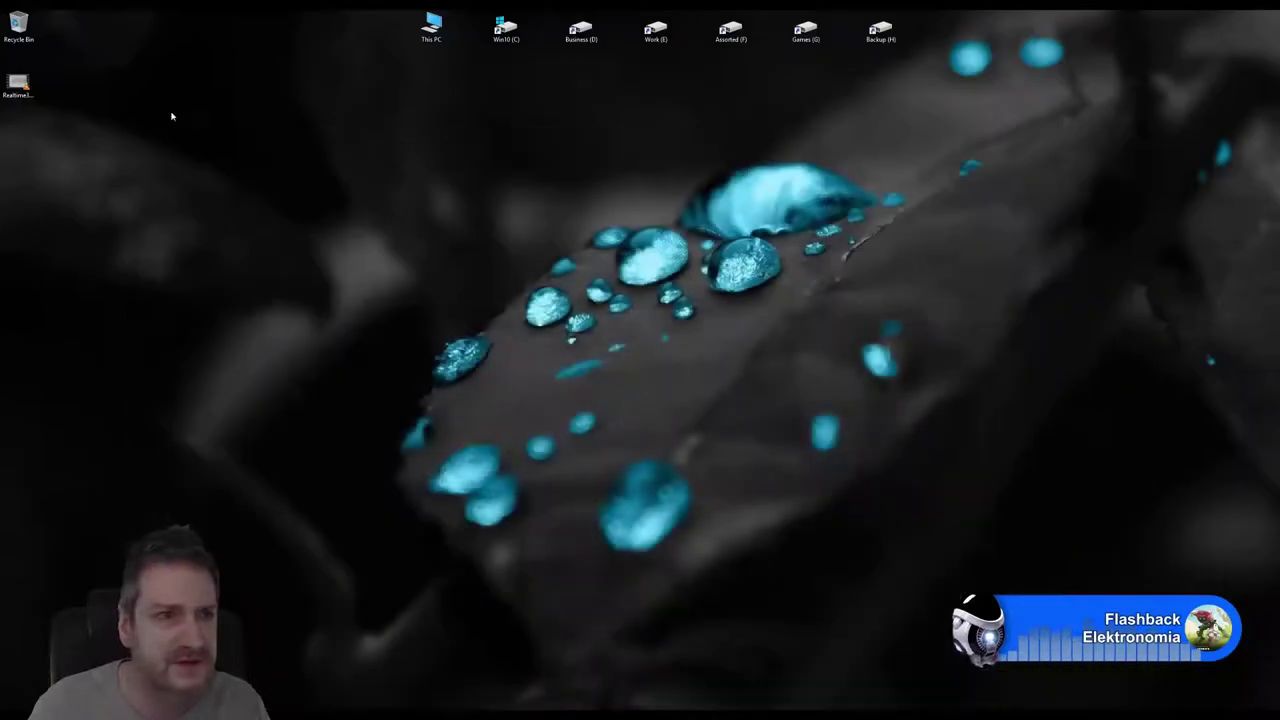
double_click(22, 86)
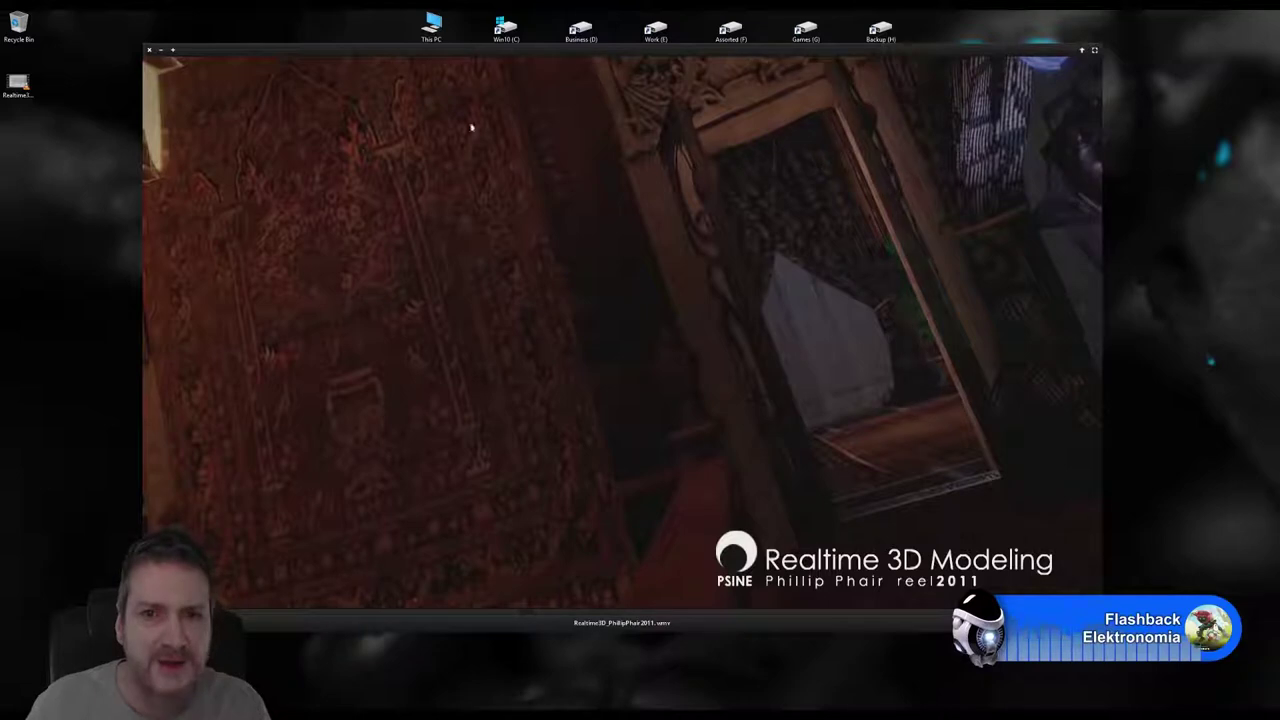
click(149, 50)
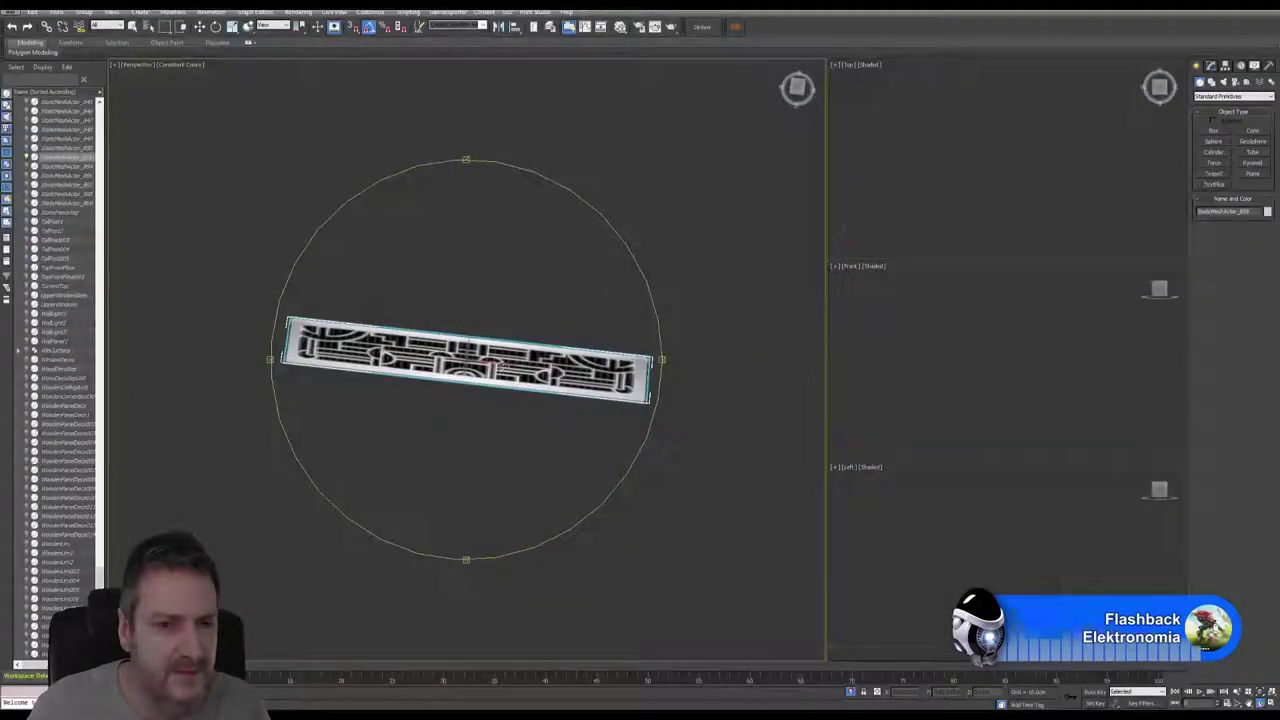
Step: Examine the isolated panel's relief pattern in 3ds Max, comparing the face-on view with shallow viewing angles
drag(478, 392, 381, 354)
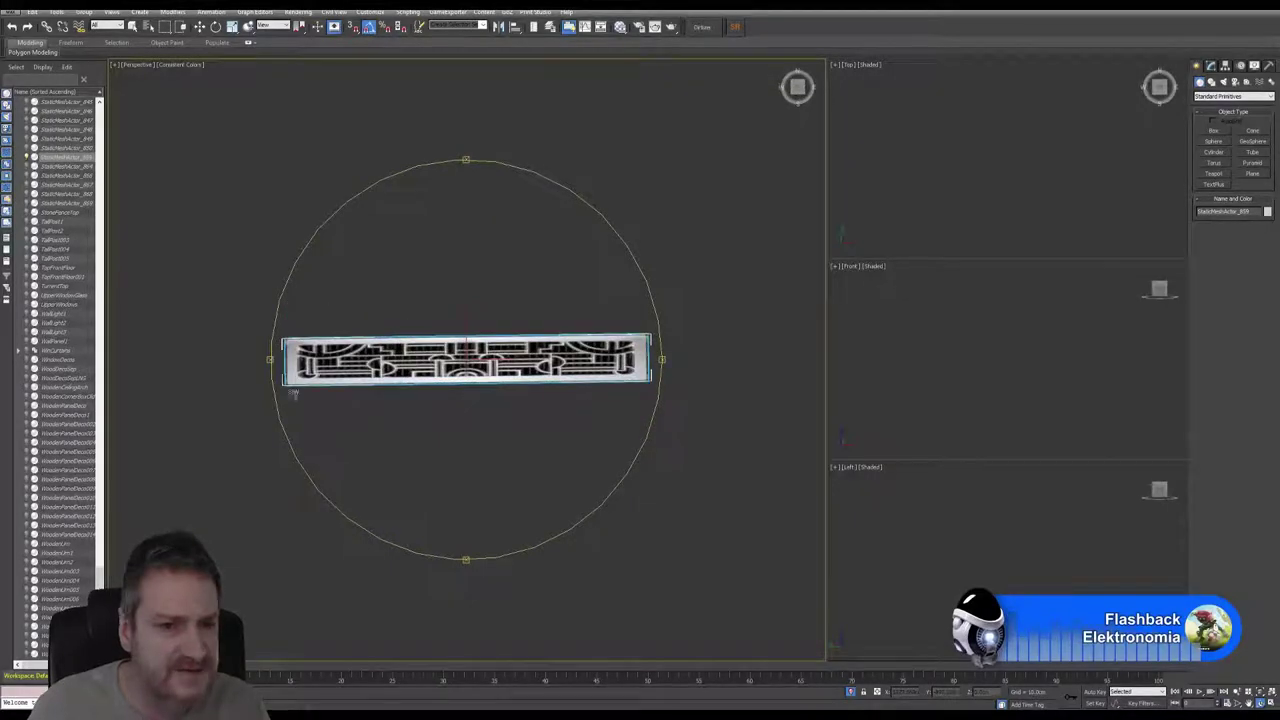
scroll(414, 309, up, 5)
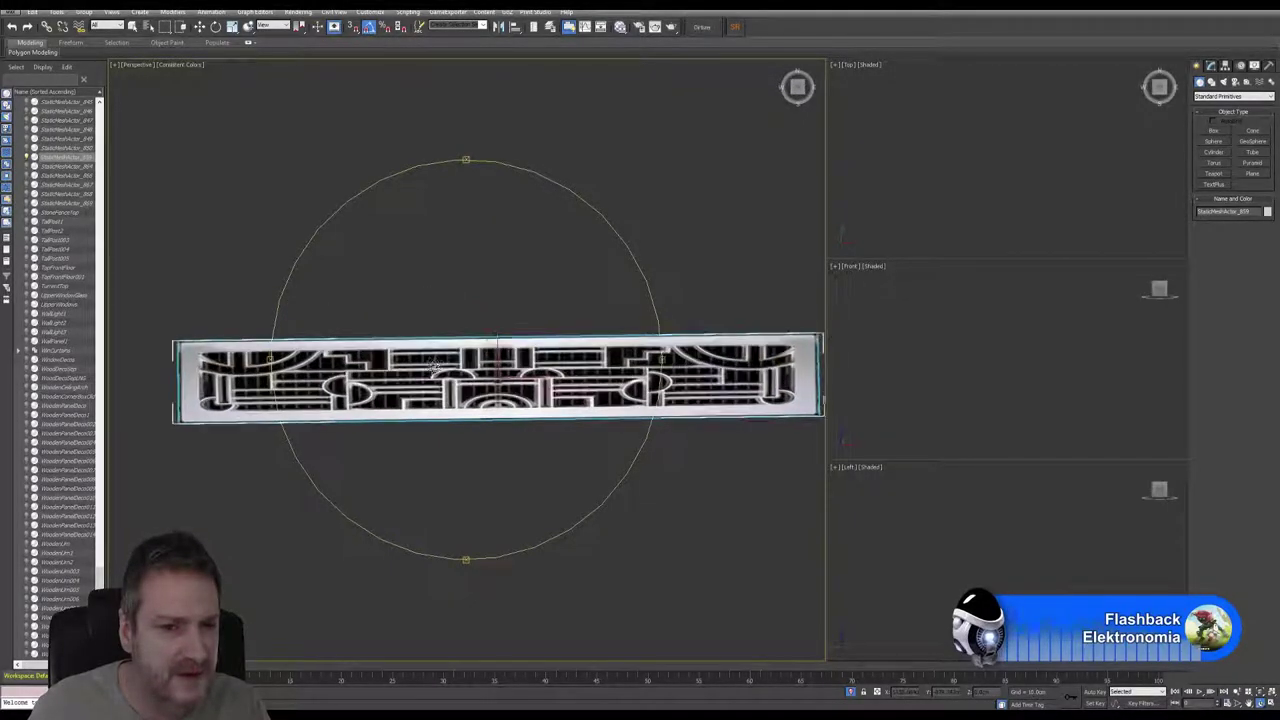
scroll(434, 368, up, 1)
middle_drag(451, 393, 392, 387)
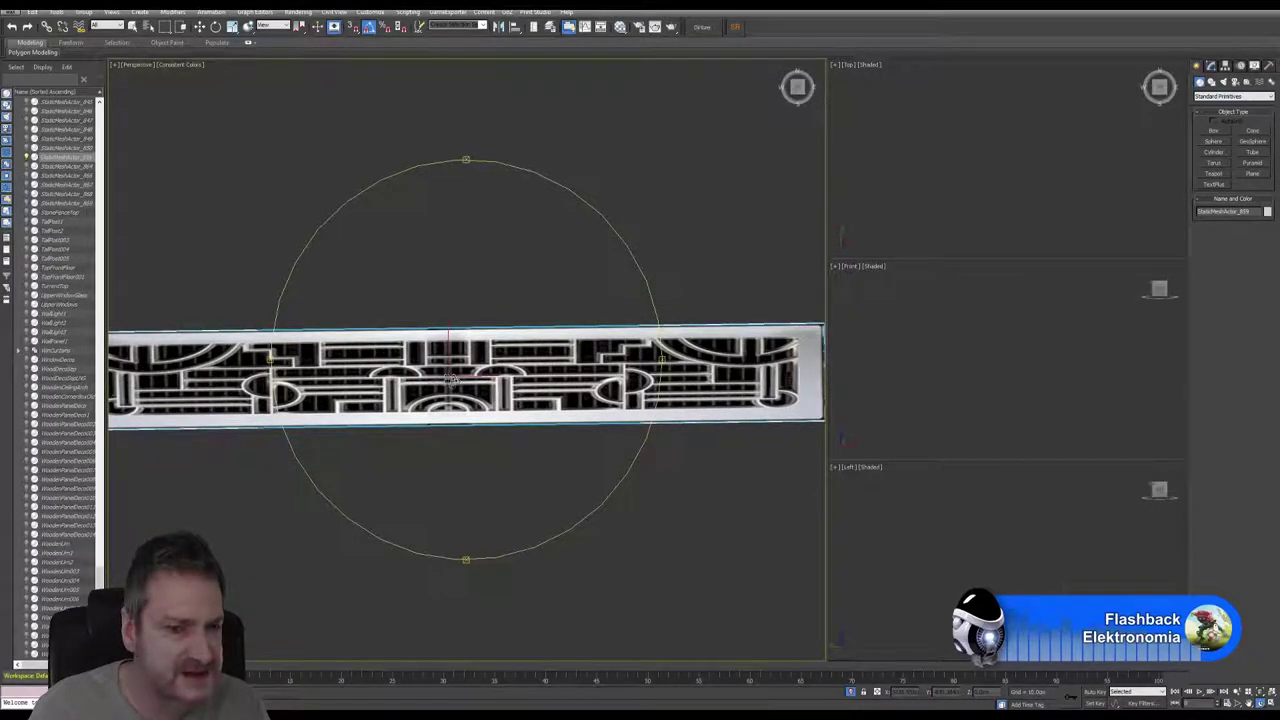
drag(450, 380, 438, 356)
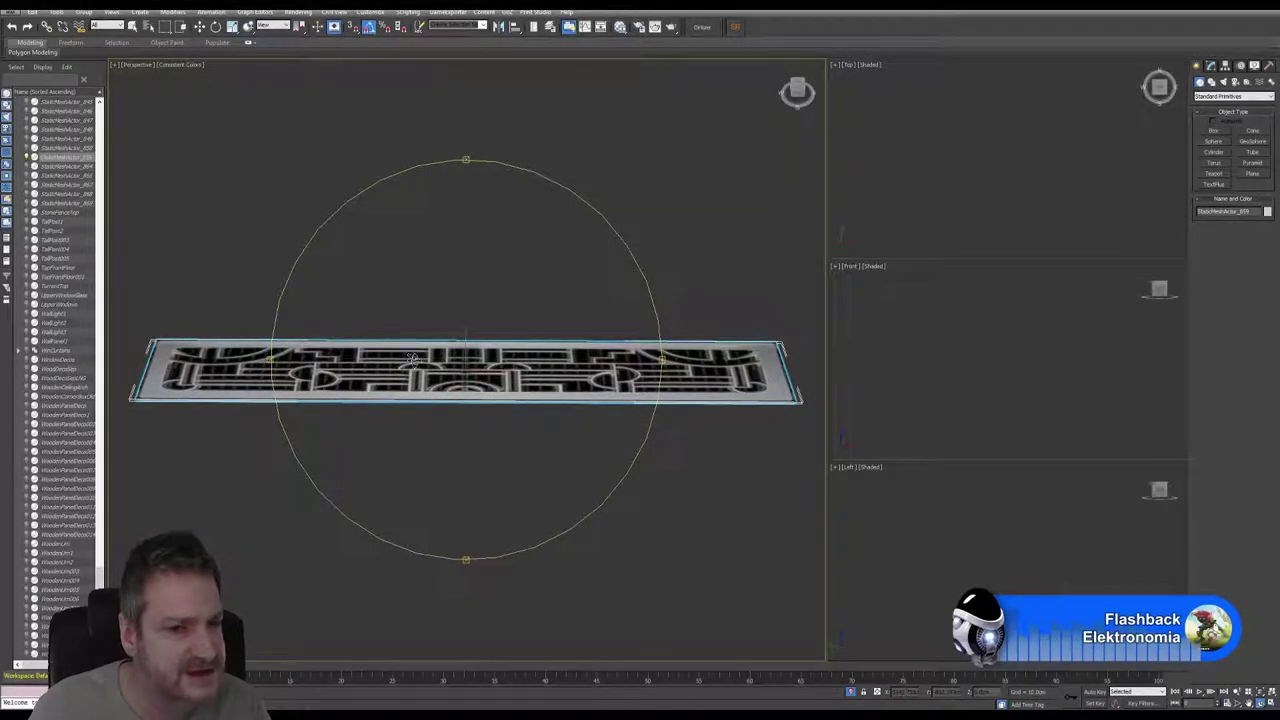
drag(443, 364, 452, 387)
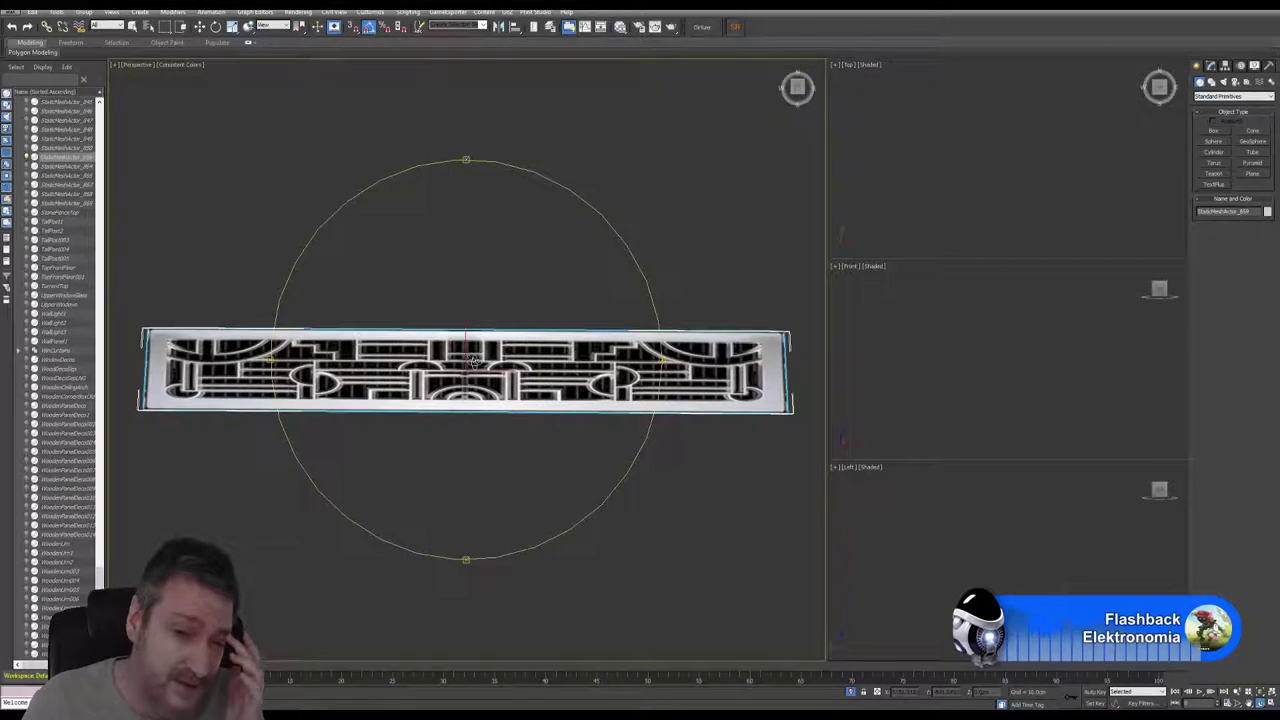
drag(474, 362, 478, 333)
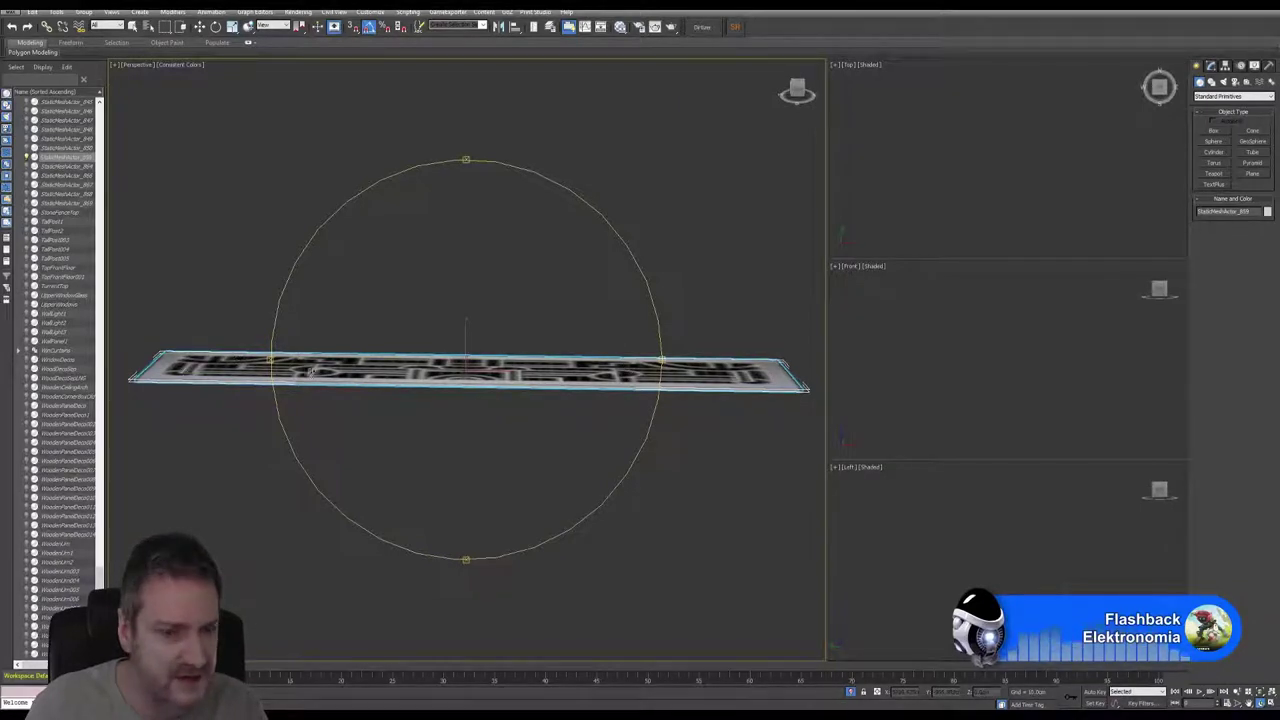
Step: Tilt the view around the isolated ornamental panel to judge how its relief pattern reads from overhead and nearly edge-on
drag(528, 378, 458, 375)
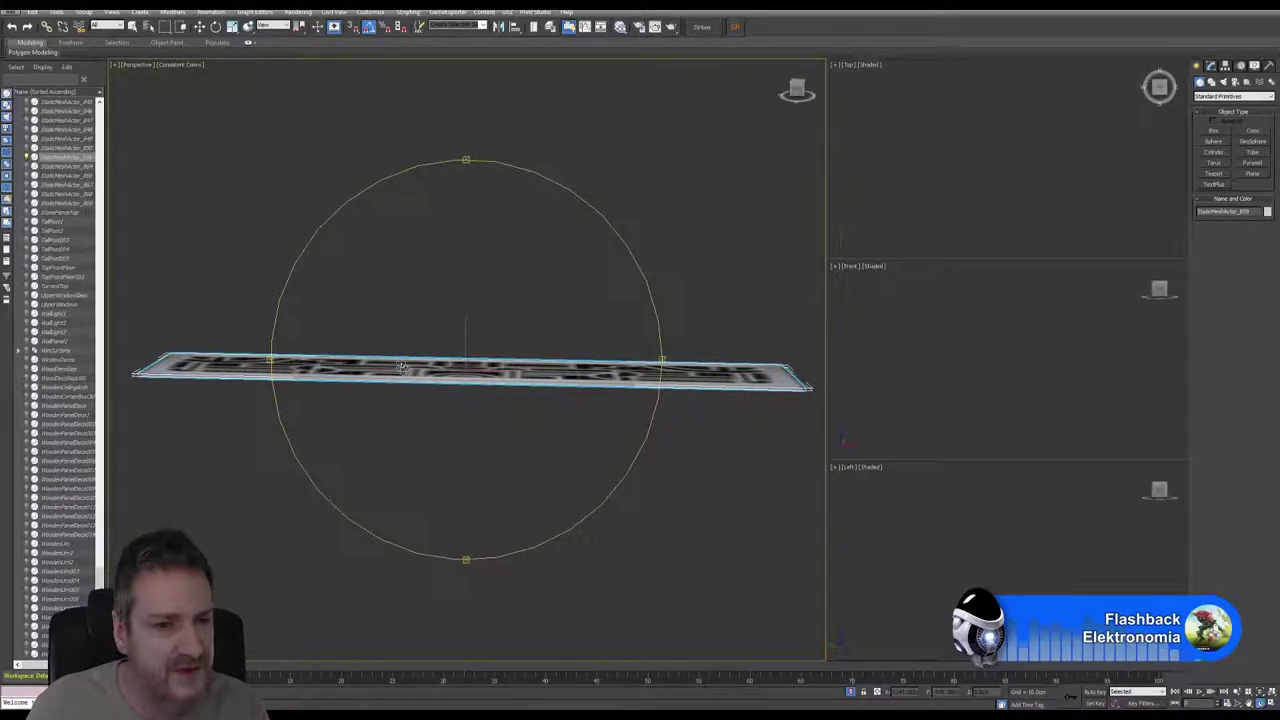
scroll(401, 367, down, 4)
scroll(339, 380, up, 2)
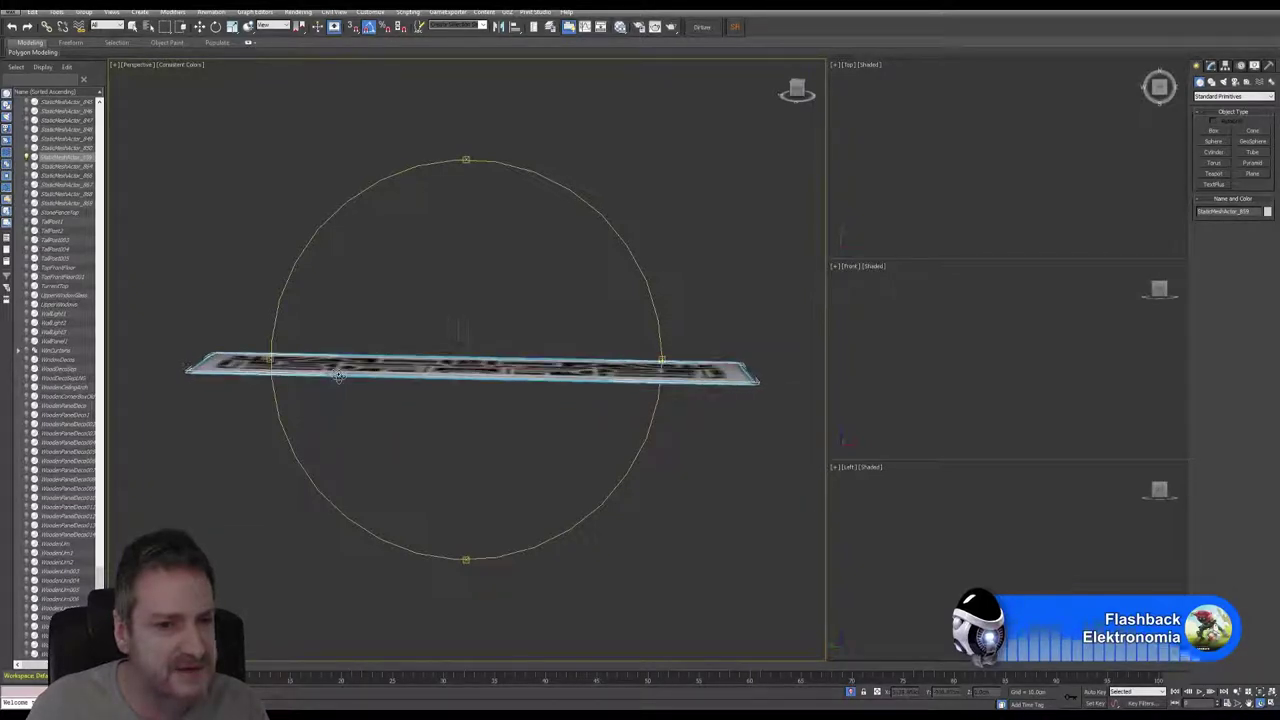
drag(338, 375, 458, 418)
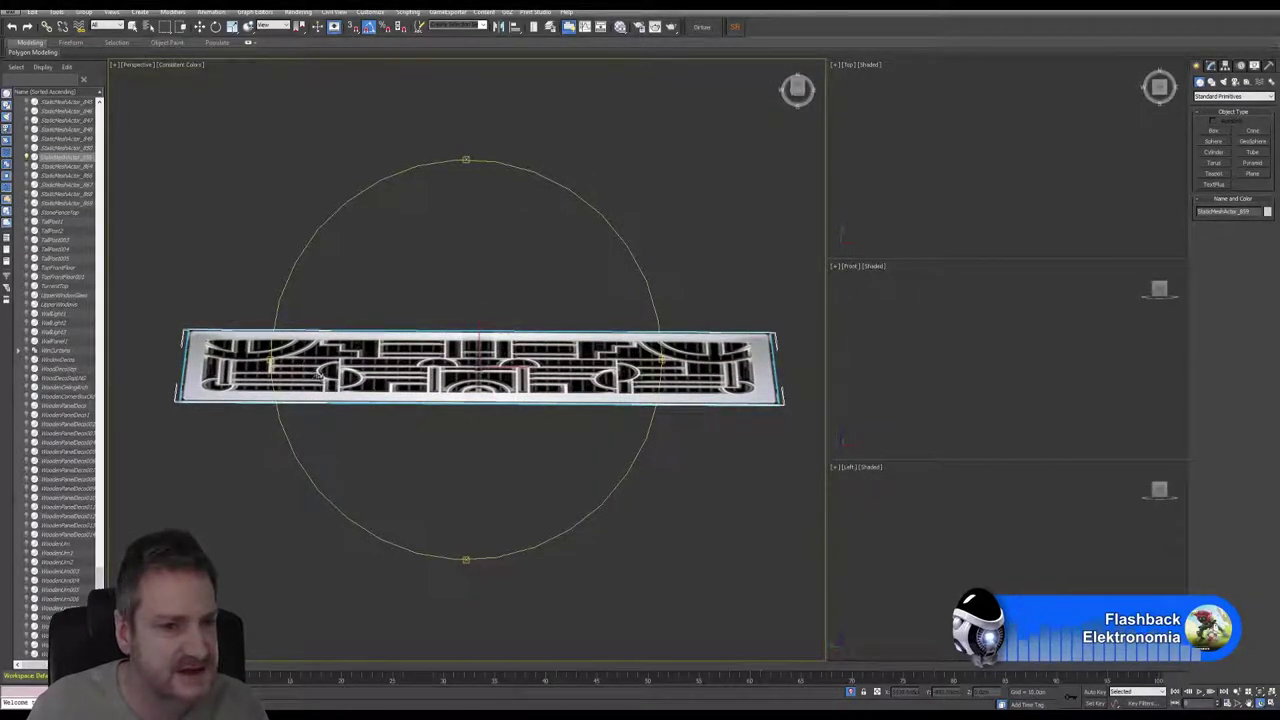
mouse_move(484, 384)
mouse_down()
mouse_move(472, 388)
mouse_move(483, 392)
mouse_up()
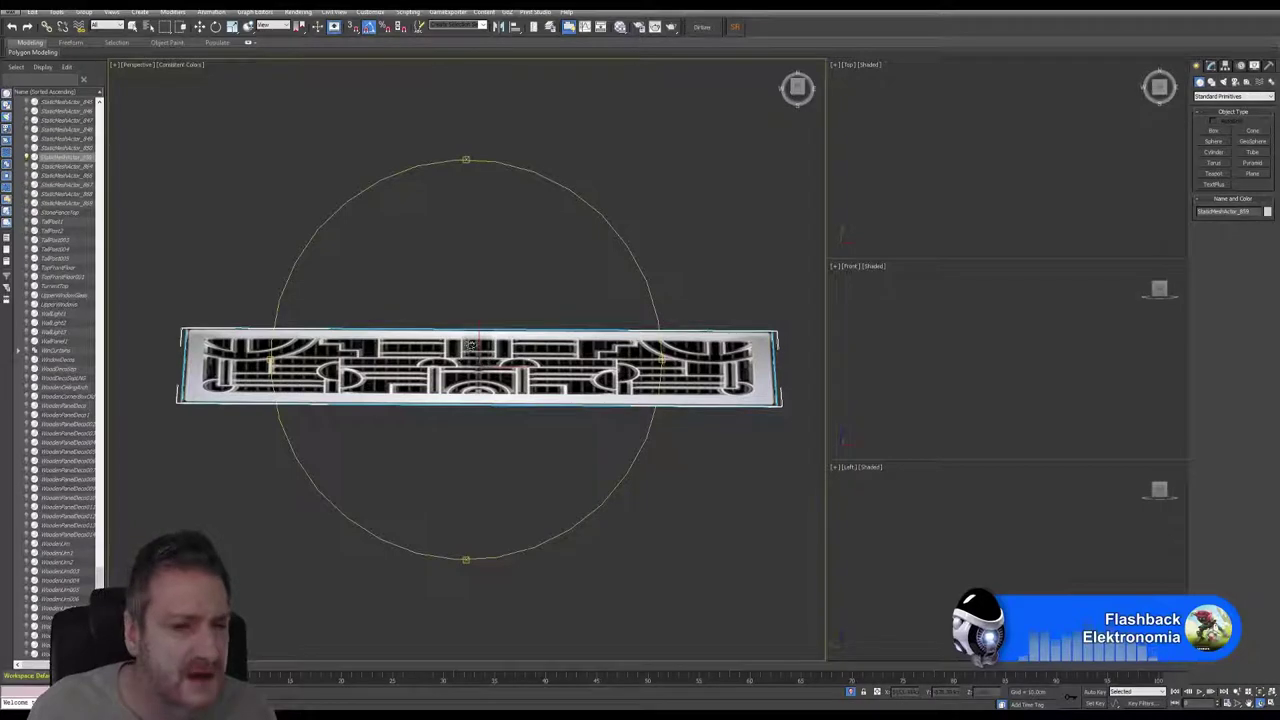
drag(466, 352, 478, 314)
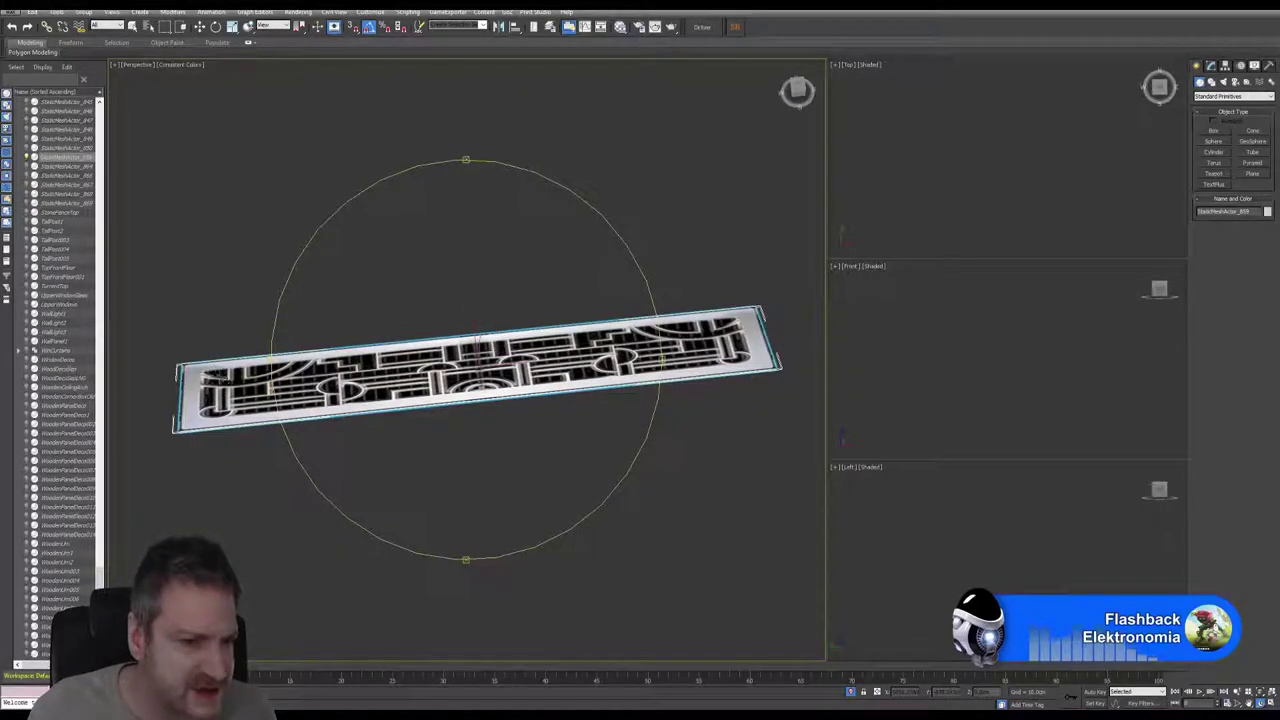
mouse_move(520, 366)
mouse_down()
mouse_move(516, 394)
mouse_move(507, 363)
mouse_up()
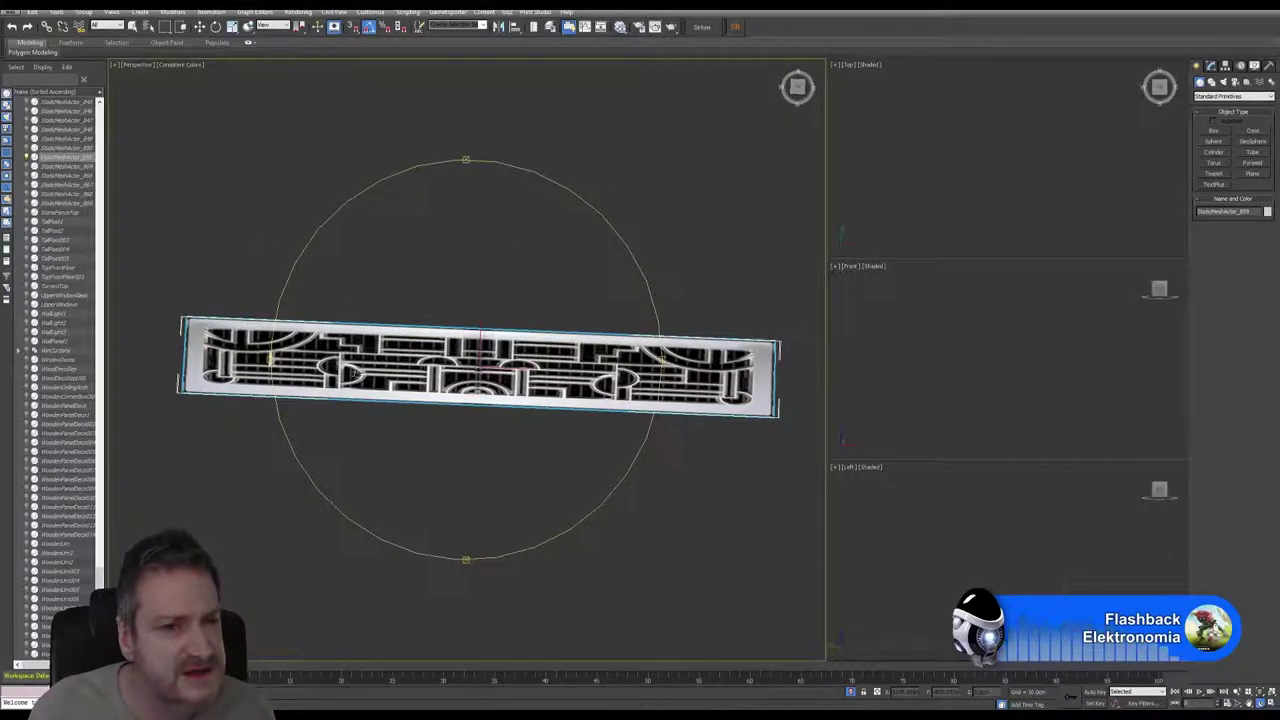
drag(498, 362, 574, 347)
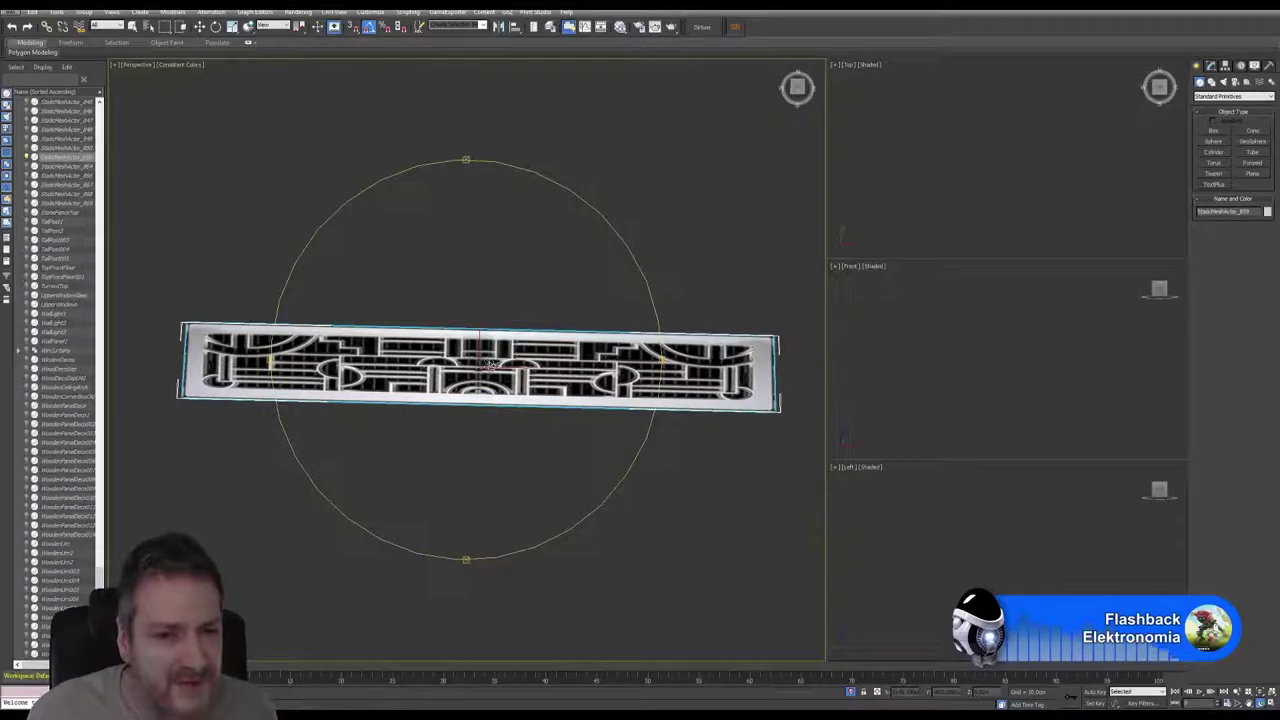
alt+middle_drag(486, 368, 478, 311)
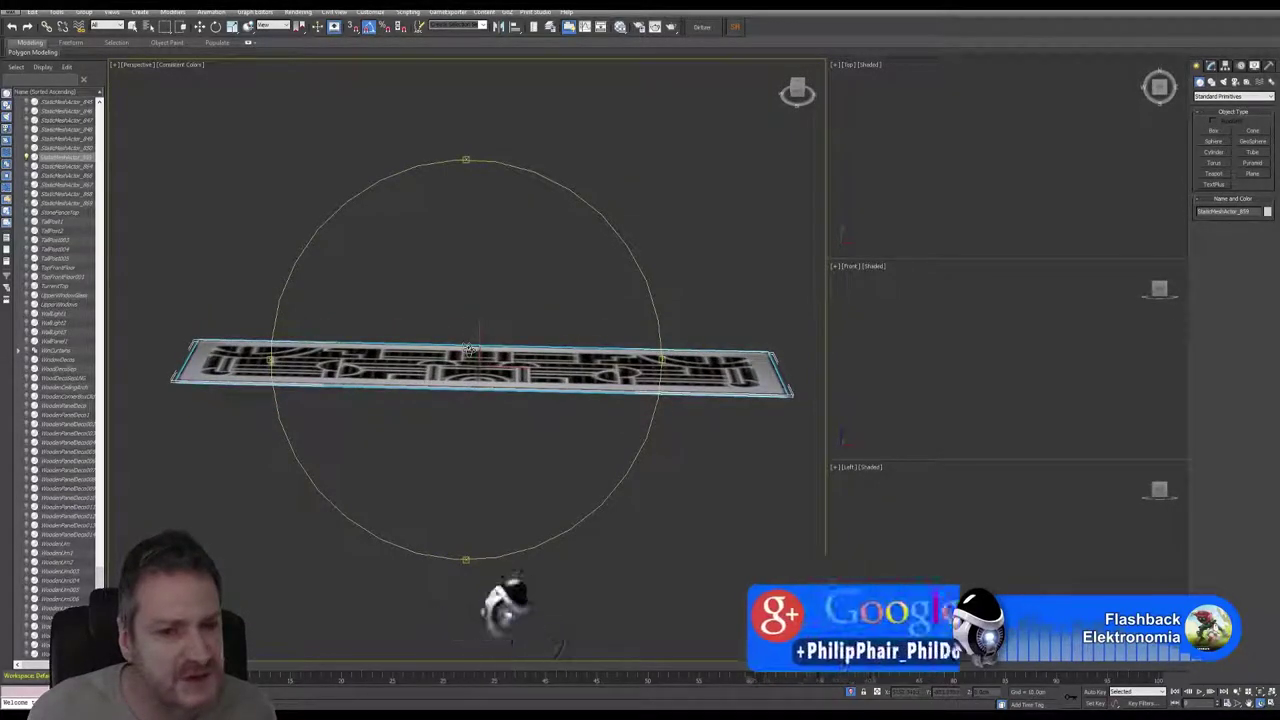
drag(476, 332, 469, 368)
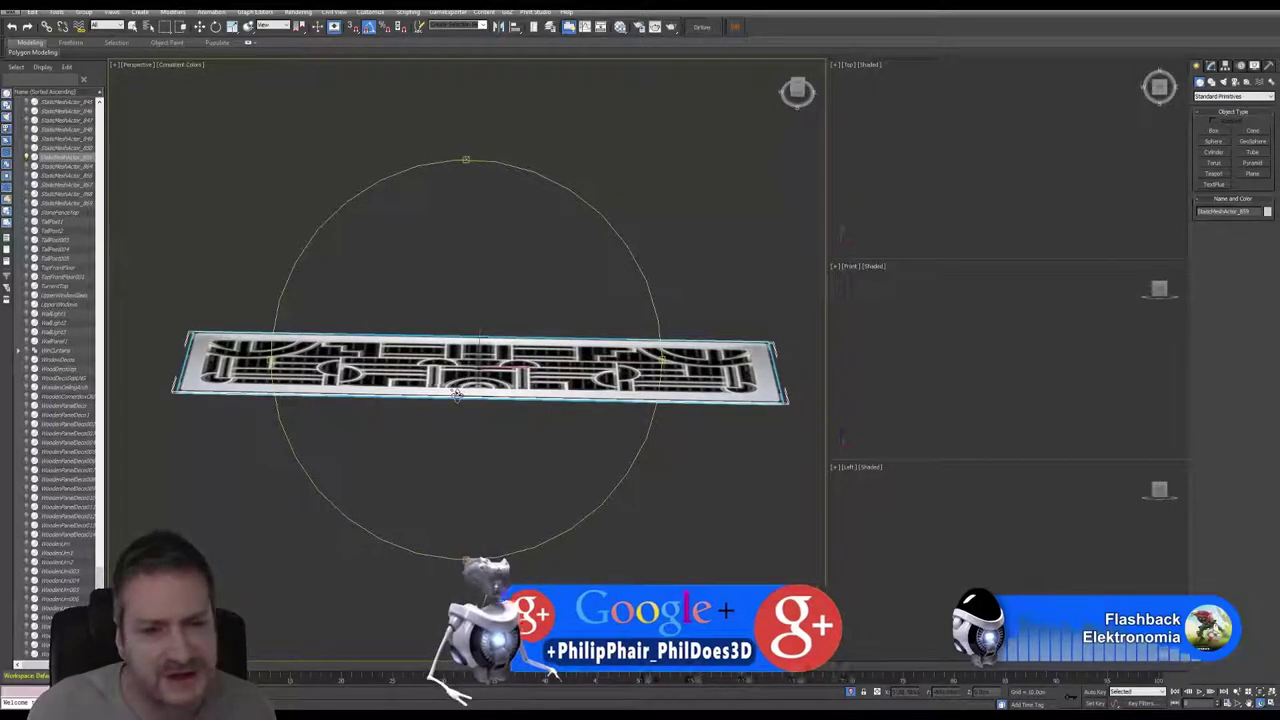
alt+middle_drag(450, 384, 447, 400)
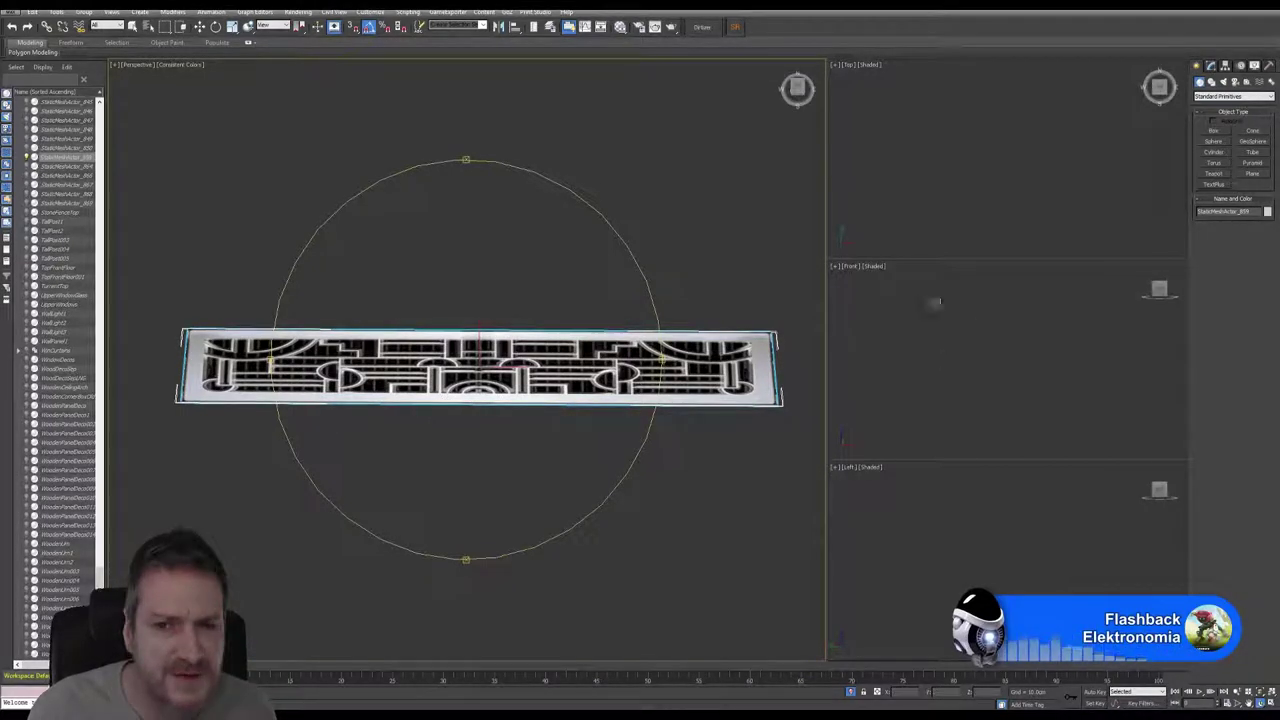
Step: Maximize the Top viewport, frame the ornamental panel in it, and return to the four-viewport layout
right_click(935, 176)
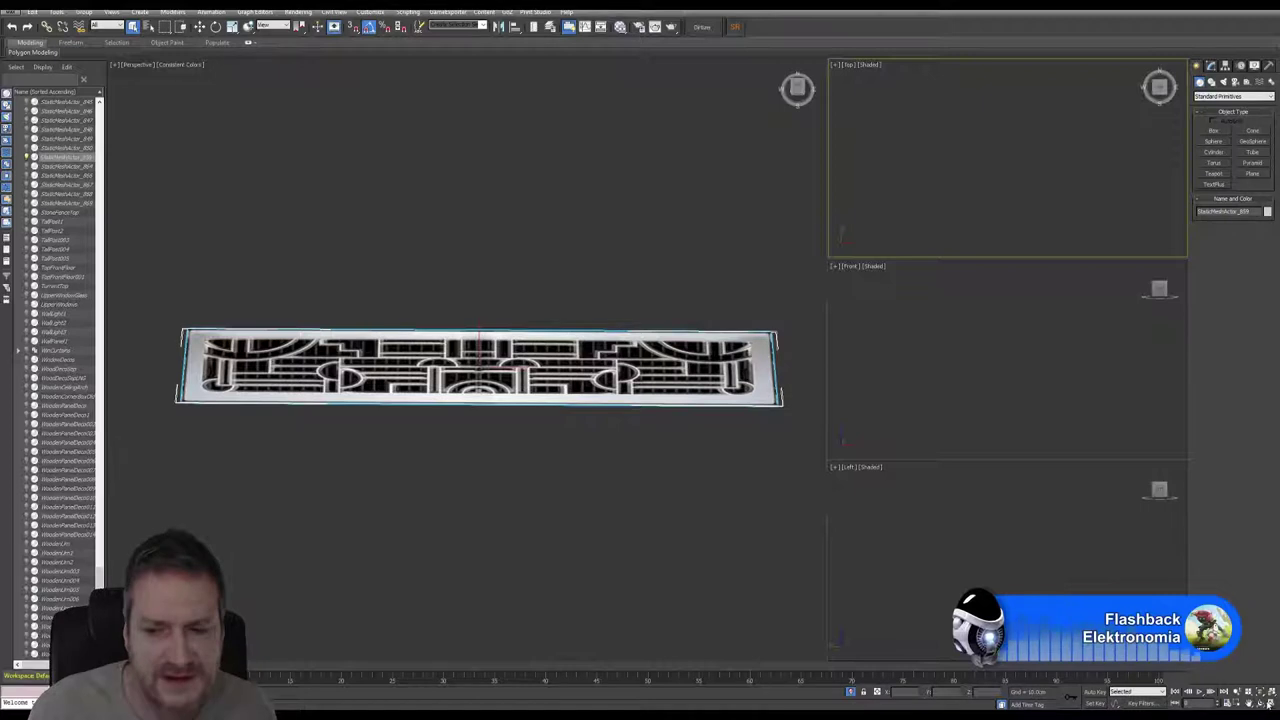
key(alt+w)
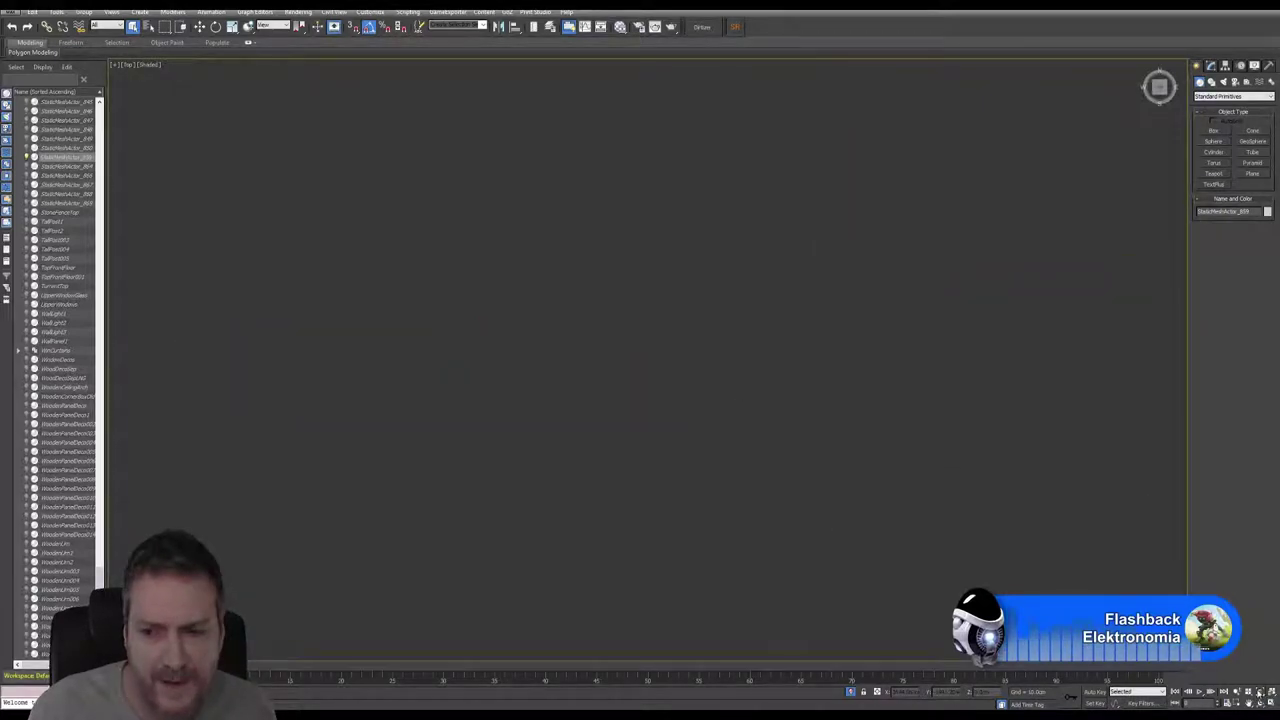
click(1259, 691)
middle_drag(584, 483, 562, 471)
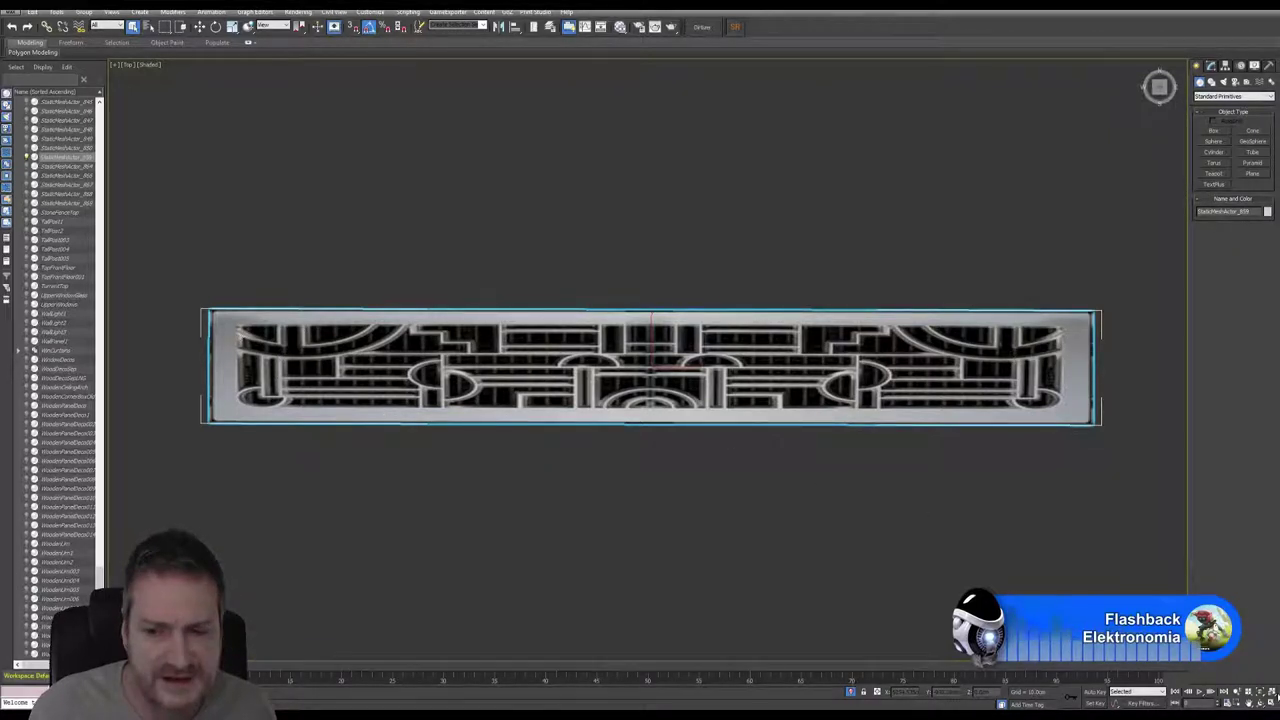
click(1270, 703)
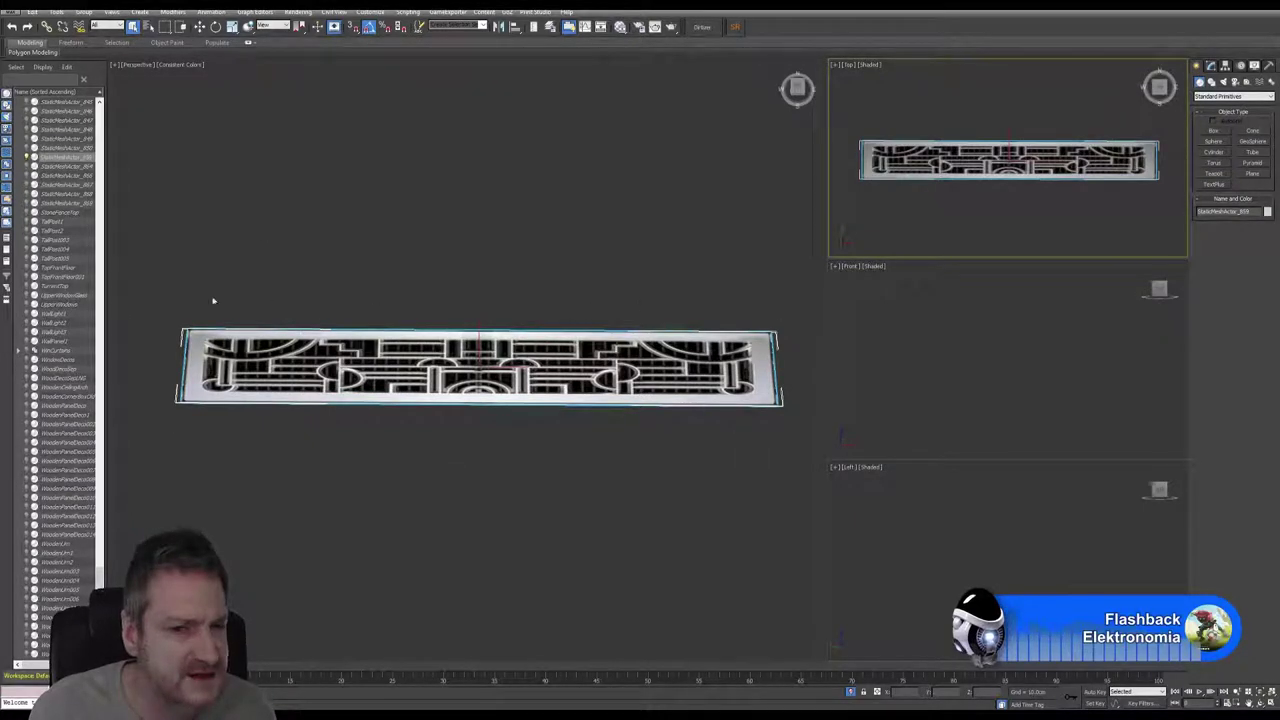
Step: End the ornamental panel's isolation to bring back the building and all other scene objects
click(57, 11)
click(74, 121)
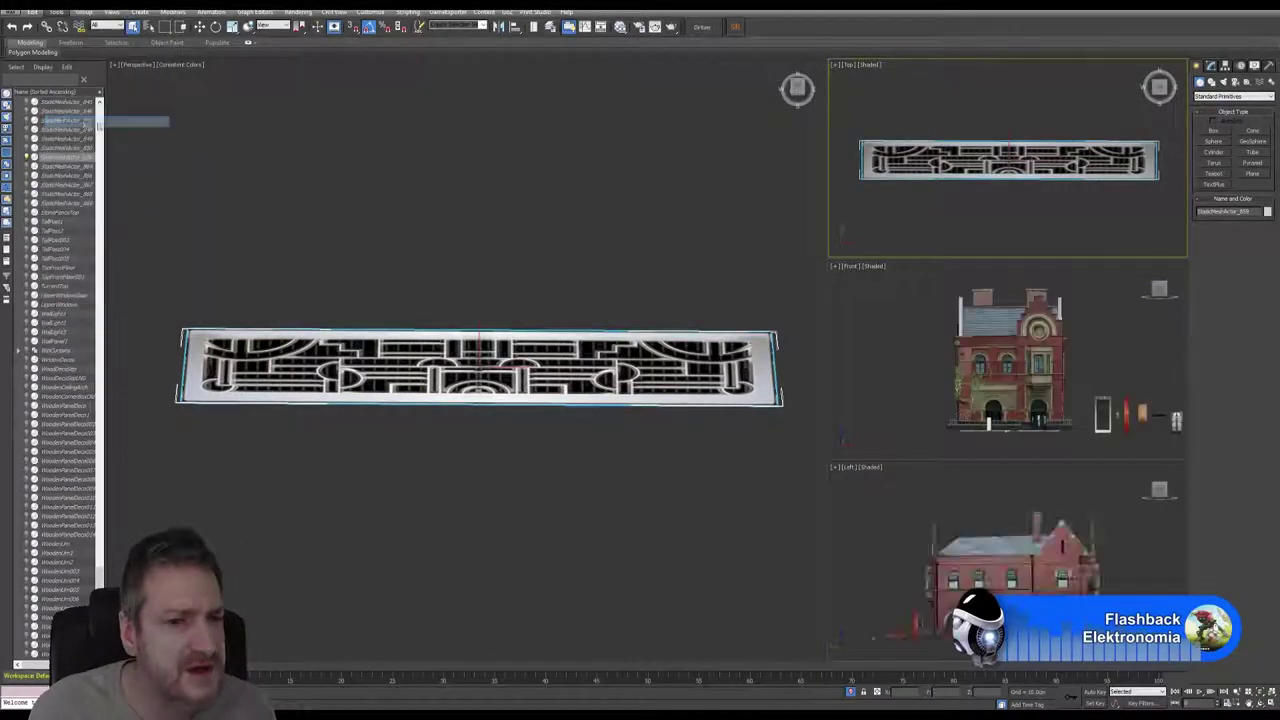
middle_drag(559, 423, 554, 443)
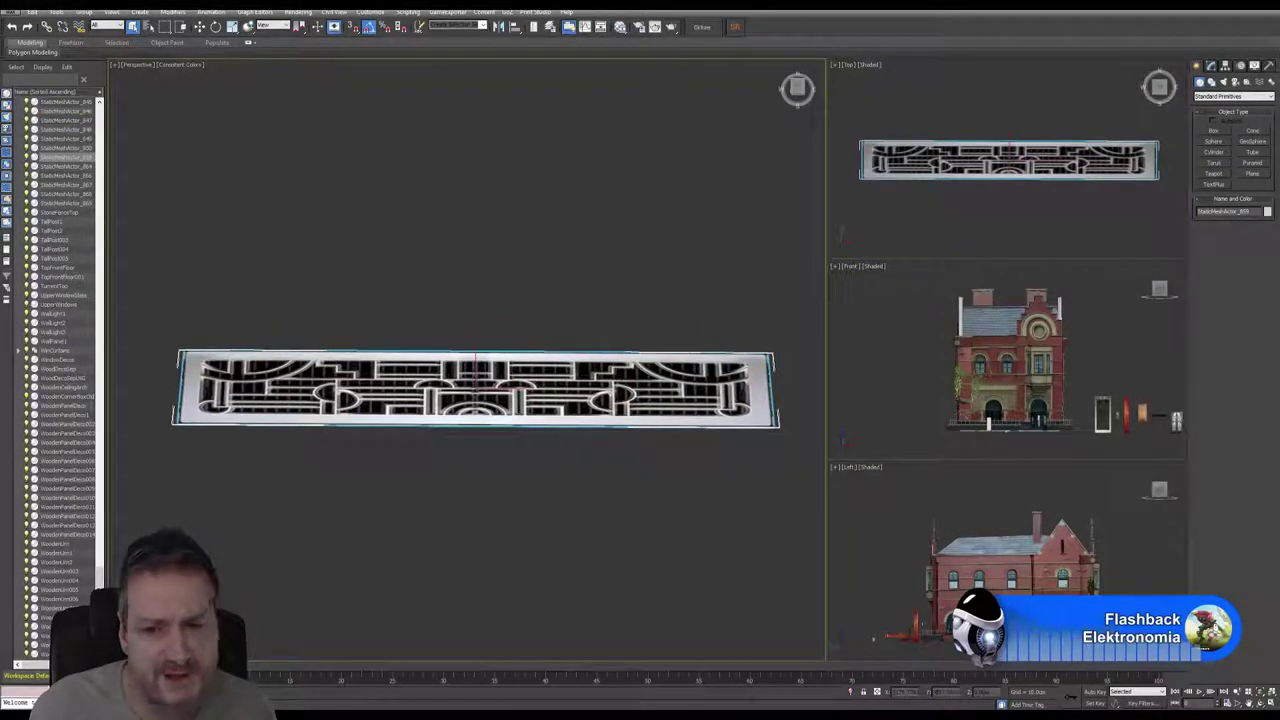
Step: Examine the staircase's blue patterned carpet, white step edges and carved wooden side trim from above and up close
click(1260, 703)
drag(580, 362, 337, 315)
scroll(337, 315, up, 10)
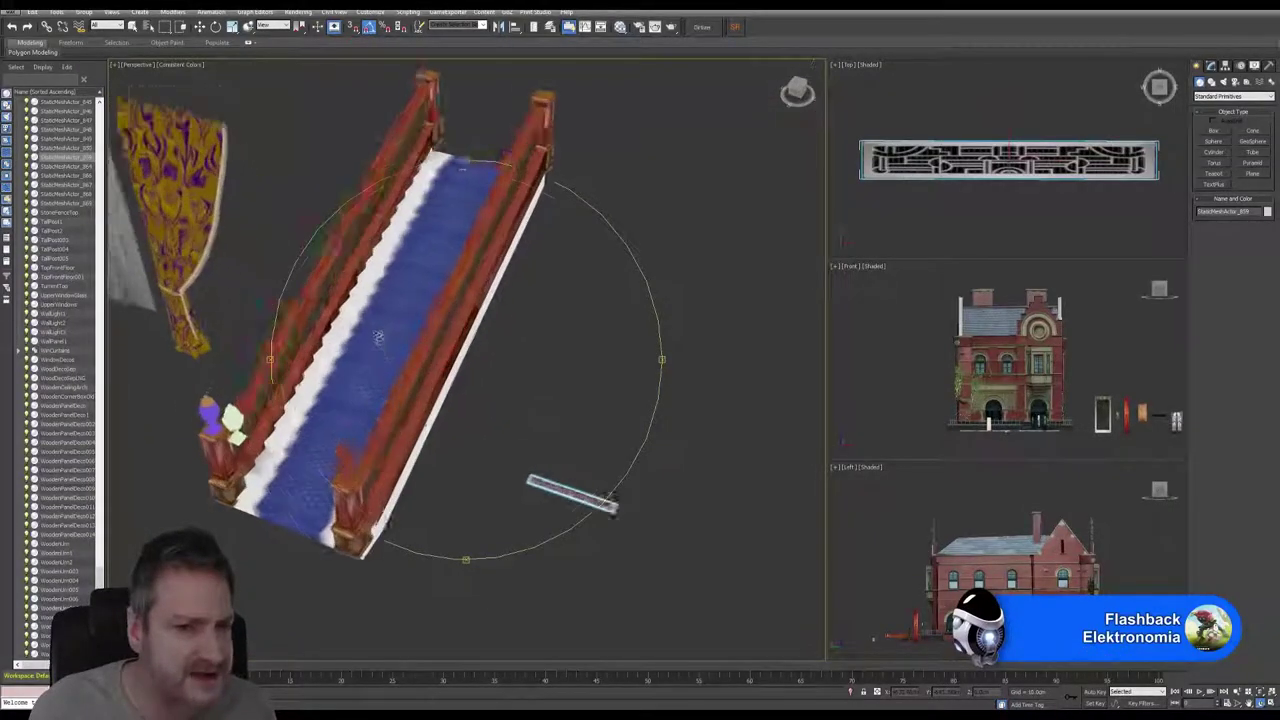
scroll(357, 339, up, 5)
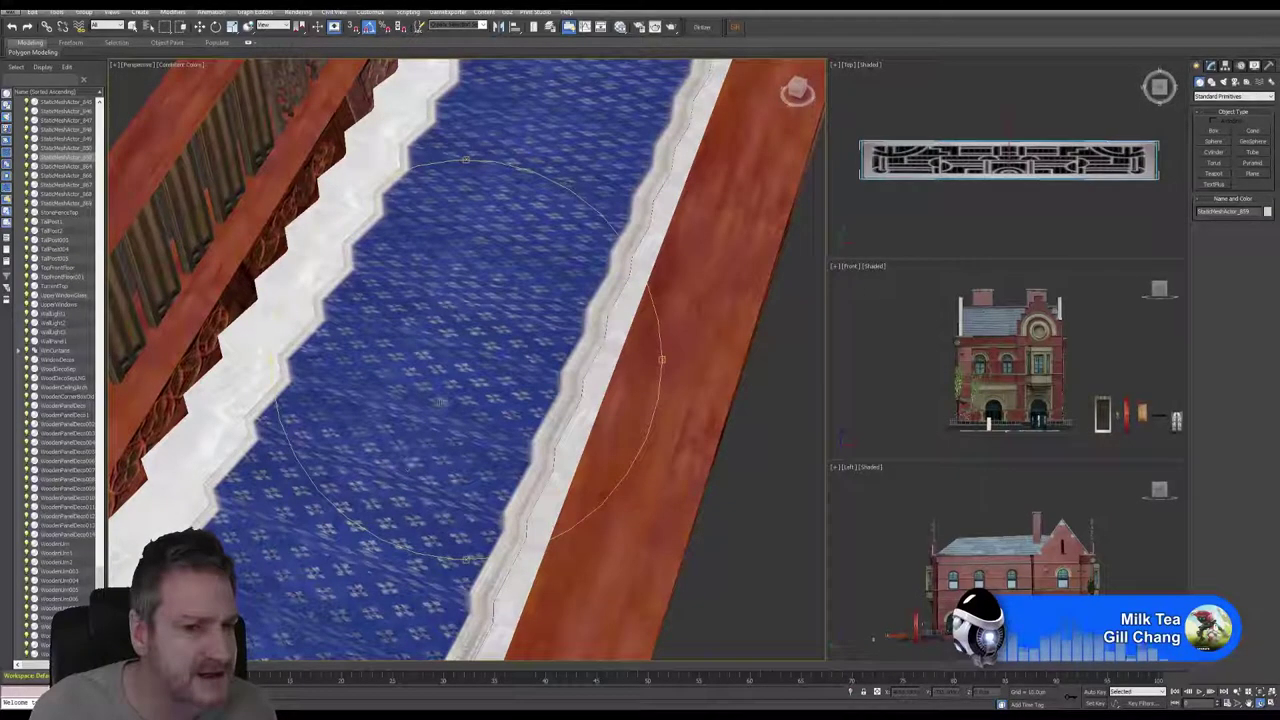
drag(457, 370, 464, 282)
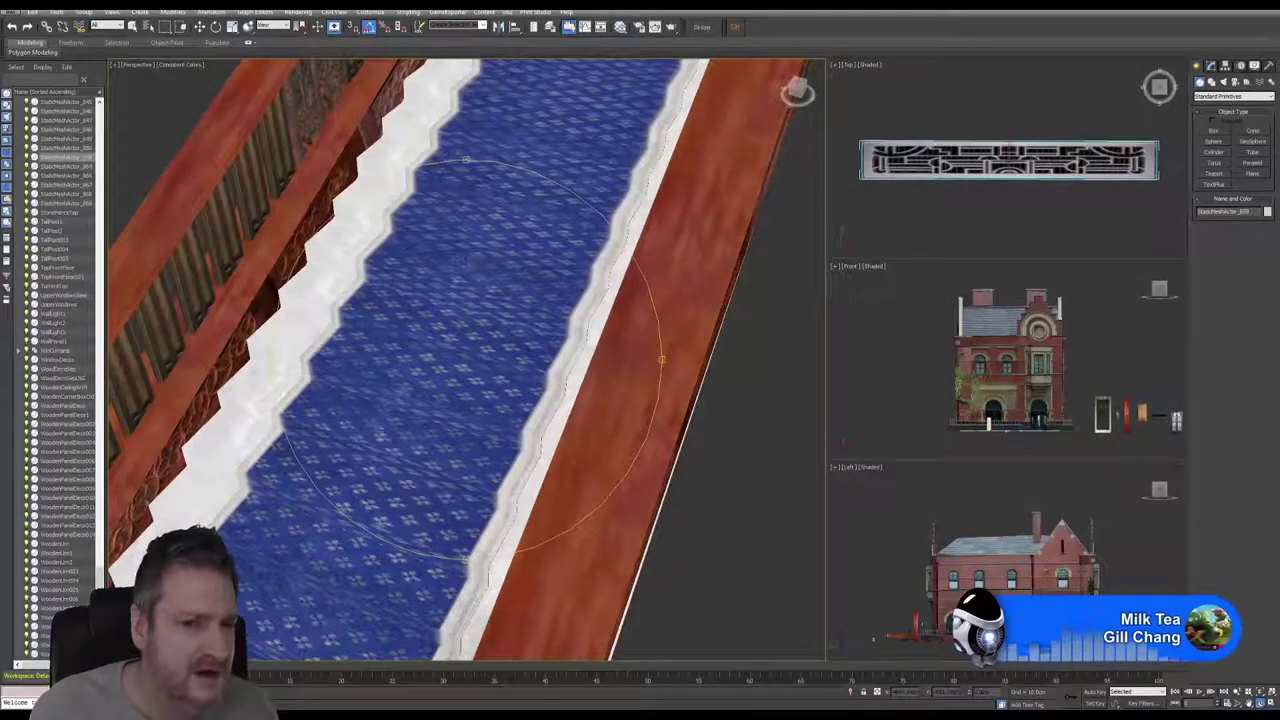
drag(402, 435, 446, 371)
alt+middle_drag(471, 319, 488, 360)
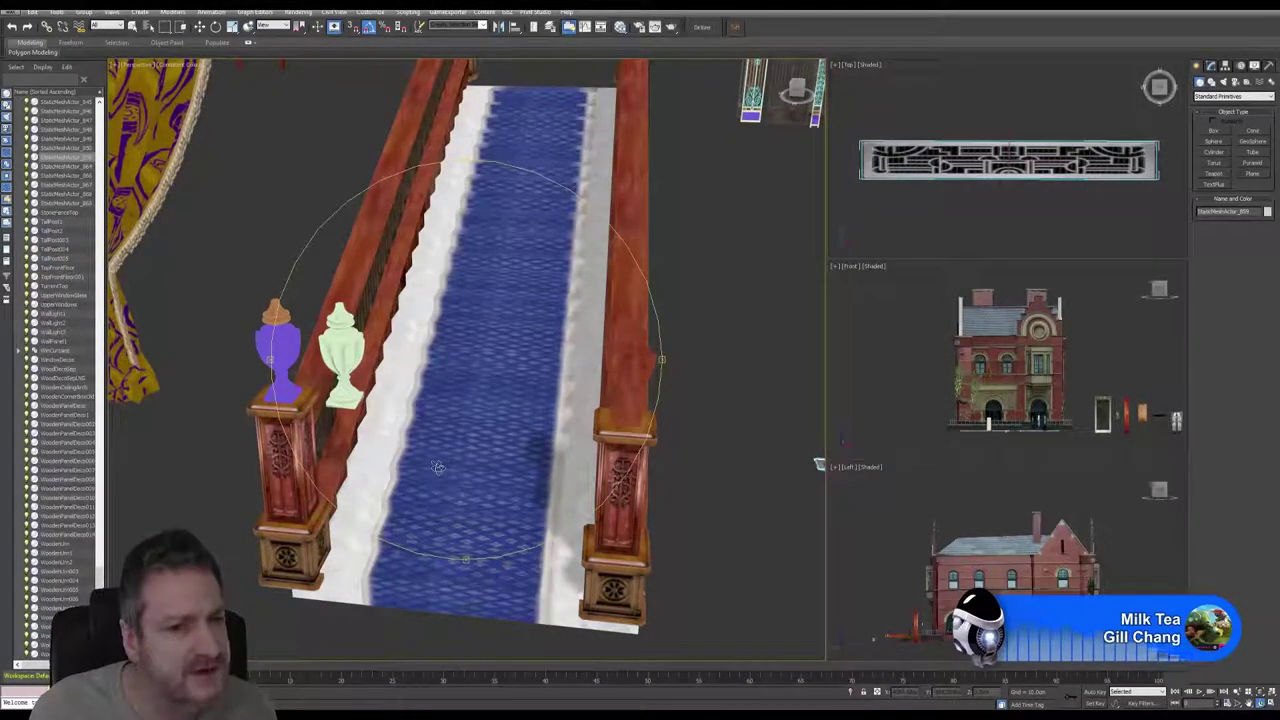
scroll(440, 460, up, 6)
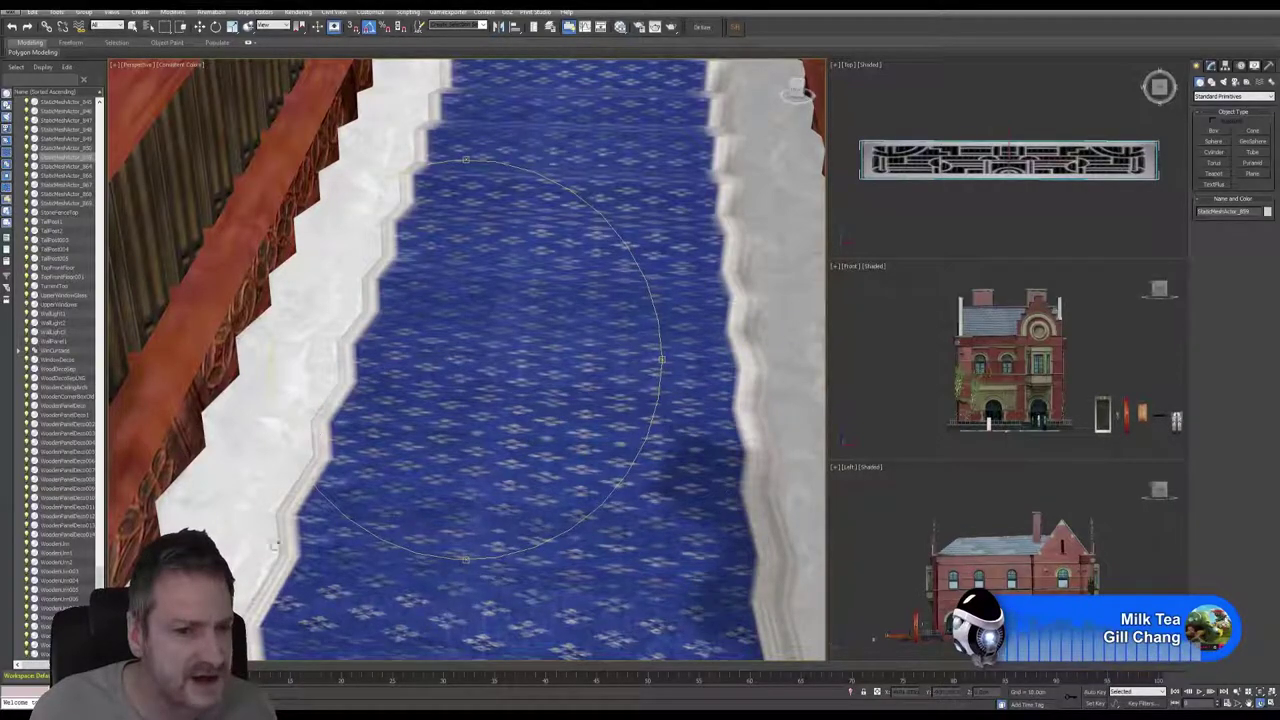
alt+middle_drag(530, 327, 513, 337)
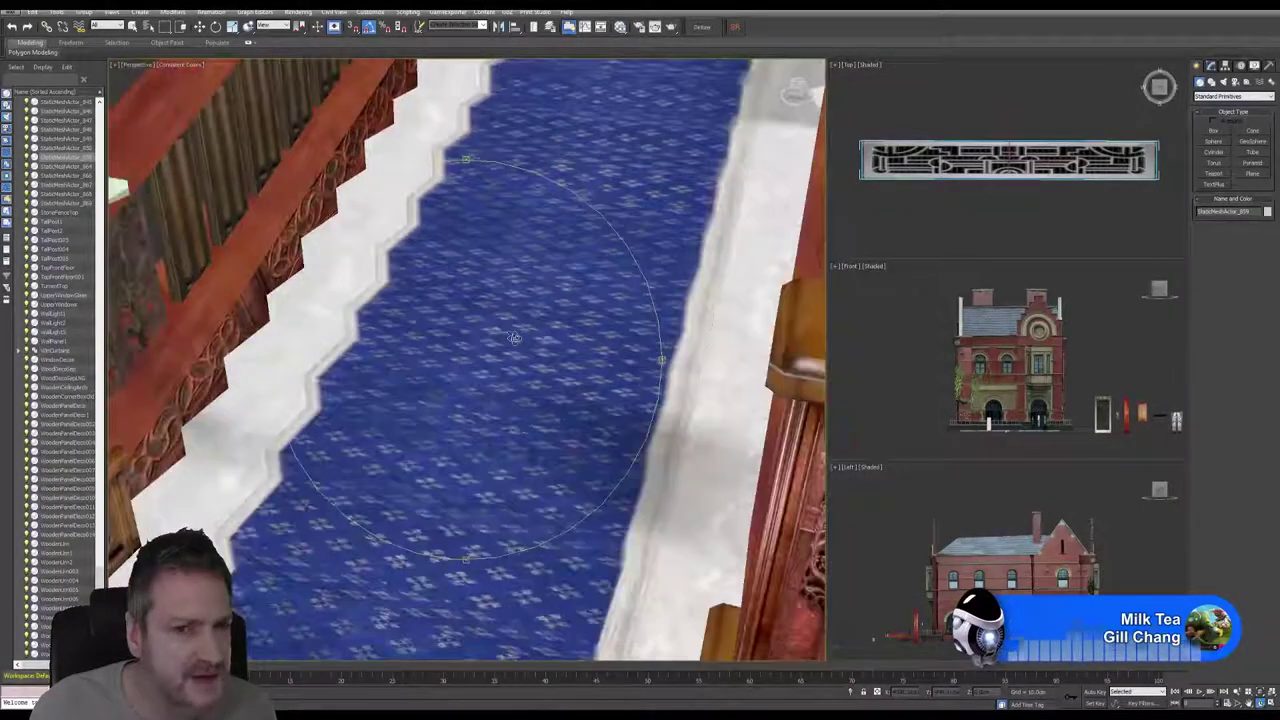
Step: Move past the curtains and floor tiles to the tall wooden post and examine its carved base up close
scroll(519, 355, down, 8)
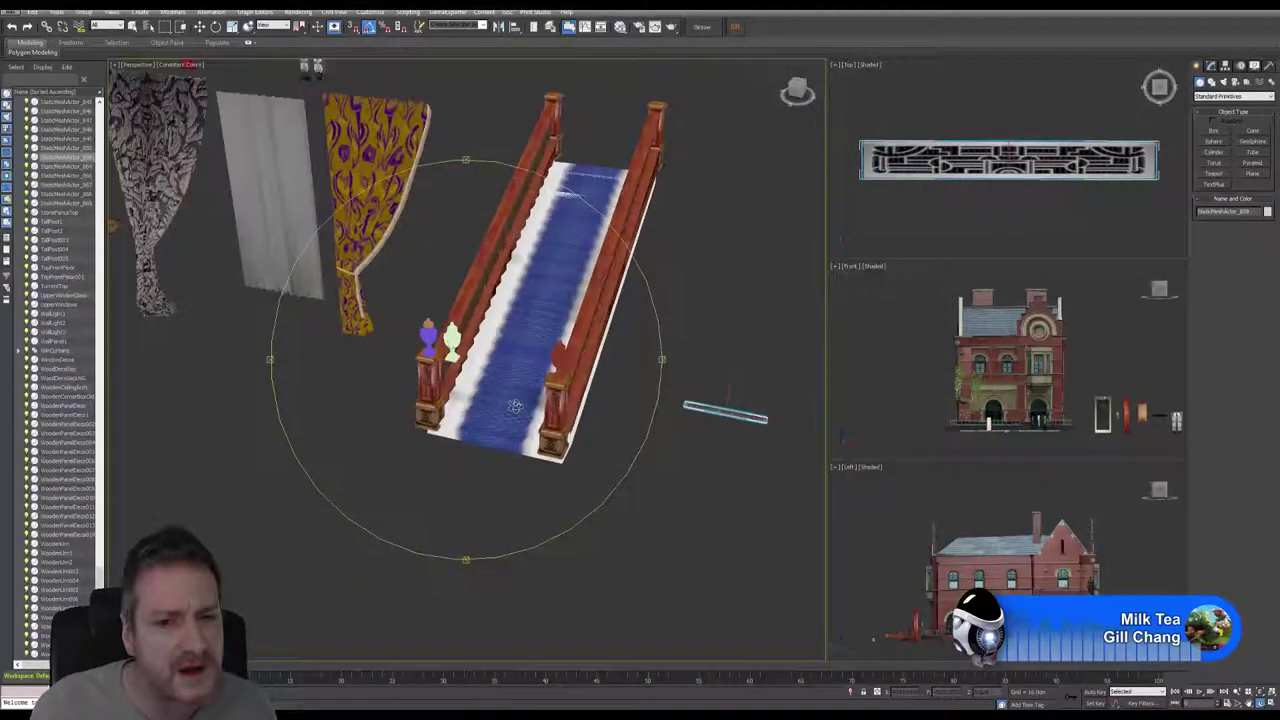
alt+middle_drag(513, 345, 460, 350)
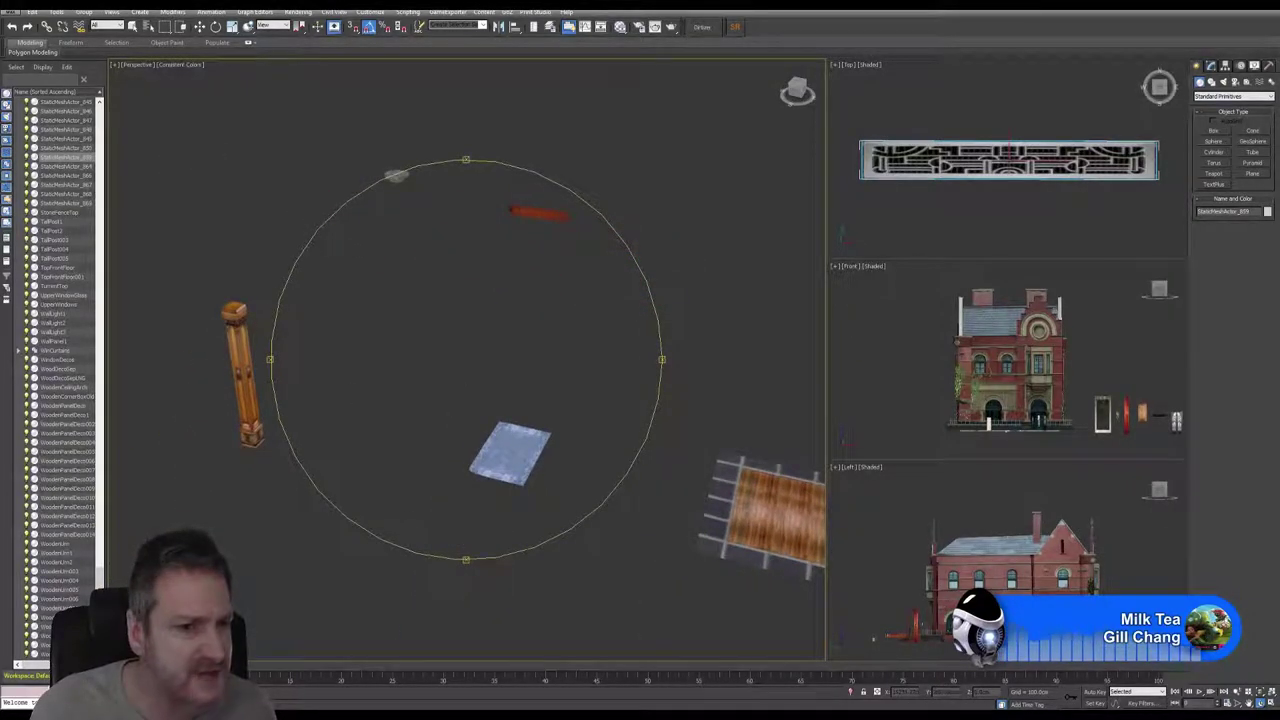
alt+middle_drag(308, 396, 549, 346)
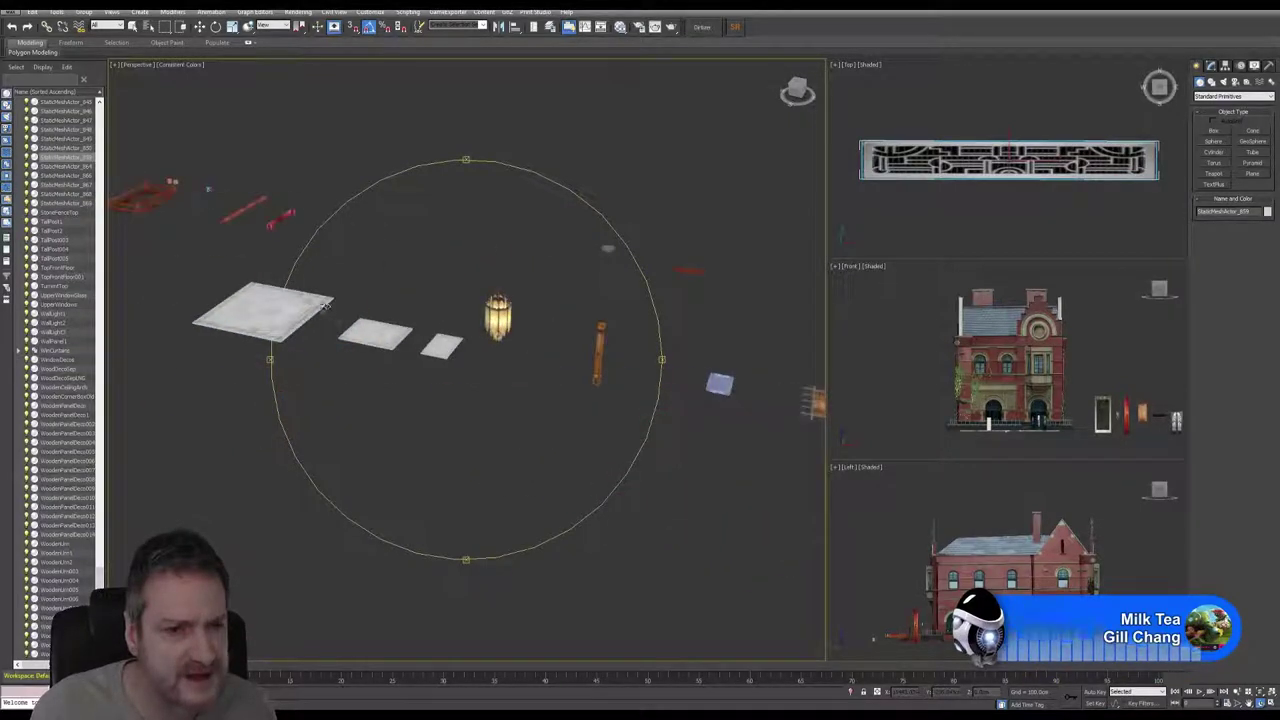
alt+middle_drag(325, 305, 518, 478)
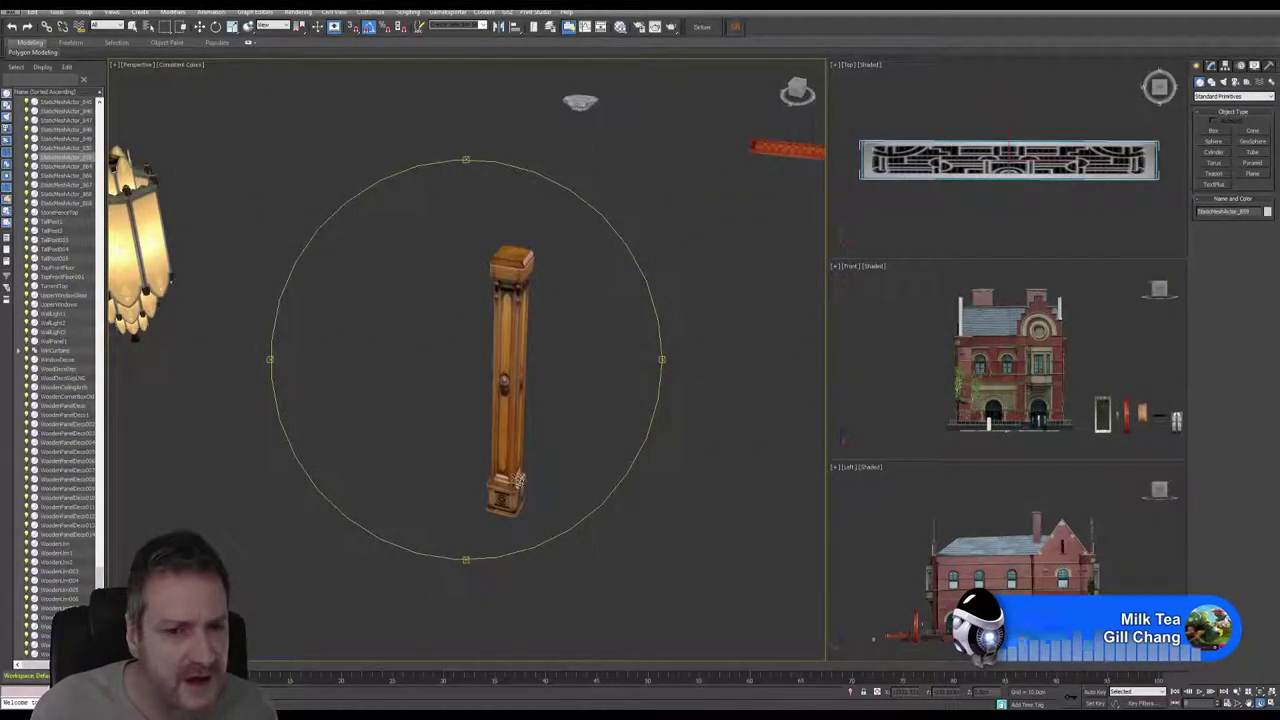
scroll(505, 506, up, 5)
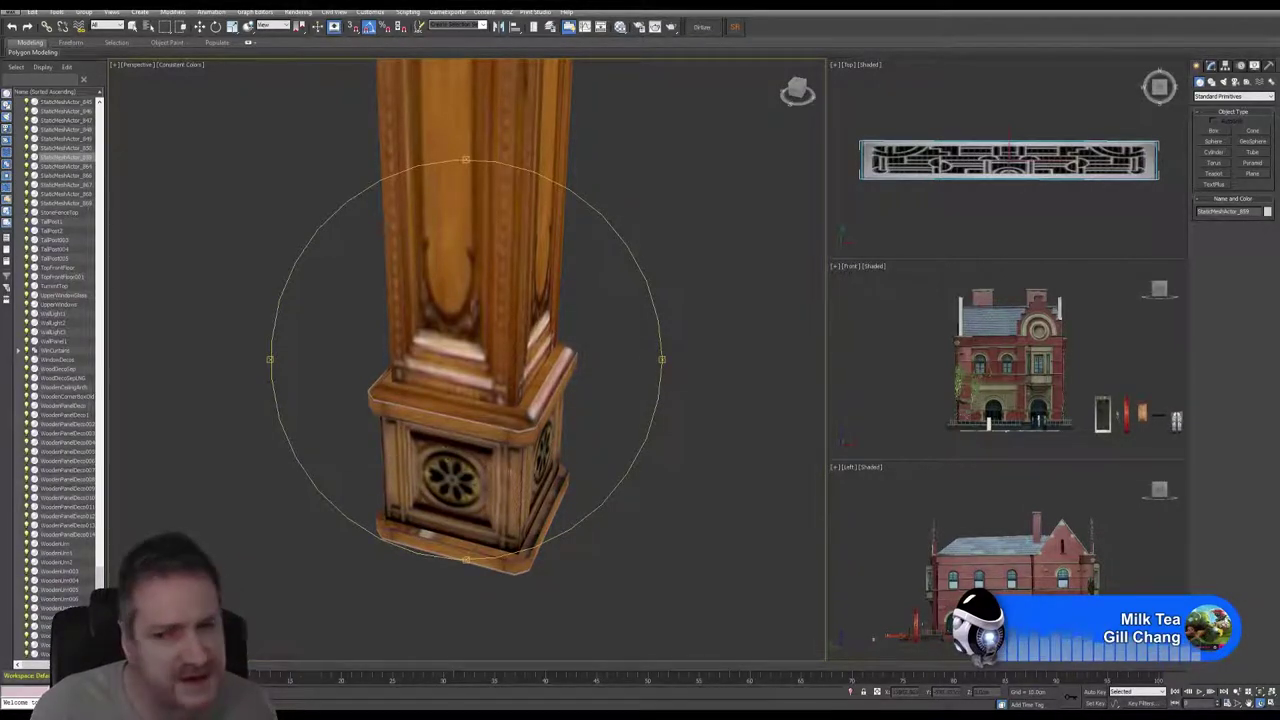
scroll(505, 377, down, 10)
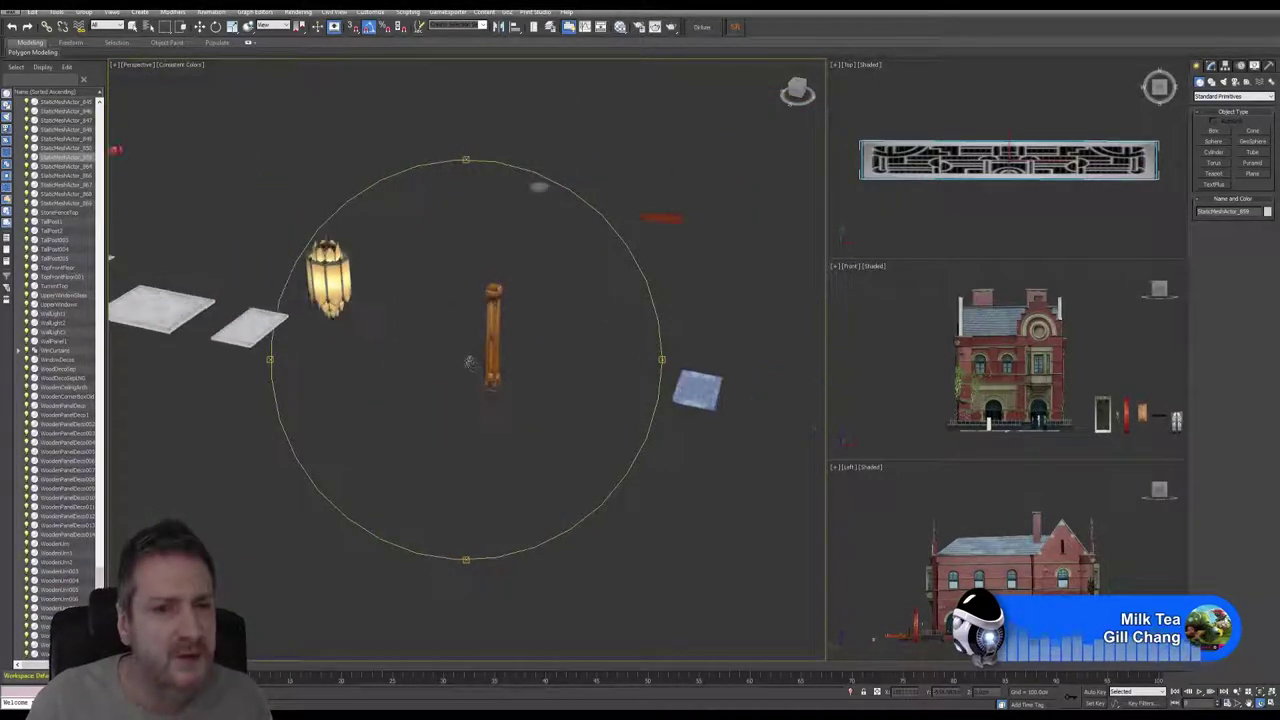
Step: Inspect the rectangular red wooden balustrade's posts, spindles and carved inner trim, and select the balustrade
alt+middle_drag(469, 362, 627, 412)
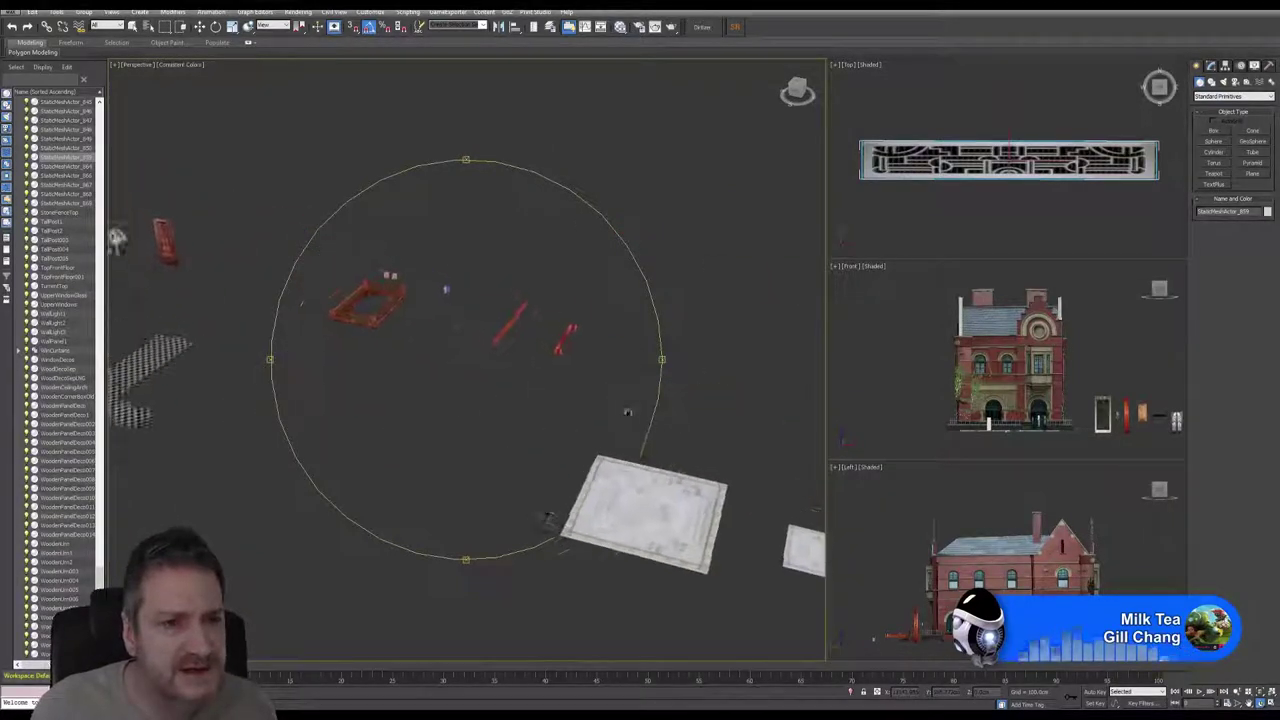
scroll(379, 292, up, 6)
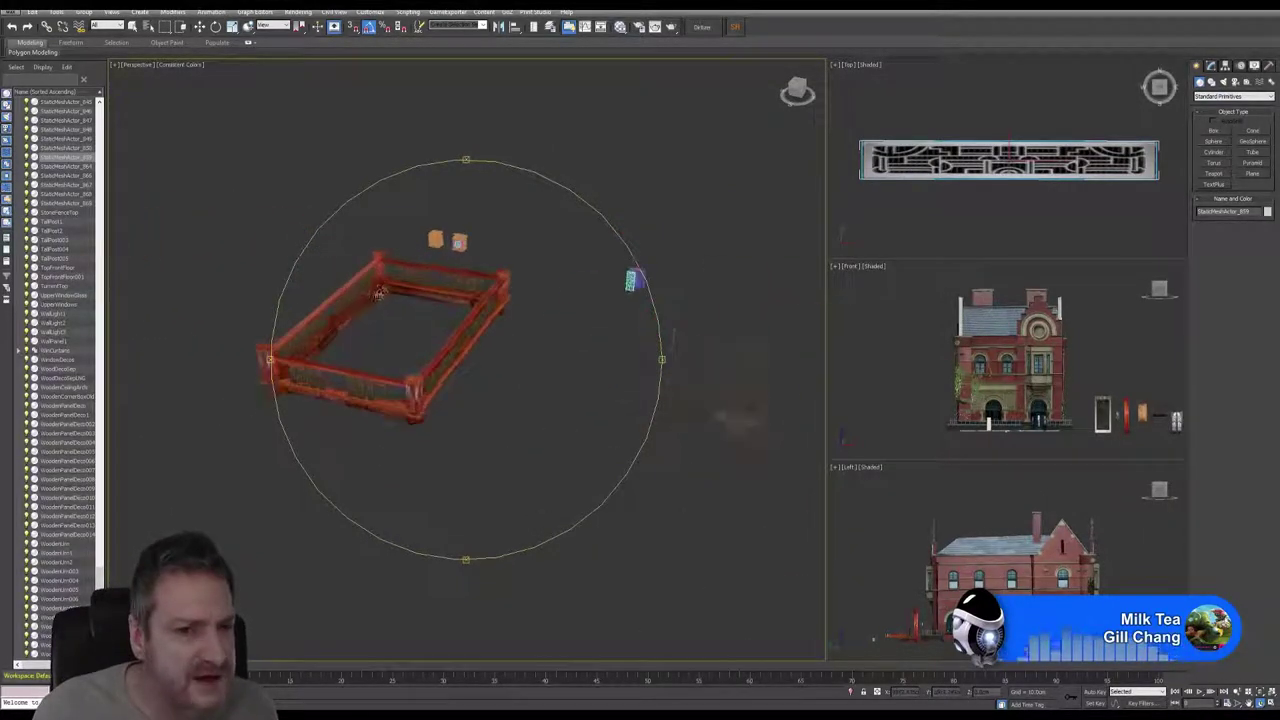
scroll(379, 292, up, 8)
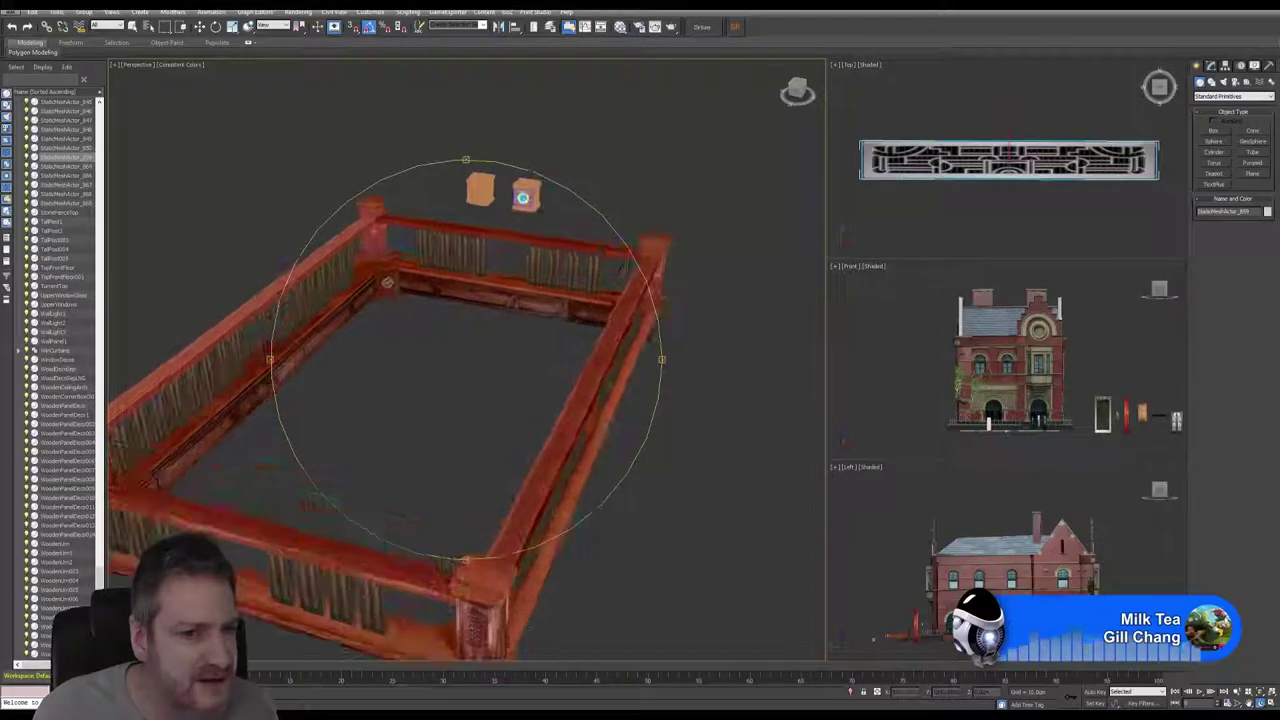
alt+middle_drag(387, 283, 390, 285)
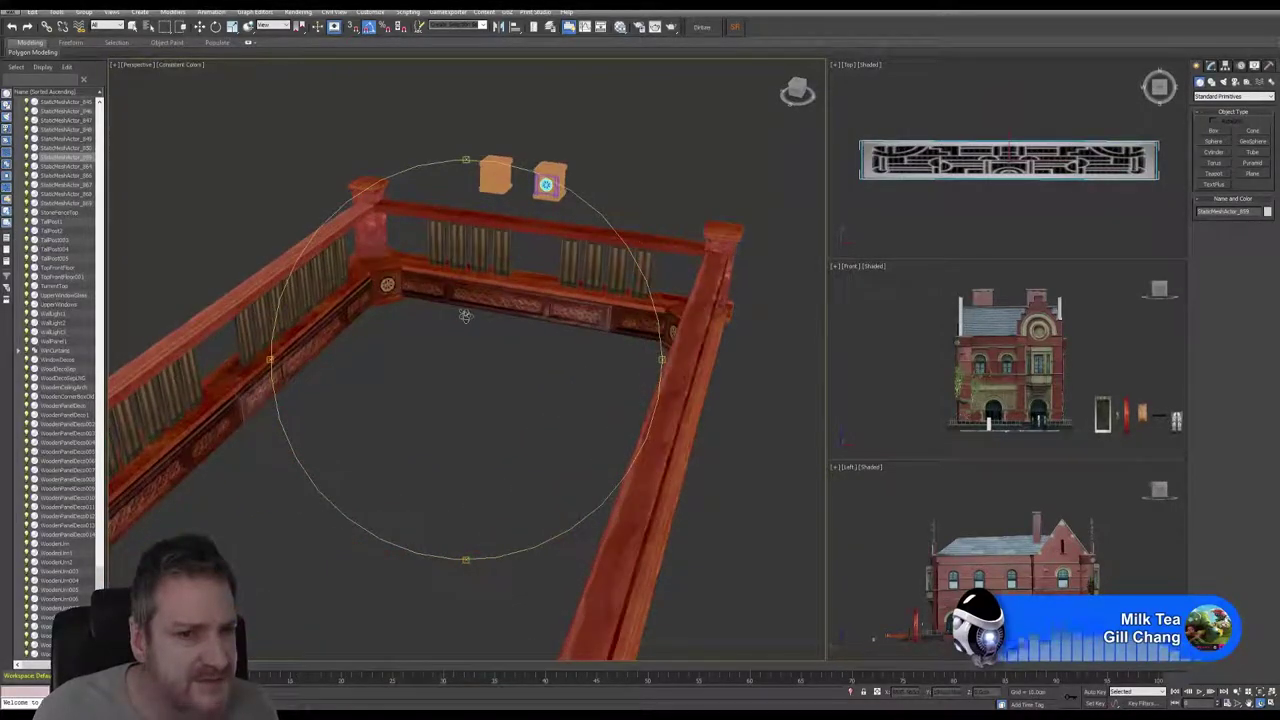
scroll(465, 316, down, 10)
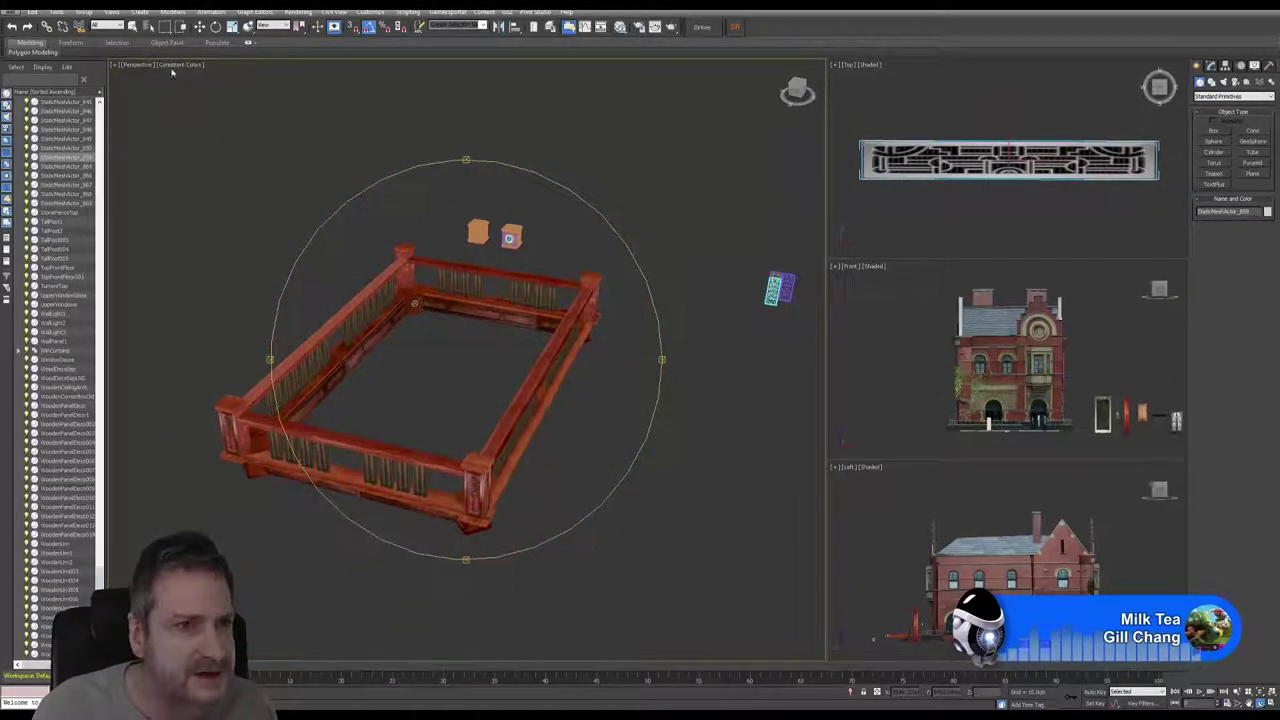
click(133, 28)
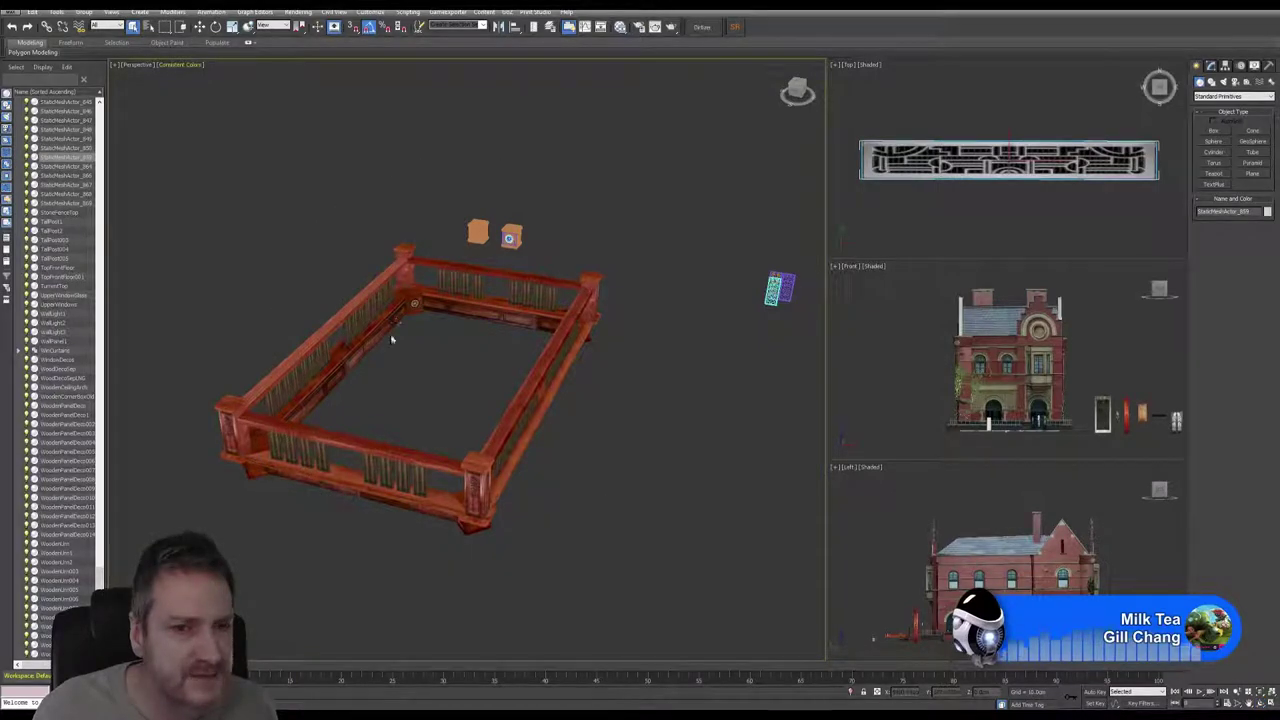
click(407, 302)
click(409, 302)
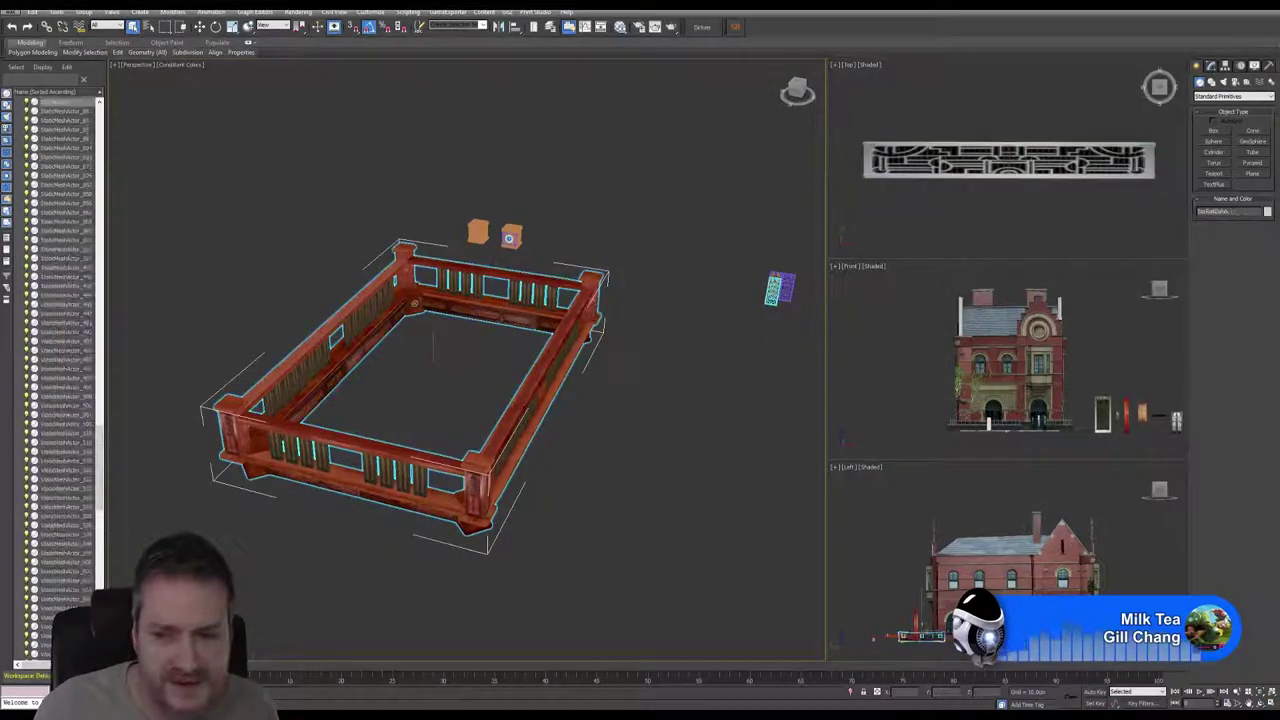
Step: Edit the balustrade at element level and select the main body of the inner corner block below the post
click(1260, 693)
click(1260, 703)
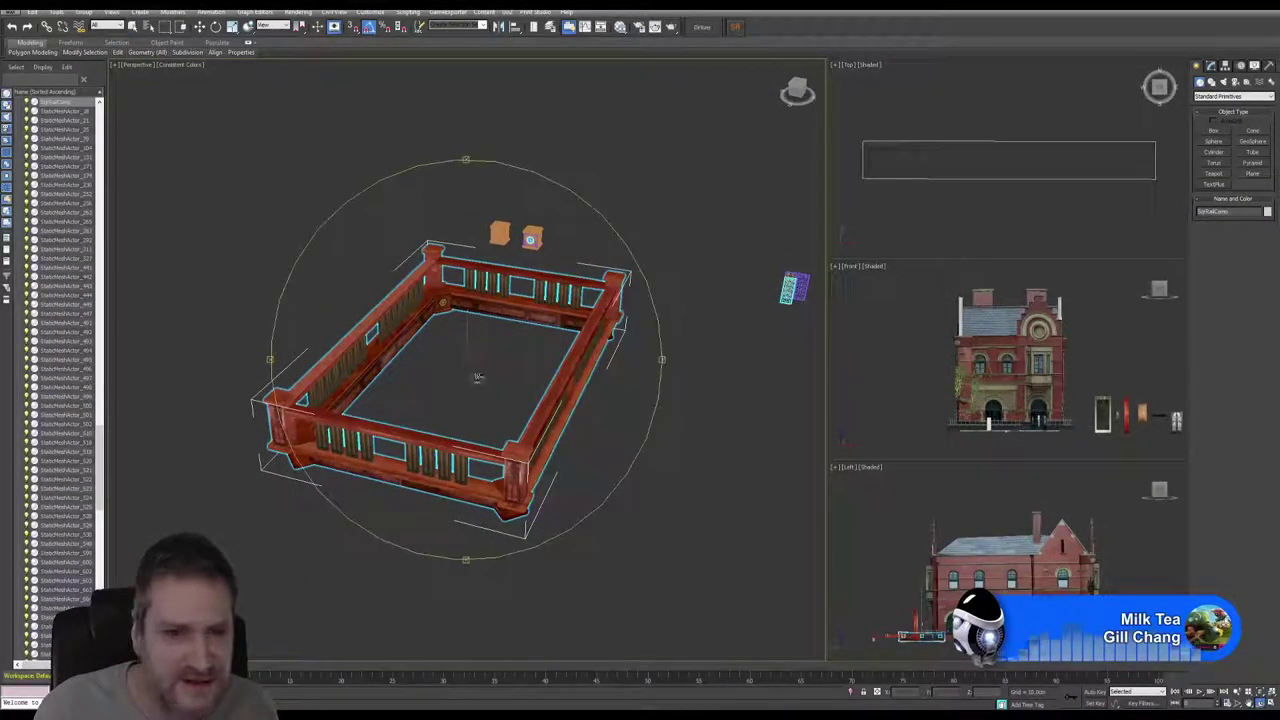
drag(478, 378, 497, 349)
scroll(468, 284, up, 3)
scroll(467, 285, up, 5)
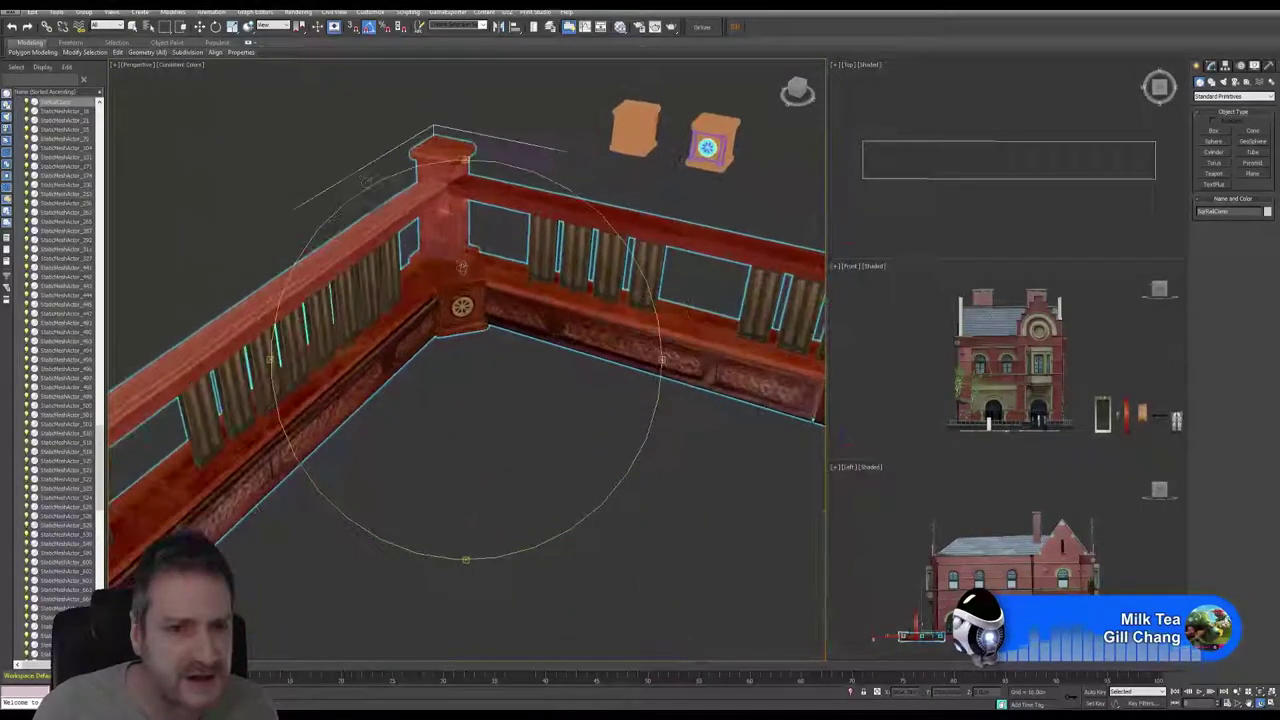
click(135, 28)
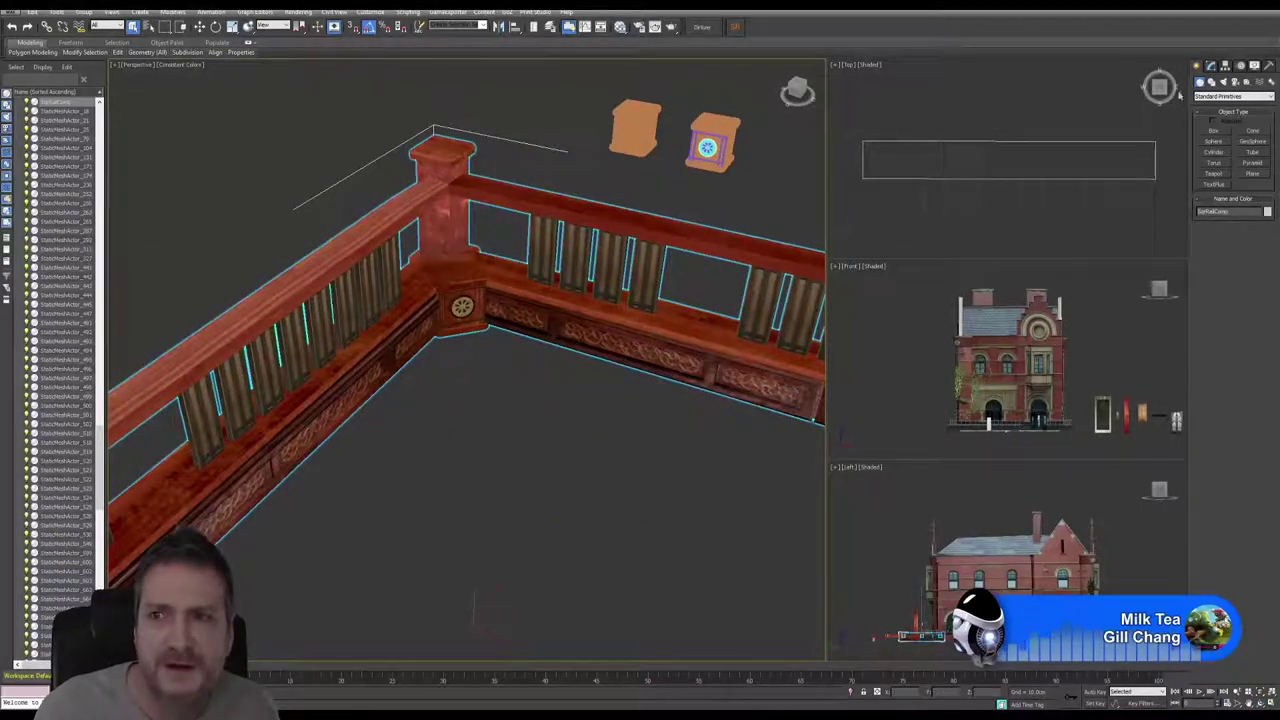
click(1212, 66)
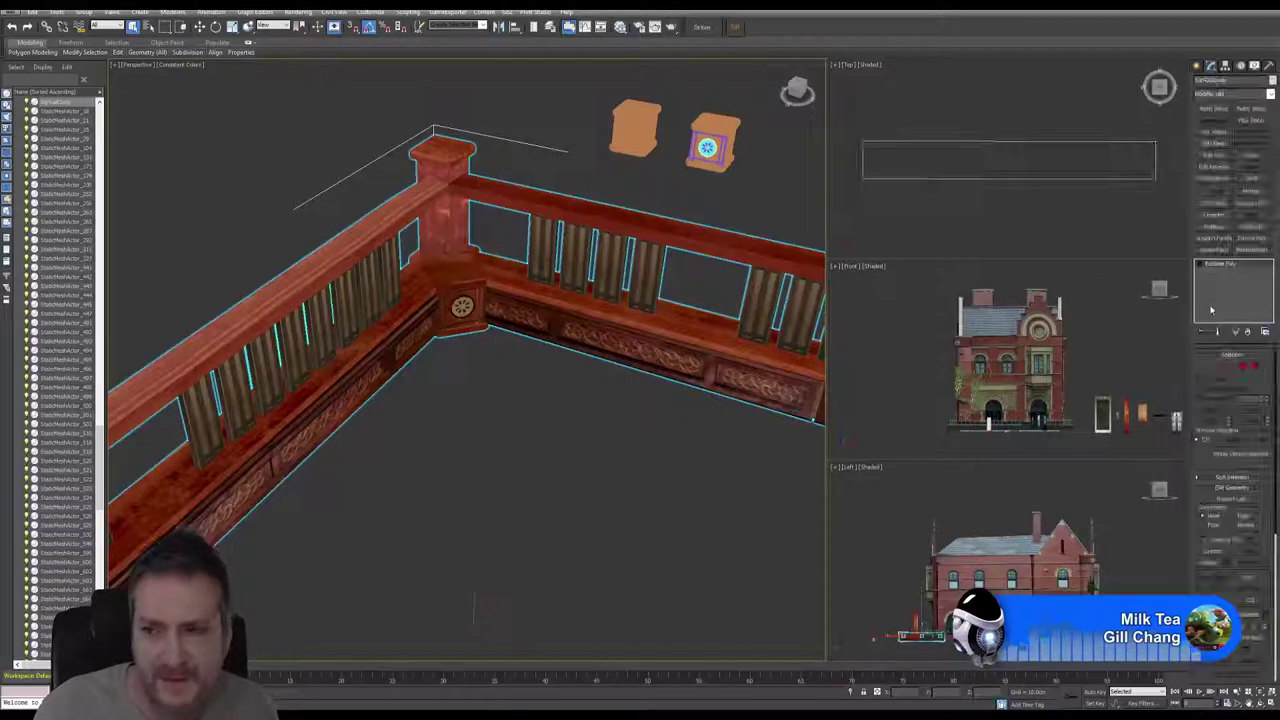
click(1255, 368)
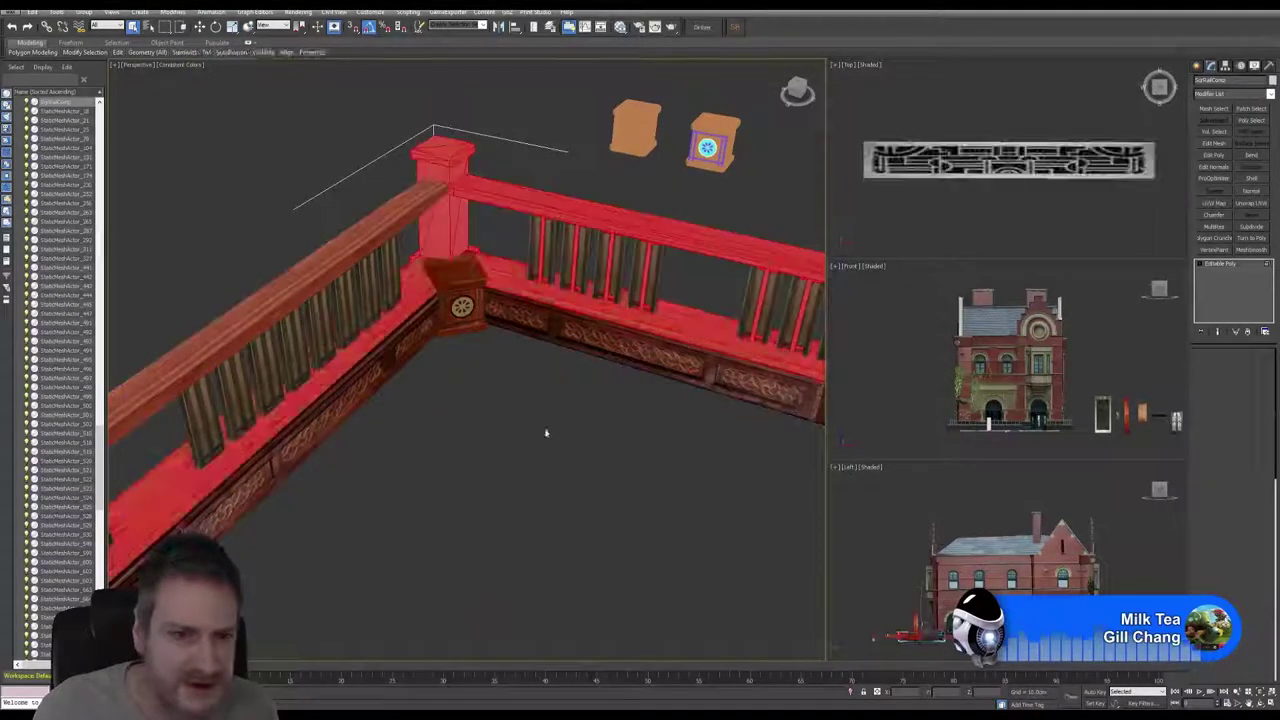
click(459, 322)
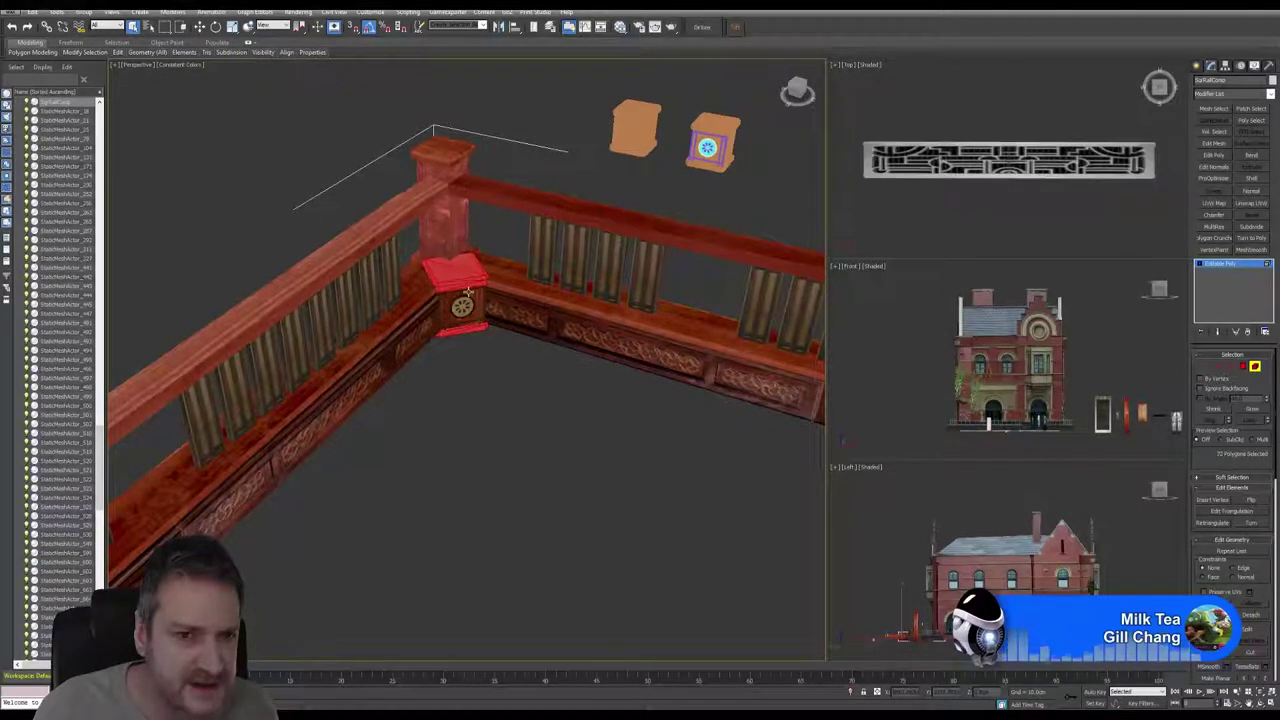
Step: Add the corner block's side pieces and the dark trim strips framing its front panel to the element selection
scroll(462, 306, up, 2)
scroll(462, 306, up, 5)
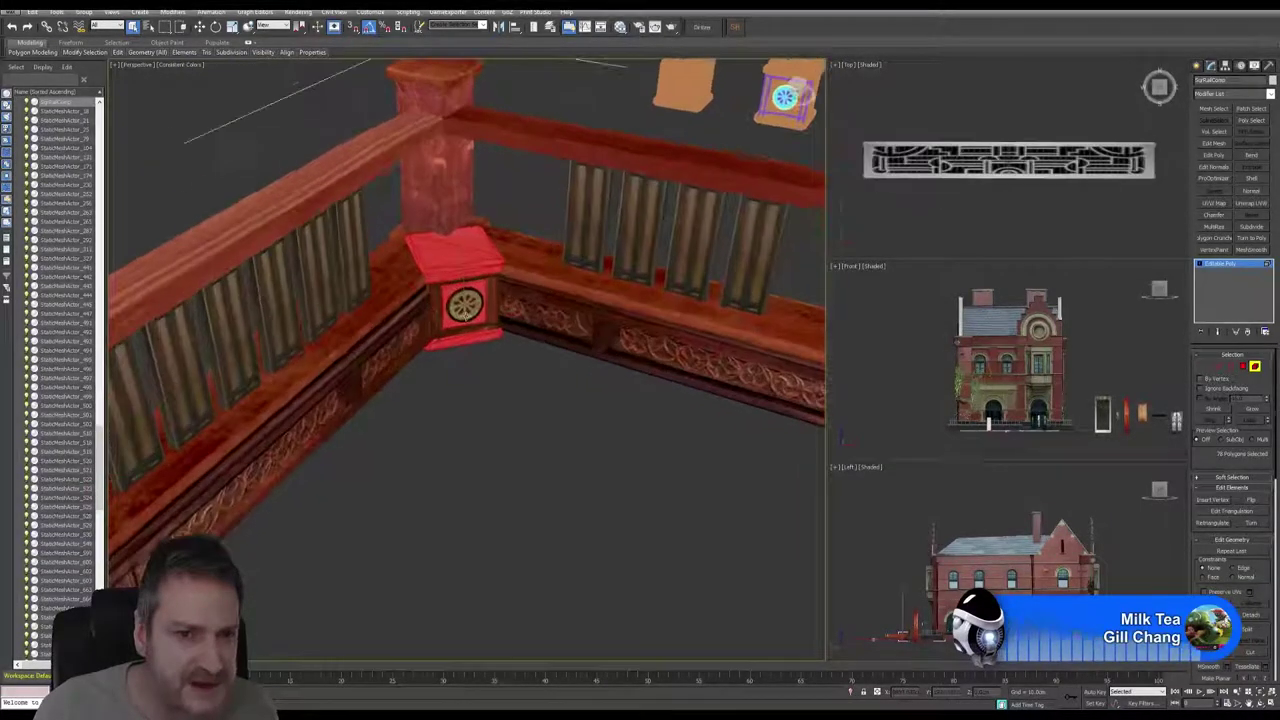
scroll(409, 303, up, 2)
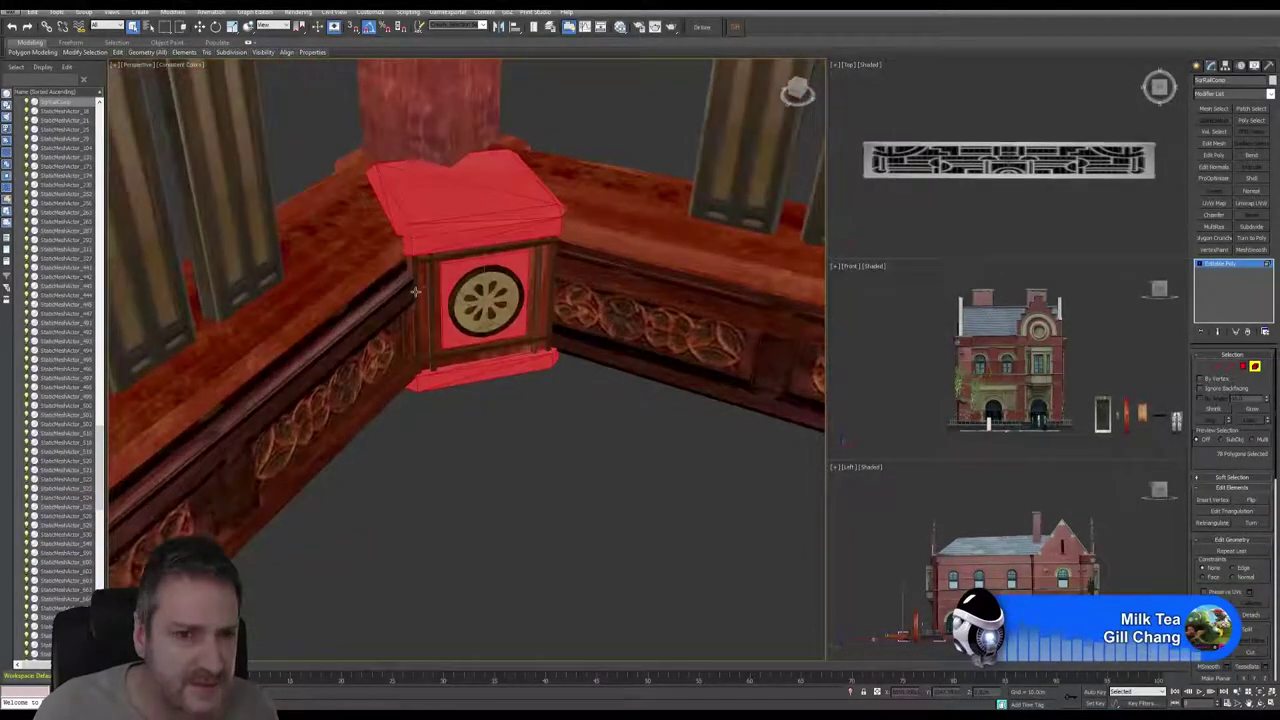
ctrl+click(421, 287)
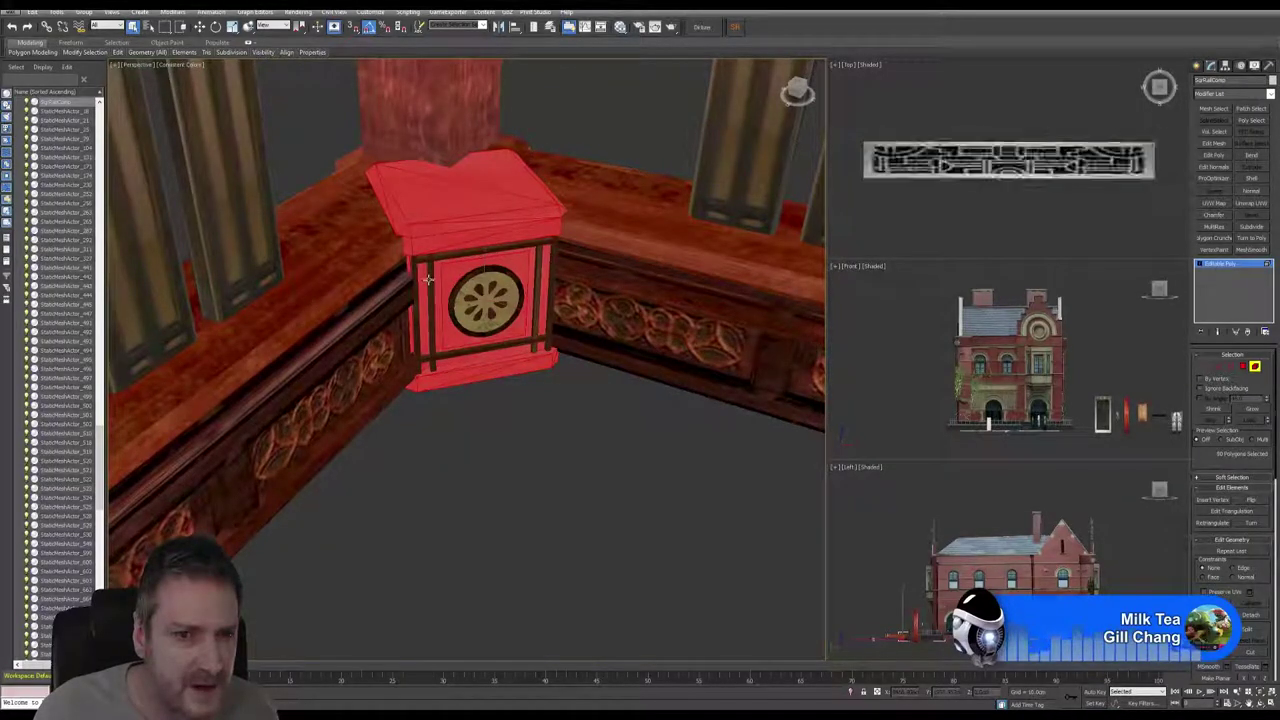
ctrl+click(430, 279)
ctrl+click(450, 258)
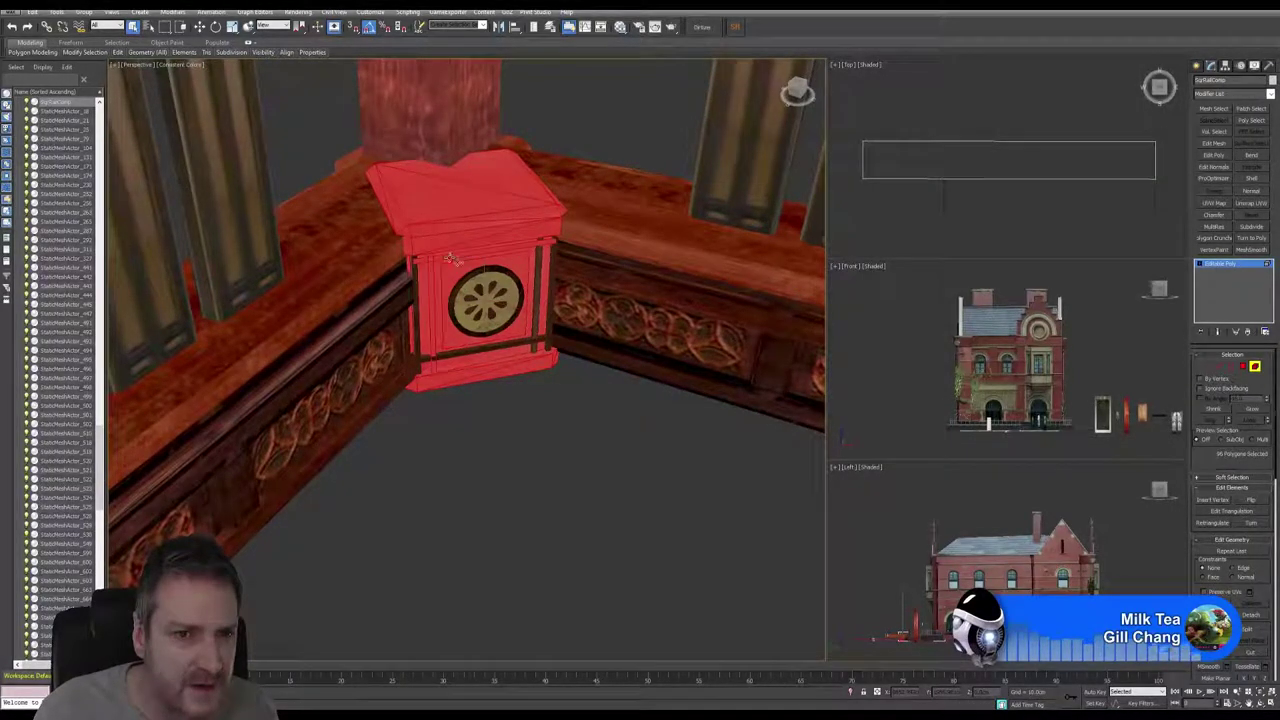
ctrl+click(551, 281)
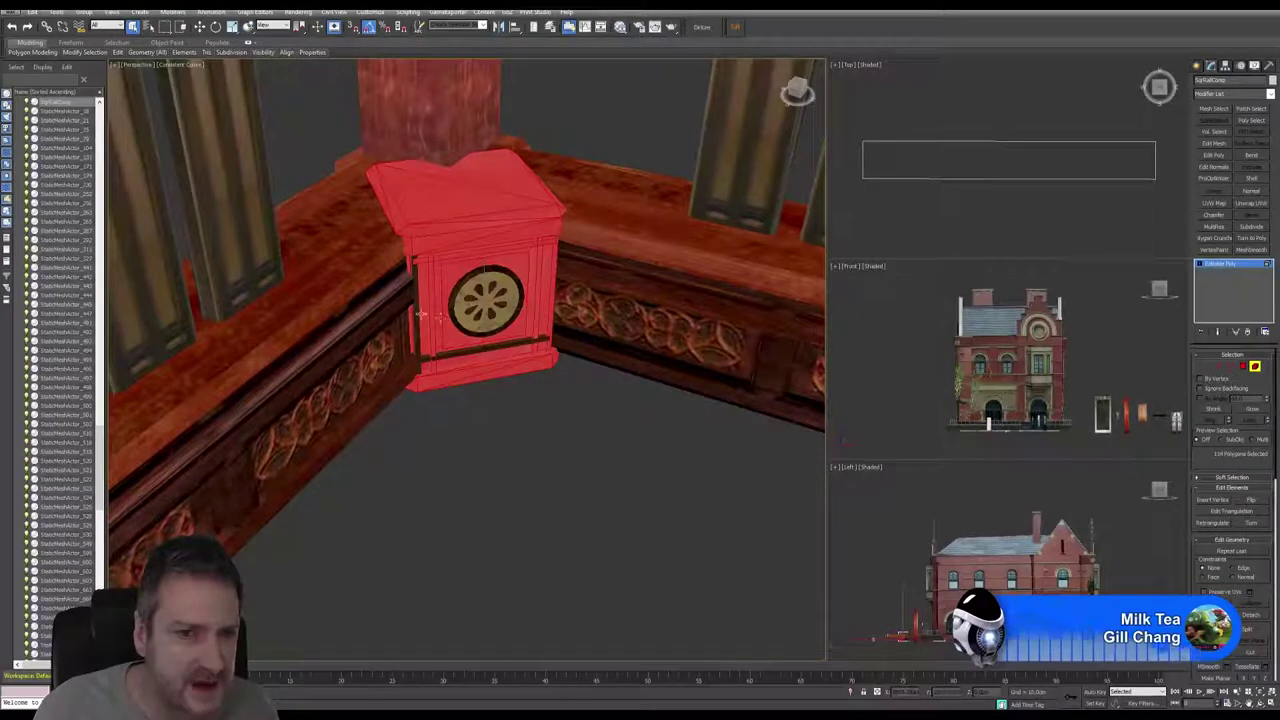
ctrl+click(416, 315)
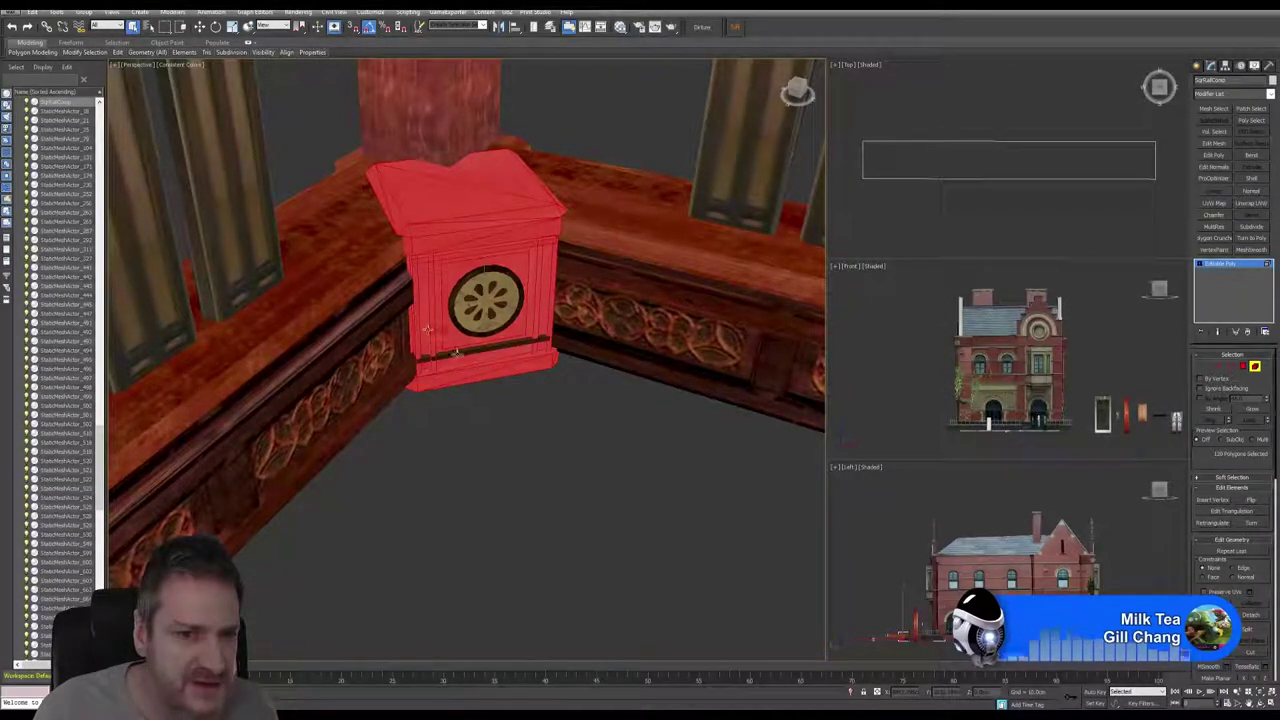
Step: Add the round rosette's outer ring and its perforated centre disc to the corner block's element selection
scroll(495, 289, up, 3)
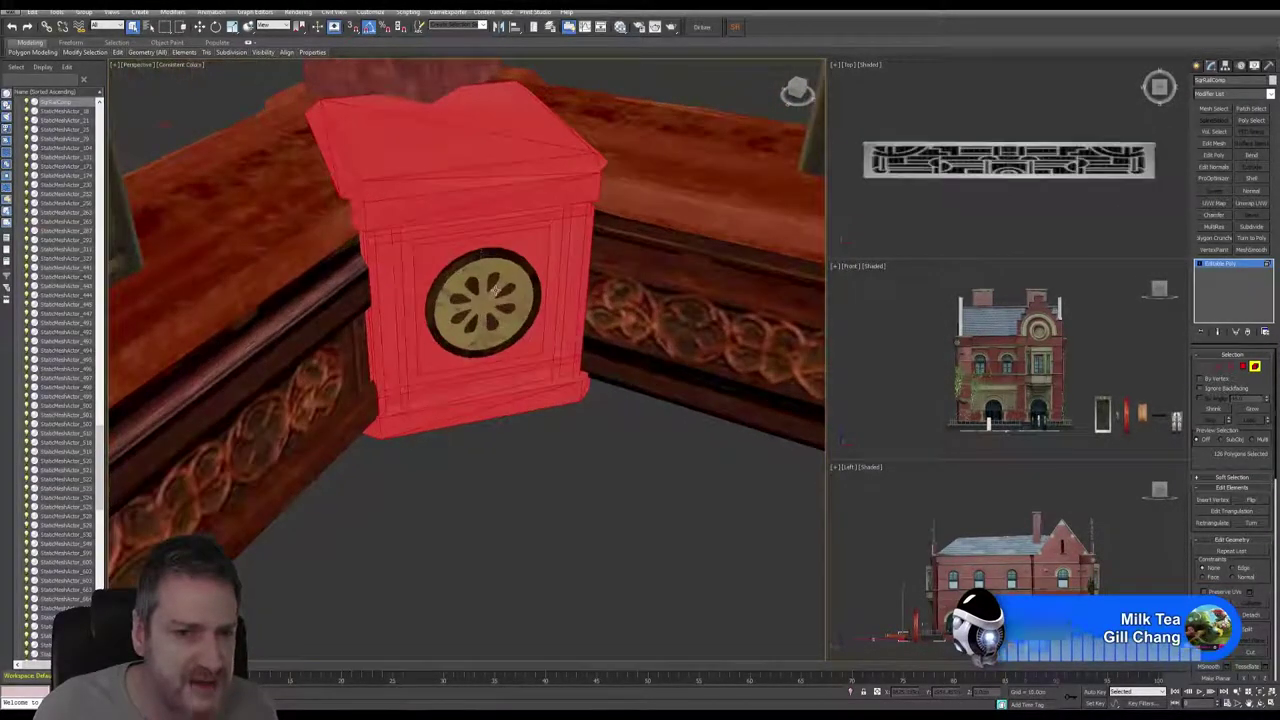
scroll(495, 289, up, 2)
ctrl+click(491, 251)
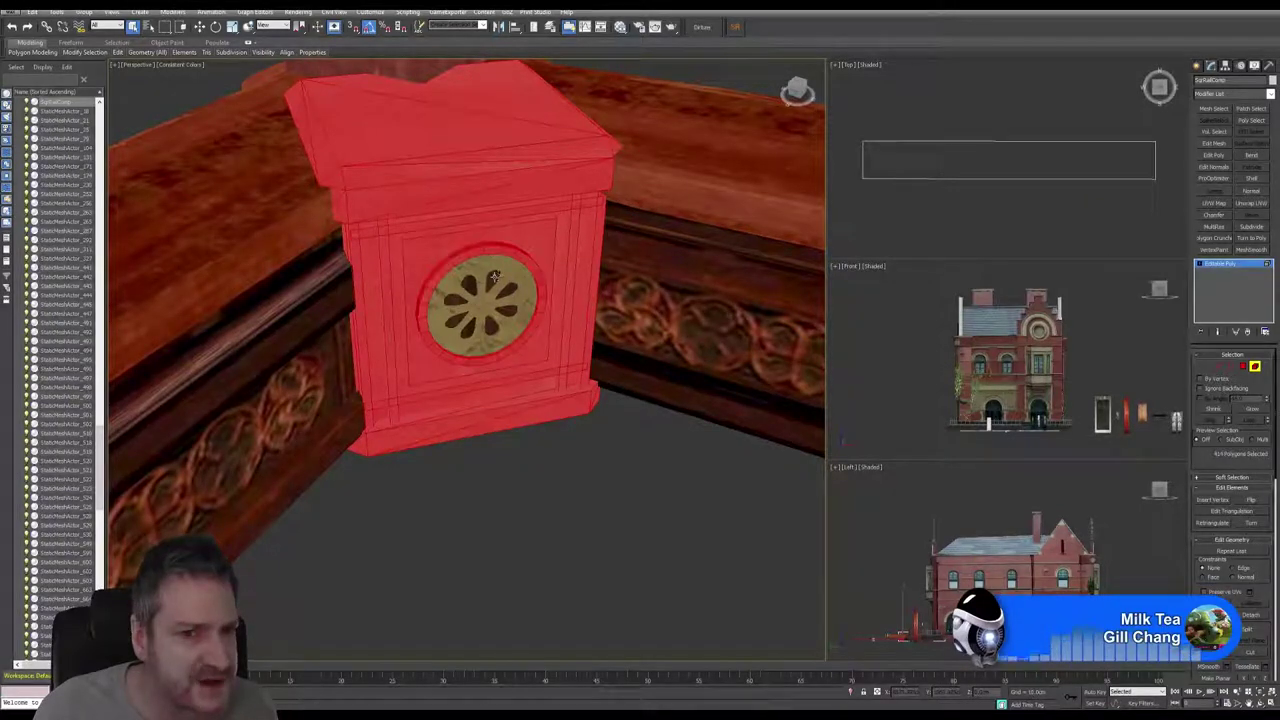
ctrl+click(492, 278)
ctrl+click(516, 271)
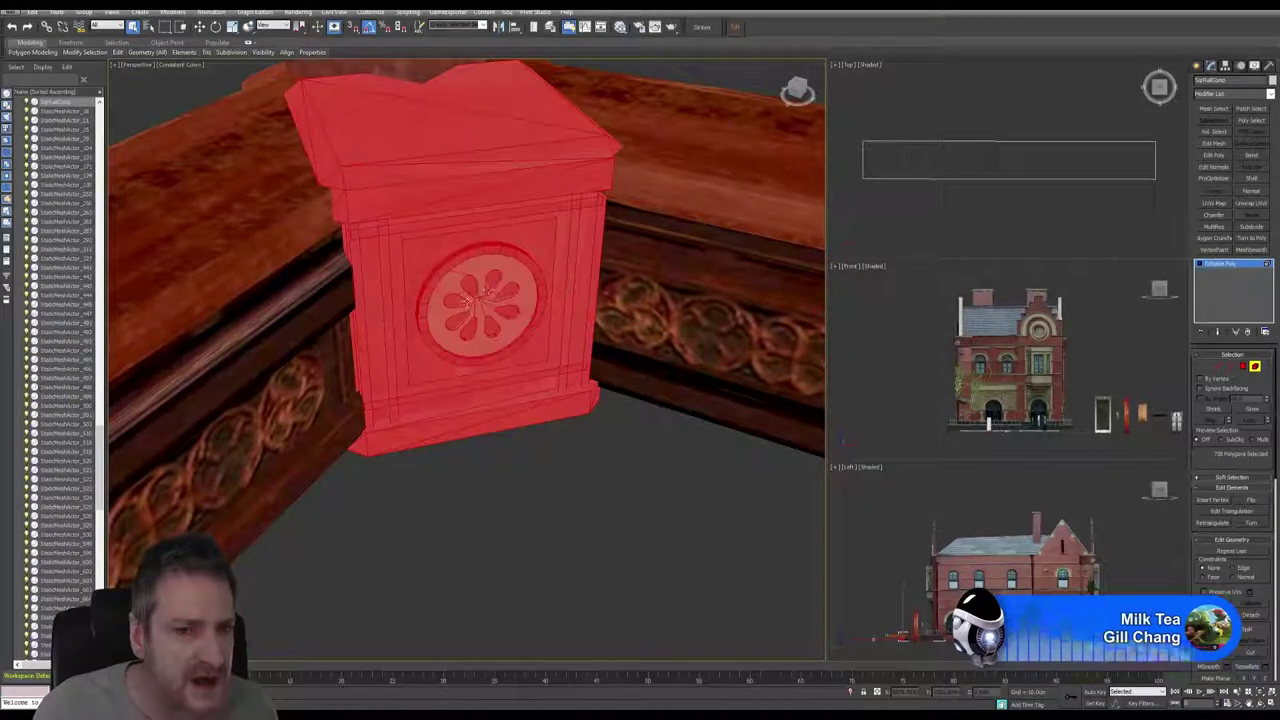
Step: Detach the selected corner block elements from the balustrade as a clone, forming a separate object
scroll(468, 313, down, 5)
scroll(464, 345, down, 2)
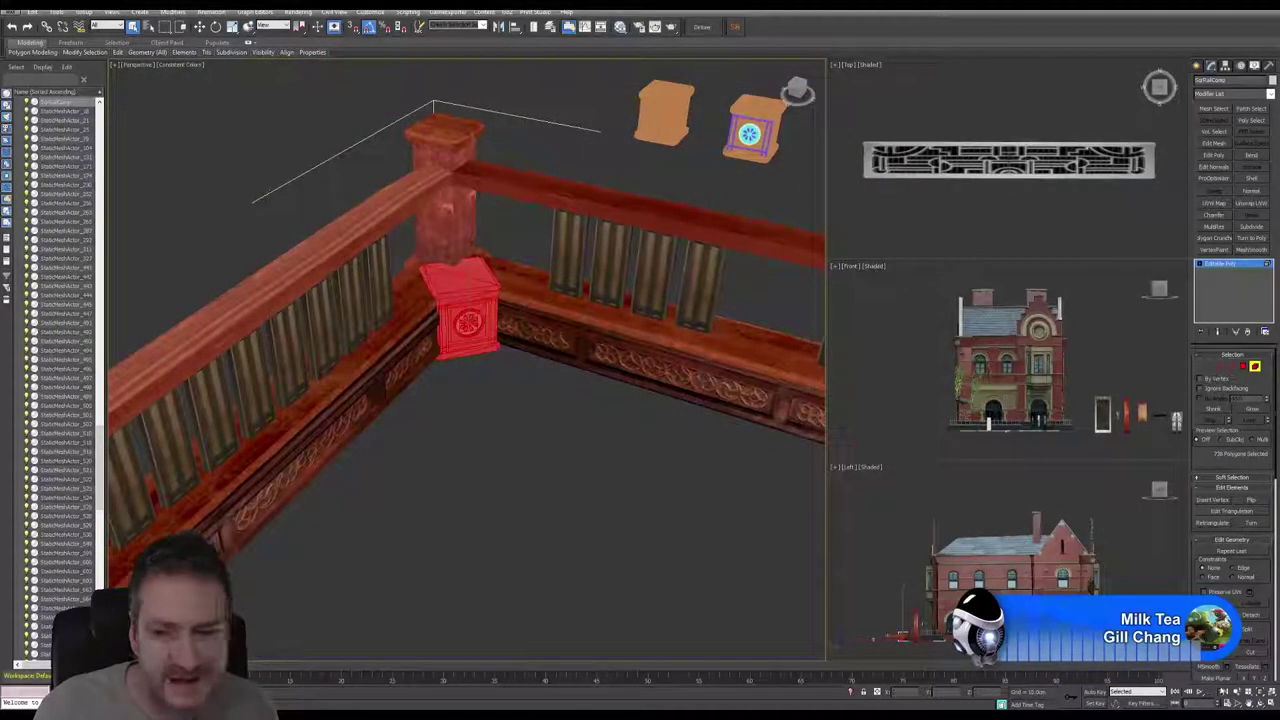
alt+middle_drag(562, 411, 512, 358)
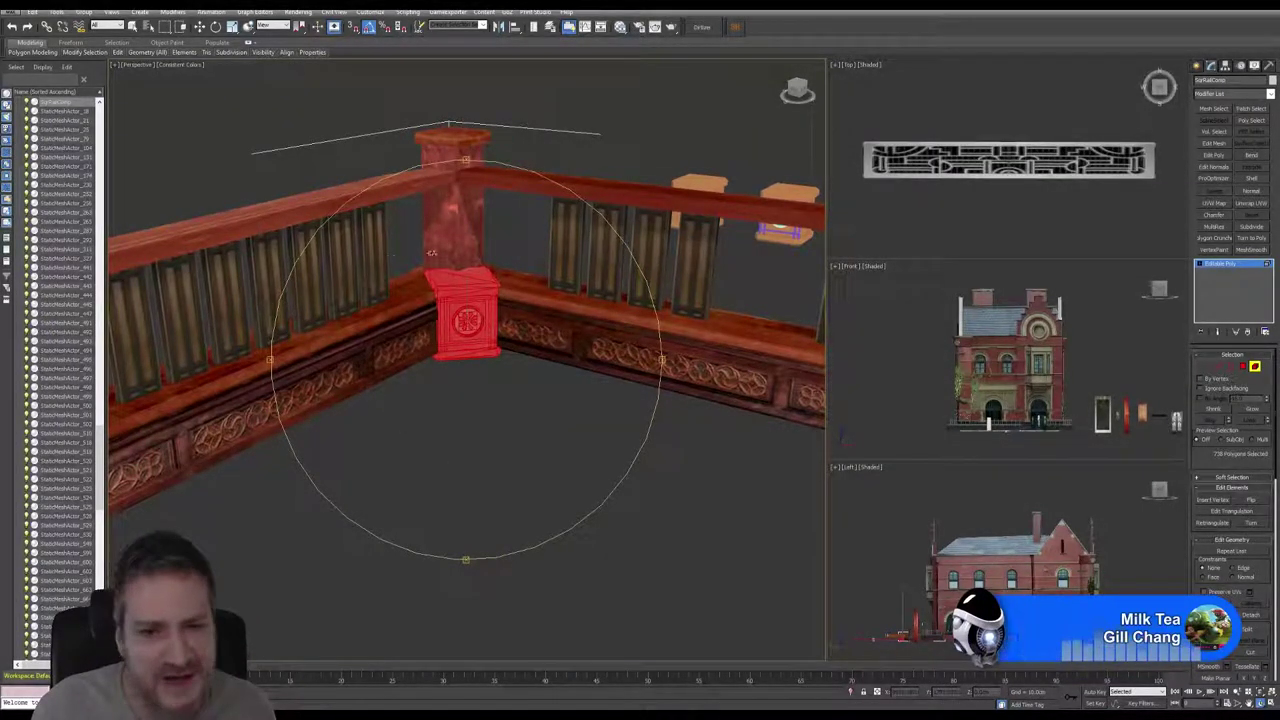
alt+middle_drag(446, 291, 445, 446)
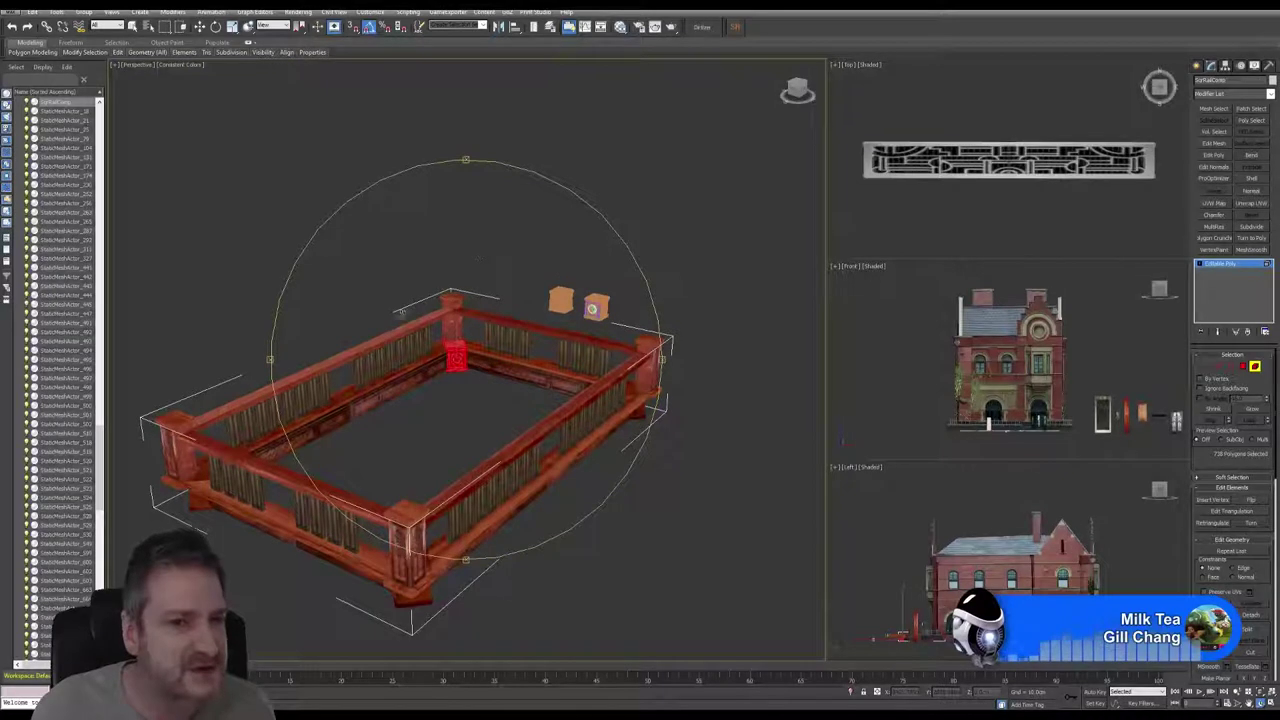
scroll(465, 355, up, 5)
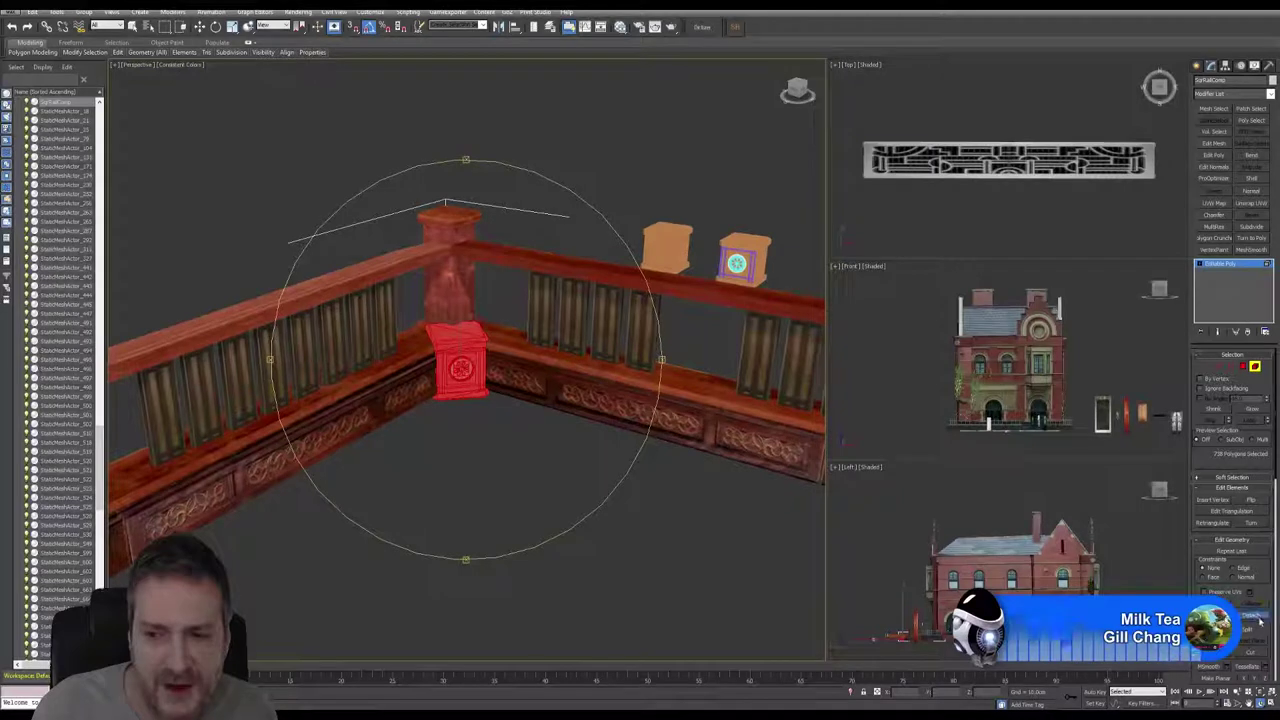
click(1258, 618)
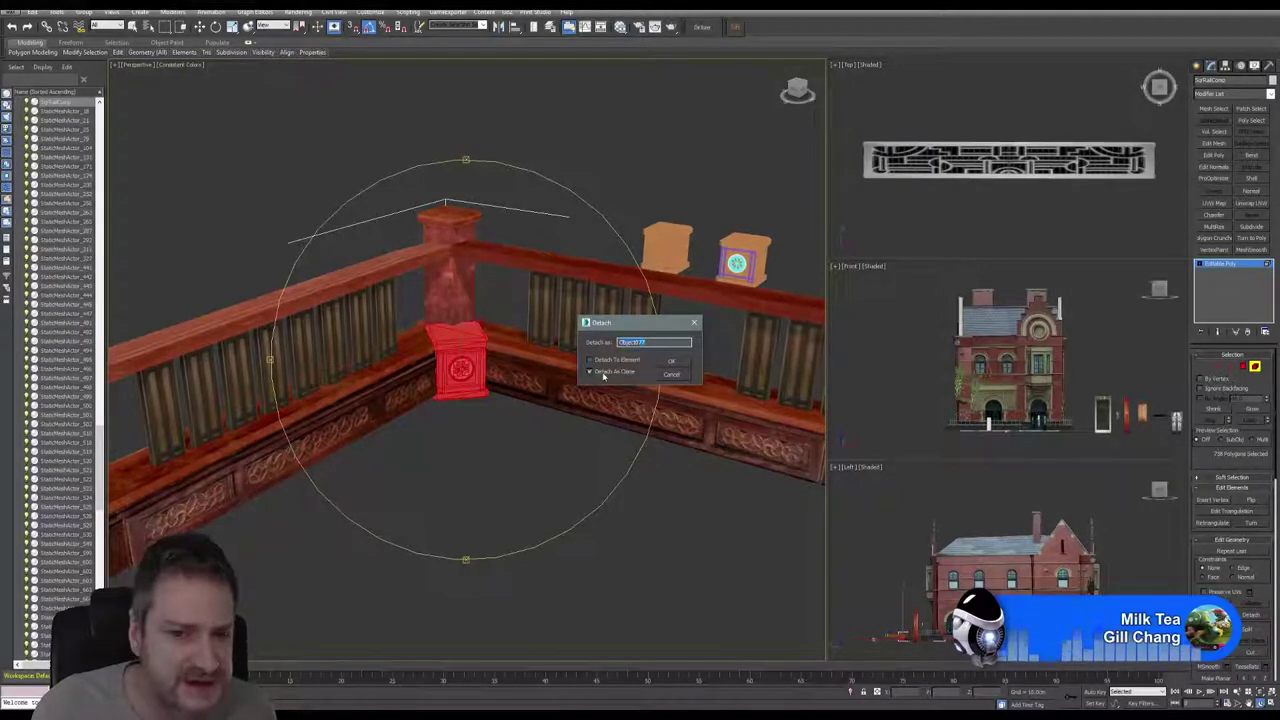
click(672, 362)
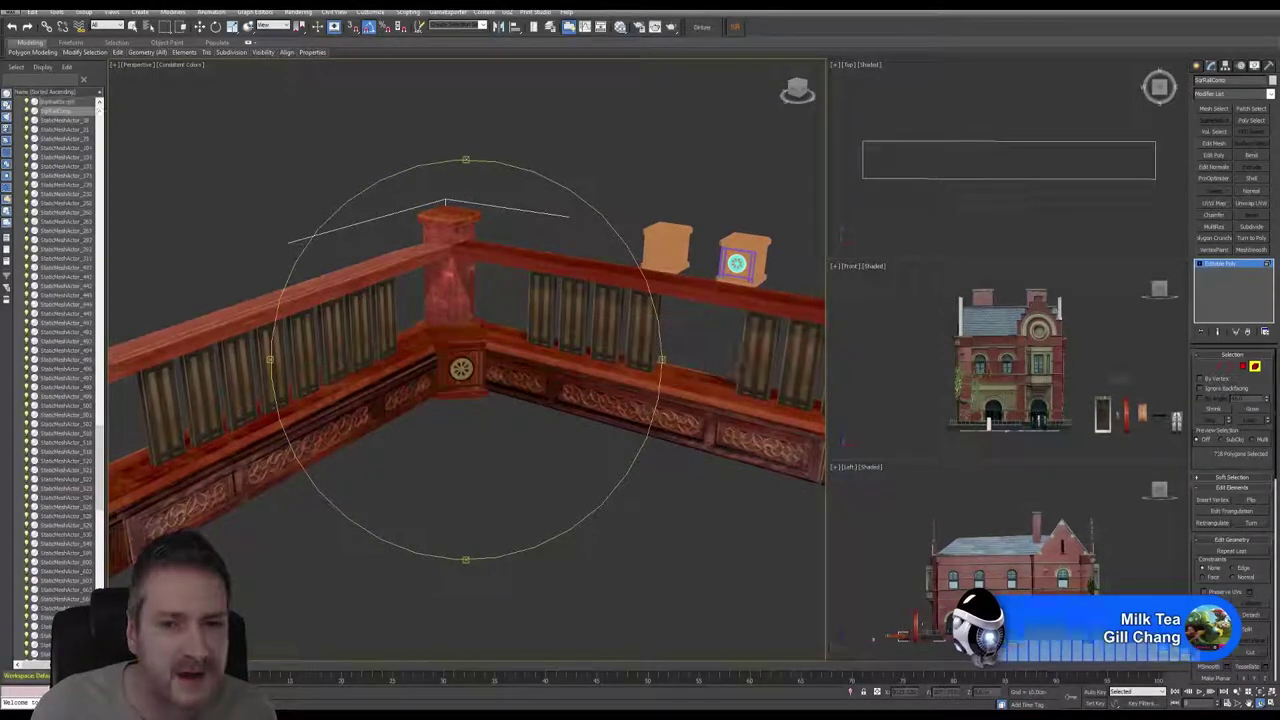
Step: Leave element editing, select the detached corner block clone and centre its pivot on the object
click(1255, 368)
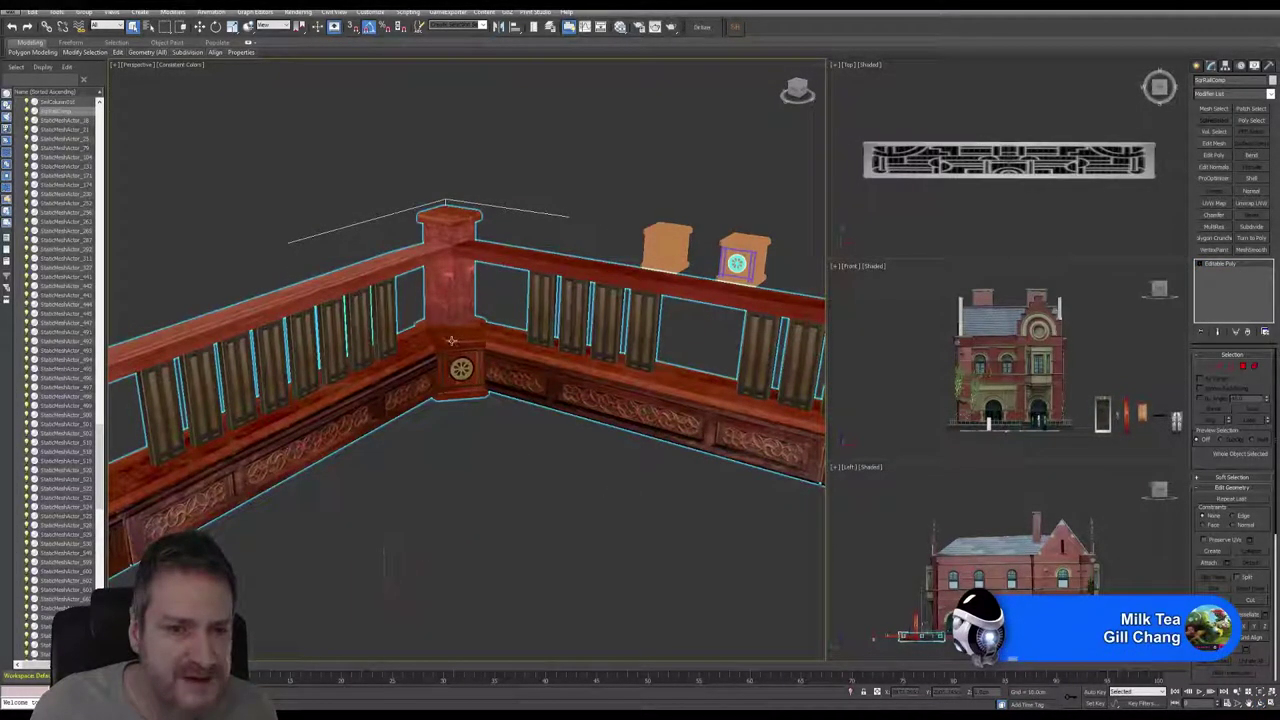
click(445, 361)
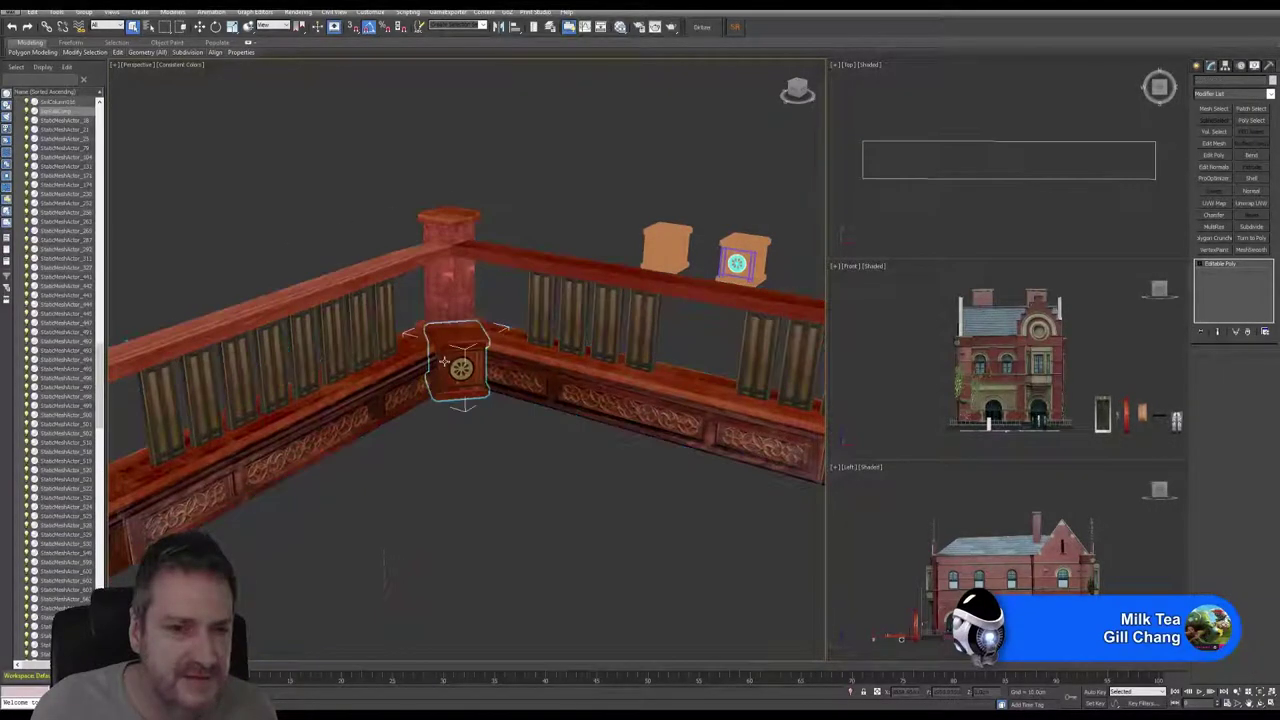
key(w)
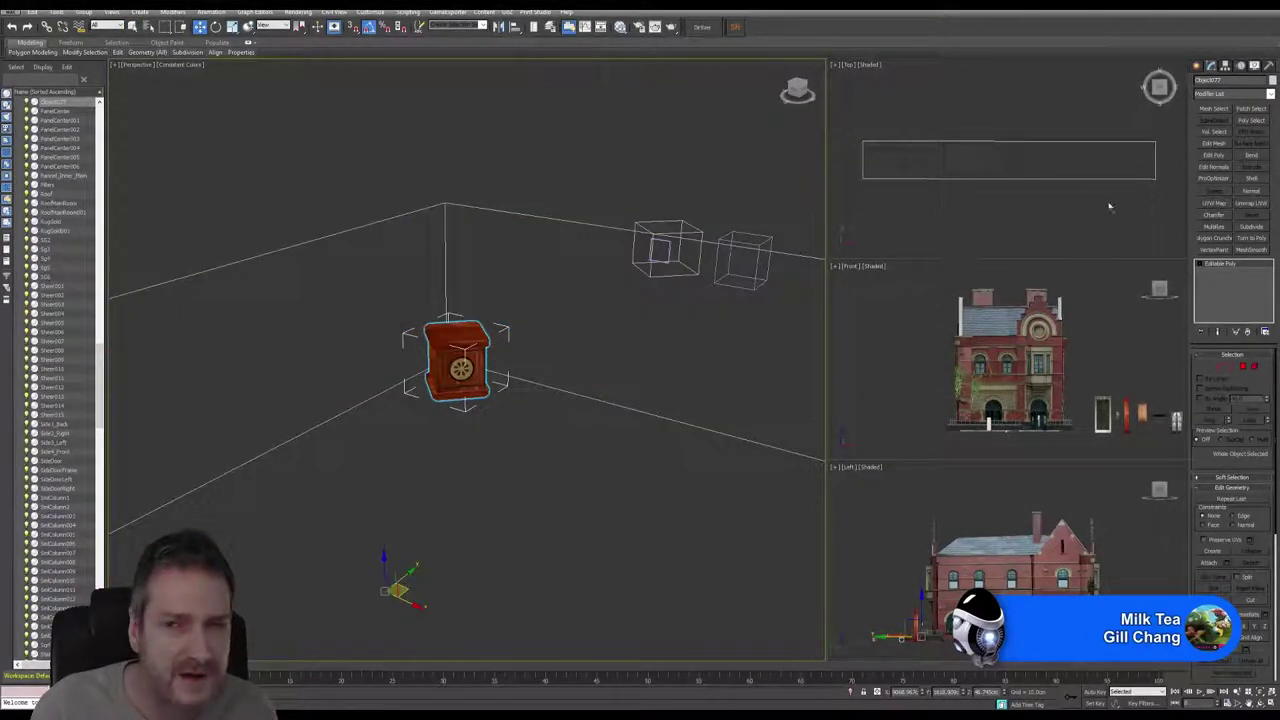
click(1225, 66)
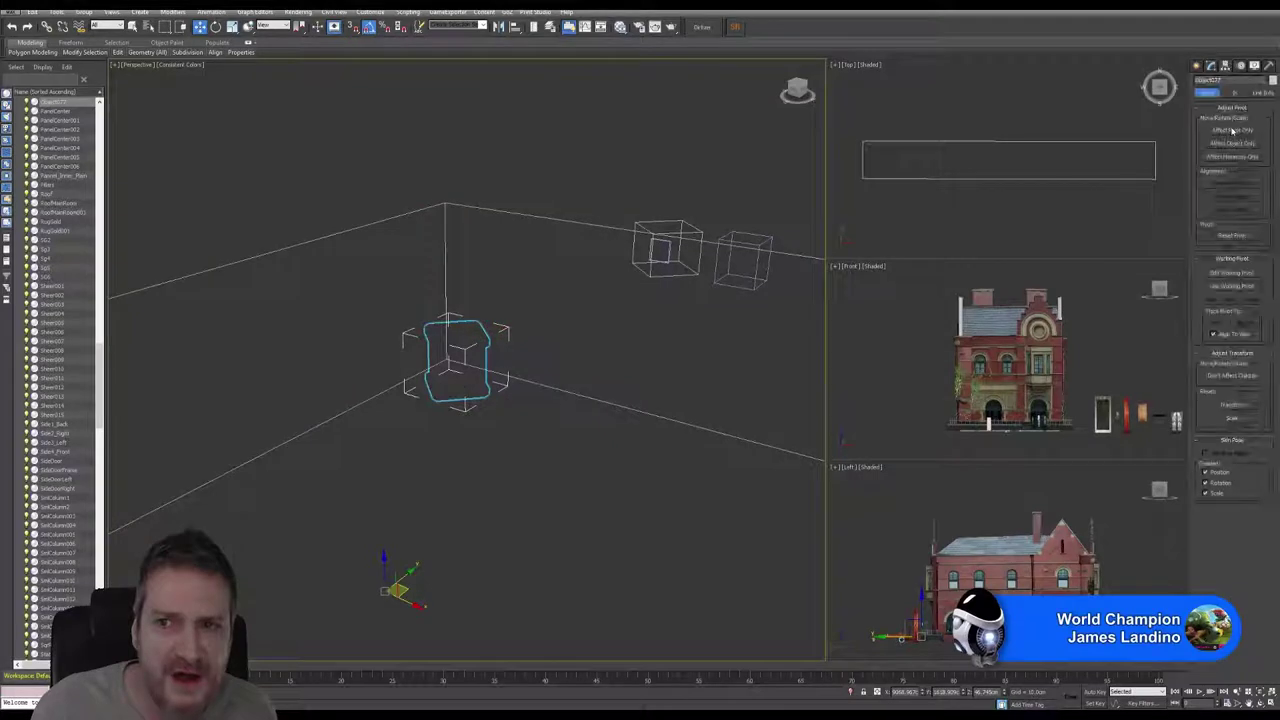
click(1232, 130)
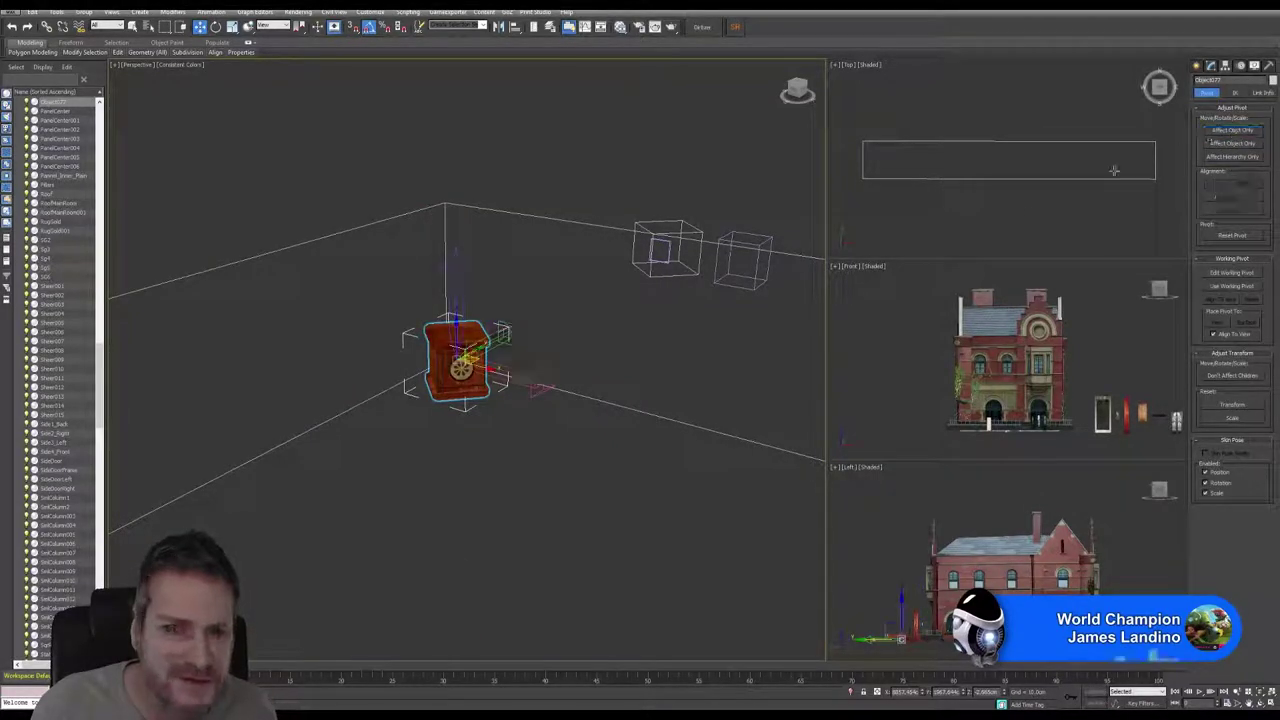
Step: Move the cloned corner block out of the balustrade and across the scene to the base of the tall wooden post
drag(484, 366, 677, 446)
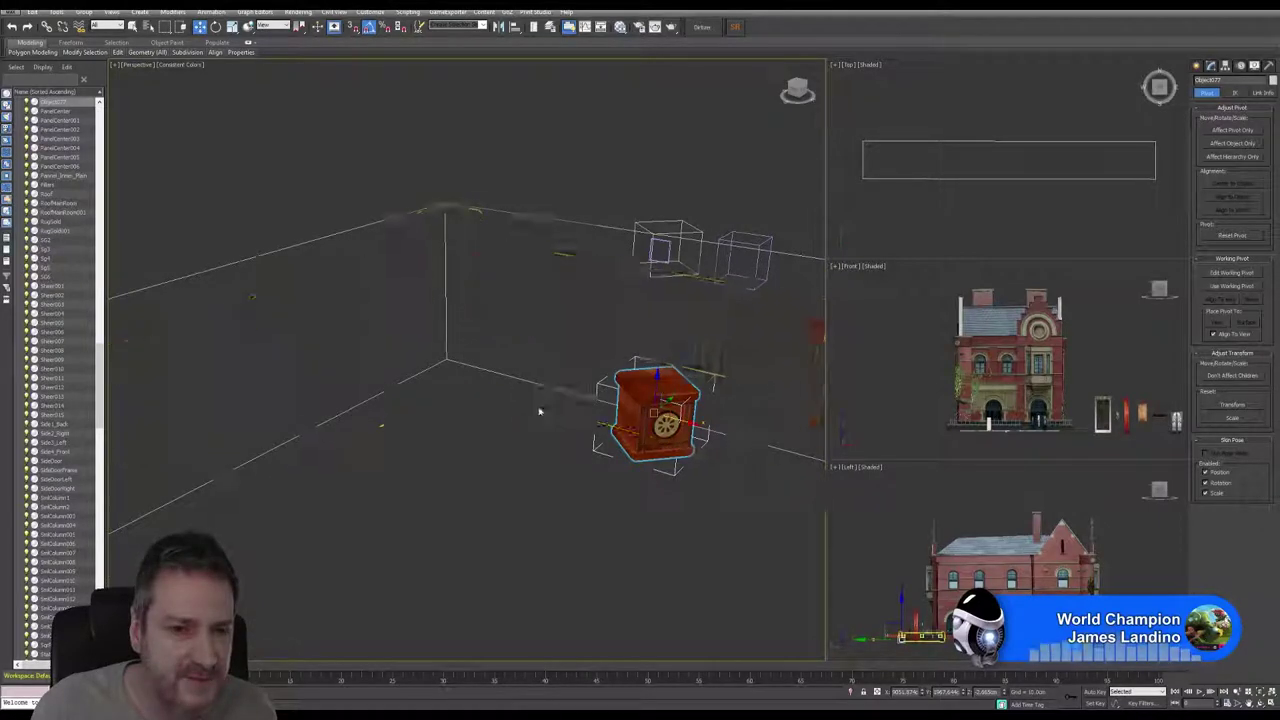
middle_drag(539, 411, 506, 420)
scroll(648, 436, down, 3)
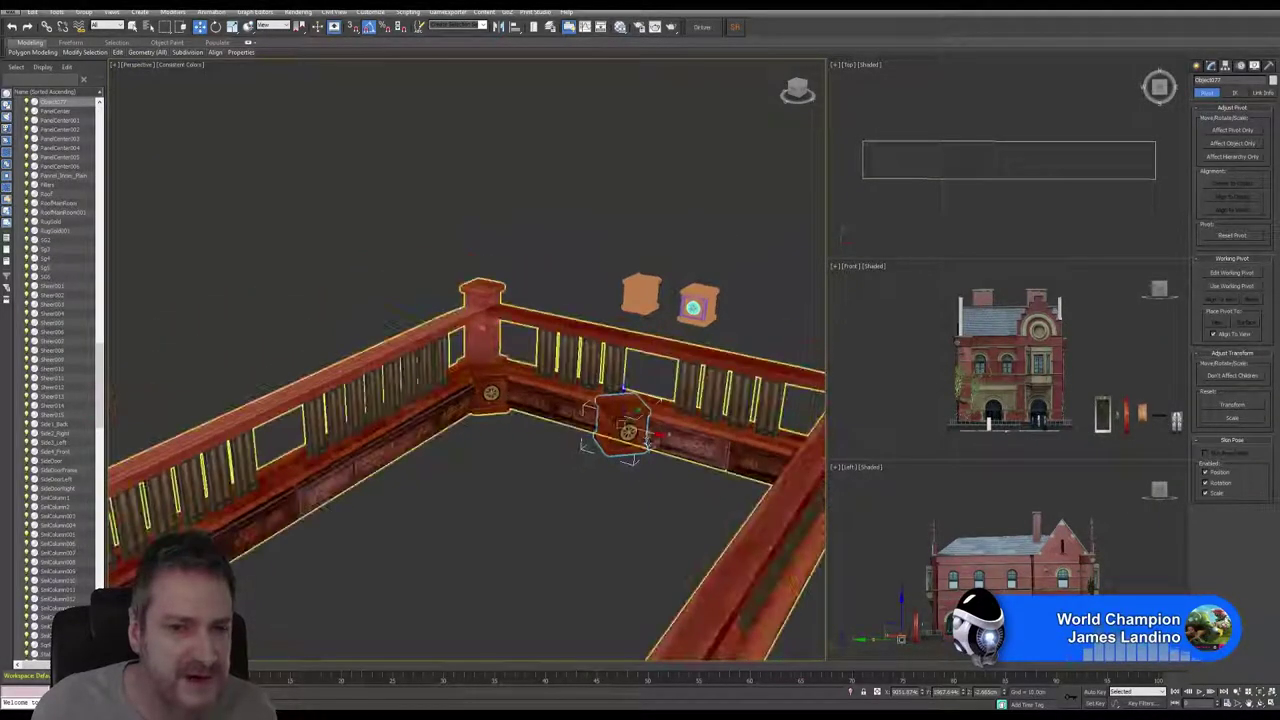
scroll(648, 440, down, 5)
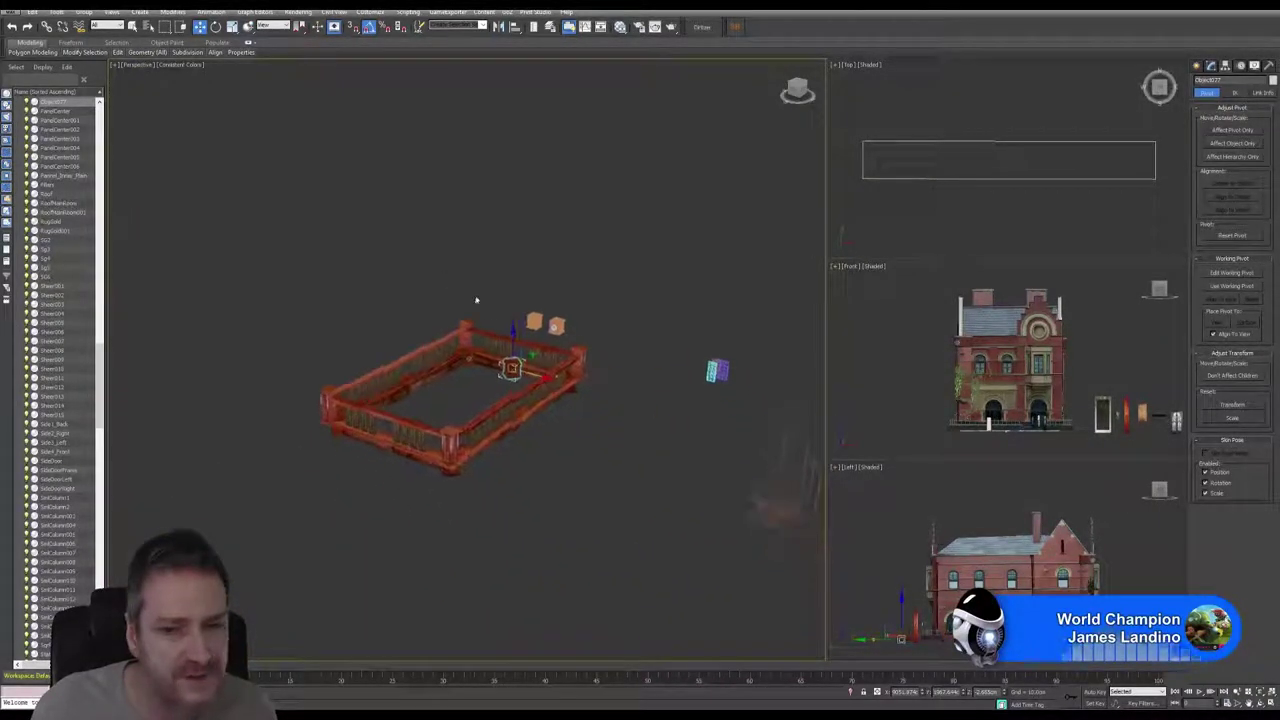
scroll(497, 303, down, 3)
middle_drag(527, 262, 384, 257)
scroll(384, 257, down, 2)
drag(392, 321, 568, 370)
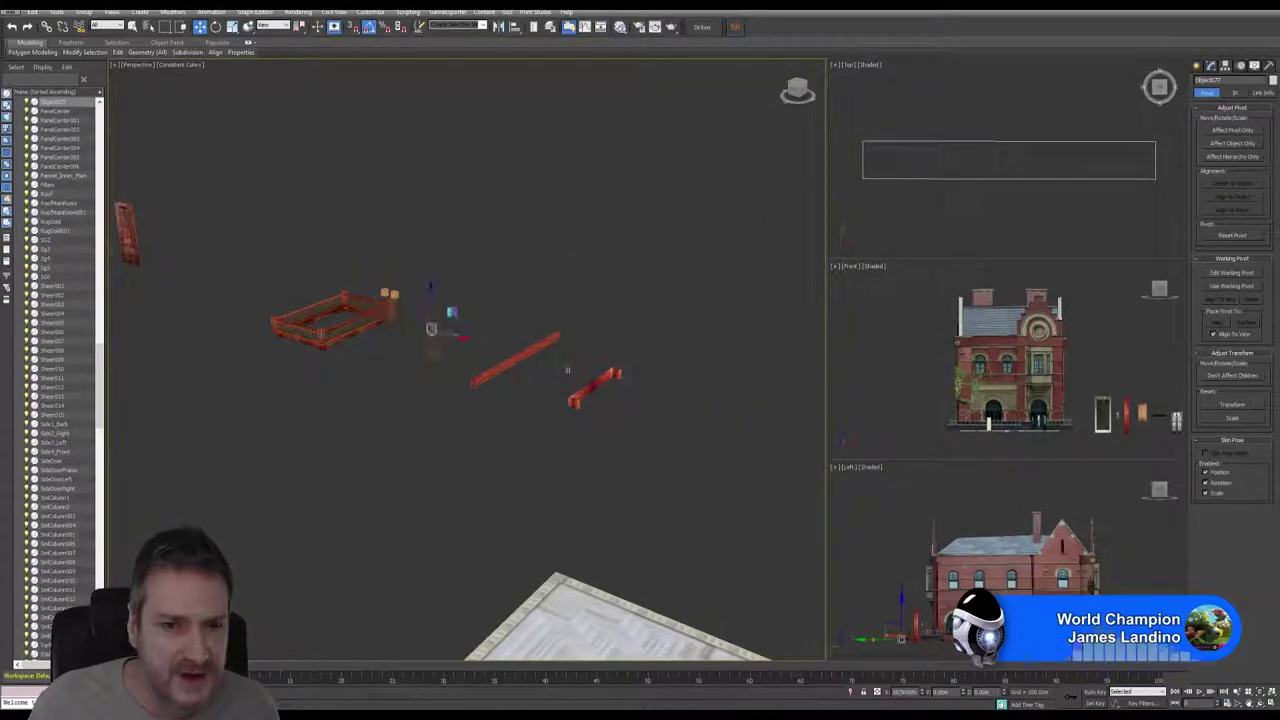
drag(431, 328, 475, 415)
scroll(487, 495, down, 3)
scroll(487, 495, down, 6)
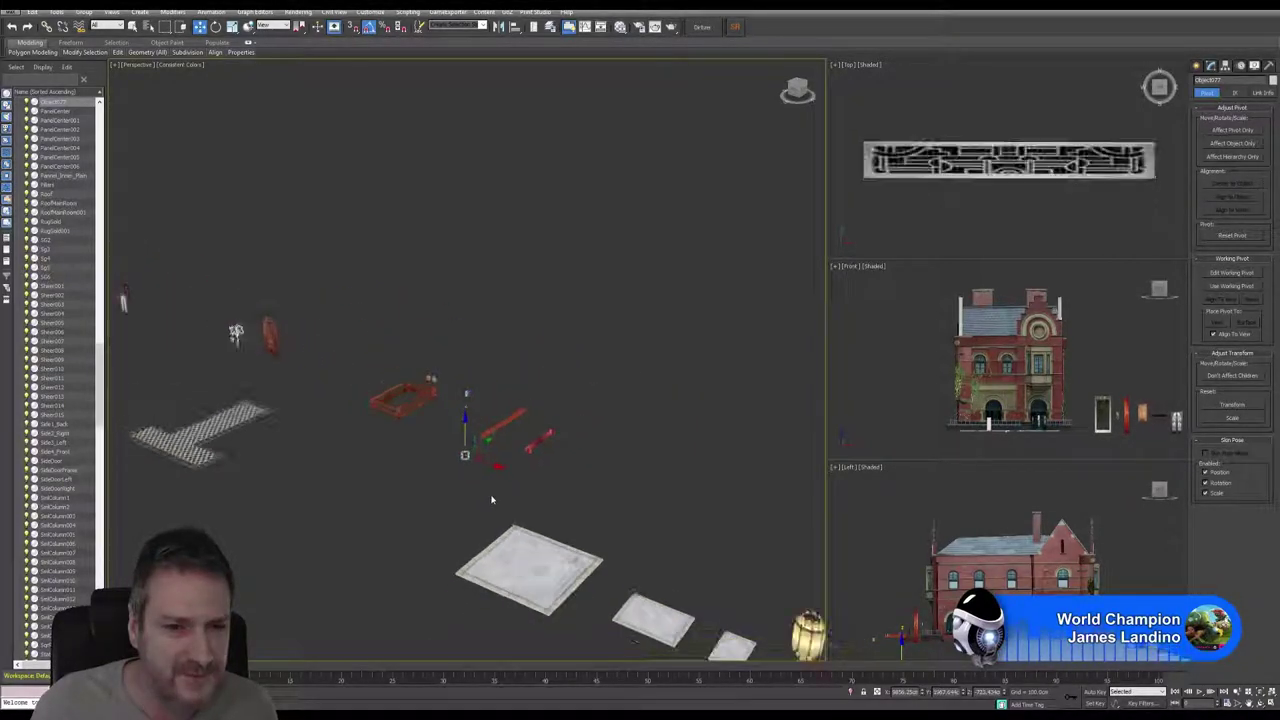
drag(432, 404, 718, 507)
drag(714, 460, 655, 521)
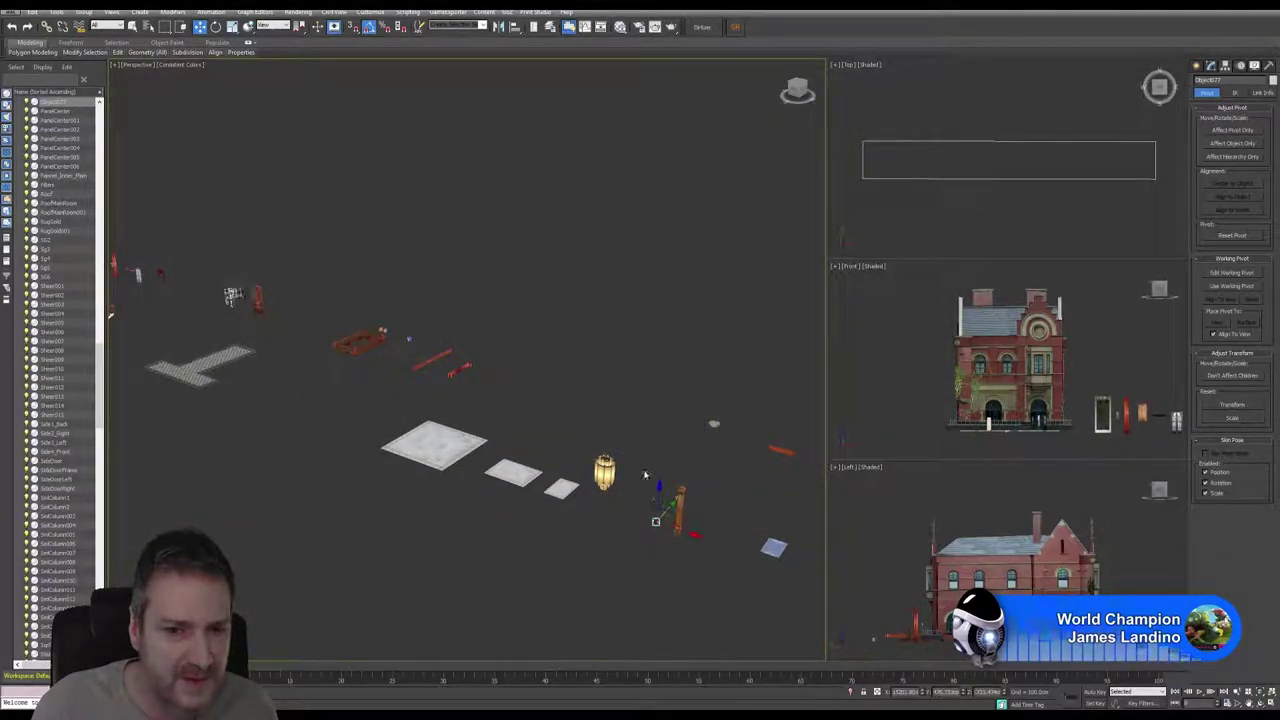
Step: Select the tall wooden post together with the cloned corner block and isolate both for a size comparison
drag(643, 469, 714, 566)
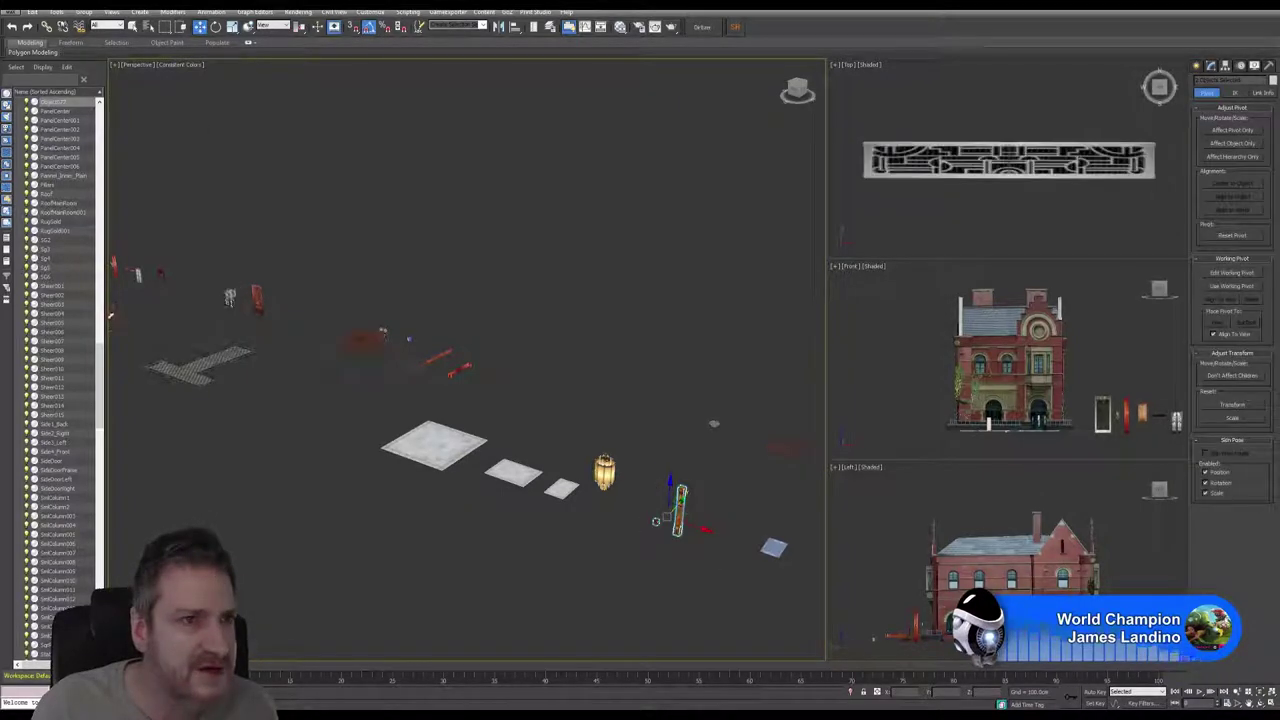
click(57, 11)
click(89, 110)
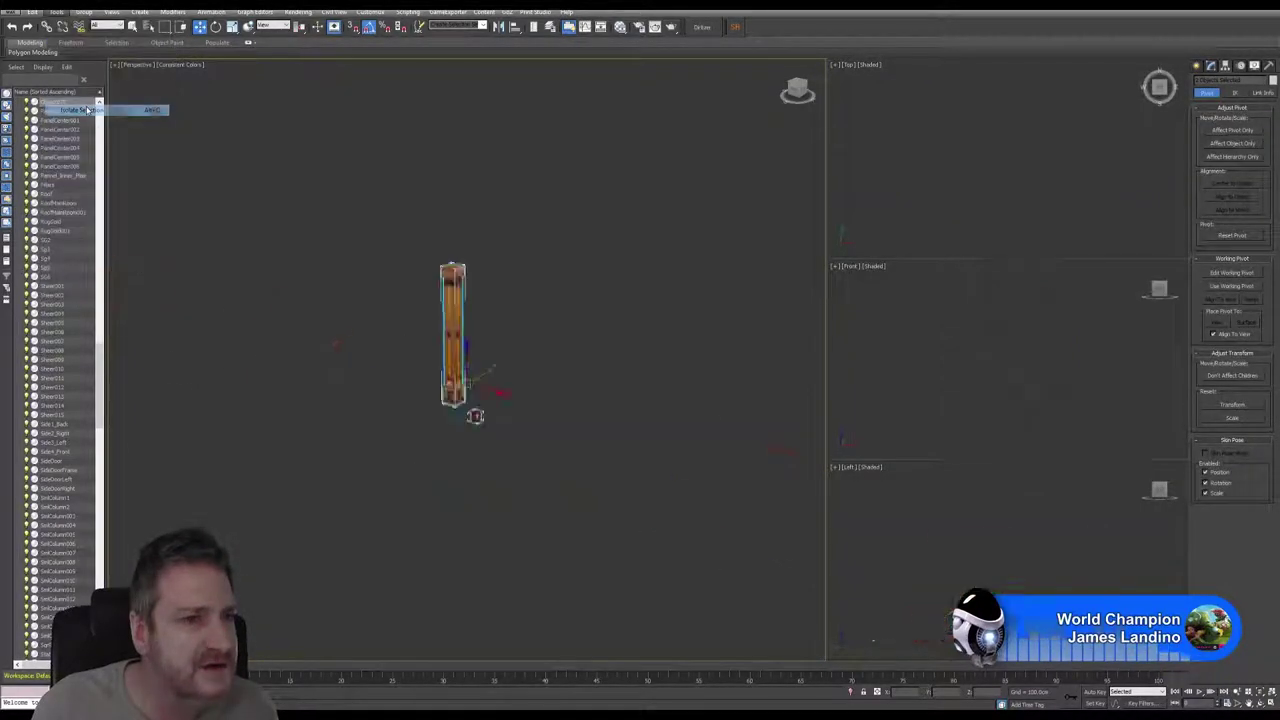
scroll(536, 401, up, 6)
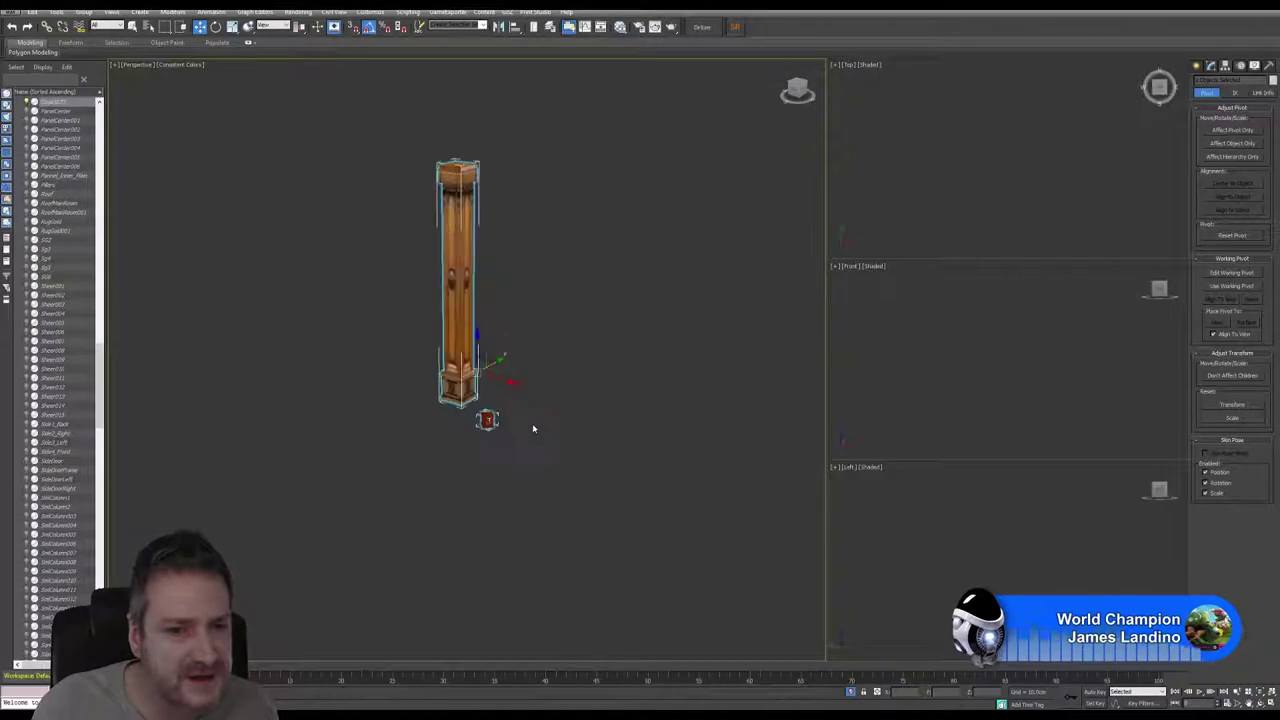
Step: Select only the cloned corner block and rotate it 45 degrees about the vertical axis in the top view
click(481, 414)
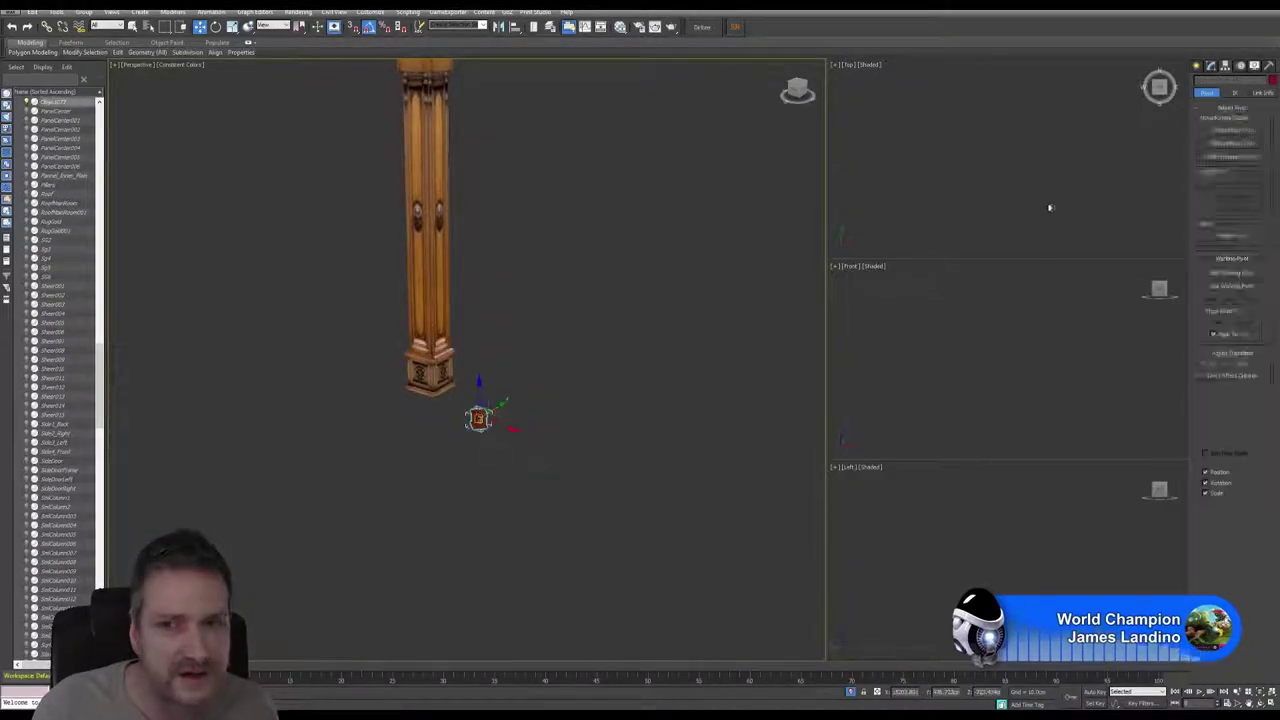
right_click(1049, 206)
key(alt+w)
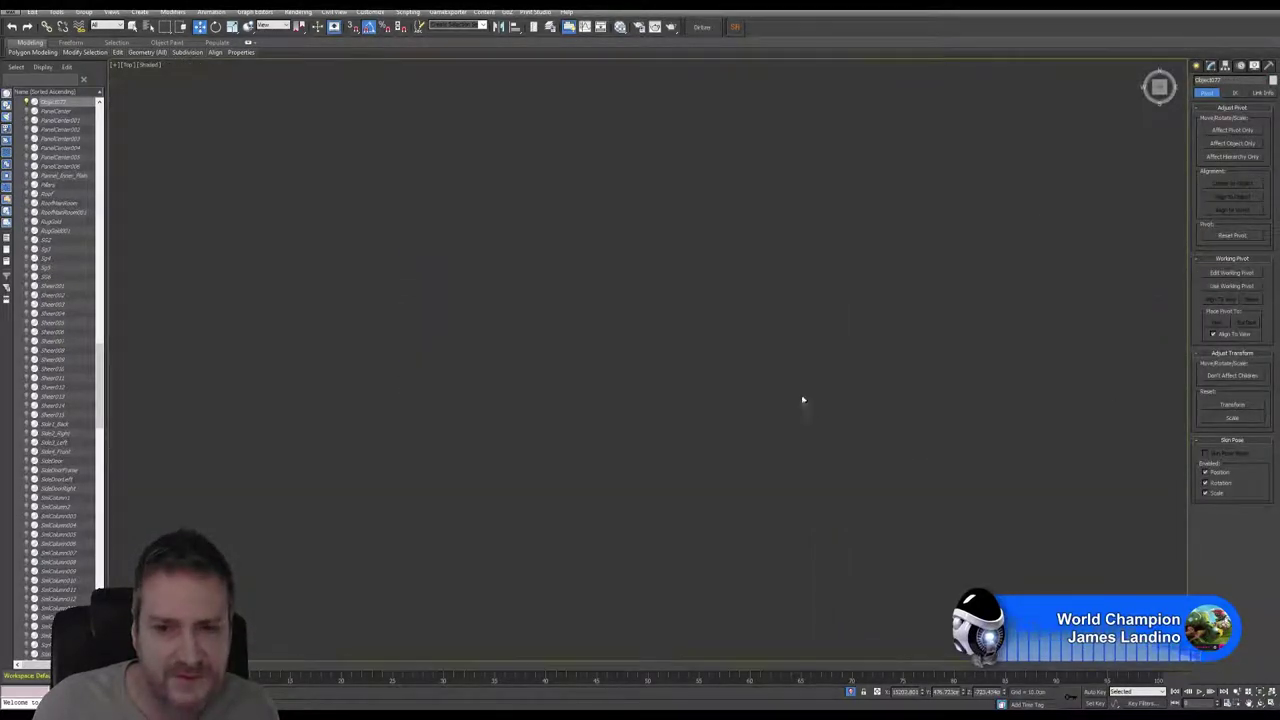
click(1260, 693)
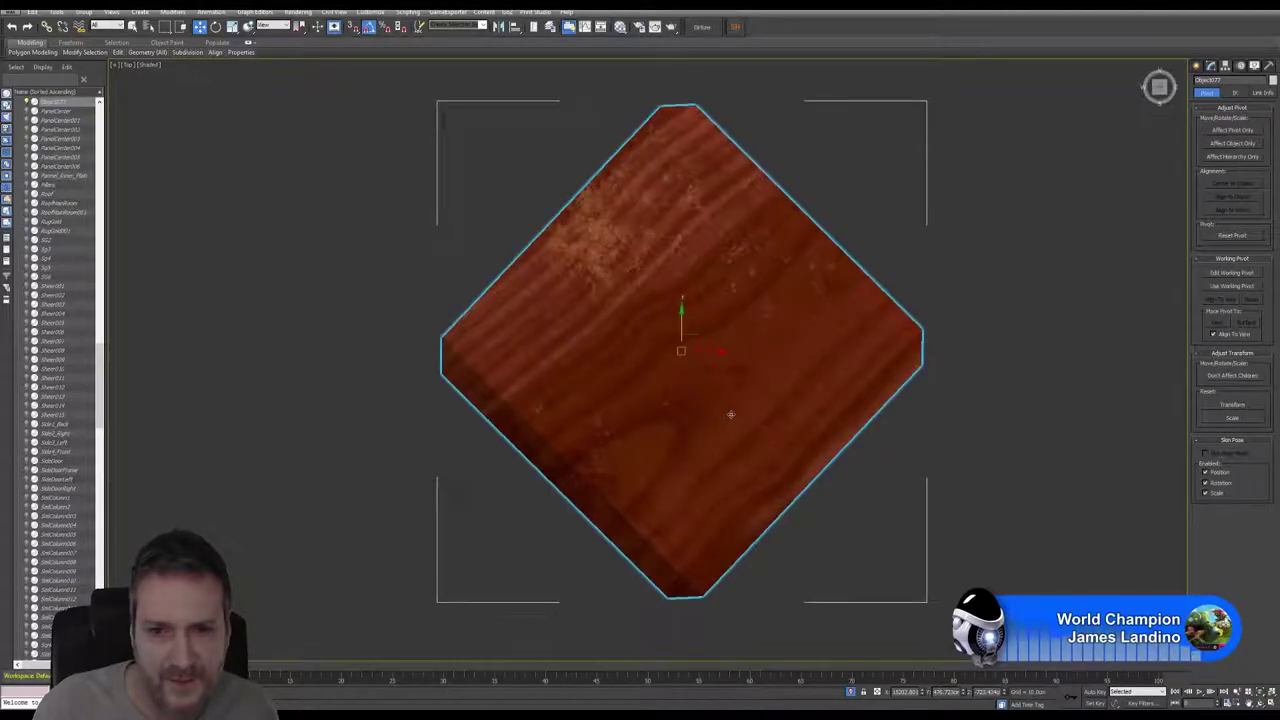
scroll(729, 428, down, 6)
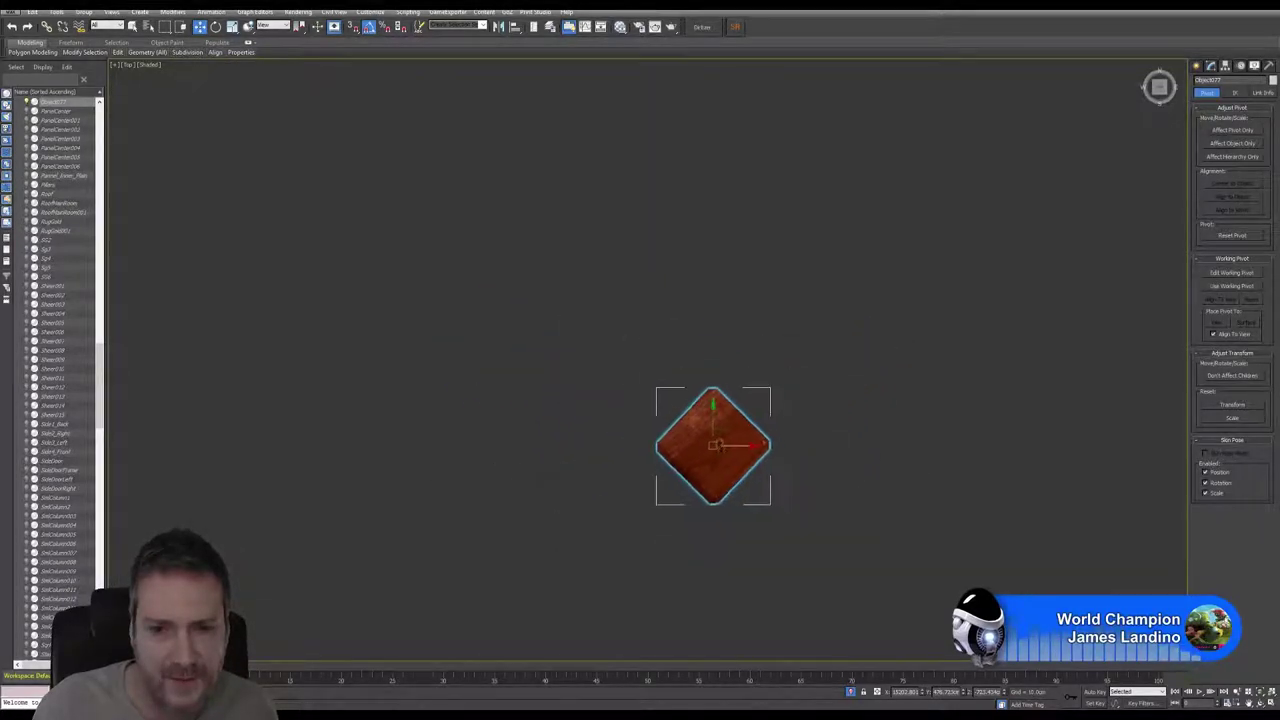
middle_drag(728, 505, 671, 388)
scroll(651, 285, up, 4)
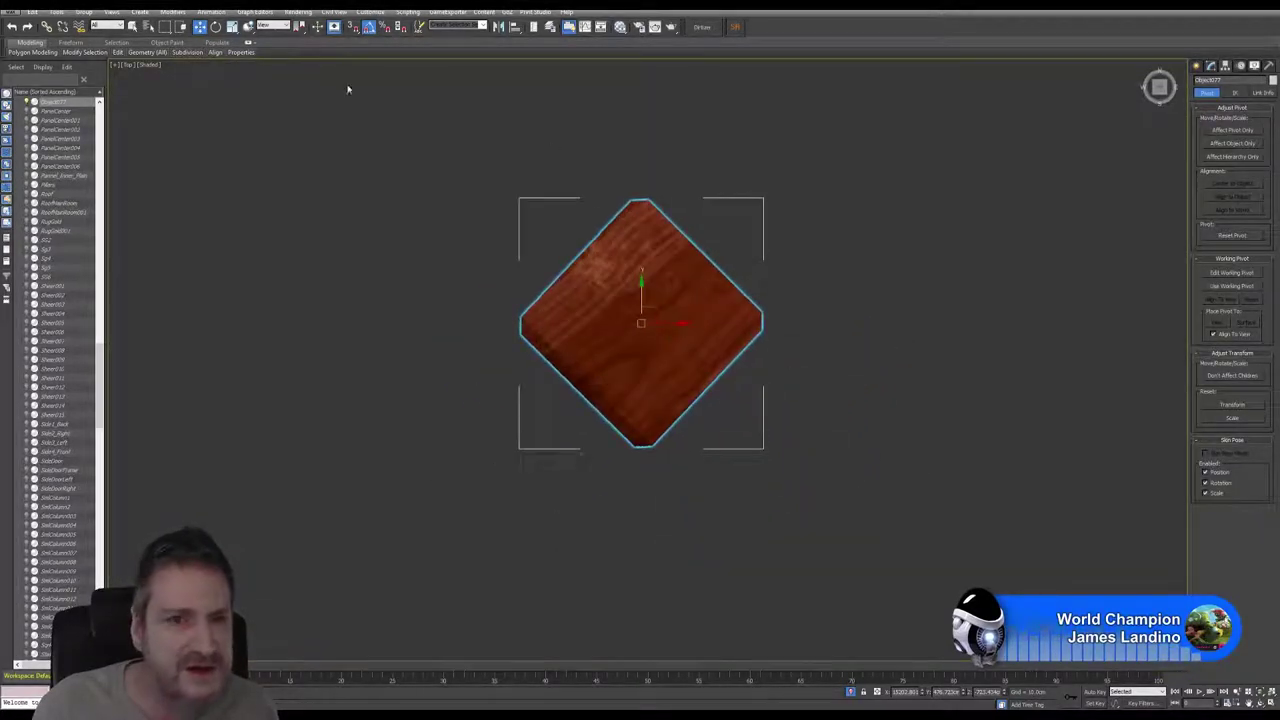
click(215, 28)
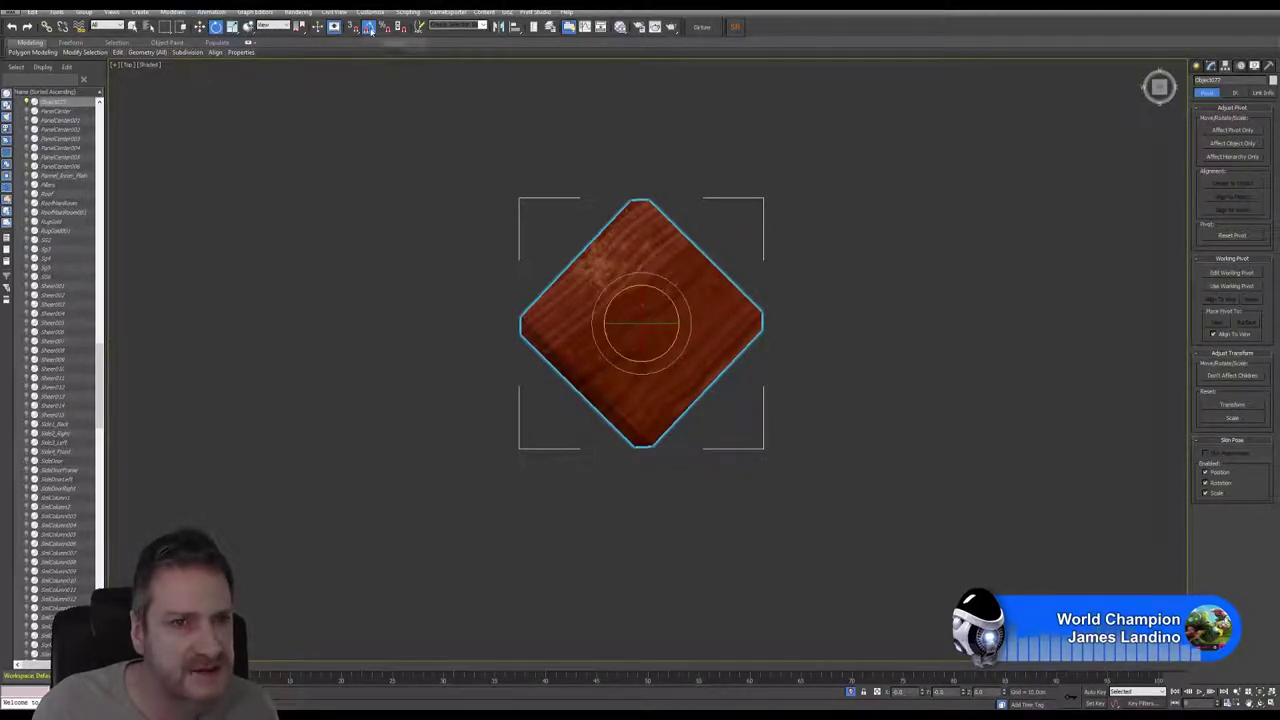
drag(617, 293, 601, 310)
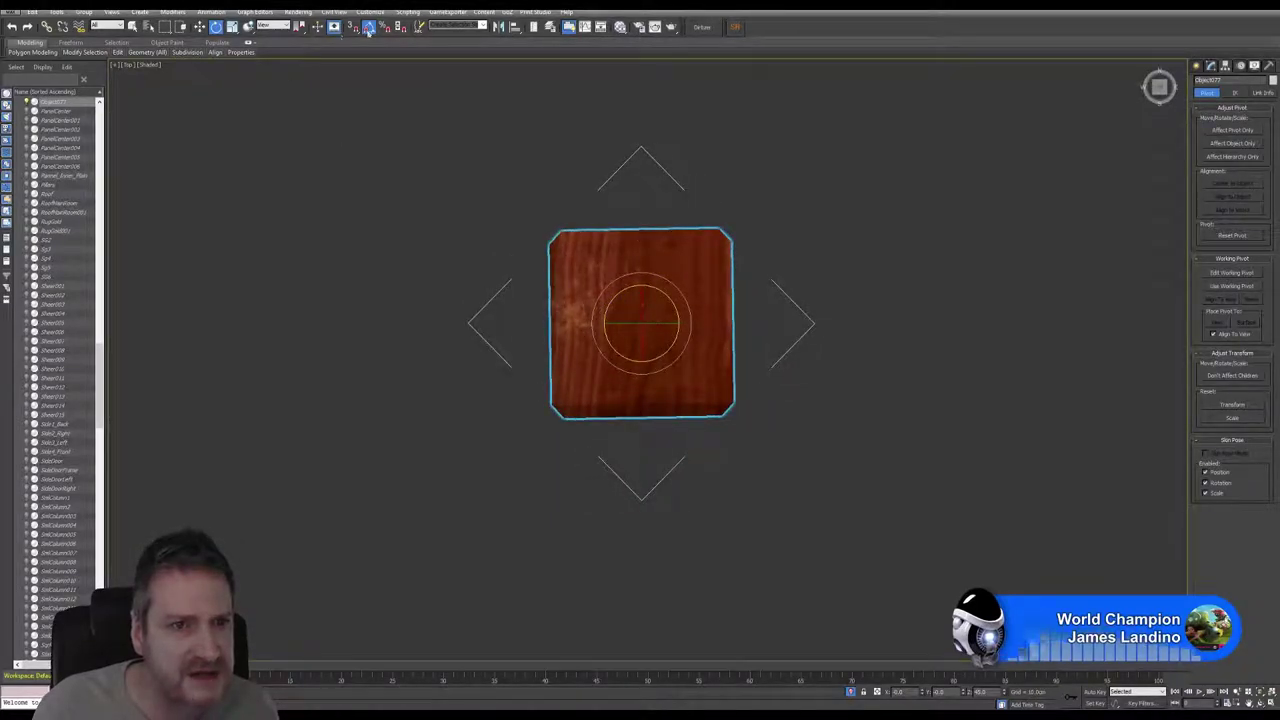
Step: Fine-tune the corner block's rotation with angle snap off until its sides run straight, and restore angle snap
scroll(675, 303, up, 4)
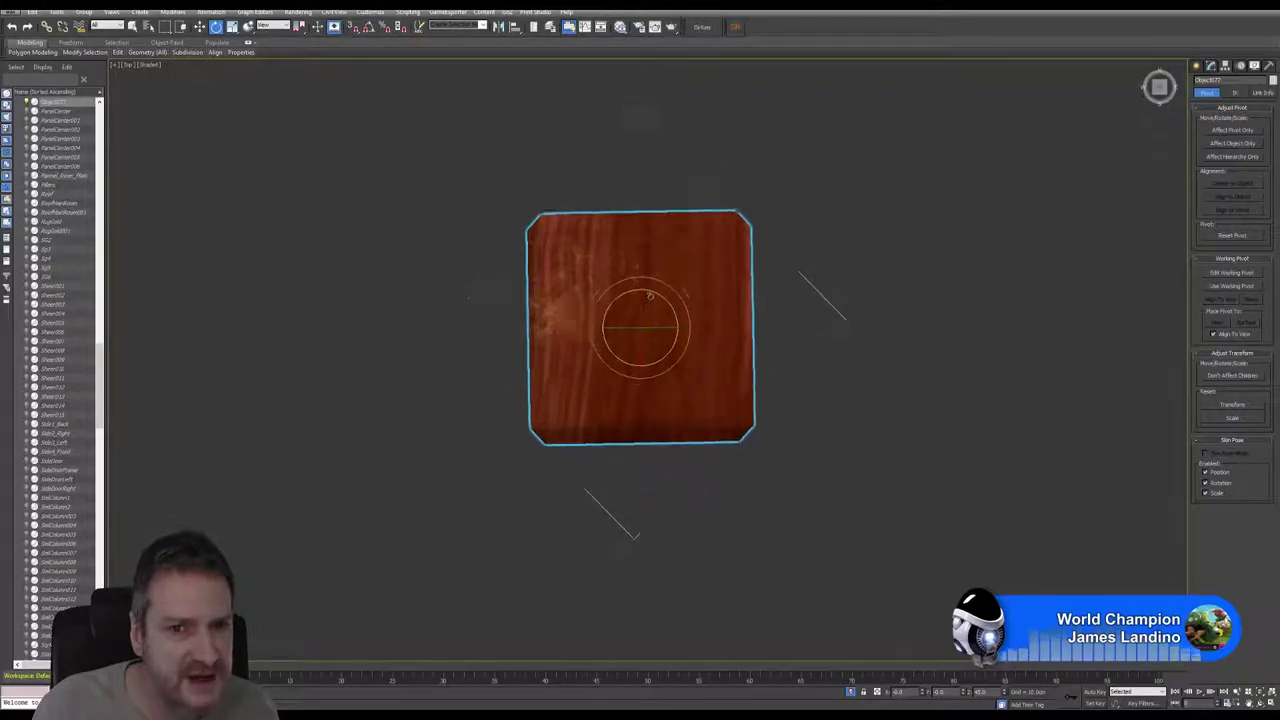
drag(663, 312, 664, 314)
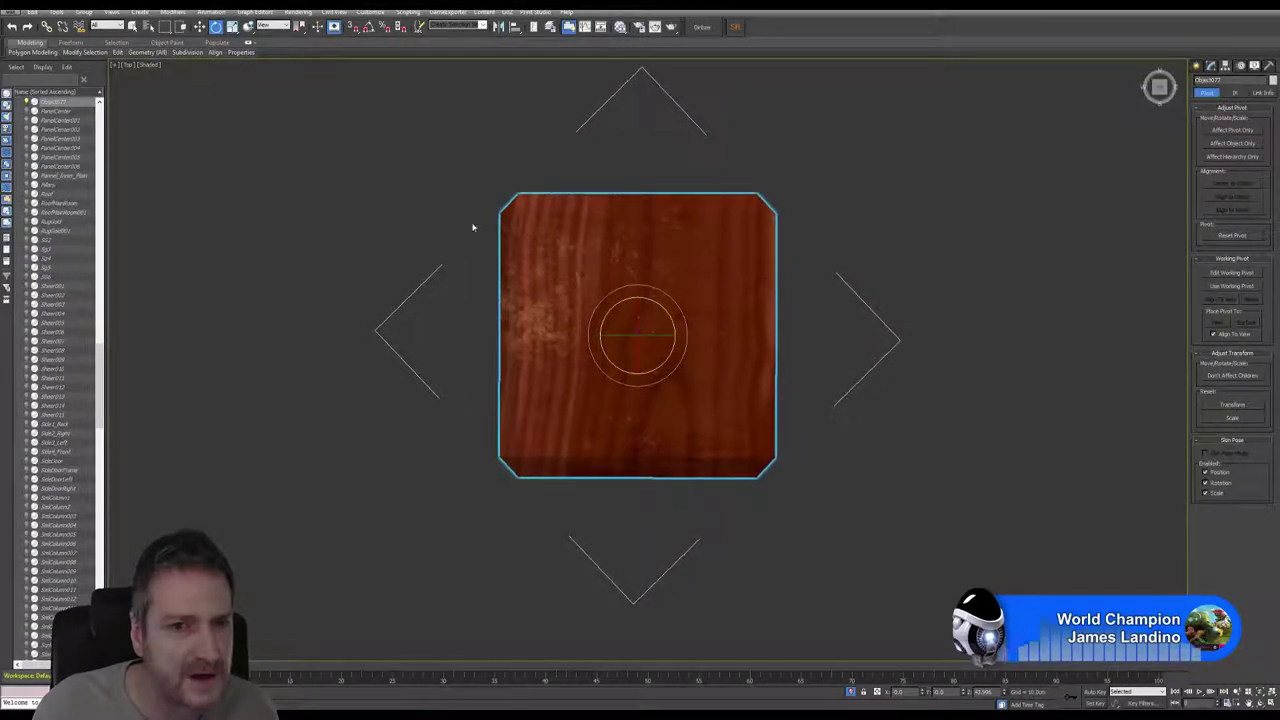
click(200, 27)
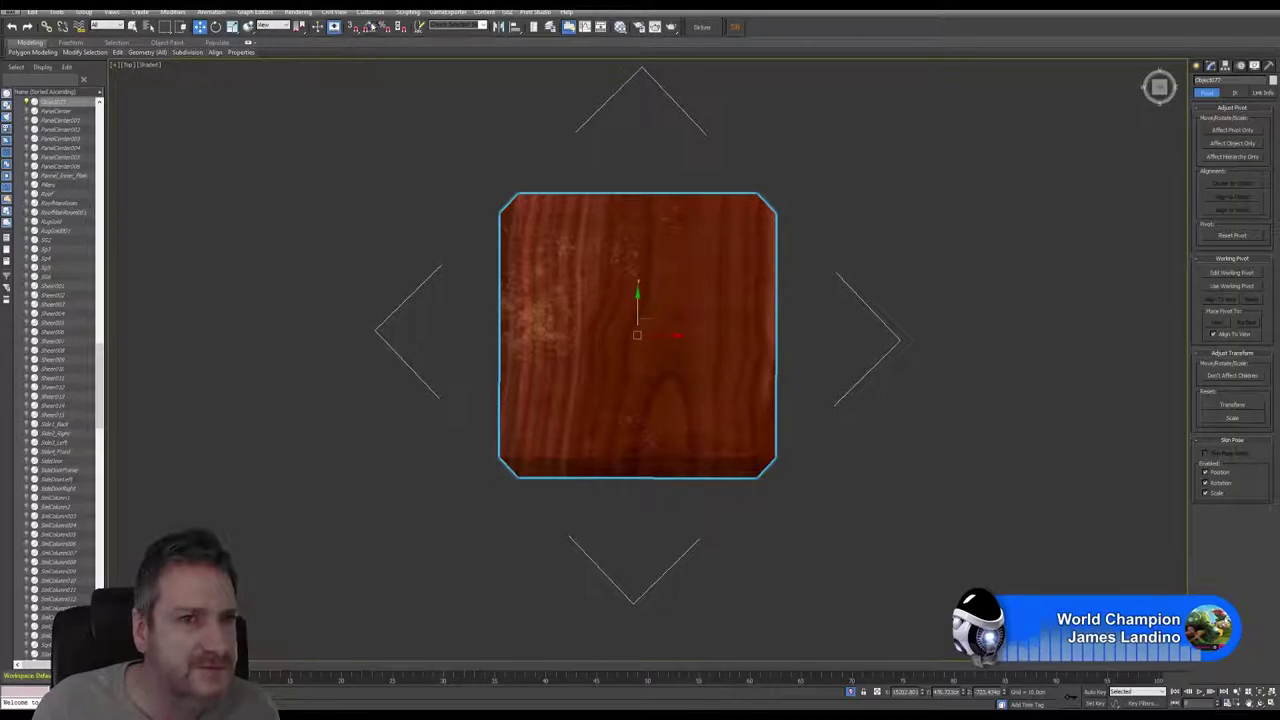
click(369, 27)
Step: Move the corner block in the left view to the foot of the wooden post
scroll(694, 390, down, 3)
scroll(714, 443, down, 8)
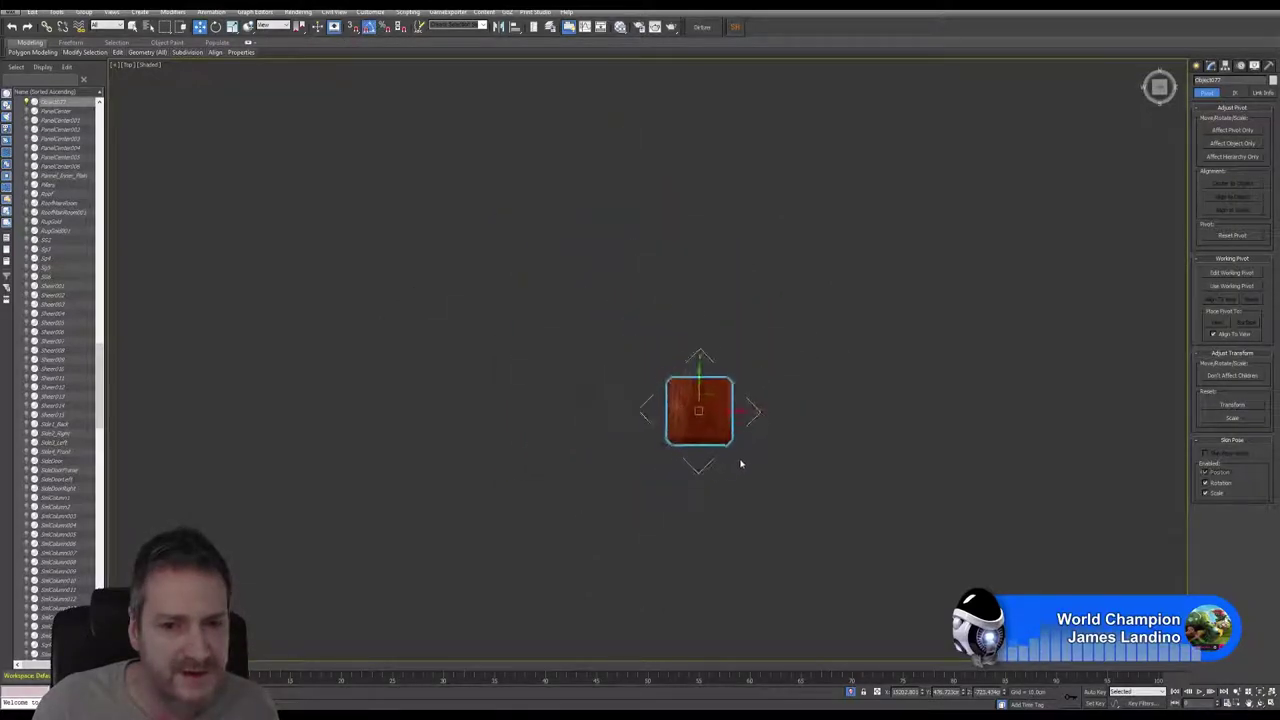
scroll(773, 477, down, 3)
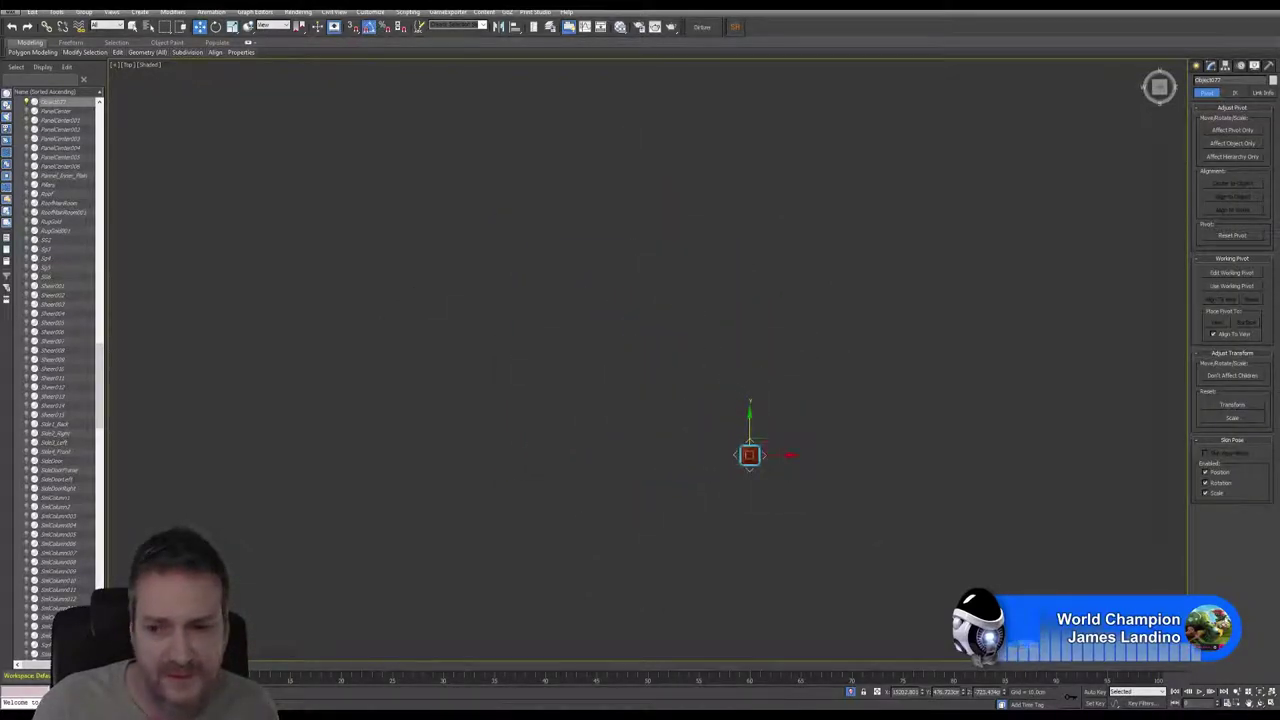
key(alt+w)
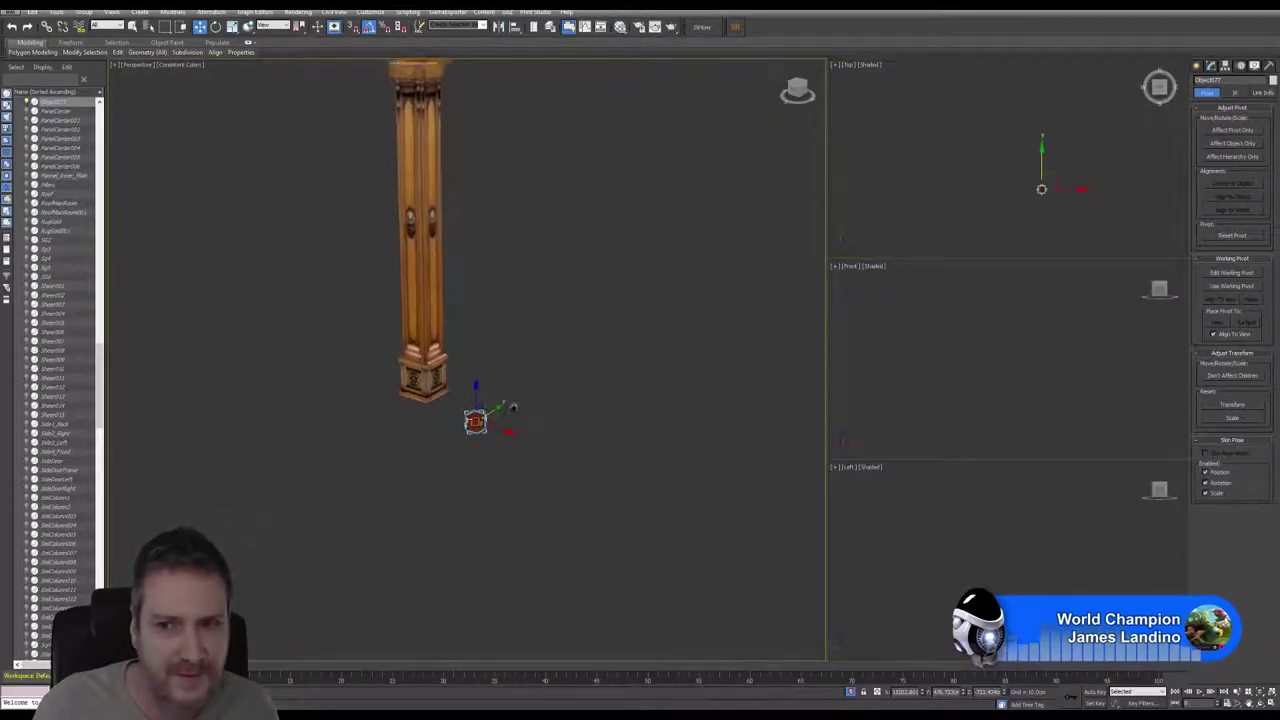
right_click(1018, 563)
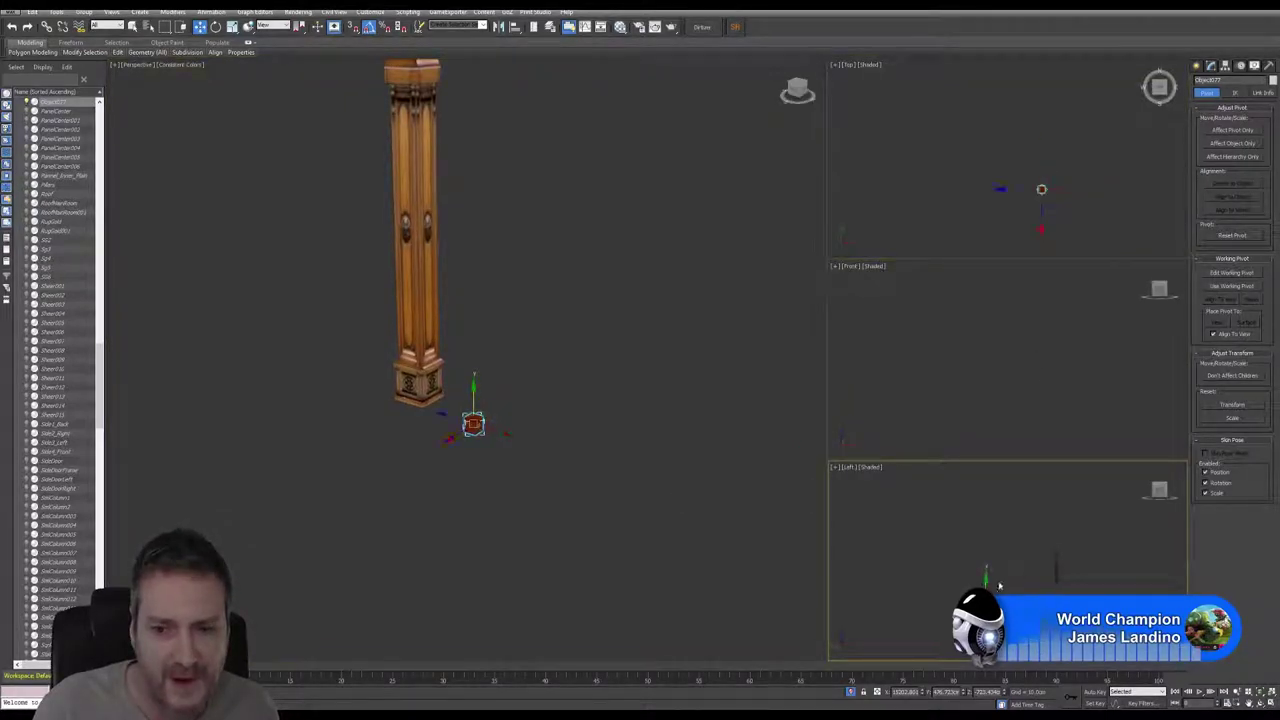
drag(986, 590, 1047, 577)
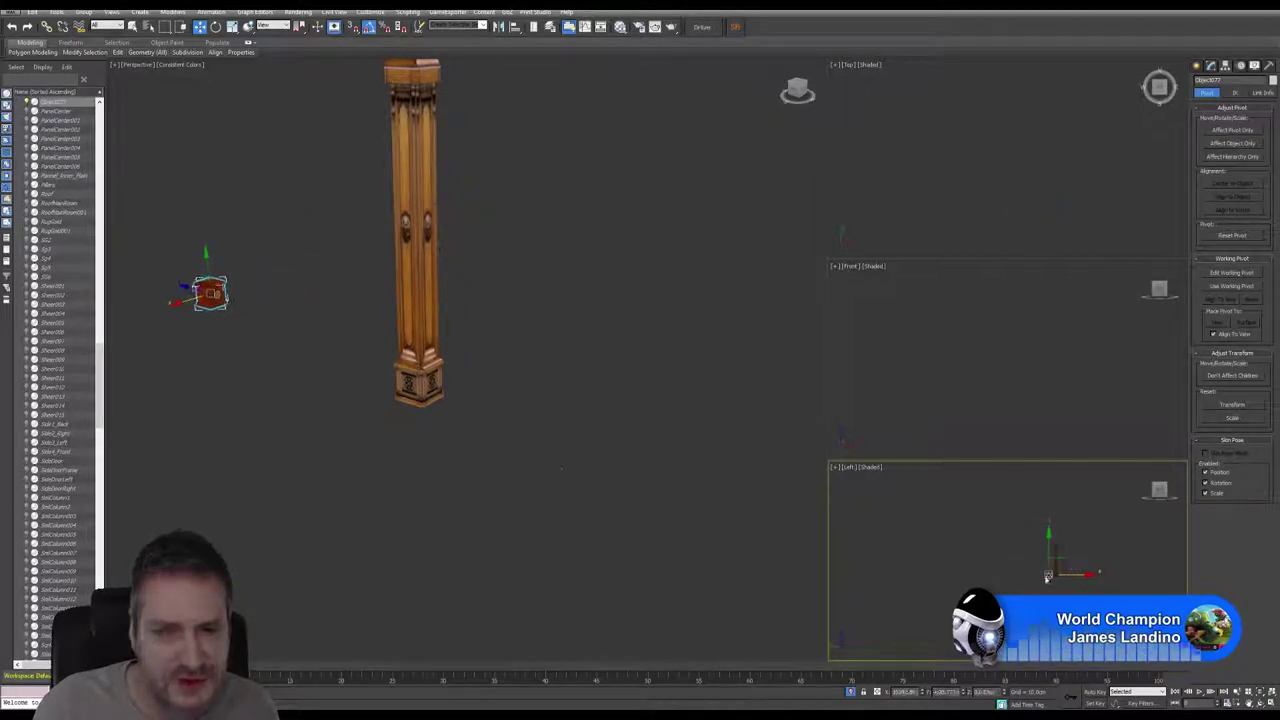
Step: Move the corner block in the top view until it sits directly beside the post
right_click(909, 169)
scroll(1073, 231, down, 2)
middle_drag(1011, 182, 975, 93)
scroll(995, 160, up, 3)
drag(949, 175, 1039, 193)
middle_drag(467, 369, 524, 374)
Step: Compare the corner block's size and shape with the post's base in the front view and in perspective
right_click(1032, 337)
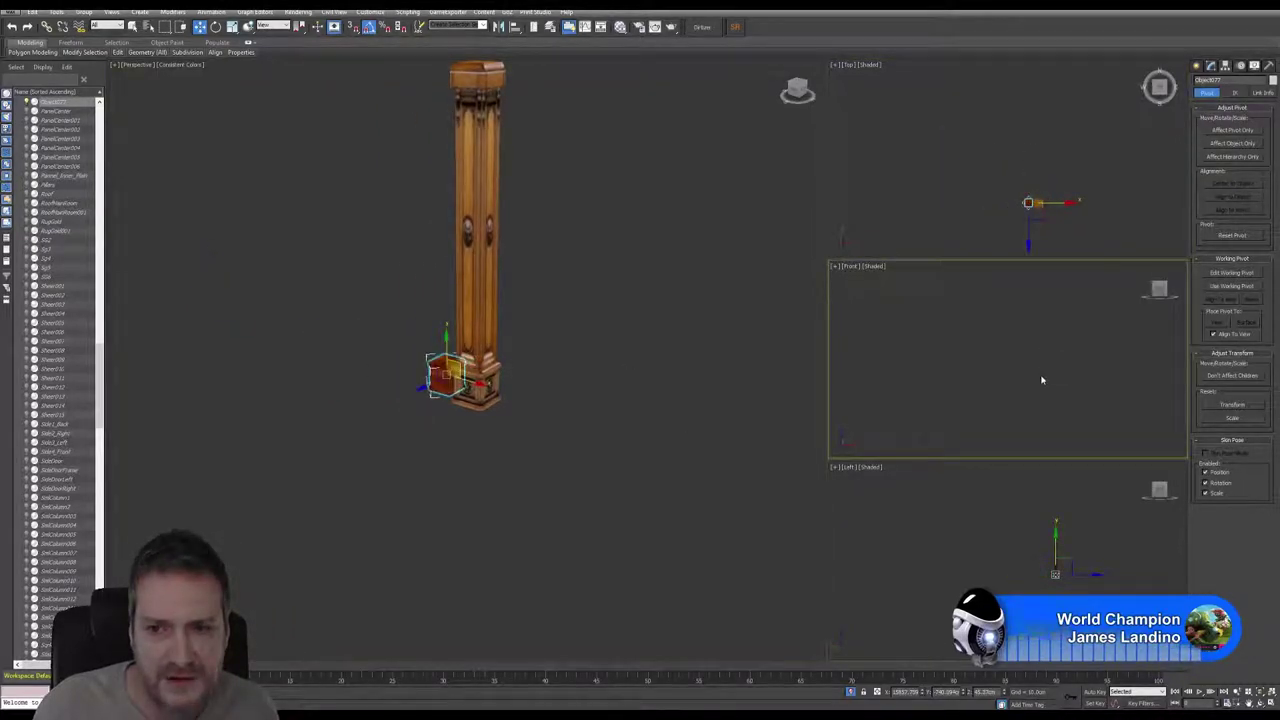
click(1260, 692)
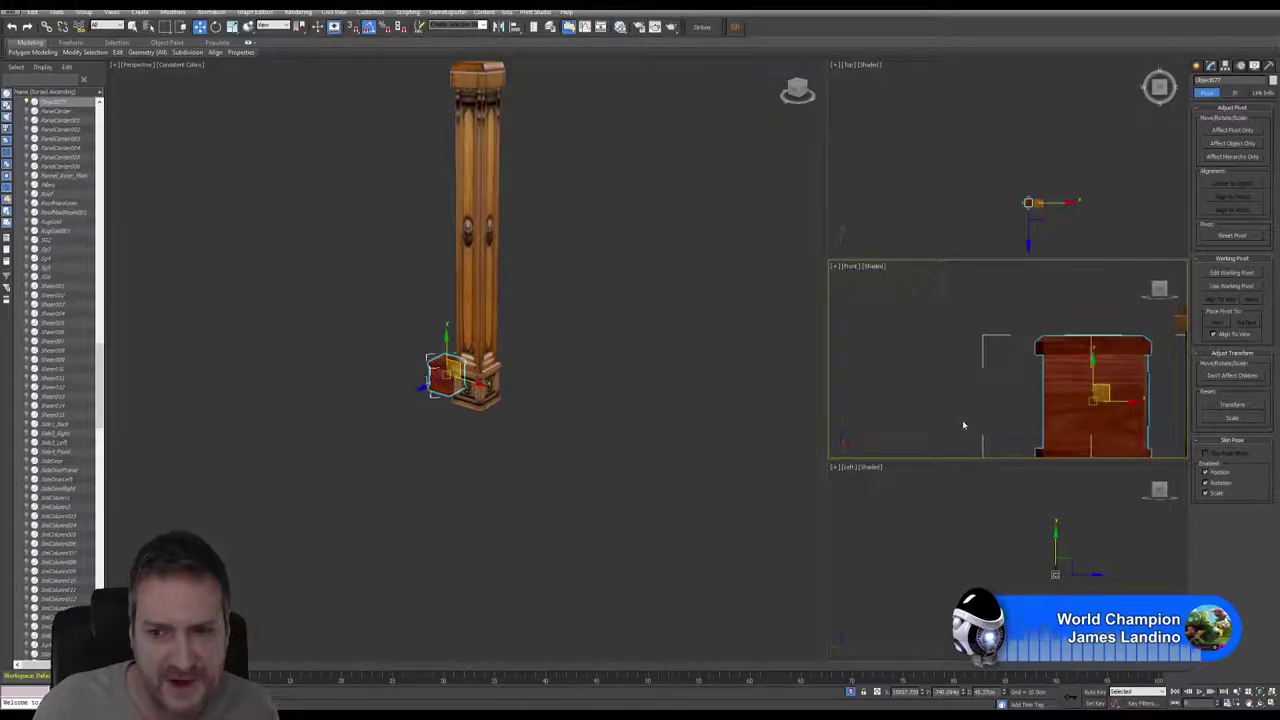
middle_drag(963, 395, 922, 378)
scroll(922, 378, down, 4)
middle_drag(1130, 355, 1072, 362)
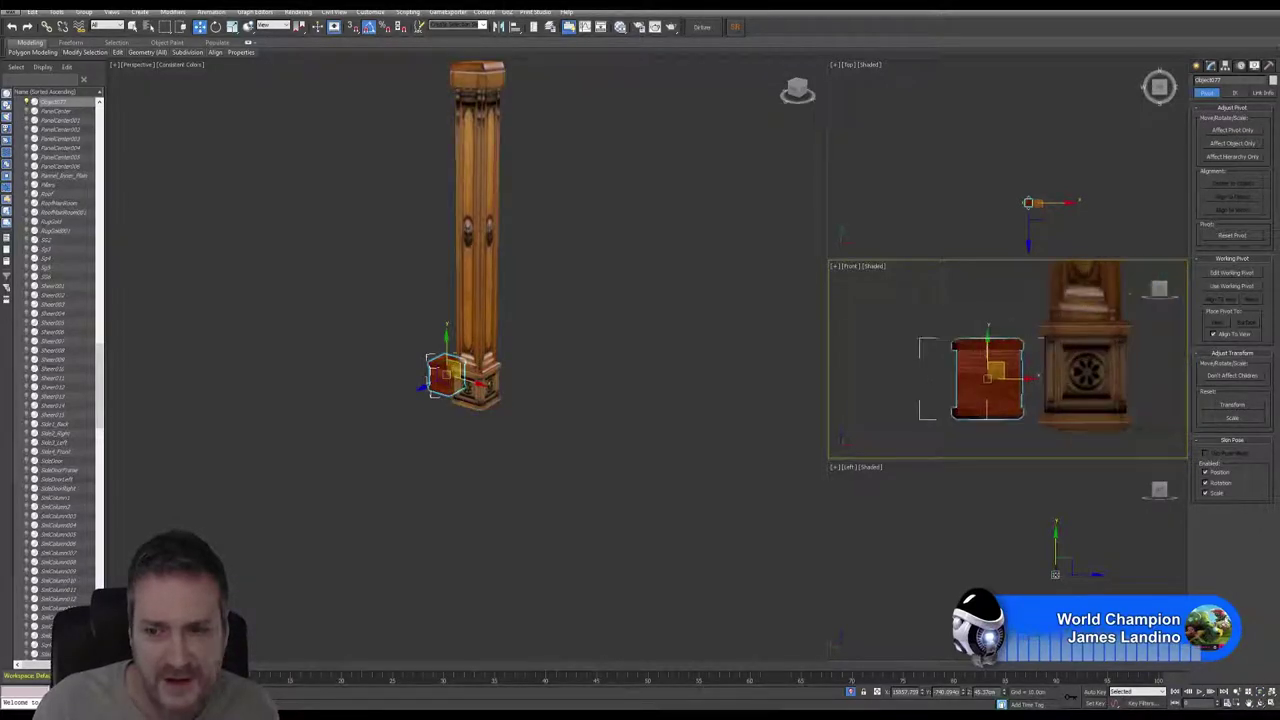
key(alt+w)
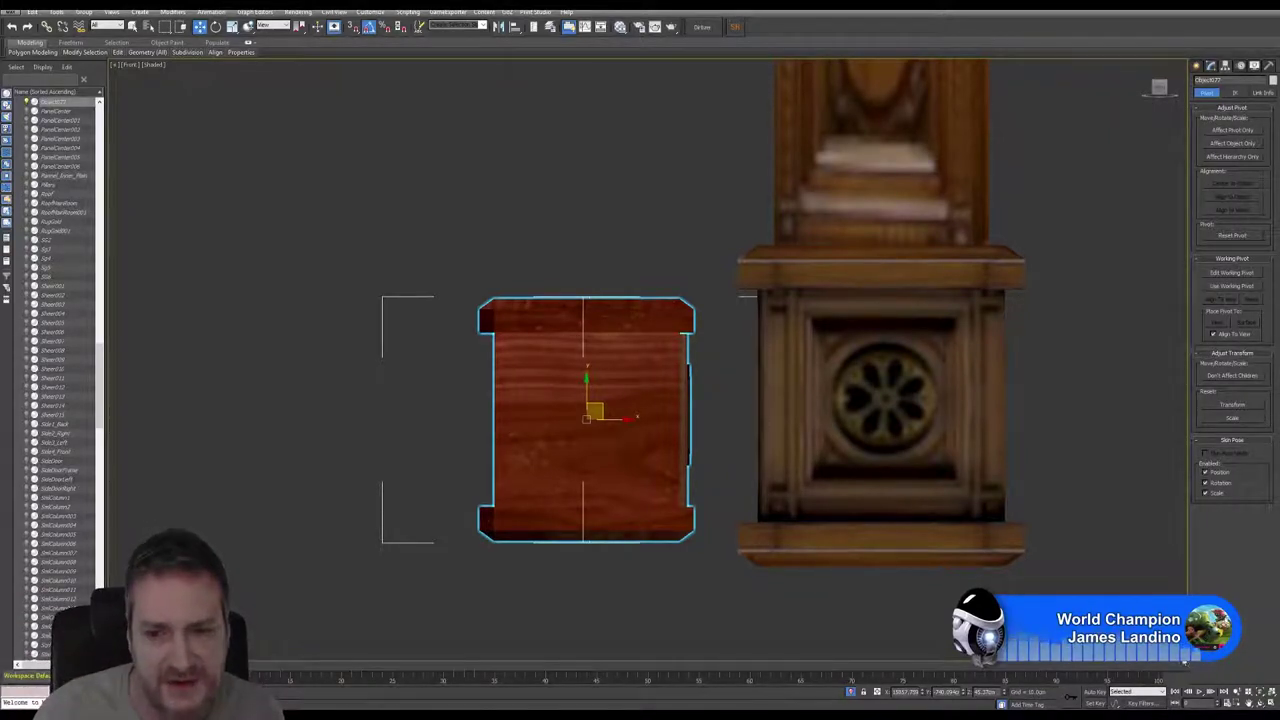
key(alt+w)
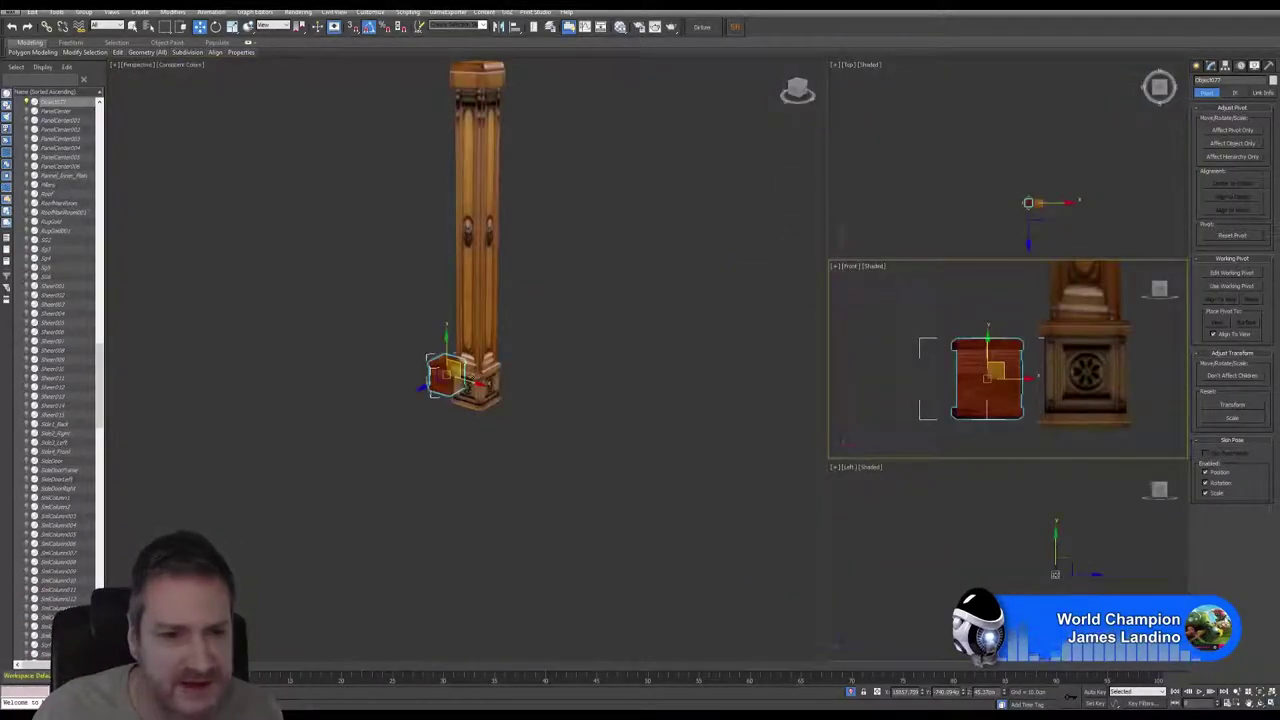
scroll(566, 337, up, 5)
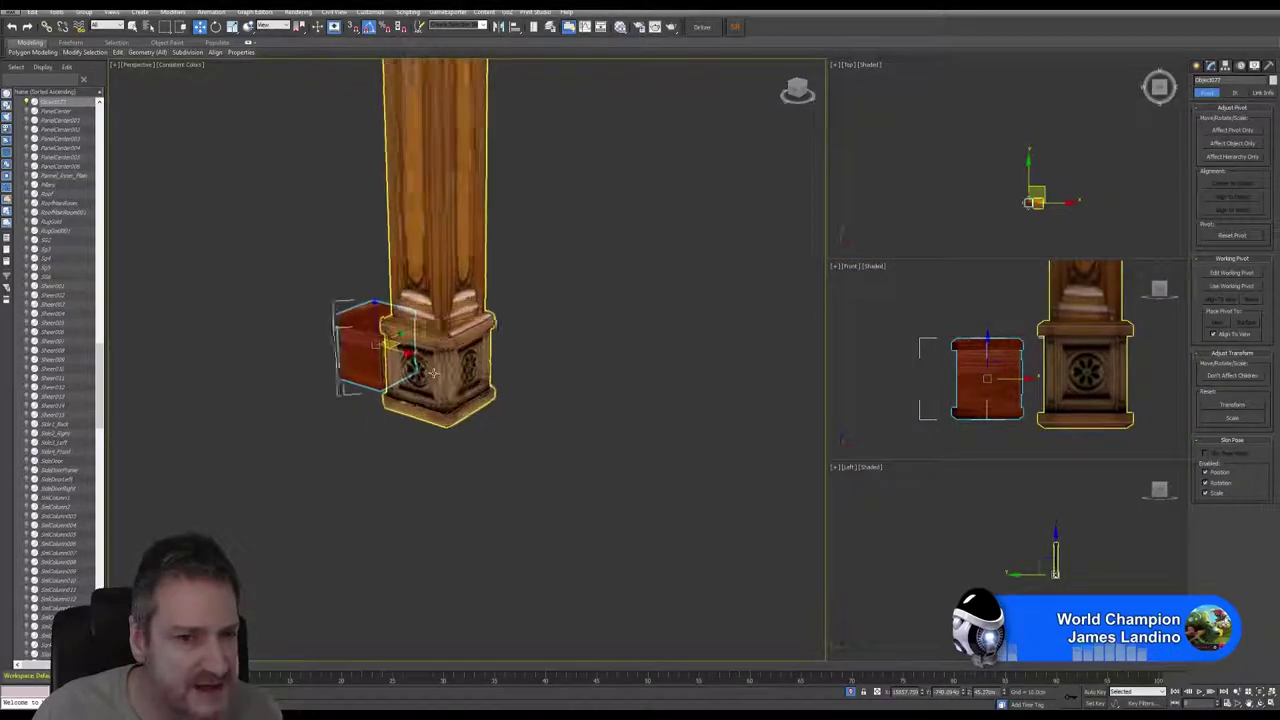
scroll(433, 373, up, 2)
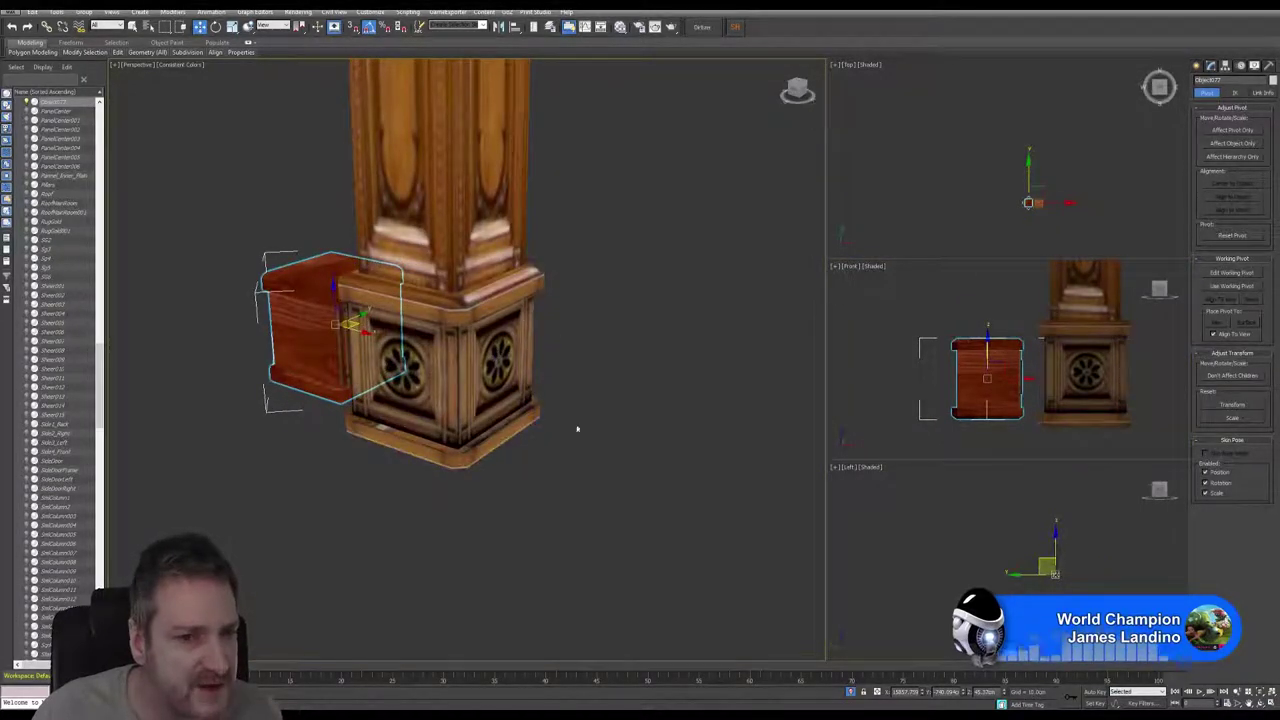
alt+middle_drag(505, 376, 502, 372)
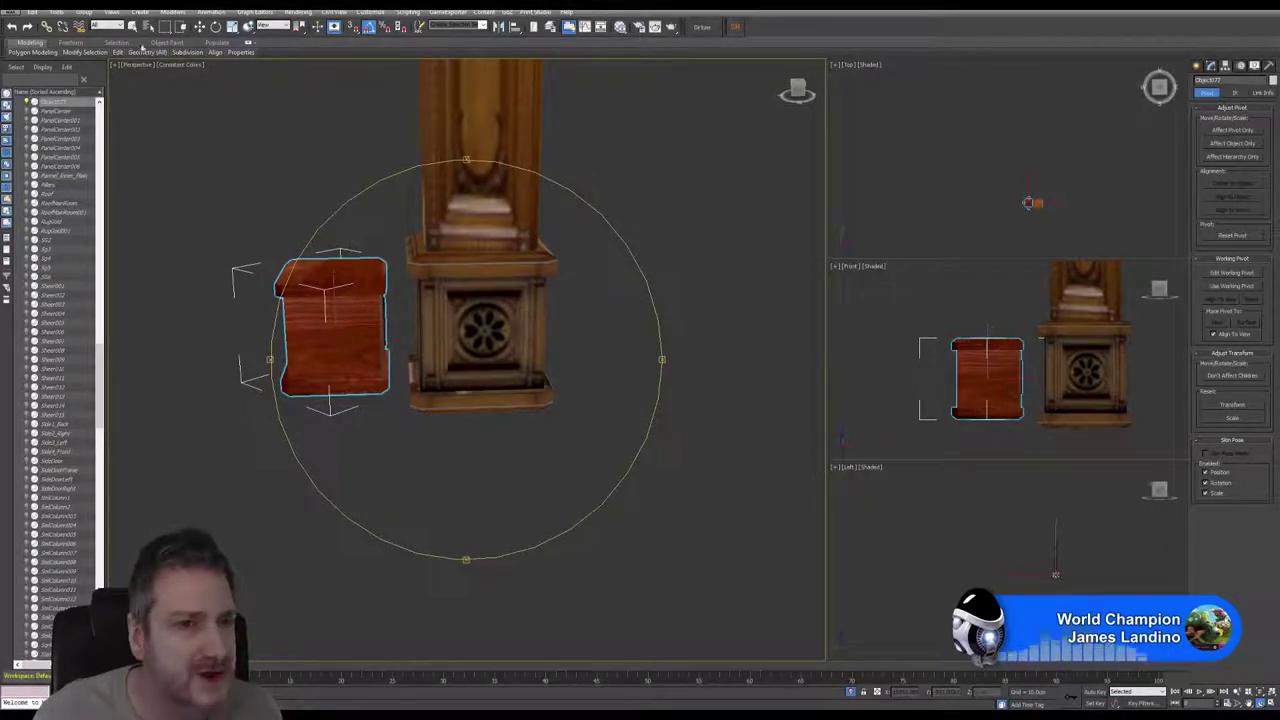
Step: Move the corner block along the X axis in the front view to widen its gap from the post
click(58, 12)
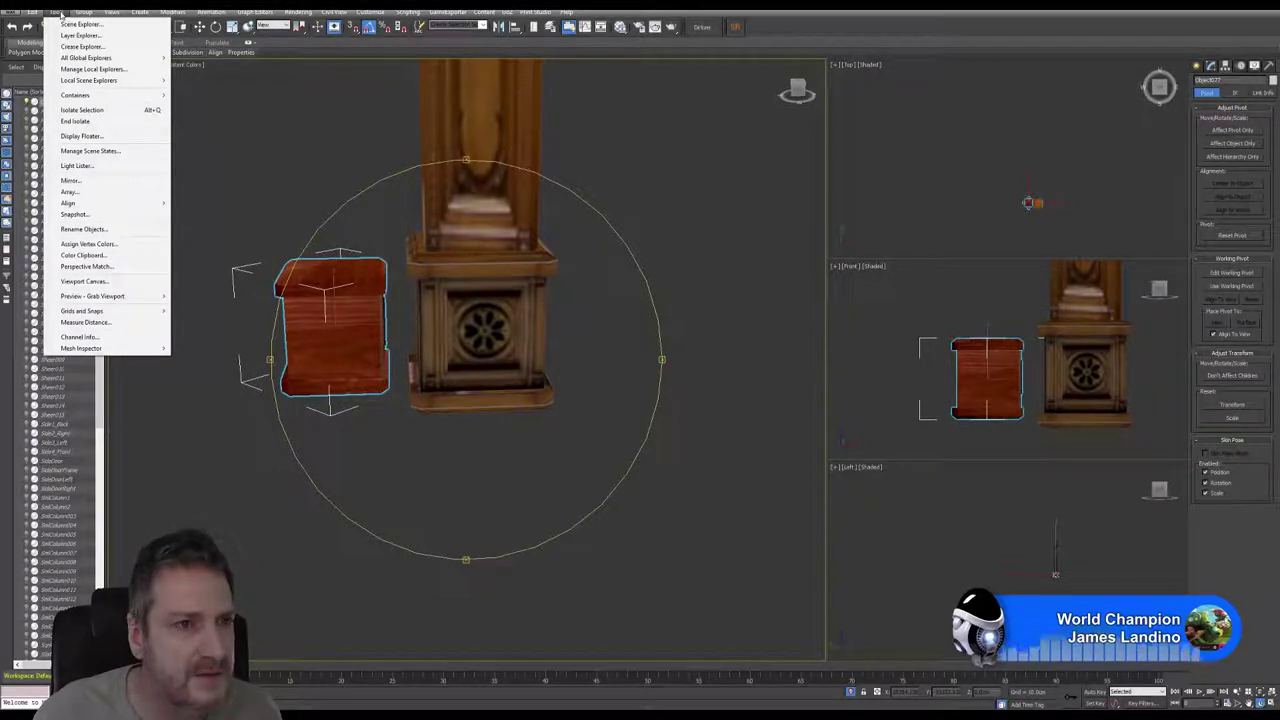
click(62, 12)
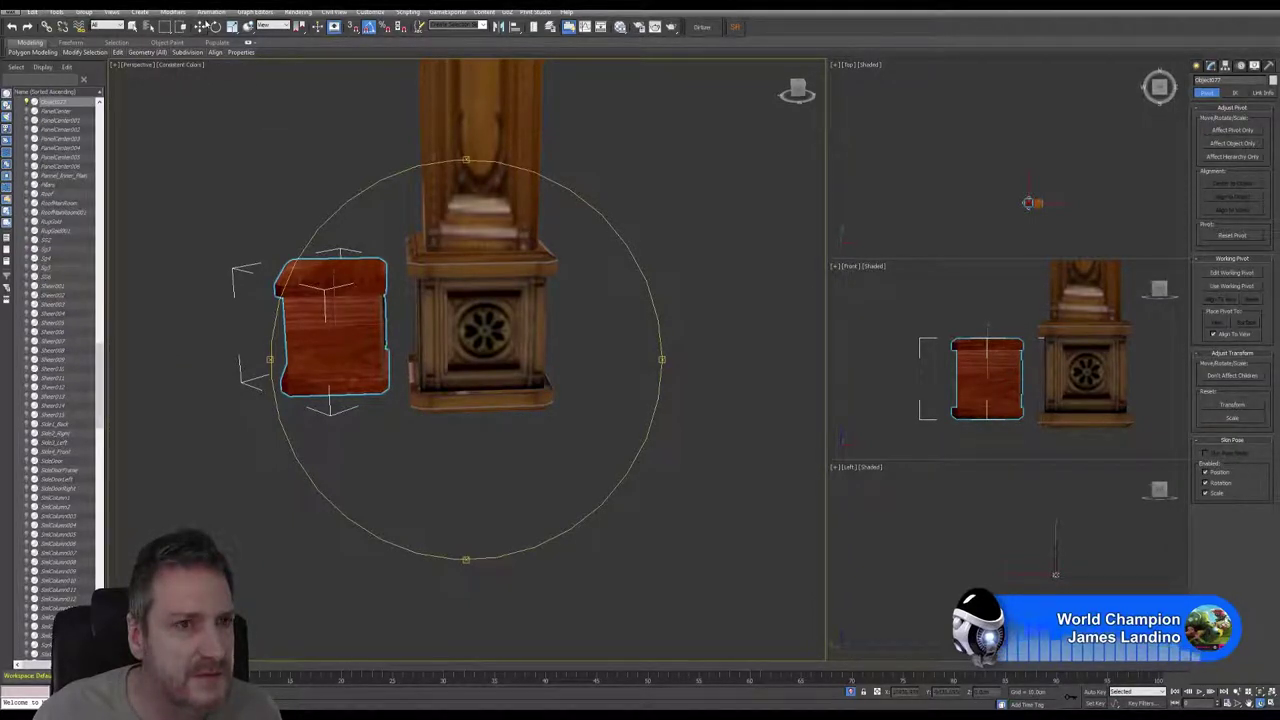
click(201, 26)
middle_drag(964, 304, 939, 304)
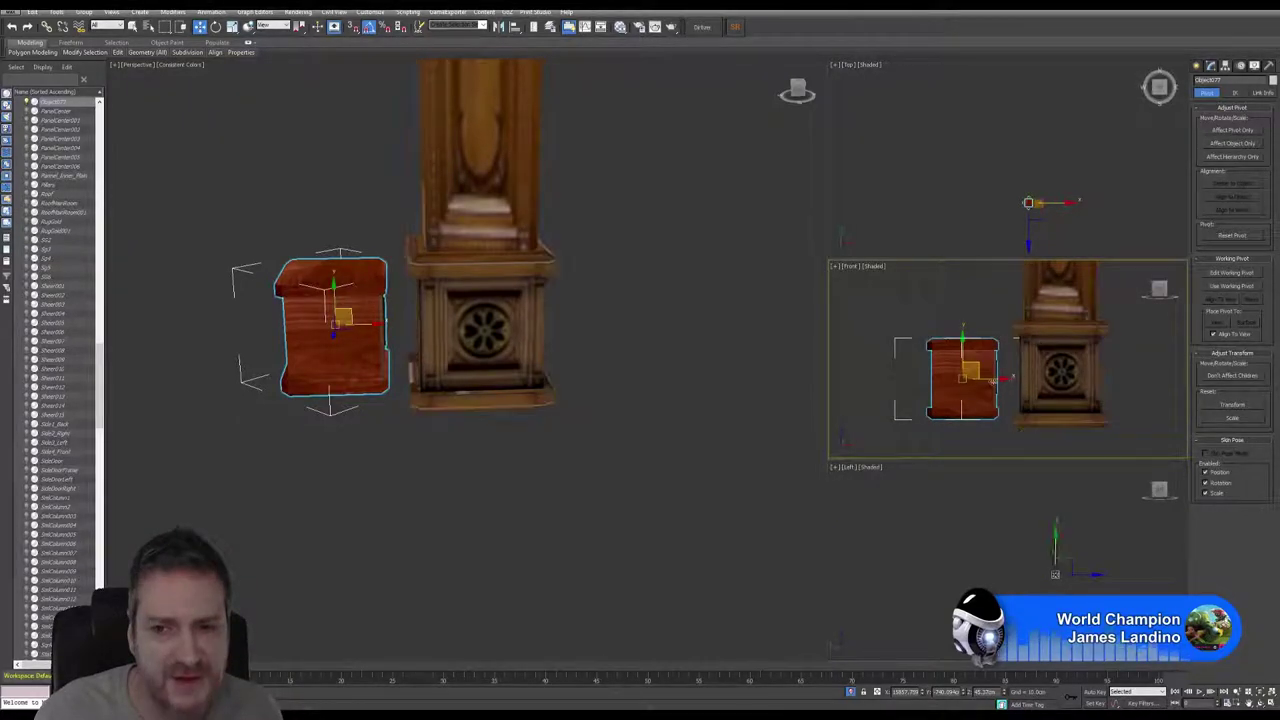
drag(1013, 377, 932, 380)
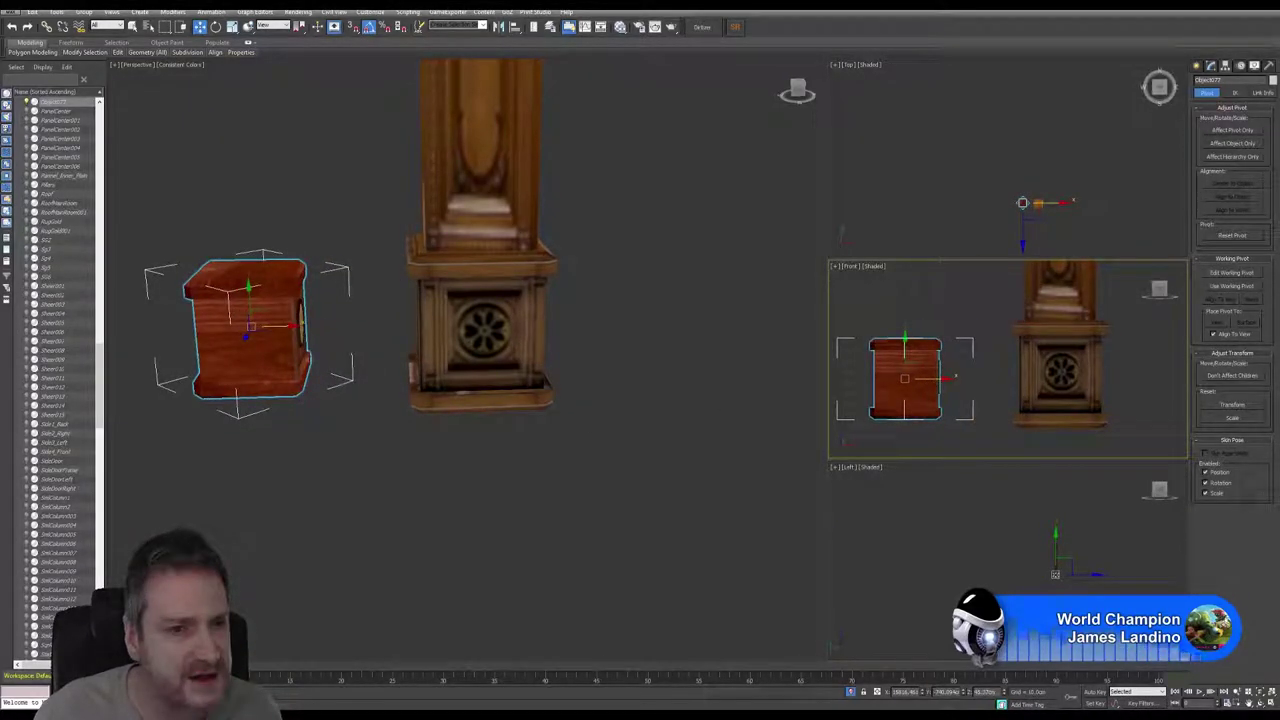
Step: Frame the corner block in perspective and orbit around it to view its rosette face
middle_drag(590, 429, 688, 461)
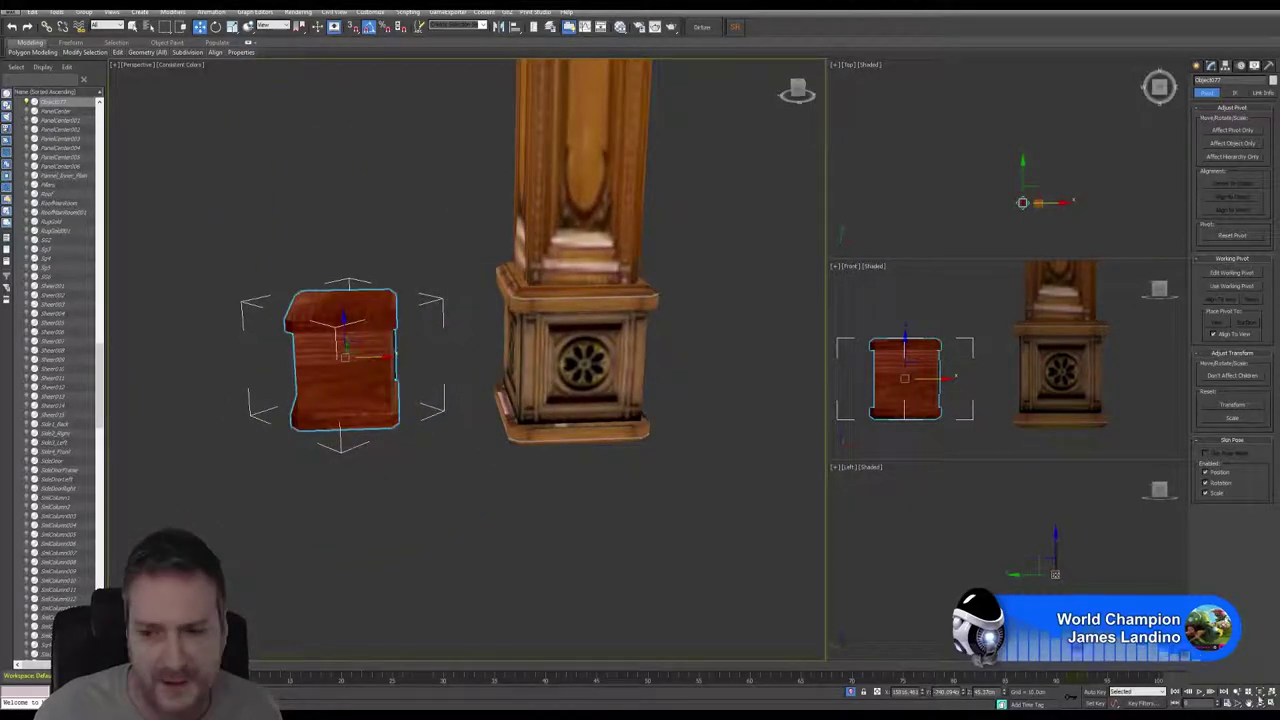
key(z)
key(e)
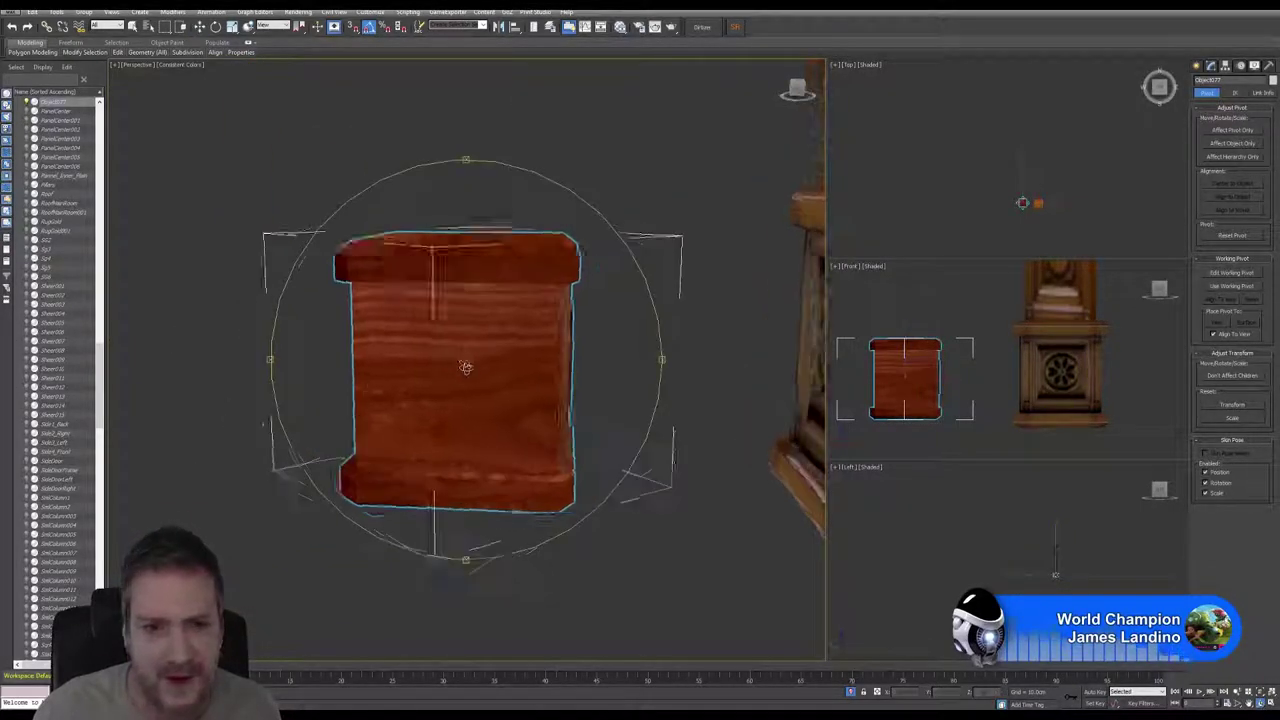
drag(465, 367, 434, 360)
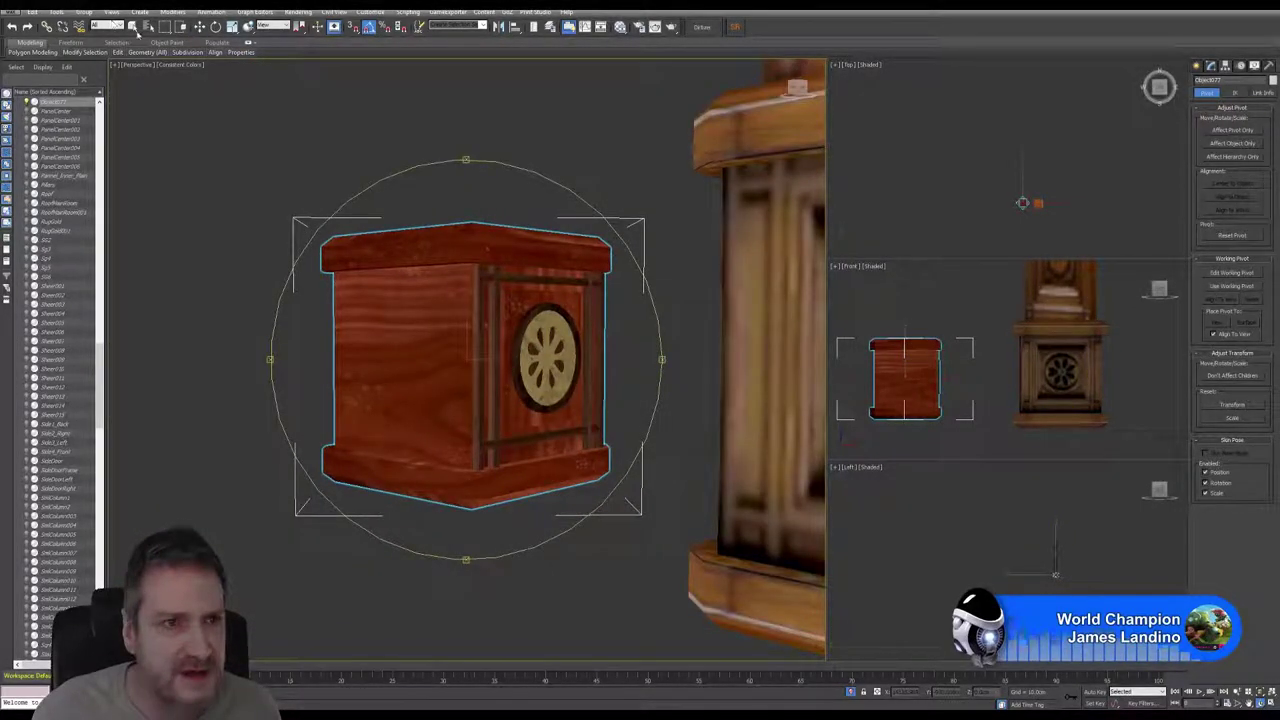
Step: Enter element editing on the corner block, clear the element selection and examine the rosette and wooden trim closely
click(133, 27)
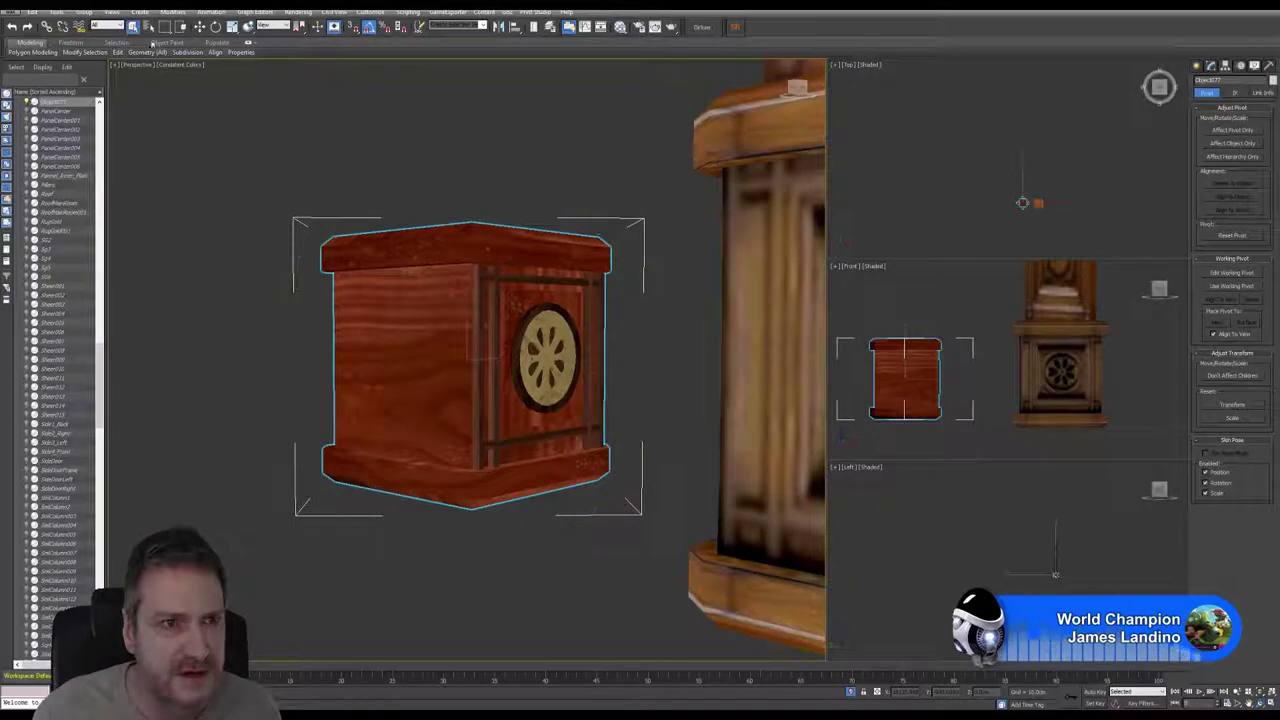
click(1210, 67)
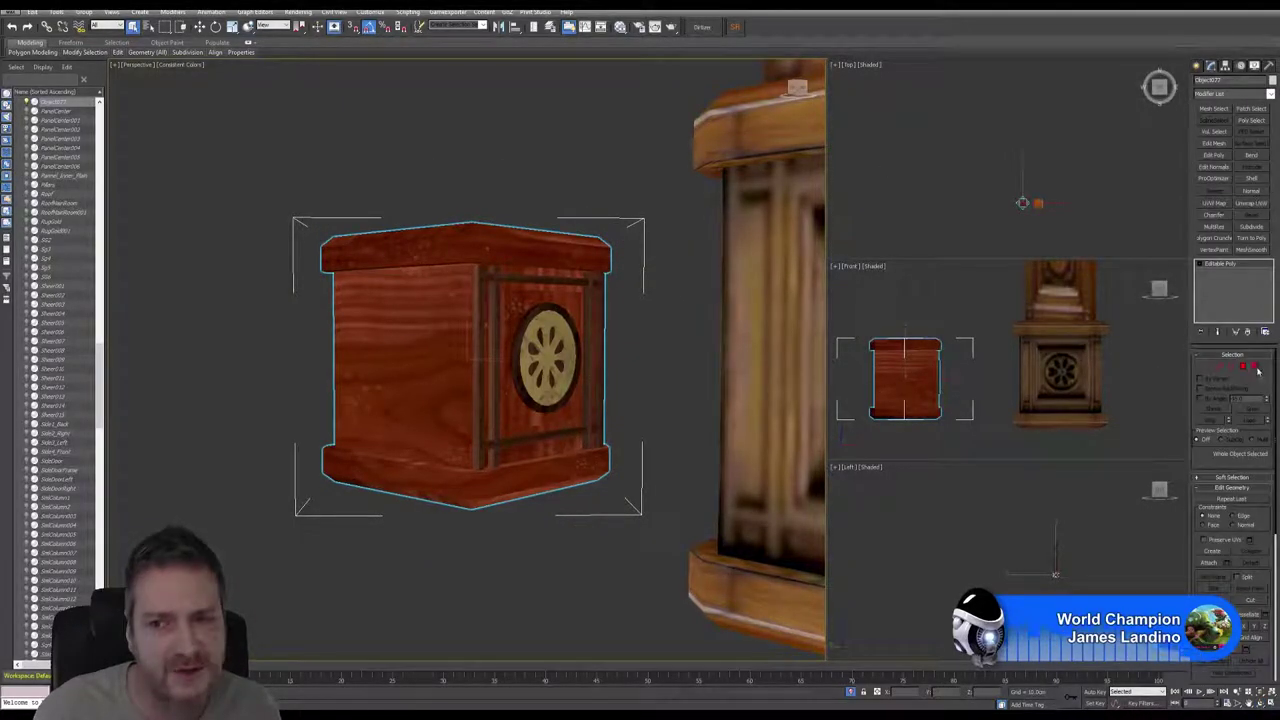
click(1255, 367)
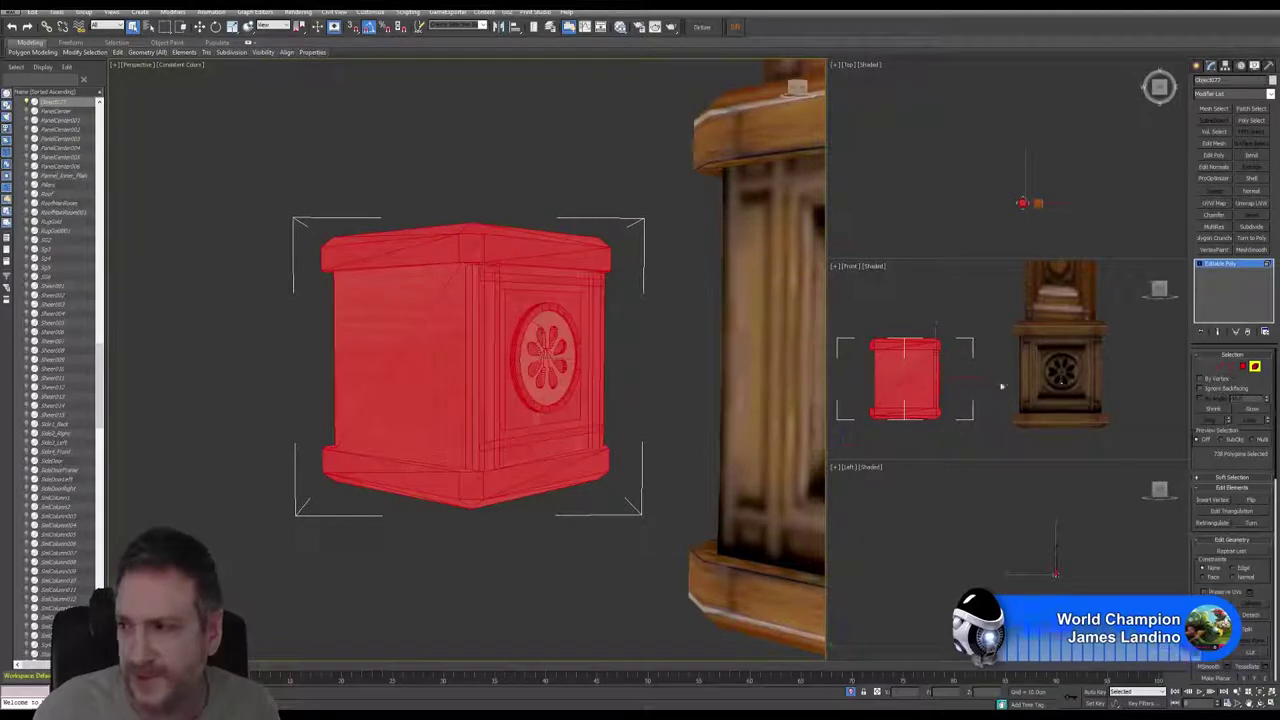
click(566, 549)
scroll(569, 388, up, 5)
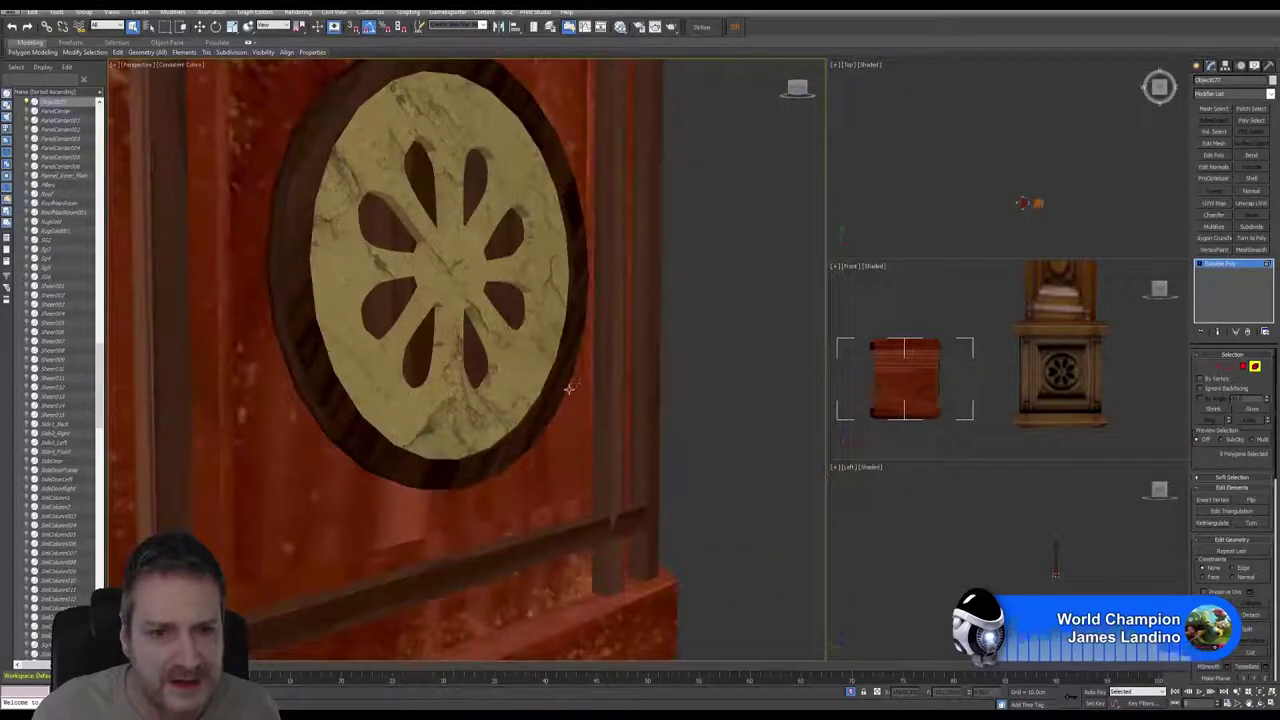
scroll(569, 388, down, 5)
scroll(502, 311, up, 4)
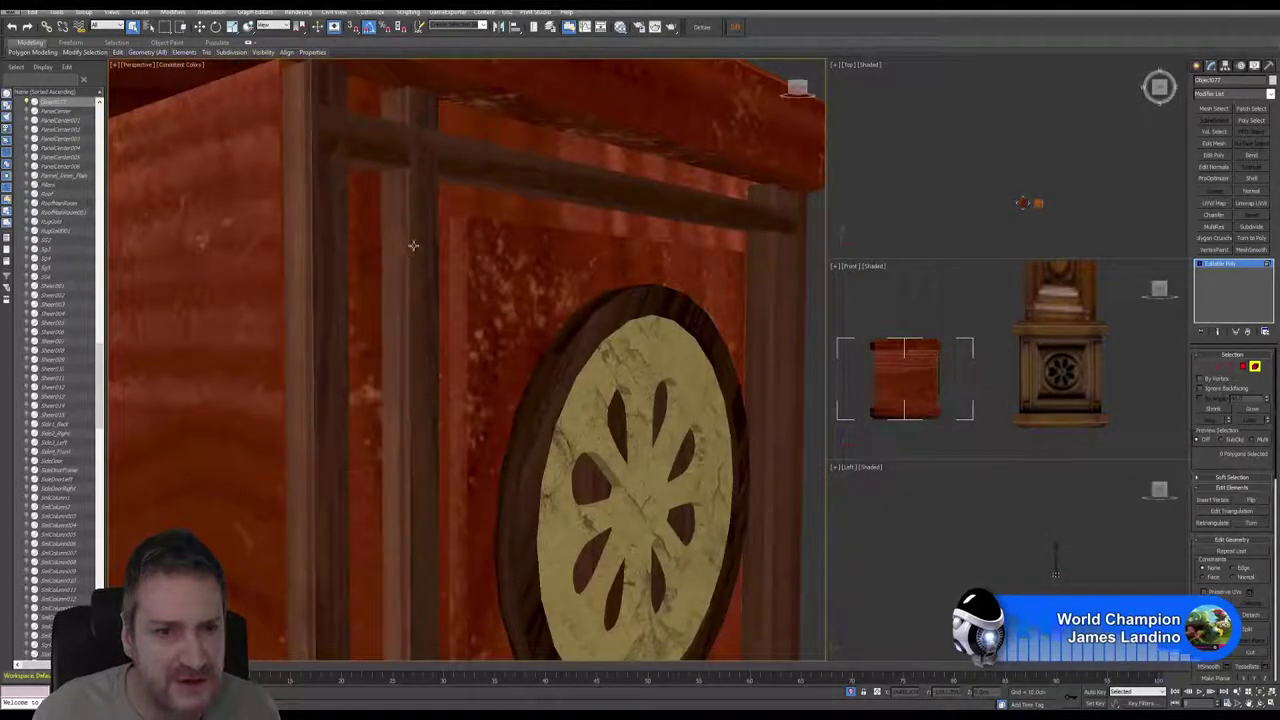
Step: Select the vertical and horizontal wooden trim elements together with the rosette's ring and face on the corner block
click(413, 245)
ctrl+click(317, 250)
ctrl+click(454, 150)
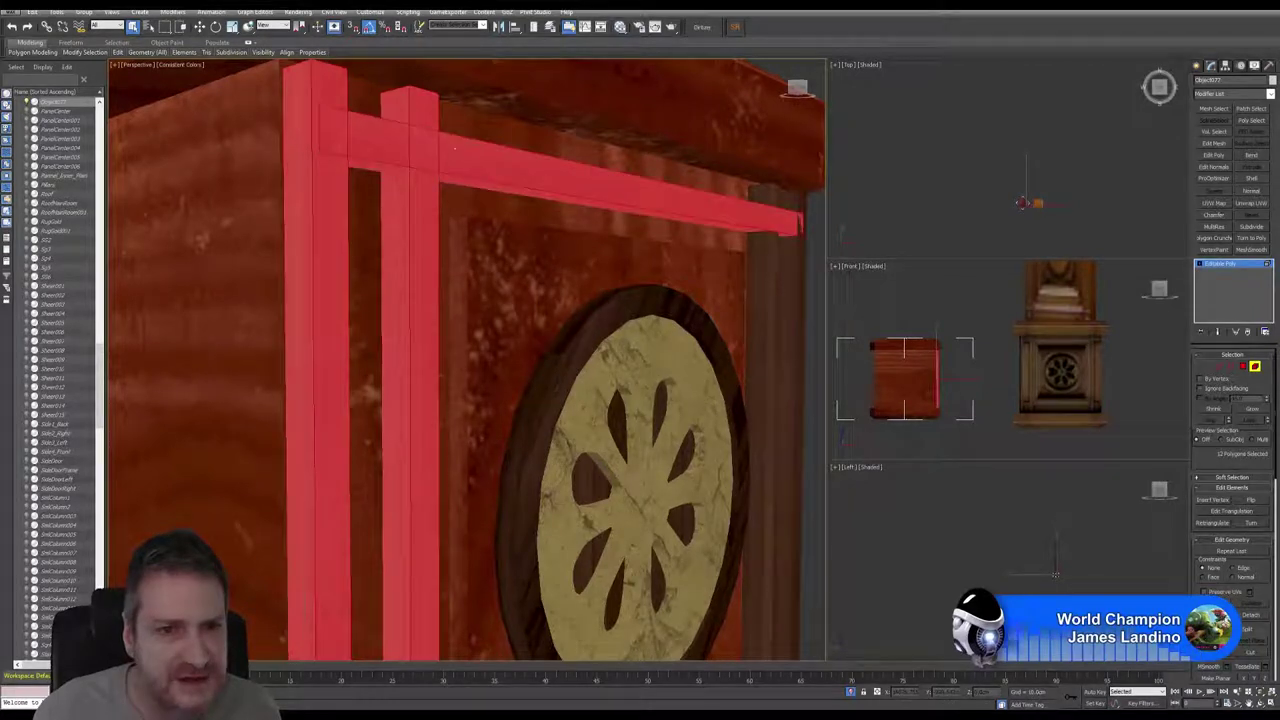
ctrl+click(770, 258)
ctrl+click(791, 272)
ctrl+click(700, 310)
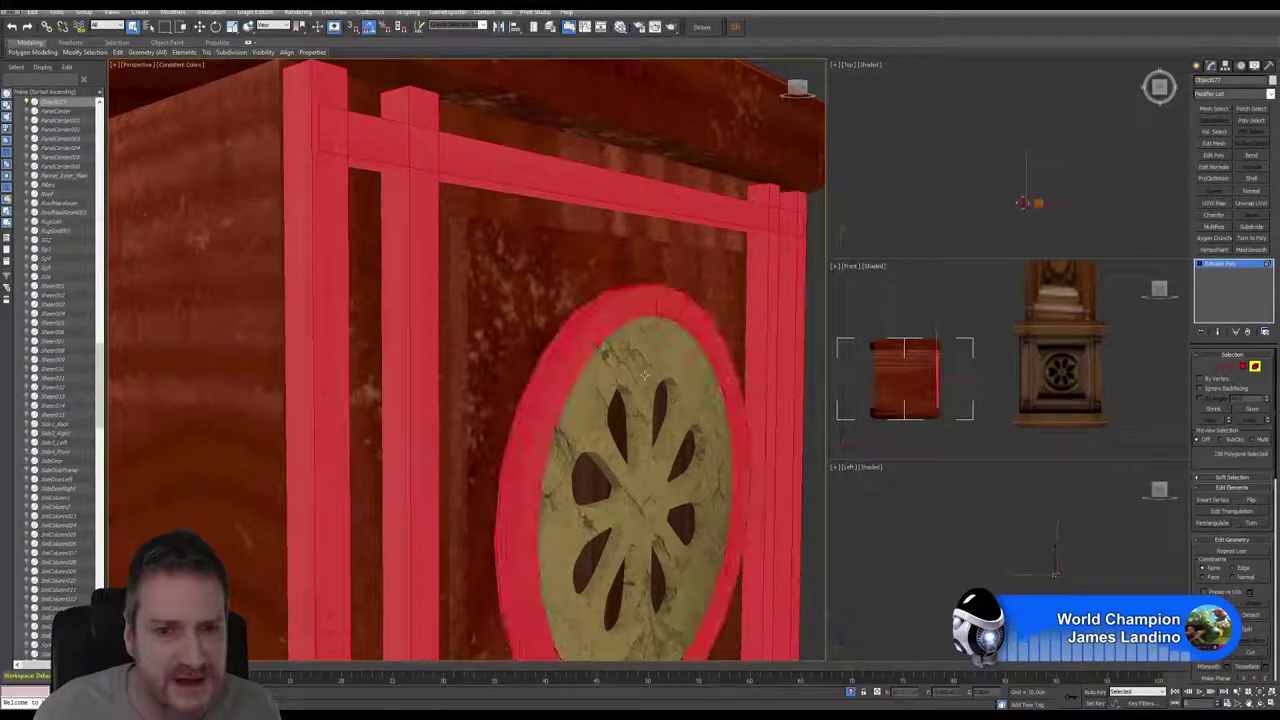
ctrl+click(645, 390)
ctrl+click(615, 424)
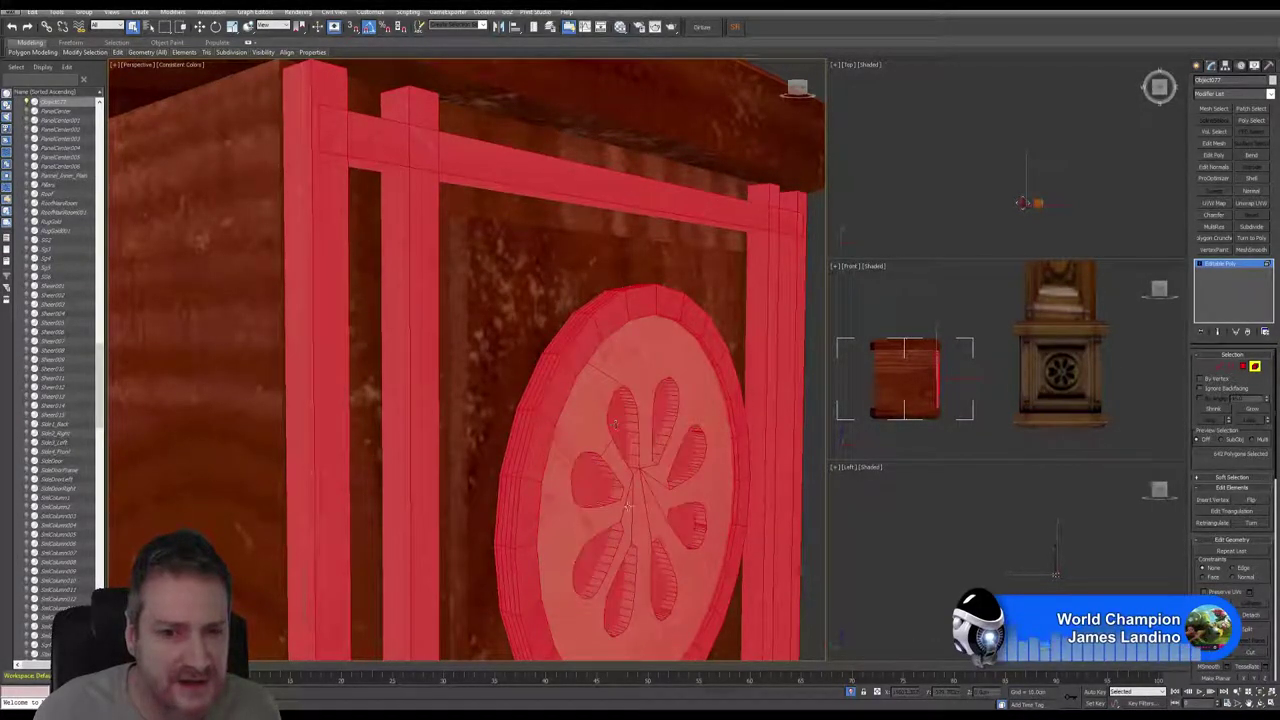
middle_drag(627, 516, 626, 488)
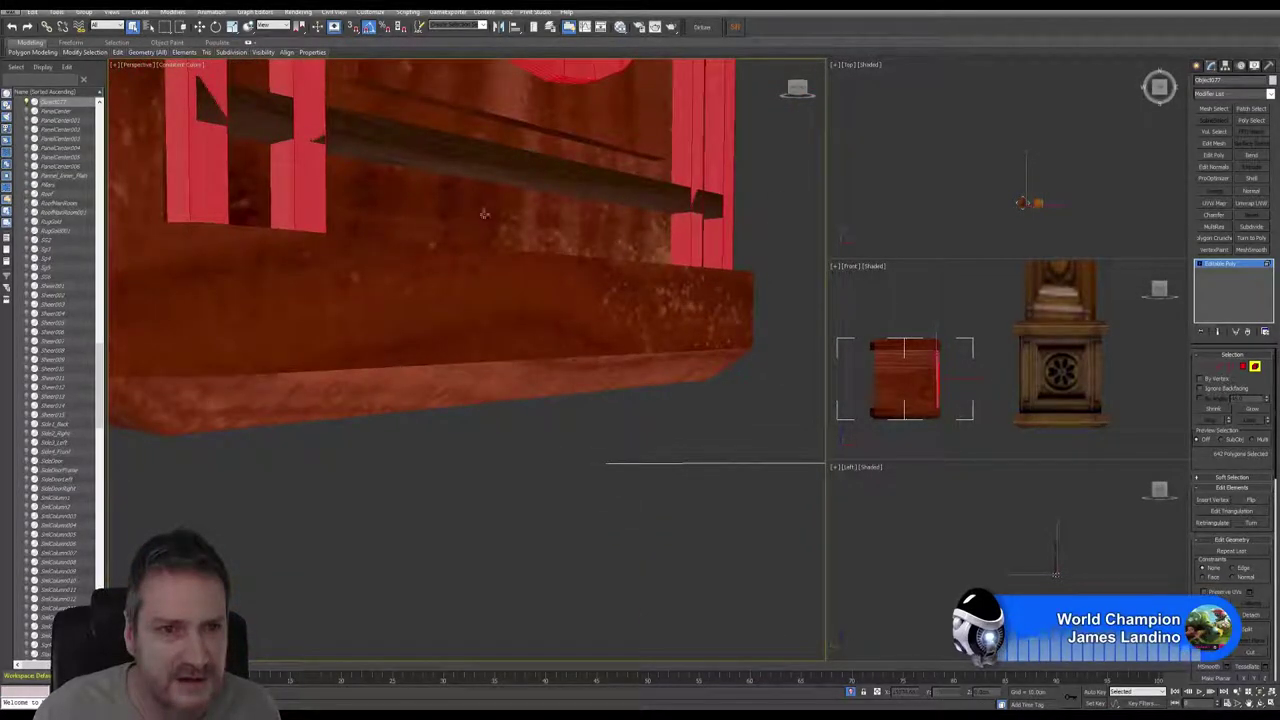
ctrl+click(489, 169)
Step: Detach the selected trim and rosette elements as a cloned object, leave element editing, and select the clone
scroll(502, 265, down, 5)
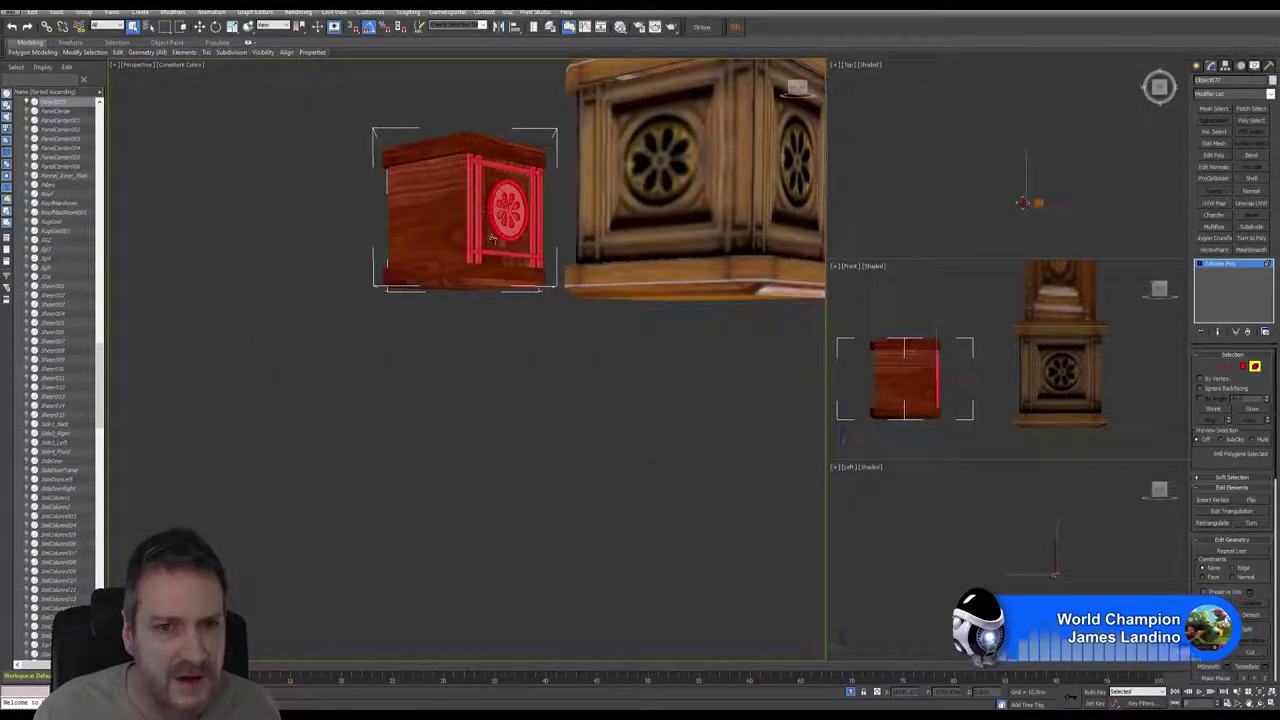
middle_drag(493, 237, 484, 270)
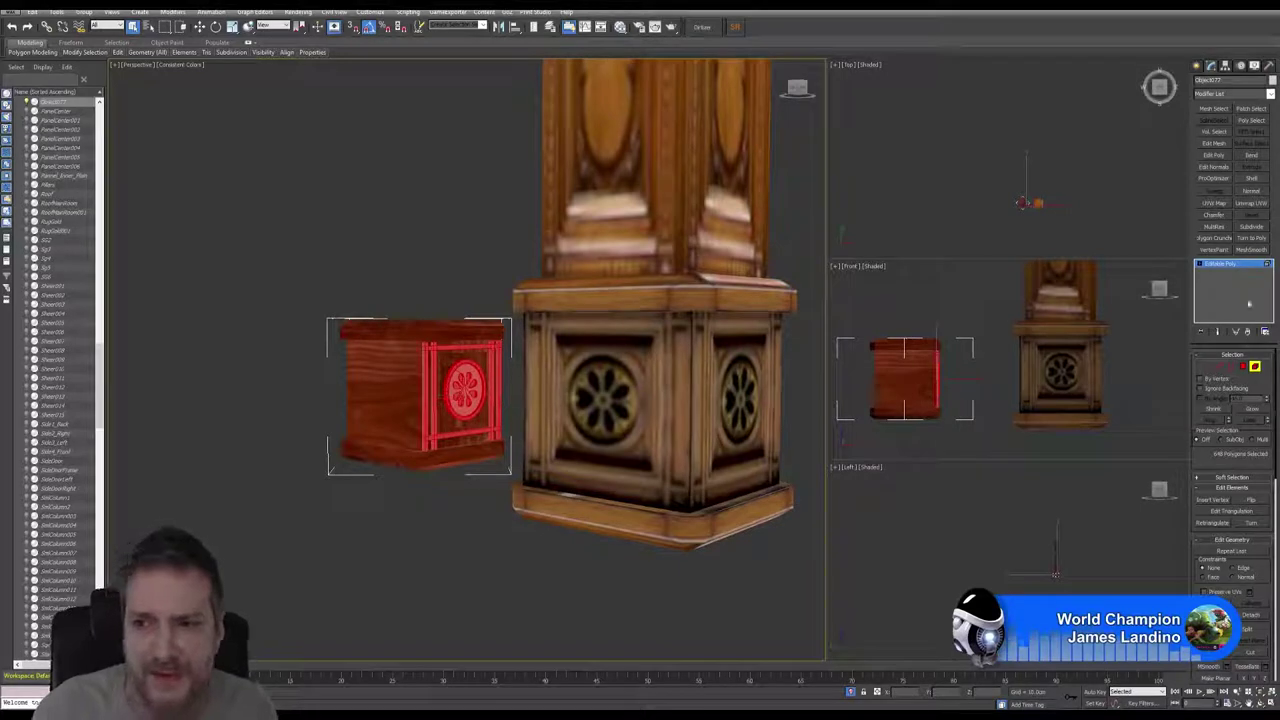
click(1252, 614)
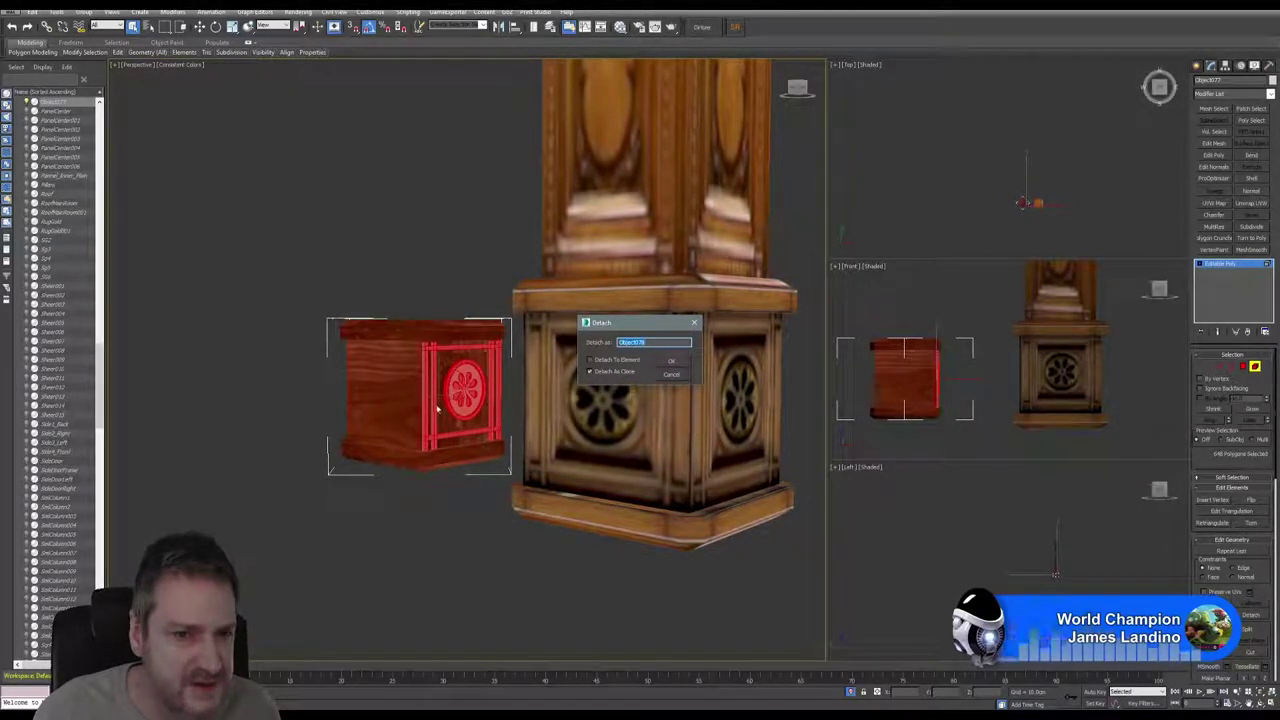
click(671, 361)
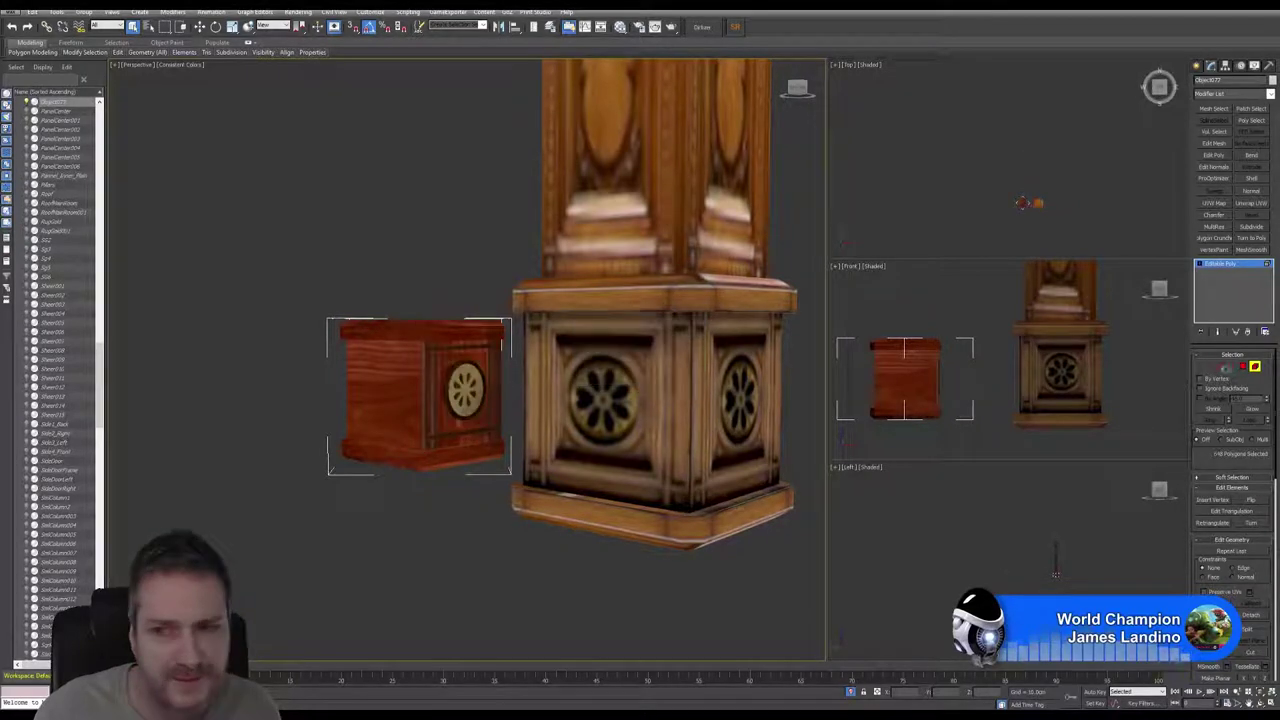
click(1255, 368)
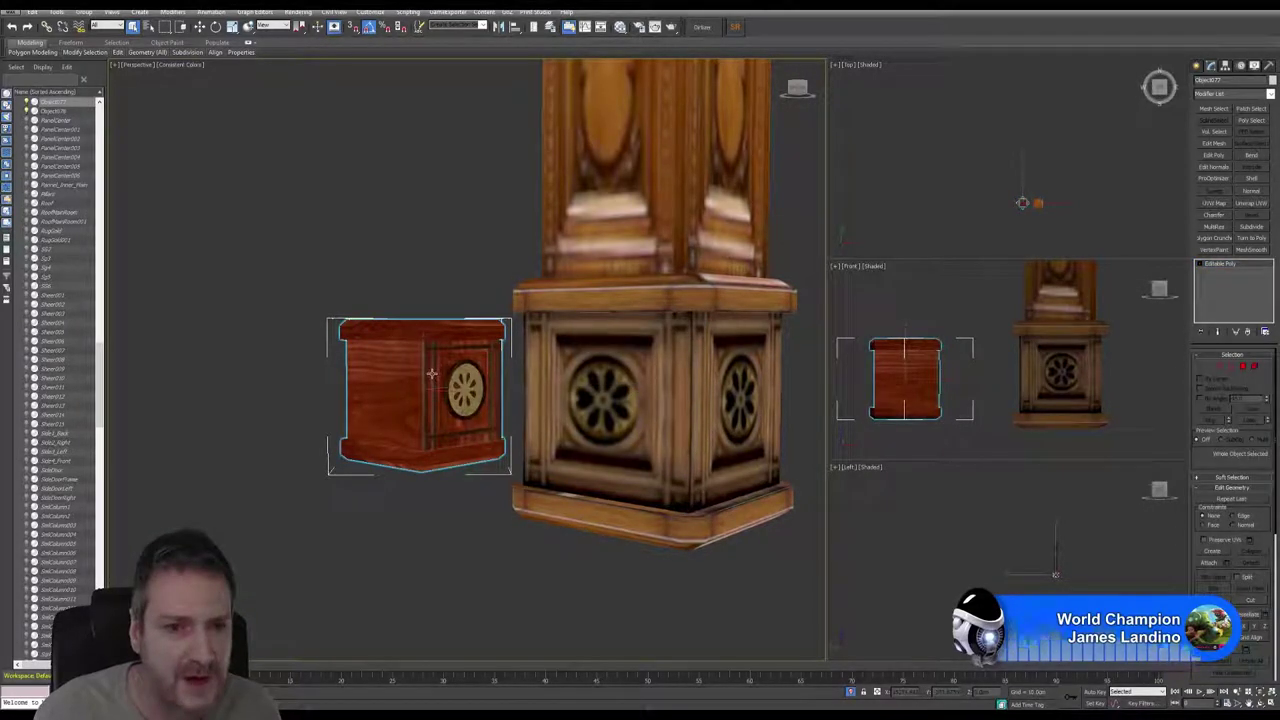
click(438, 366)
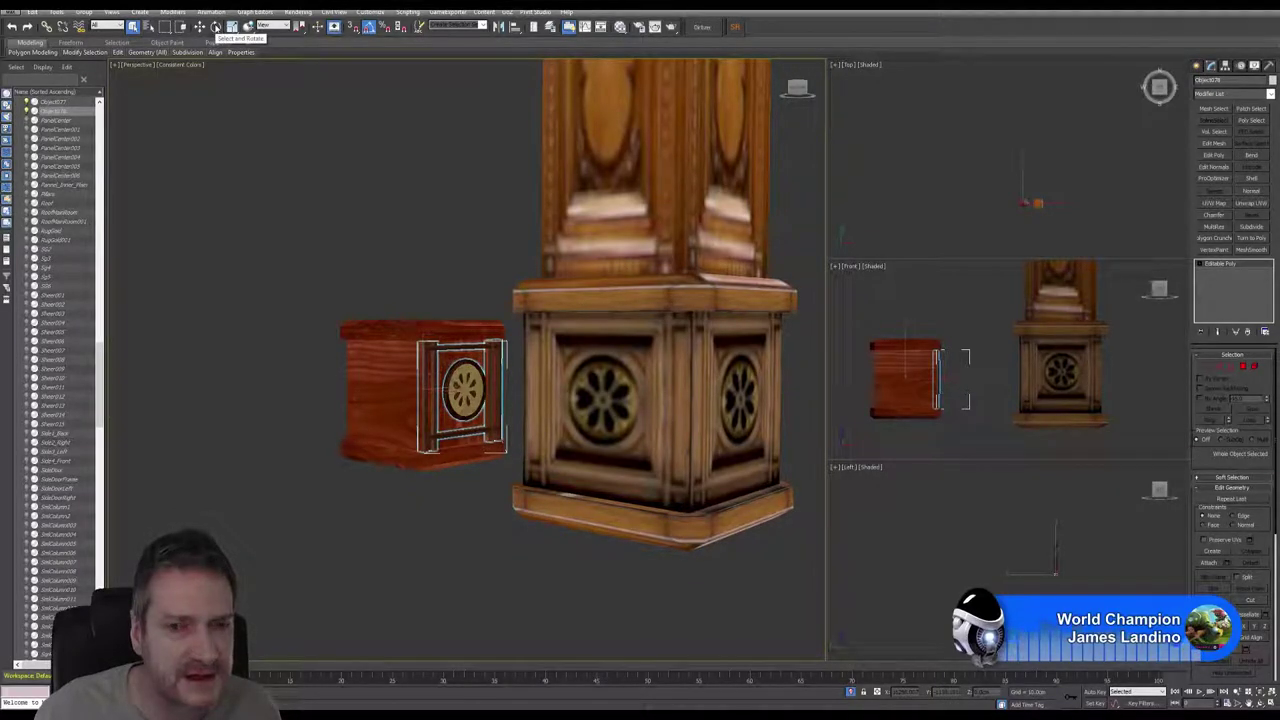
Step: Center the trim clone's pivot to the object, working in the maximized top view
right_click(996, 172)
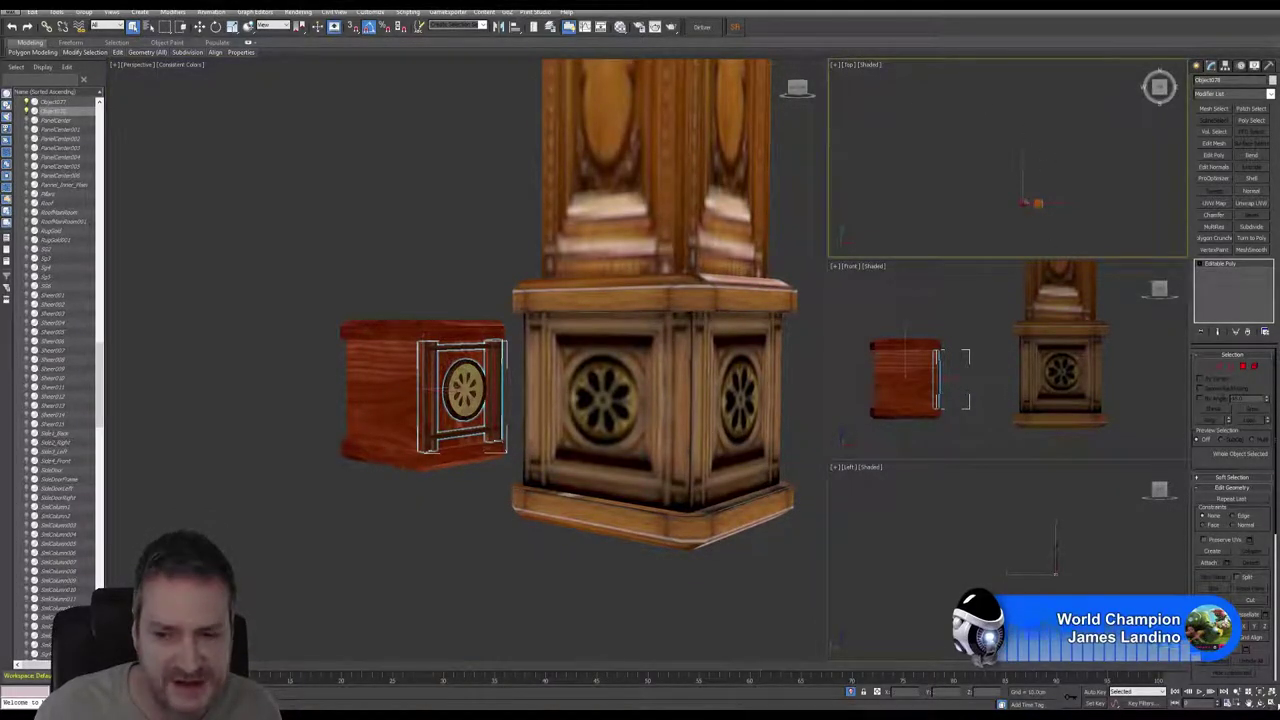
click(1272, 703)
middle_drag(699, 437, 639, 334)
scroll(640, 415, up, 5)
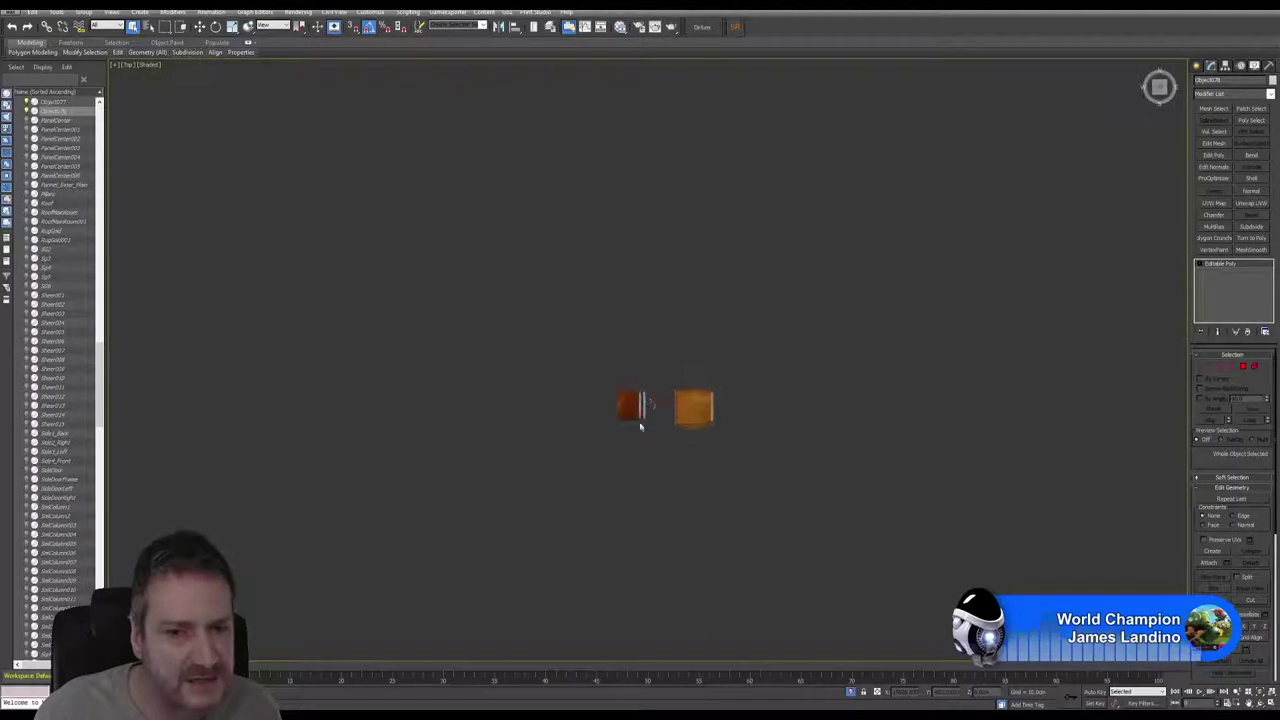
scroll(641, 410, up, 5)
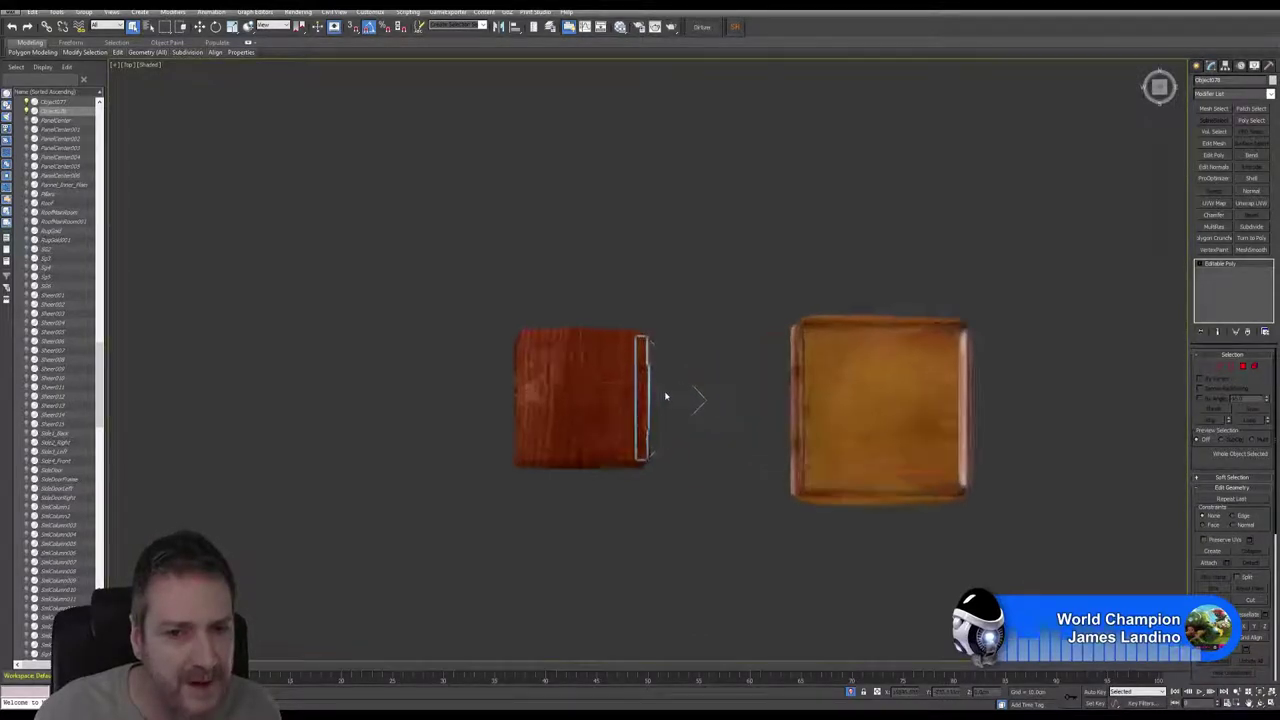
click(1225, 65)
click(1232, 130)
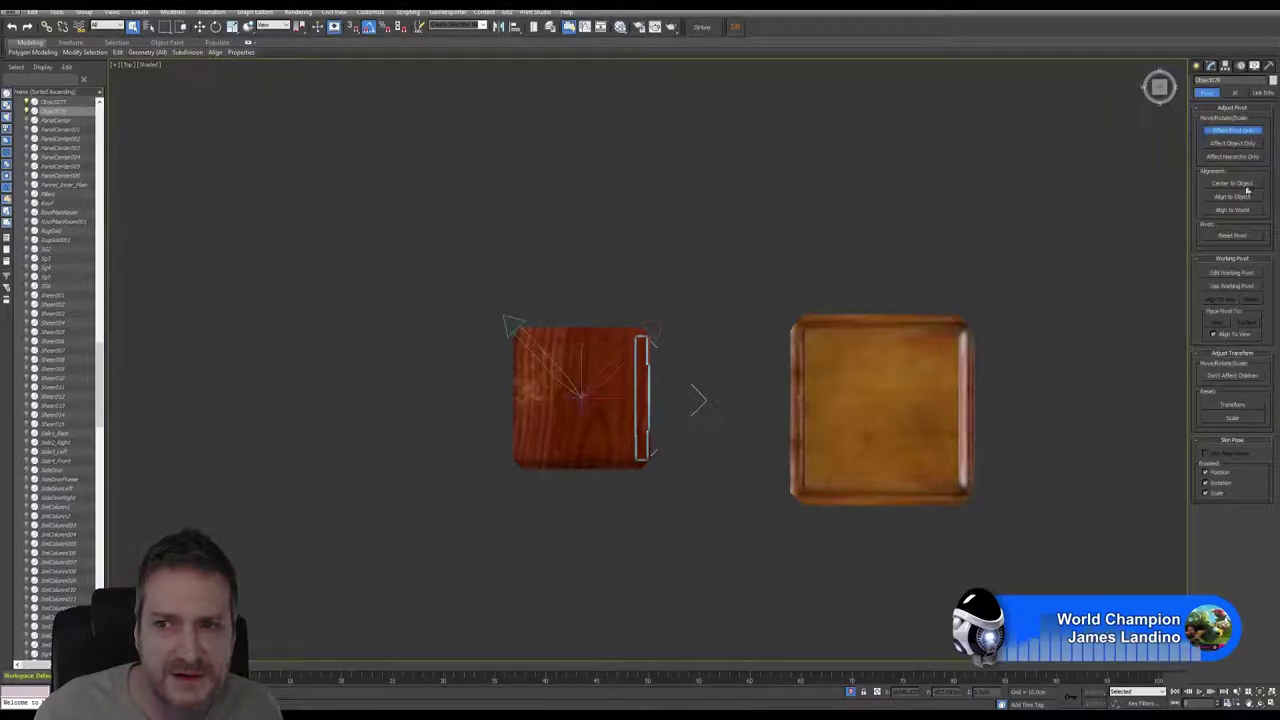
click(1232, 130)
Step: Rotate the trim clone to face the opposite way and move it along X to the corner block's opposite side
click(216, 27)
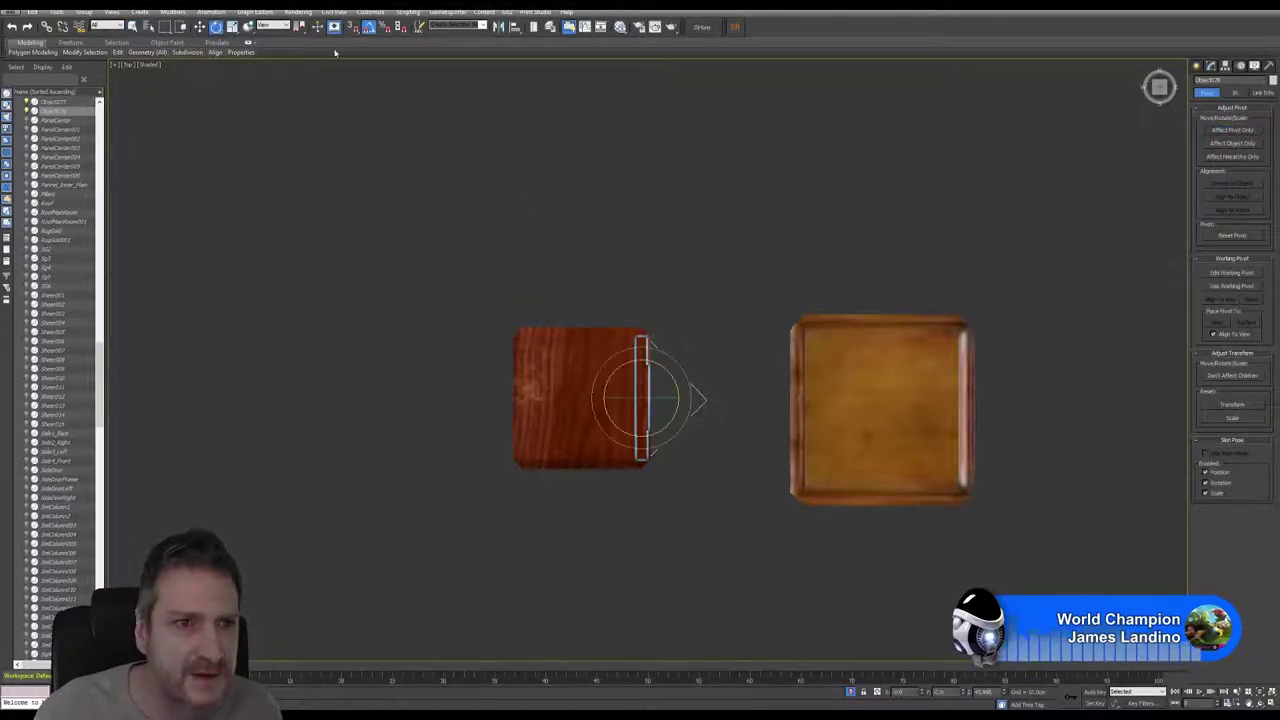
drag(662, 370, 737, 422)
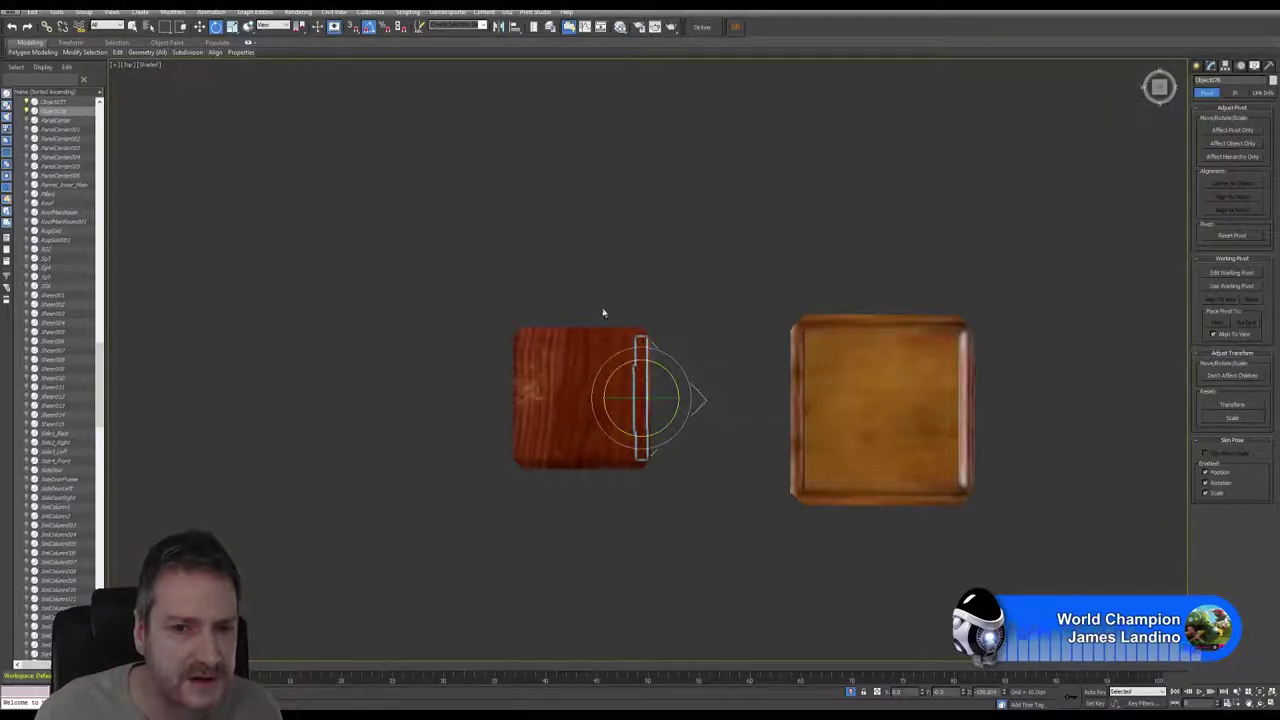
key(w)
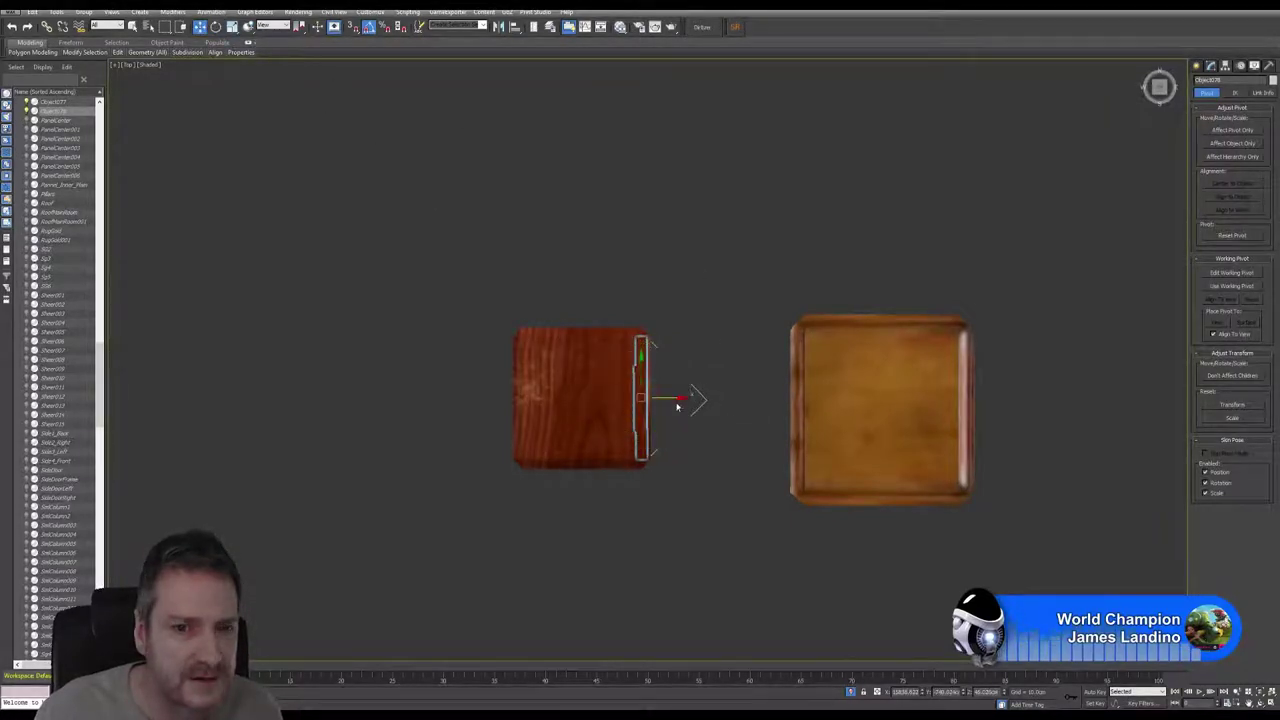
drag(698, 400, 462, 395)
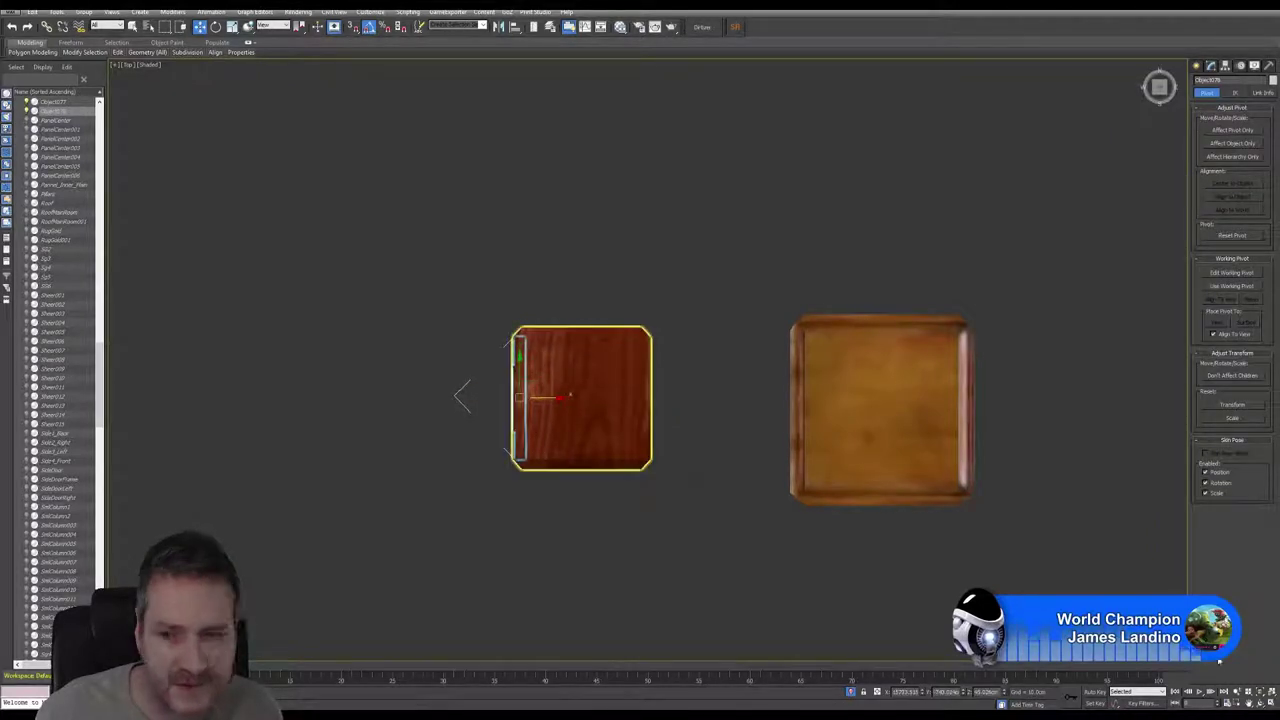
key(alt+w)
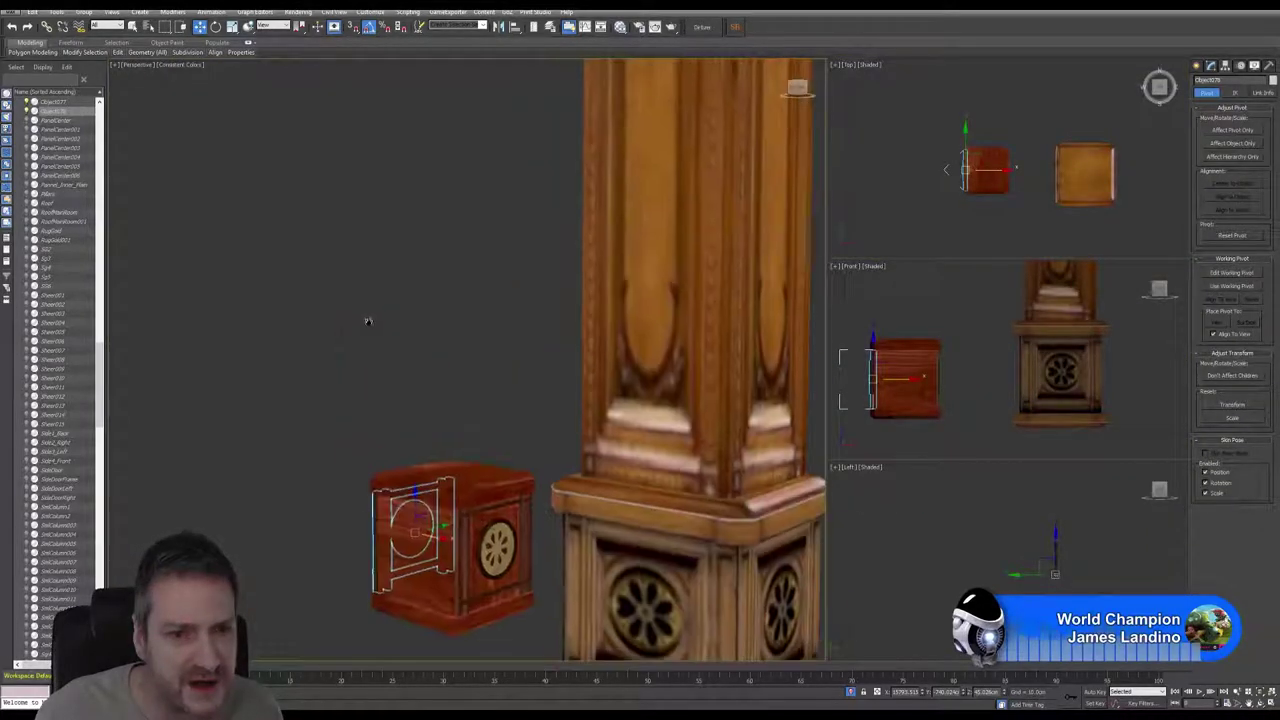
Step: Adjust the trim clone's depth along X in perspective so it sits against the block's opposite face
scroll(370, 320, up, 3)
scroll(368, 300, down, 2)
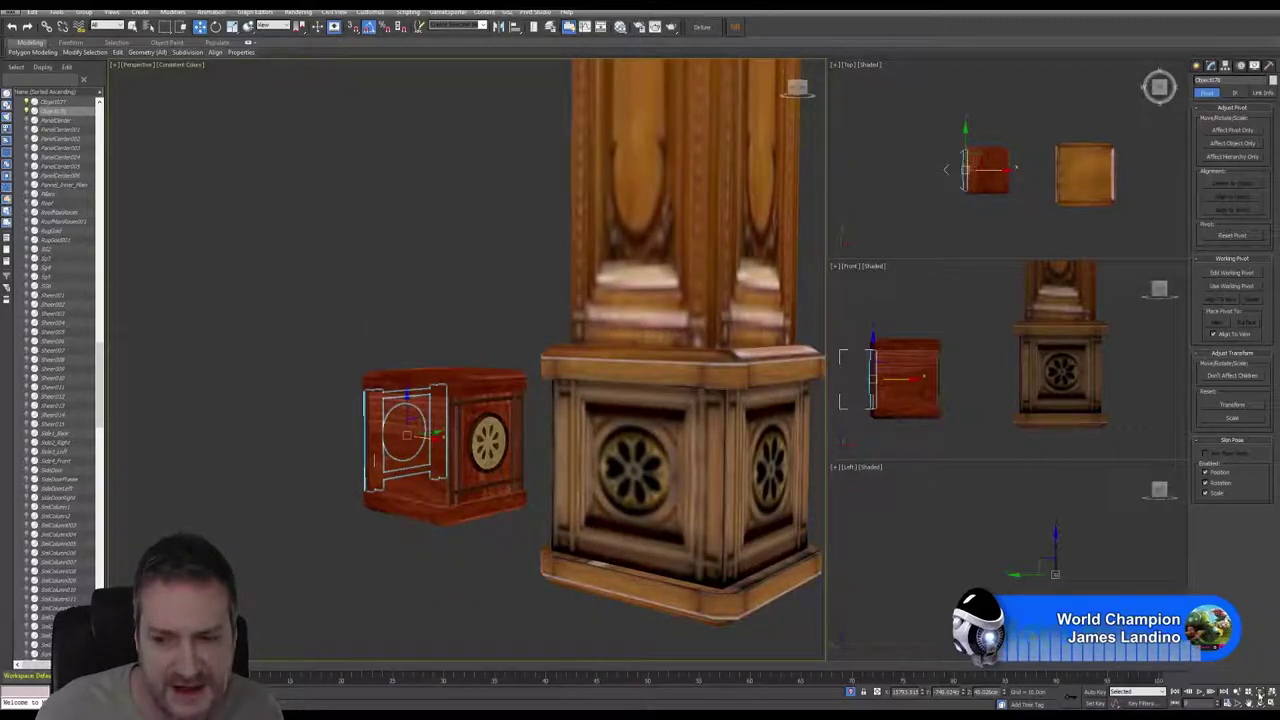
click(1260, 704)
drag(462, 400, 620, 411)
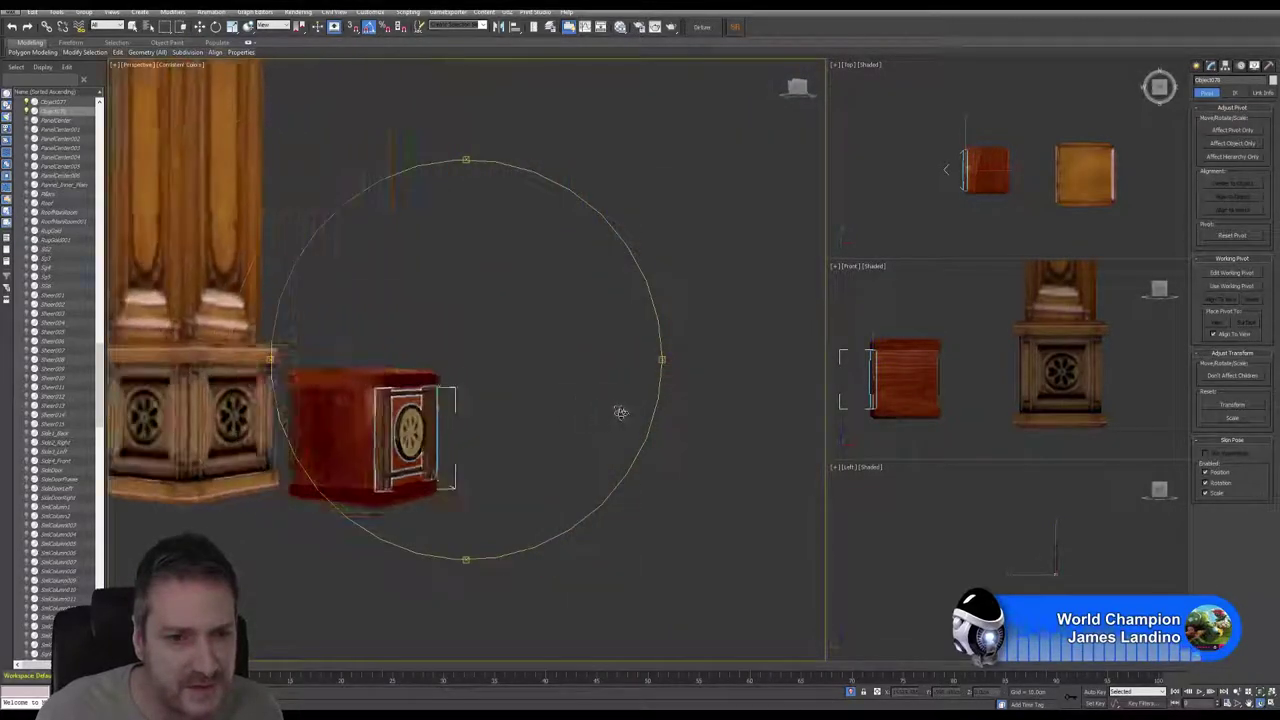
scroll(362, 398, up, 6)
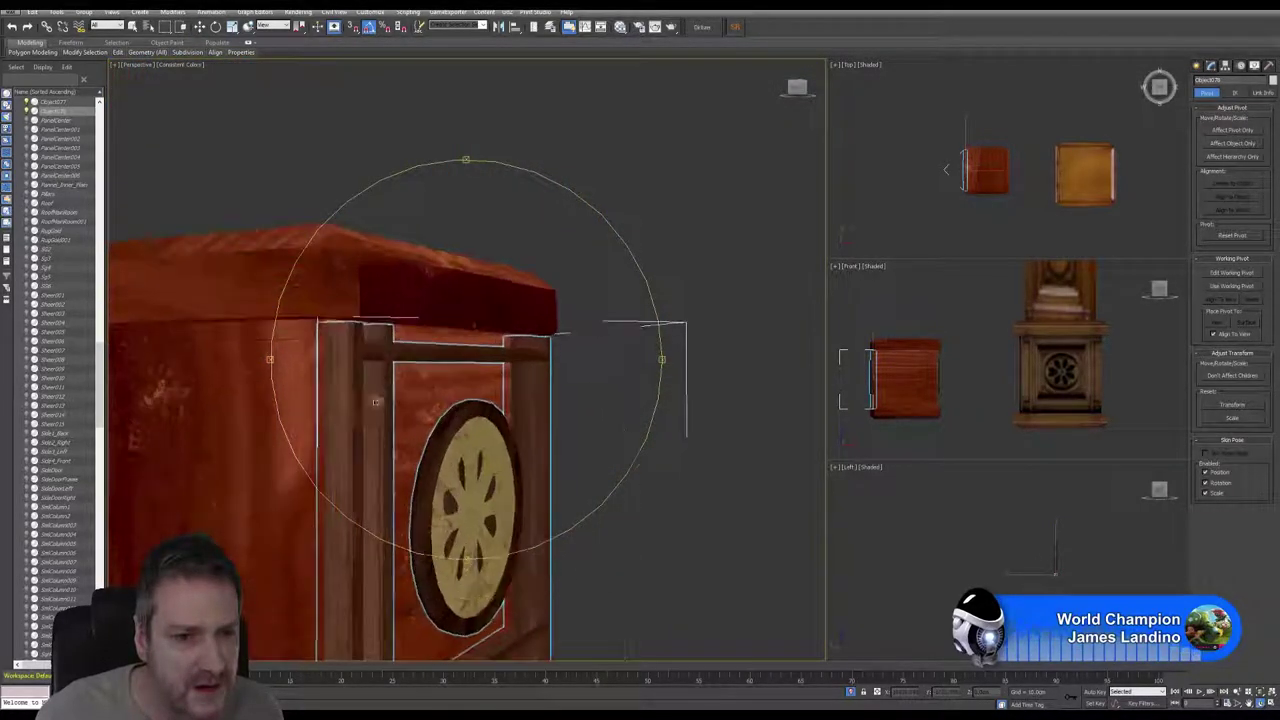
click(200, 26)
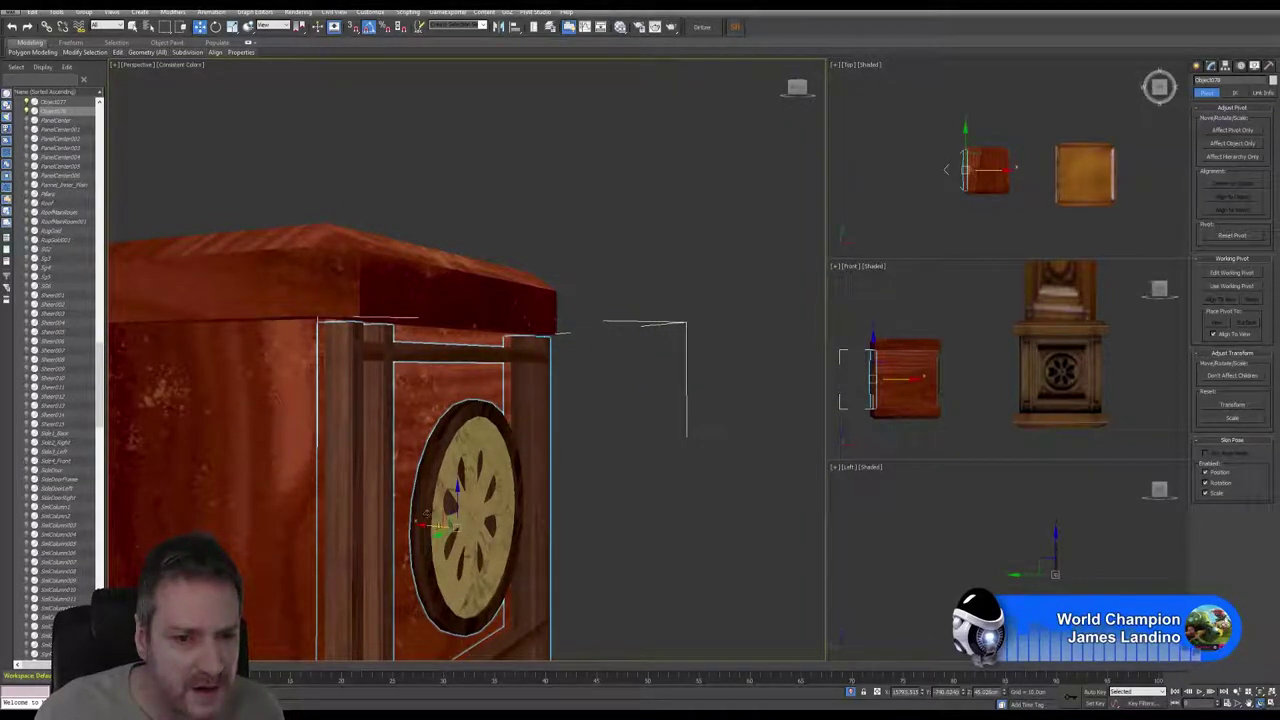
mouse_move(426, 526)
mouse_down()
mouse_move(404, 526)
mouse_move(415, 533)
mouse_up()
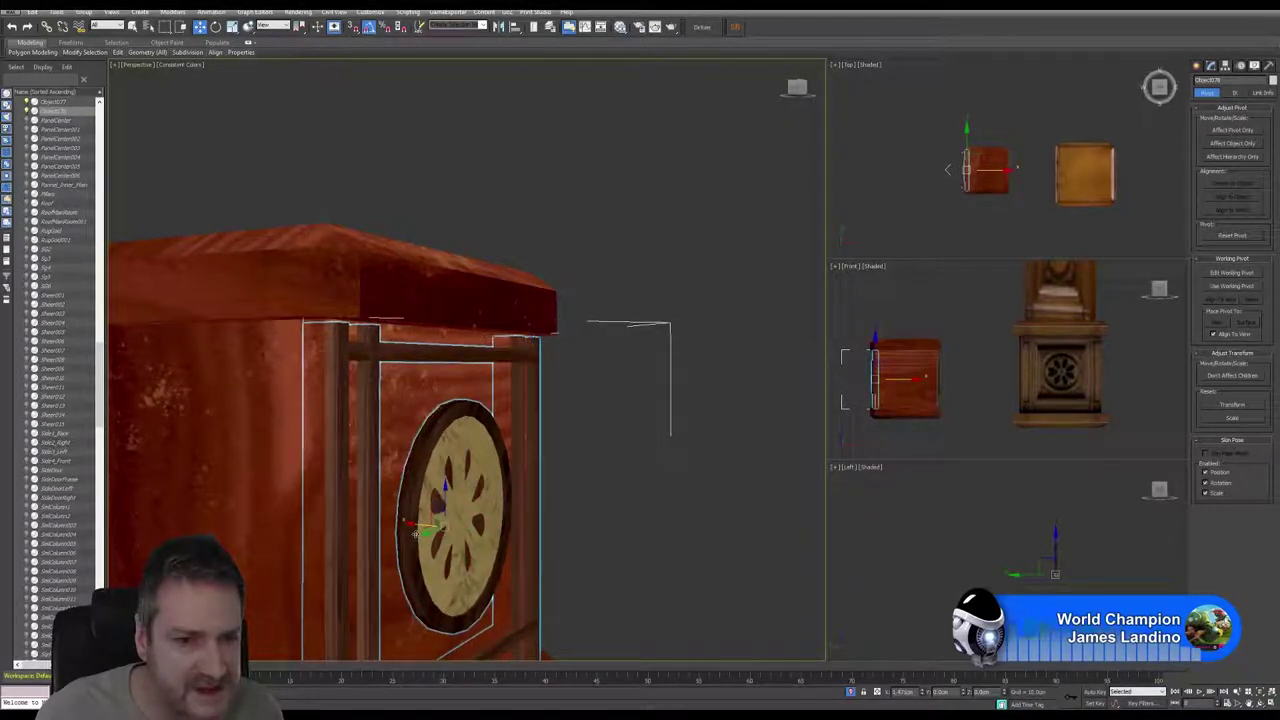
alt+middle_drag(417, 534, 491, 323)
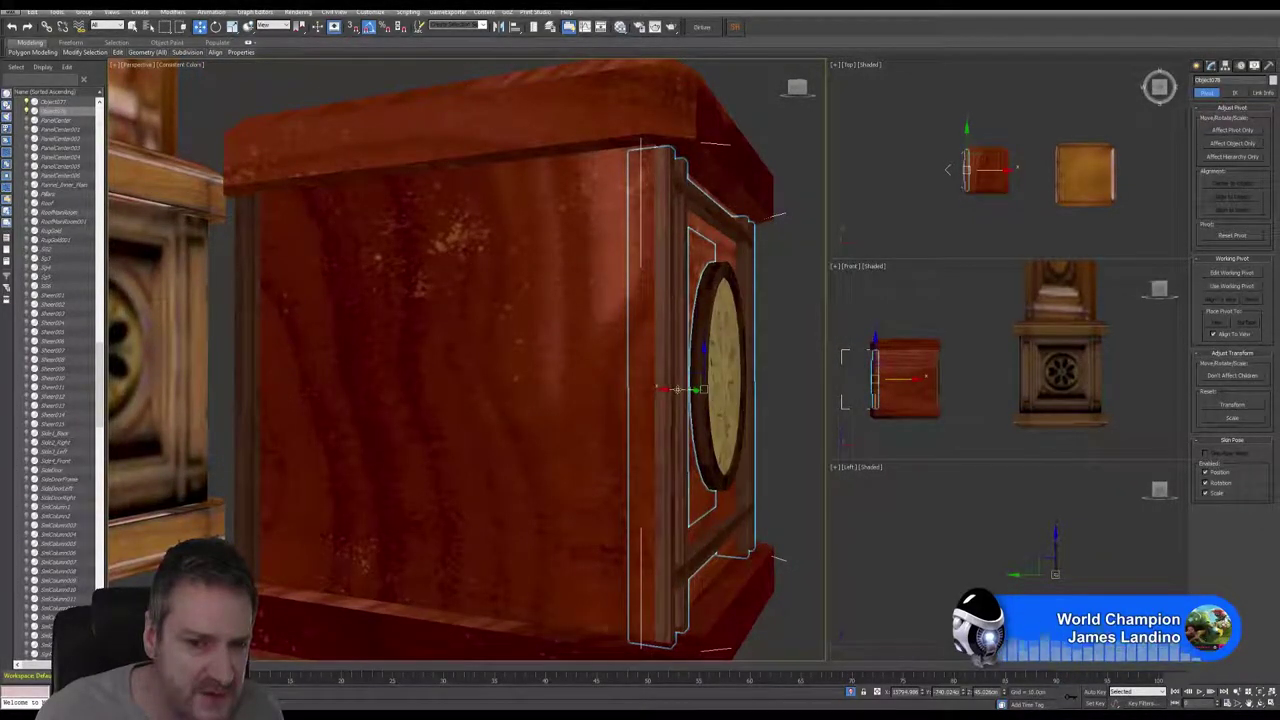
drag(676, 388, 686, 389)
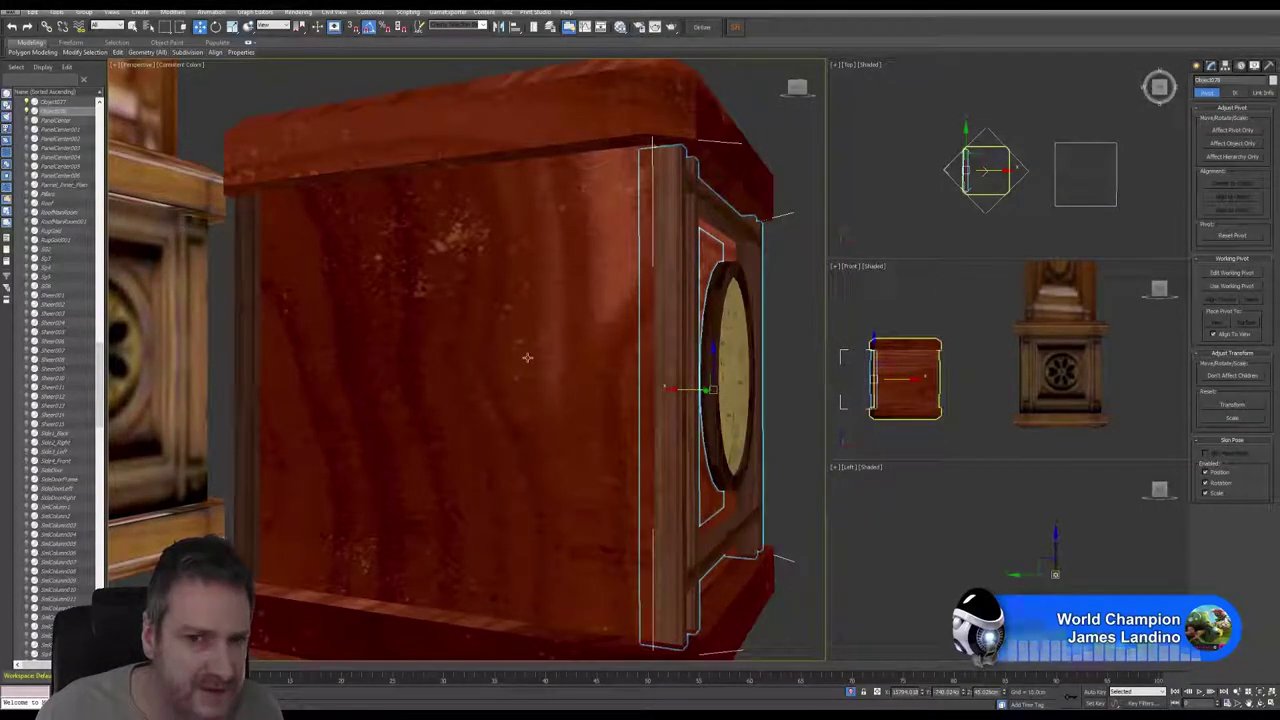
Step: View the block from the side and nudge the trim clone slightly outward along X at the block's edge
mouse_move(526, 357)
alt+middle_down()
mouse_move(549, 368)
mouse_move(533, 341)
alt+middle_up()
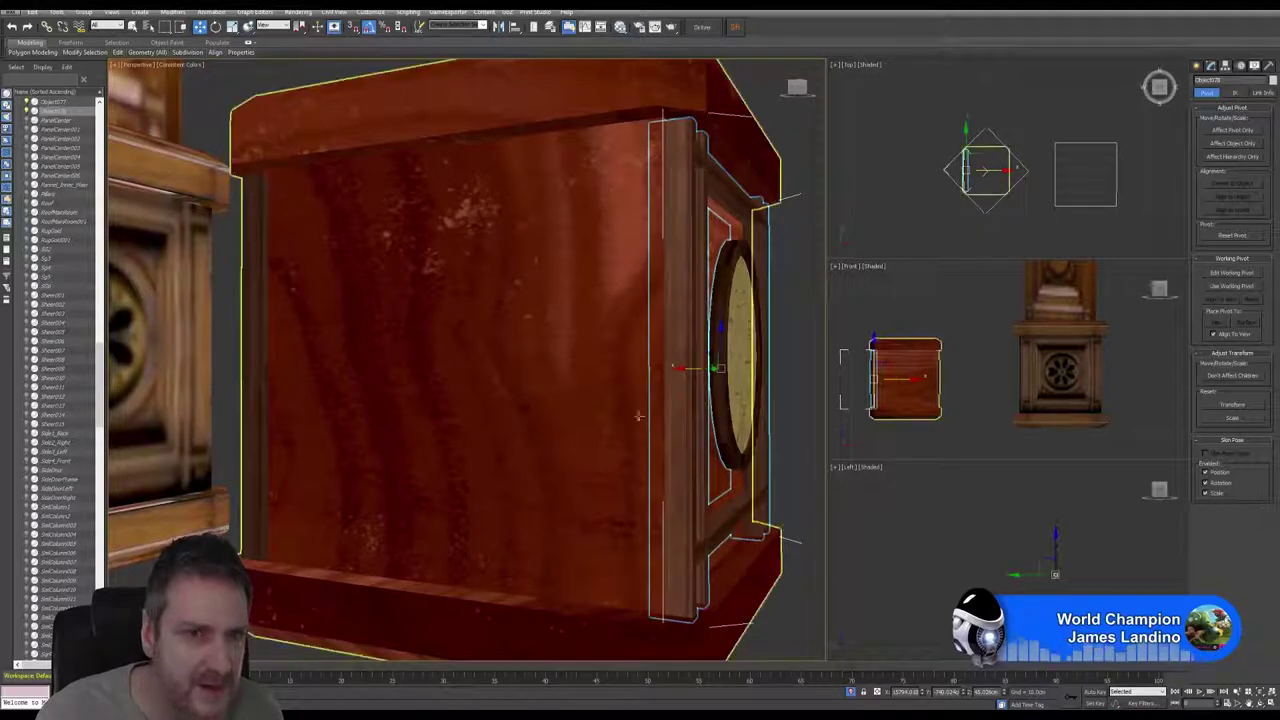
click(1261, 703)
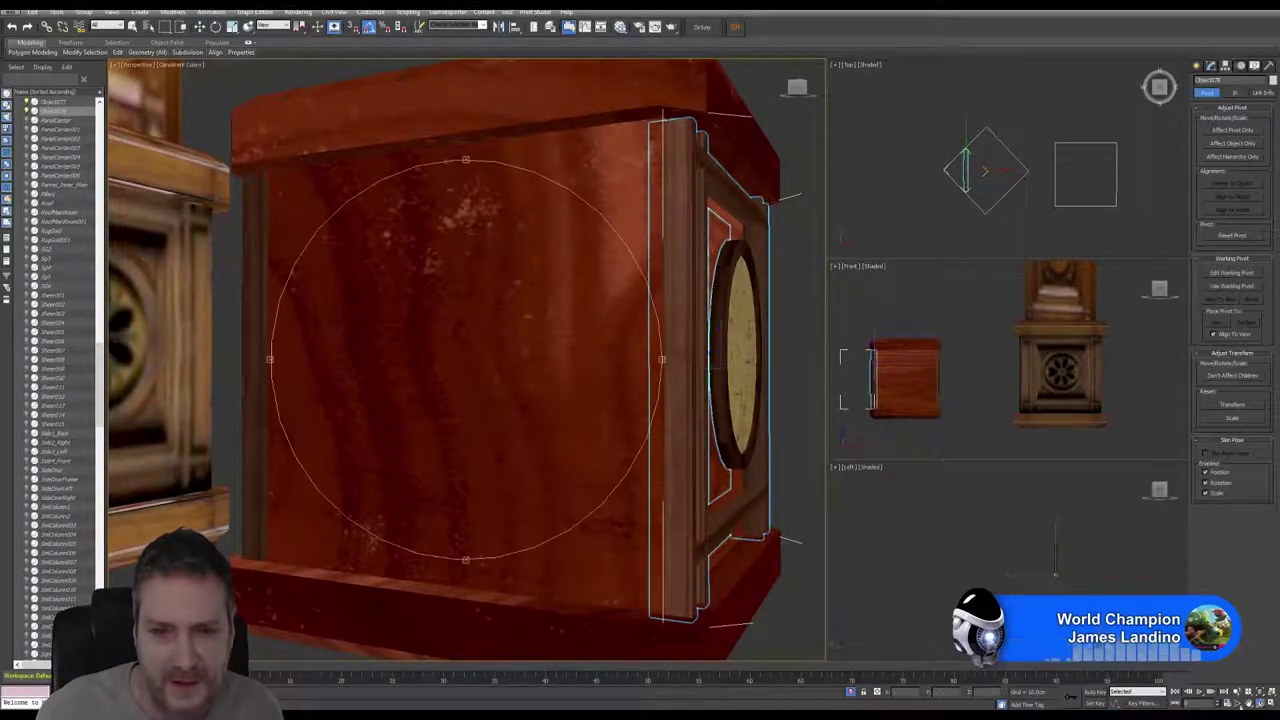
drag(506, 429, 467, 397)
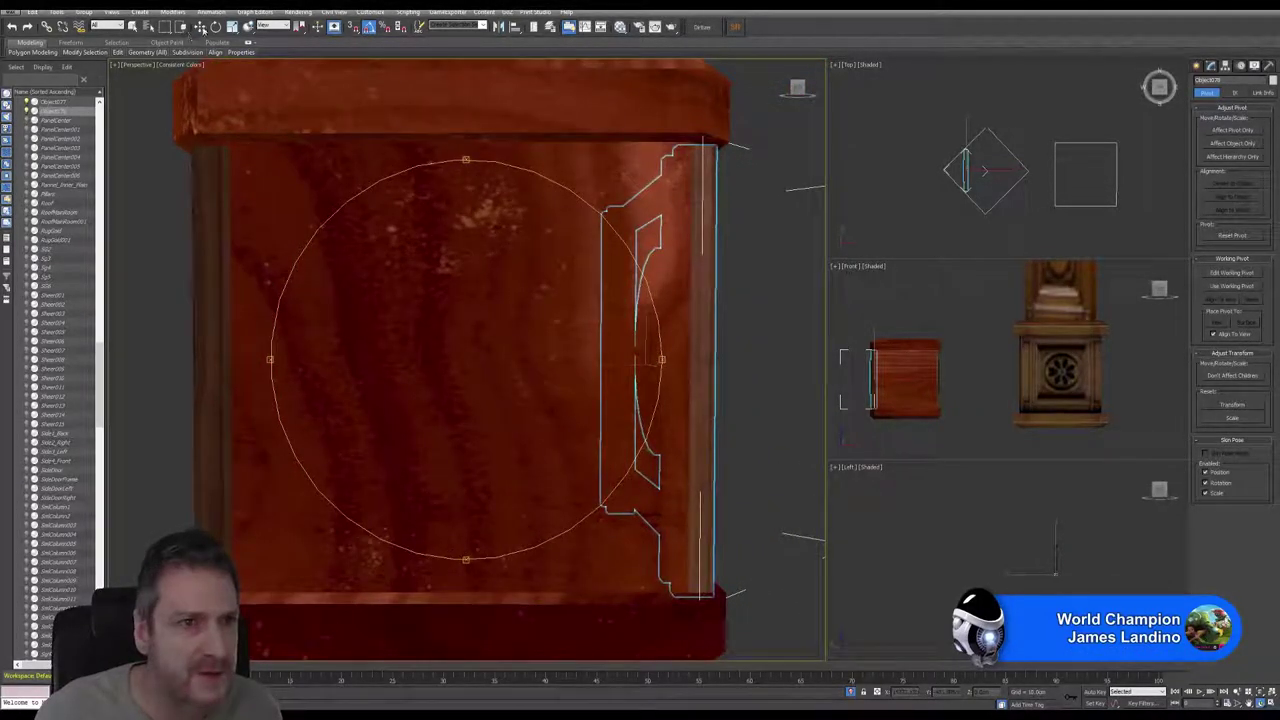
click(201, 28)
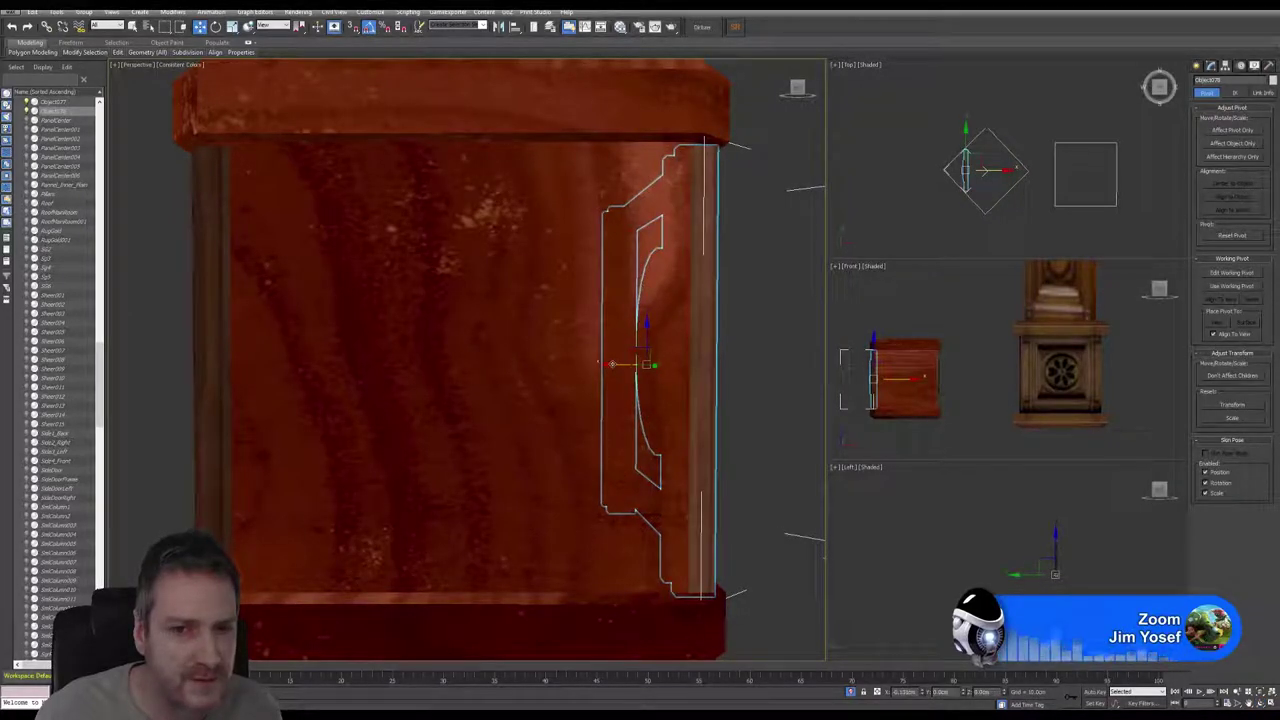
drag(612, 364, 616, 362)
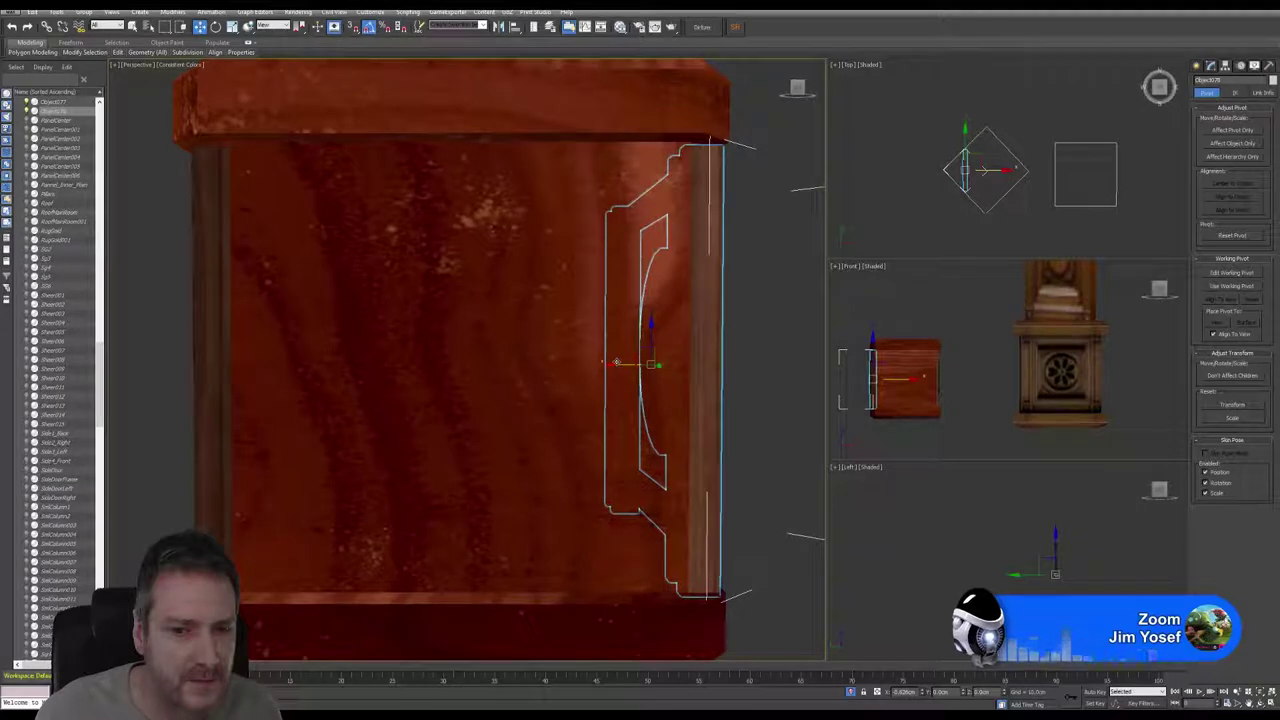
Step: Check the trim clone's fit from several angles and nudge it slightly inward along X into the block
click(1261, 703)
drag(562, 348, 499, 341)
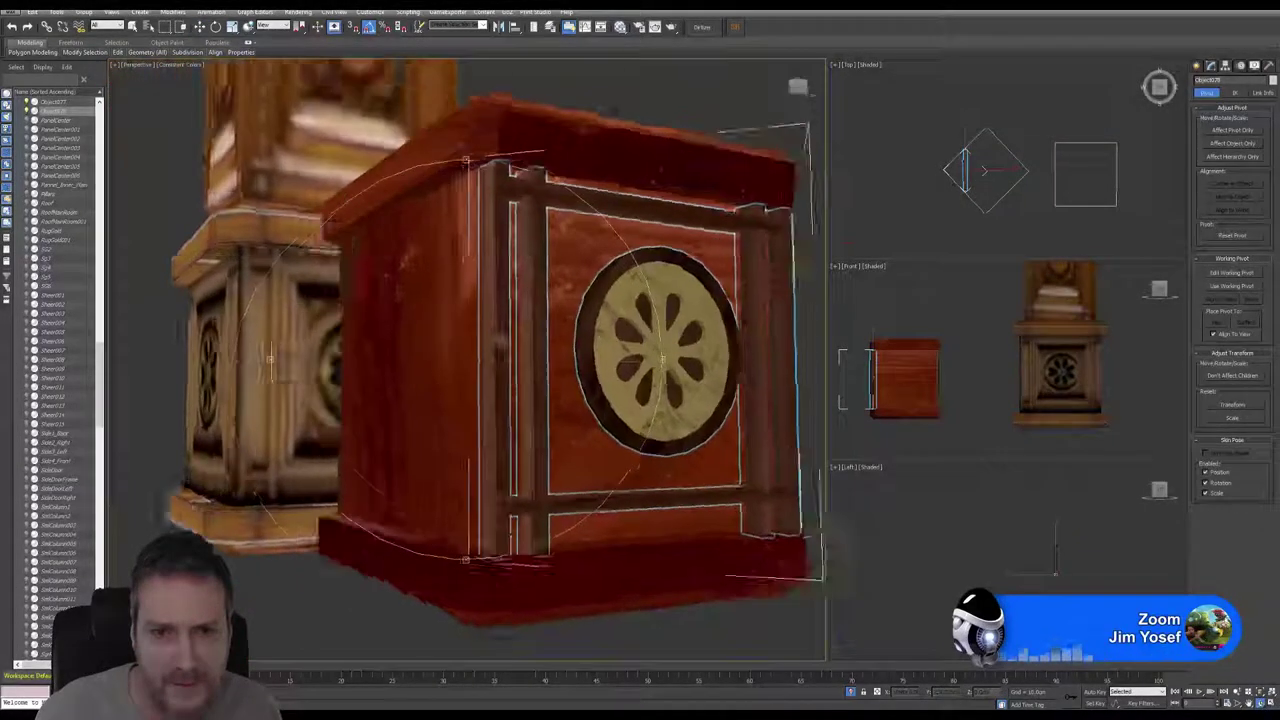
alt+middle_drag(269, 359, 510, 346)
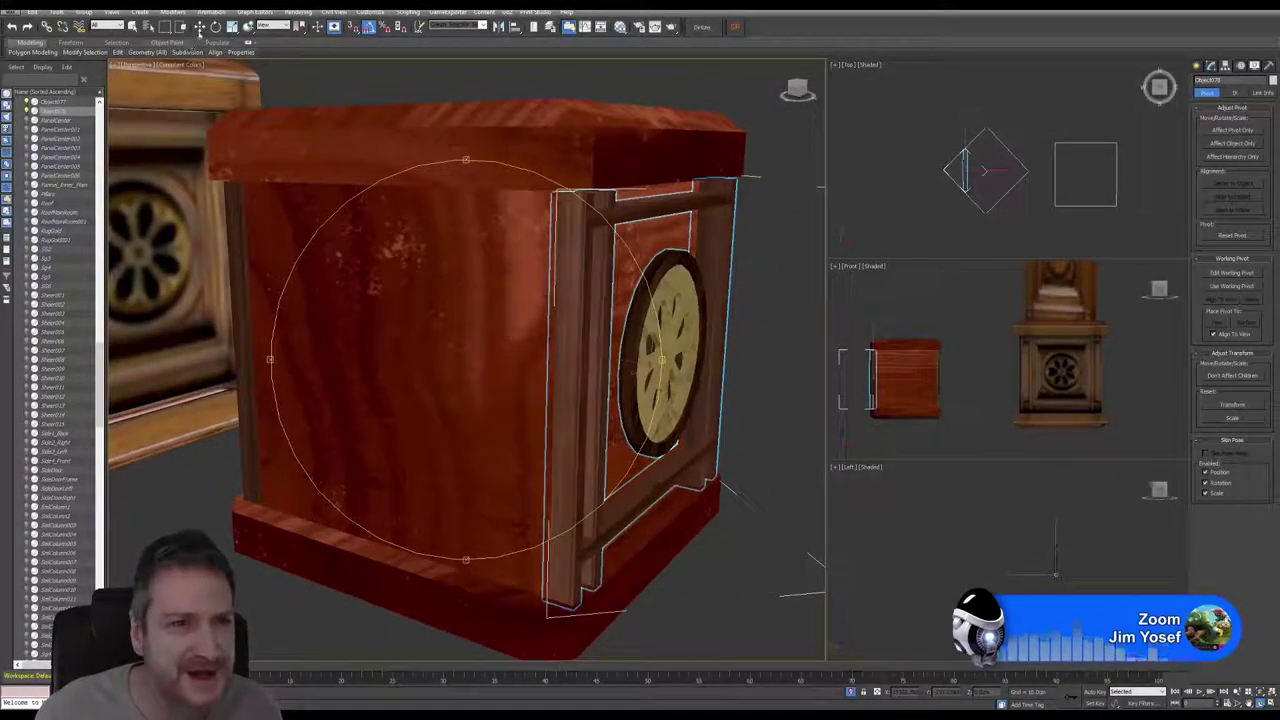
key(w)
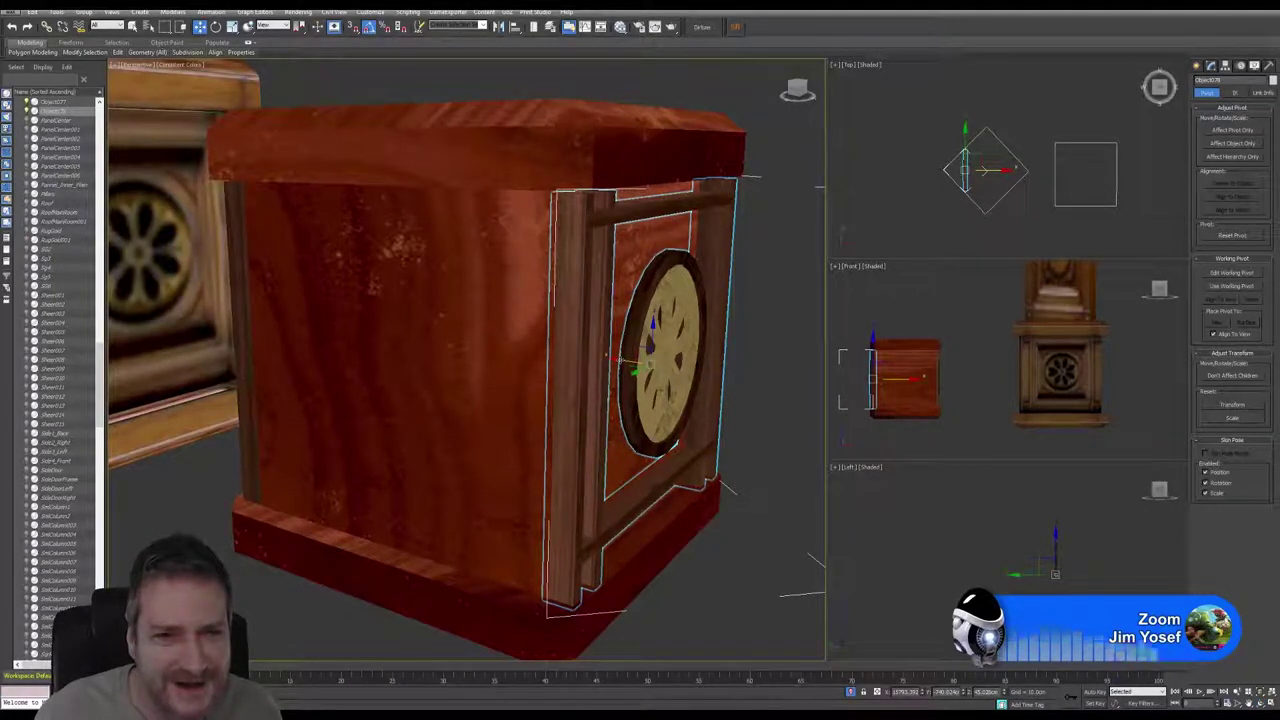
drag(620, 360, 613, 361)
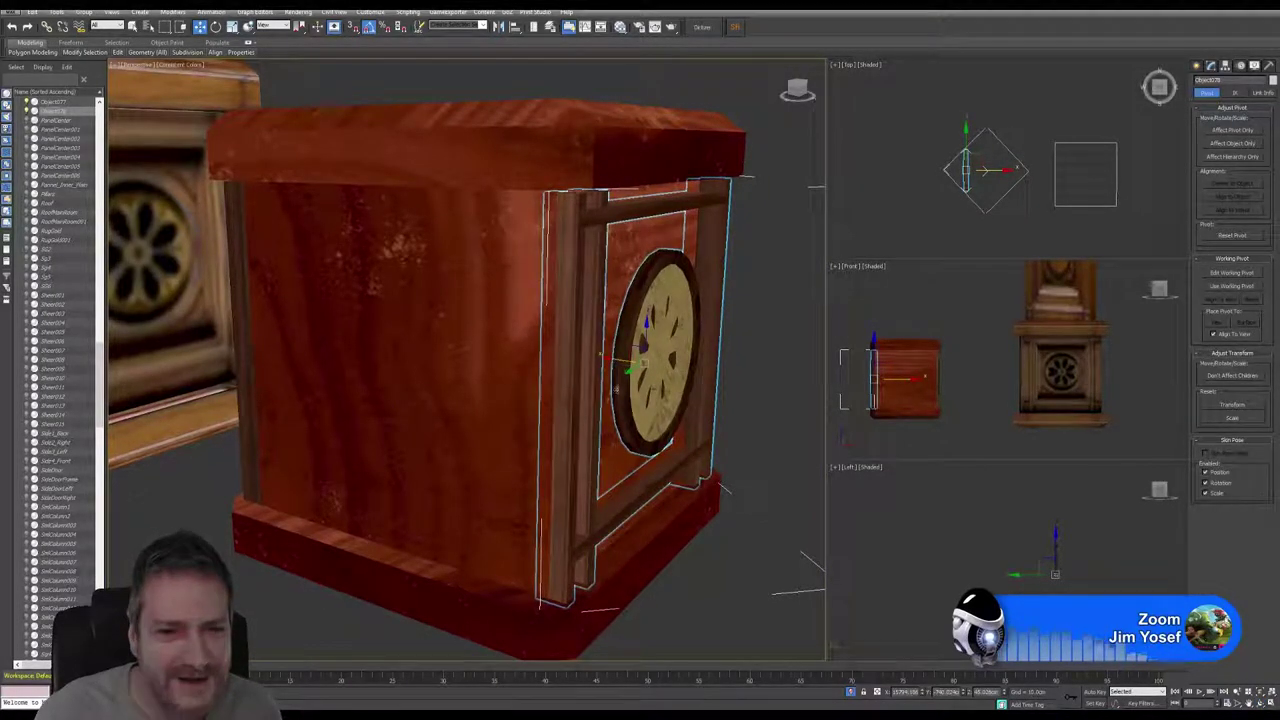
Step: Clone the opposite-side trim piece as a copy in the top view, offsetting it along X toward the block's middle
middle_drag(455, 363, 437, 378)
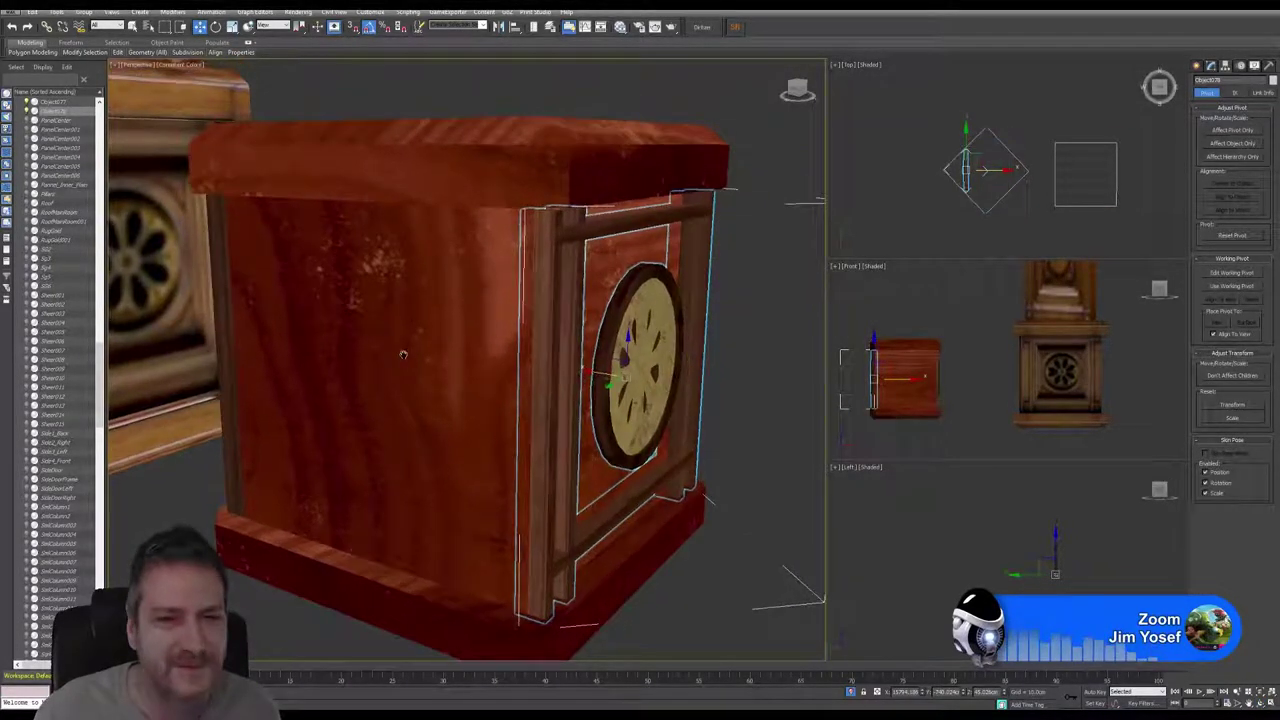
right_click(963, 231)
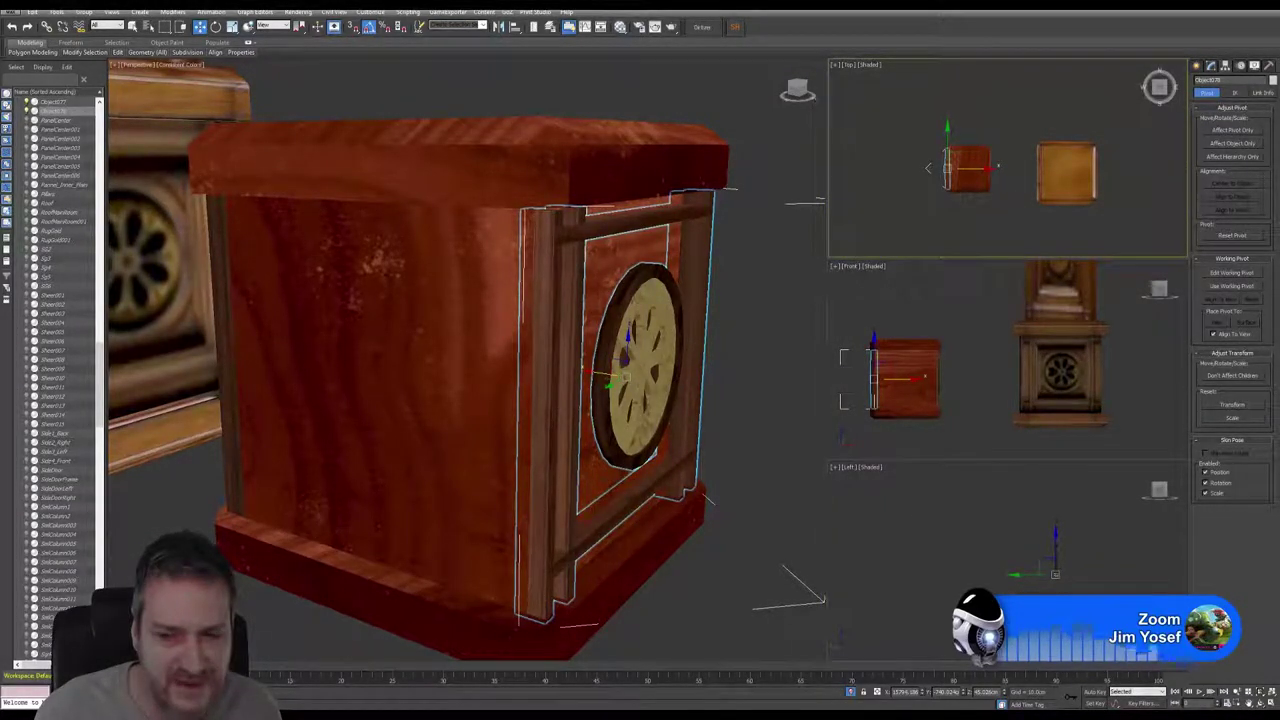
key(alt+w)
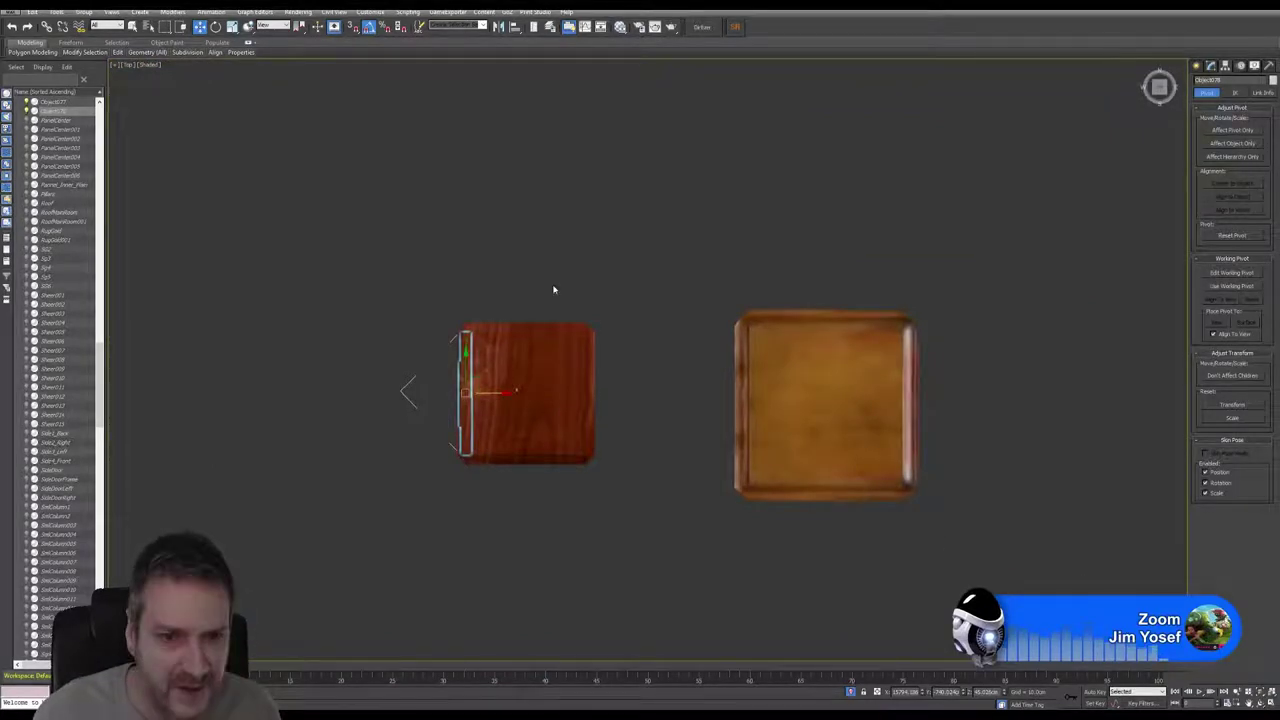
middle_drag(554, 289, 550, 269)
shift+drag(494, 374, 546, 387)
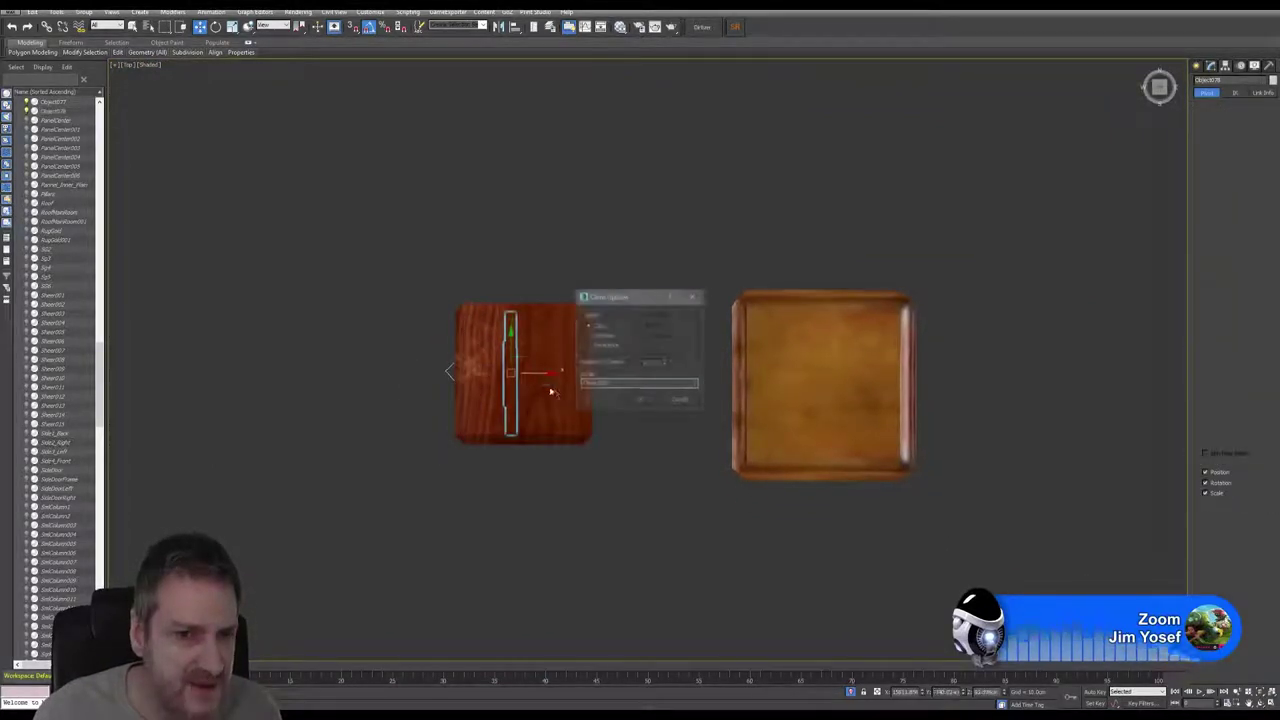
click(639, 400)
Step: Rotate the new trim clone a quarter turn in the top view, centre it along X and move it to the block's front face
click(216, 27)
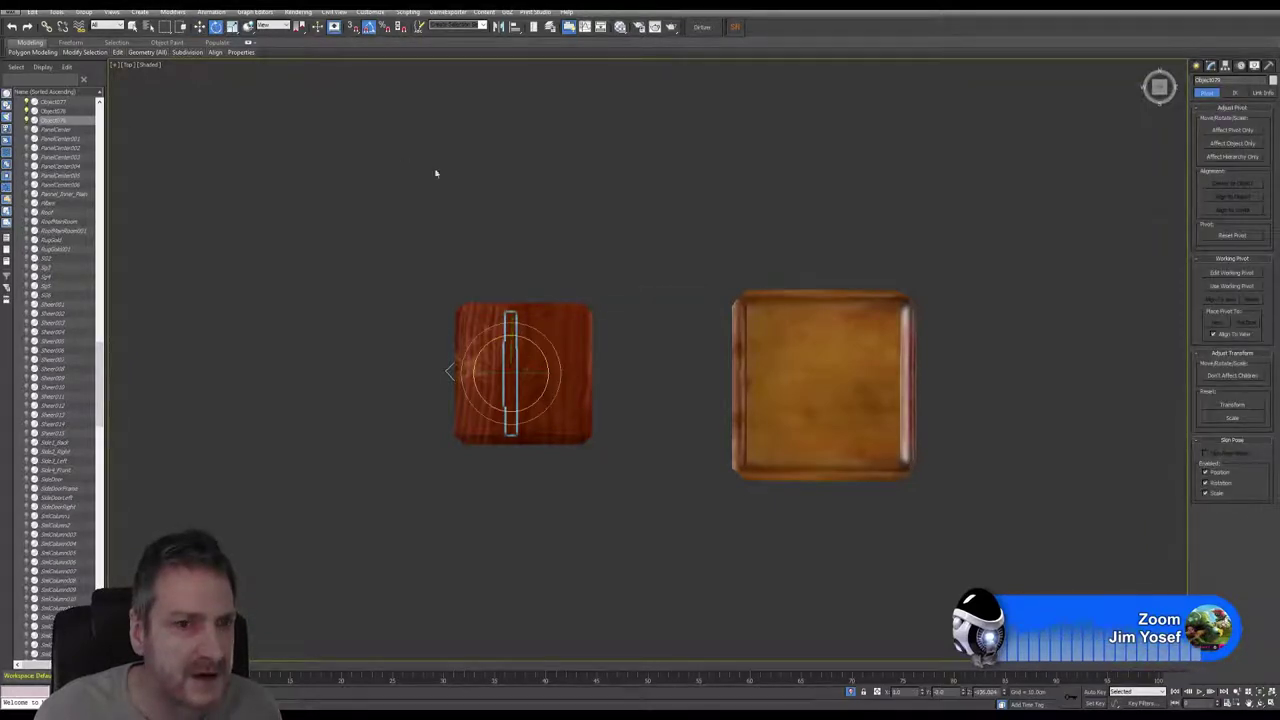
mouse_move(481, 352)
mouse_down()
mouse_move(468, 340)
mouse_move(440, 379)
mouse_move(477, 353)
mouse_up()
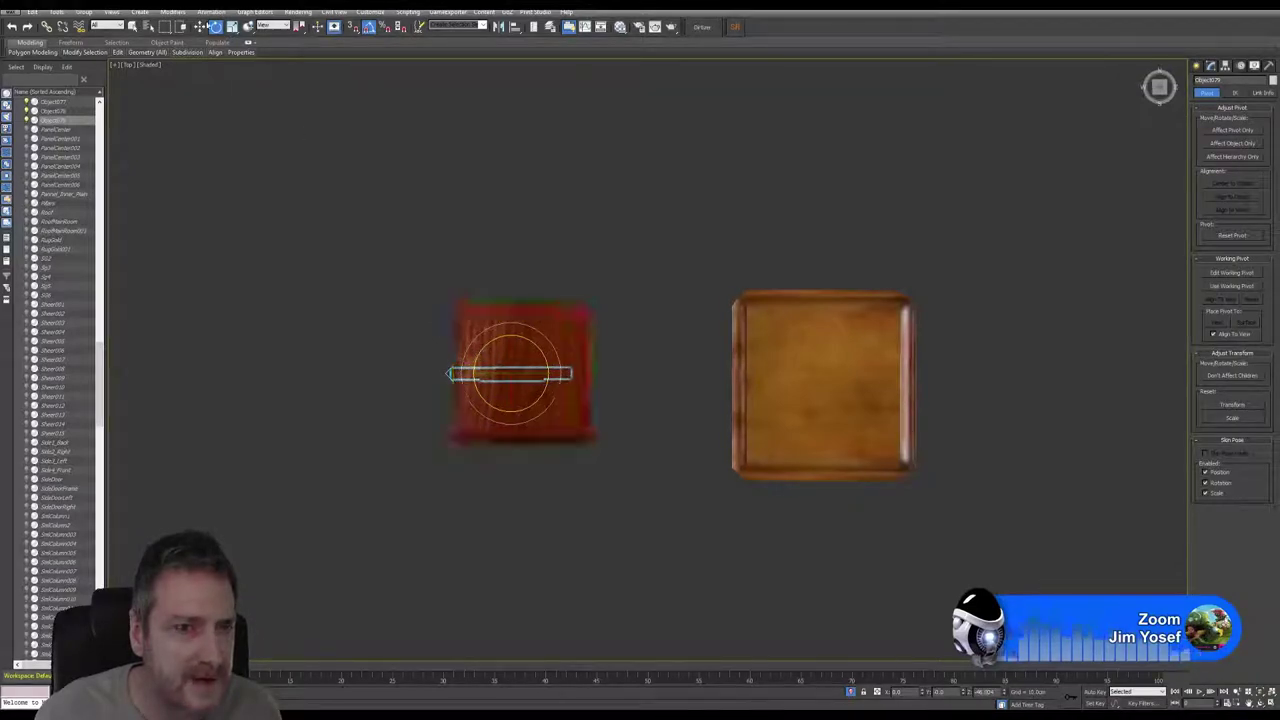
click(201, 27)
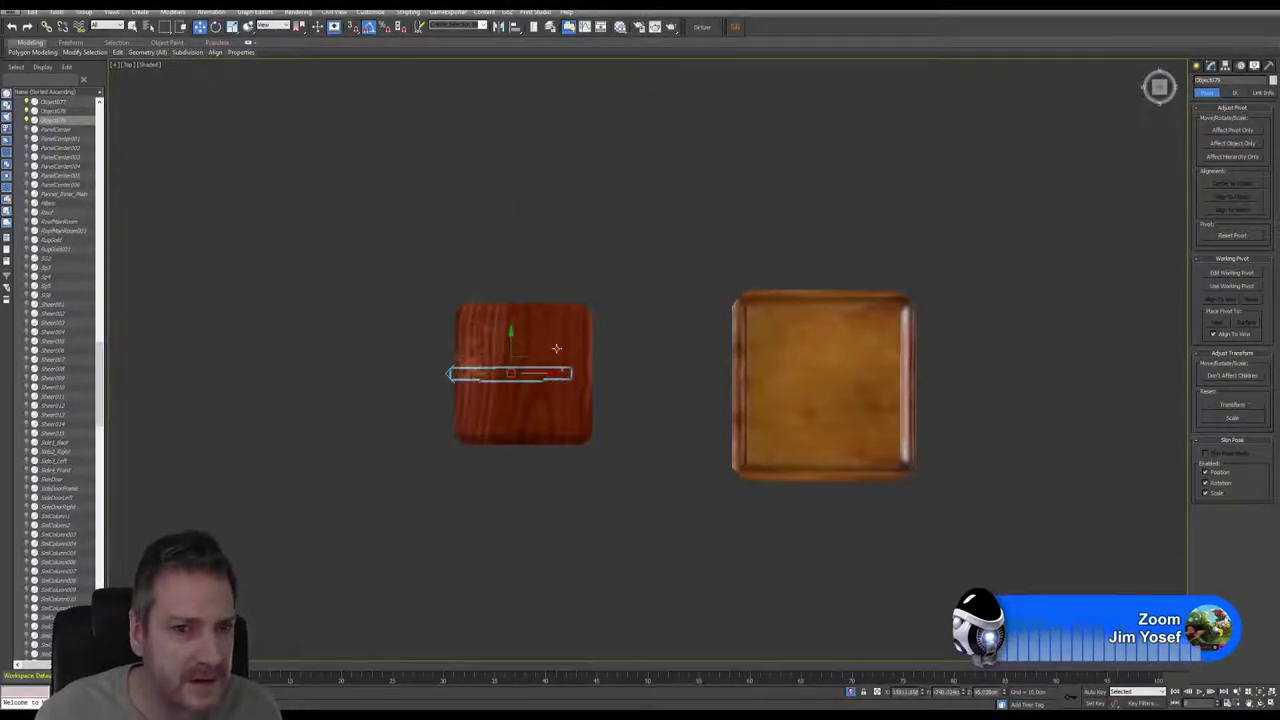
drag(533, 373, 547, 373)
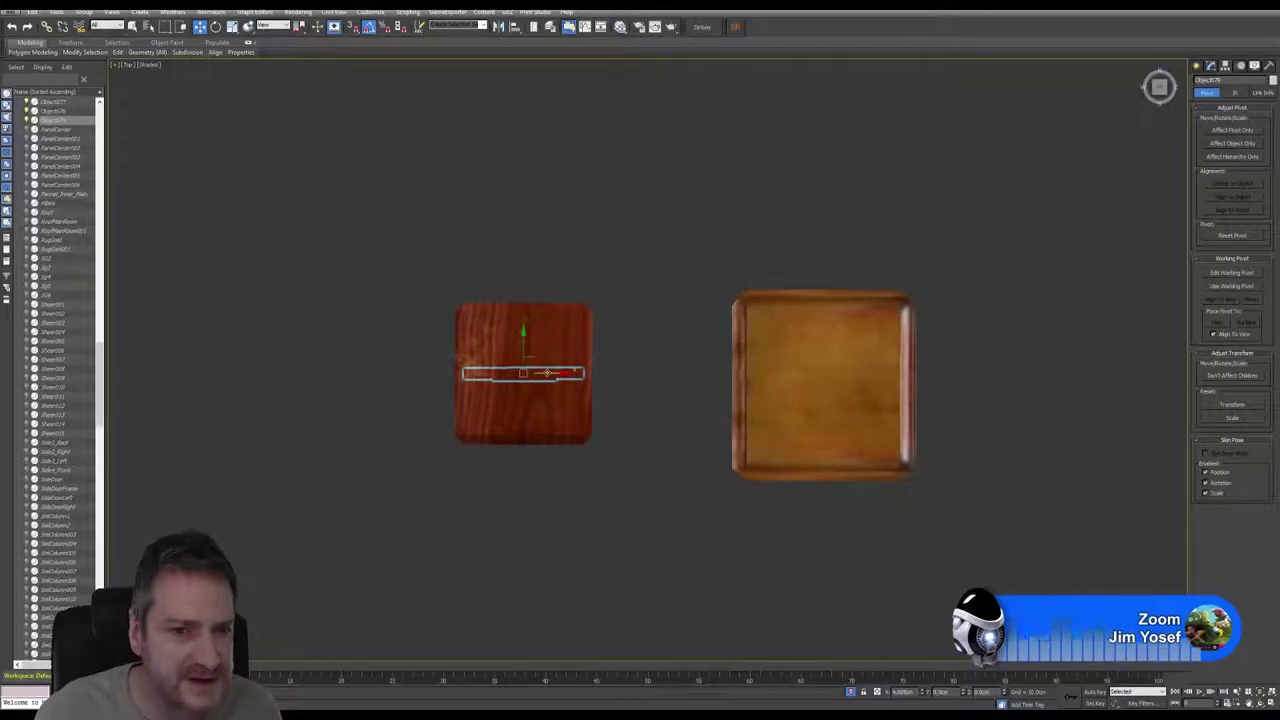
drag(523, 433, 521, 500)
key(alt+w)
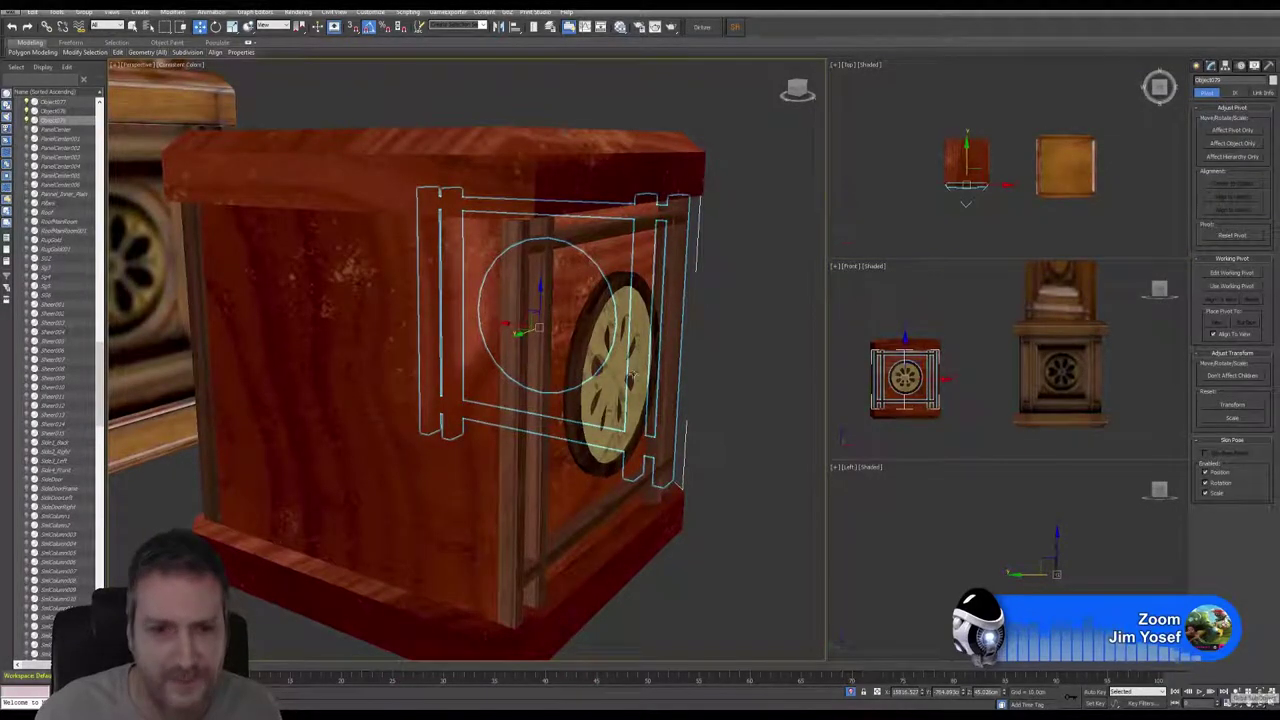
Step: Examine up close how the front trim clone meets the neighbouring trim at the block's corner
key(e)
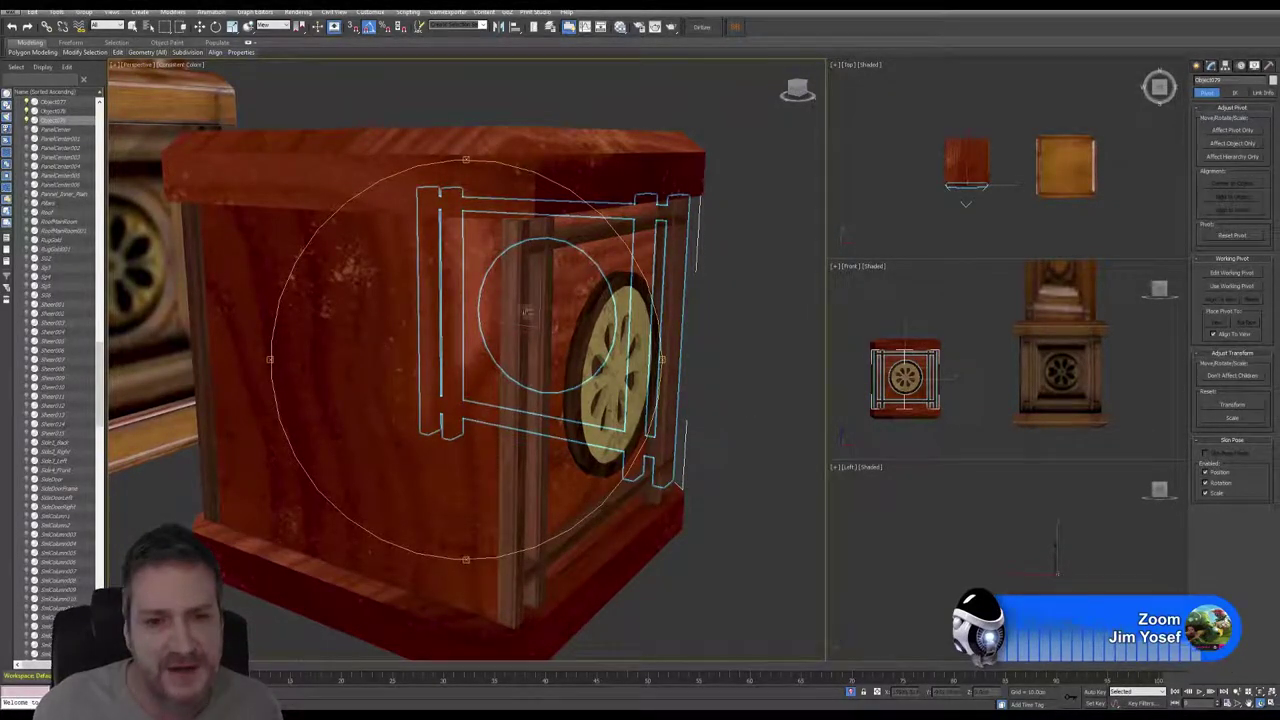
alt+middle_drag(548, 322, 458, 326)
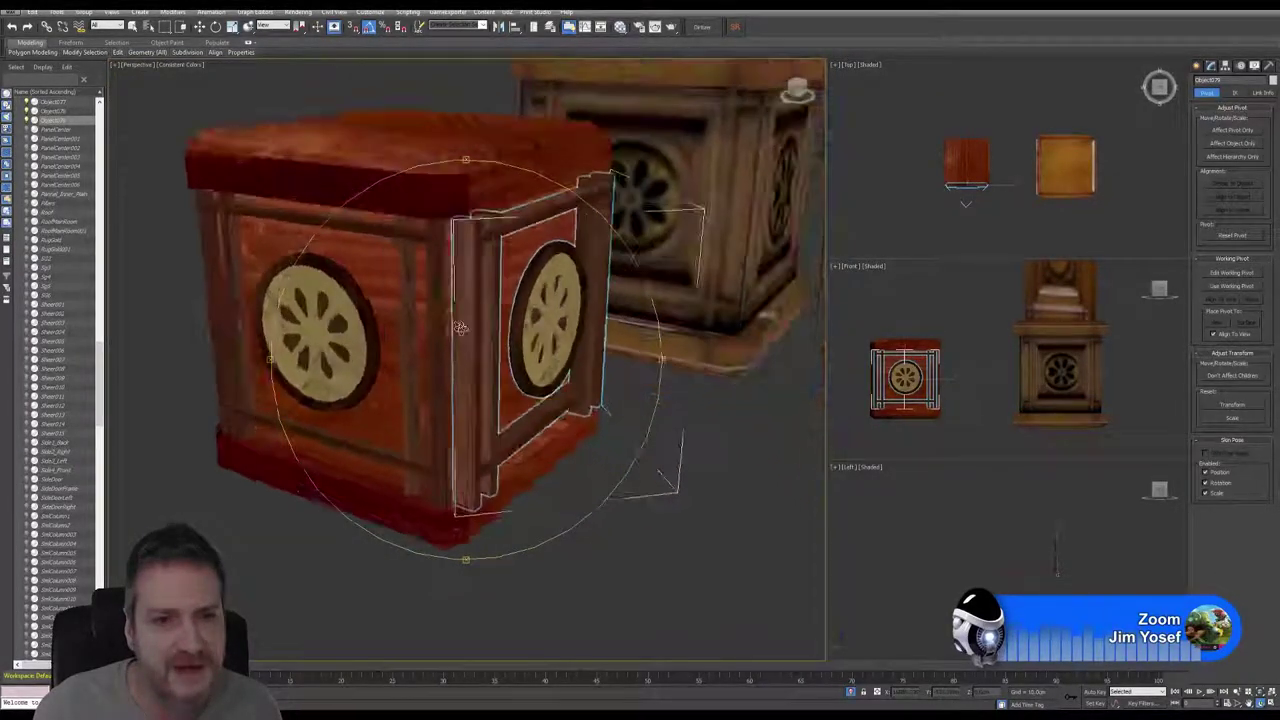
scroll(481, 301, up, 3)
scroll(481, 301, up, 3)
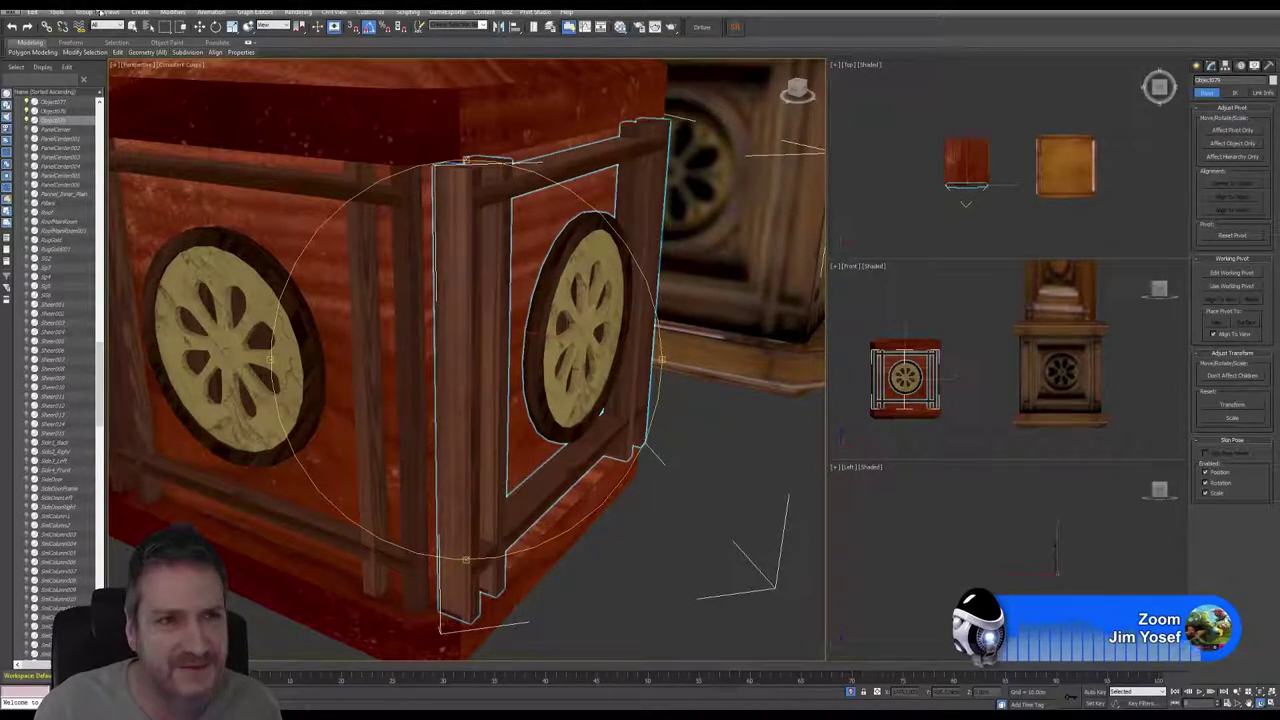
alt+middle_drag(489, 300, 442, 277)
click(200, 27)
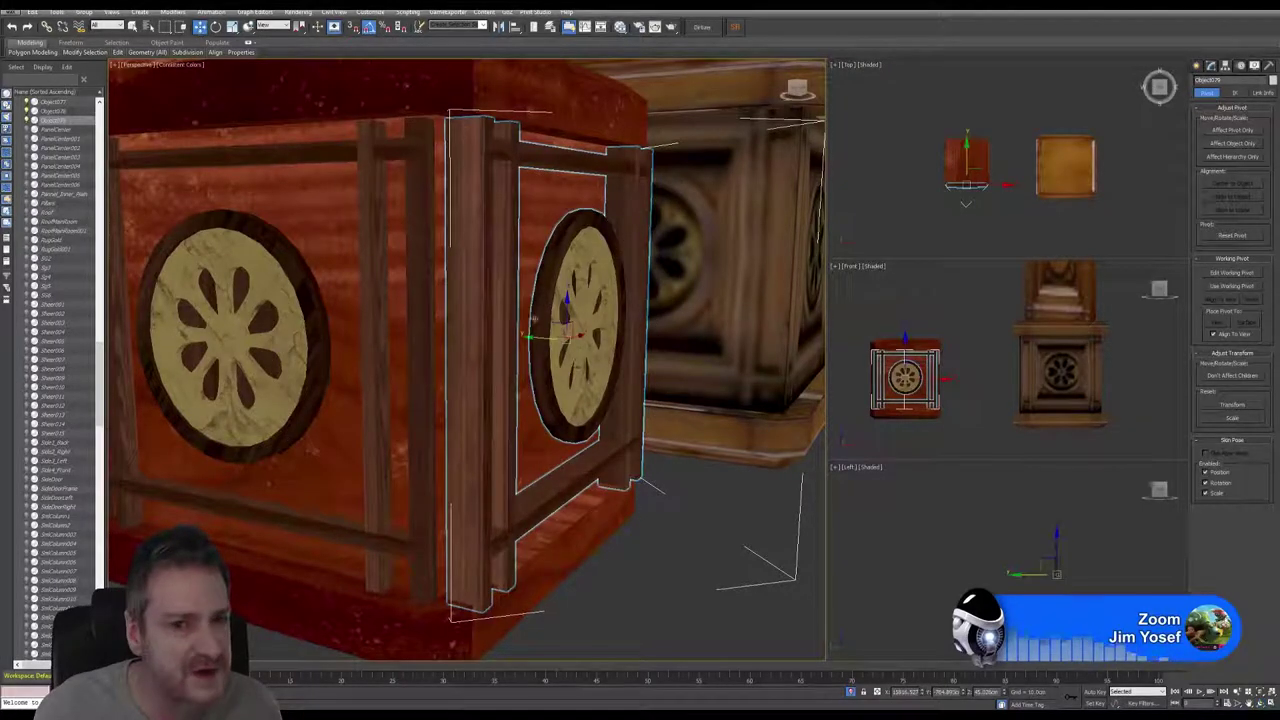
alt+middle_drag(533, 340, 615, 418)
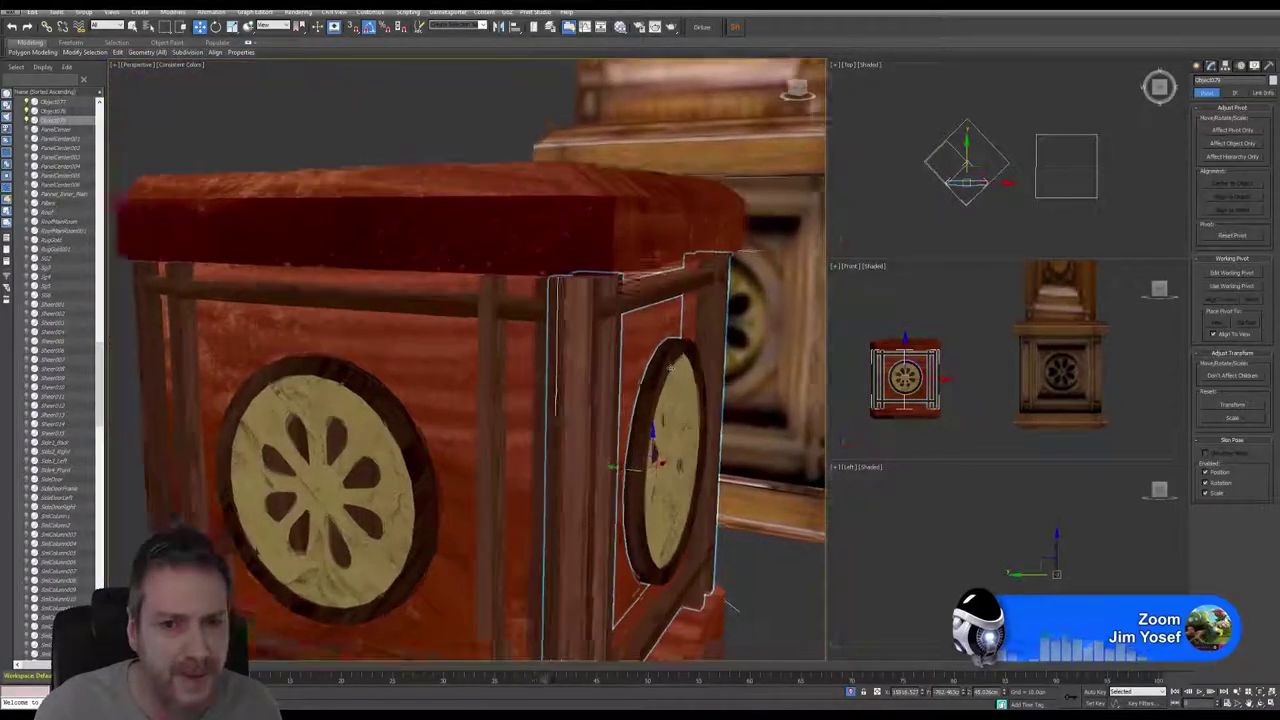
scroll(669, 371, up, 3)
scroll(669, 371, up, 10)
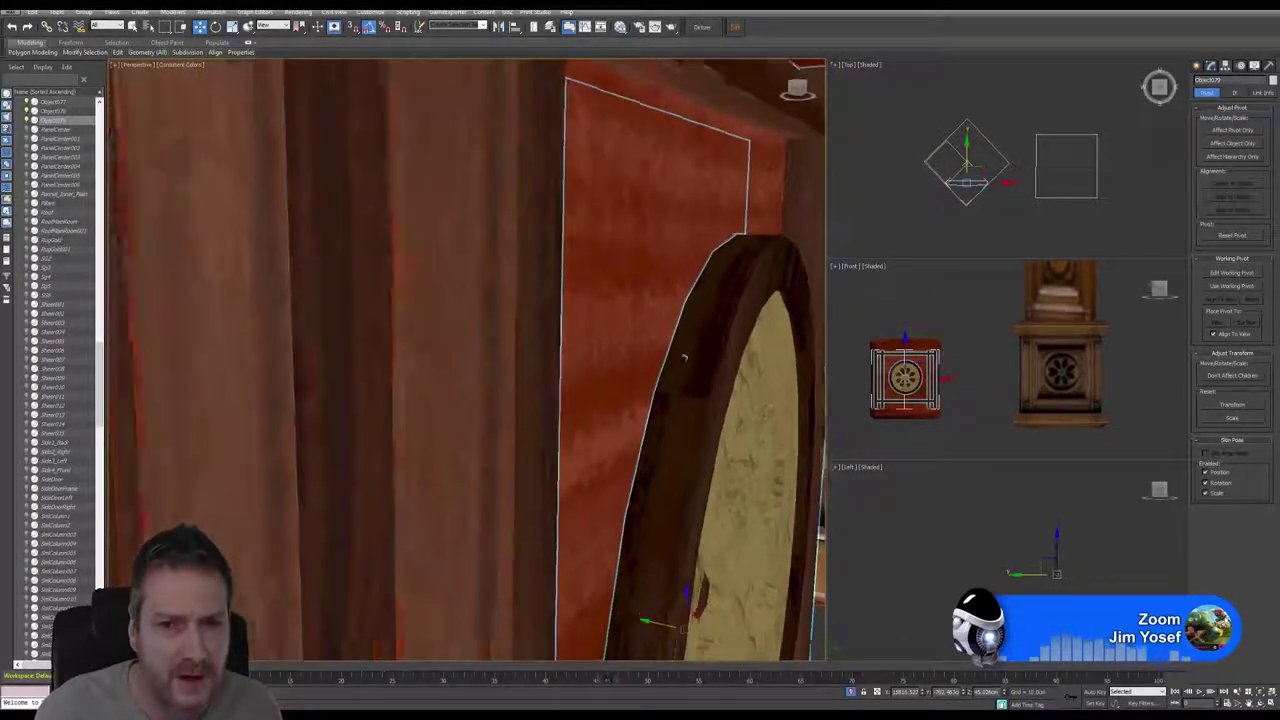
alt+middle_drag(684, 357, 597, 315)
scroll(626, 422, down, 6)
Step: Examine the block's other front corner, comparing how the cloned trim meets the block's original trim
key(ctrl+r)
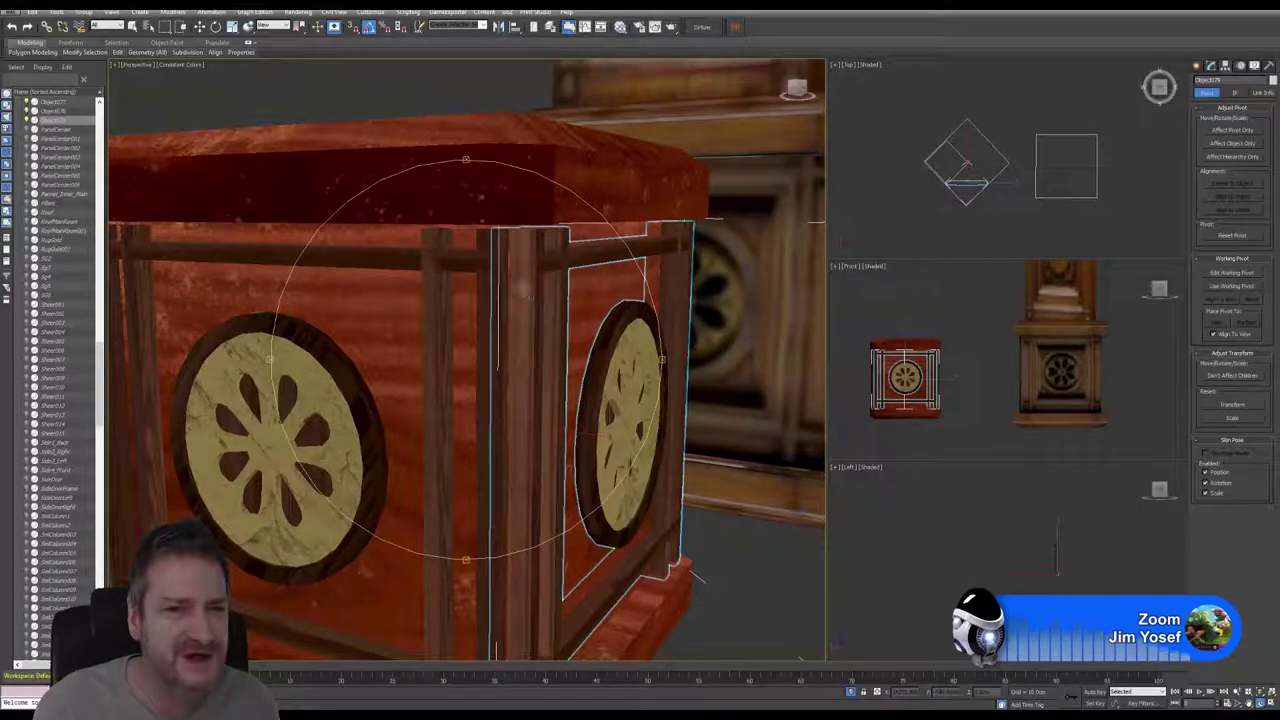
drag(470, 370, 358, 363)
drag(600, 290, 468, 265)
drag(470, 360, 468, 368)
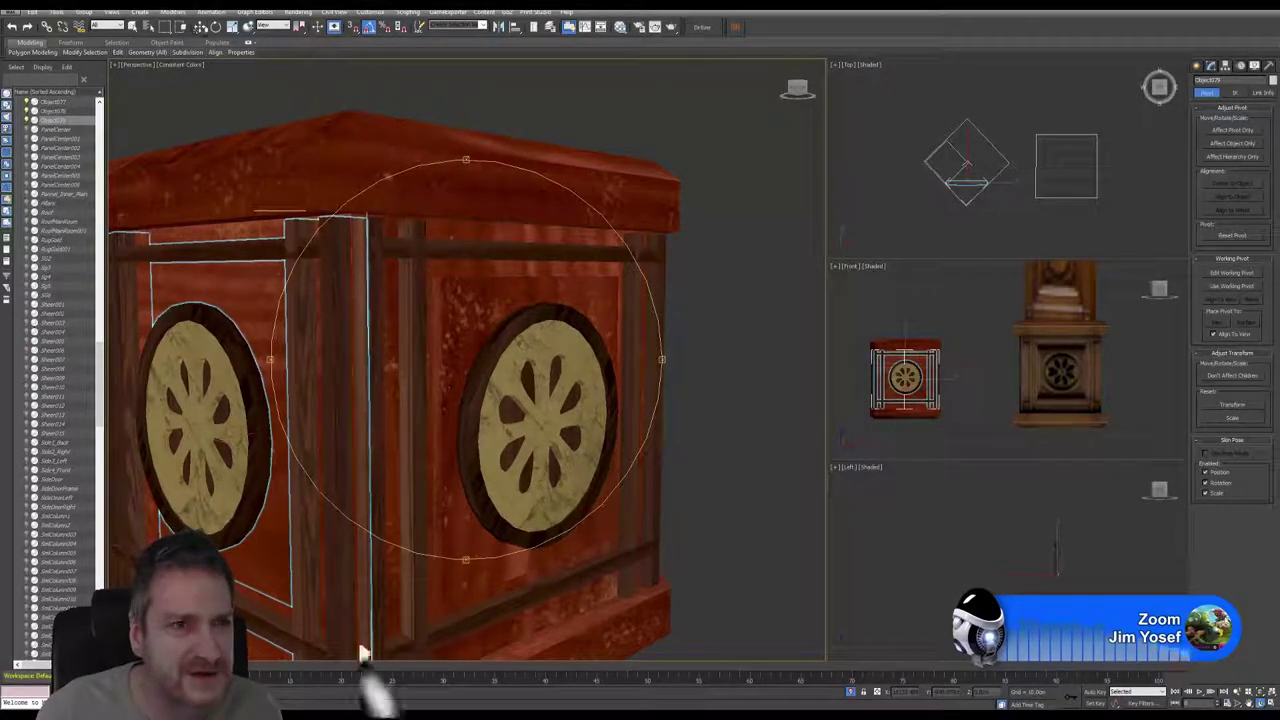
click(199, 27)
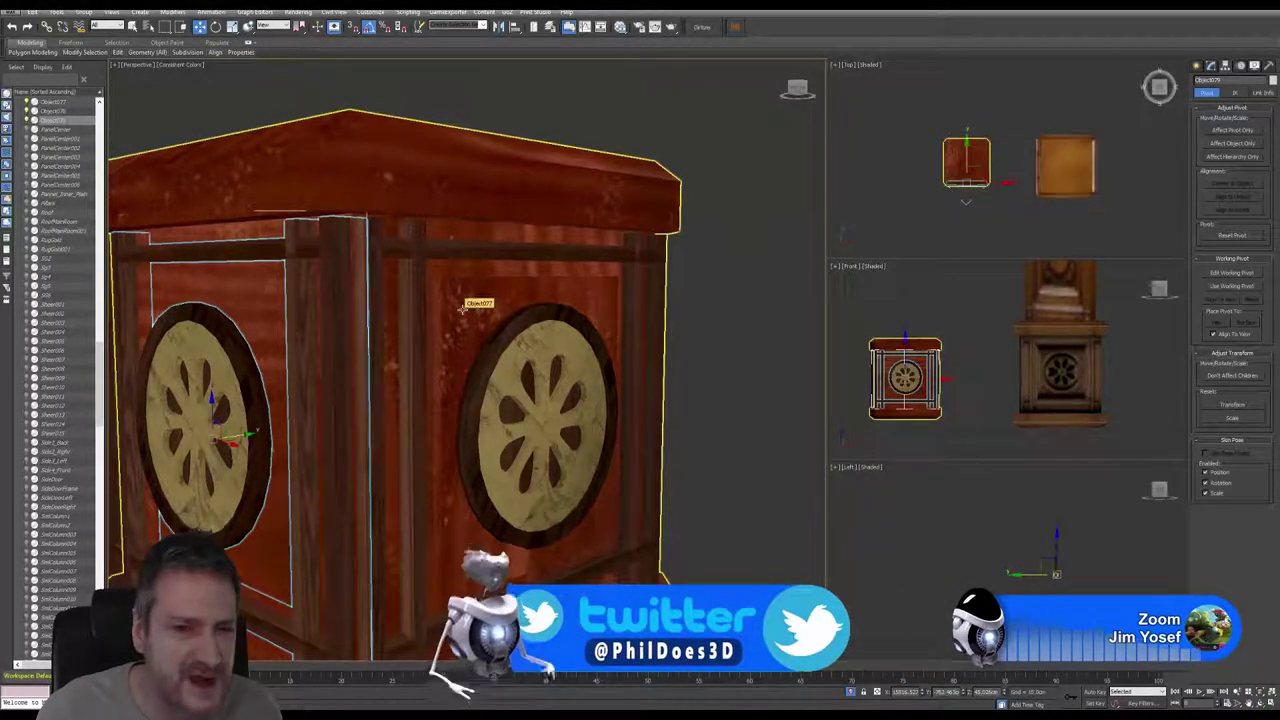
click(452, 304)
key(z)
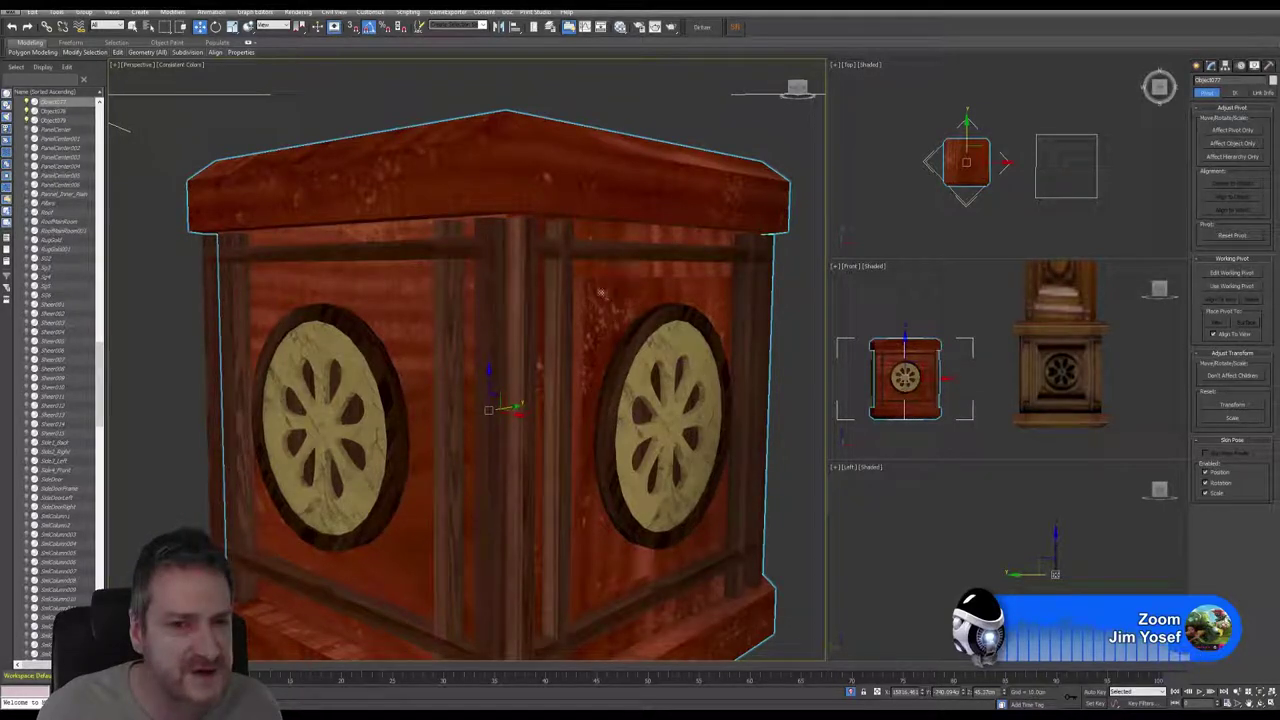
scroll(650, 368, up, 4)
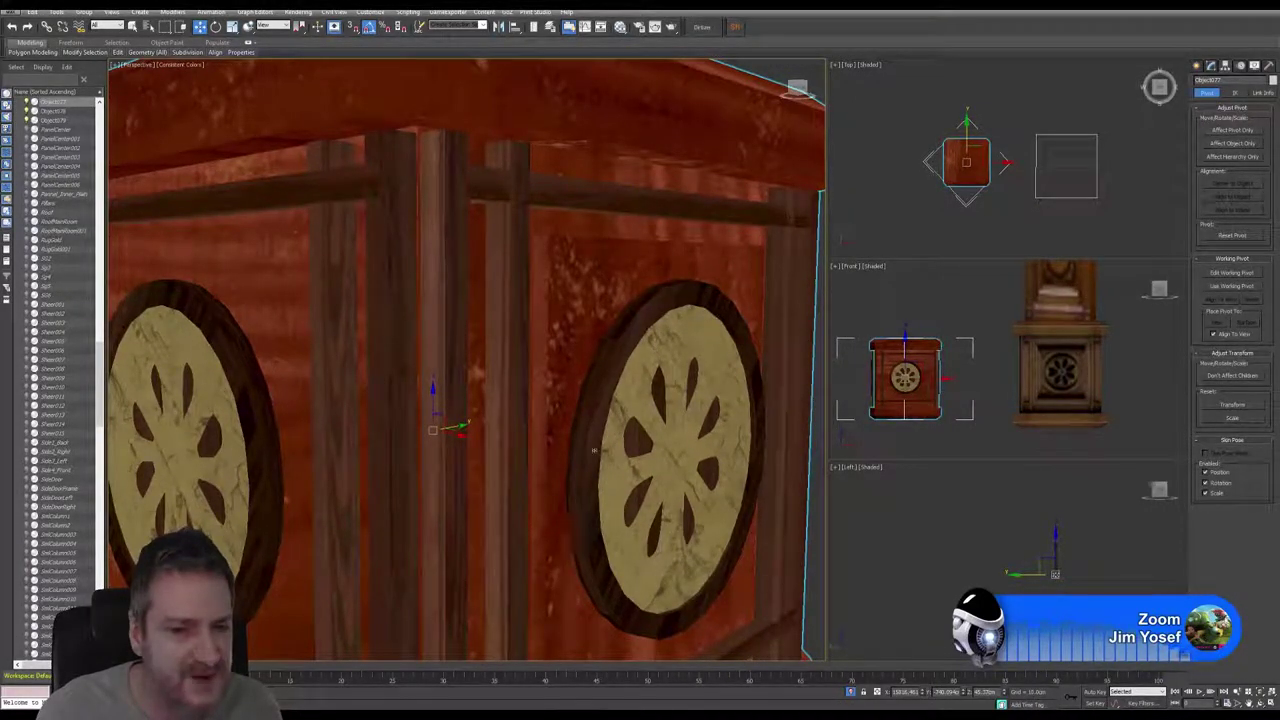
middle_drag(262, 306, 391, 303)
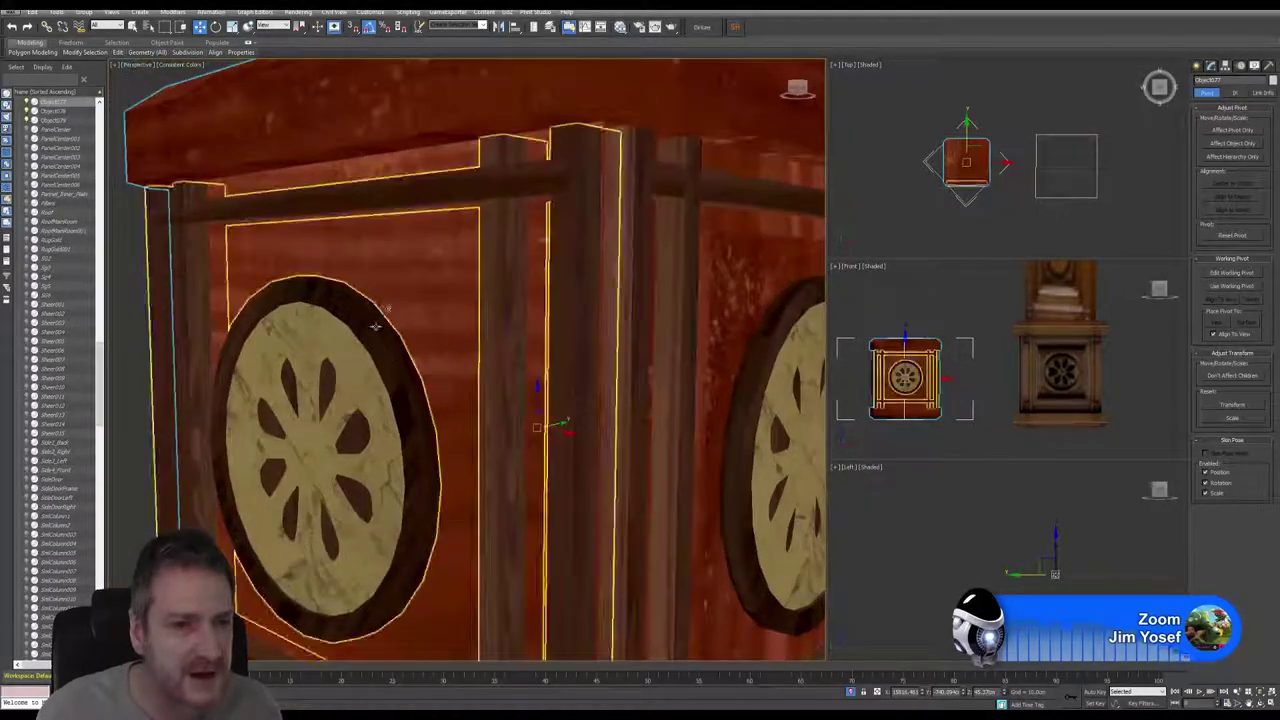
scroll(337, 247, down, 4)
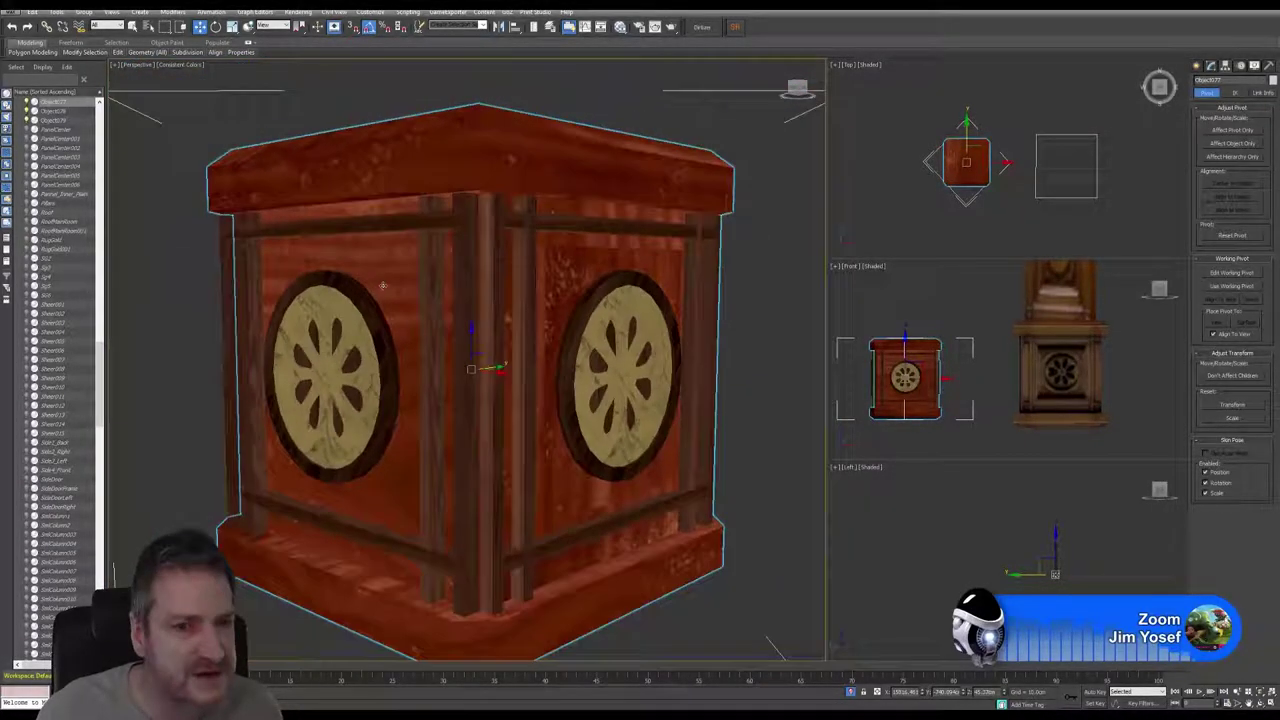
middle_drag(449, 271, 476, 299)
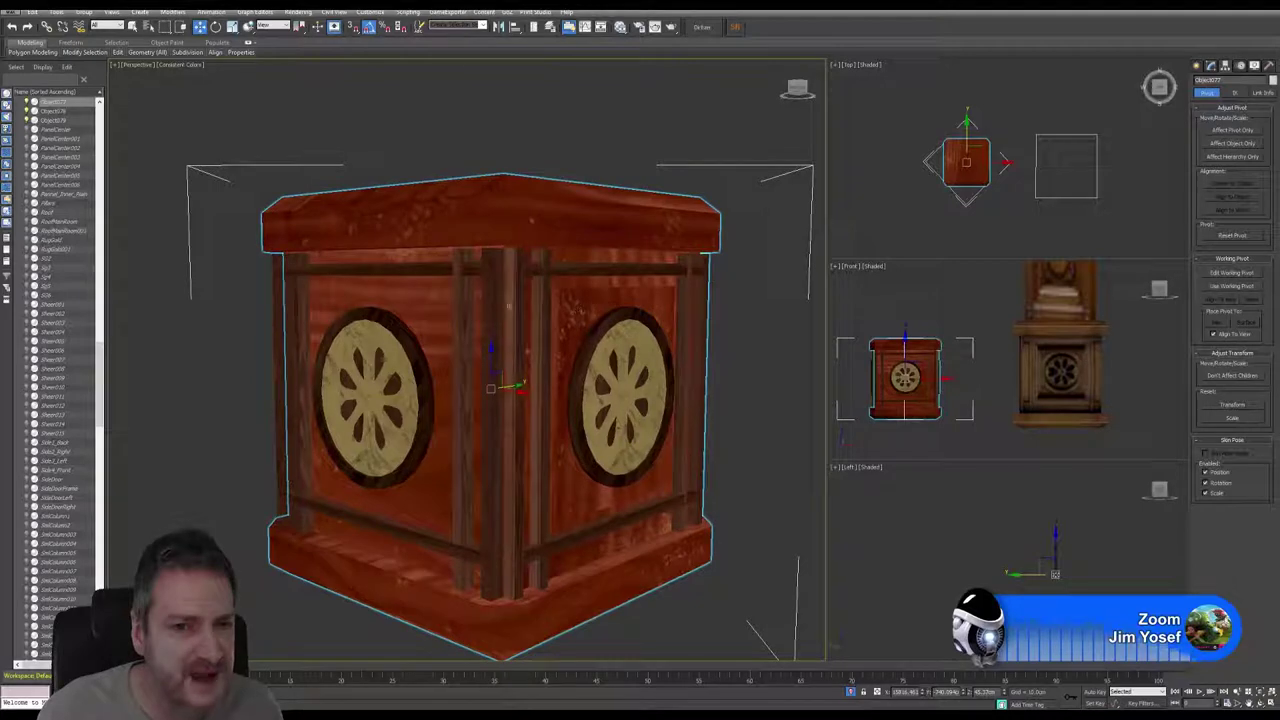
Step: Delete the front trim clone and the opposite-side trim clone, leaving only the block with its original trim
click(463, 316)
key(Delete)
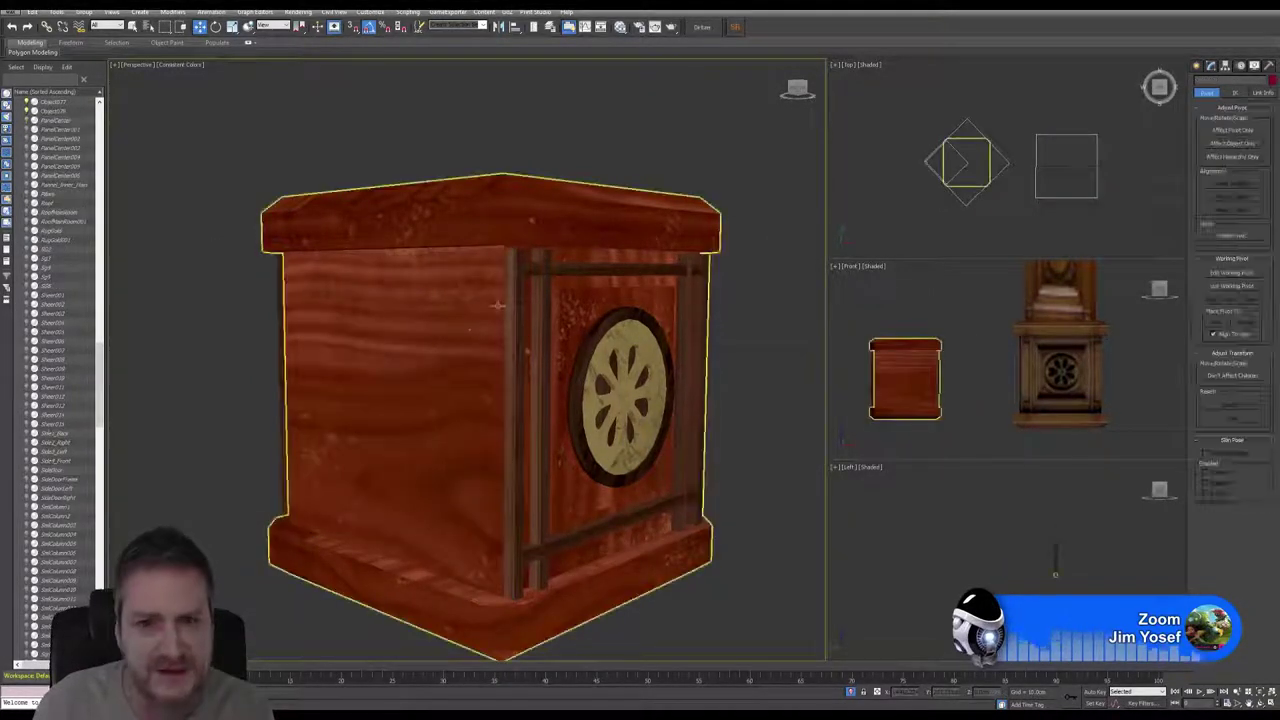
click(497, 305)
mouse_move(470, 400)
alt+middle_down()
mouse_move(517, 409)
mouse_move(377, 394)
mouse_move(491, 391)
alt+middle_up()
drag(491, 391, 480, 385)
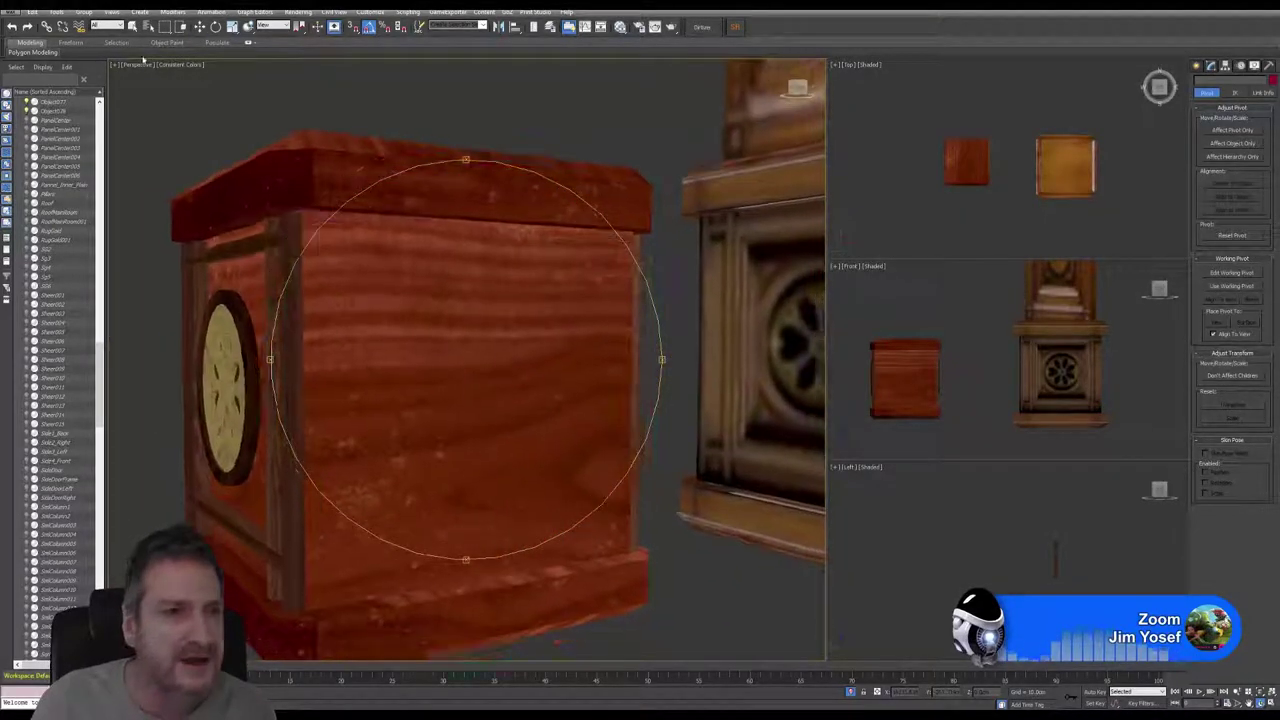
click(133, 27)
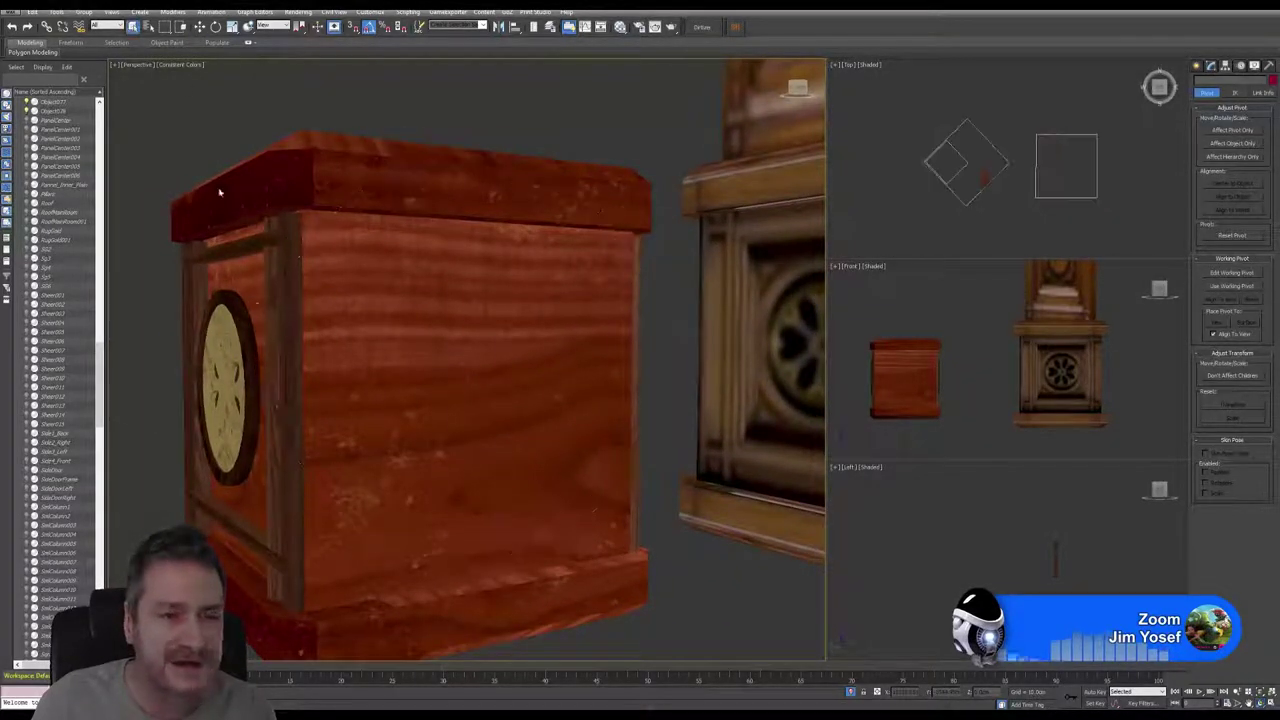
click(235, 328)
key(Delete)
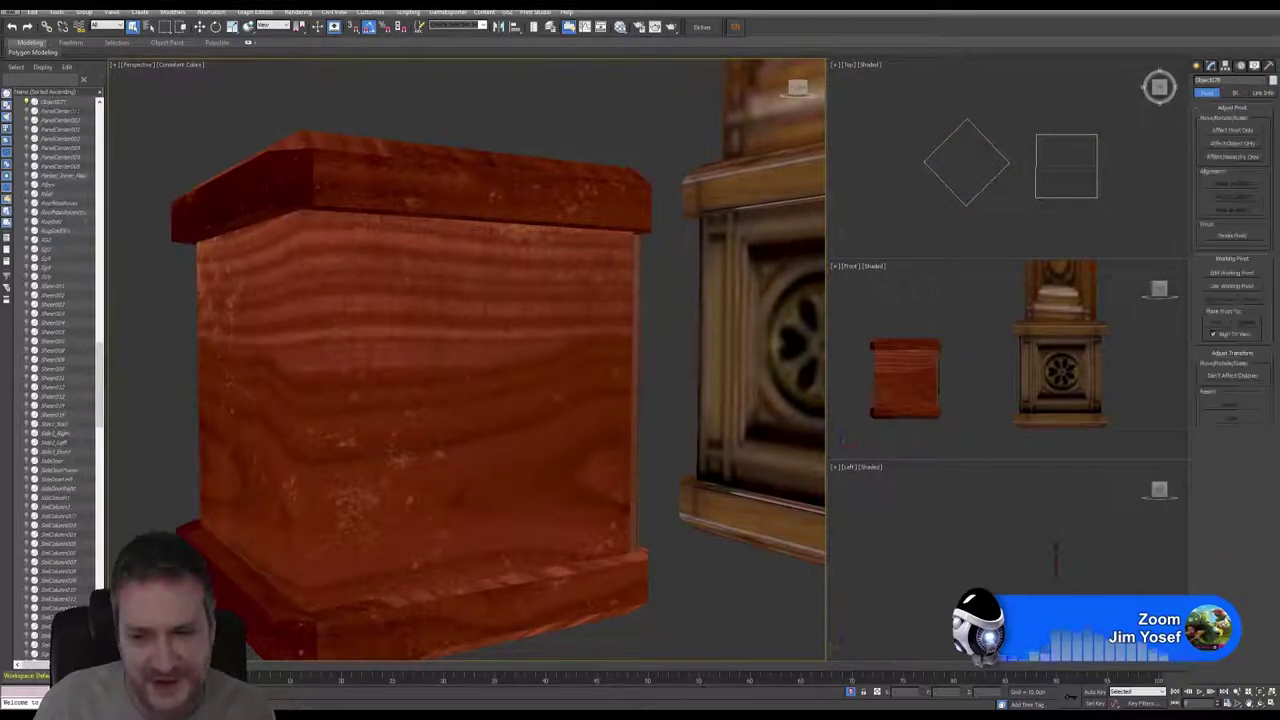
Step: Enter element selection on the corner block and select the two trim uprights nearest the bare front face
alt+middle_drag(538, 328, 440, 323)
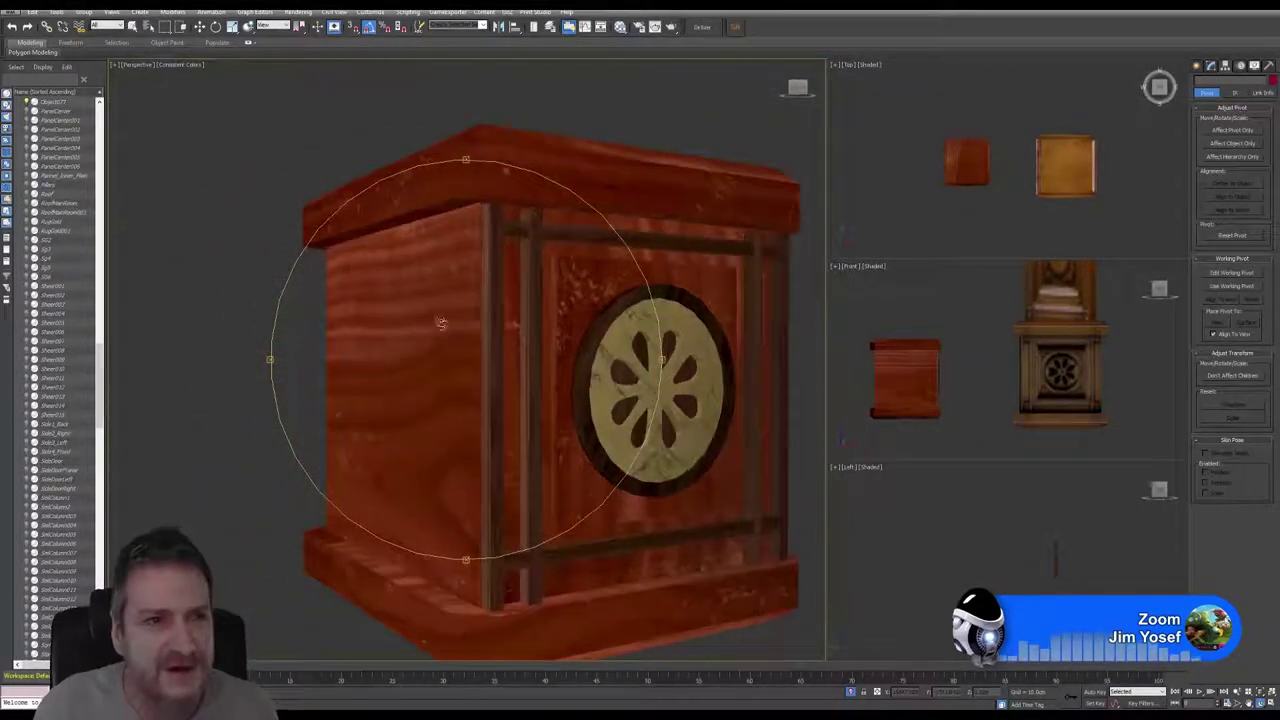
click(589, 318)
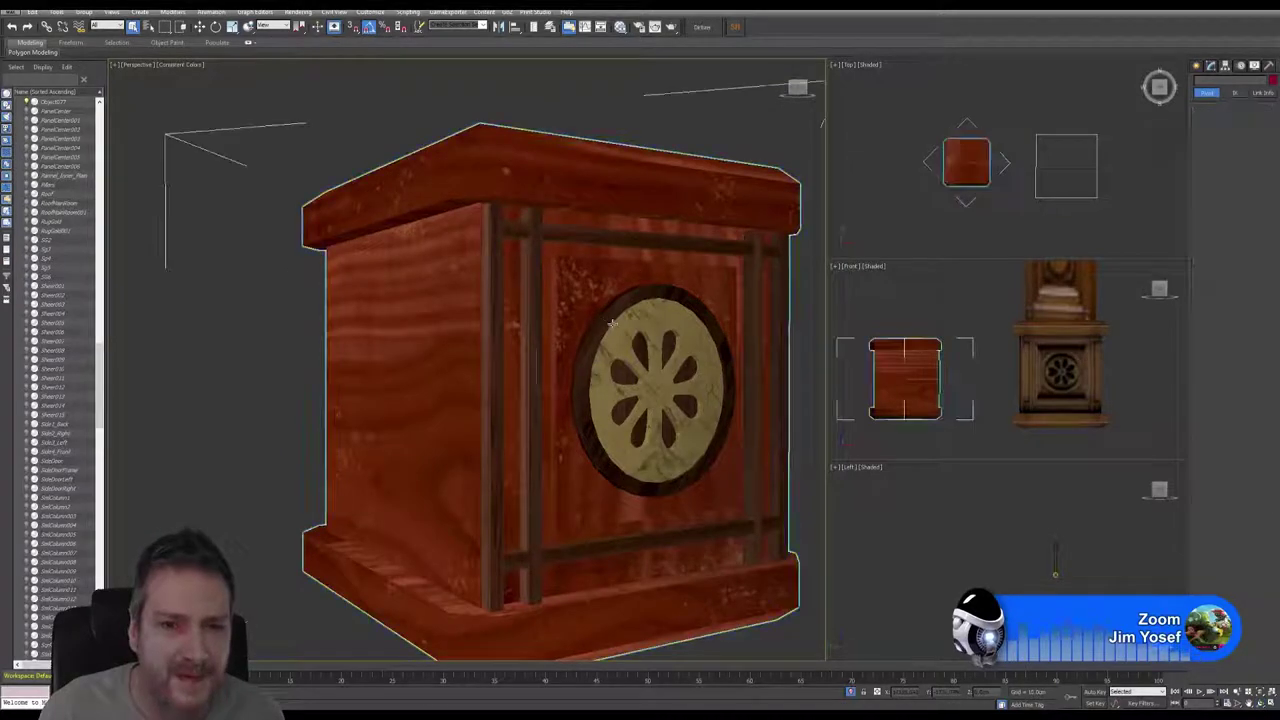
click(1212, 66)
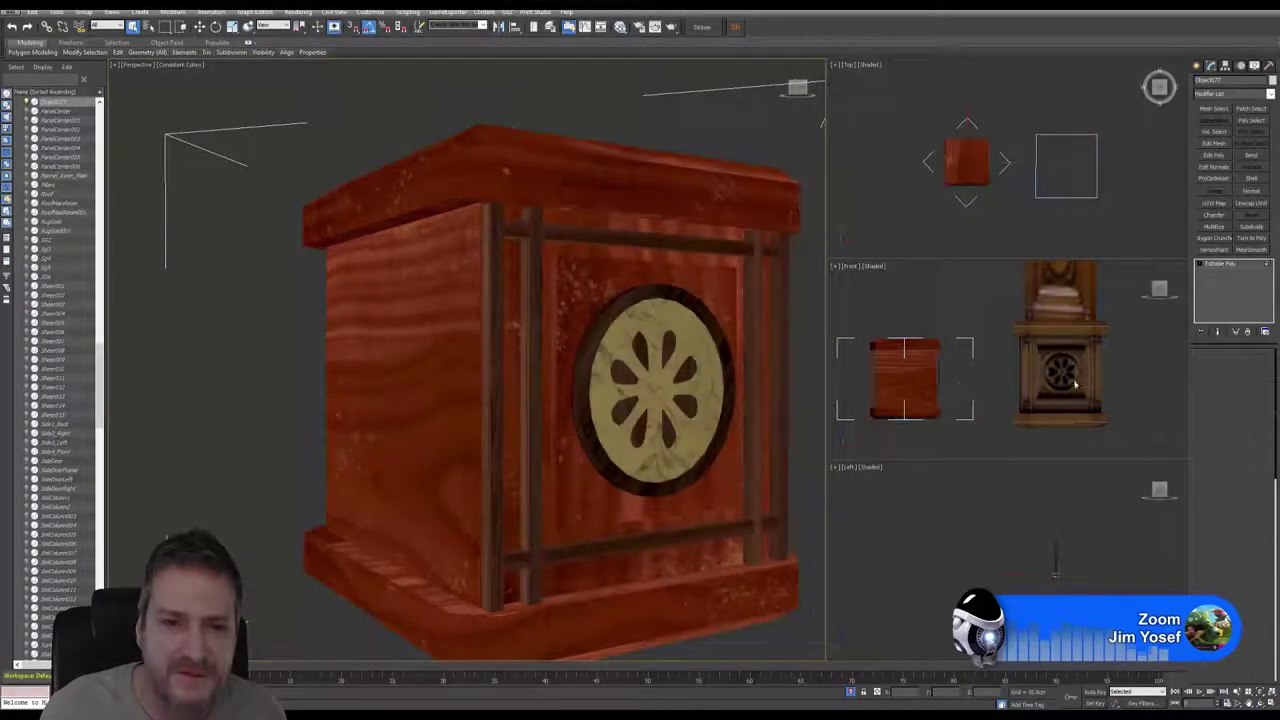
key(5)
click(493, 362)
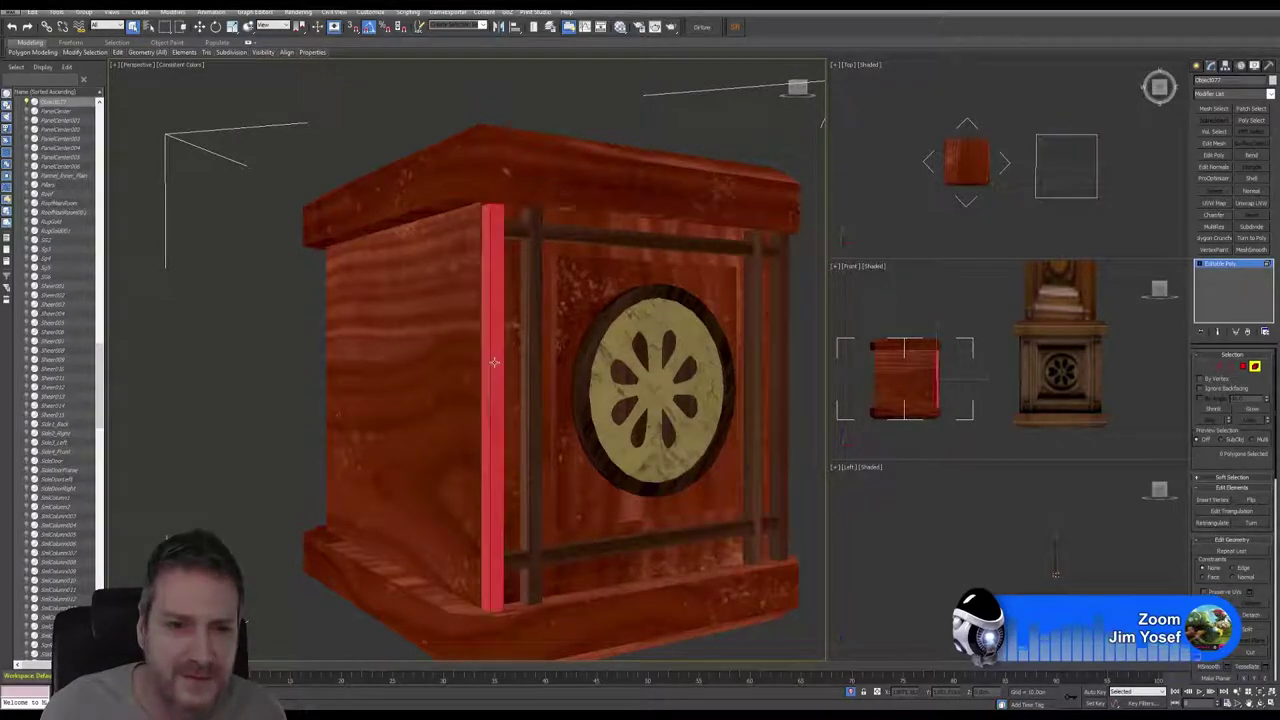
ctrl+click(529, 352)
Step: Add the rosette, its surrounding ring, both horizontal rails and the two remaining uprights to the element selection
ctrl+click(609, 310)
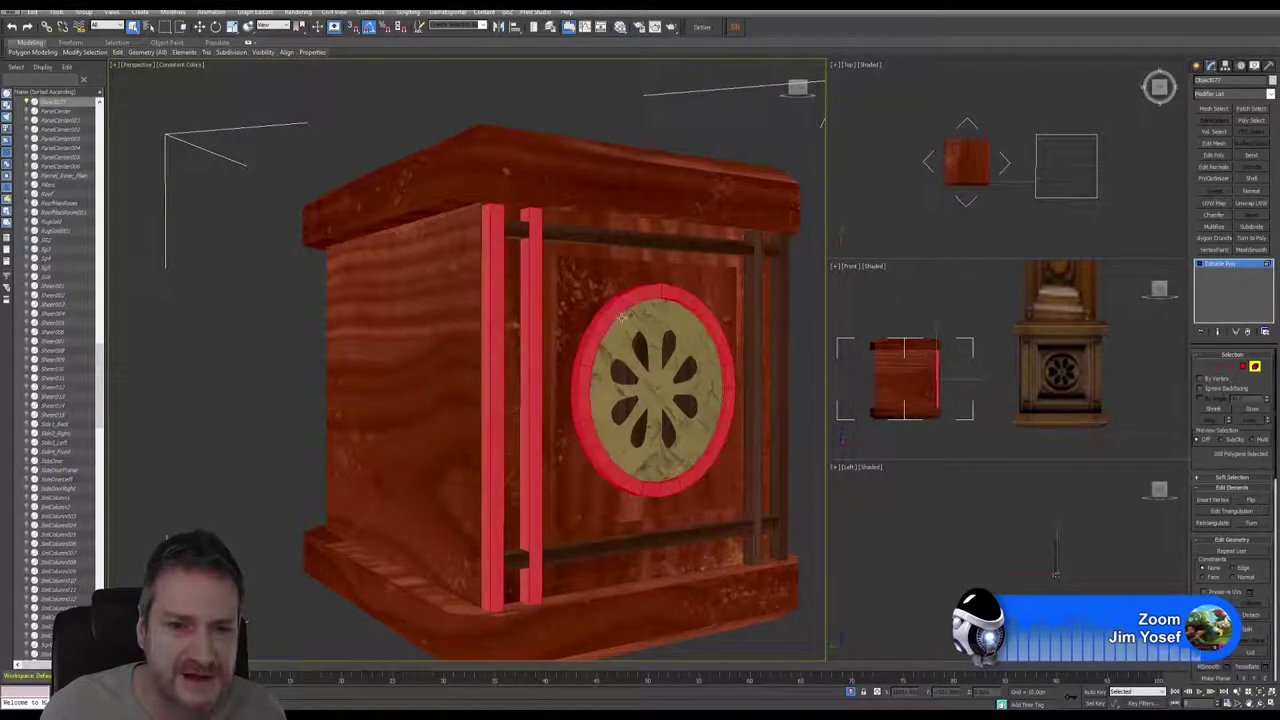
ctrl+click(620, 334)
ctrl+click(639, 344)
ctrl+click(630, 241)
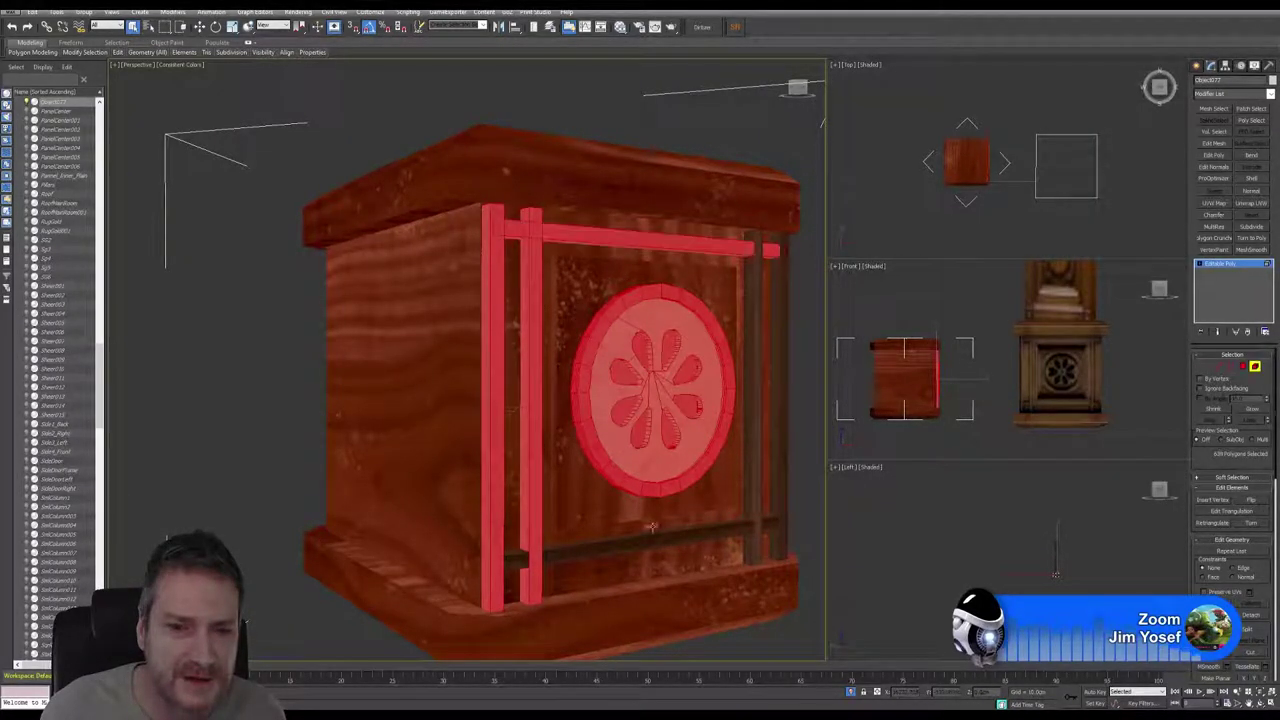
ctrl+click(654, 544)
ctrl+click(759, 481)
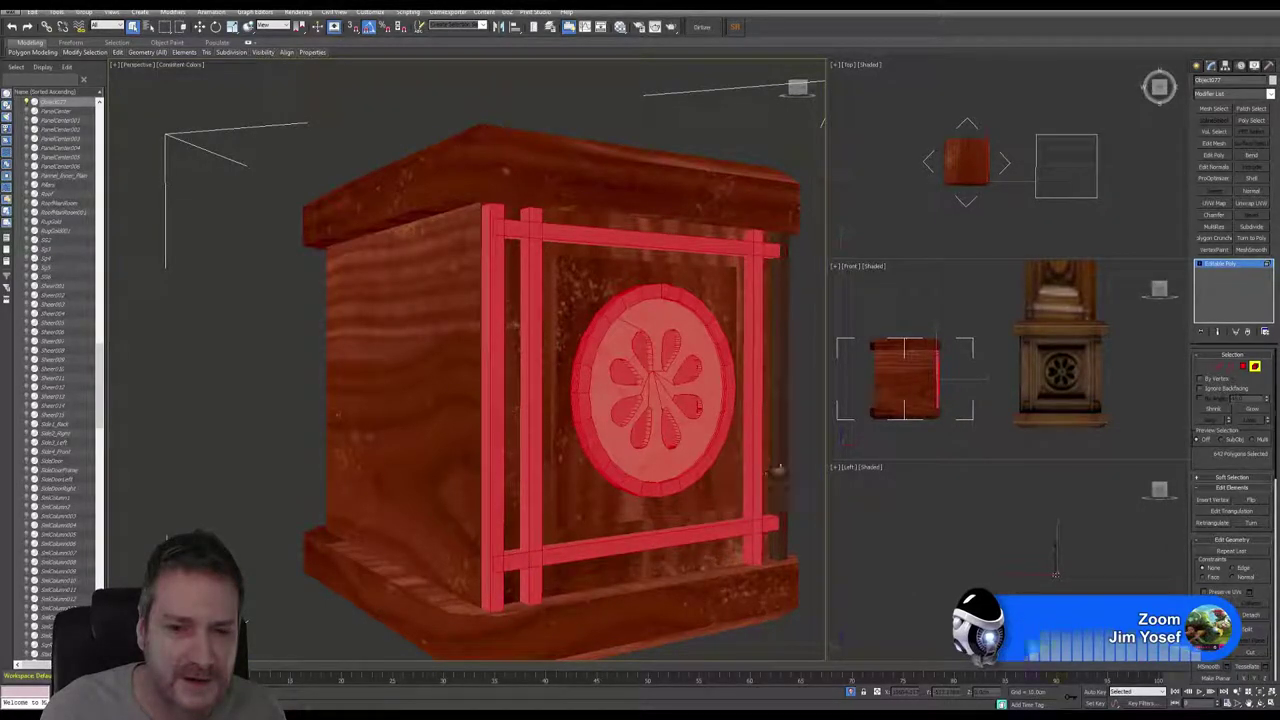
ctrl+click(779, 478)
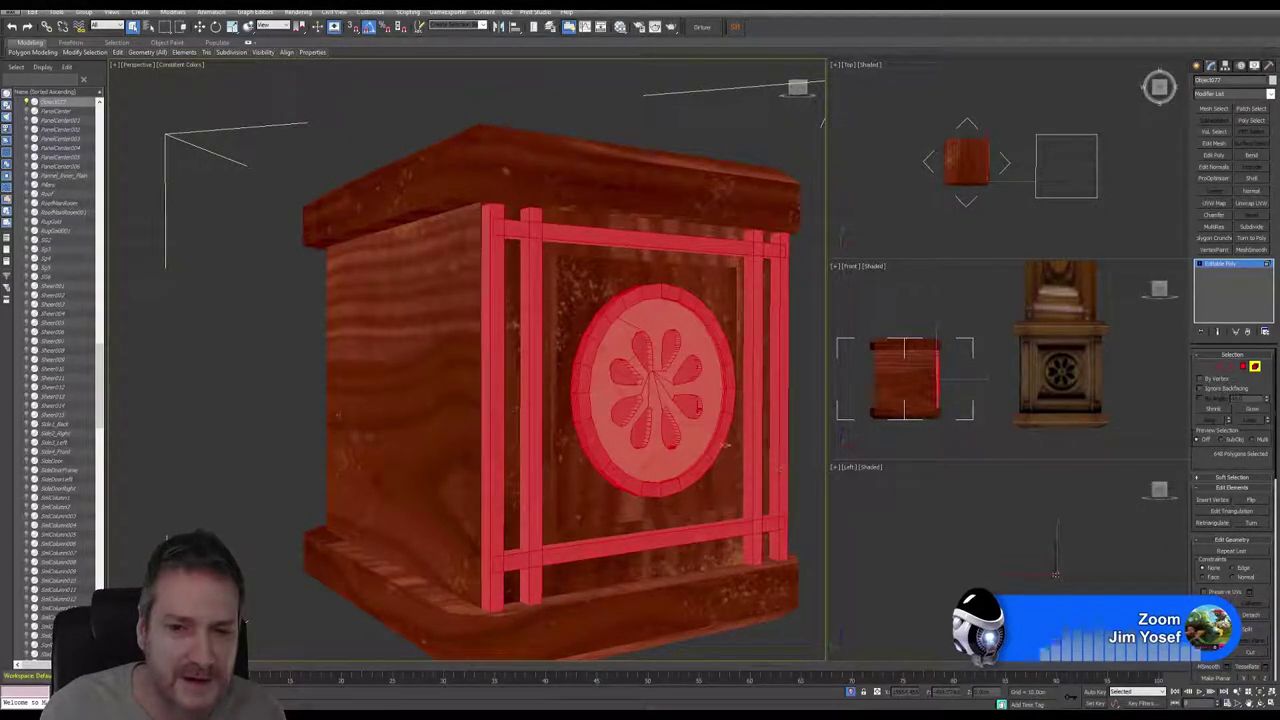
Step: Add the square panel behind the rosette to the element selection and detach all selected elements as a clone with the default name
ctrl+click(577, 283)
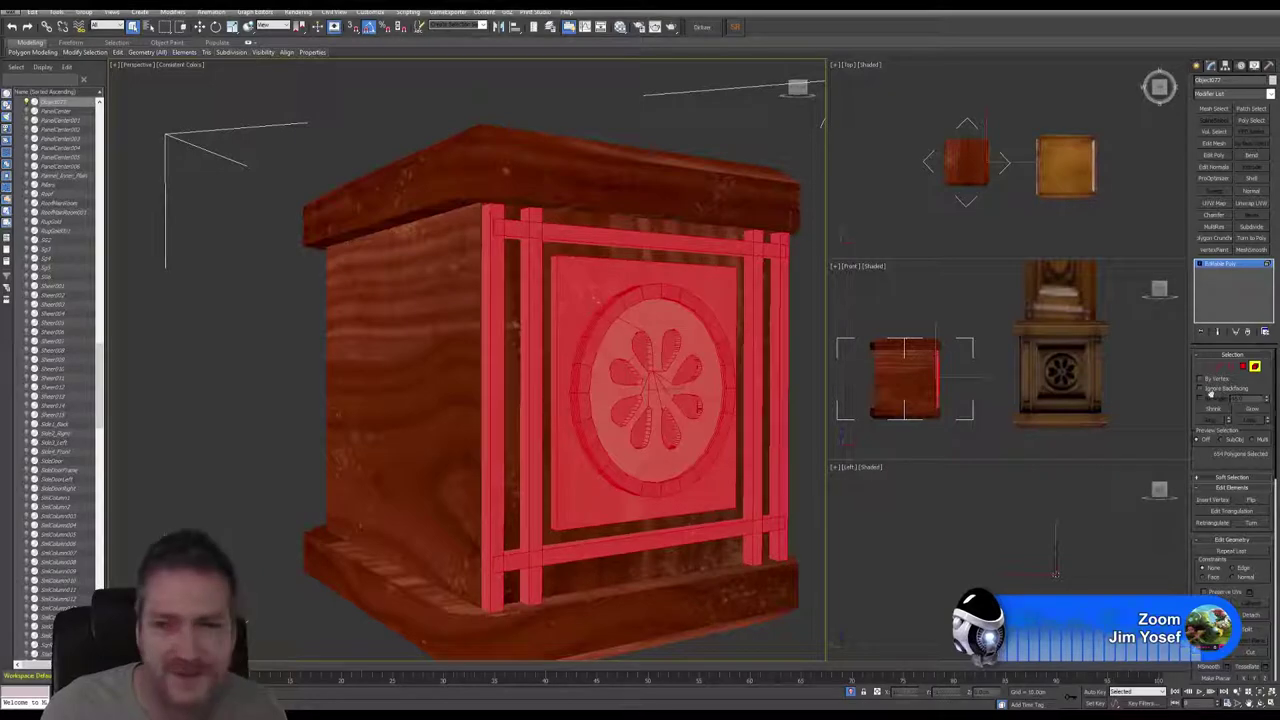
click(1256, 367)
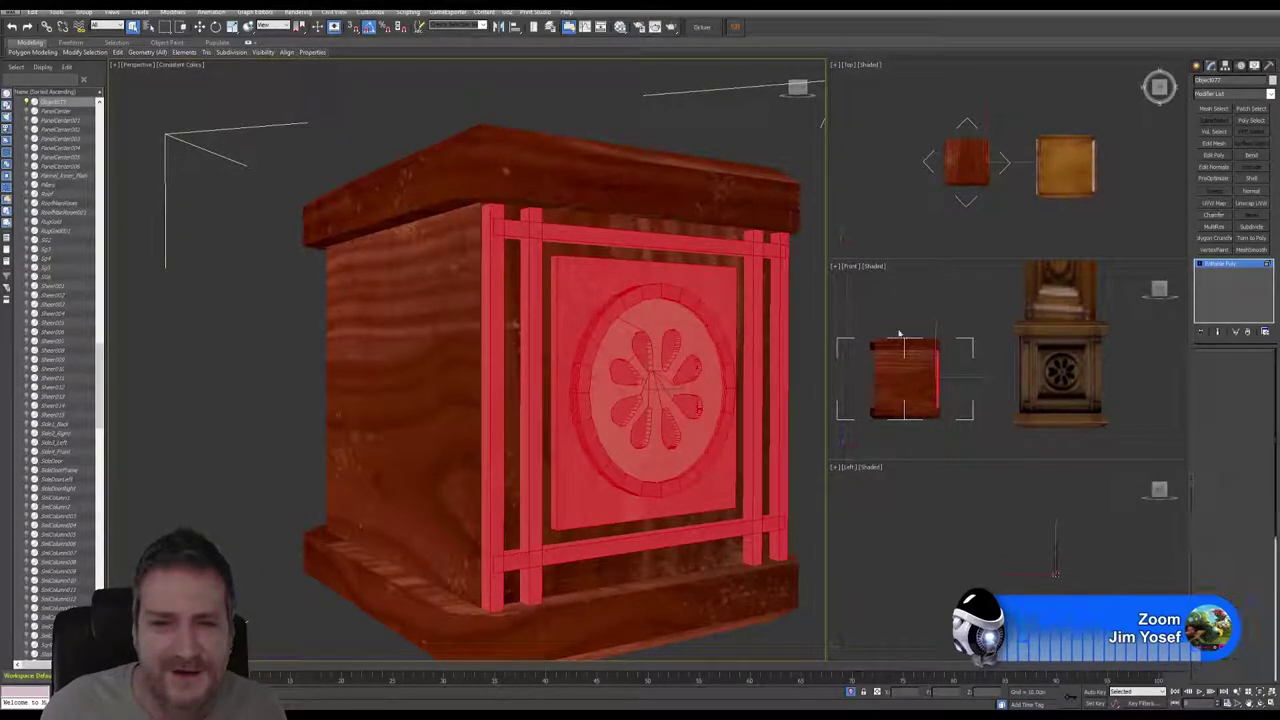
click(1255, 366)
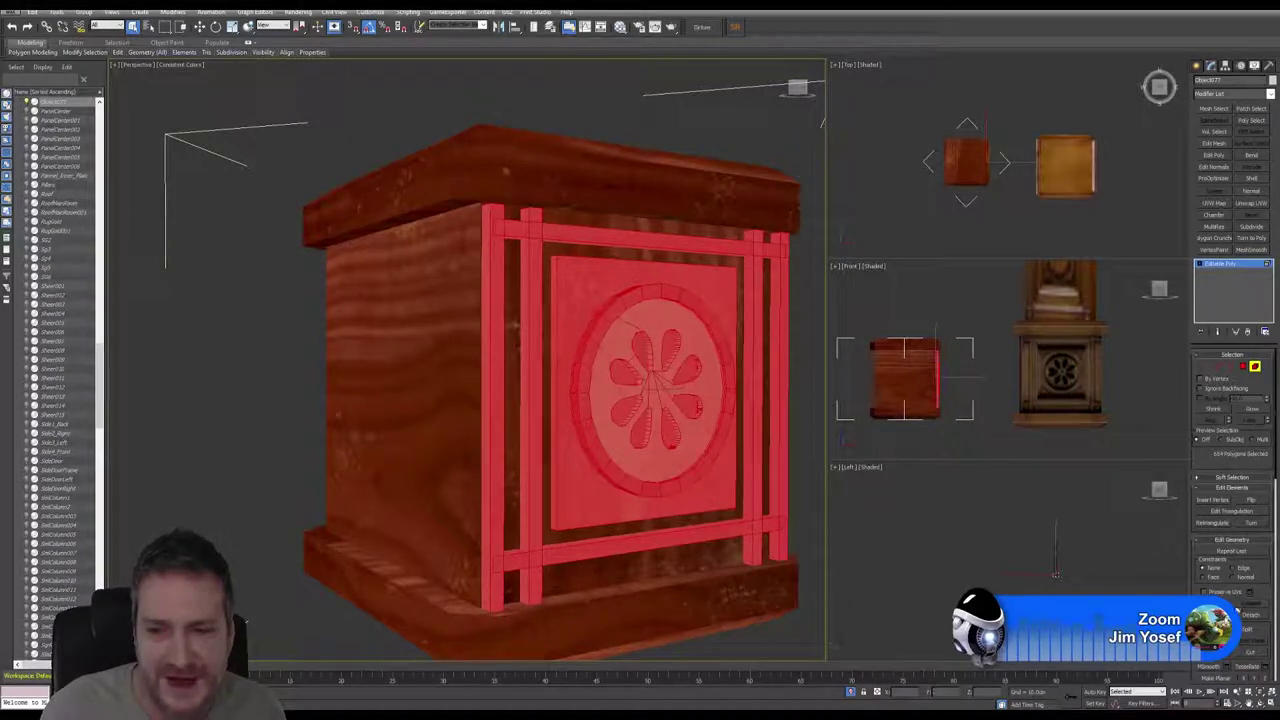
click(1251, 618)
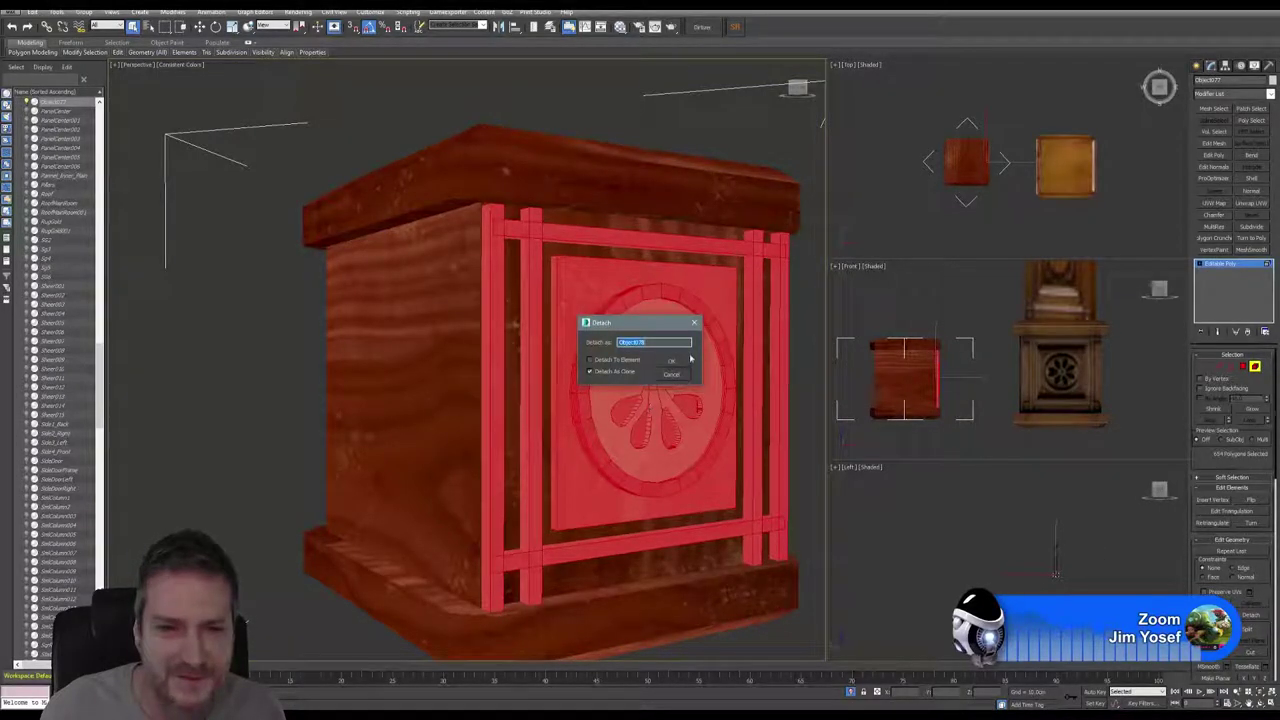
click(674, 362)
click(1254, 367)
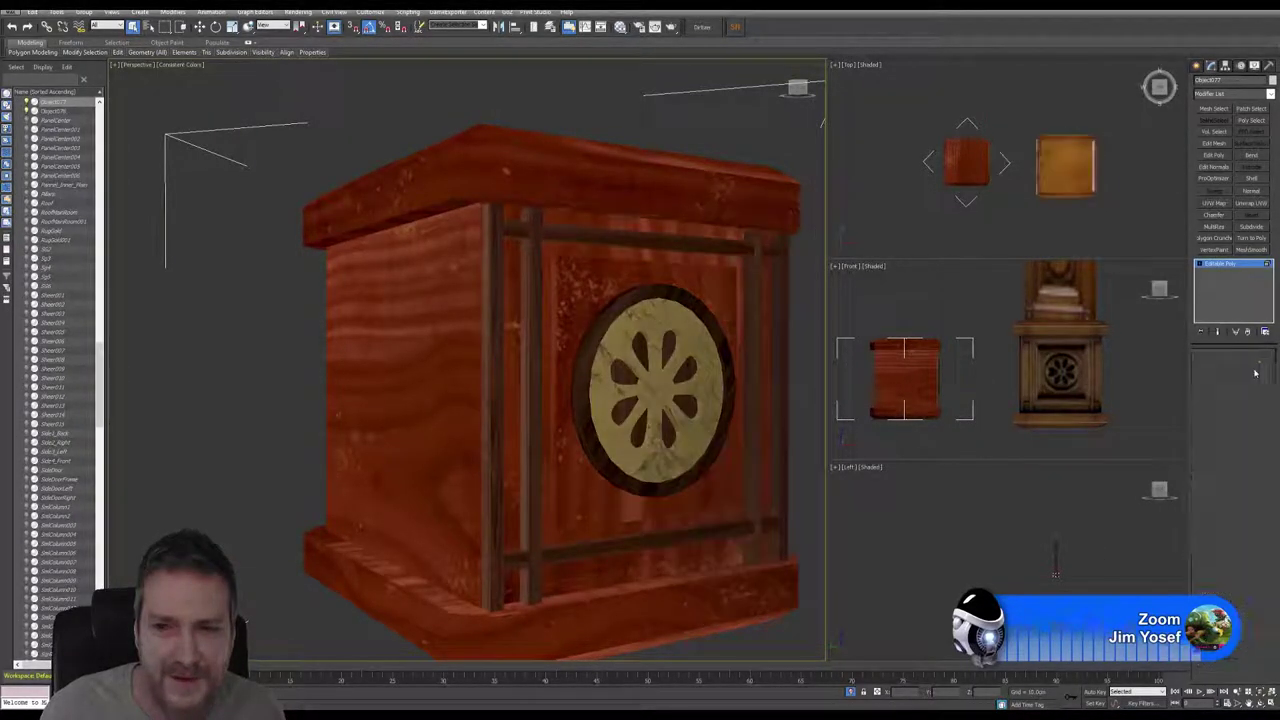
Step: Select the detached rosette-and-trim clone on its own, without the corner block
click(622, 331)
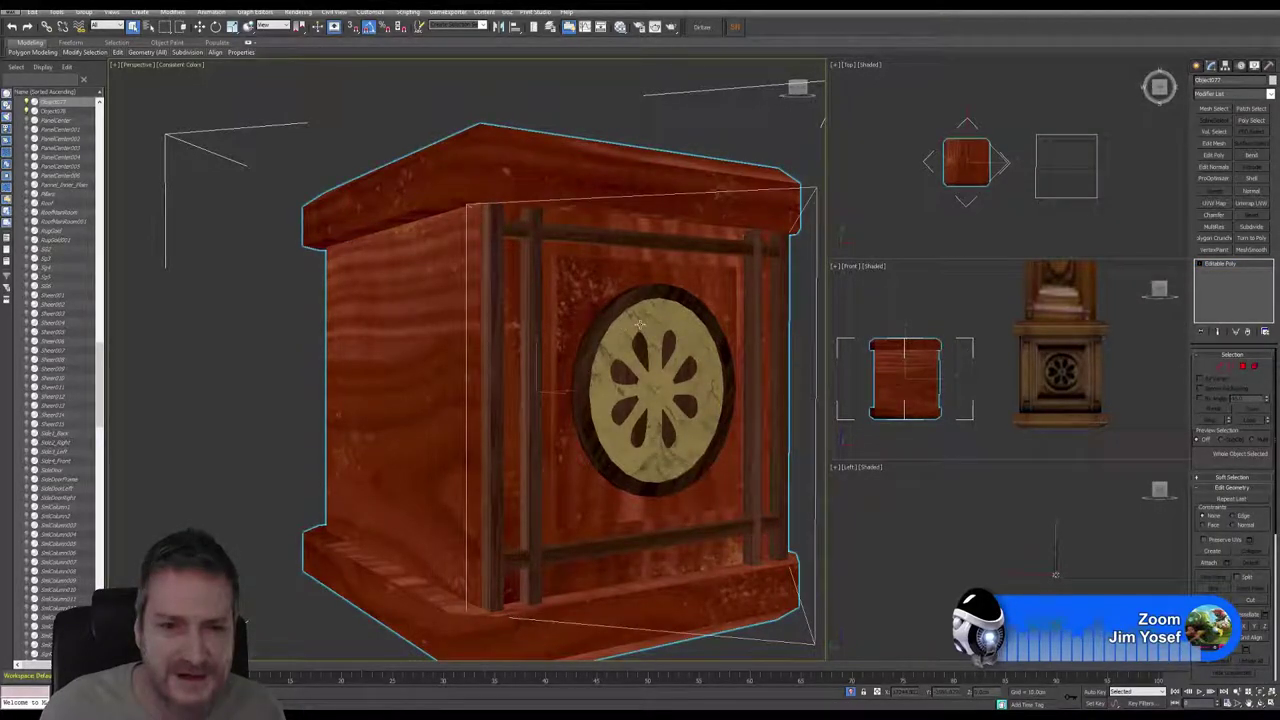
click(630, 311)
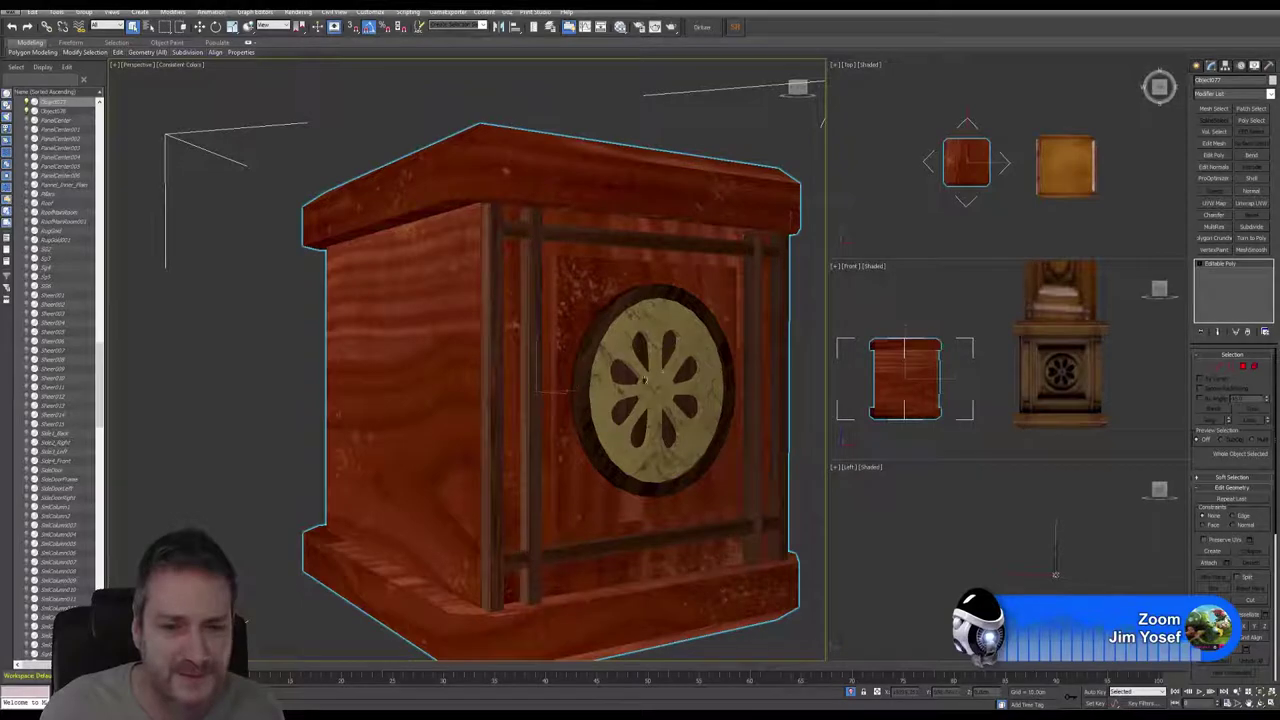
alt+middle_drag(644, 379, 608, 389)
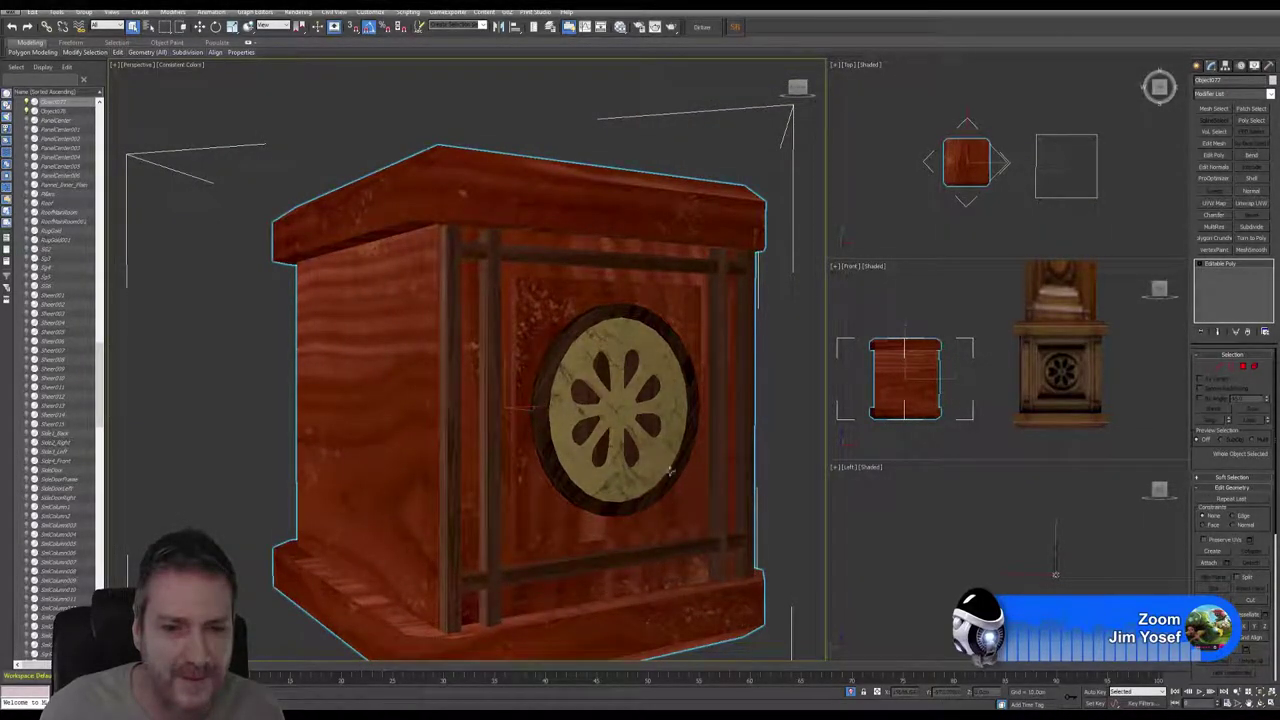
alt+middle_drag(578, 260, 478, 305)
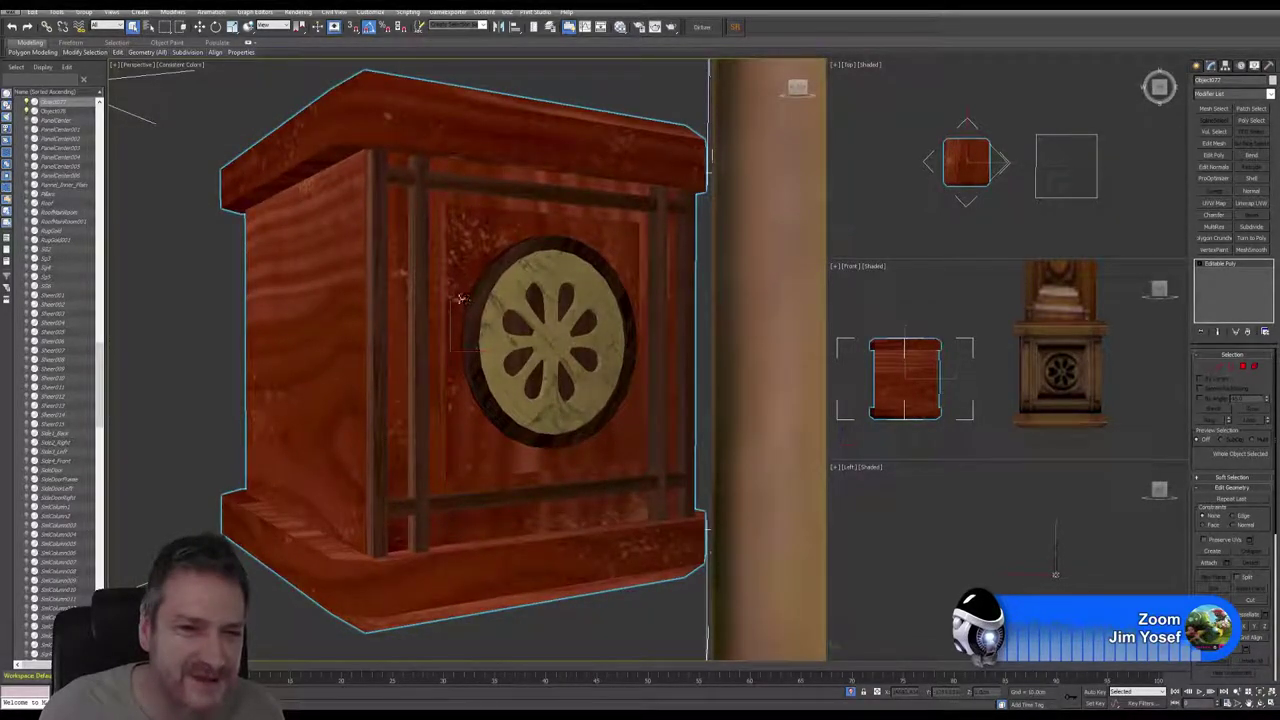
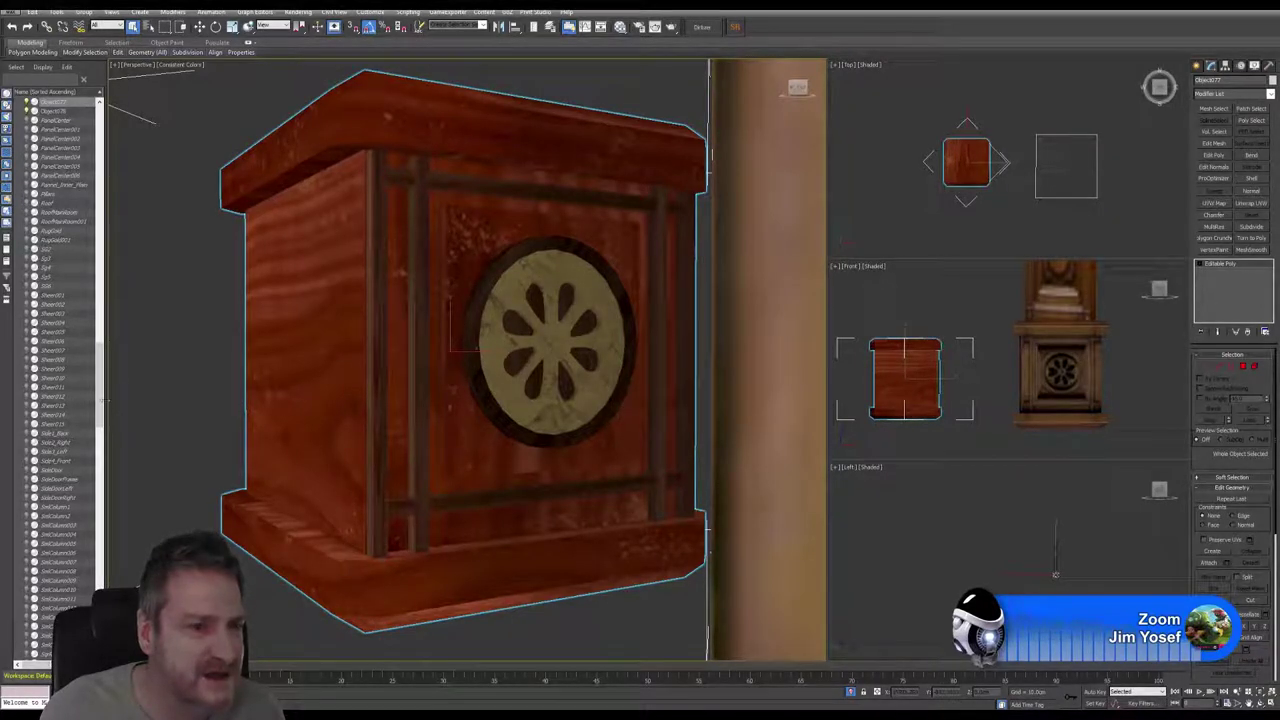
scroll(86, 380, up, 7)
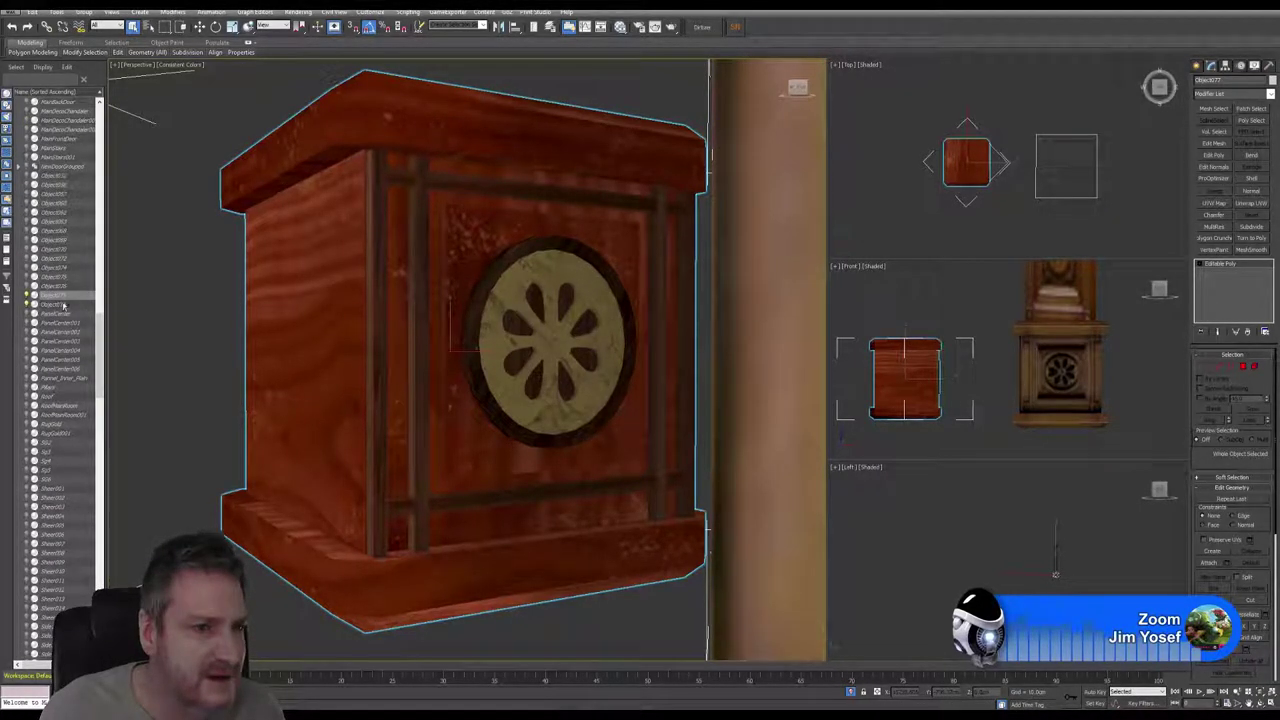
click(62, 305)
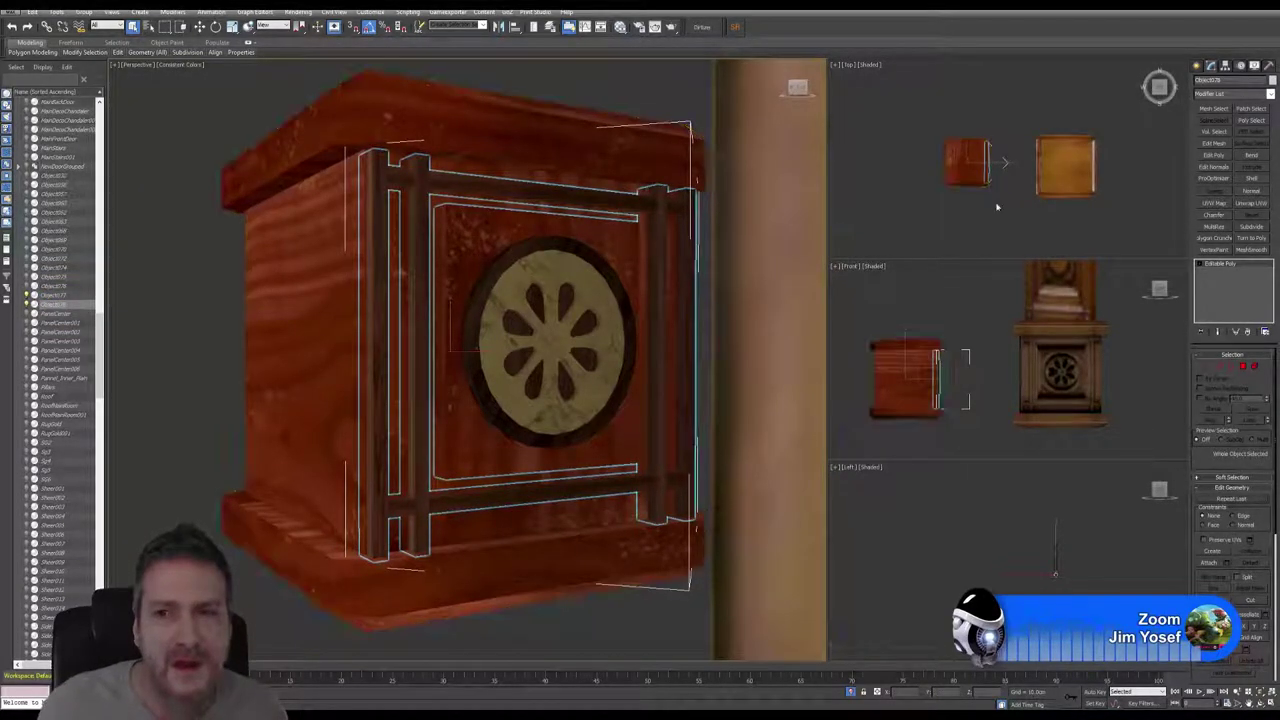
Step: Center the clone's pivot on its own geometry, working in the maximized Top view, and end pivot editing
middle_click(997, 207)
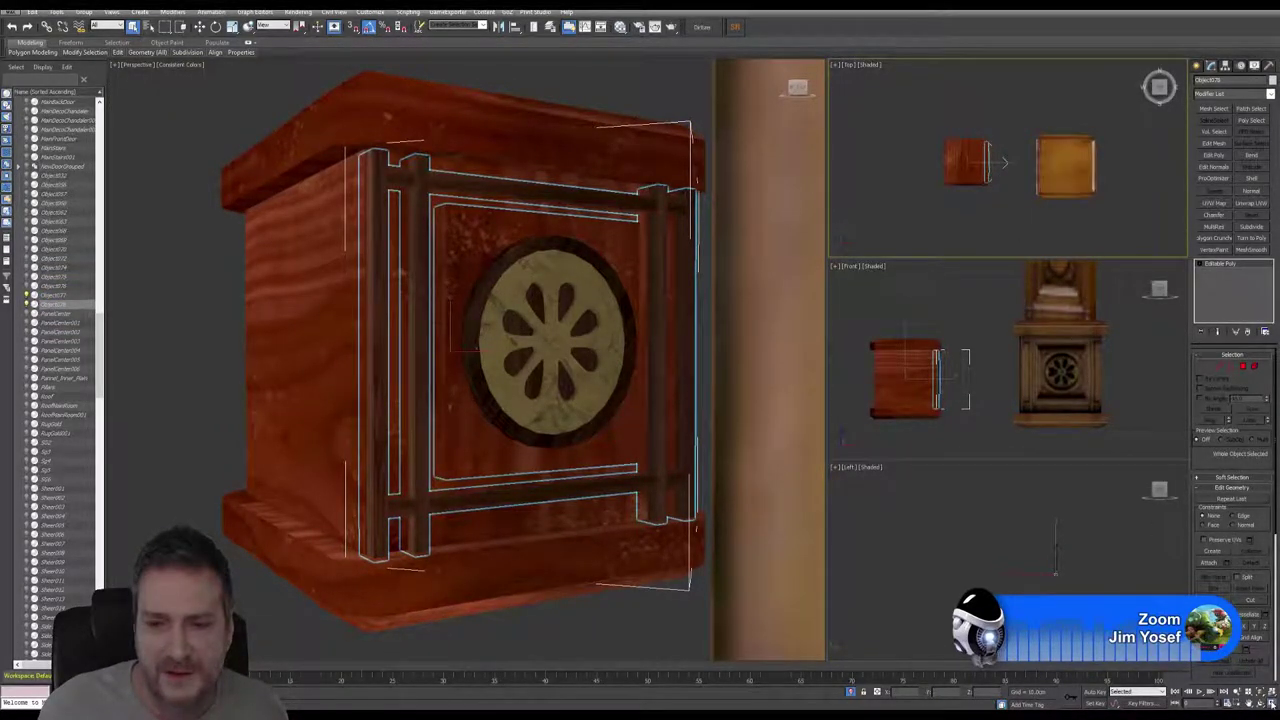
key(alt+w)
middle_drag(663, 423, 686, 429)
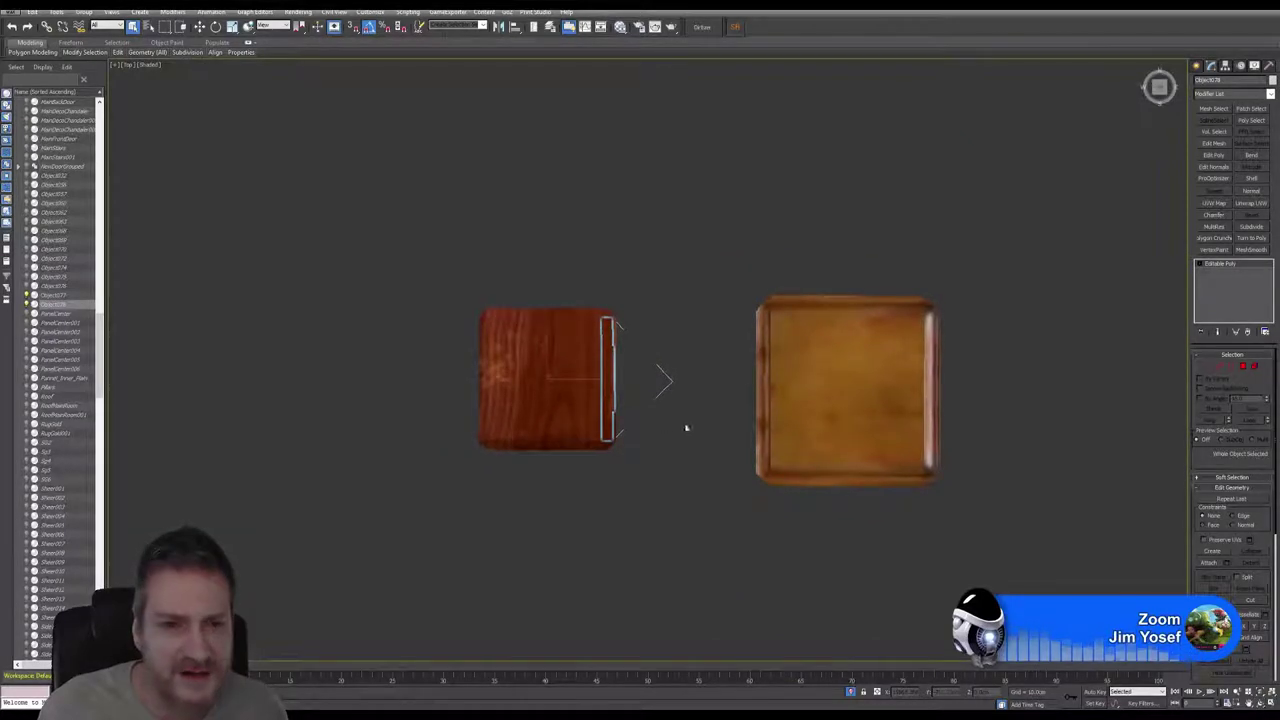
click(1225, 65)
click(1232, 130)
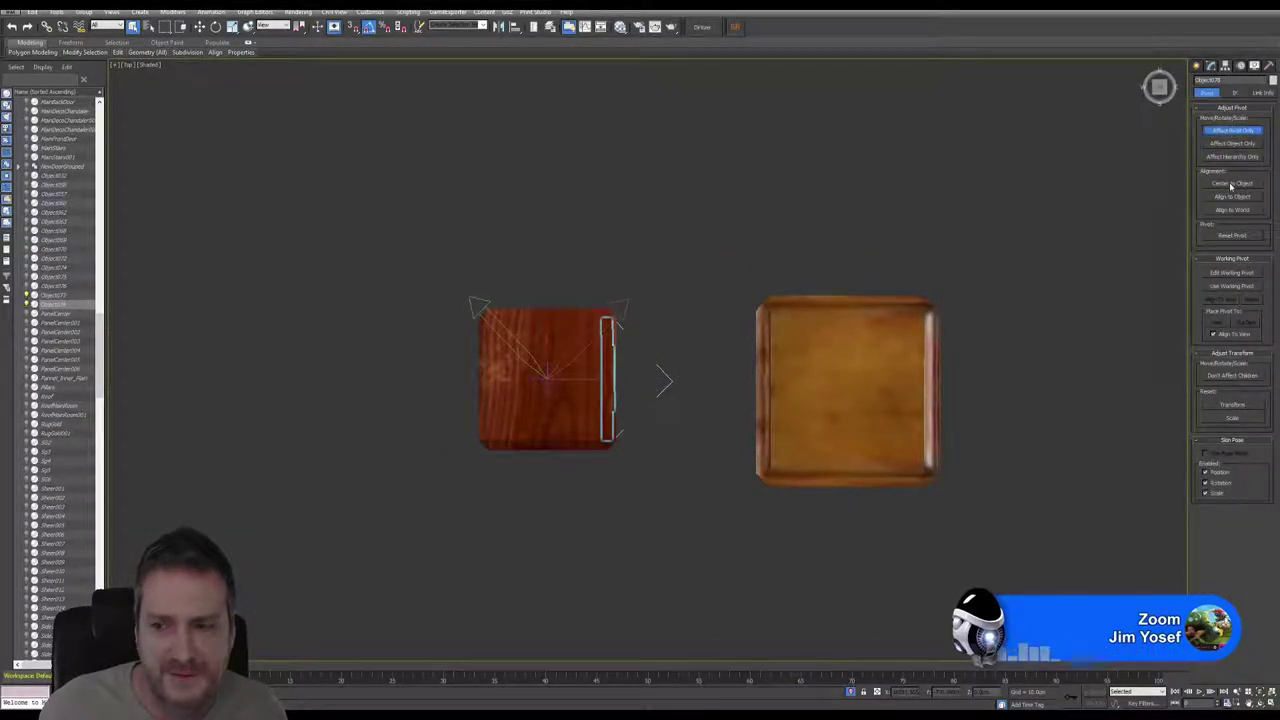
click(1231, 184)
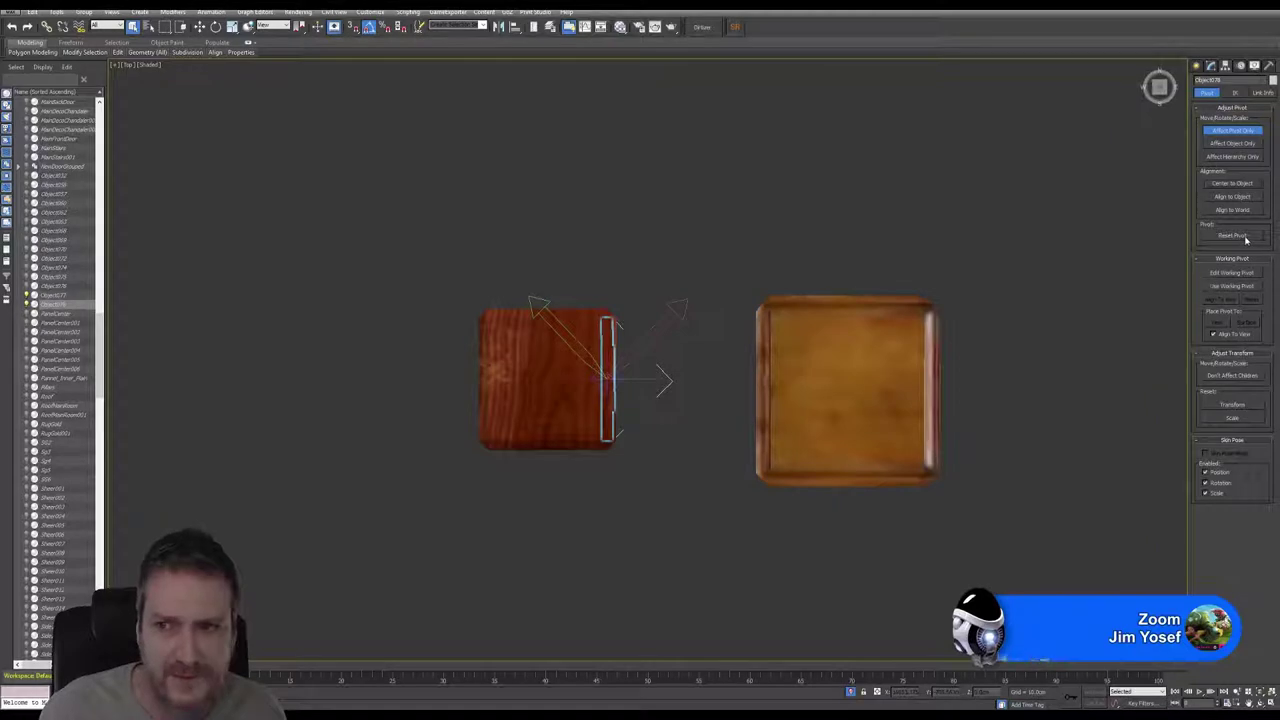
click(1235, 131)
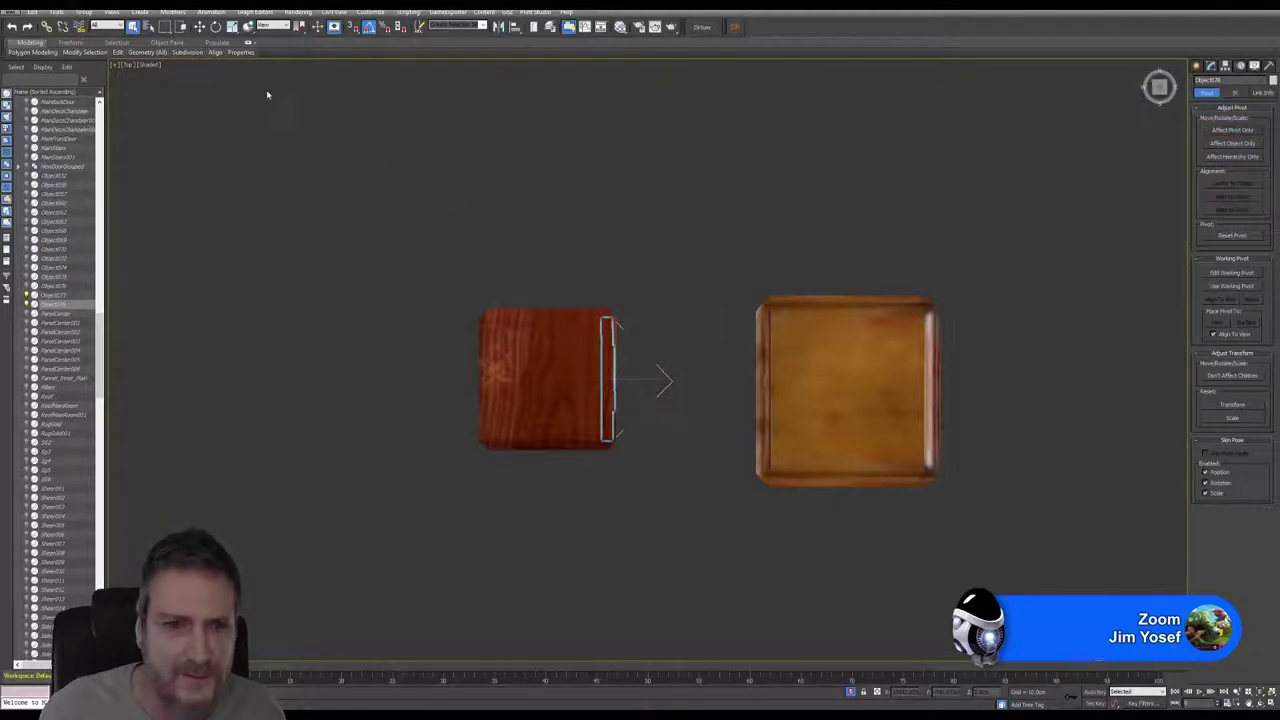
Step: Rotate the selected frame panel half a turn and move it to the opposite side of the red block
click(201, 27)
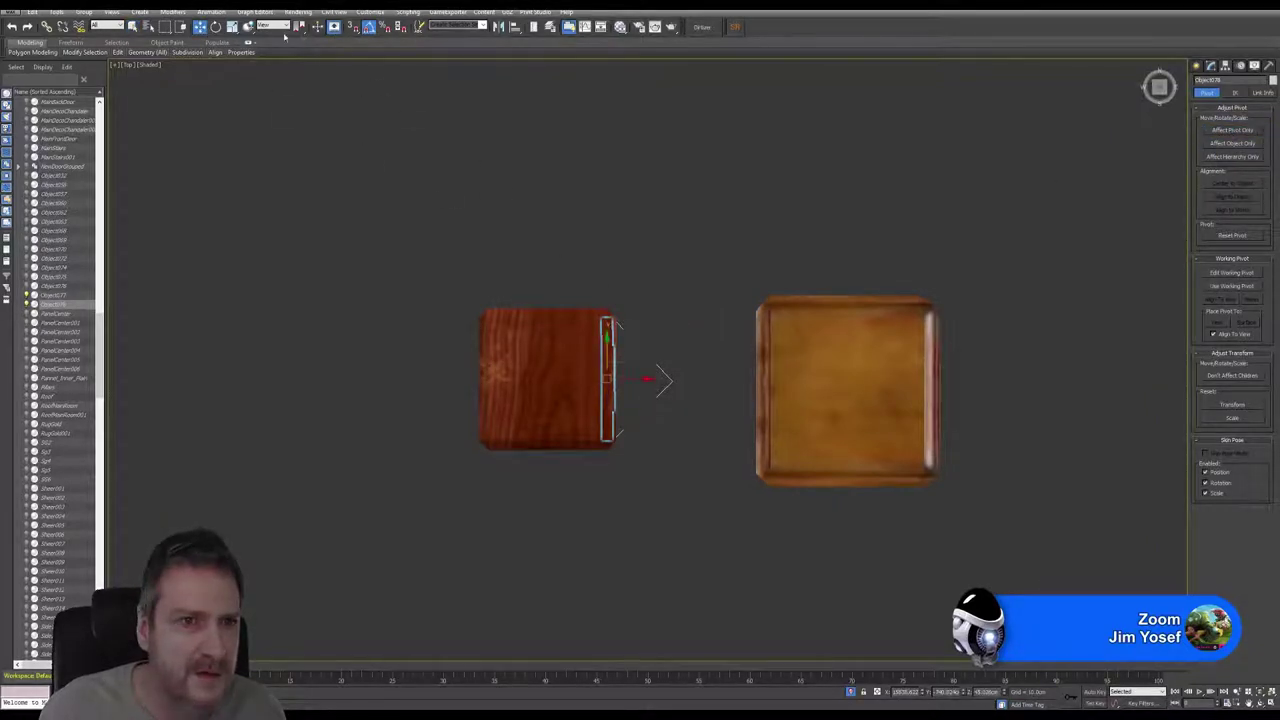
click(216, 27)
drag(622, 408, 621, 515)
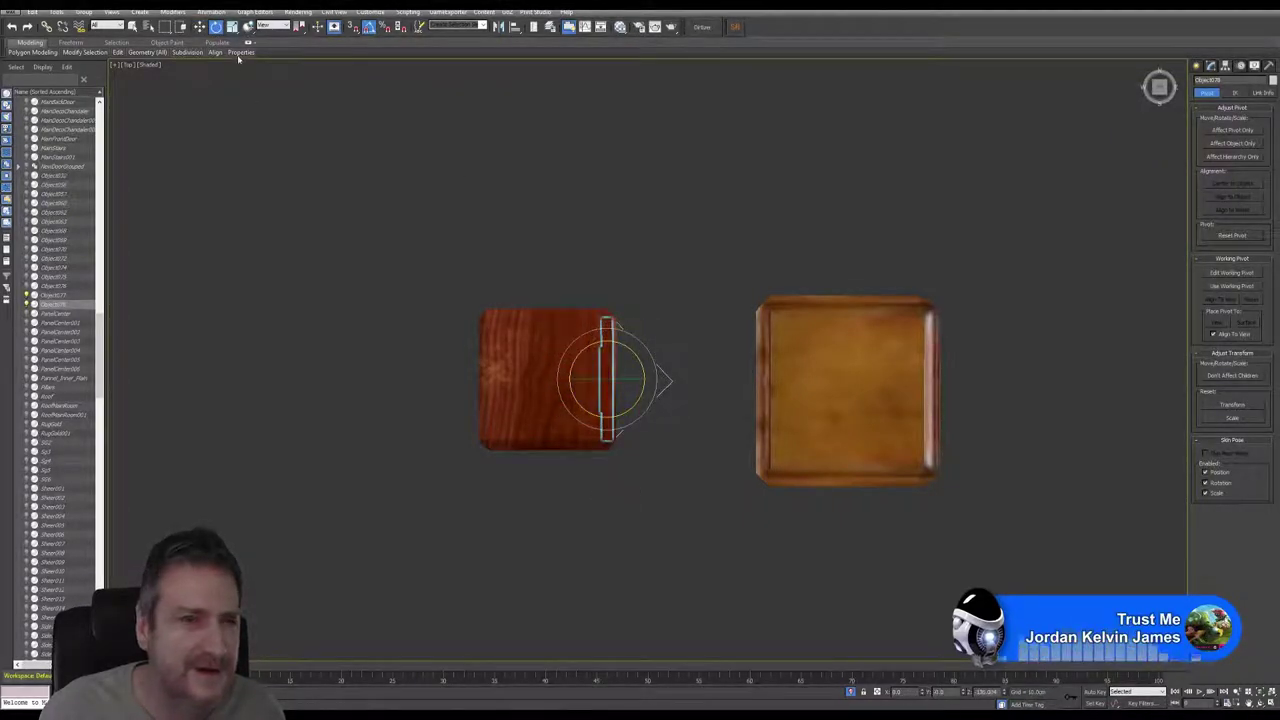
click(201, 27)
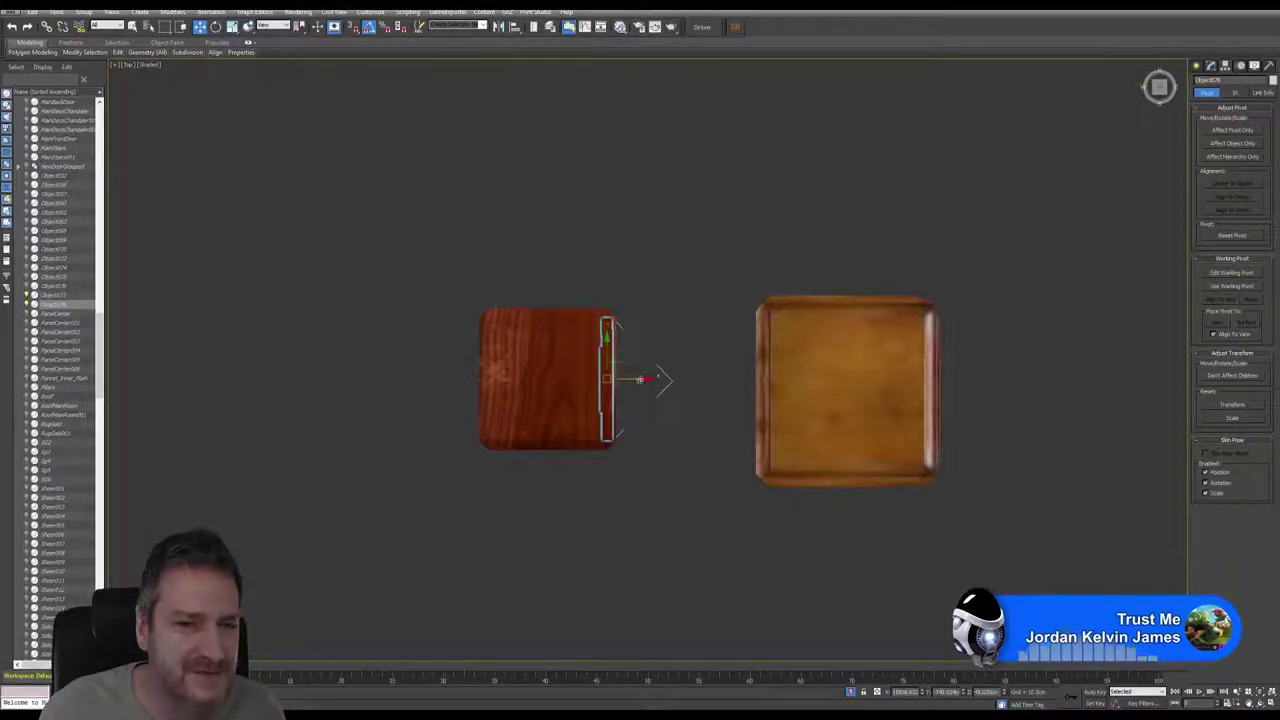
drag(640, 379, 514, 378)
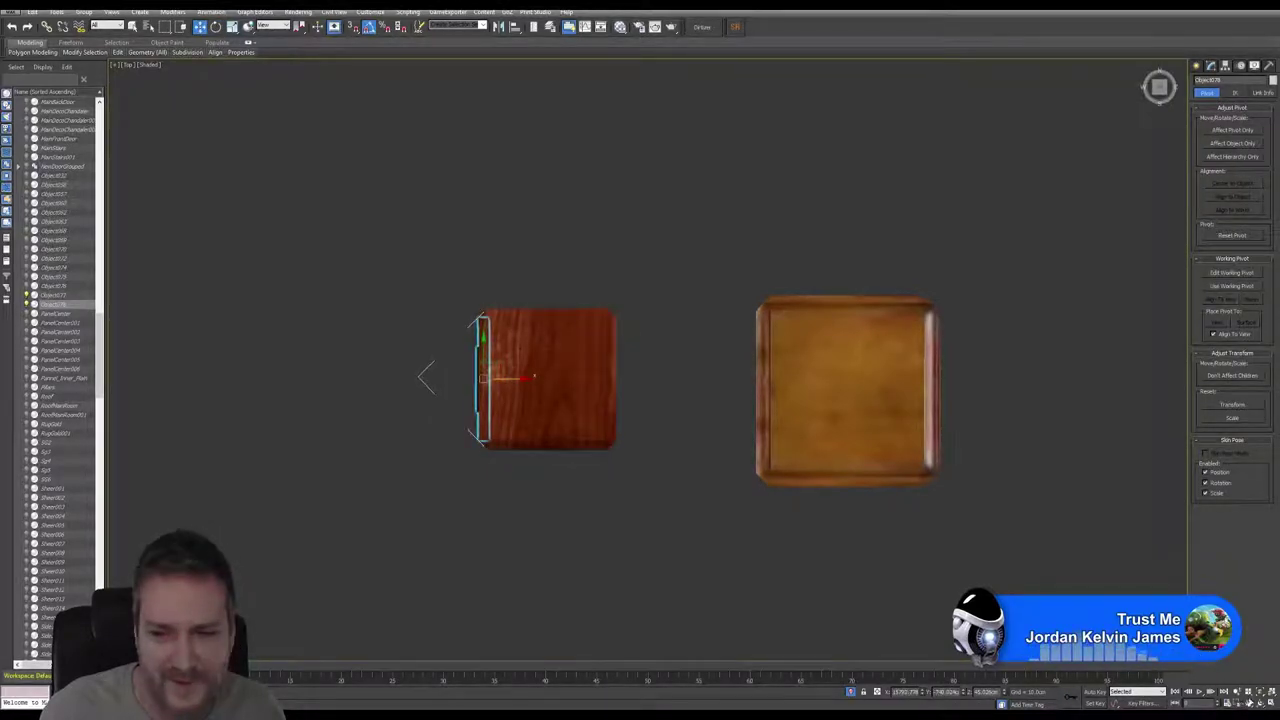
Step: Nudge the turned frame panel inward in the perspective view so it sits against the block's side face
key(alt+w)
alt+middle_drag(774, 526, 788, 543)
alt+middle_drag(452, 387, 688, 393)
scroll(367, 343, up, 5)
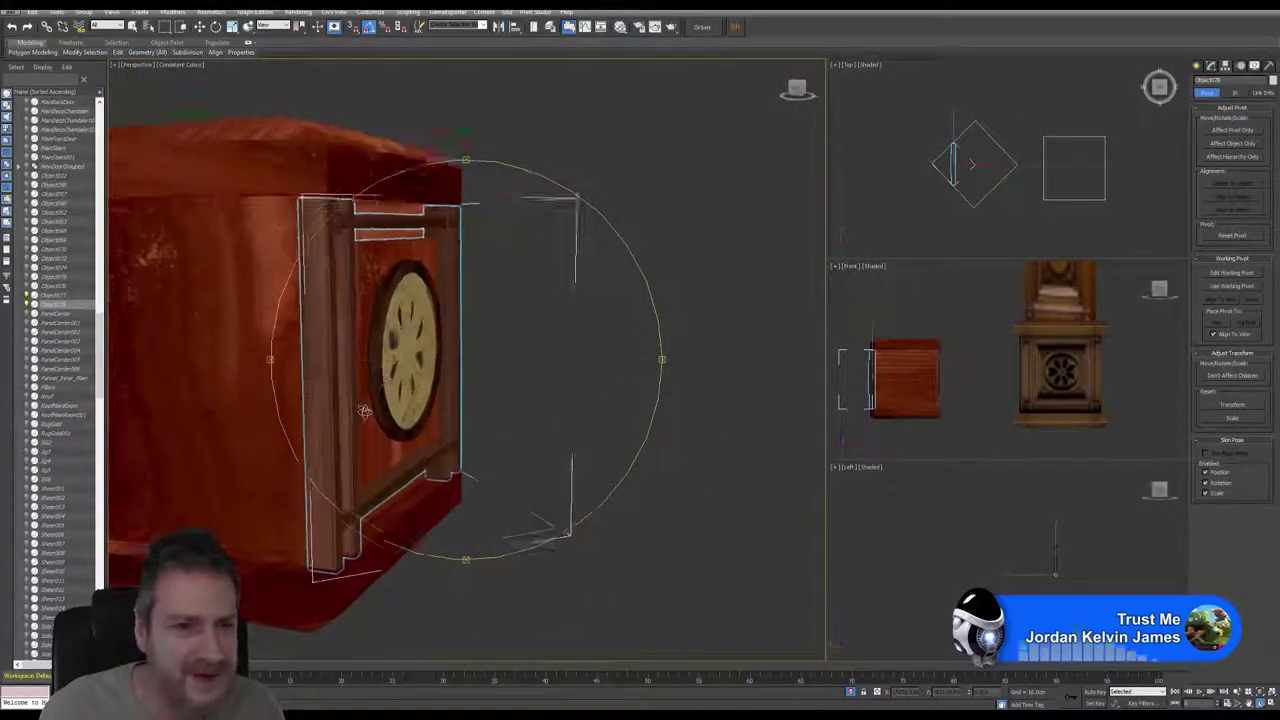
alt+middle_drag(350, 322, 417, 456)
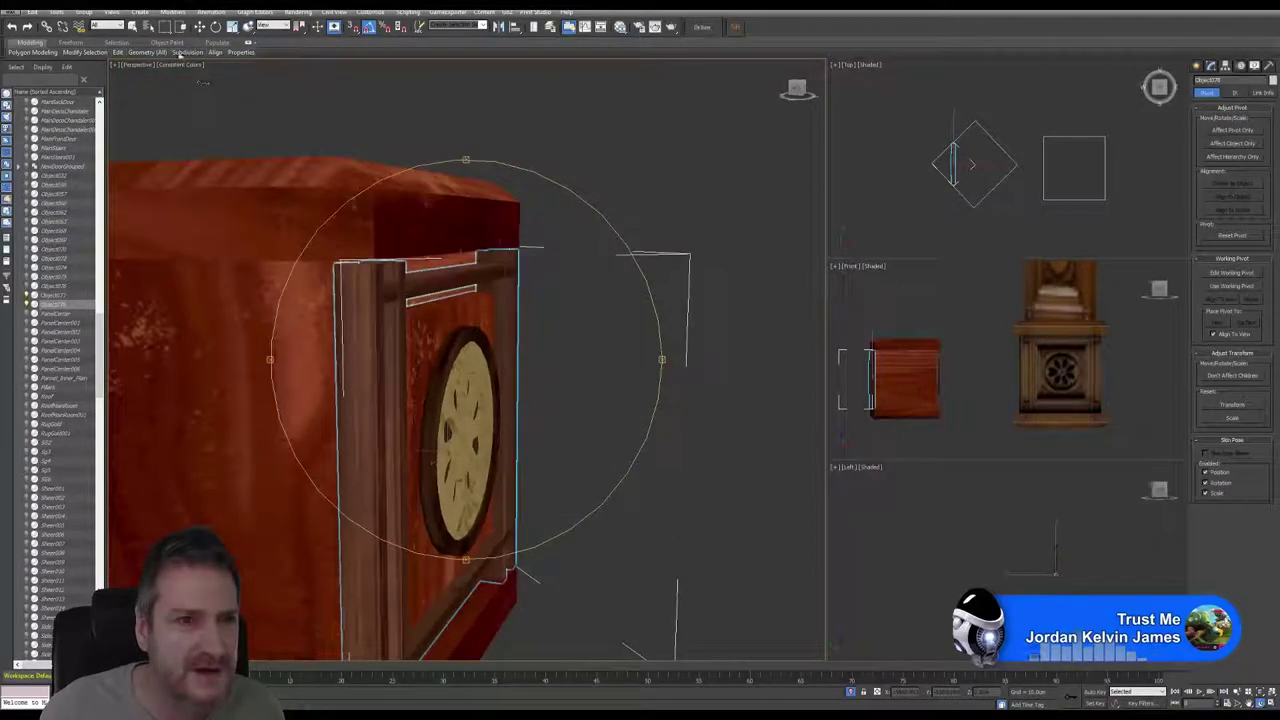
click(200, 26)
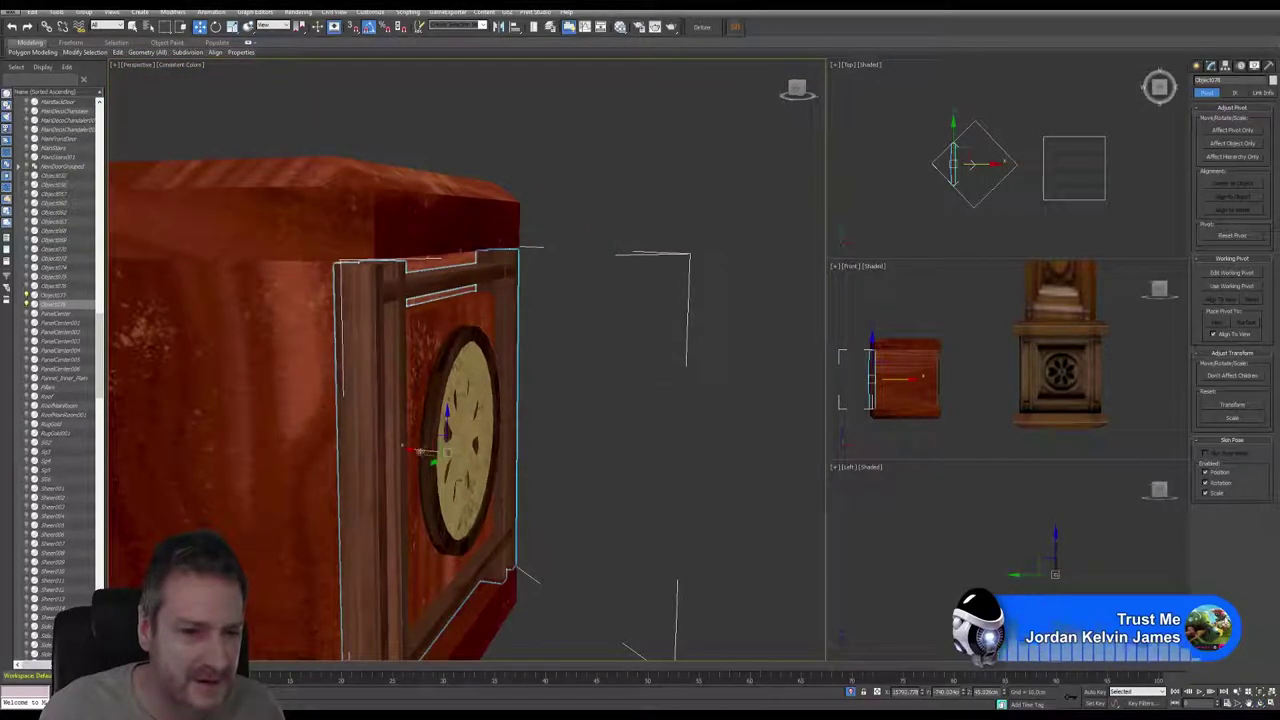
drag(418, 452, 407, 457)
alt+middle_drag(408, 457, 601, 411)
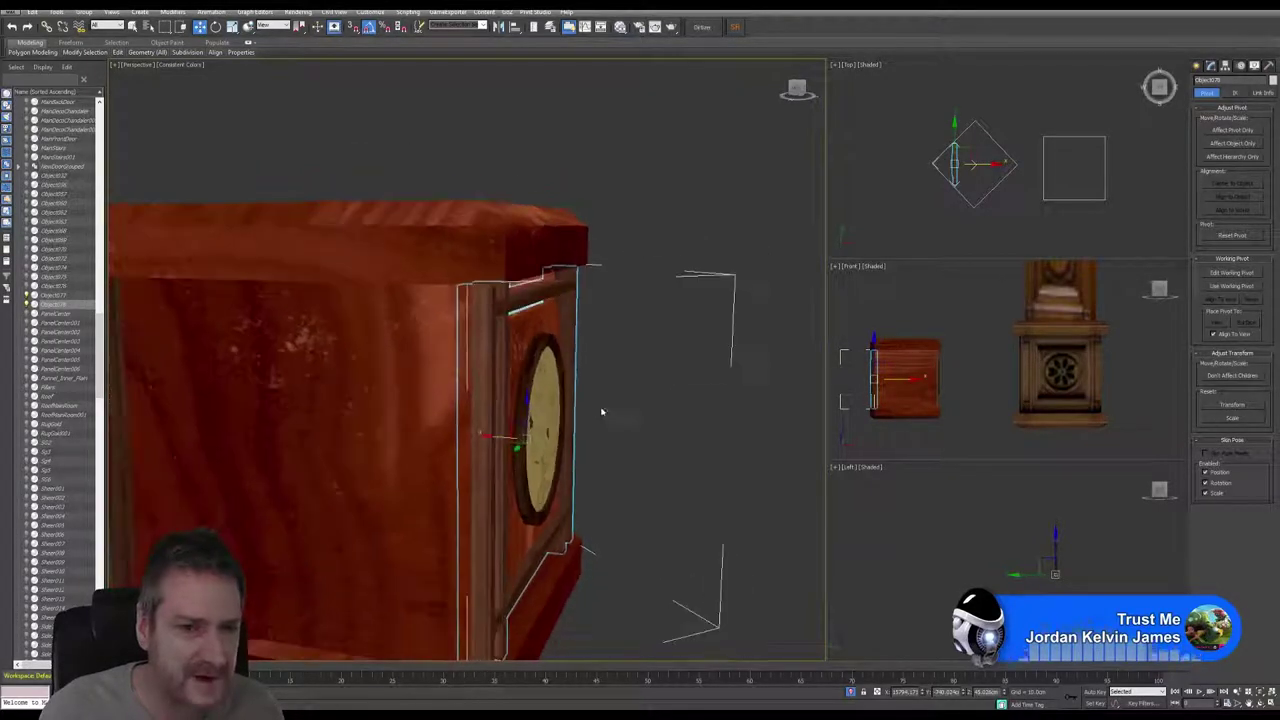
Step: Clone the side frame panel as a copy placed near the middle of the block in the top view
right_click(970, 211)
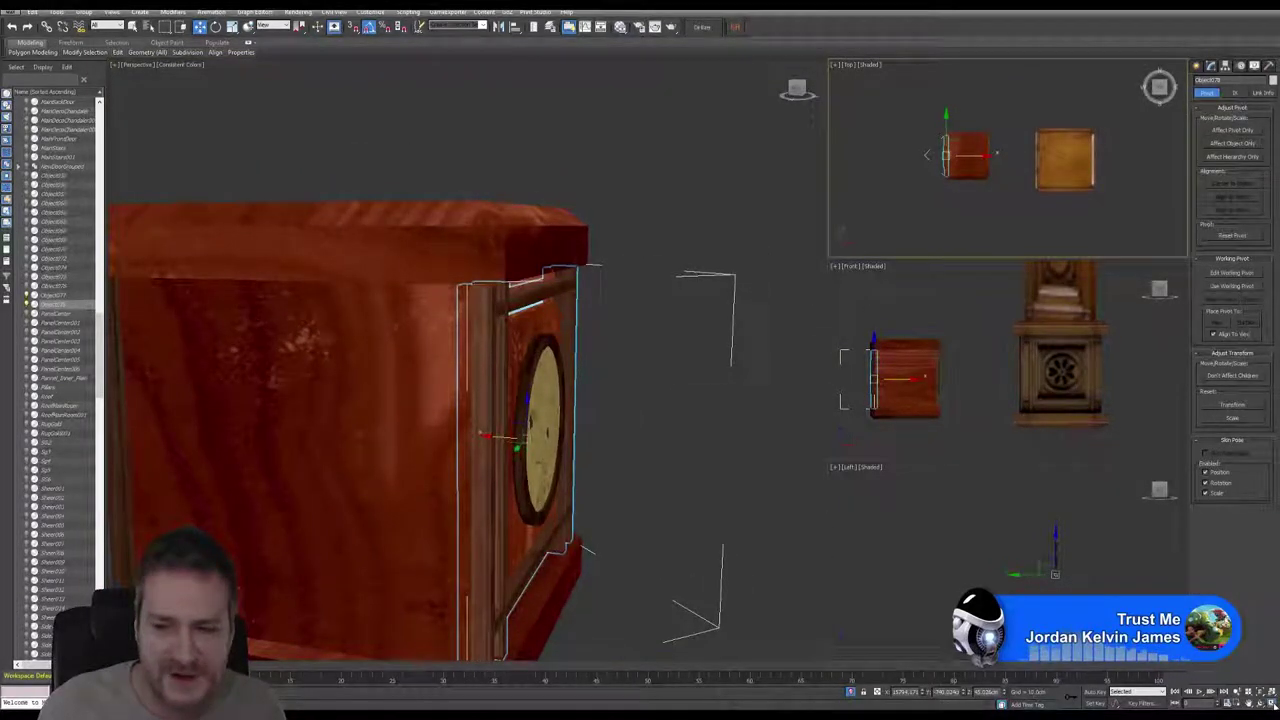
key(alt+w)
middle_drag(532, 327, 542, 316)
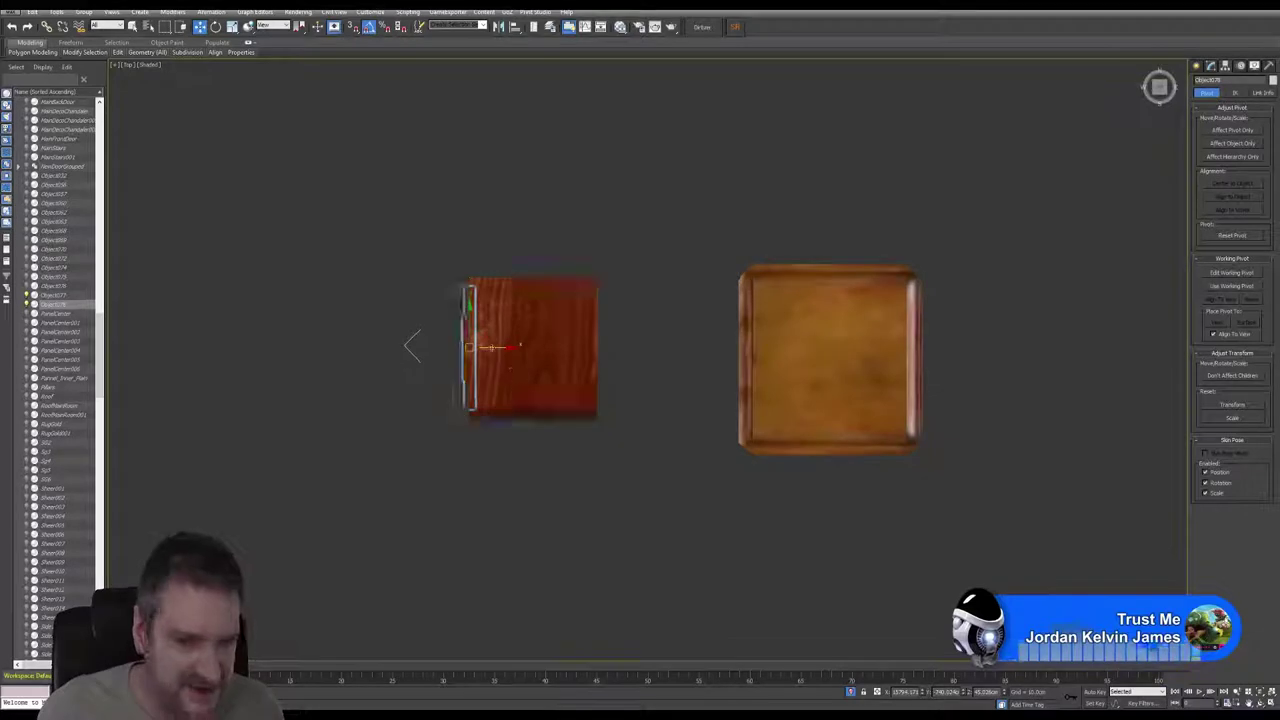
drag(496, 346, 550, 343)
click(622, 402)
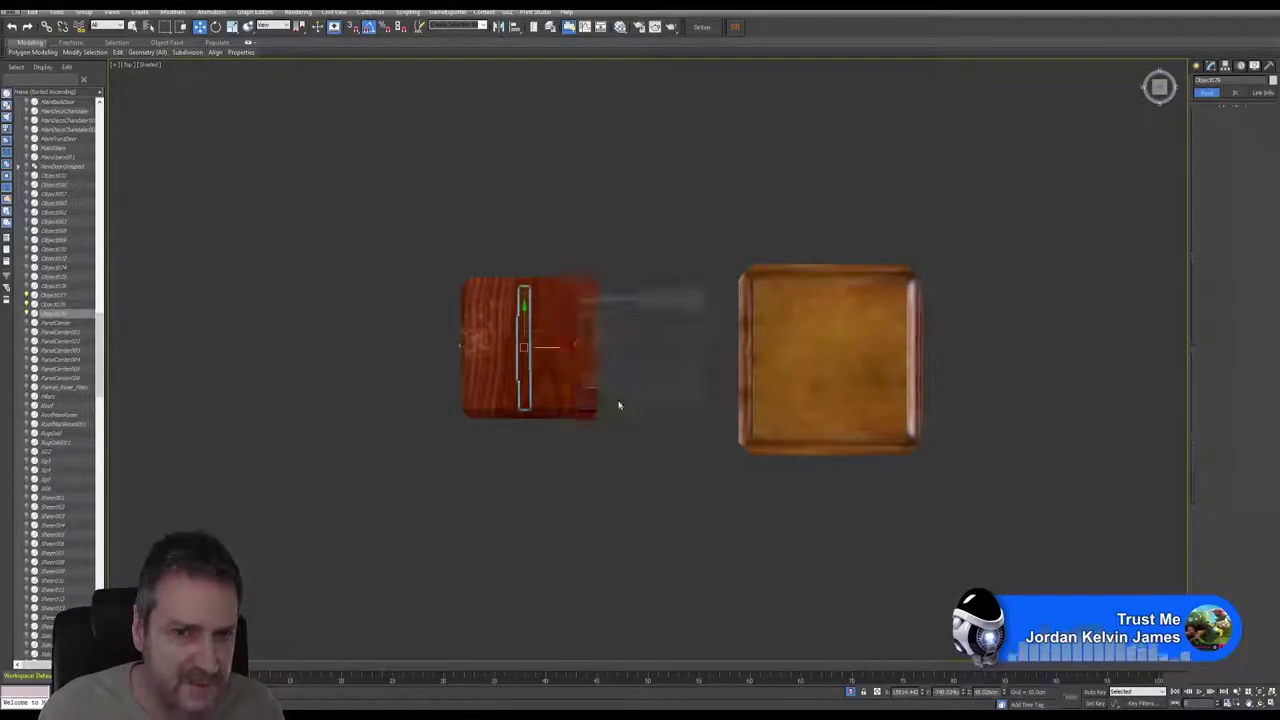
Step: Rotate the new frame copy a quarter turn and move it to the block's front edge in the top view
key(e)
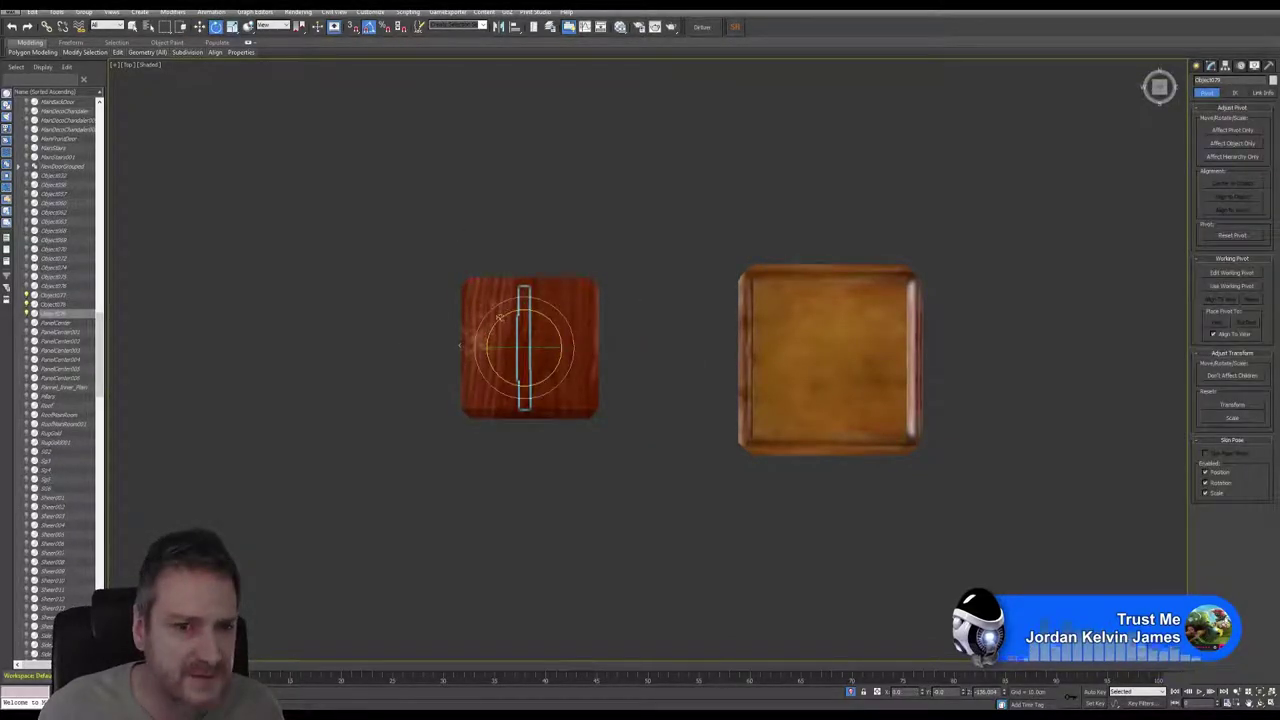
drag(499, 317, 462, 348)
click(200, 26)
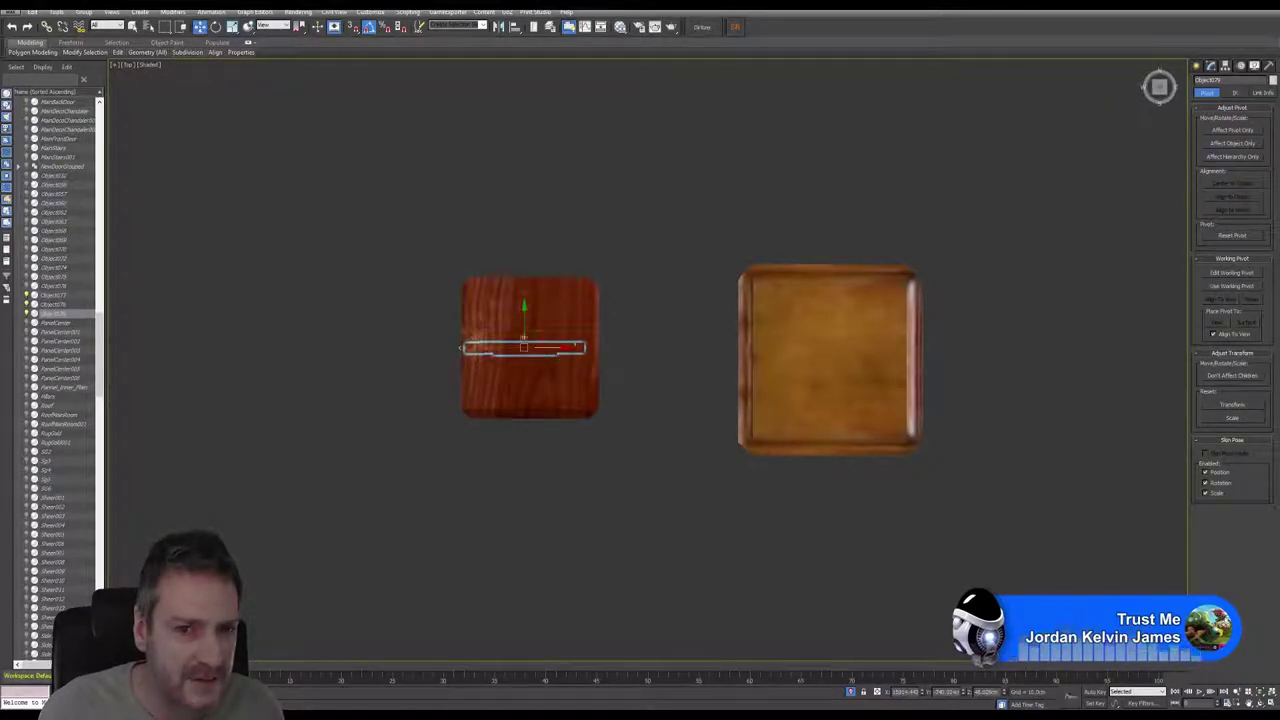
drag(525, 323, 558, 406)
scroll(527, 395, up, 3)
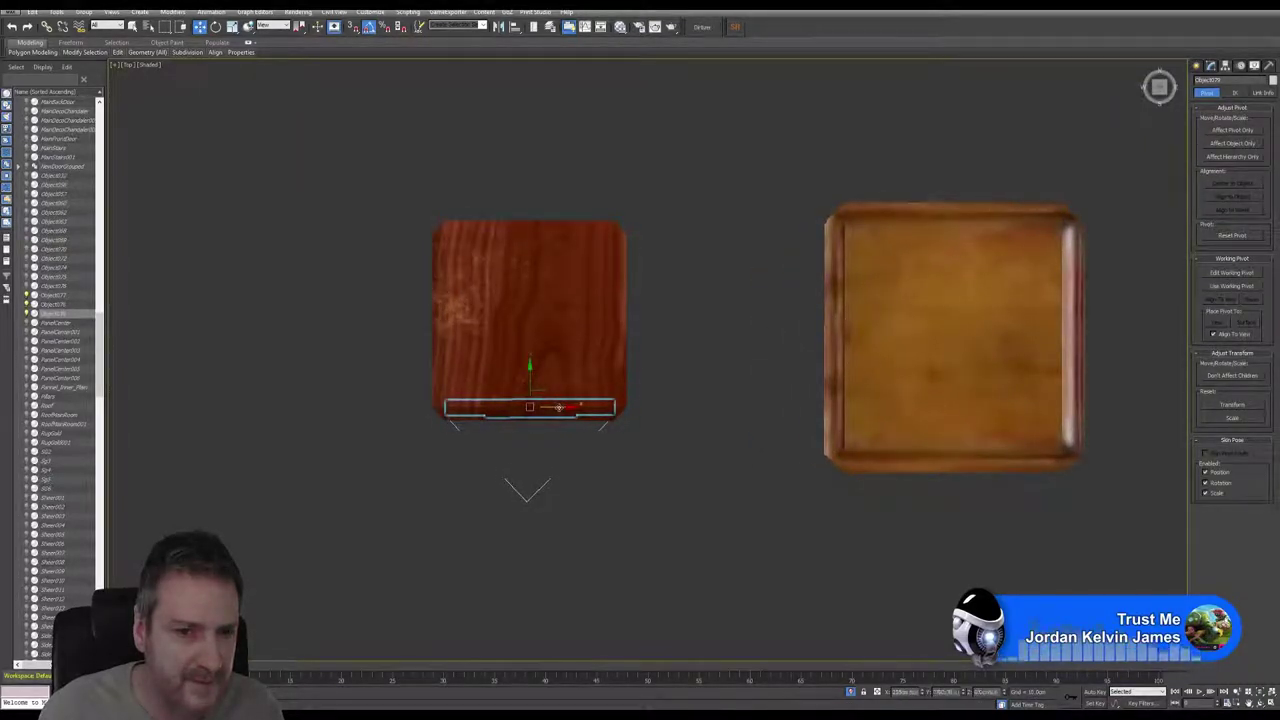
Step: Nudge the front frame panel into the block's front face and check its fit from several angles
click(1268, 703)
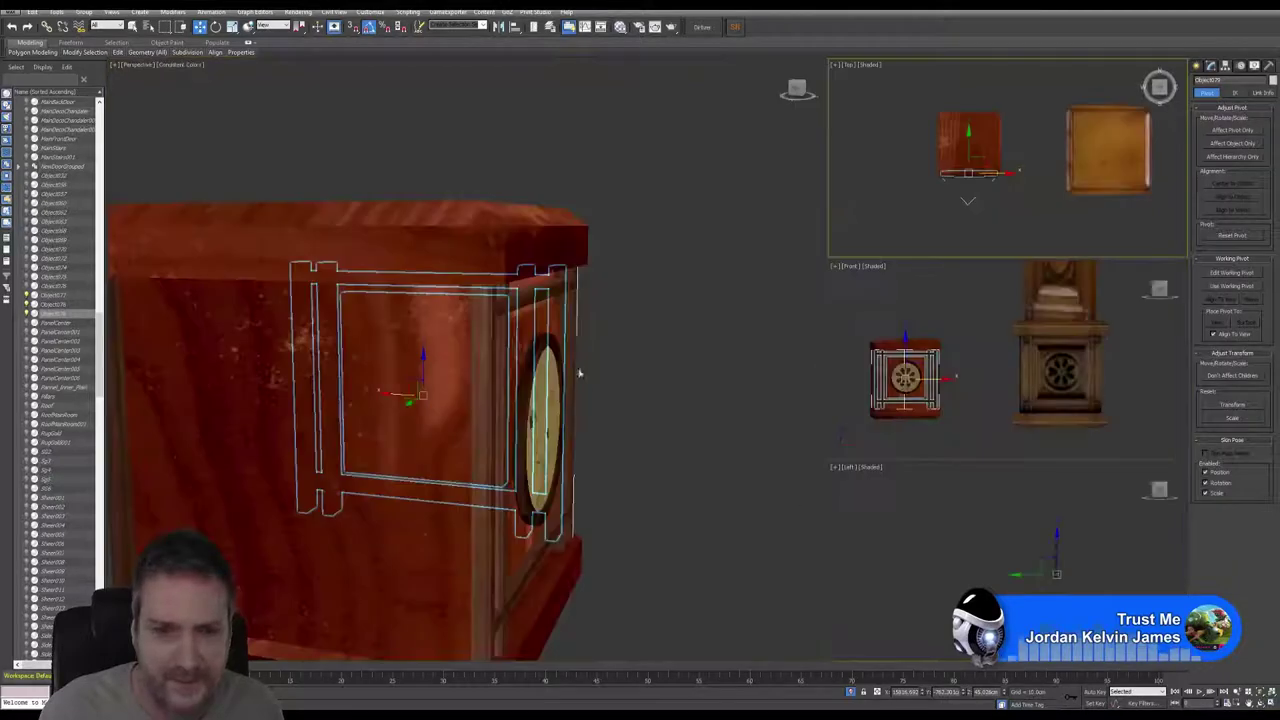
key(e)
alt+middle_drag(592, 392, 476, 388)
drag(476, 388, 494, 390)
scroll(272, 380, up, 3)
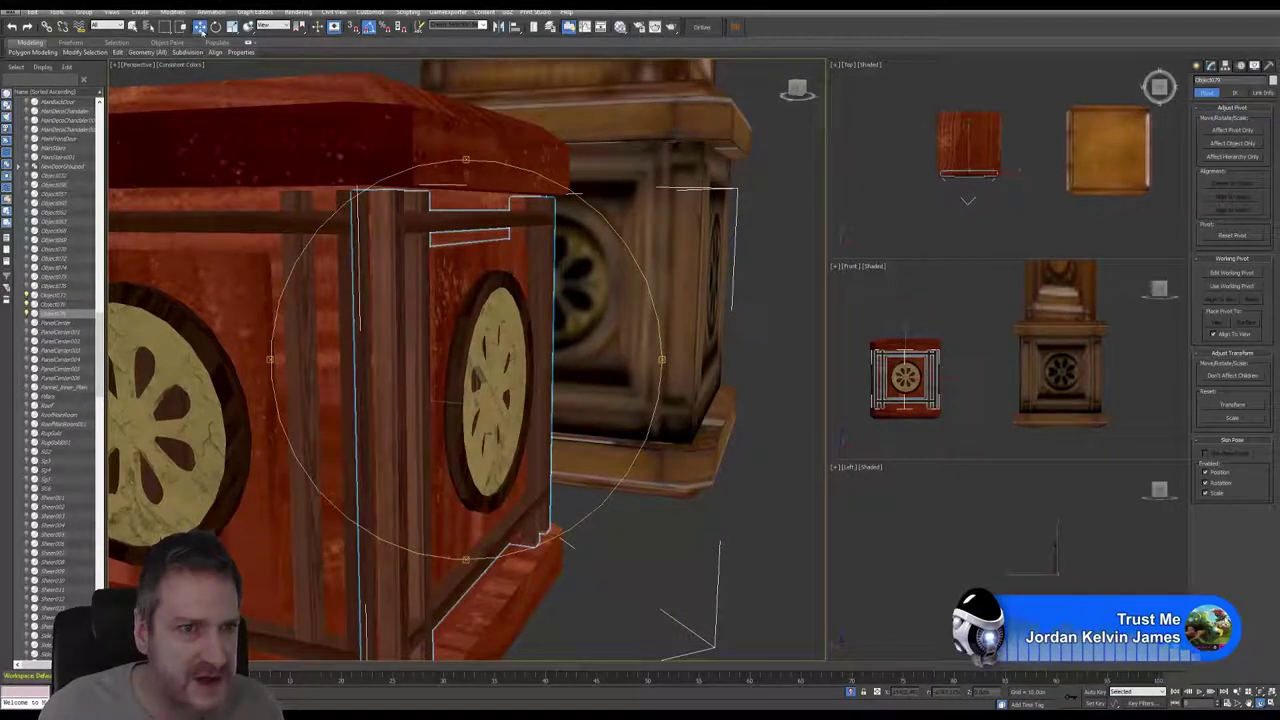
click(200, 27)
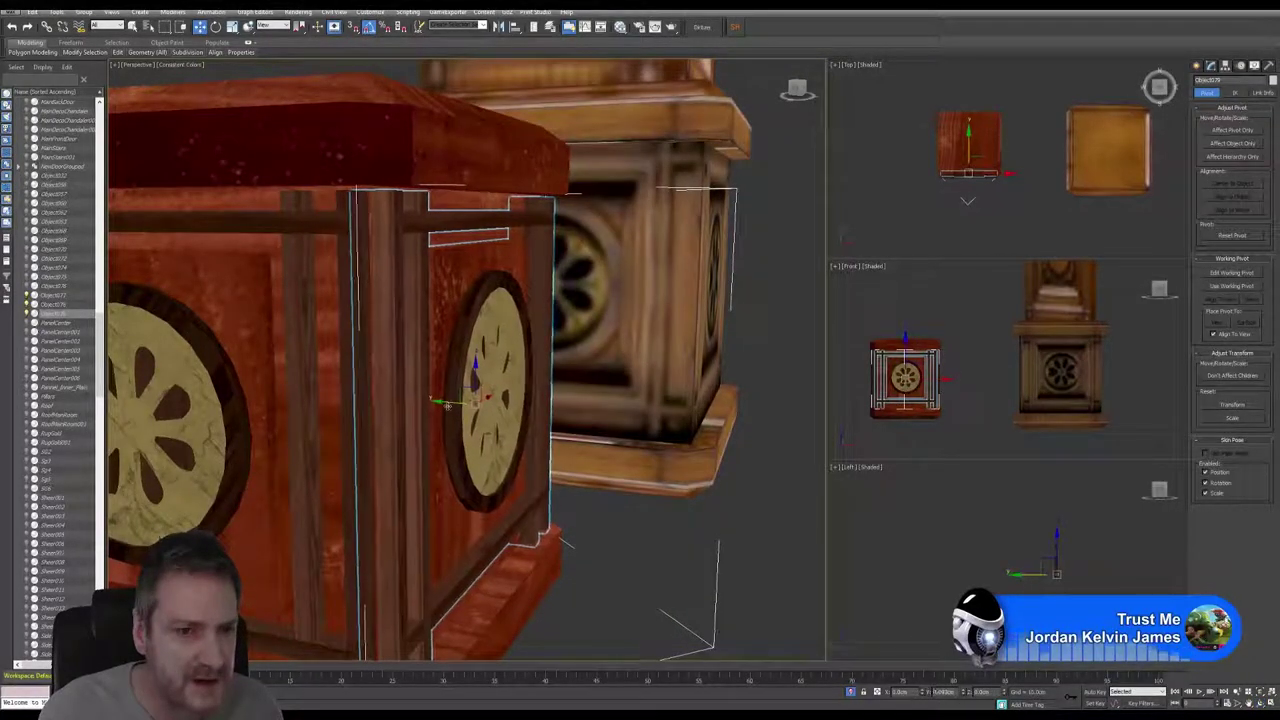
middle_drag(454, 420, 457, 276)
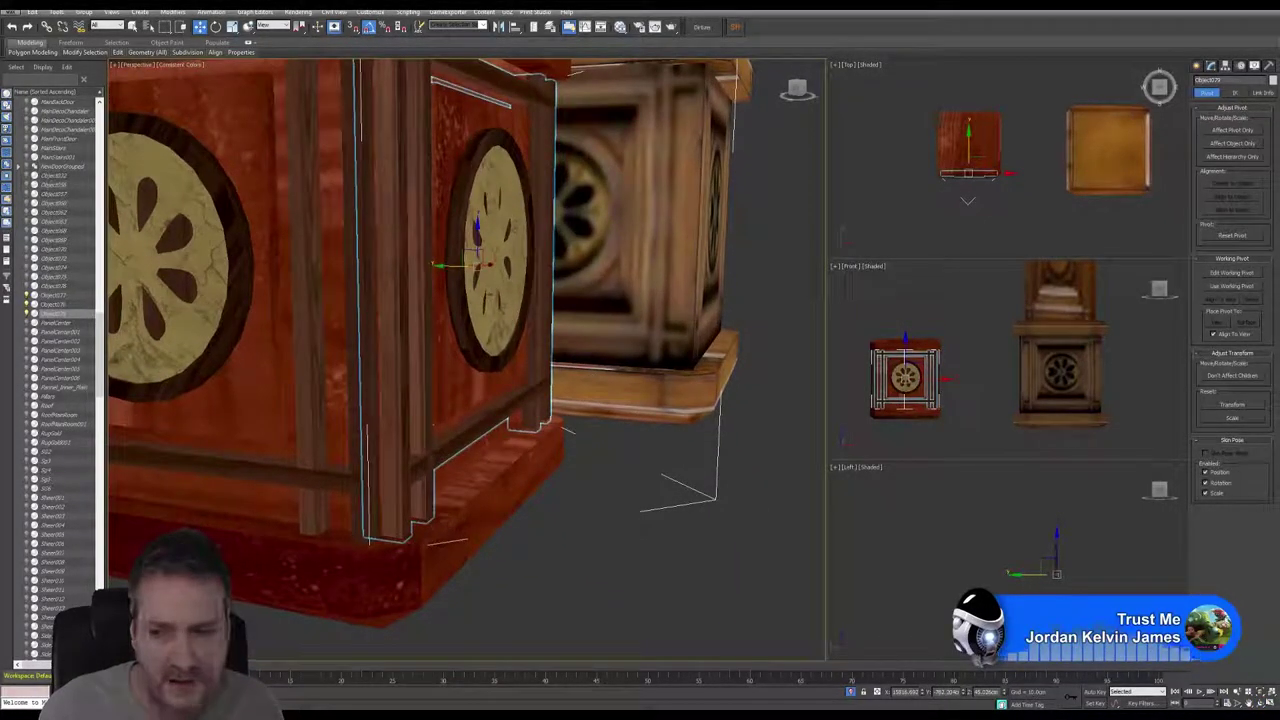
click(1260, 703)
drag(489, 392, 398, 359)
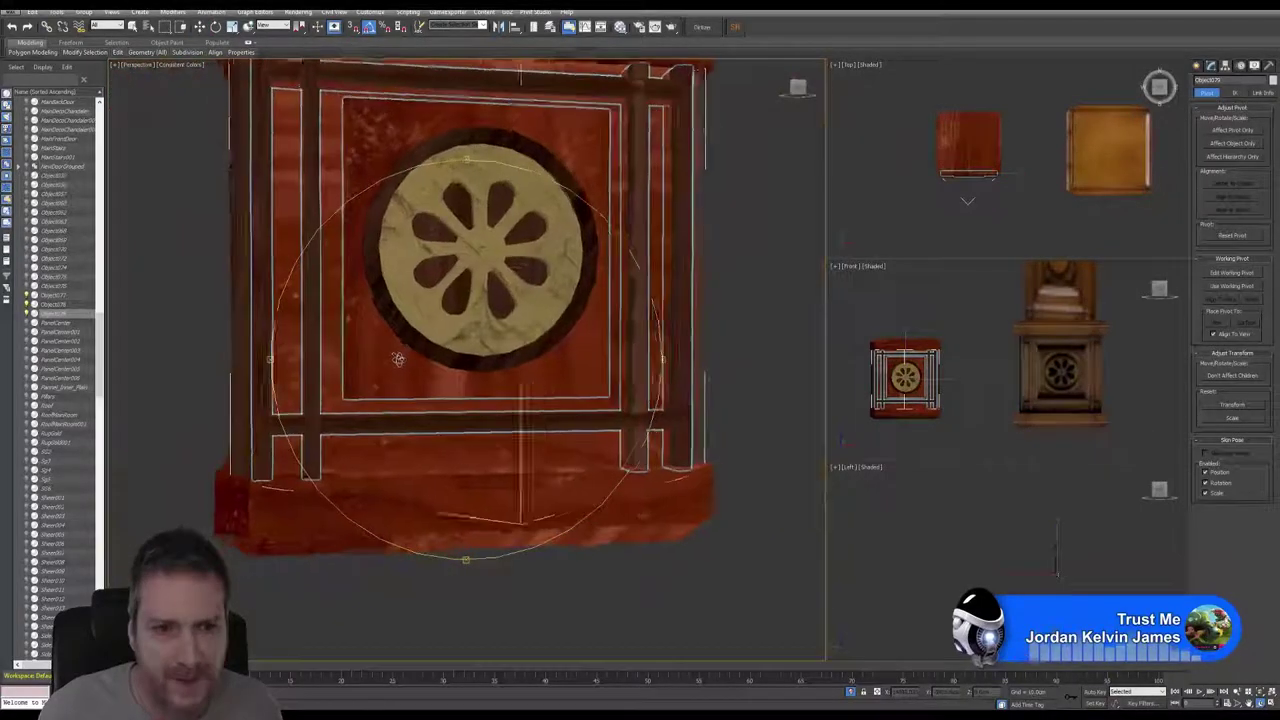
alt+middle_drag(397, 358, 454, 362)
key(w)
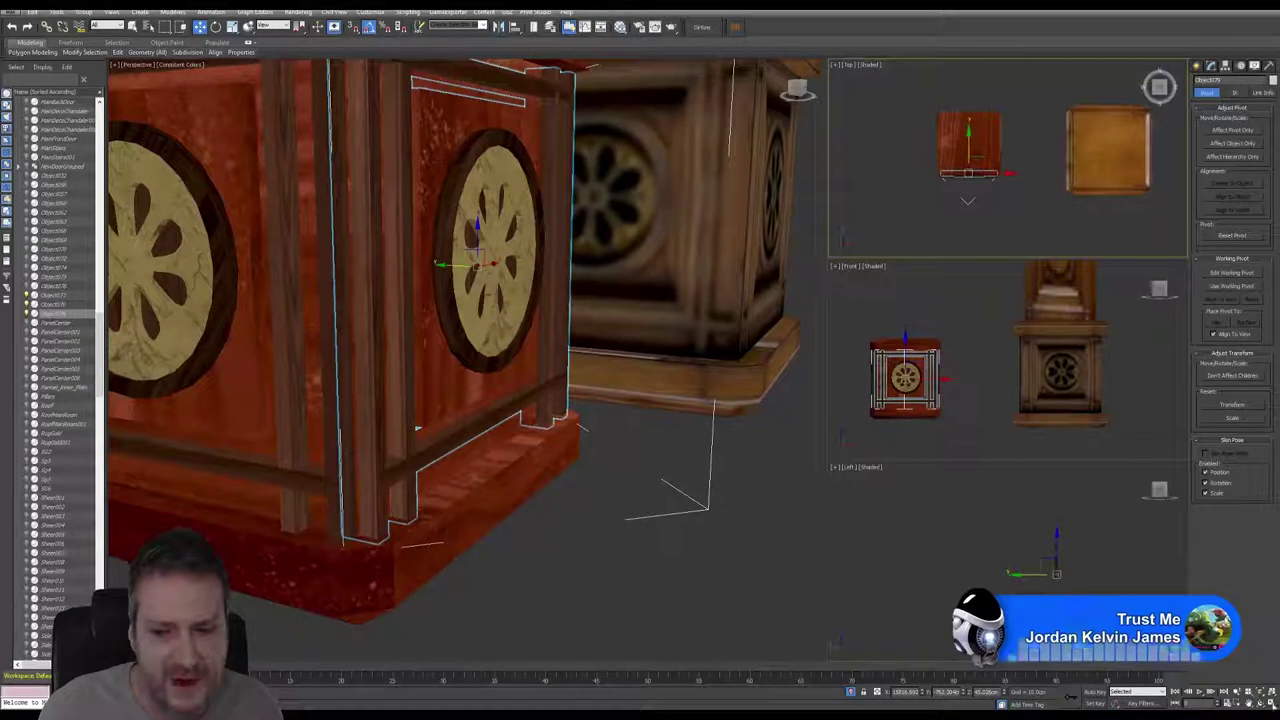
Step: Clone the front frame panel as a copy offset toward the back of the block in the top view
key(alt+w)
middle_drag(533, 378, 551, 385)
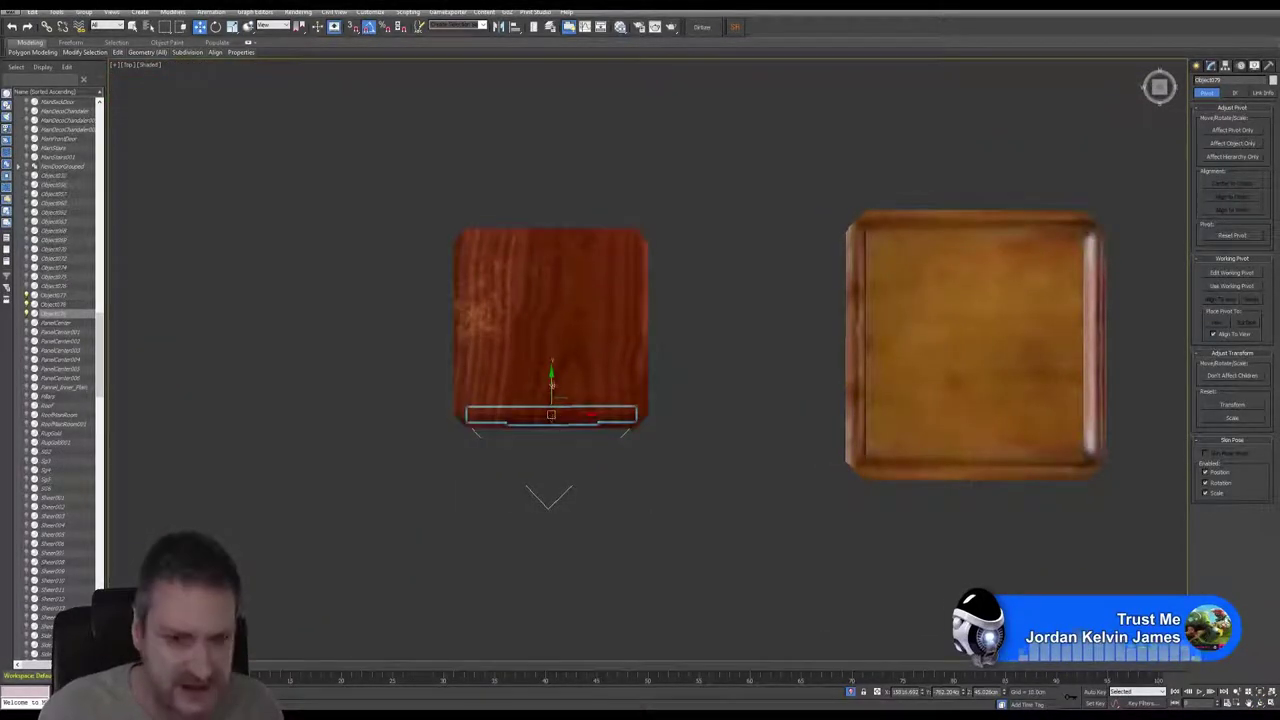
shift+drag(549, 384, 551, 260)
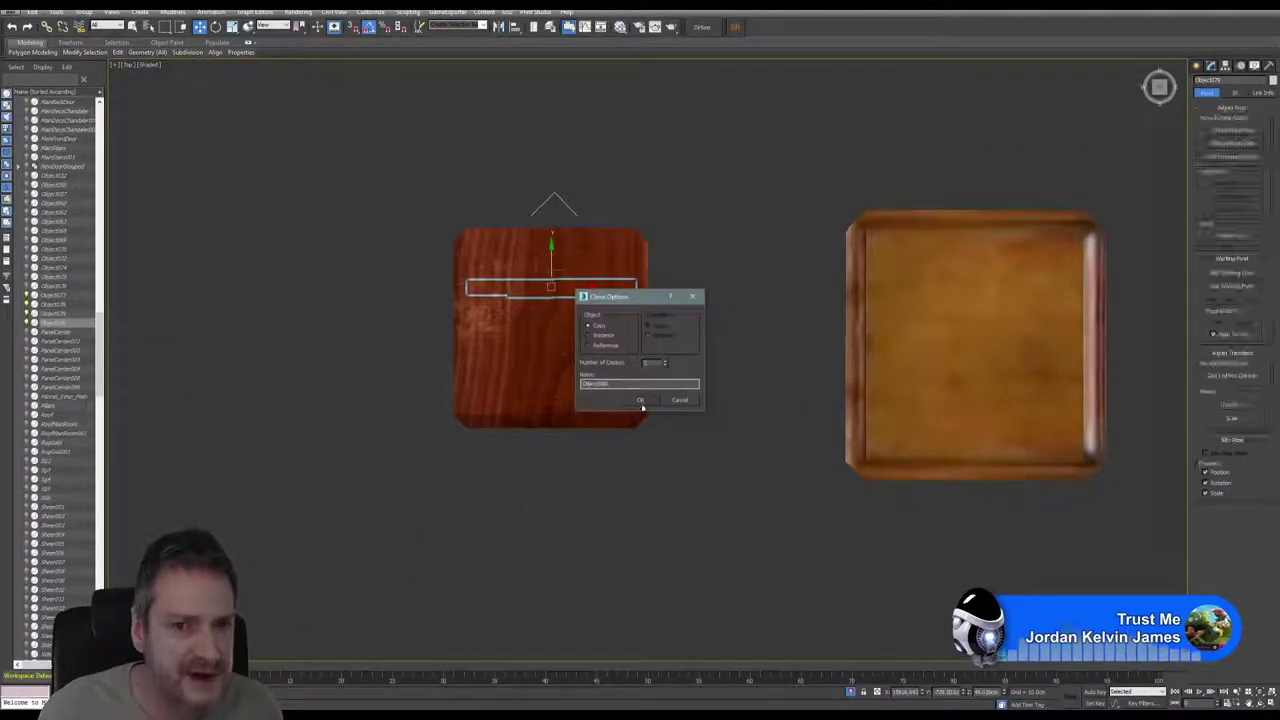
click(641, 400)
Step: Rotate the newest frame copy half a turn and move it to the block's back edge
key(e)
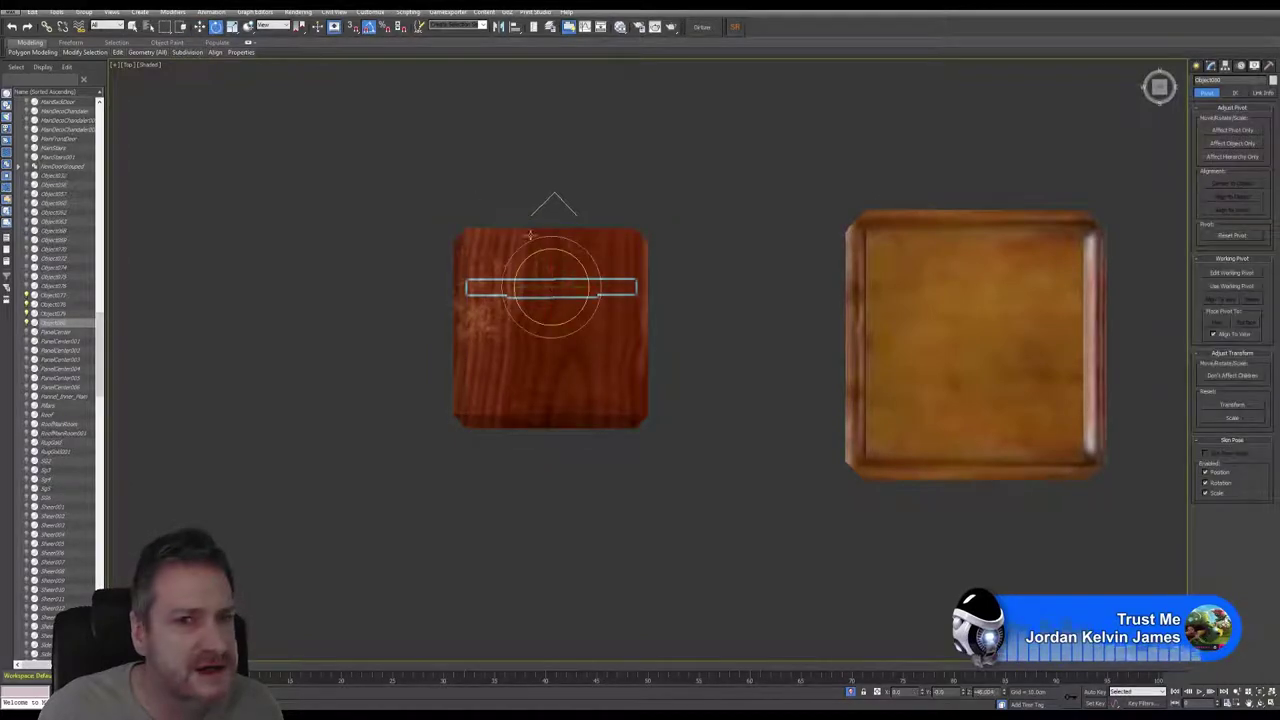
drag(527, 254, 510, 298)
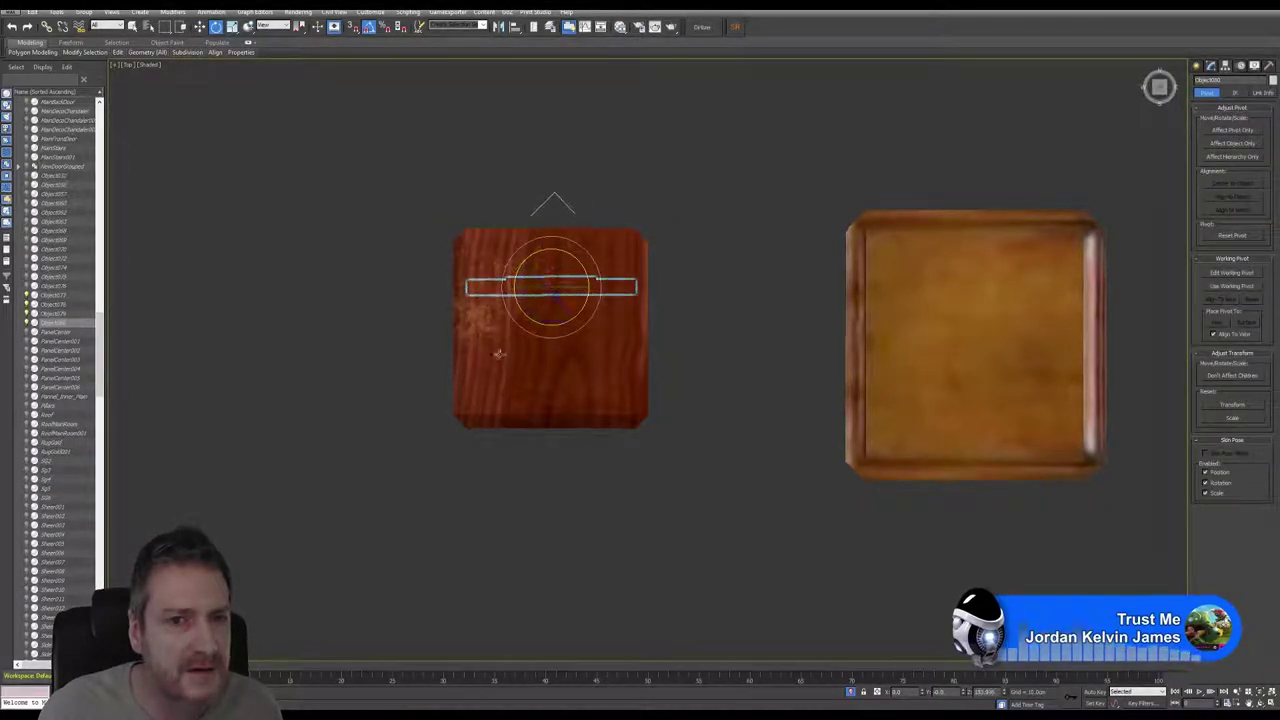
click(199, 28)
drag(558, 263, 565, 211)
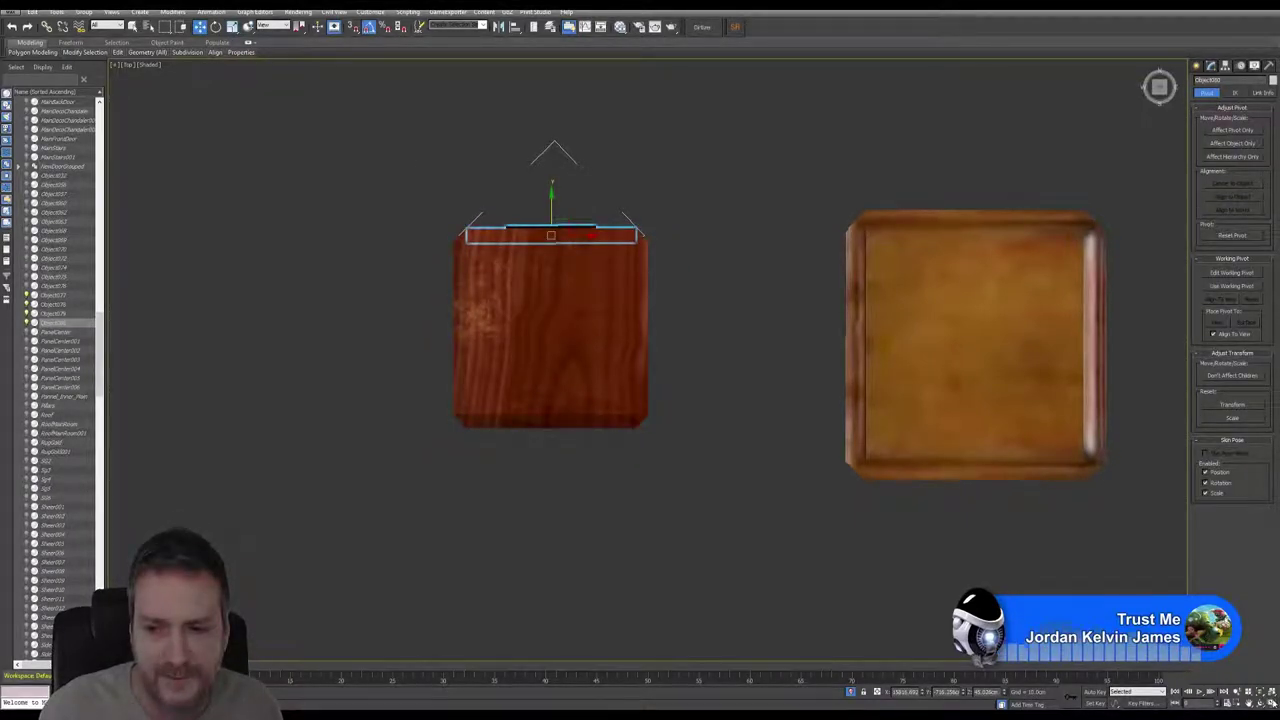
Step: Nudge the back frame panel into the block's back face in the perspective view
key(alt+w)
alt+middle_drag(520, 380, 631, 403)
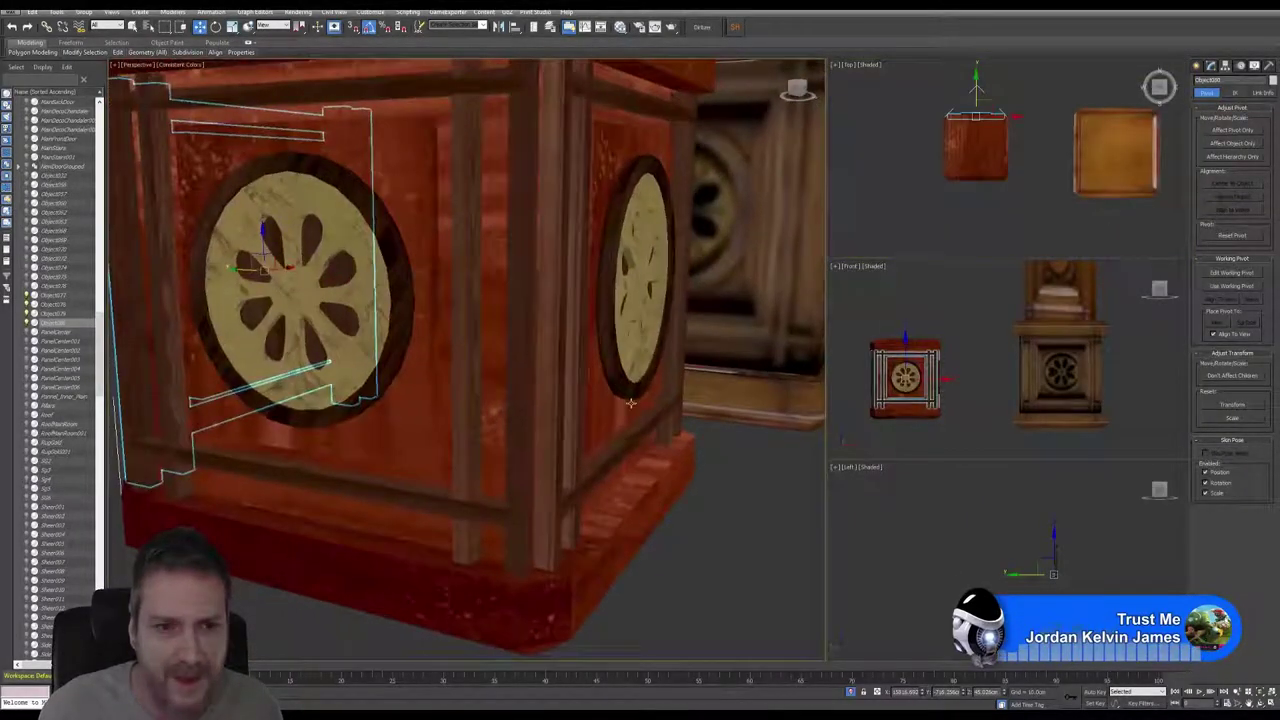
click(1260, 703)
drag(420, 375, 442, 358)
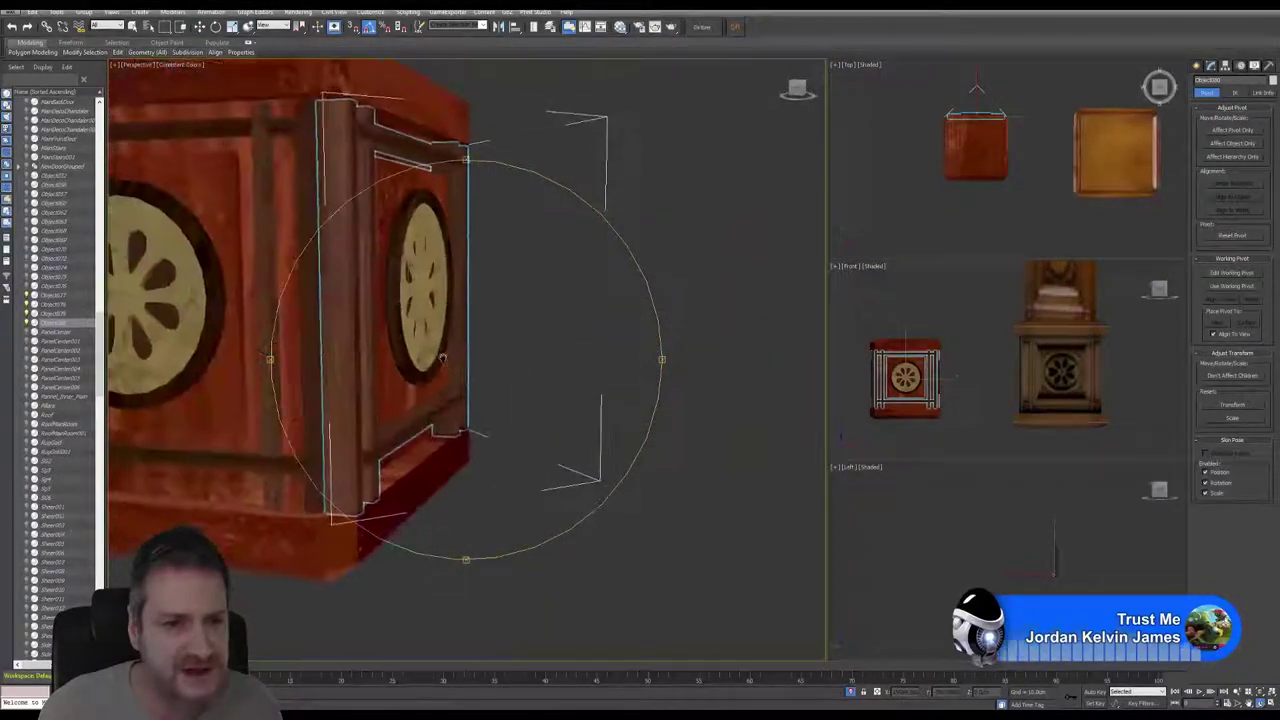
mouse_move(442, 358)
alt+middle_down()
mouse_move(452, 365)
mouse_move(436, 378)
alt+middle_up()
key(w)
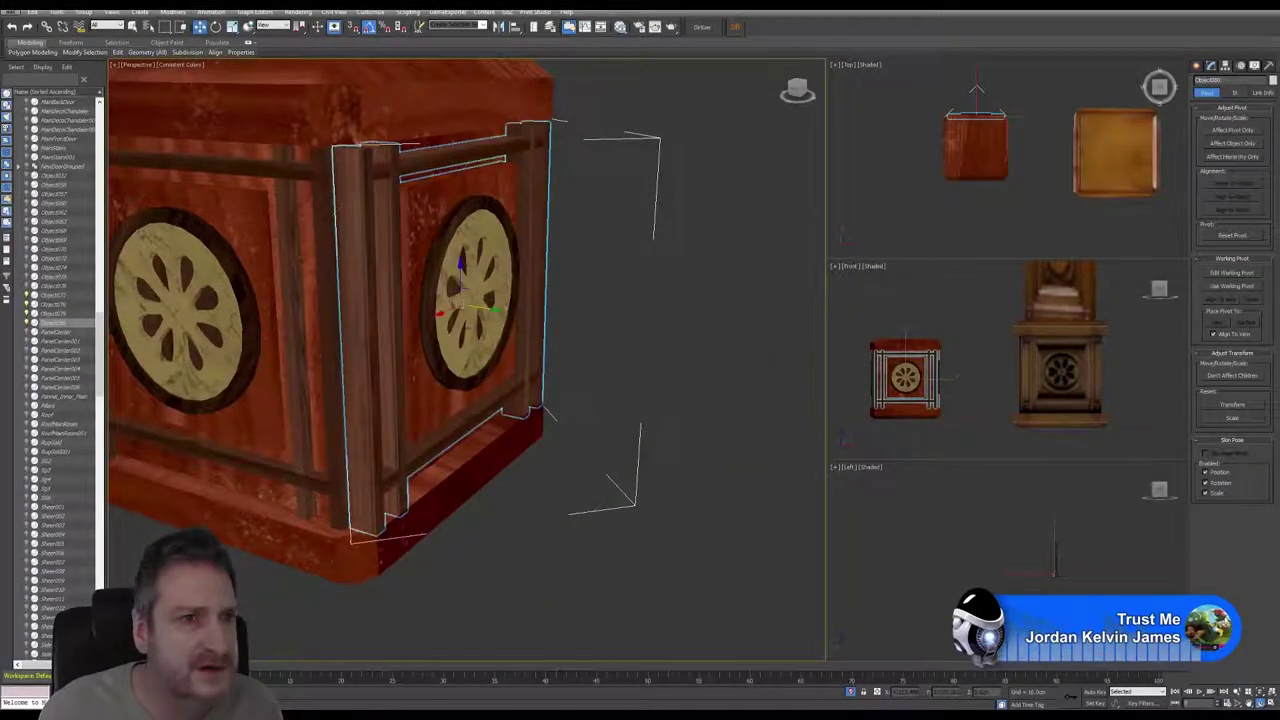
drag(494, 312, 476, 311)
Step: Compare the panelled red block with the original pillar base and select the block's main body
middle_drag(380, 310, 536, 312)
scroll(456, 310, down, 3)
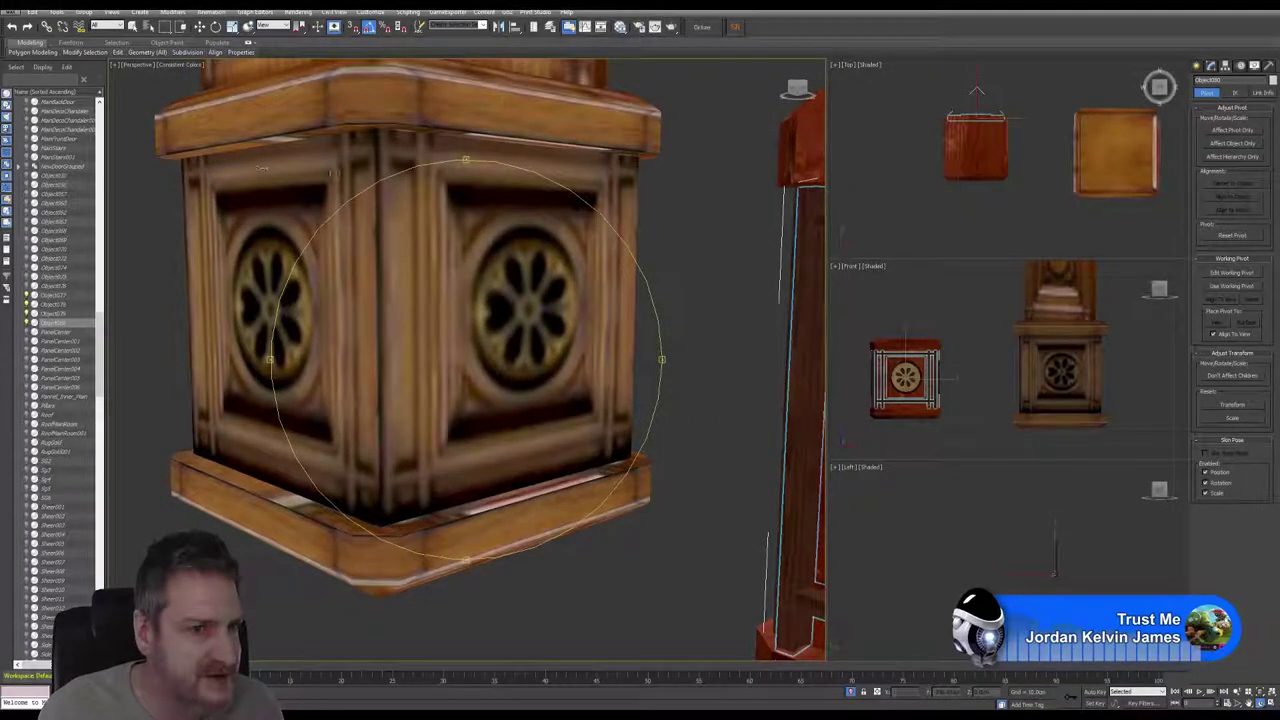
scroll(540, 371, down, 3)
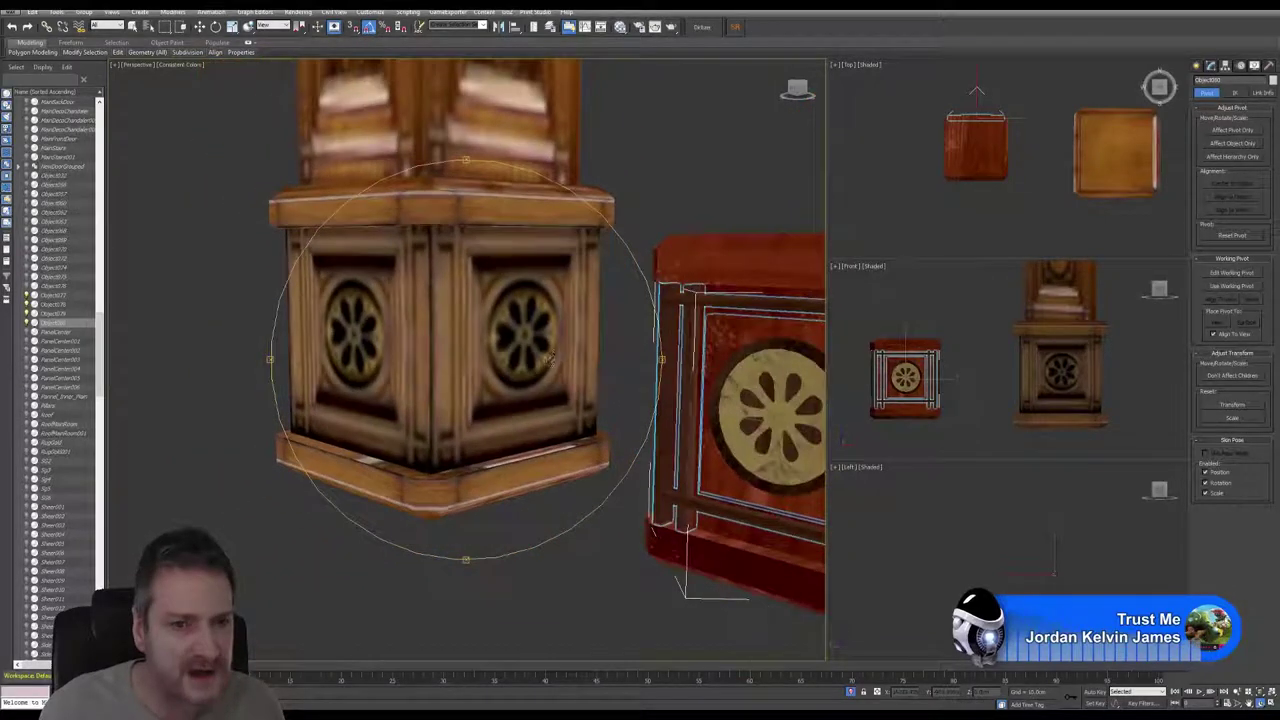
middle_drag(530, 343, 383, 301)
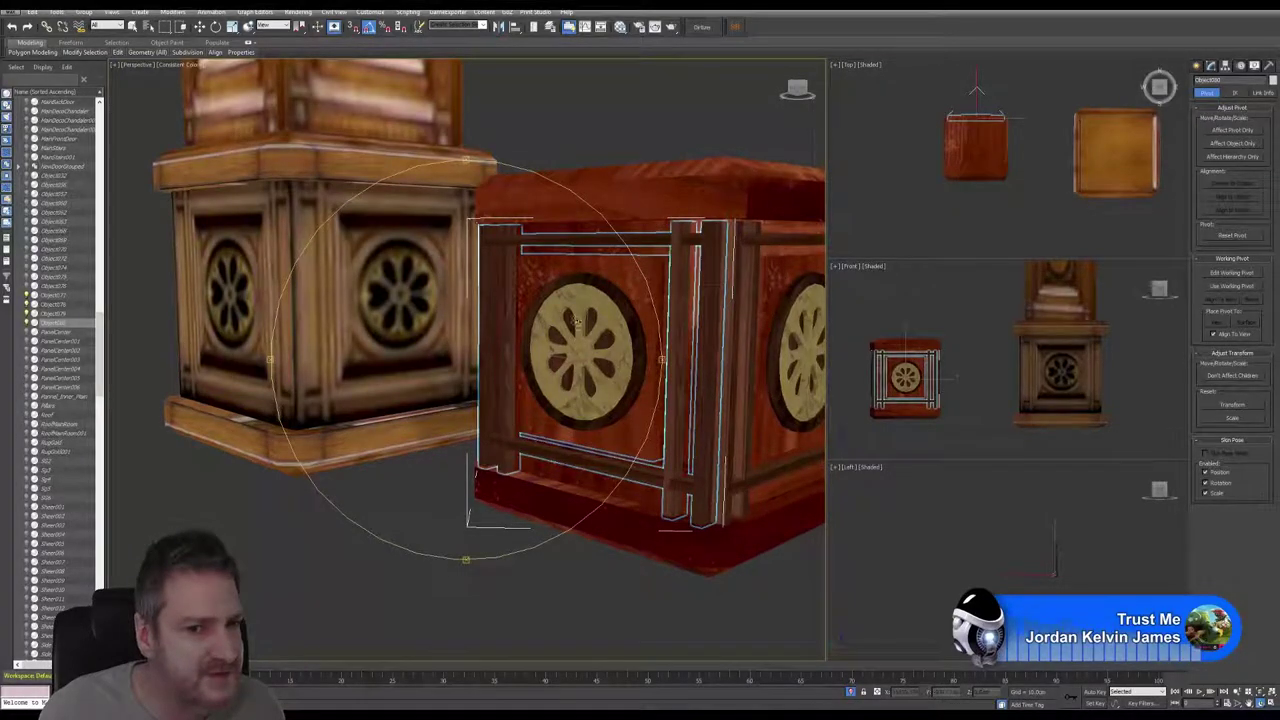
scroll(488, 324, down, 5)
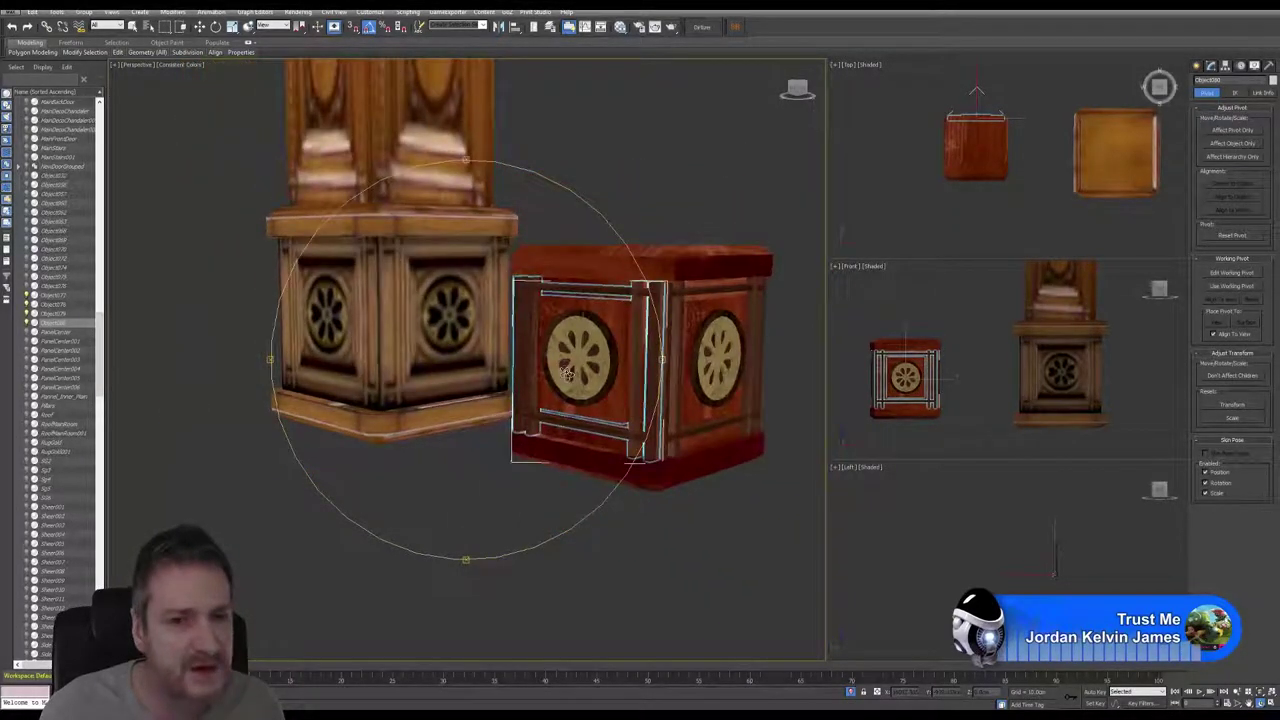
drag(517, 354, 507, 352)
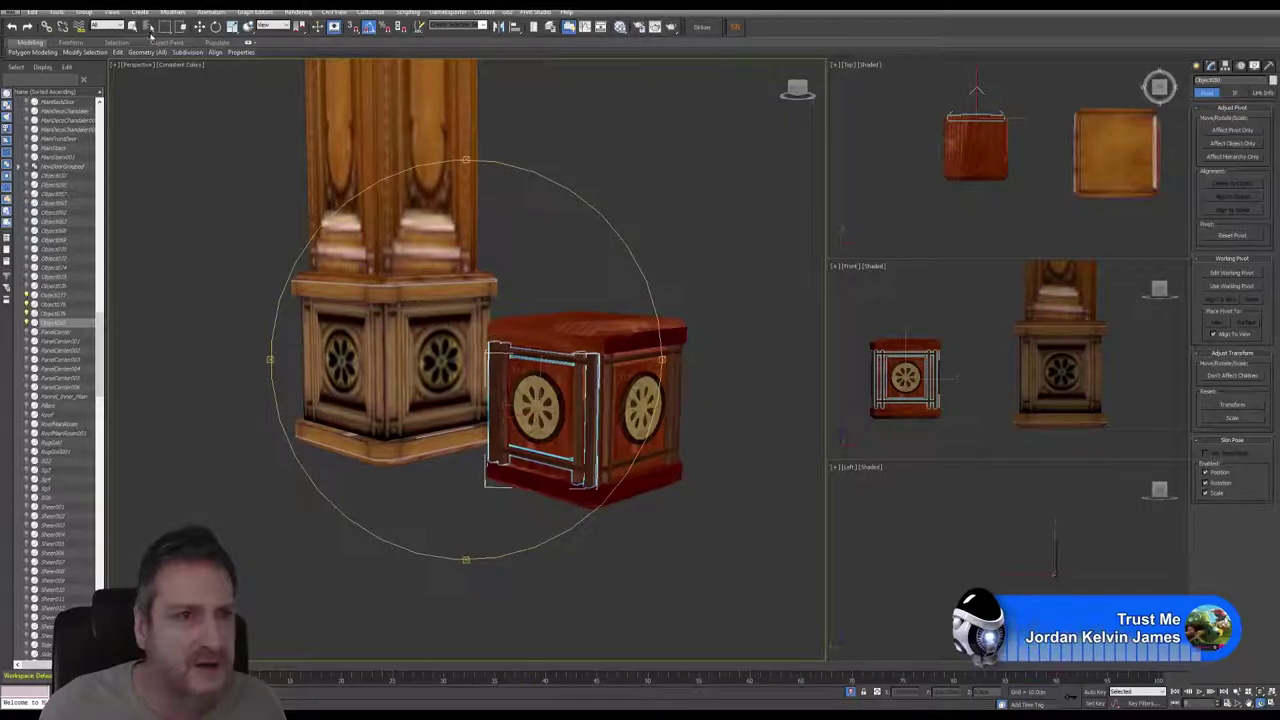
click(133, 25)
click(625, 330)
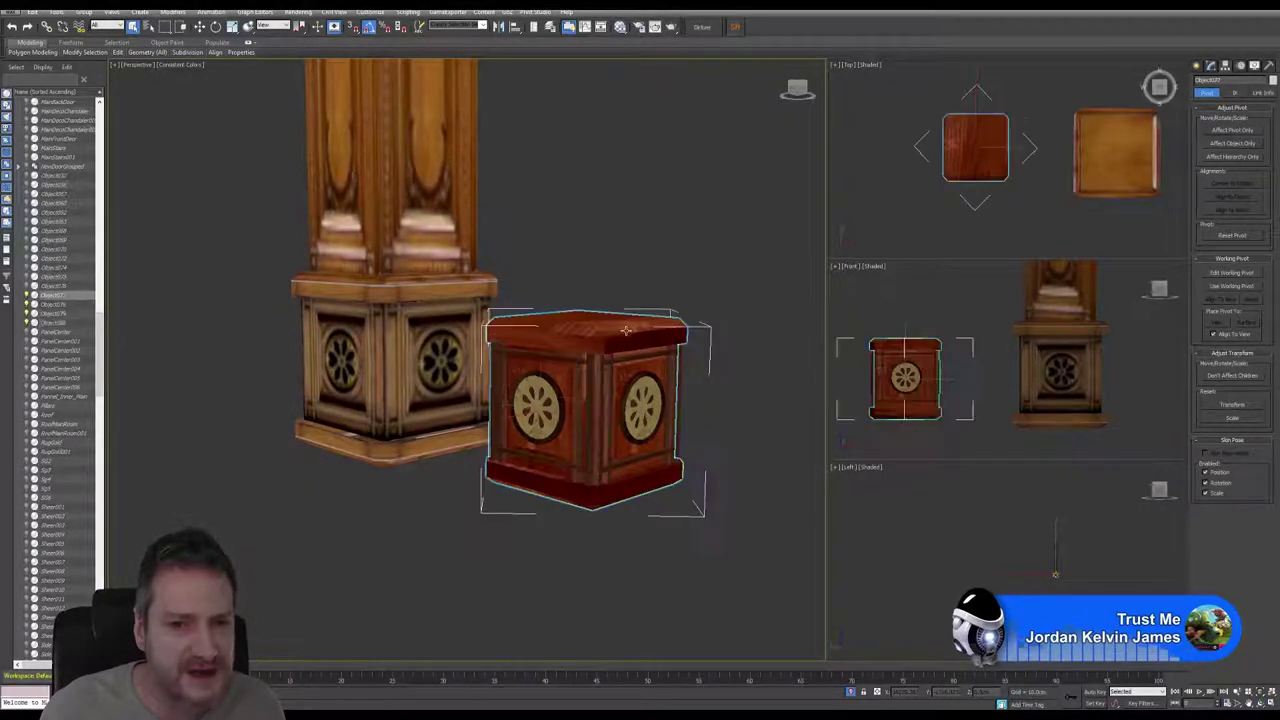
middle_drag(618, 400, 648, 404)
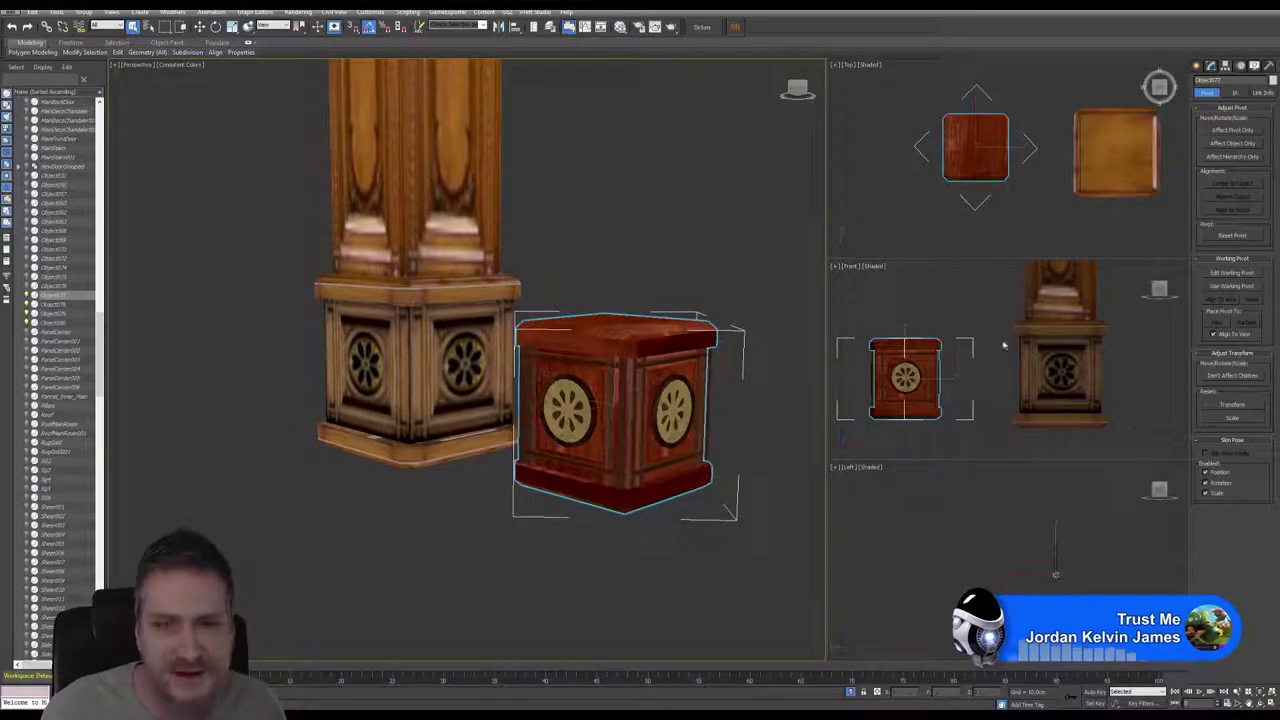
Step: Attach the four decorative frame panels to the red block's main body so they form one editable poly
click(1211, 65)
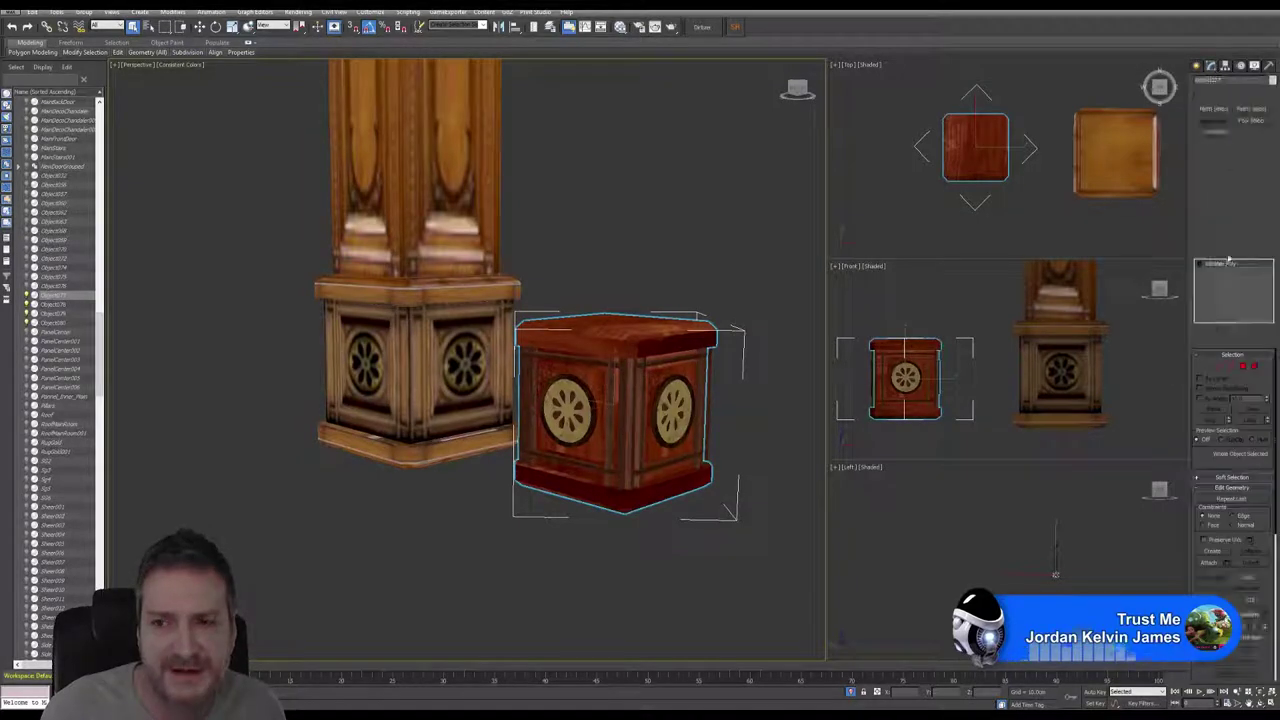
click(1210, 564)
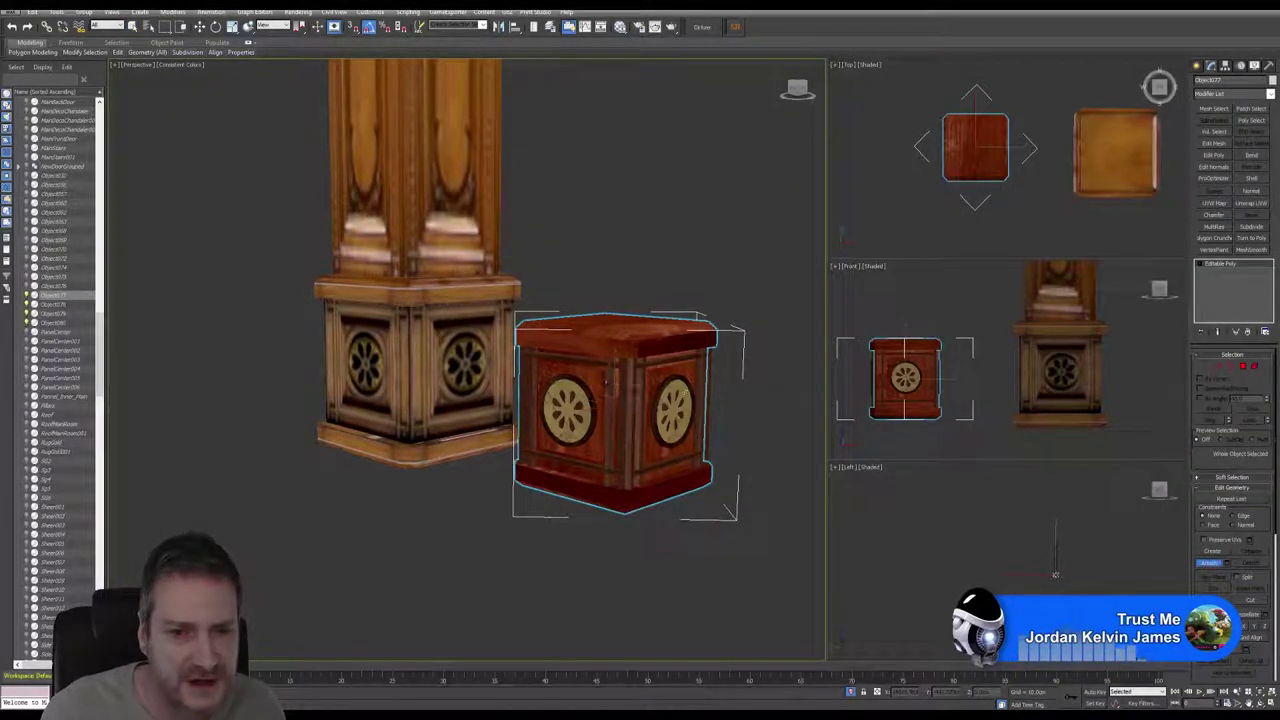
middle_drag(606, 384, 651, 389)
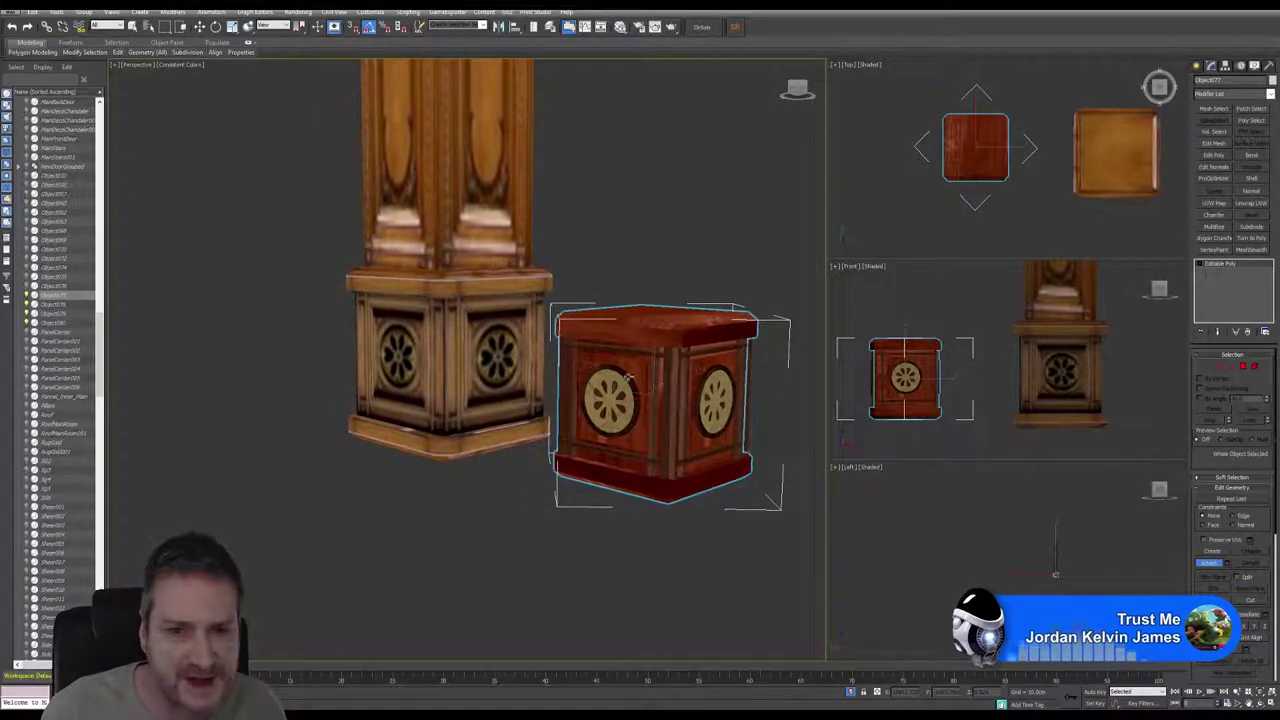
click(572, 372)
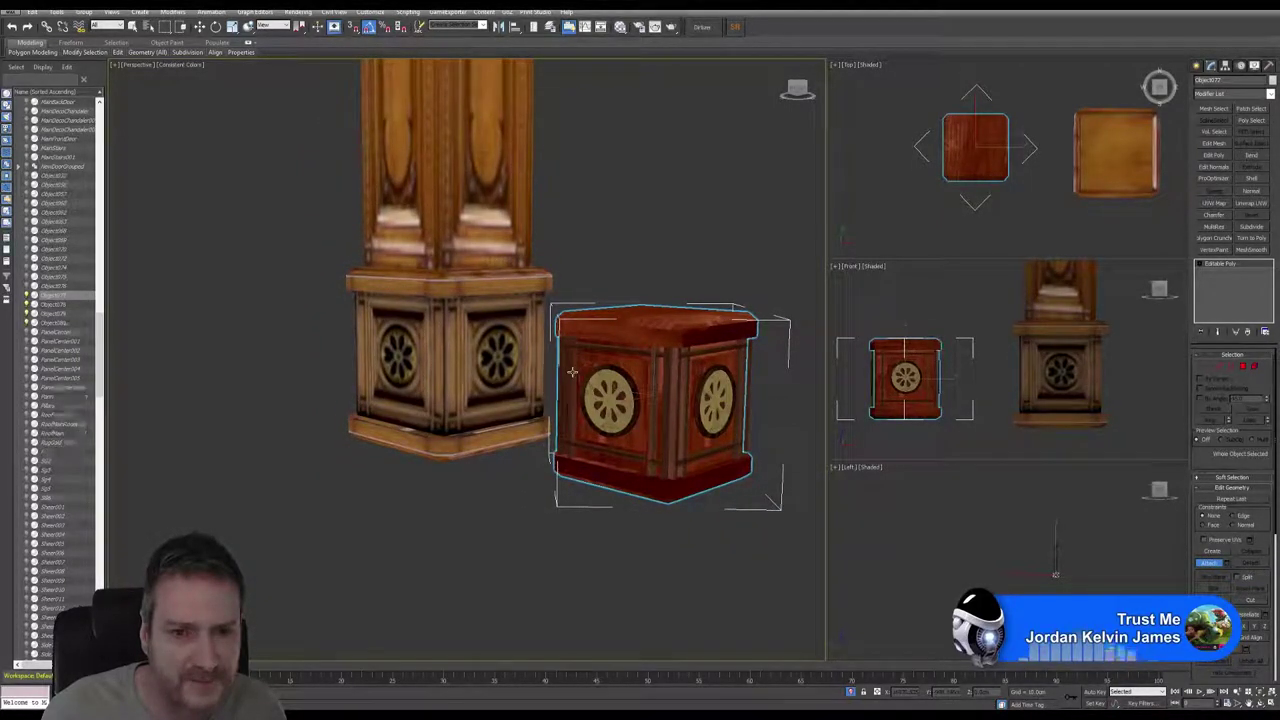
click(685, 382)
click(660, 390)
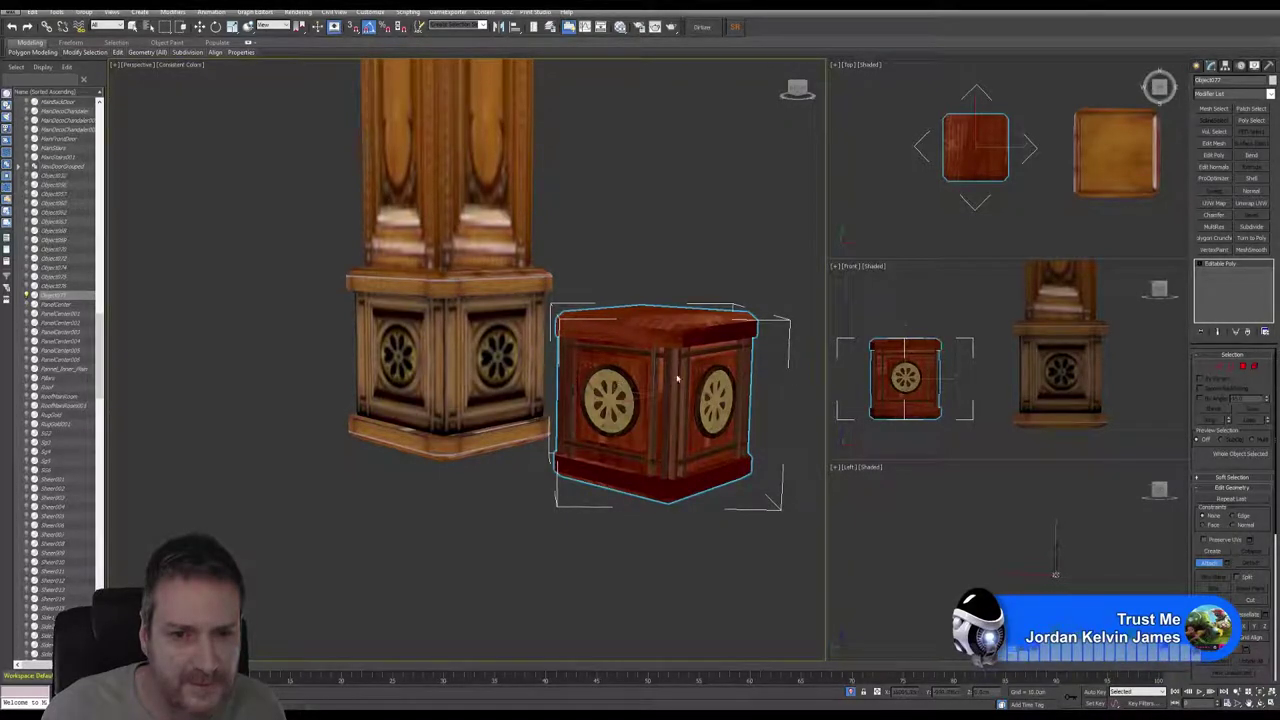
click(655, 430)
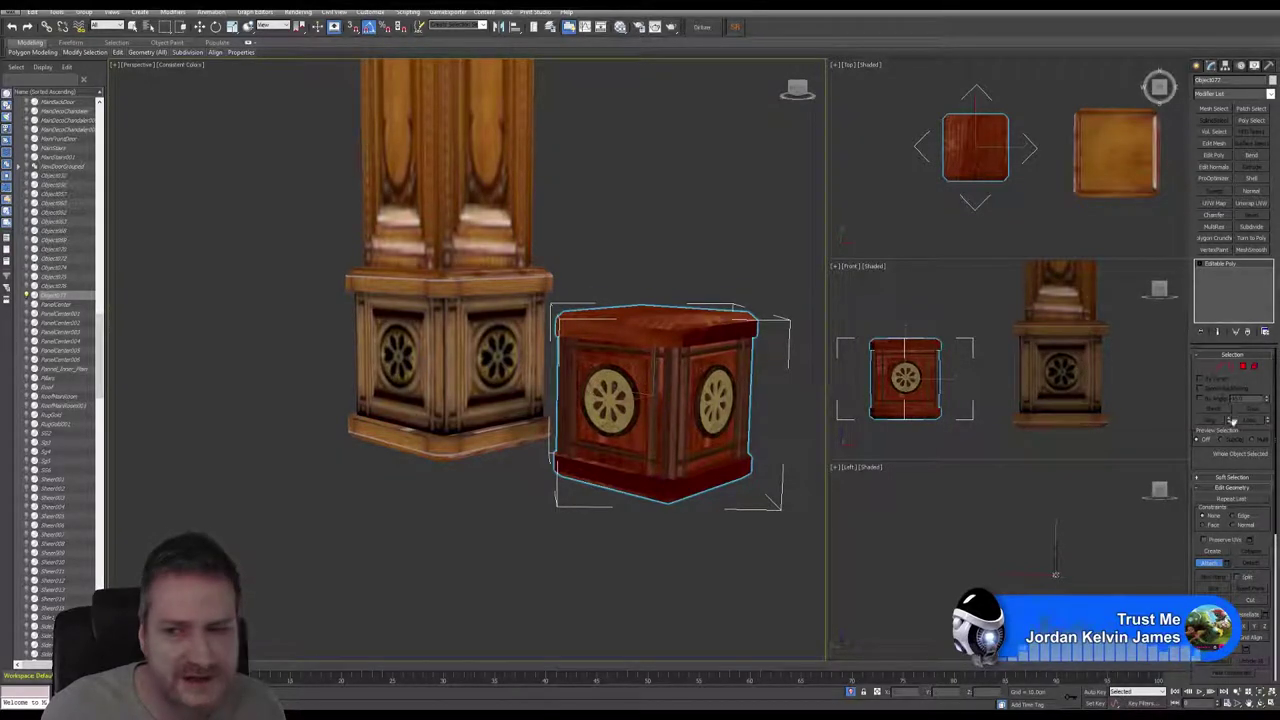
Step: Move the combined red block closer to the original pillar base, working in the perspective and enlarged front views
key(w)
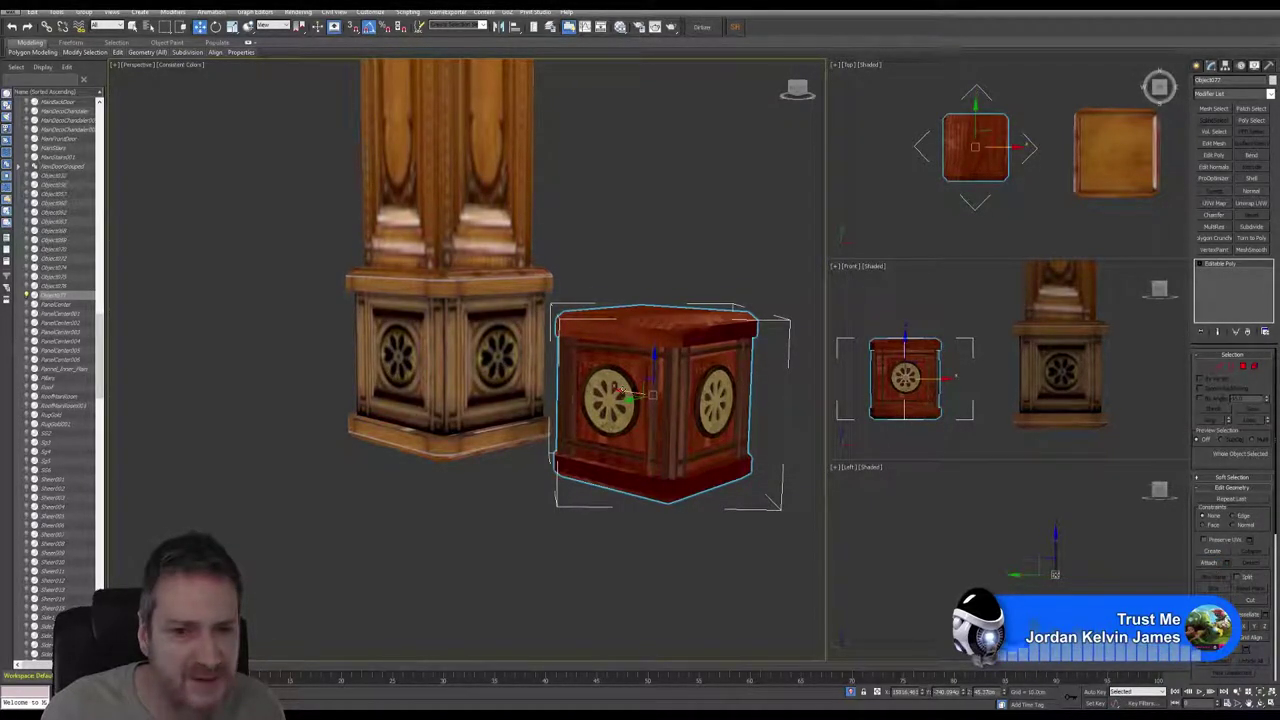
mouse_move(623, 392)
mouse_down()
mouse_move(830, 398)
mouse_move(646, 396)
mouse_up()
middle_drag(994, 214, 975, 214)
middle_click(968, 362)
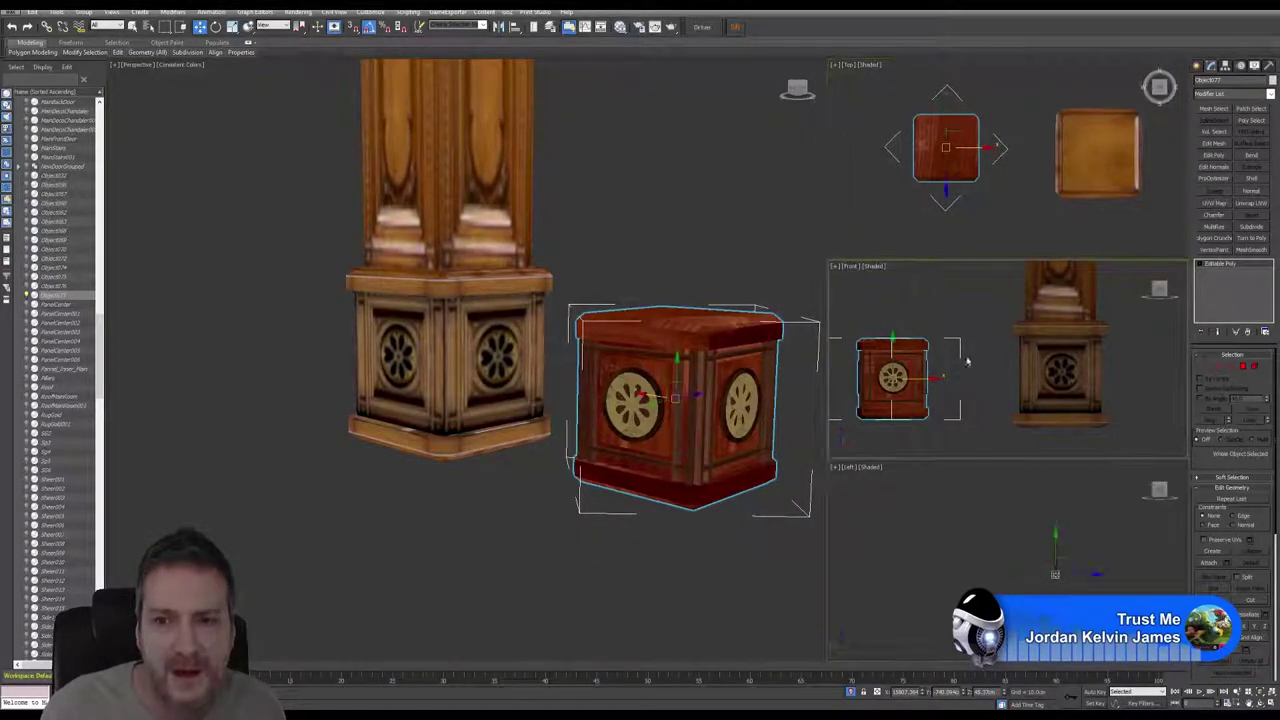
middle_drag(967, 362, 973, 363)
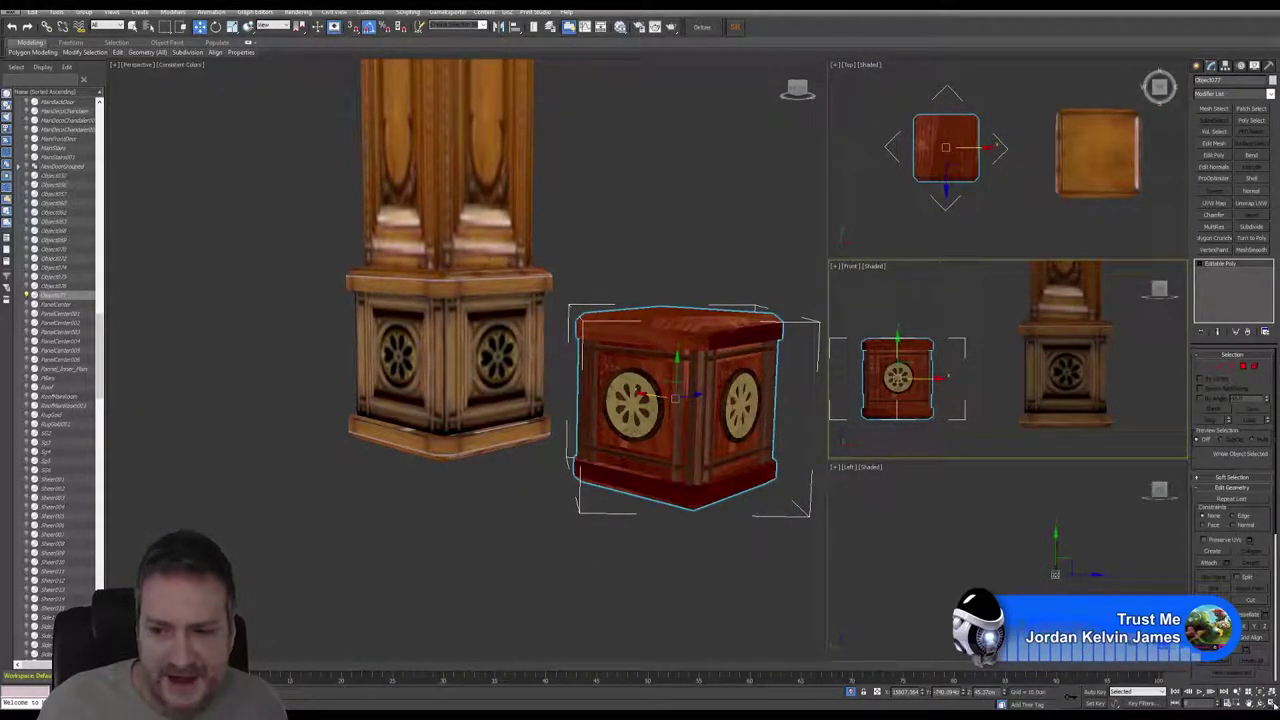
key(alt+w)
middle_drag(537, 437, 561, 439)
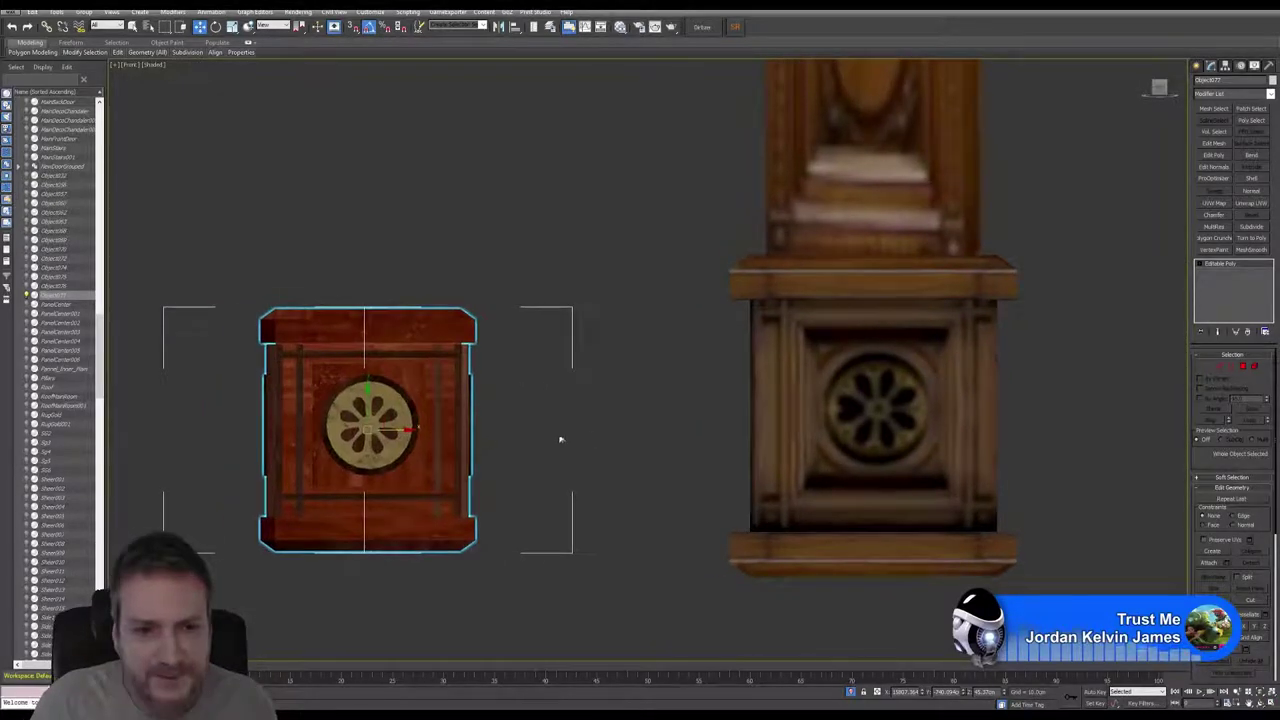
drag(402, 431, 557, 431)
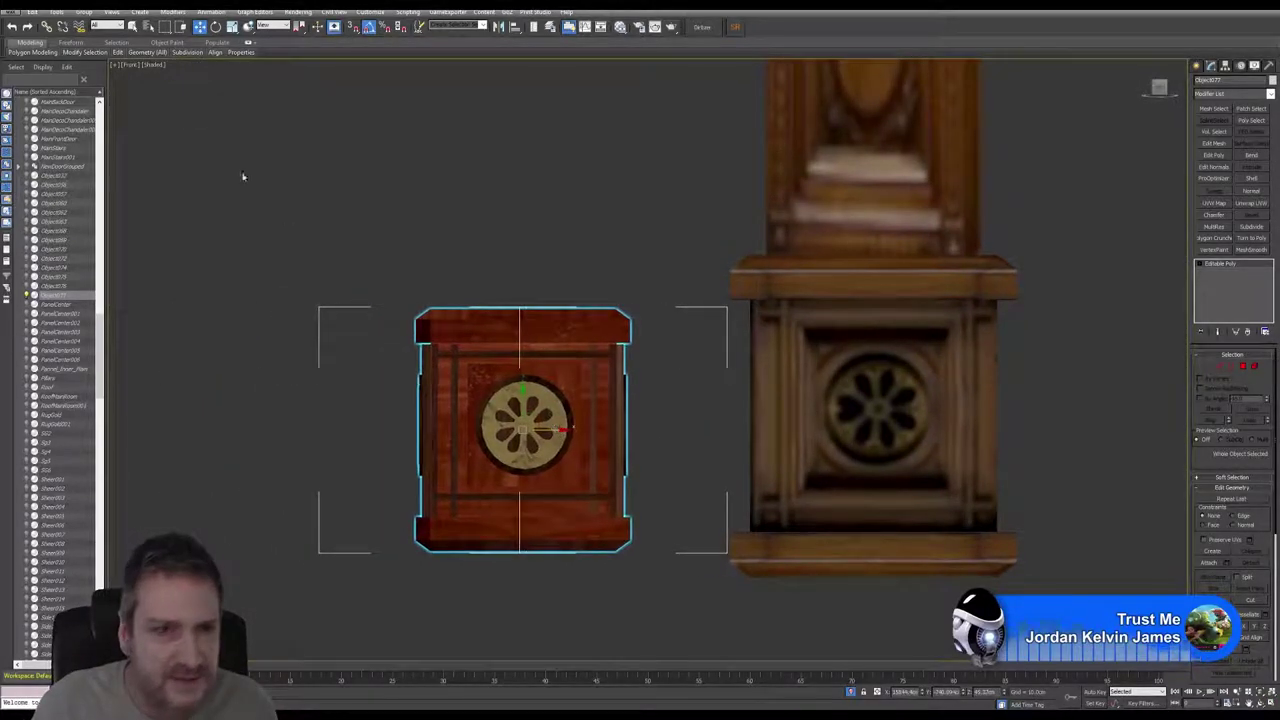
Step: Scale the red block up uniformly to roughly the pillar base's size and move it against the base's side in the front view
click(232, 27)
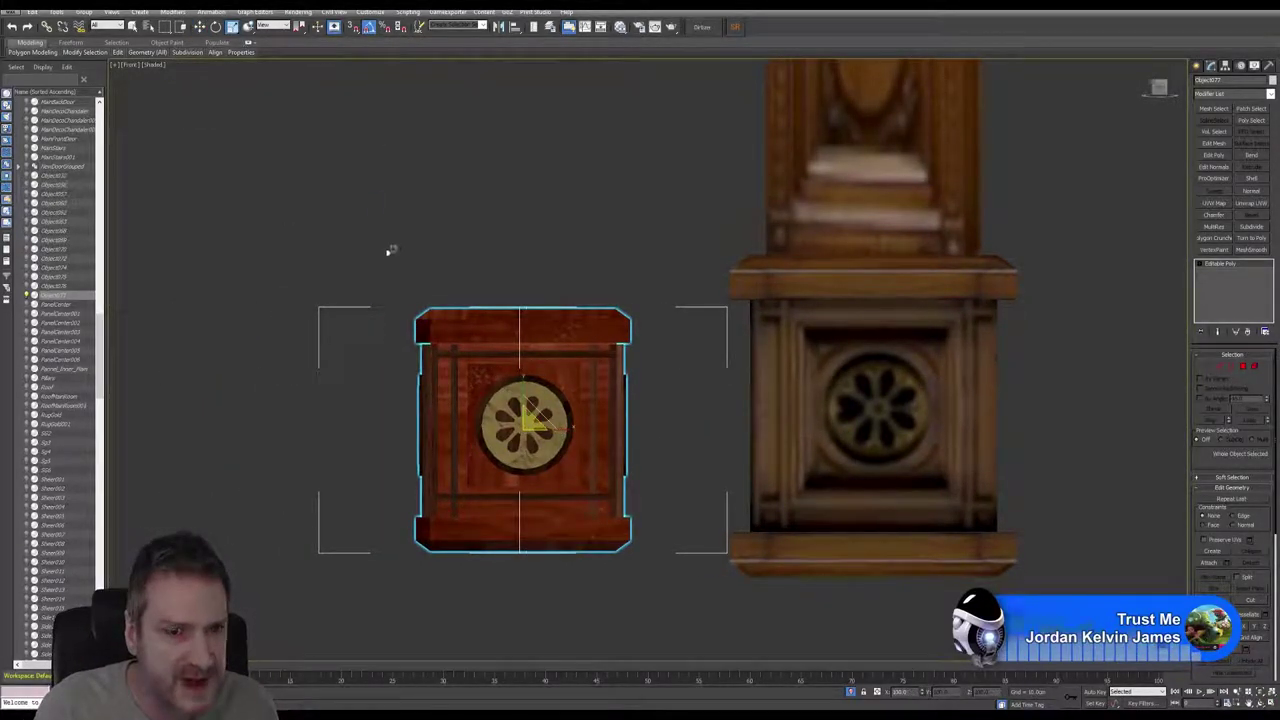
click(876, 693)
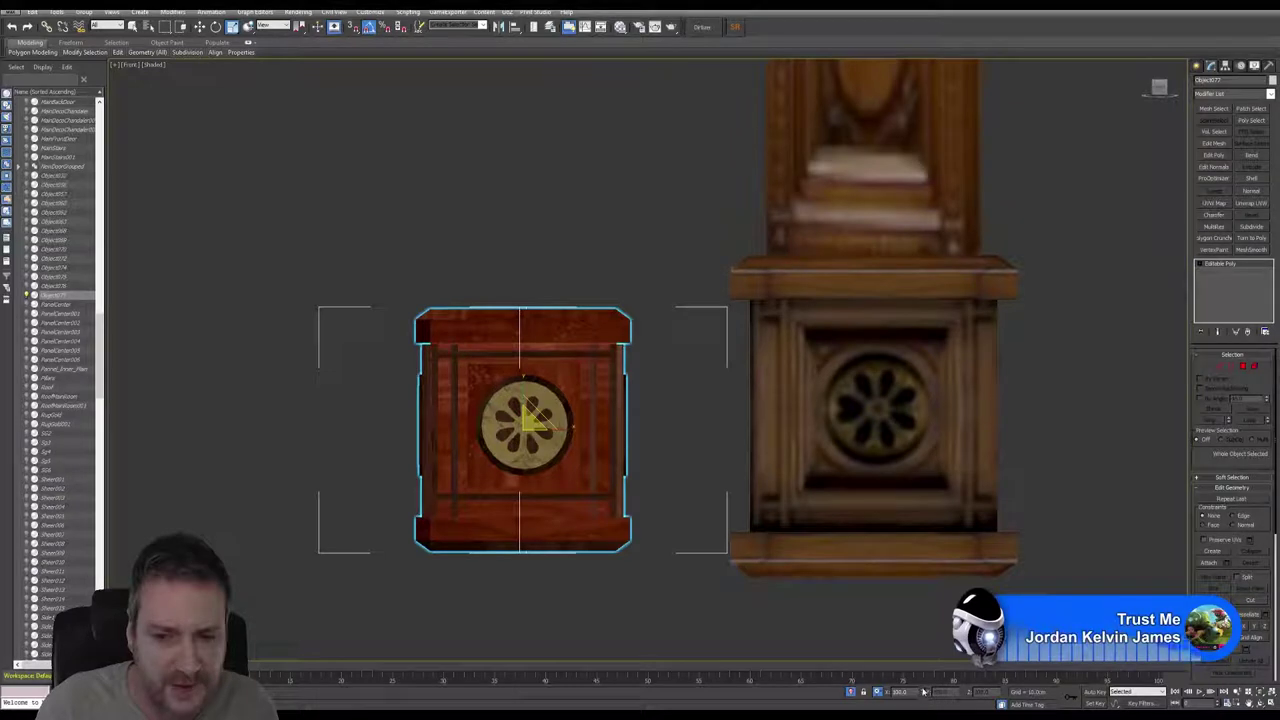
drag(922, 692, 965, 515)
key(w)
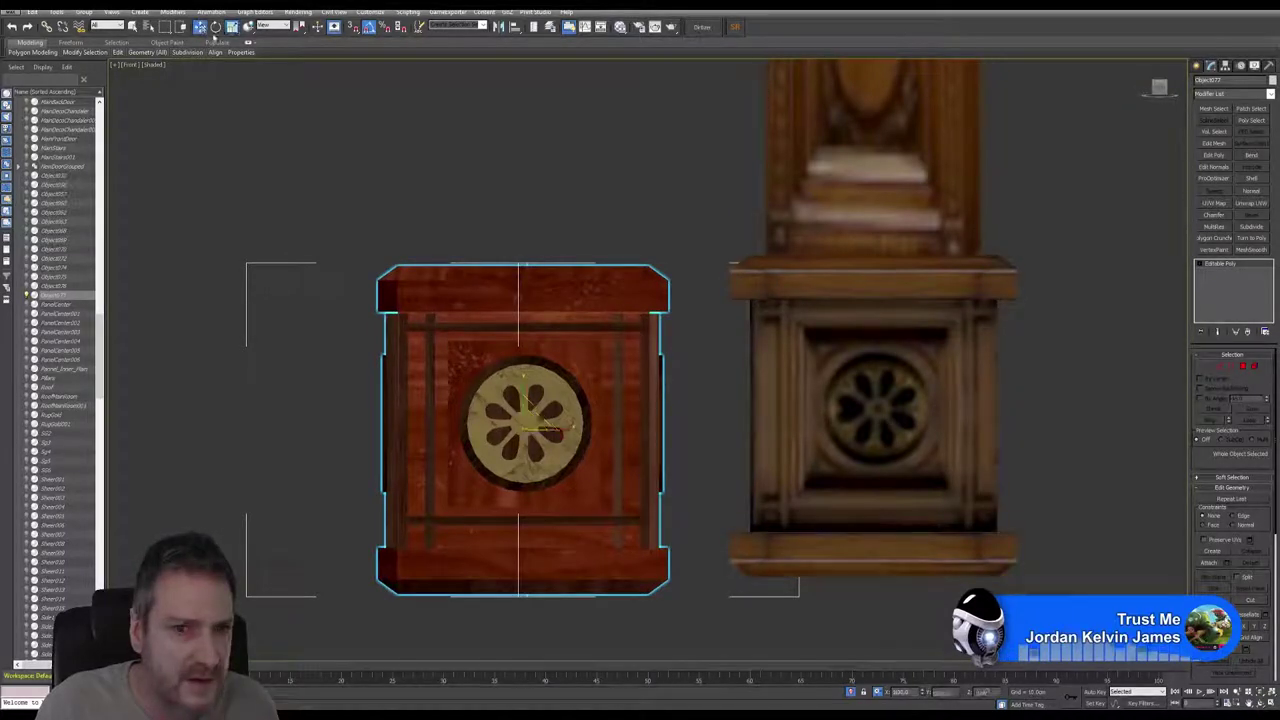
drag(522, 403, 644, 426)
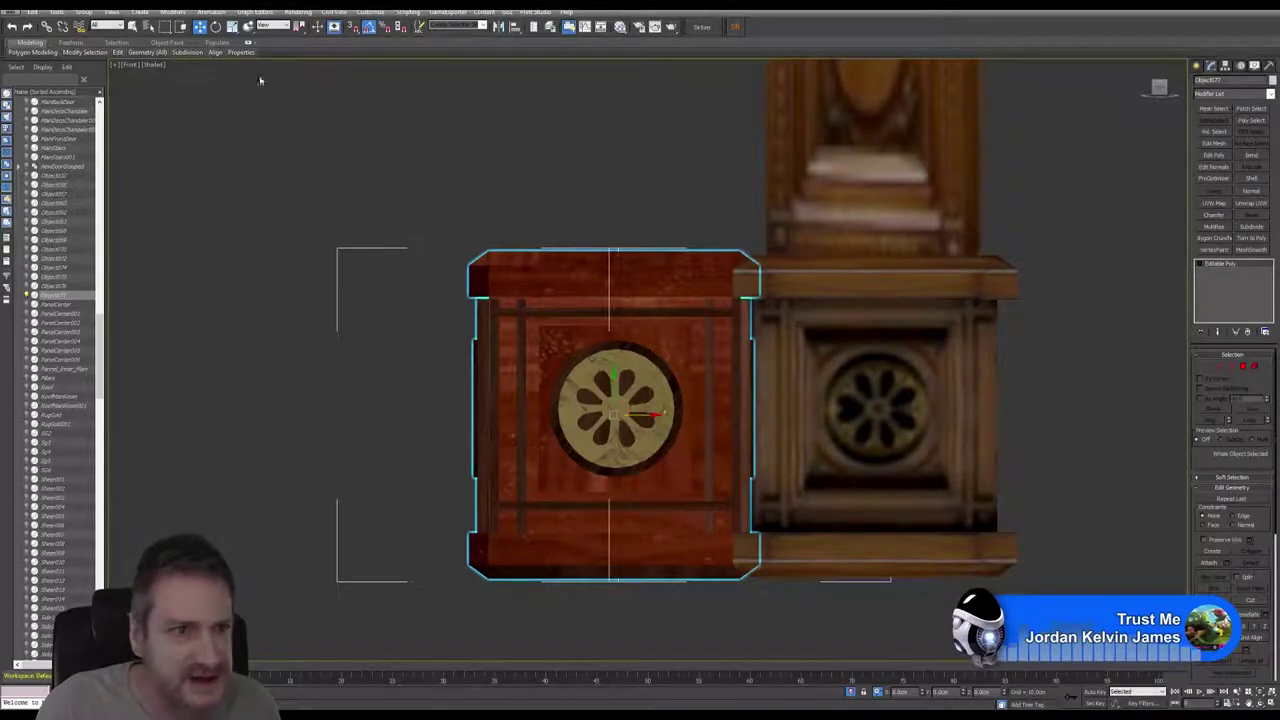
Step: Scale the red block down slightly and lower it a little to match the pillar base's height
key(w)
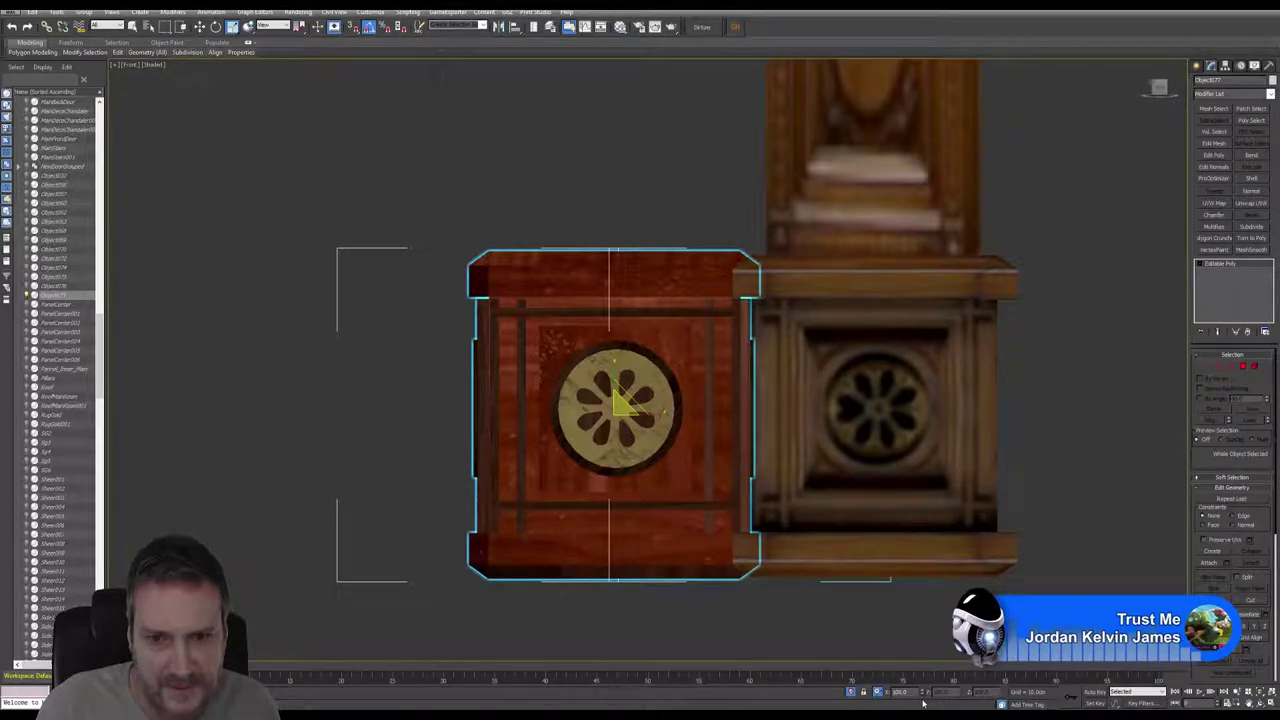
drag(922, 695, 920, 704)
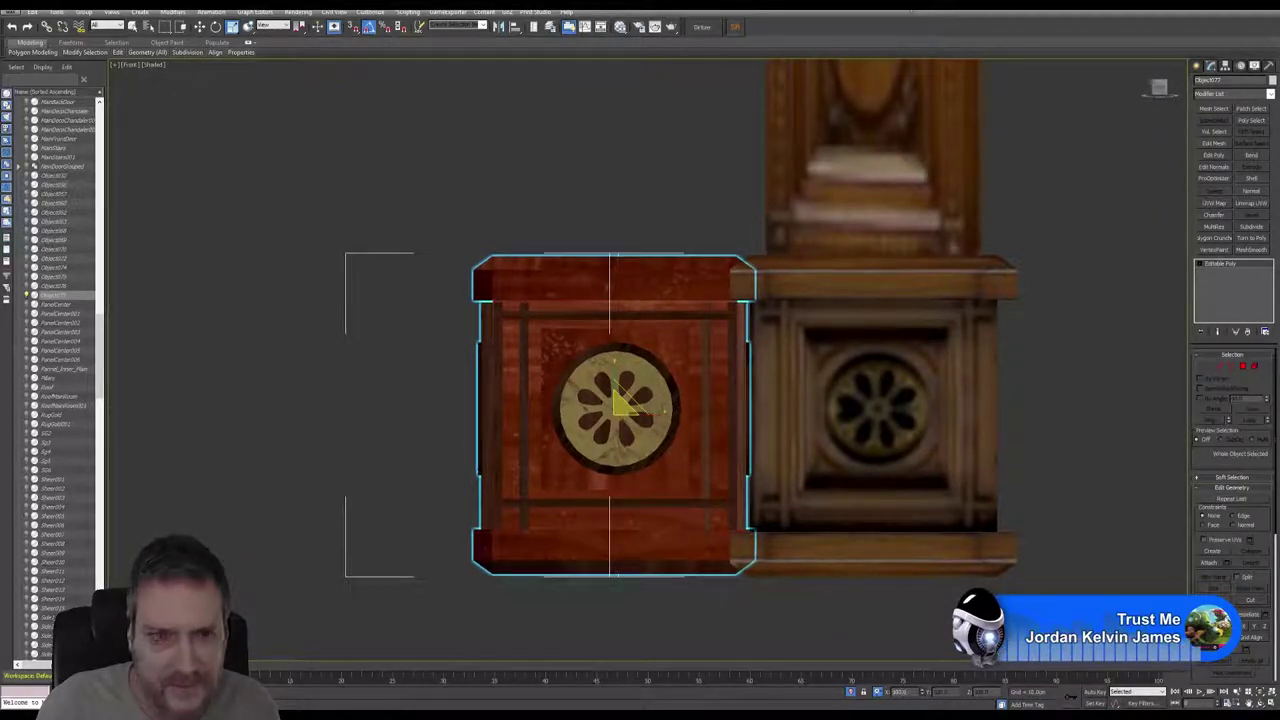
click(199, 31)
drag(613, 389, 609, 393)
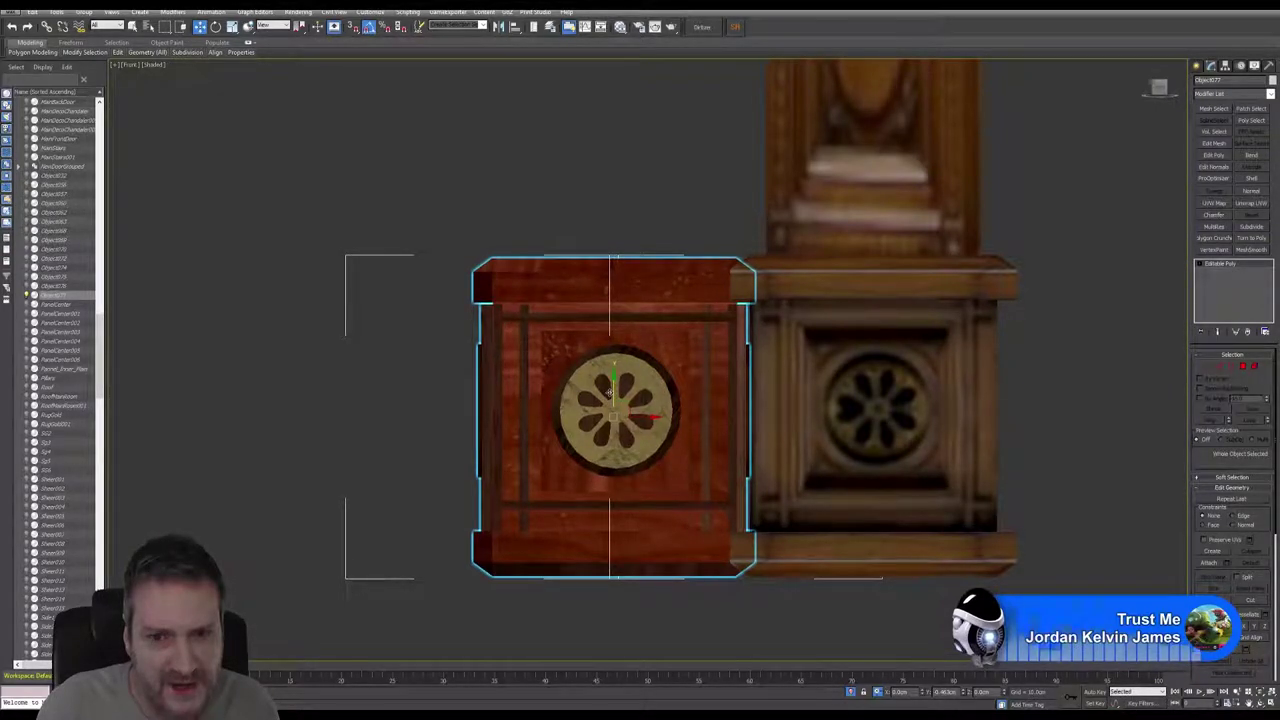
Step: Move the red block sideways onto the original pillar base and adjust its depth so the two overlap
middle_drag(333, 312, 265, 300)
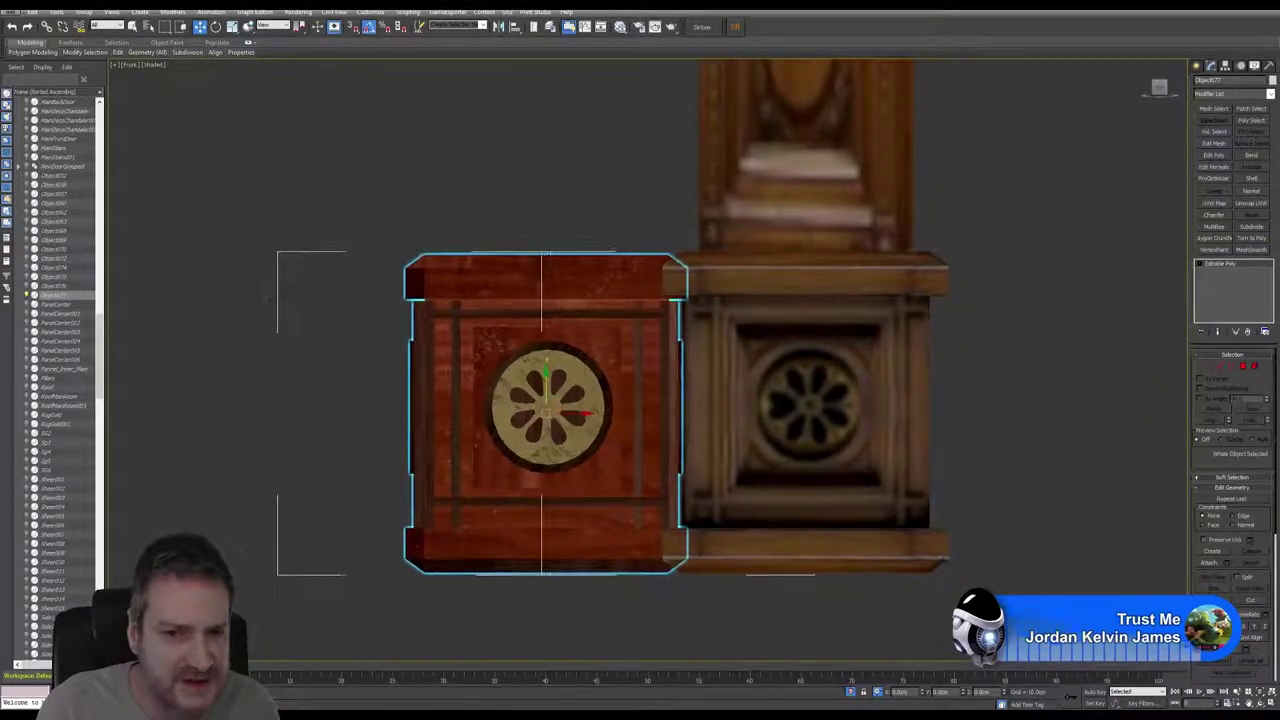
drag(575, 420, 838, 425)
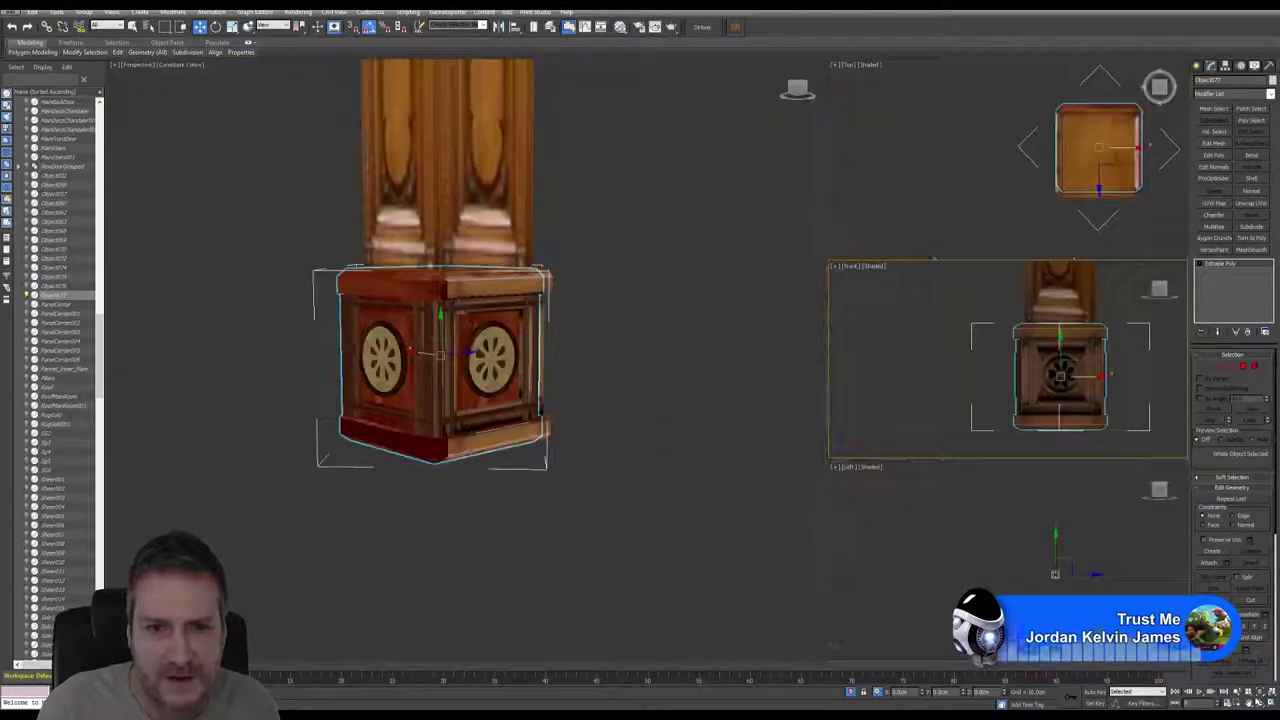
key(alt+w)
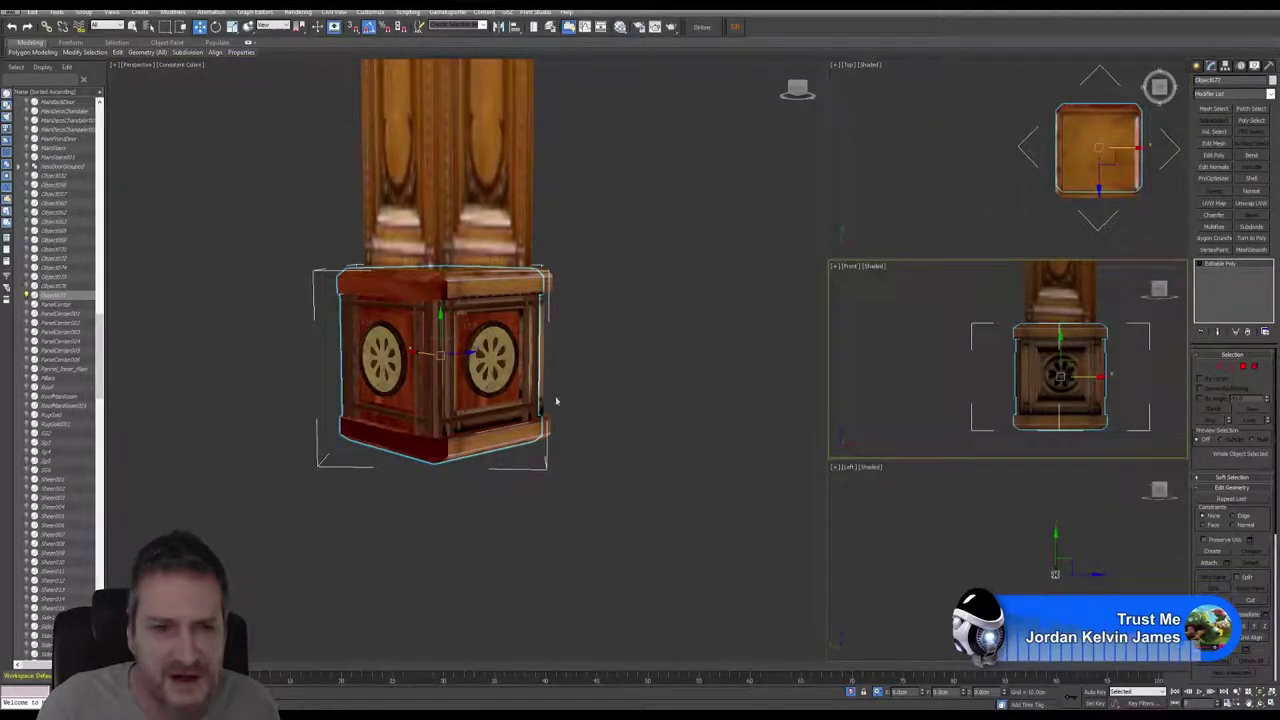
alt+middle_drag(556, 400, 520, 477)
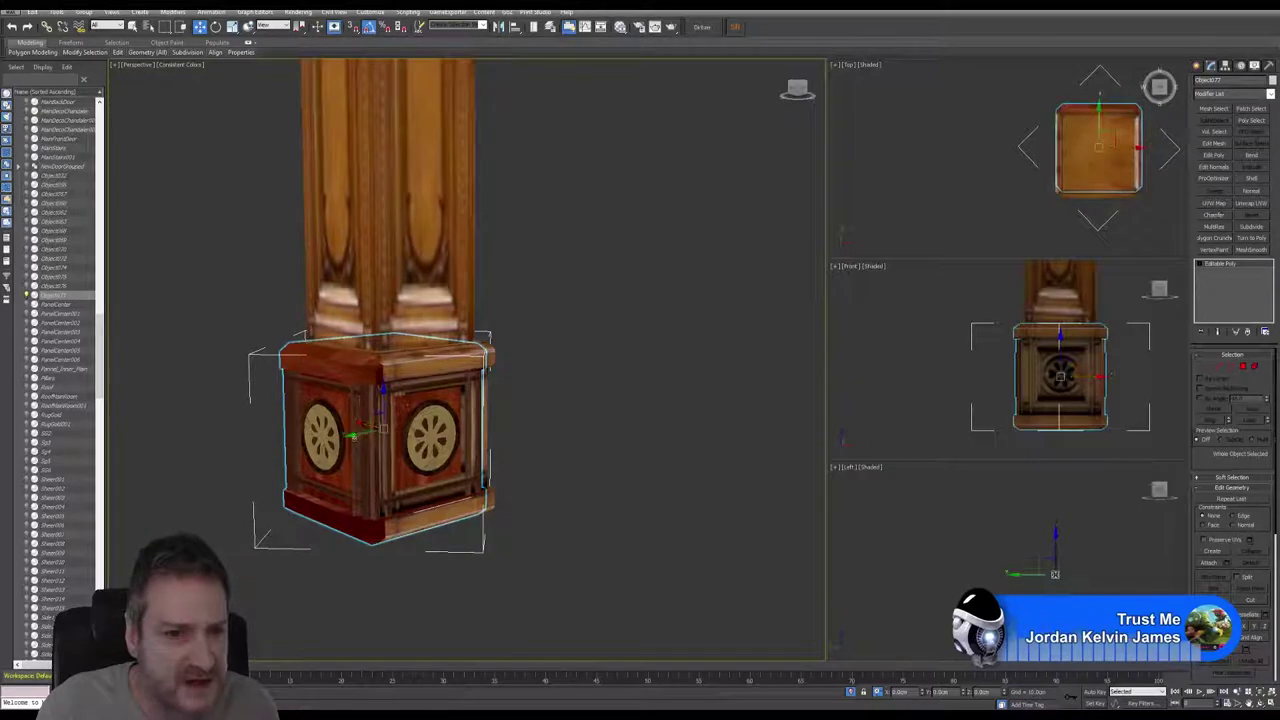
drag(349, 435, 357, 434)
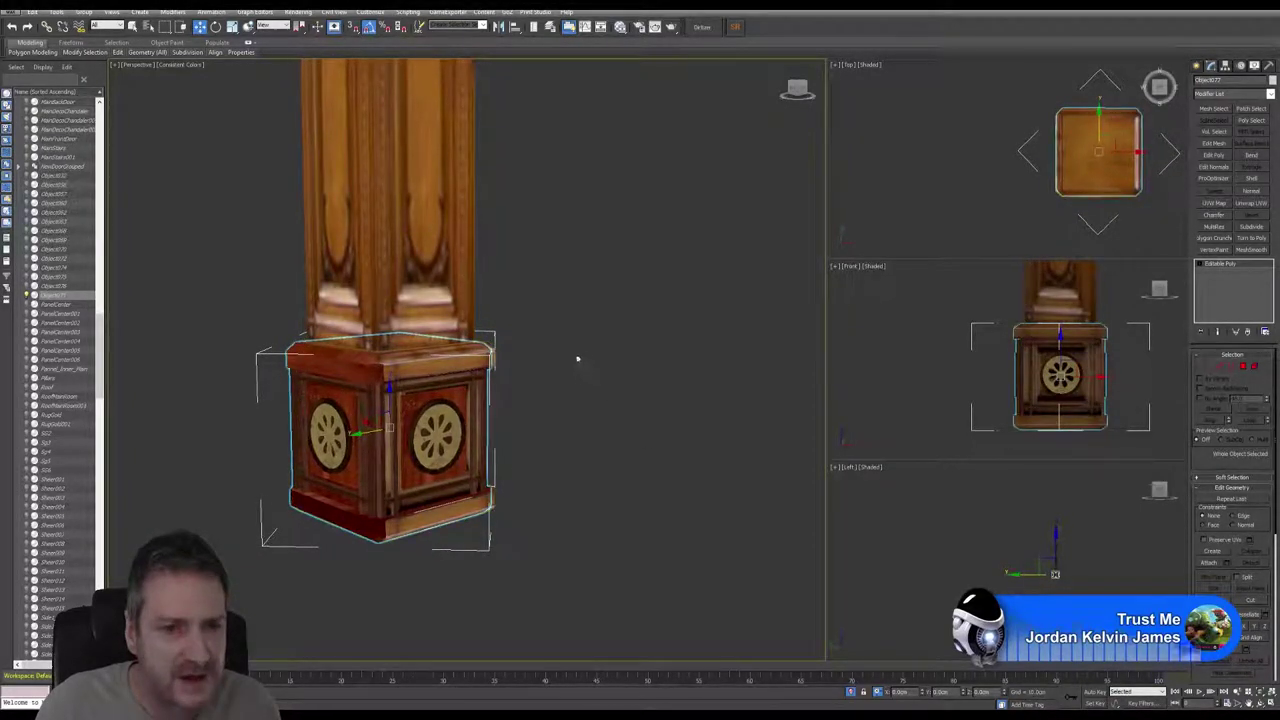
middle_drag(577, 357, 593, 363)
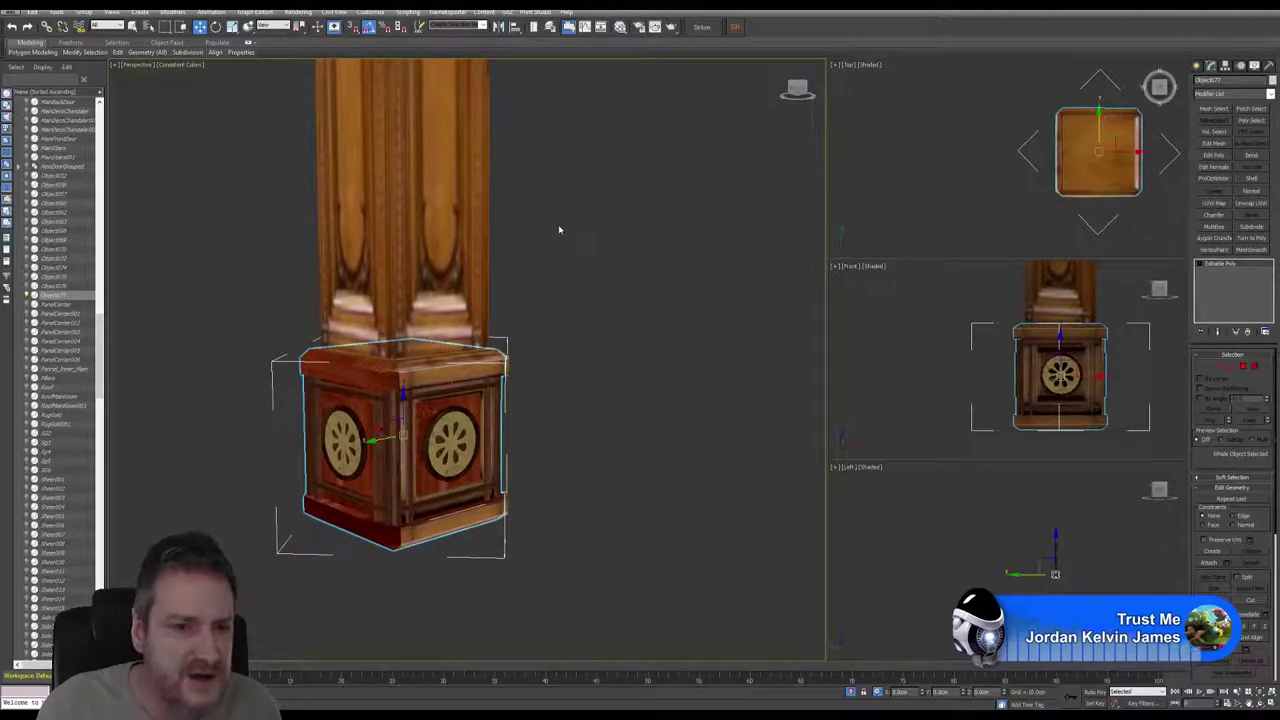
Step: Select the original base elements of the tall pillar in the left view and delete them, keeping the shaft and the new block
key(Delete)
click(473, 232)
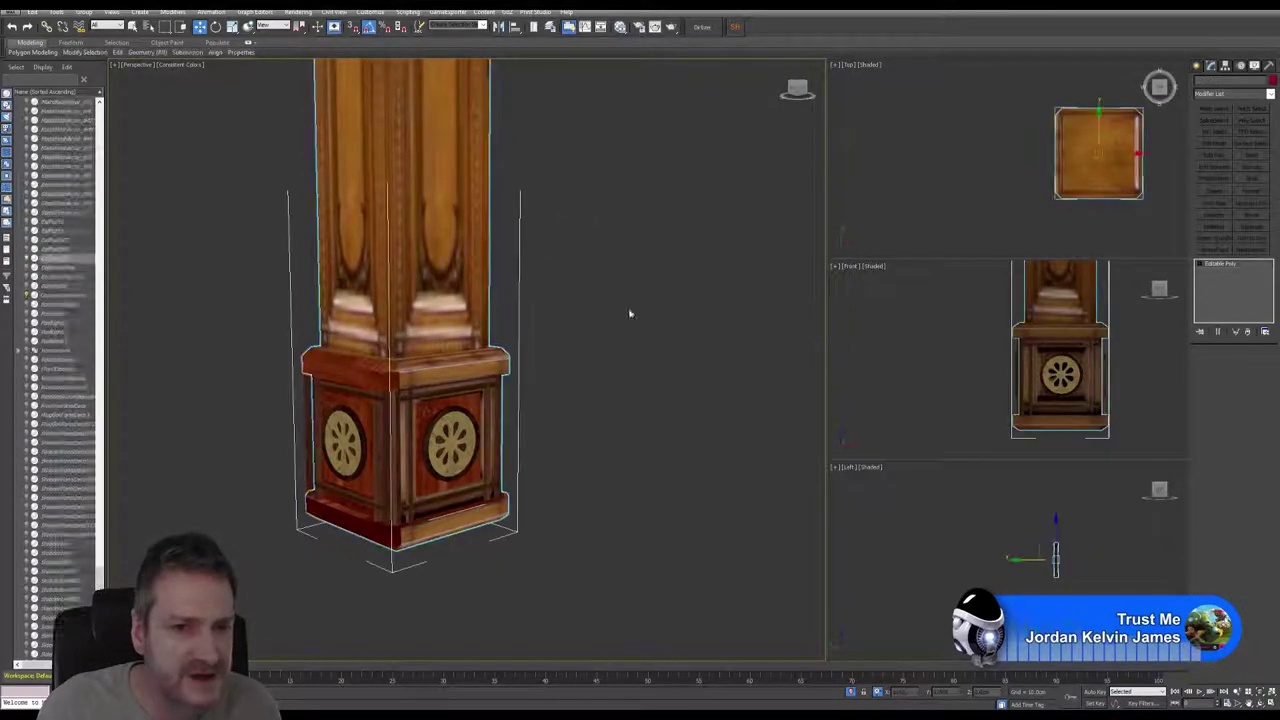
click(1255, 366)
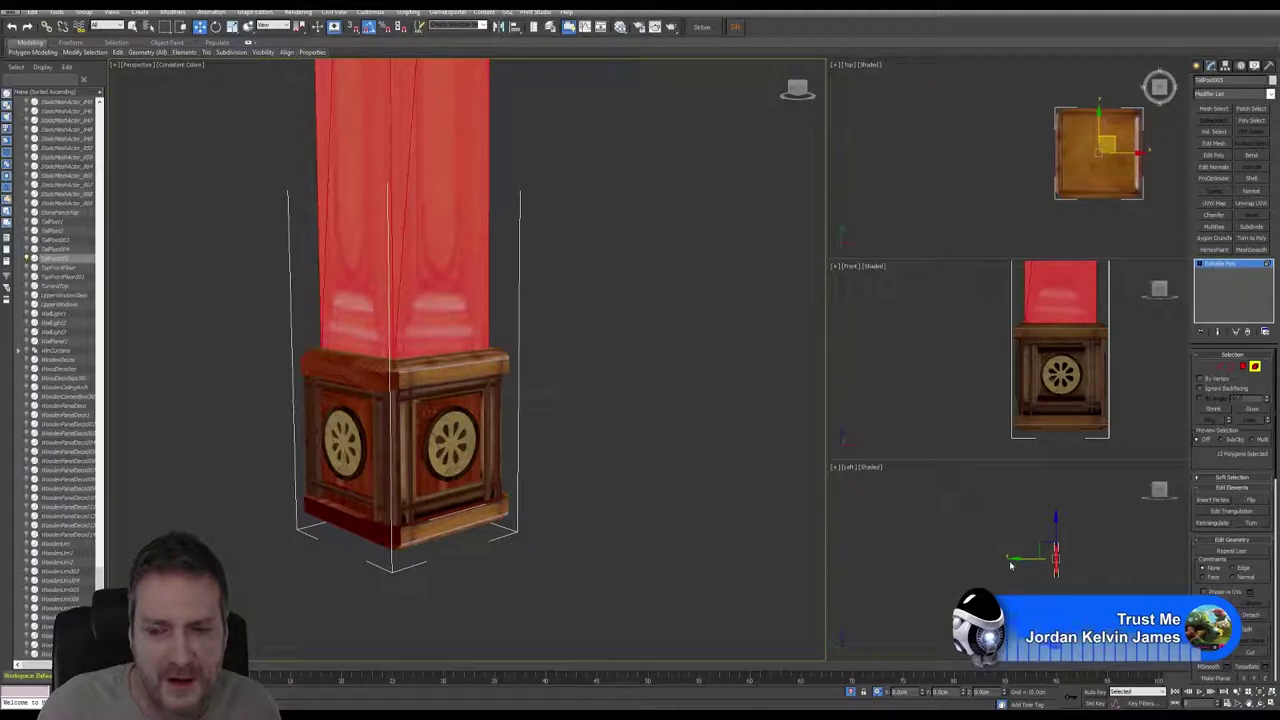
middle_drag(1014, 563, 991, 545)
scroll(1036, 555, up, 5)
scroll(1036, 574, up, 7)
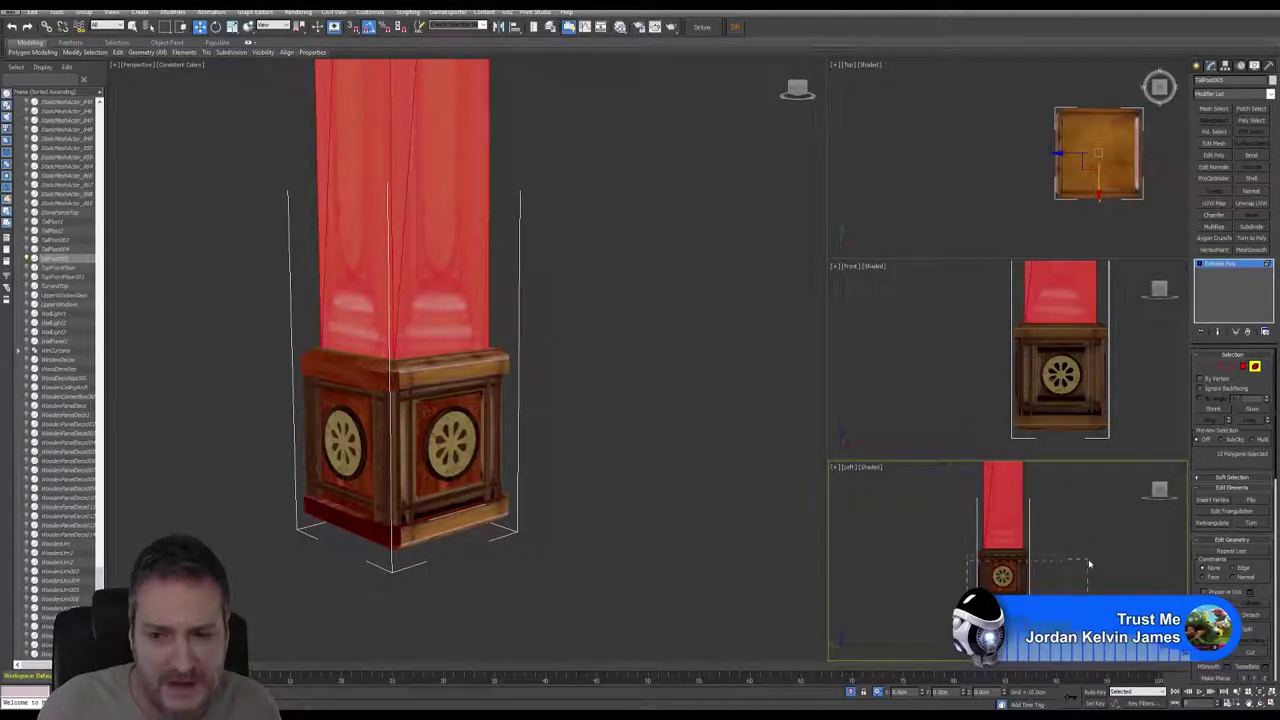
drag(1088, 559, 1092, 562)
key(ctrl+z)
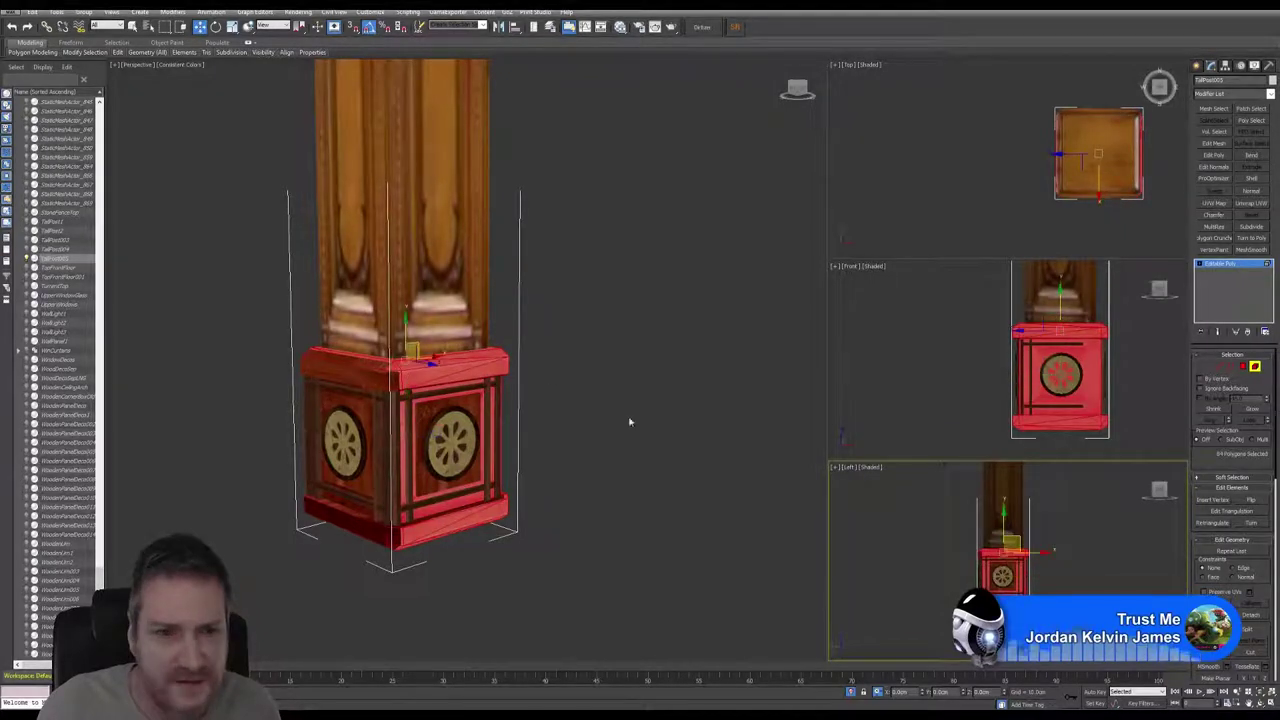
alt+middle_drag(560, 330, 551, 369)
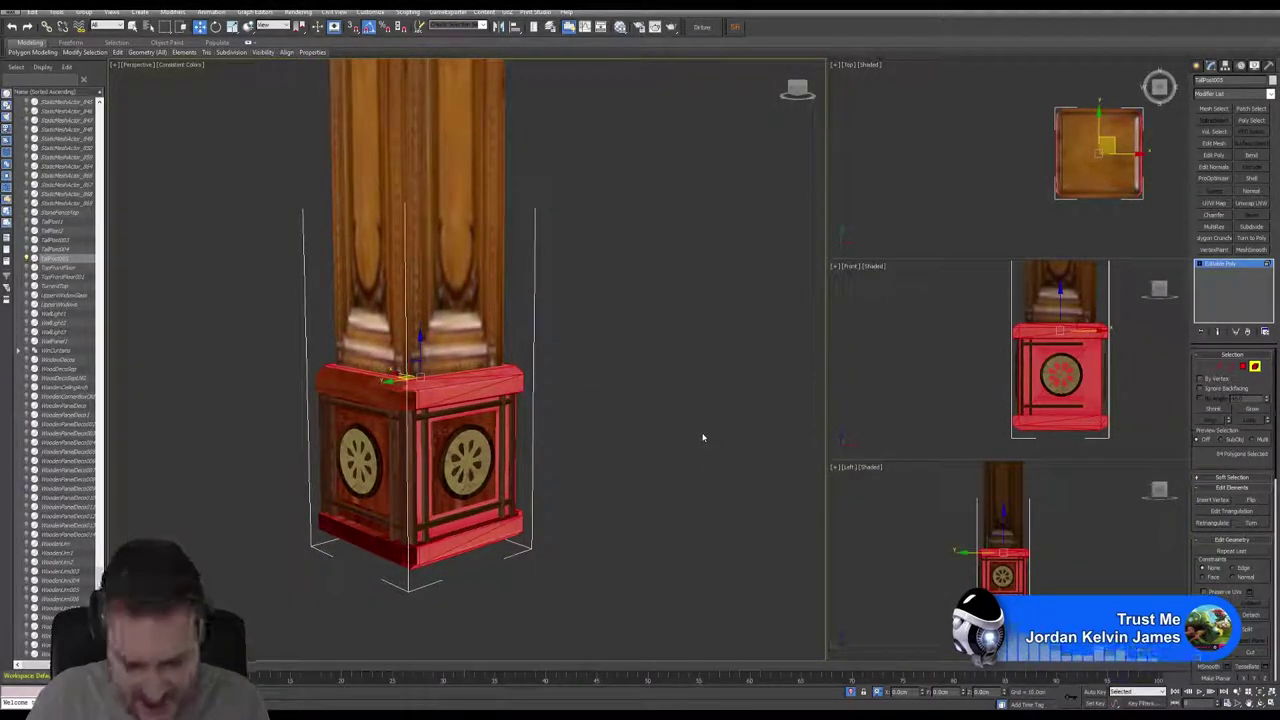
key(Delete)
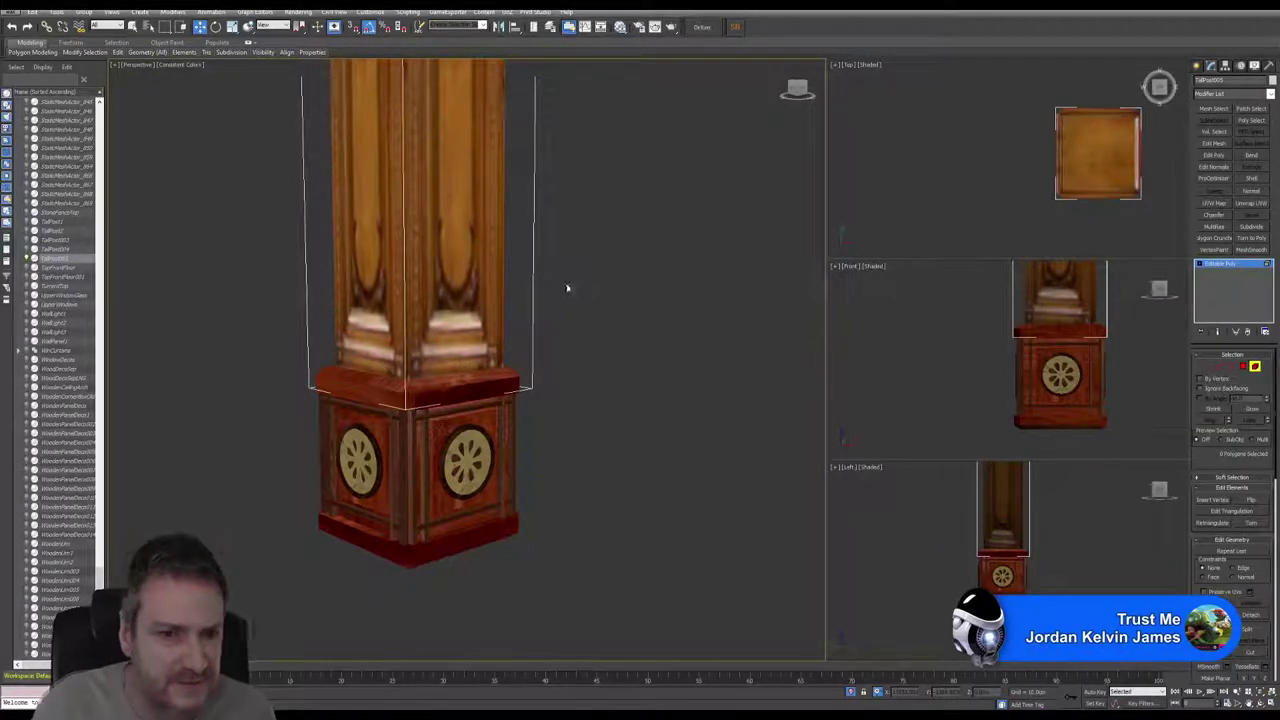
Step: Examine the pillar's shaft and capital from top to bottom and from different angles
middle_drag(566, 278, 619, 575)
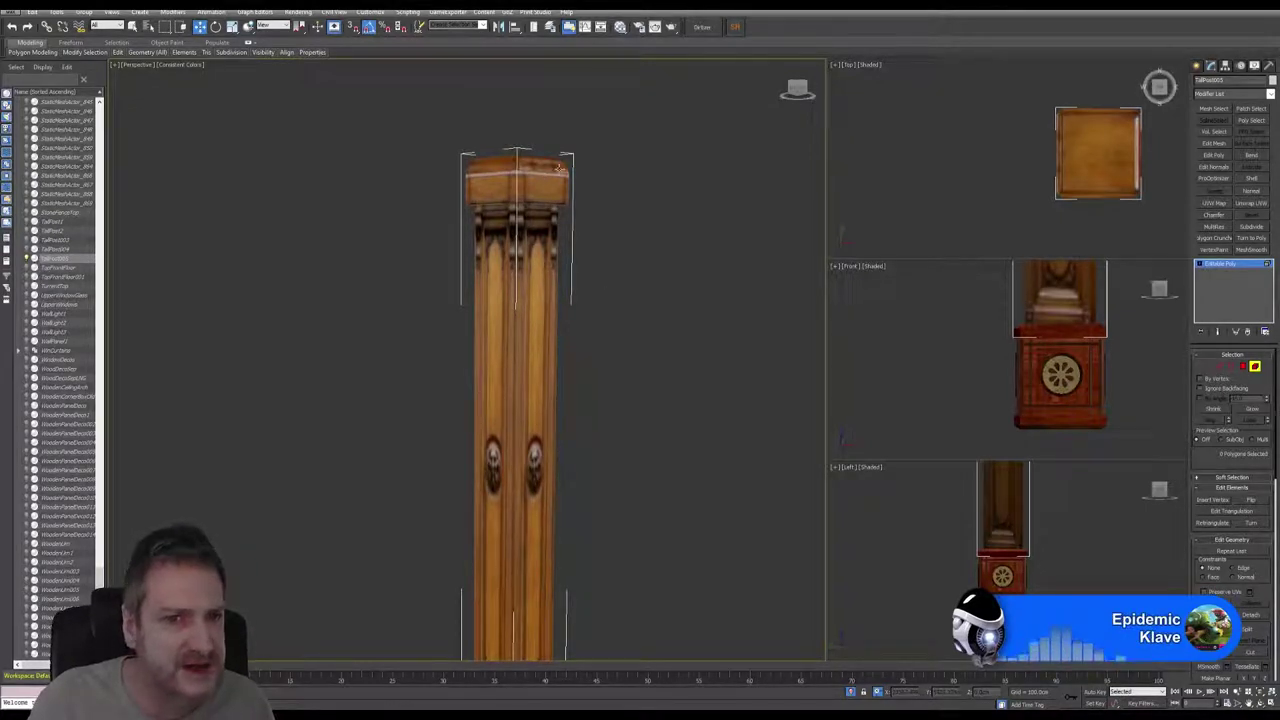
middle_drag(605, 451, 606, 351)
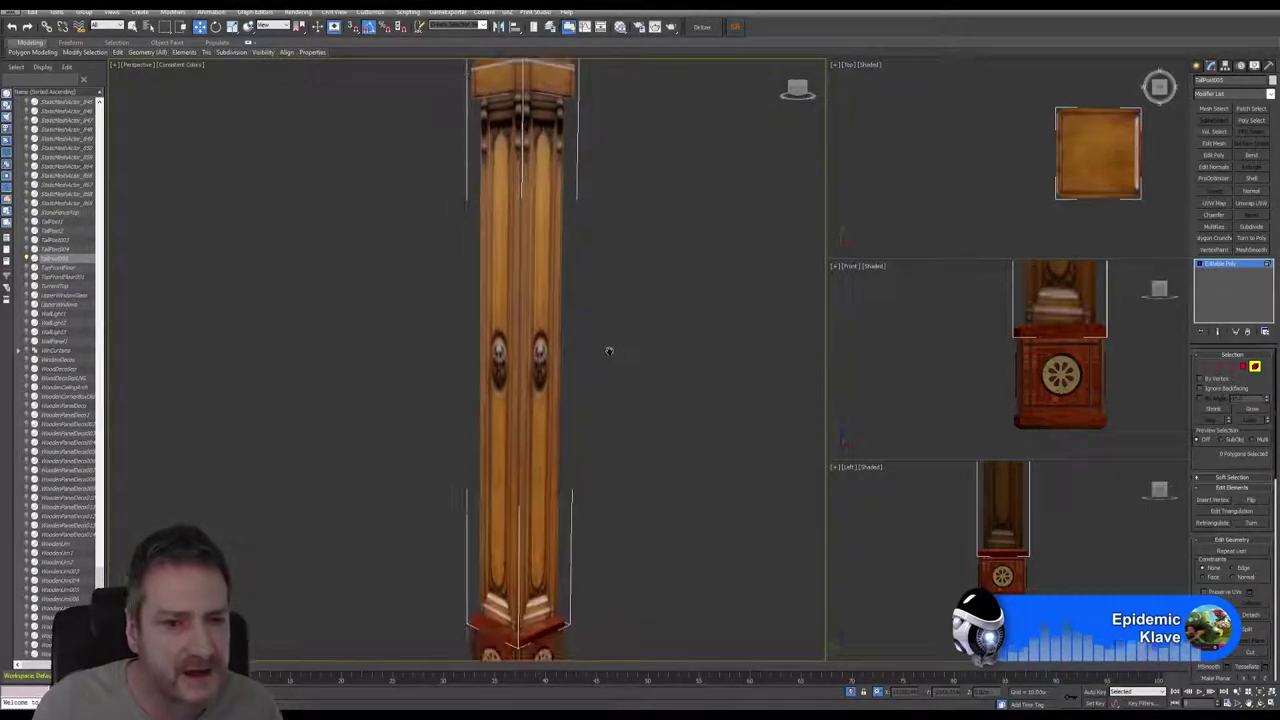
middle_drag(582, 292, 571, 301)
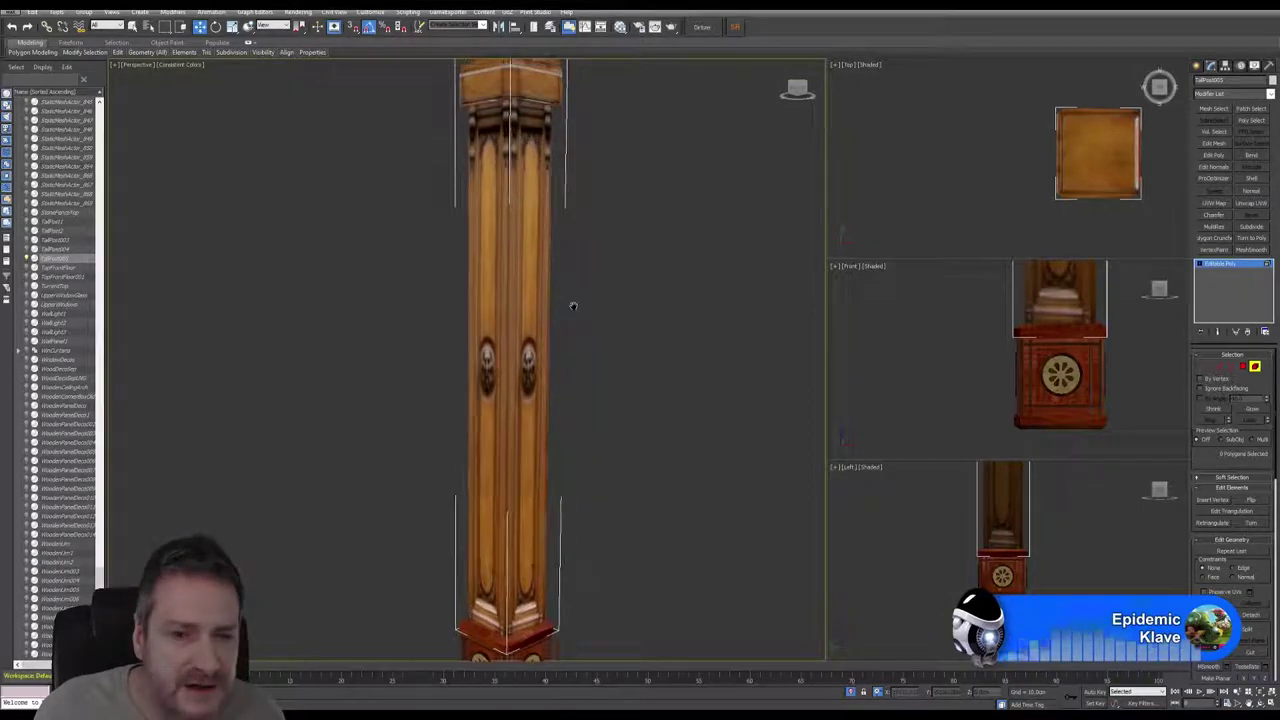
click(1260, 703)
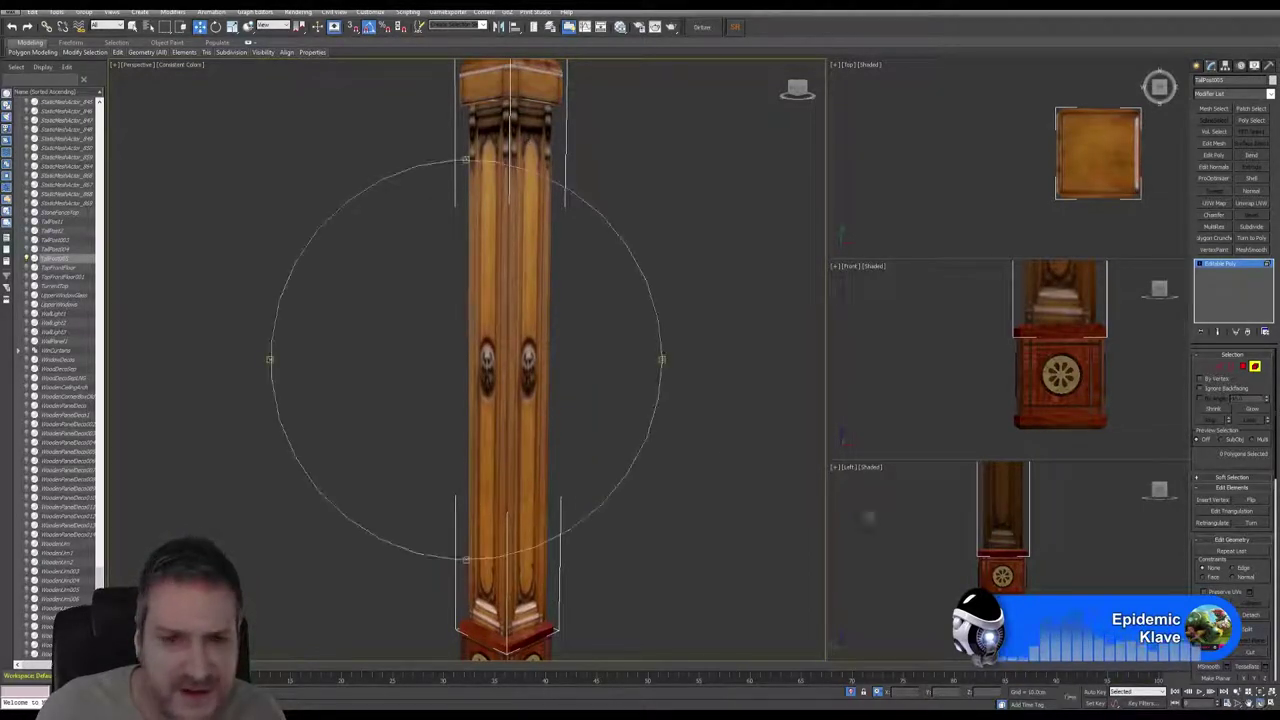
drag(590, 350, 539, 372)
mouse_move(539, 372)
alt+middle_down()
mouse_move(603, 369)
mouse_move(591, 383)
mouse_move(550, 372)
alt+middle_up()
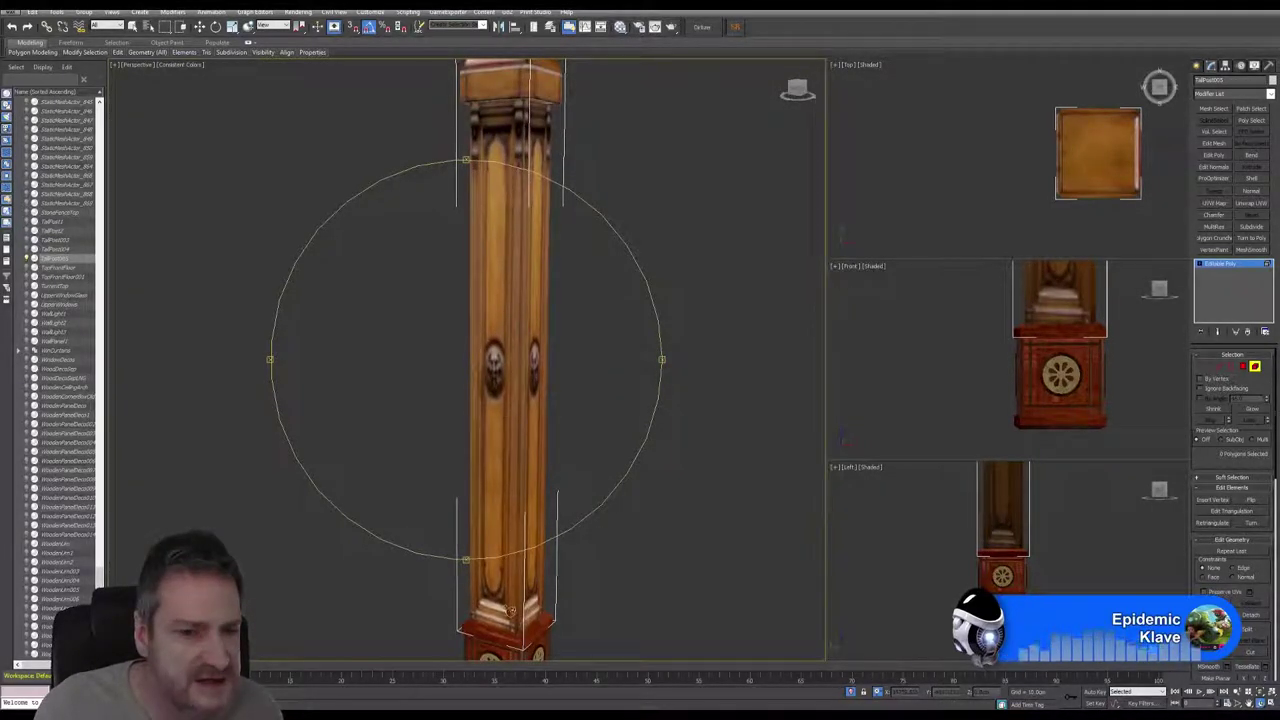
Step: Enlarge the front view around the pillar and set its shading to Consistent Colors
drag(579, 360, 467, 356)
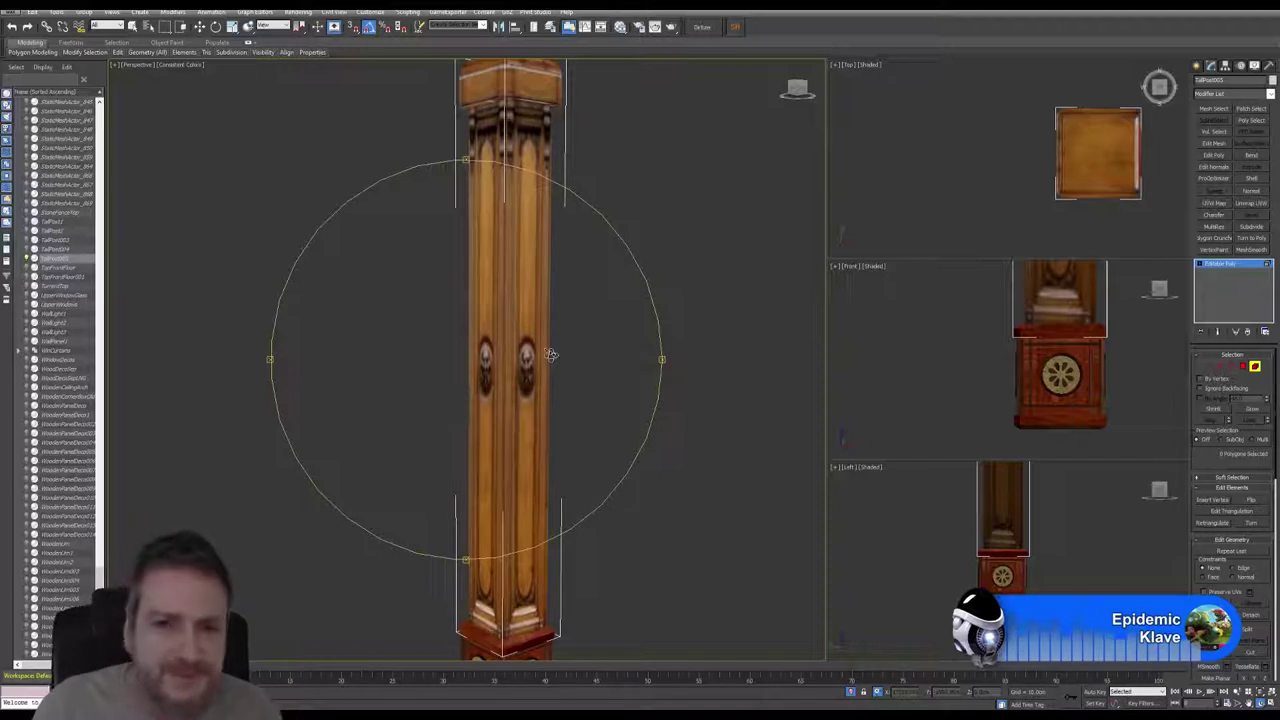
right_click(917, 333)
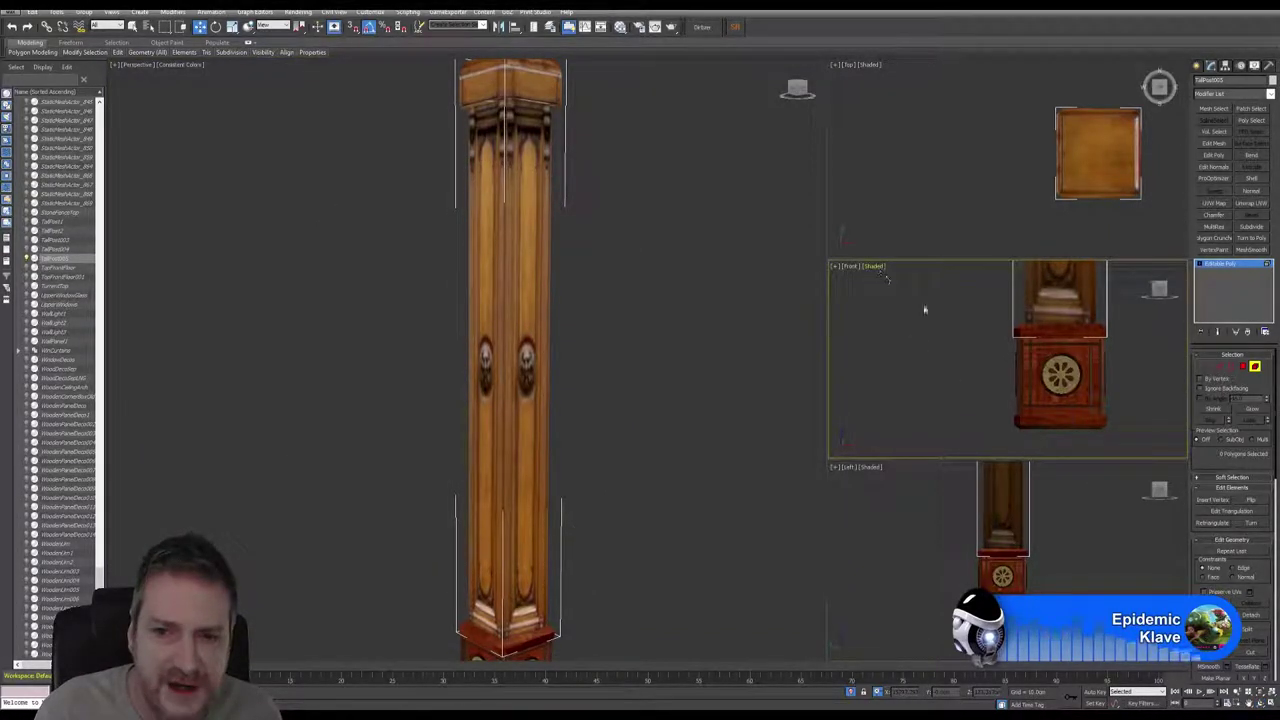
click(1271, 704)
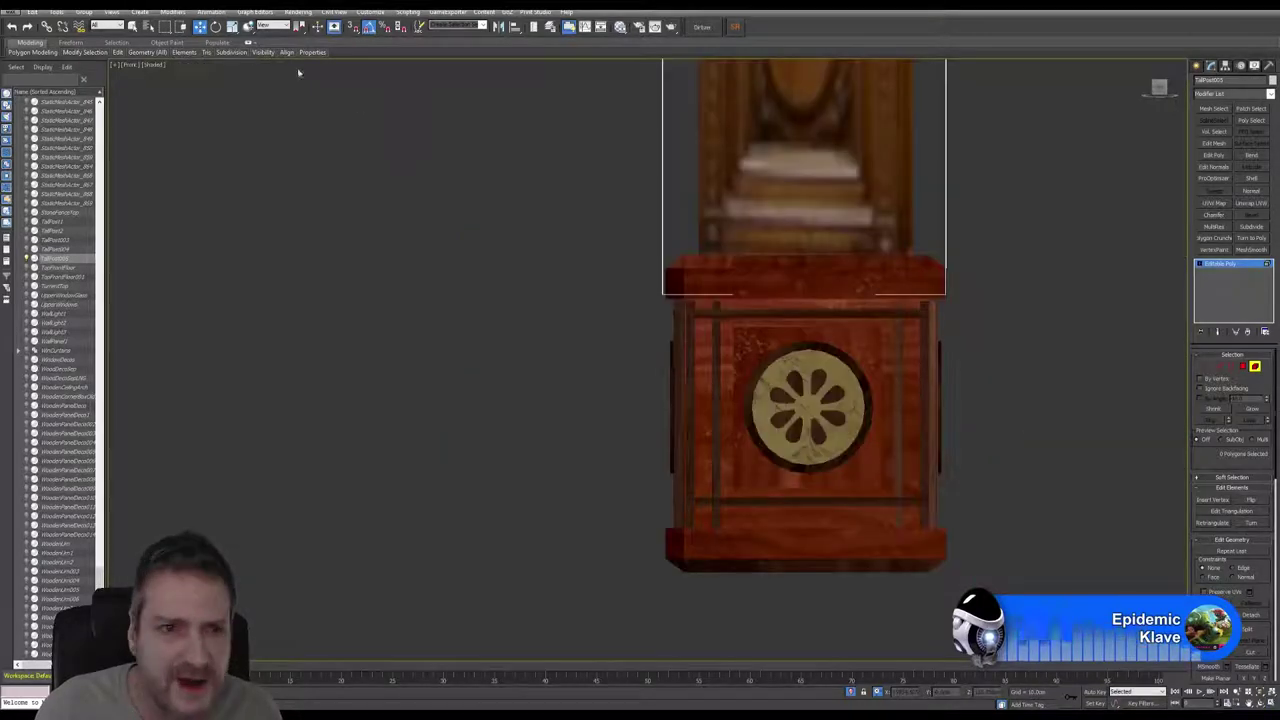
middle_drag(477, 214, 437, 406)
scroll(437, 406, down, 1)
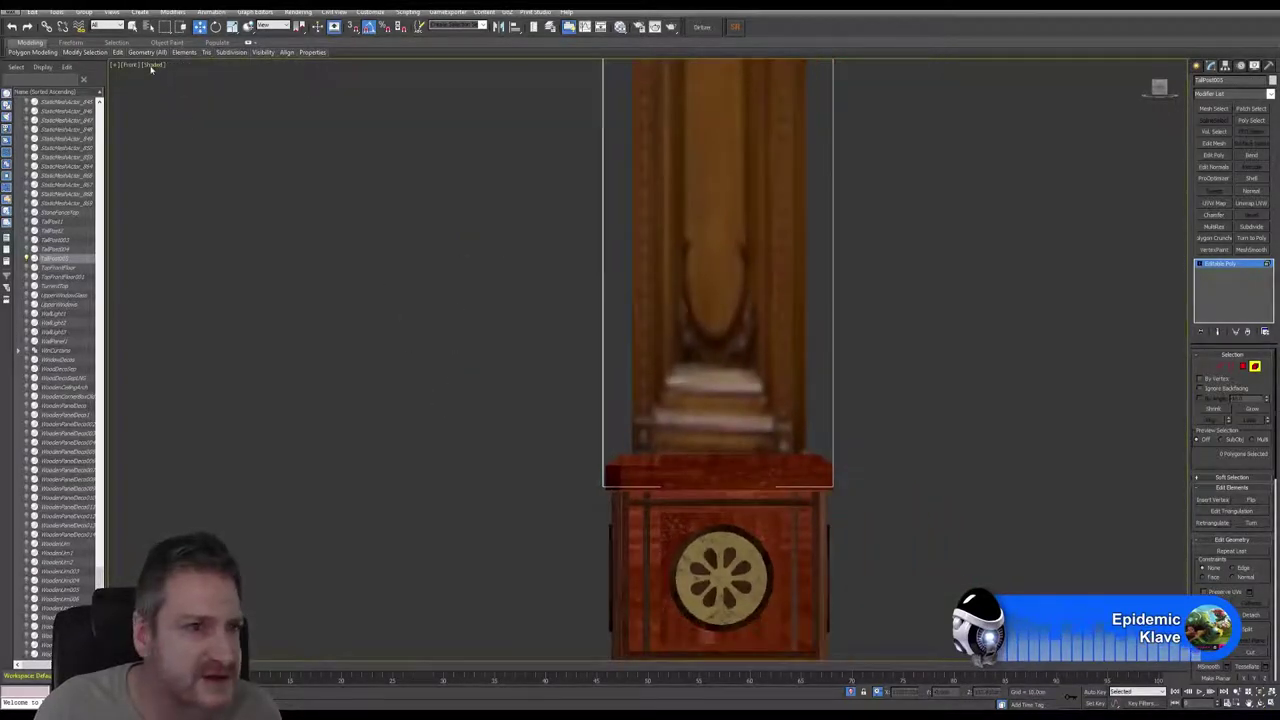
click(151, 66)
click(195, 98)
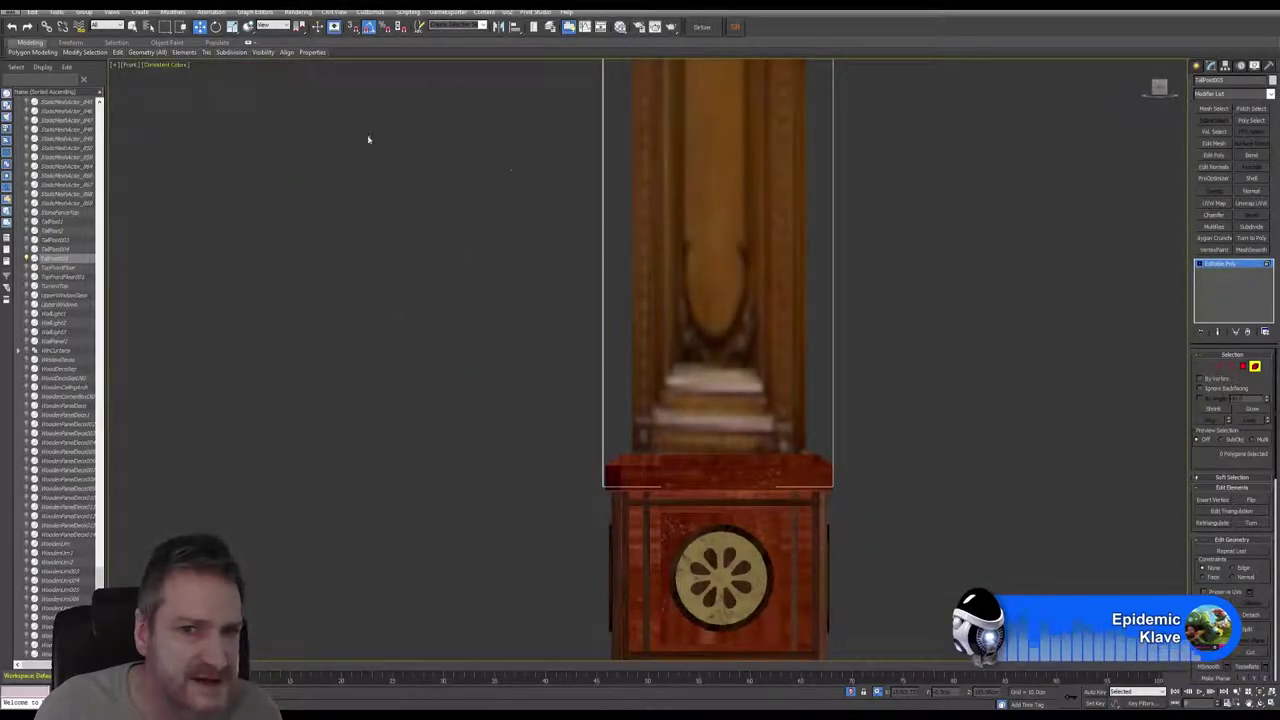
Step: Examine the front face of the pillar shaft from the red base up to the capital
middle_drag(764, 258, 756, 491)
scroll(752, 483, down, 4)
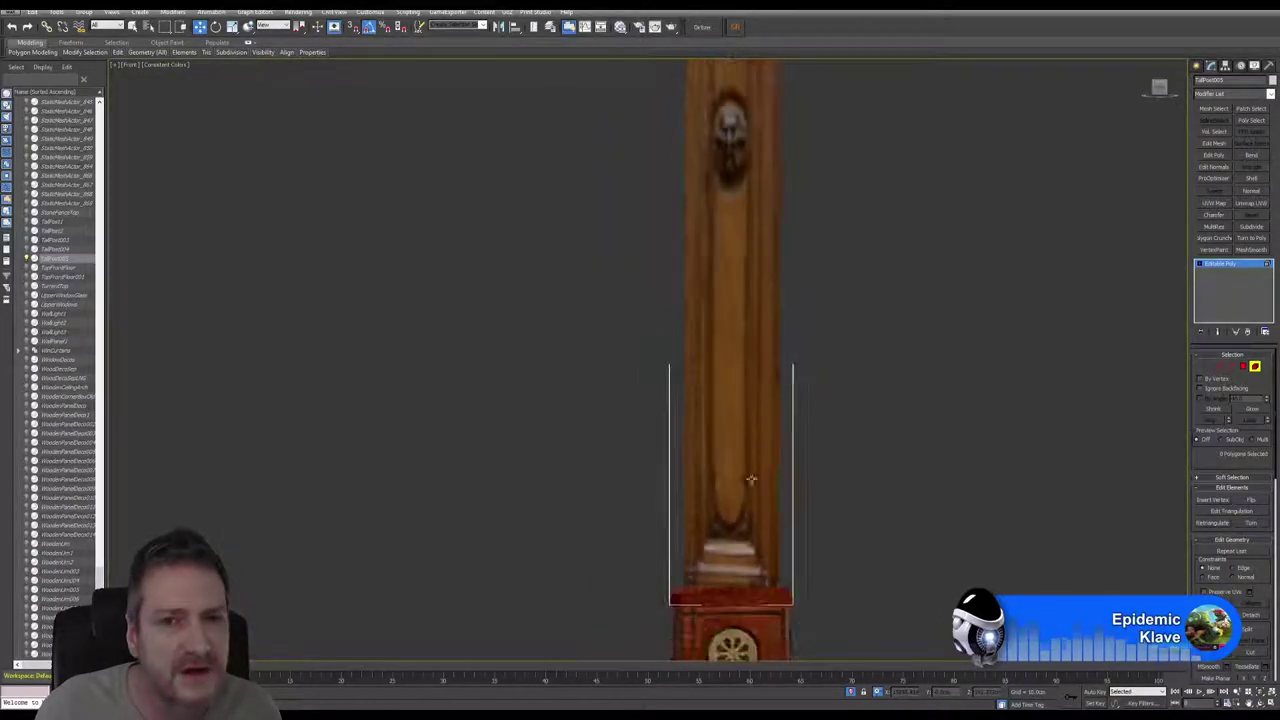
middle_drag(747, 350, 719, 501)
scroll(719, 501, down, 2)
middle_drag(742, 330, 731, 423)
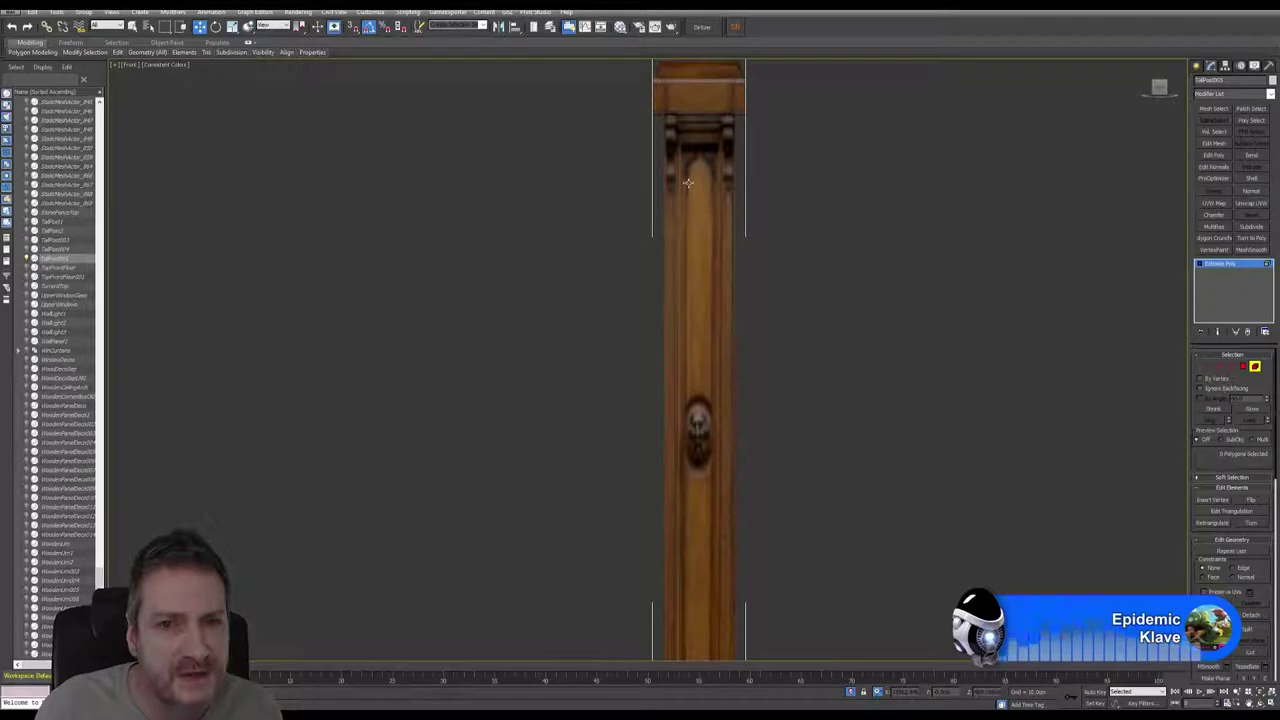
middle_drag(720, 526, 721, 396)
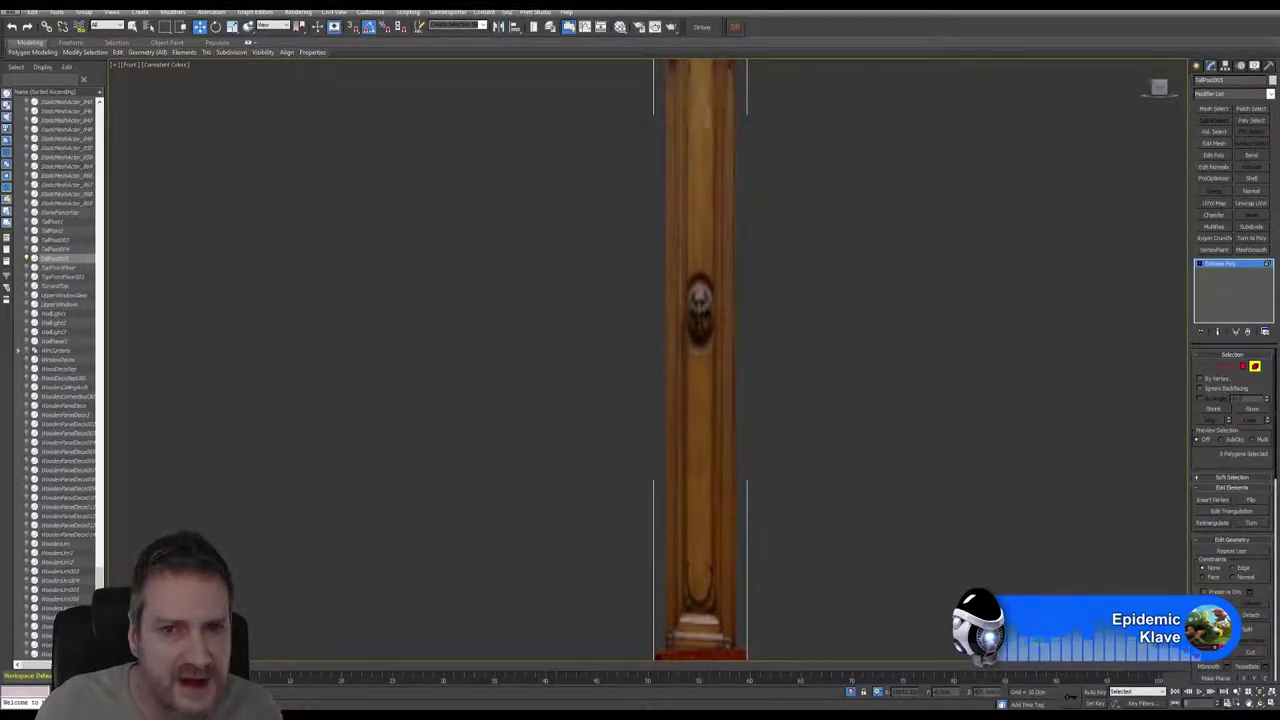
middle_drag(693, 251, 647, 296)
scroll(708, 268, down, 2)
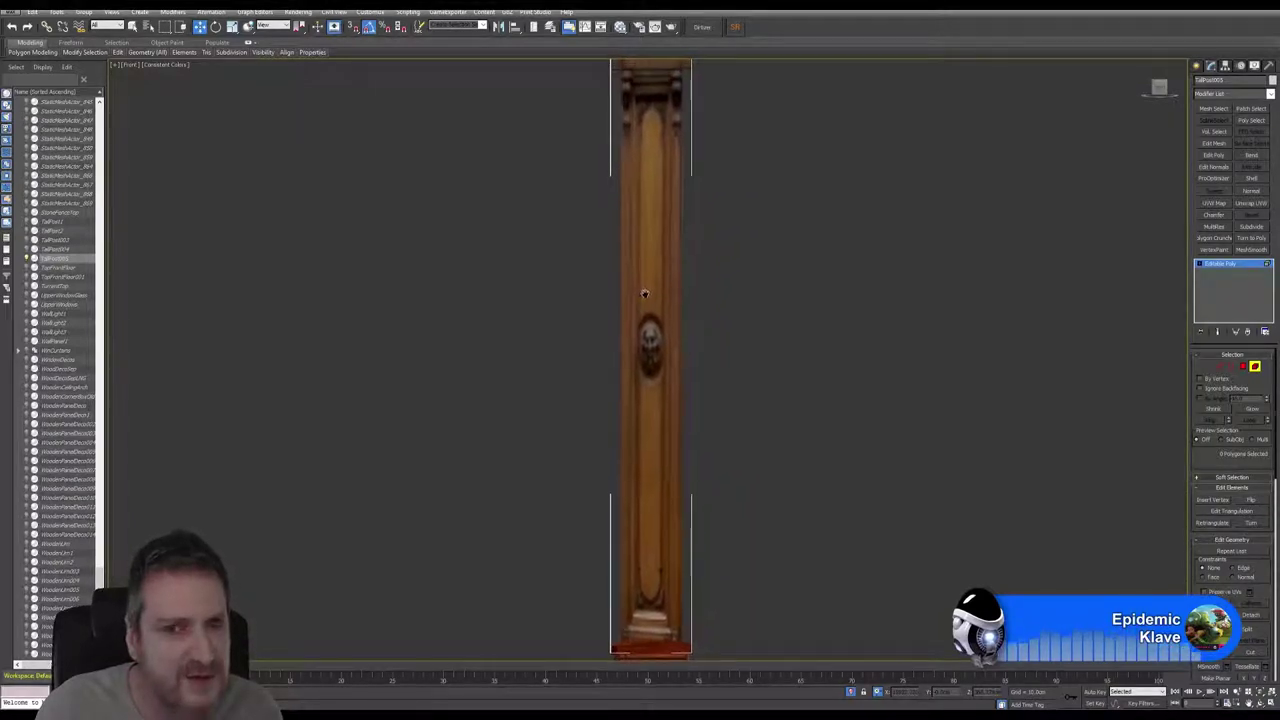
Step: Create a standard Box in the front view covering the shaft's full width from just below the capital down to the red base
click(1199, 66)
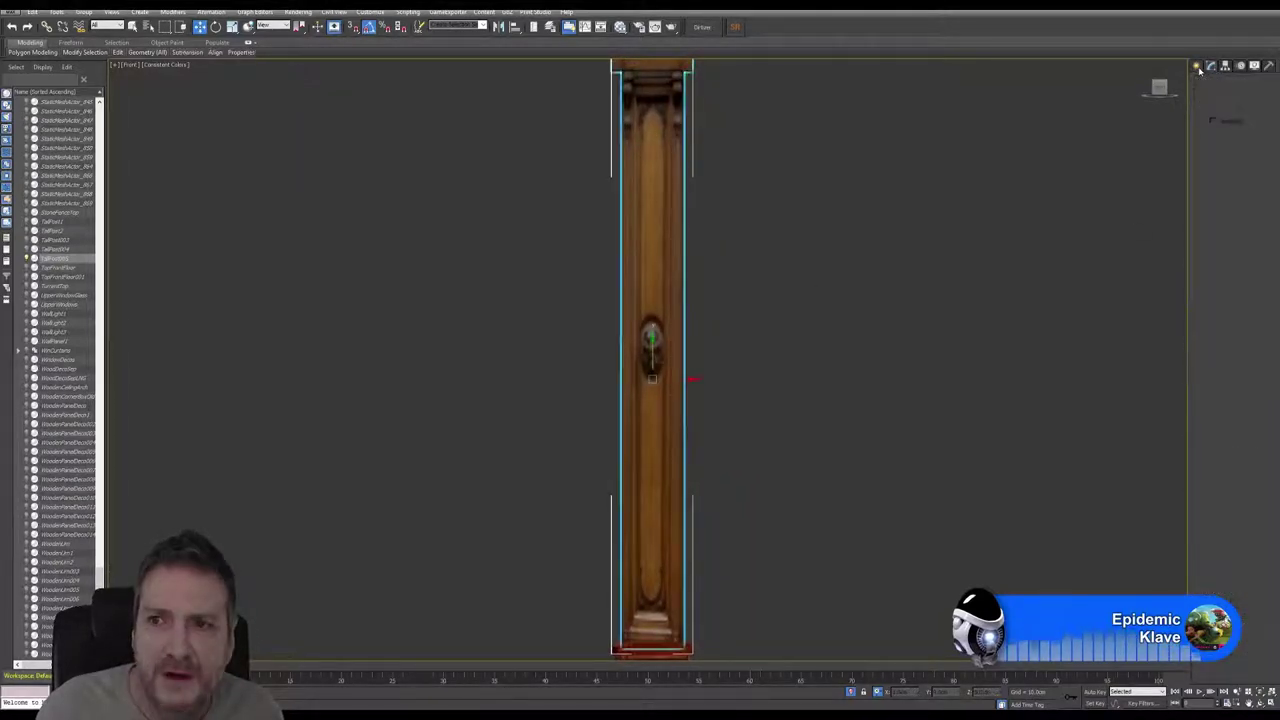
click(1225, 65)
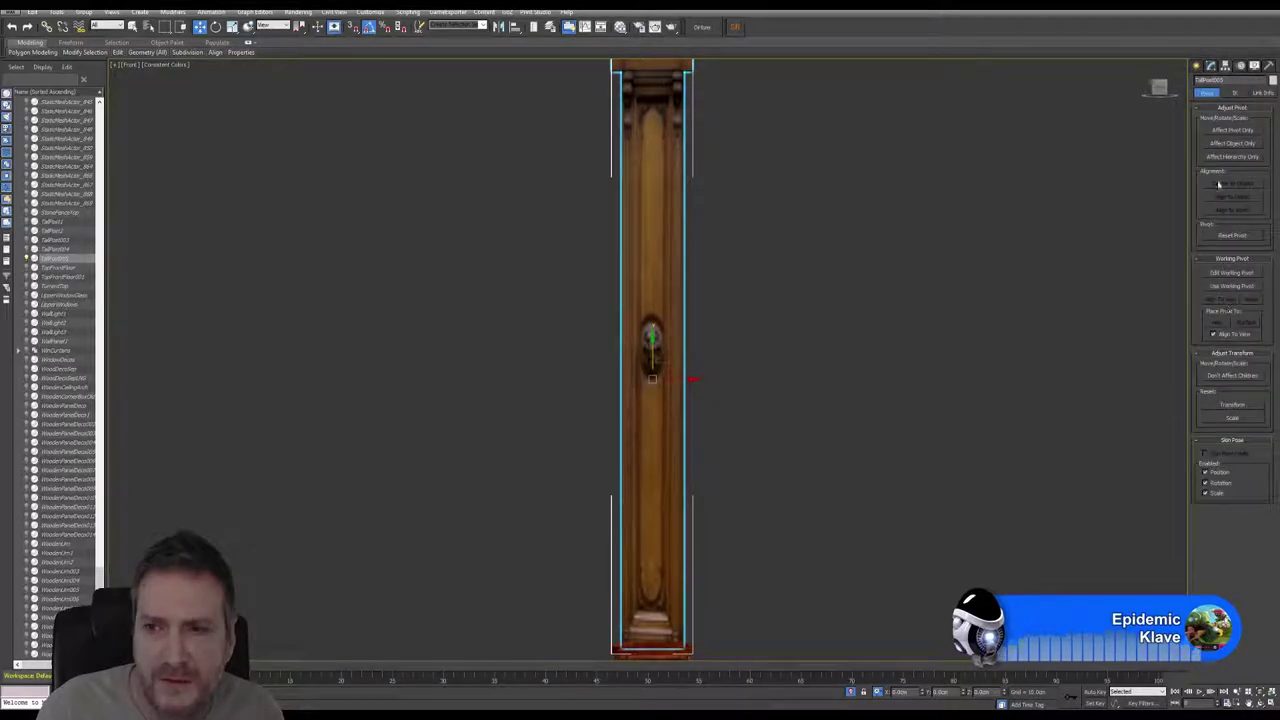
click(1211, 67)
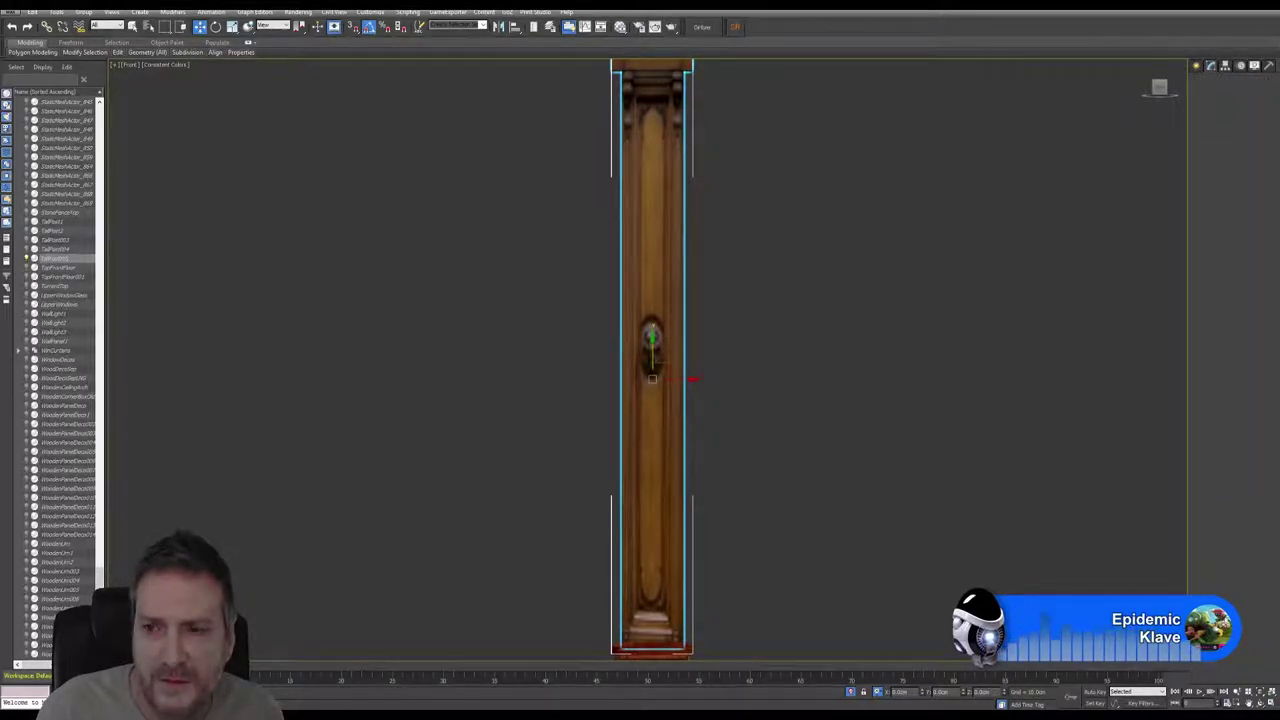
click(1197, 66)
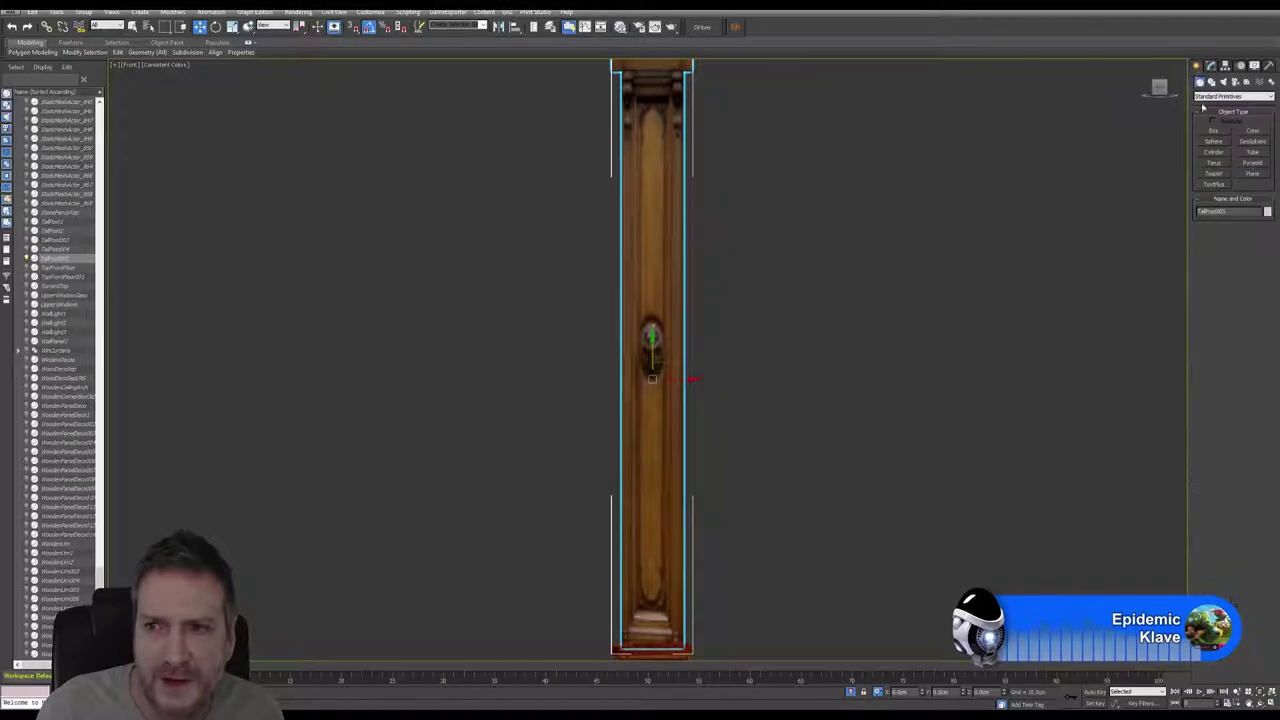
click(1215, 131)
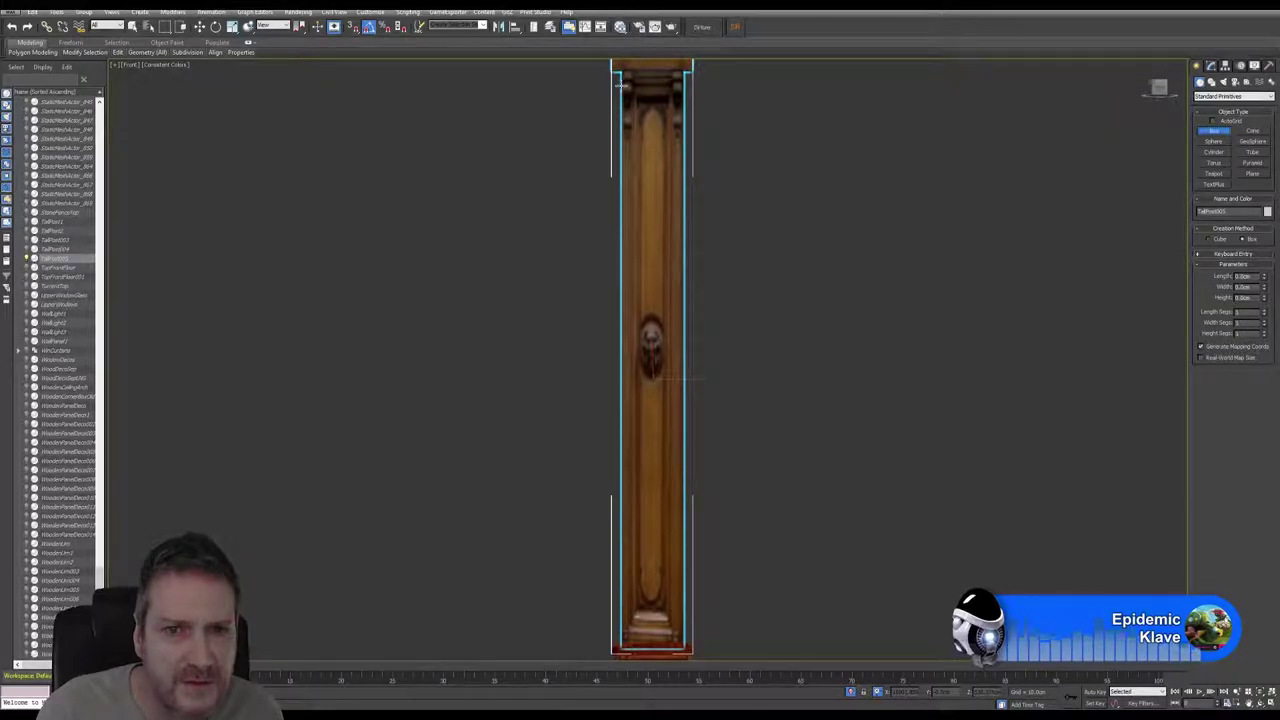
drag(620, 85, 684, 643)
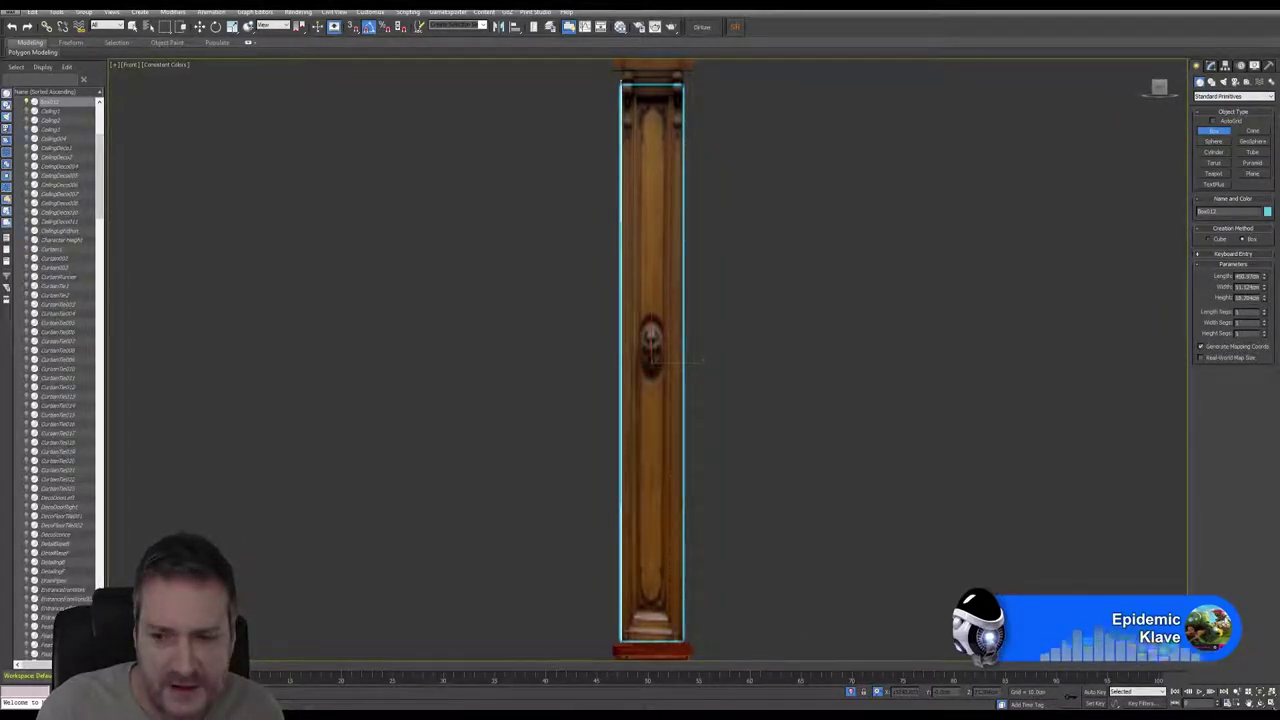
Step: Move the new box in the top view across to the pillar so it overlaps the pillar's front edge
key(alt+w)
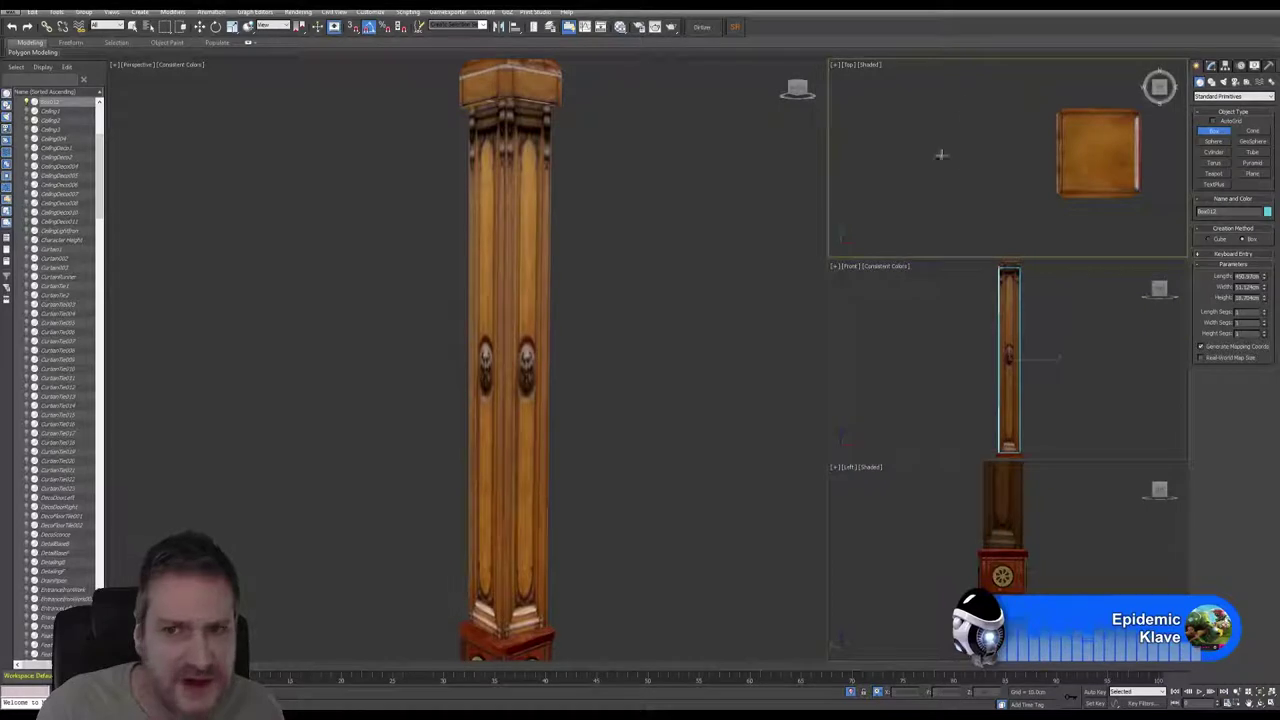
key(alt+w)
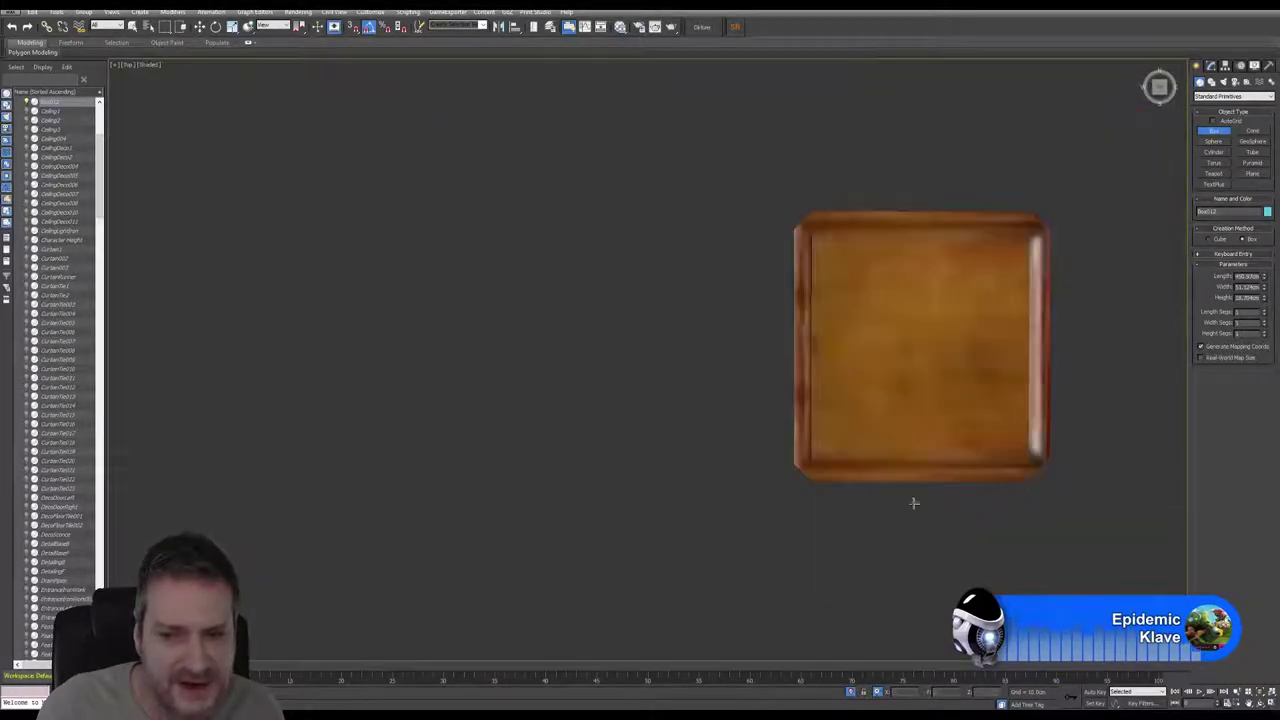
scroll(525, 440, down, 5)
scroll(554, 474, down, 8)
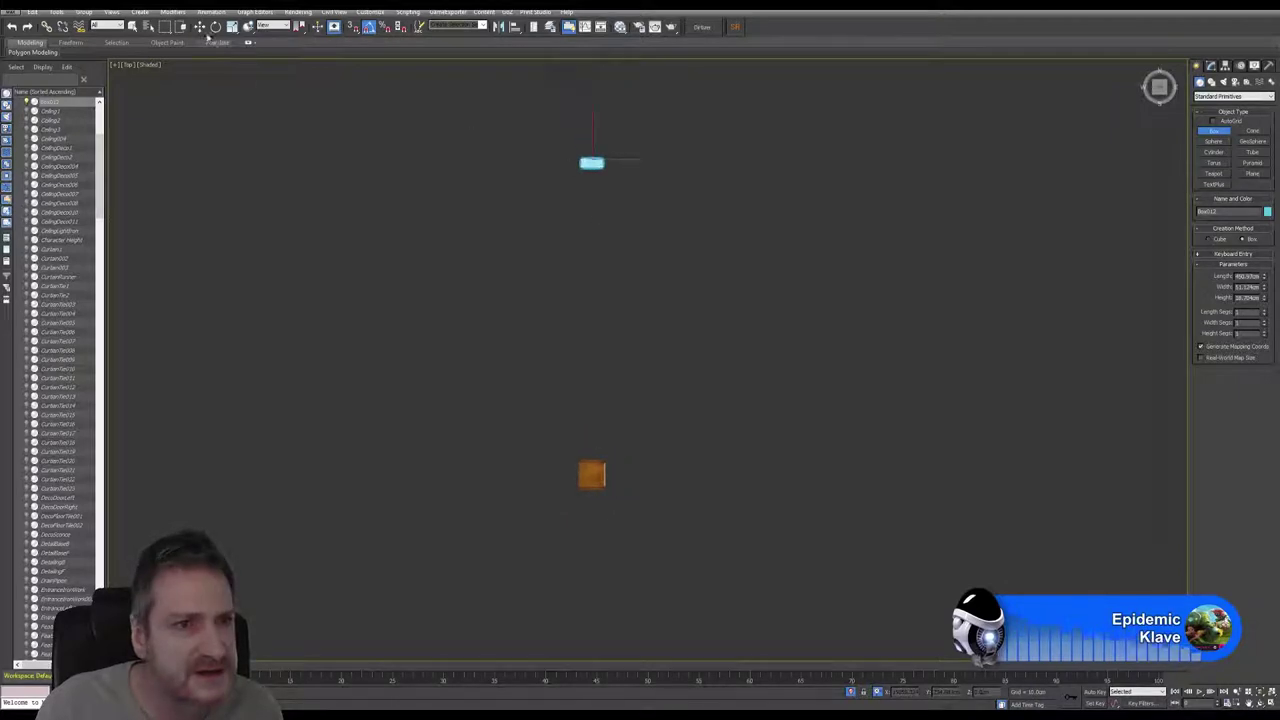
key(w)
drag(591, 122, 600, 450)
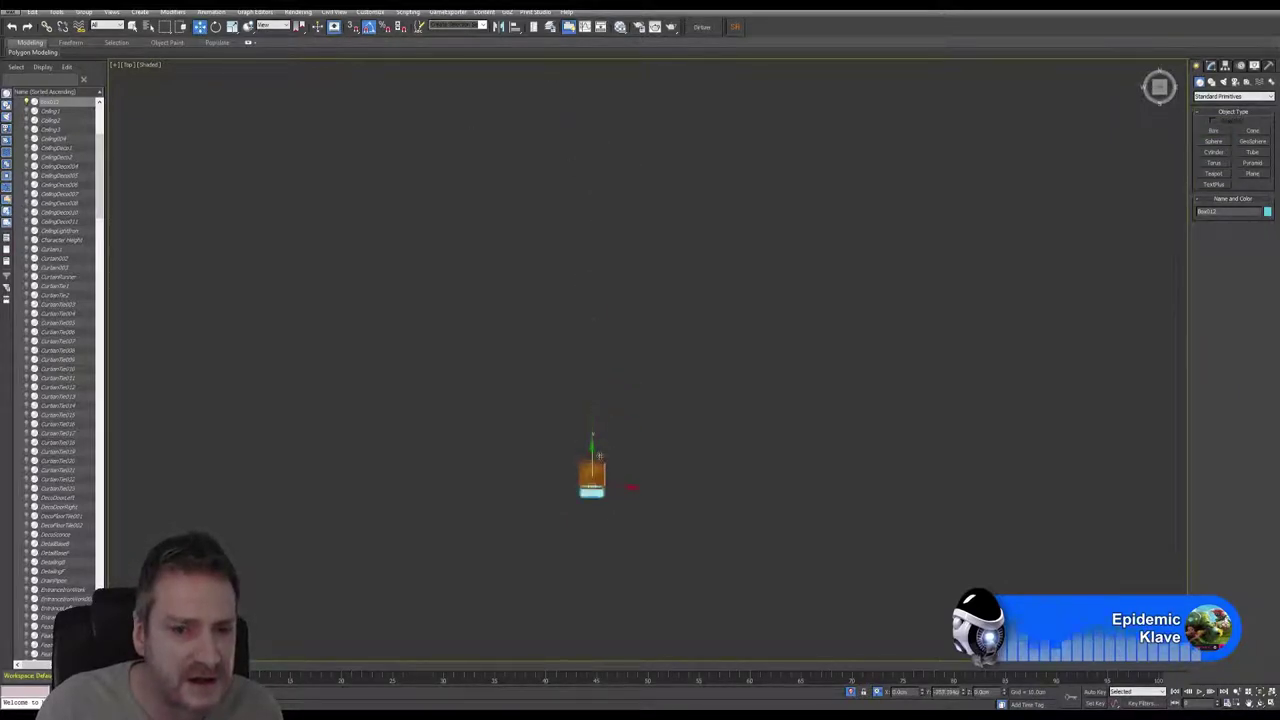
click(611, 480)
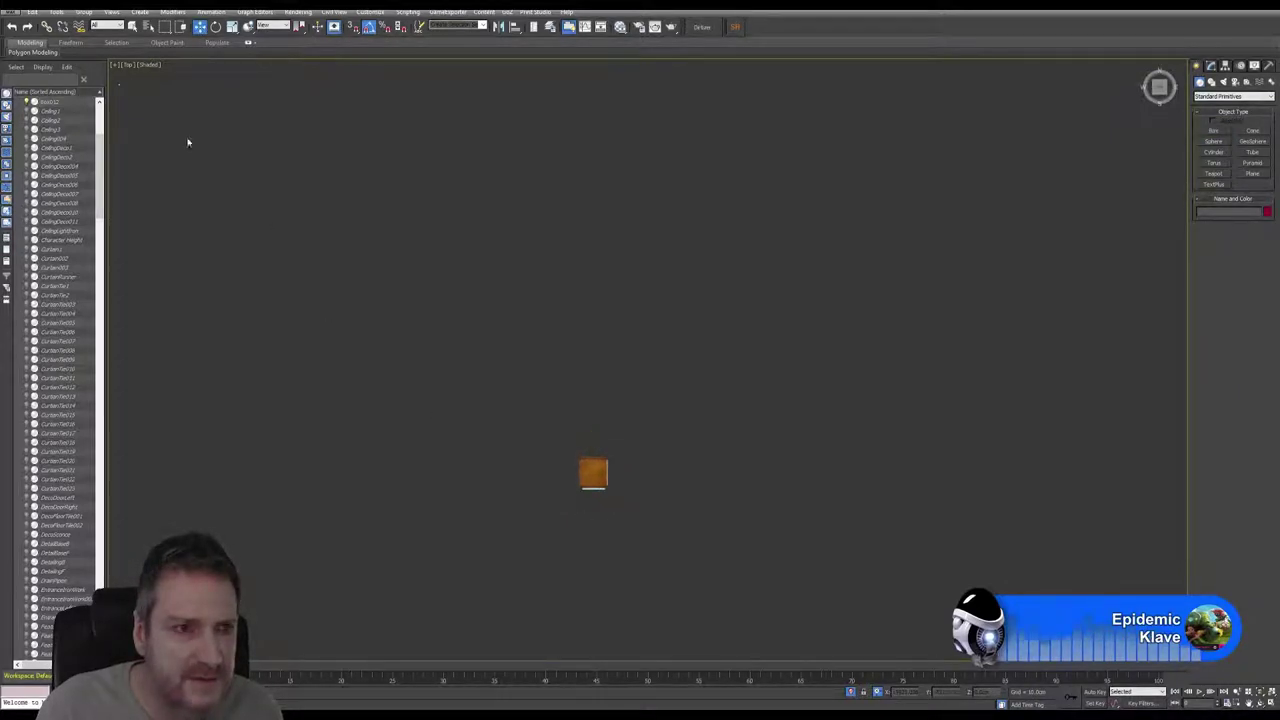
click(11, 26)
scroll(596, 495, up, 10)
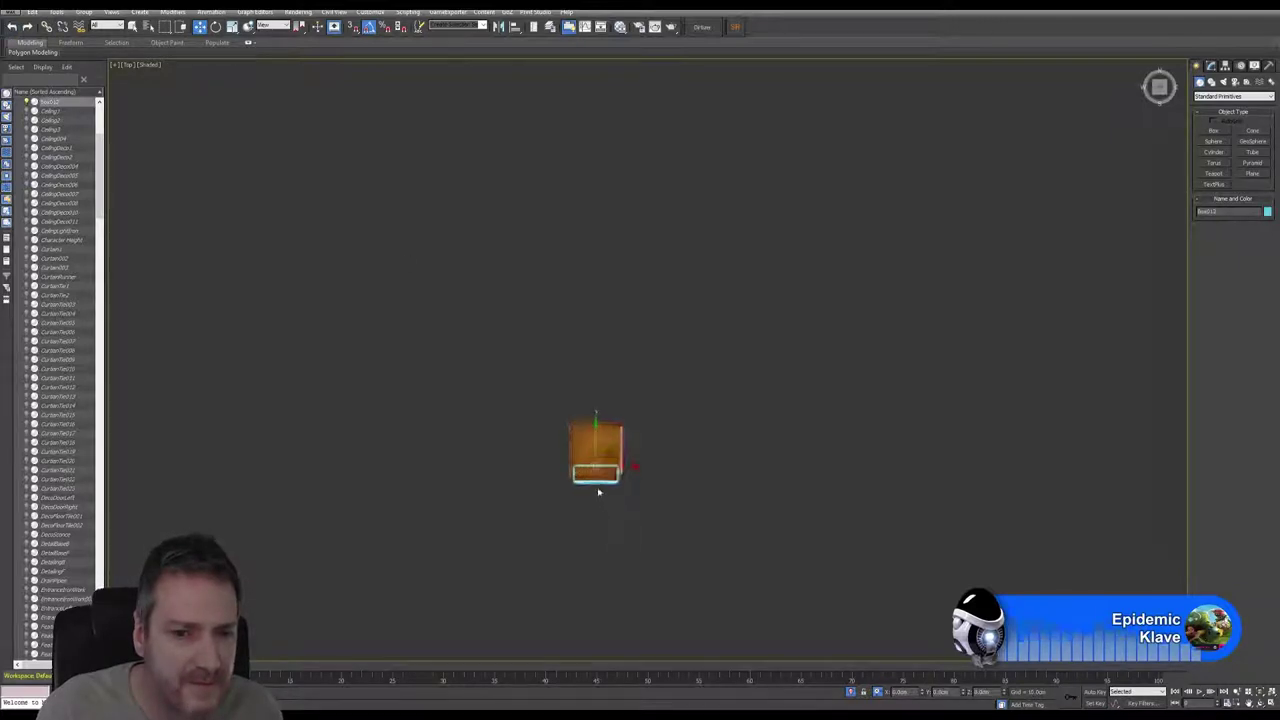
scroll(604, 477, up, 2)
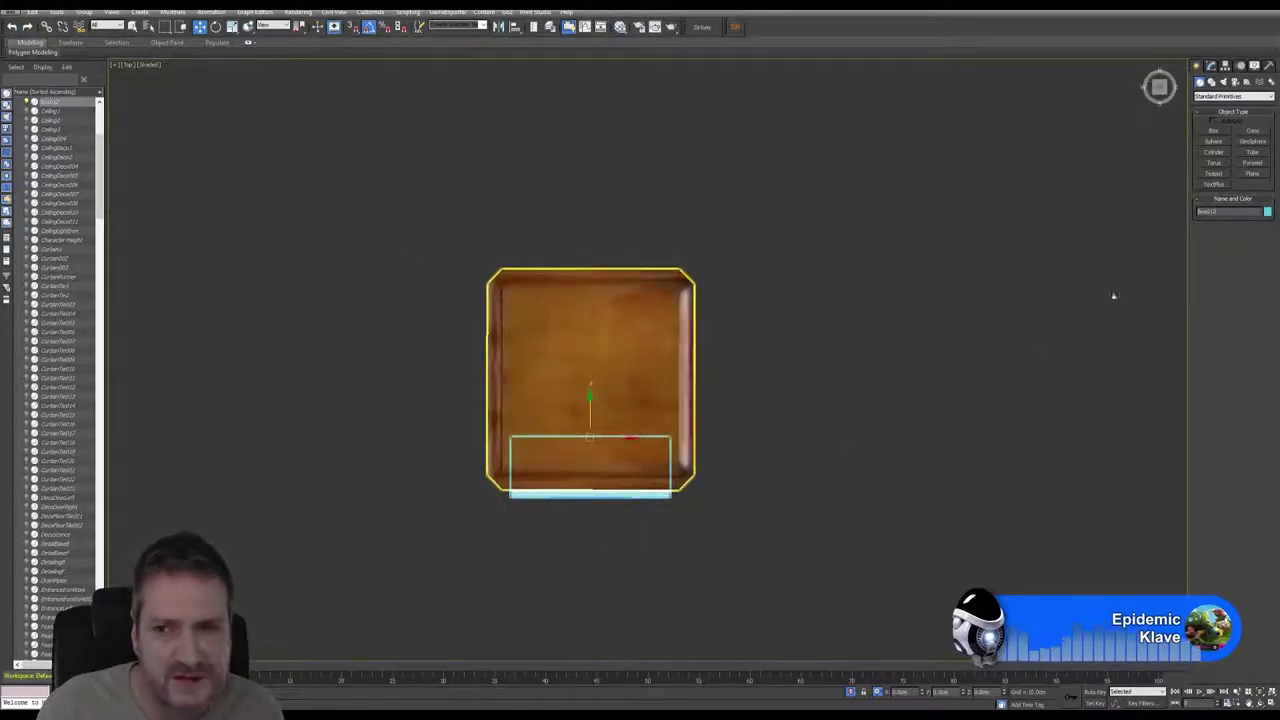
Step: Reduce the box's height parameter to about 5 cm and shift the box onto the pillar's front edge in the top view
click(1211, 65)
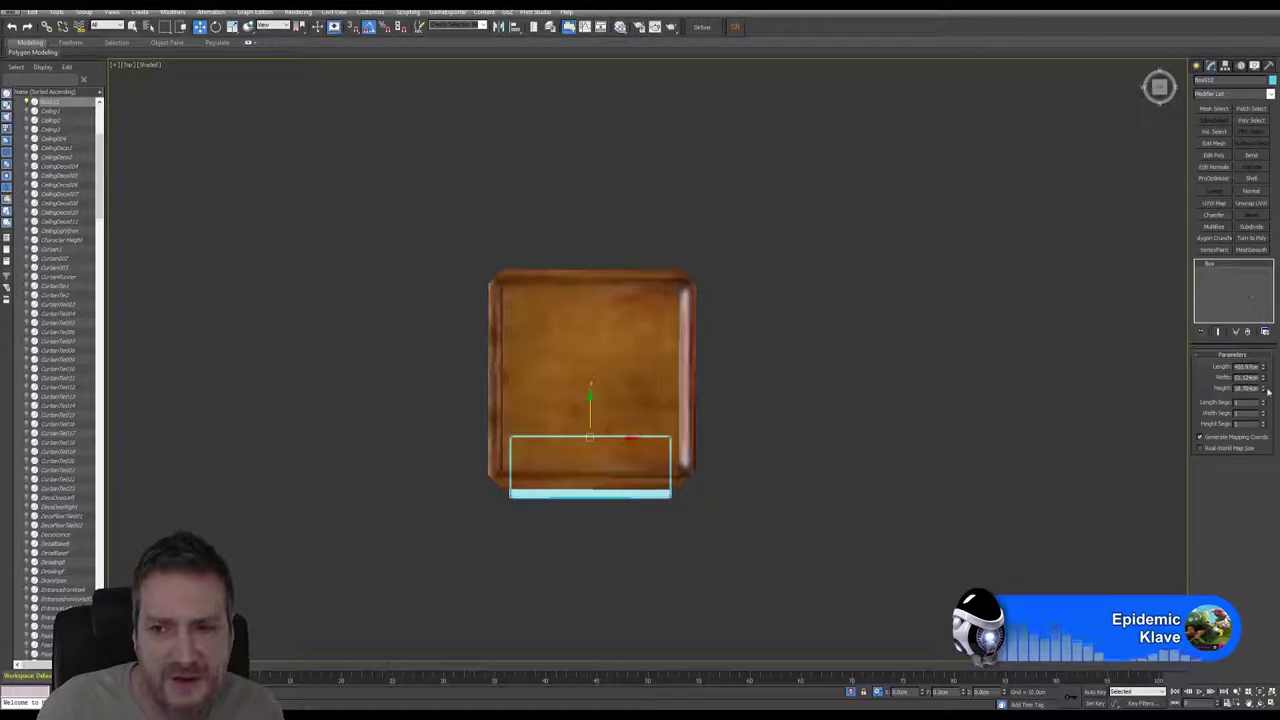
drag(1263, 392, 1262, 426)
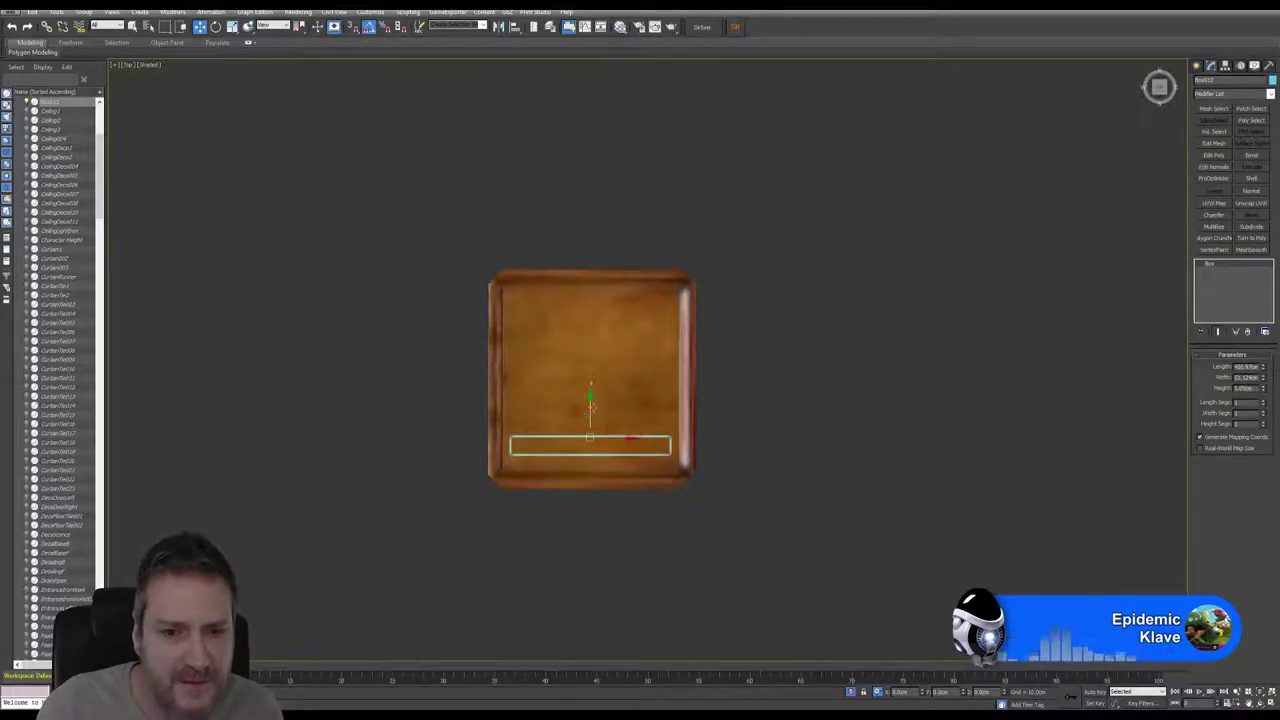
drag(590, 407, 588, 444)
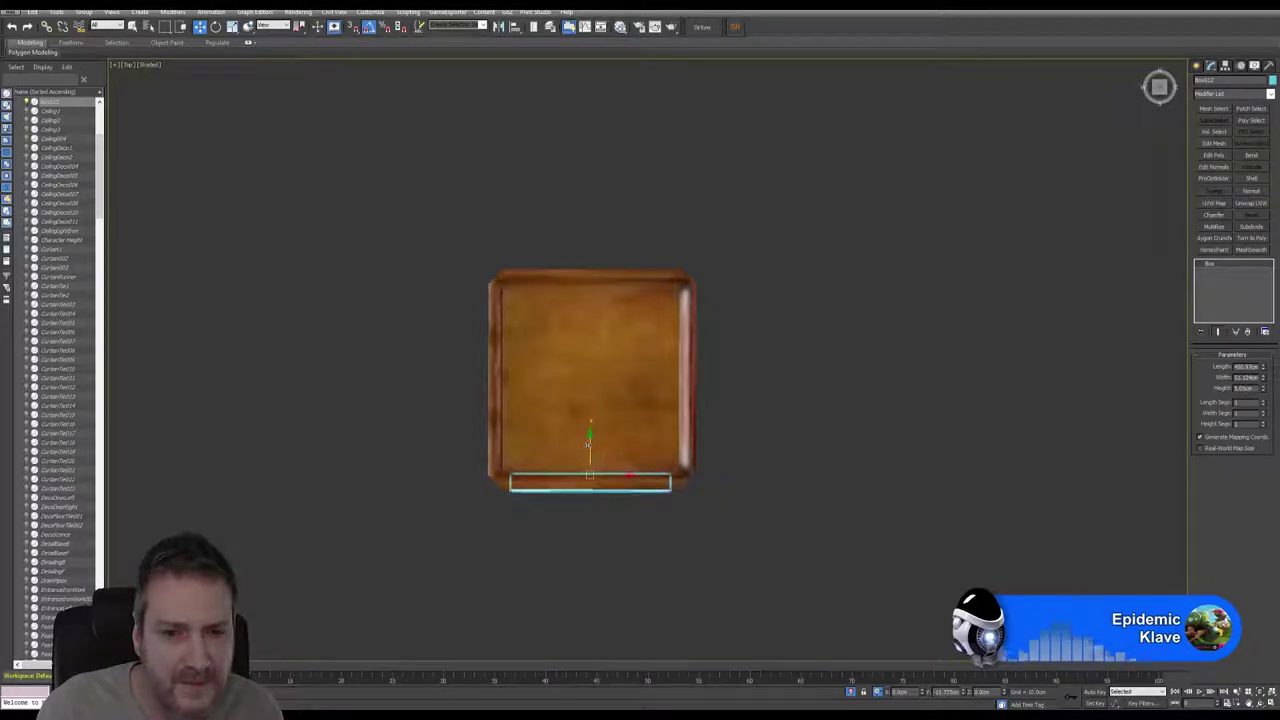
key(alt+w)
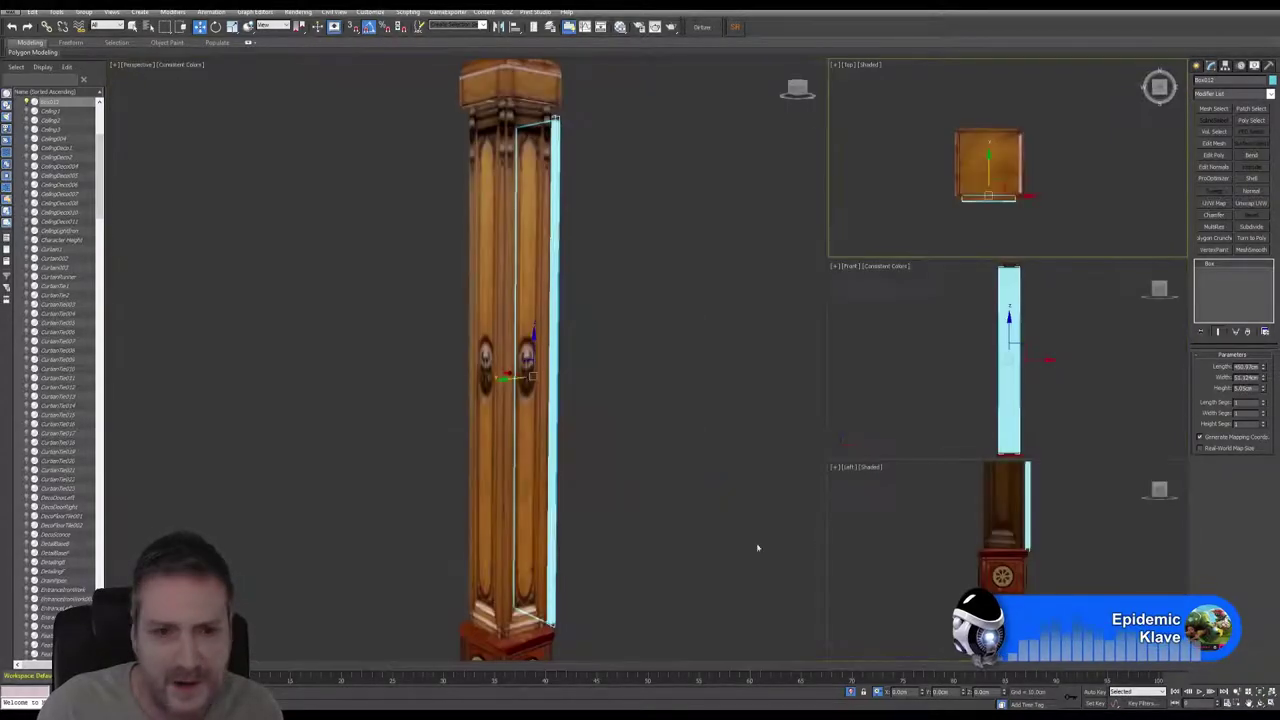
Step: Check the box against the shaft below the capital and thin it to a height of about 2.5 cm
middle_drag(659, 371, 631, 380)
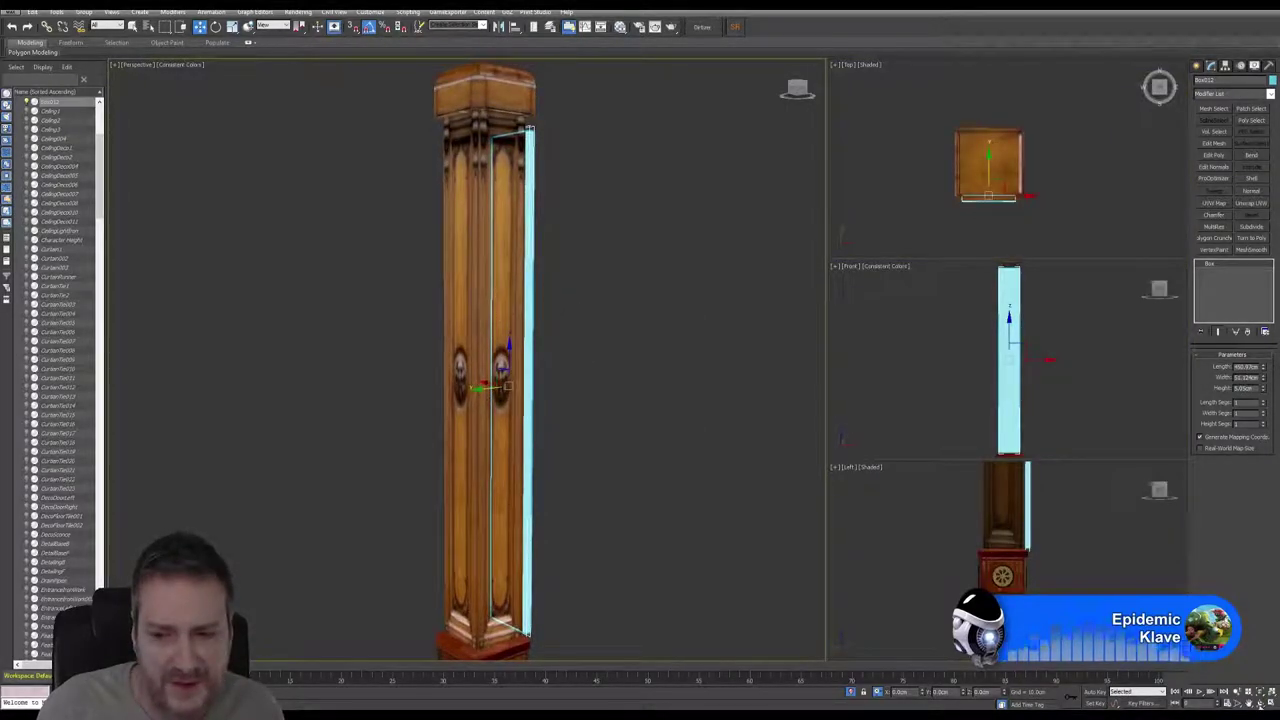
mouse_move(420, 360)
alt+middle_down()
mouse_move(386, 351)
mouse_move(442, 361)
alt+middle_up()
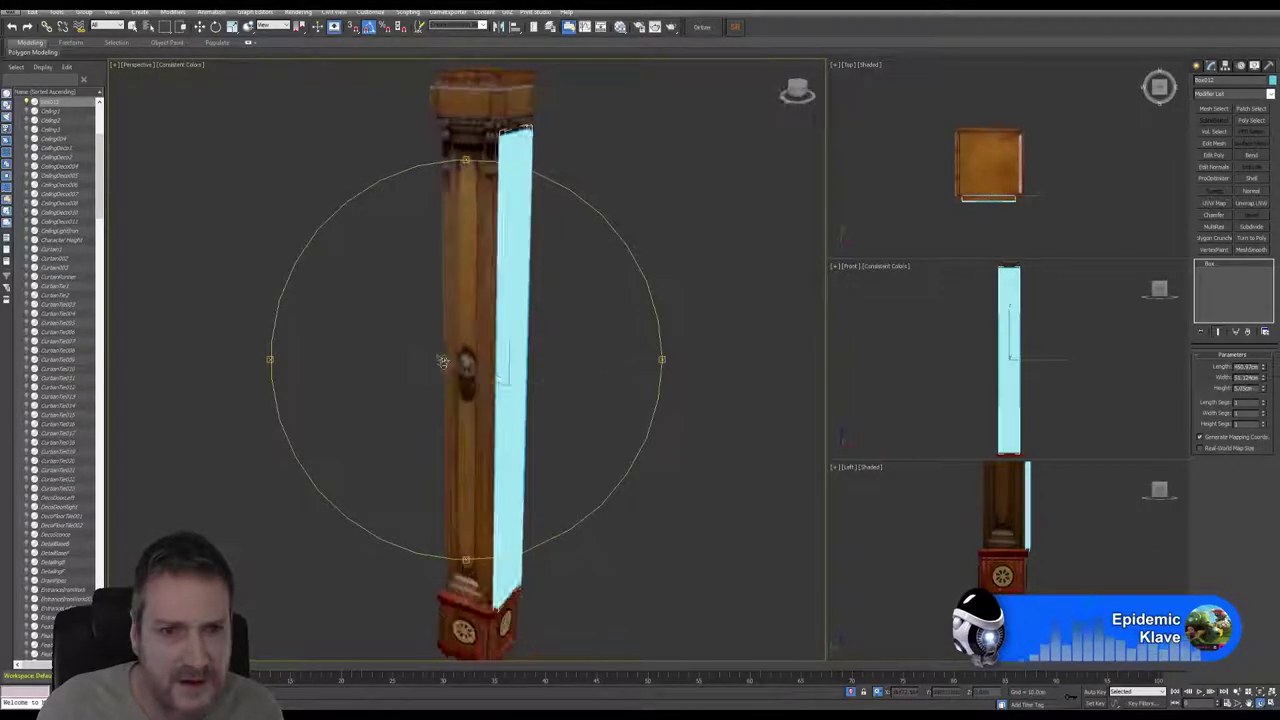
scroll(501, 292, up, 6)
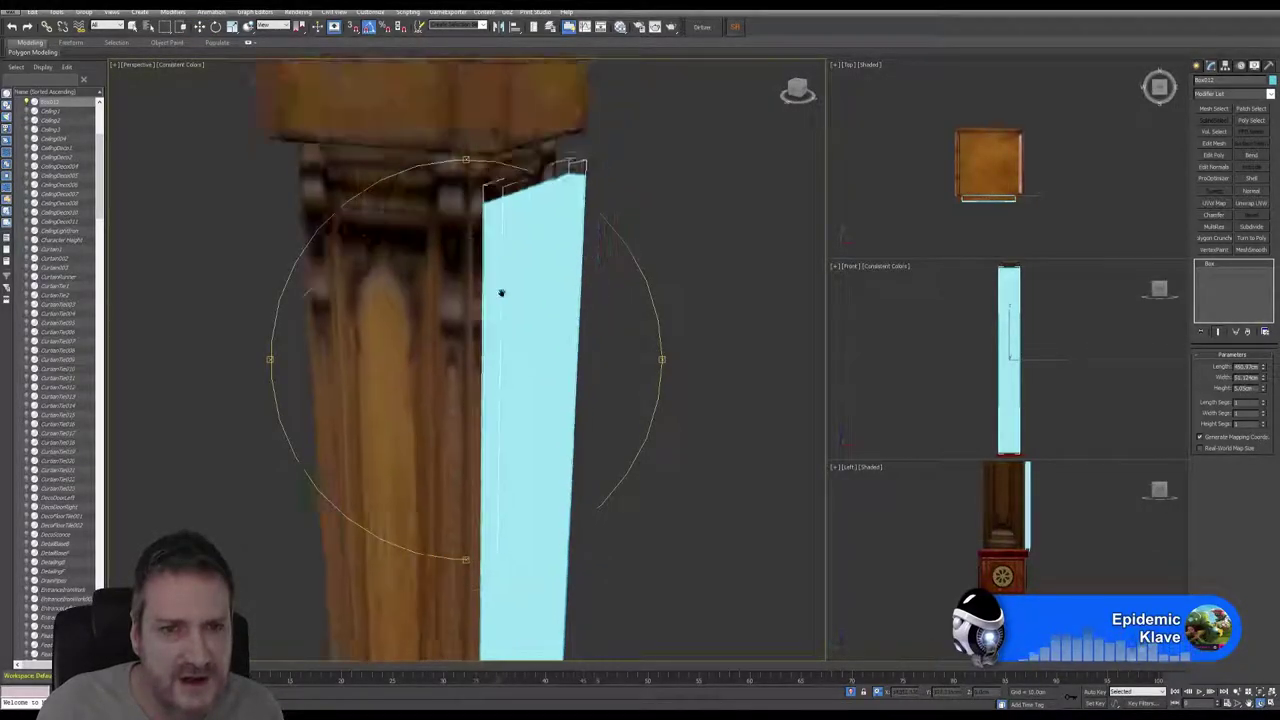
middle_drag(501, 293, 501, 337)
scroll(503, 288, up, 2)
scroll(500, 306, down, 1)
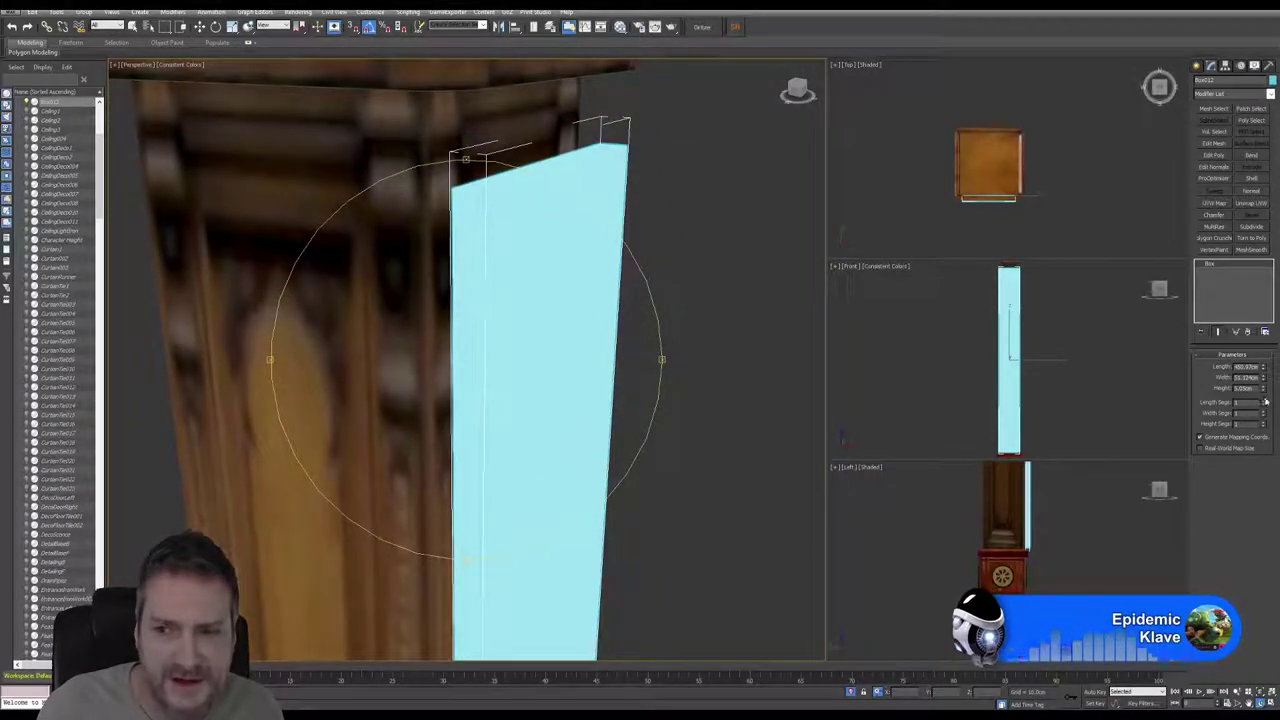
drag(1264, 390, 1259, 416)
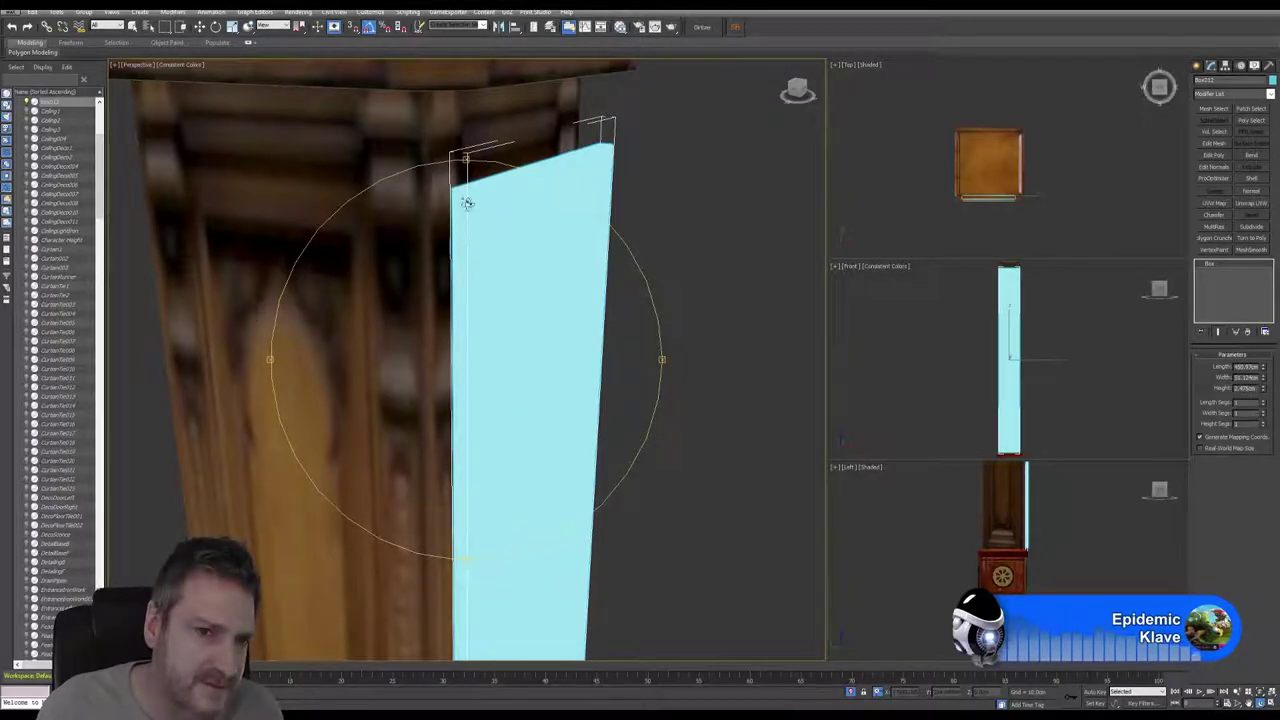
alt+middle_drag(473, 352, 500, 306)
Step: Enlarge the front view of the thin box and turn on Edged Faces display
right_click(1094, 343)
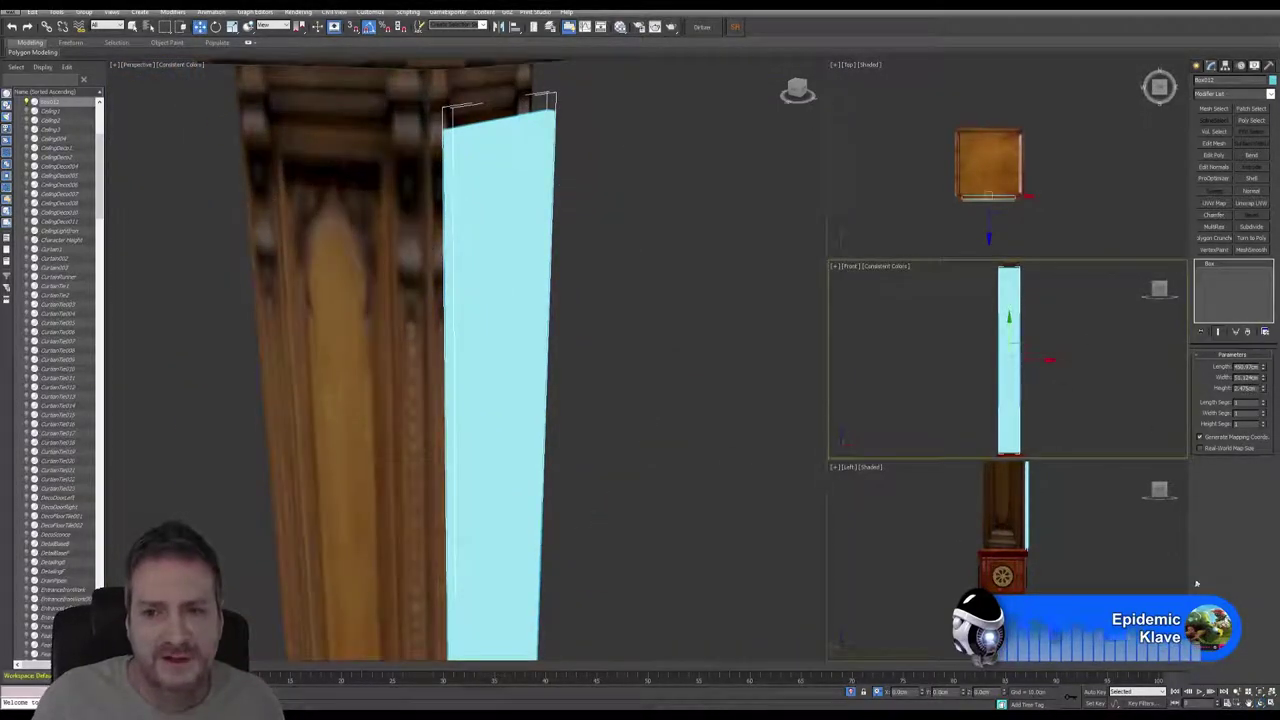
key(alt+w)
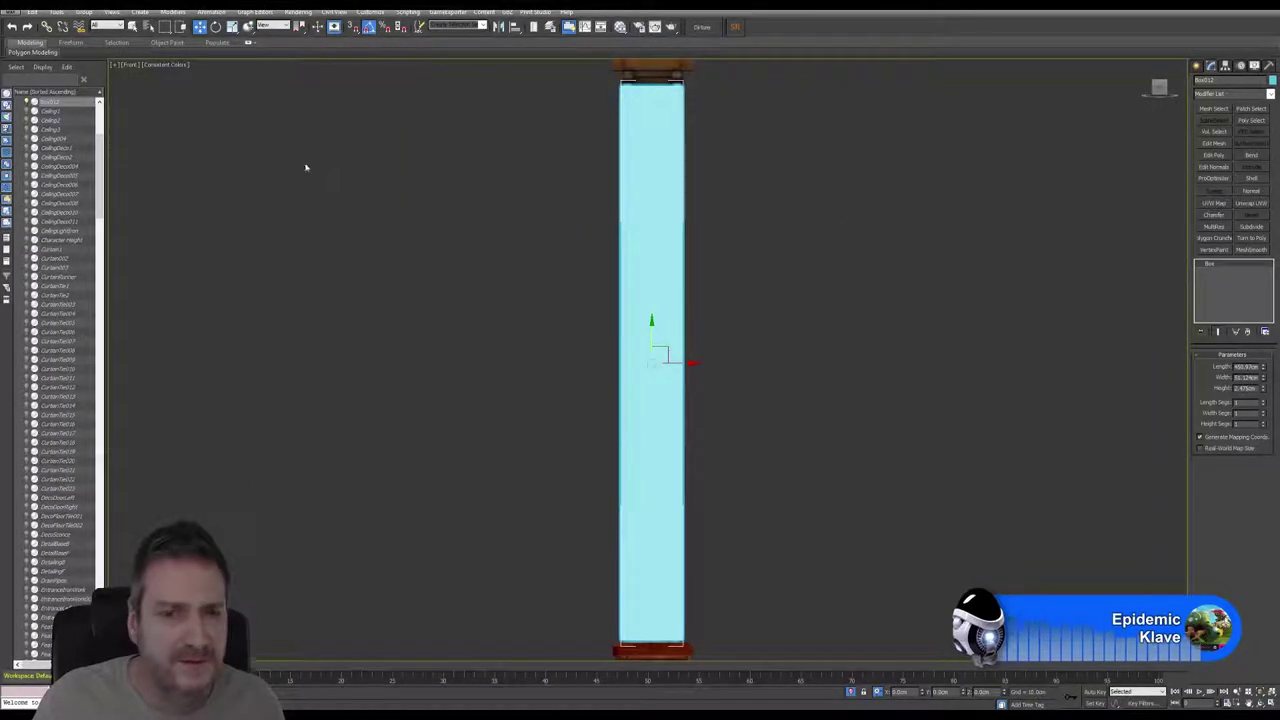
middle_drag(306, 167, 290, 177)
click(180, 66)
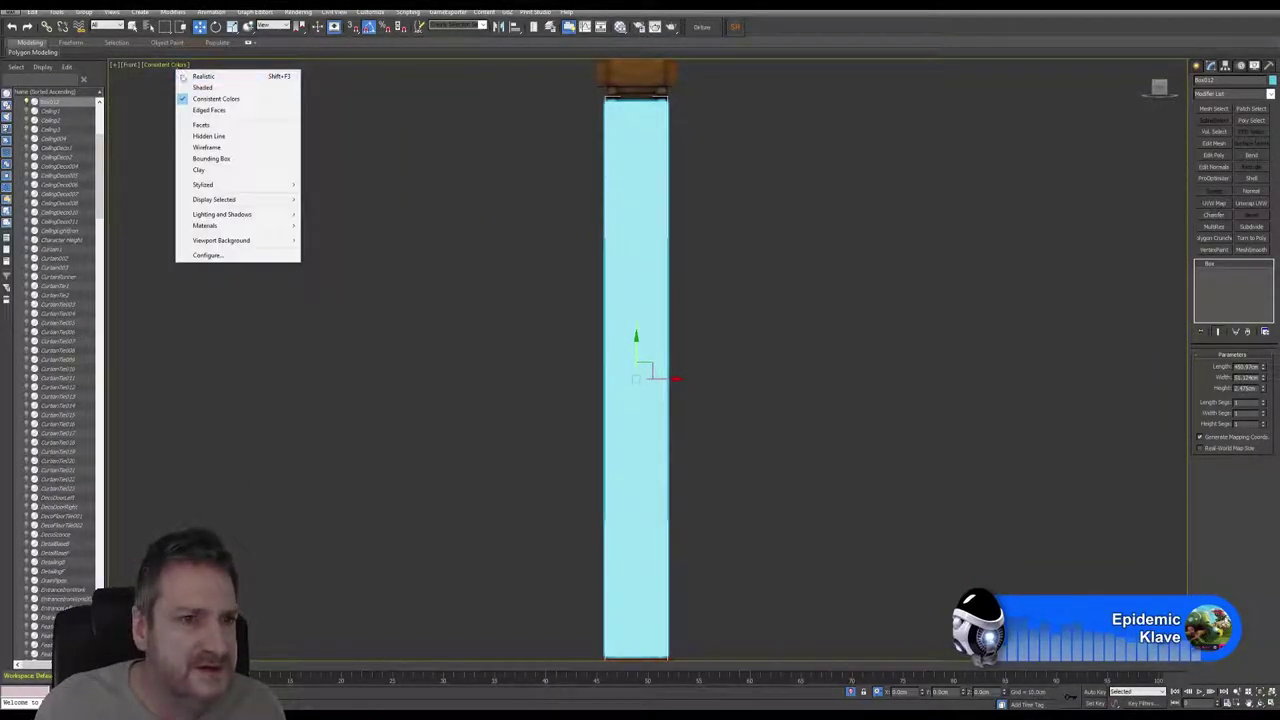
click(222, 110)
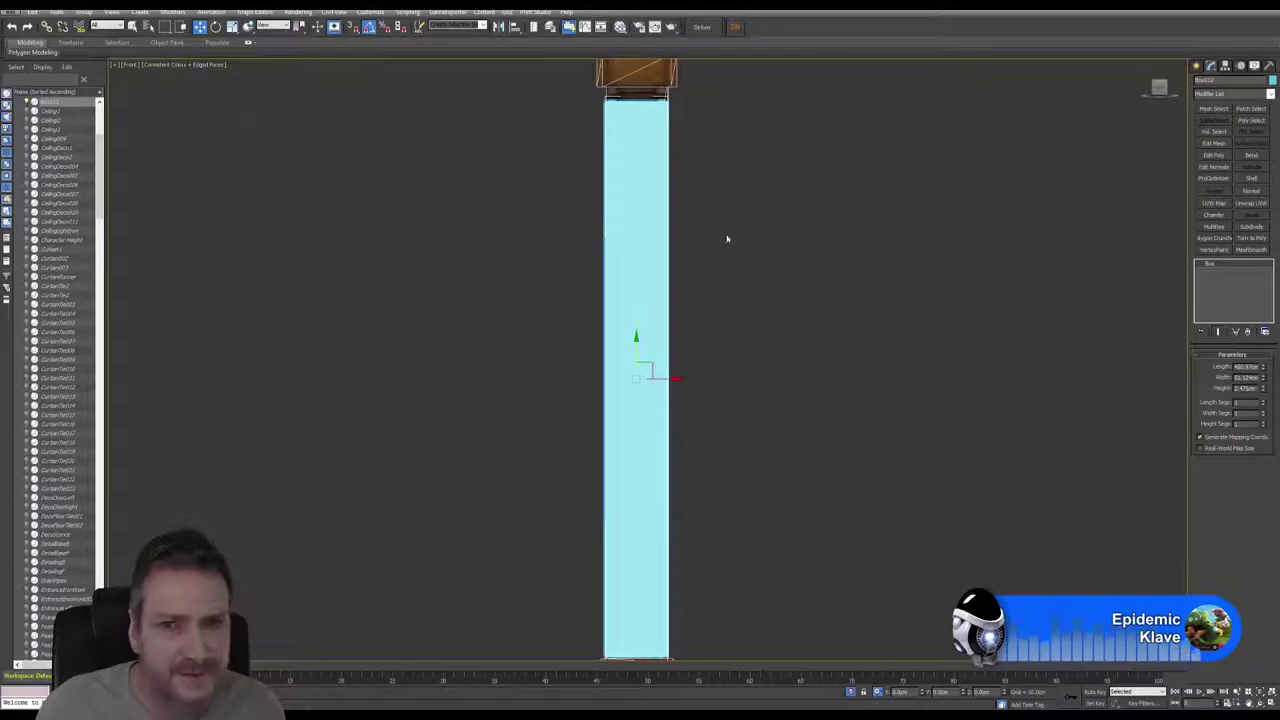
Step: Divide the thin box into three length segments and three width segments and add an Edit Poly modifier
mouse_move(883, 283)
middle_down()
mouse_move(877, 154)
mouse_move(906, 247)
mouse_move(880, 323)
mouse_move(834, 266)
mouse_move(898, 291)
middle_up()
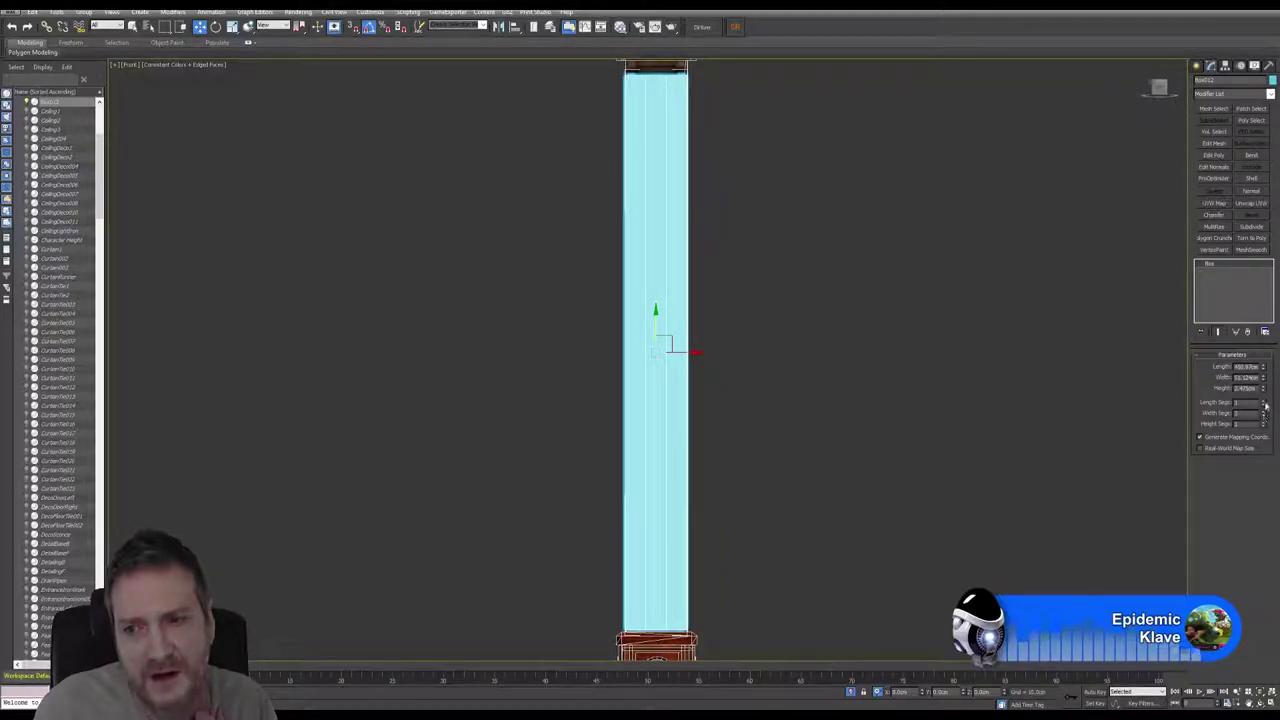
click(1264, 400)
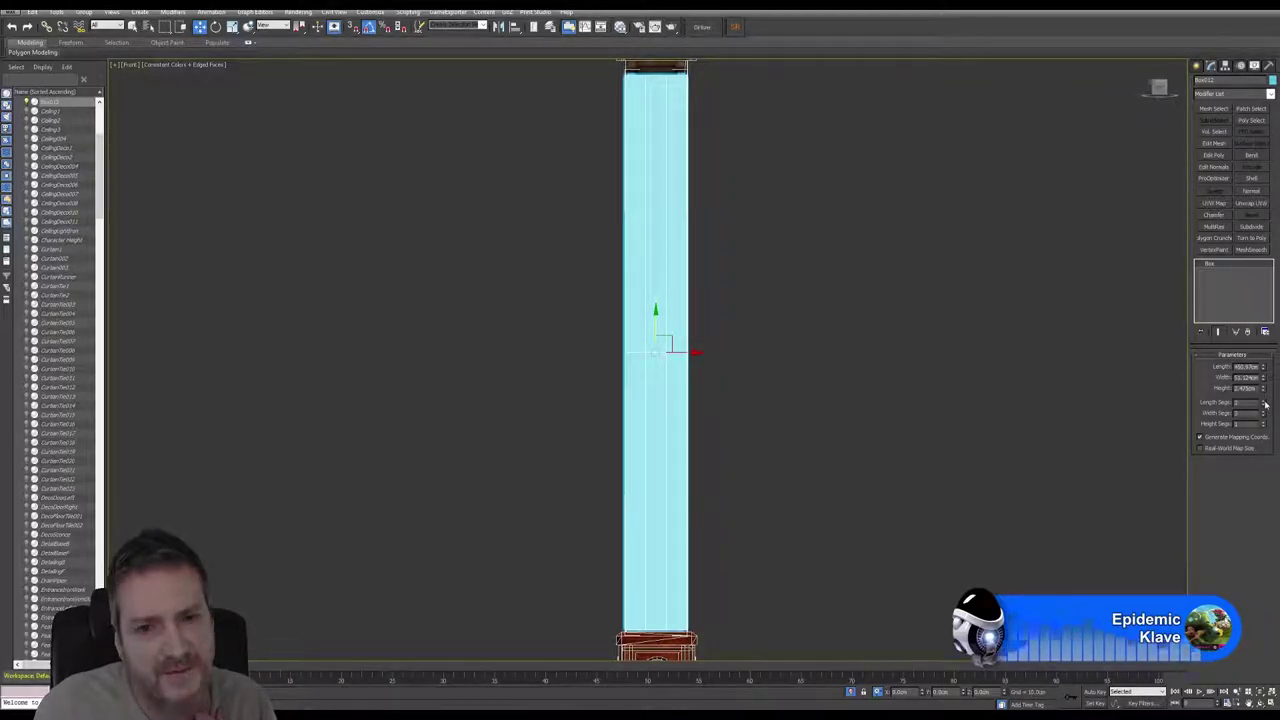
click(1263, 401)
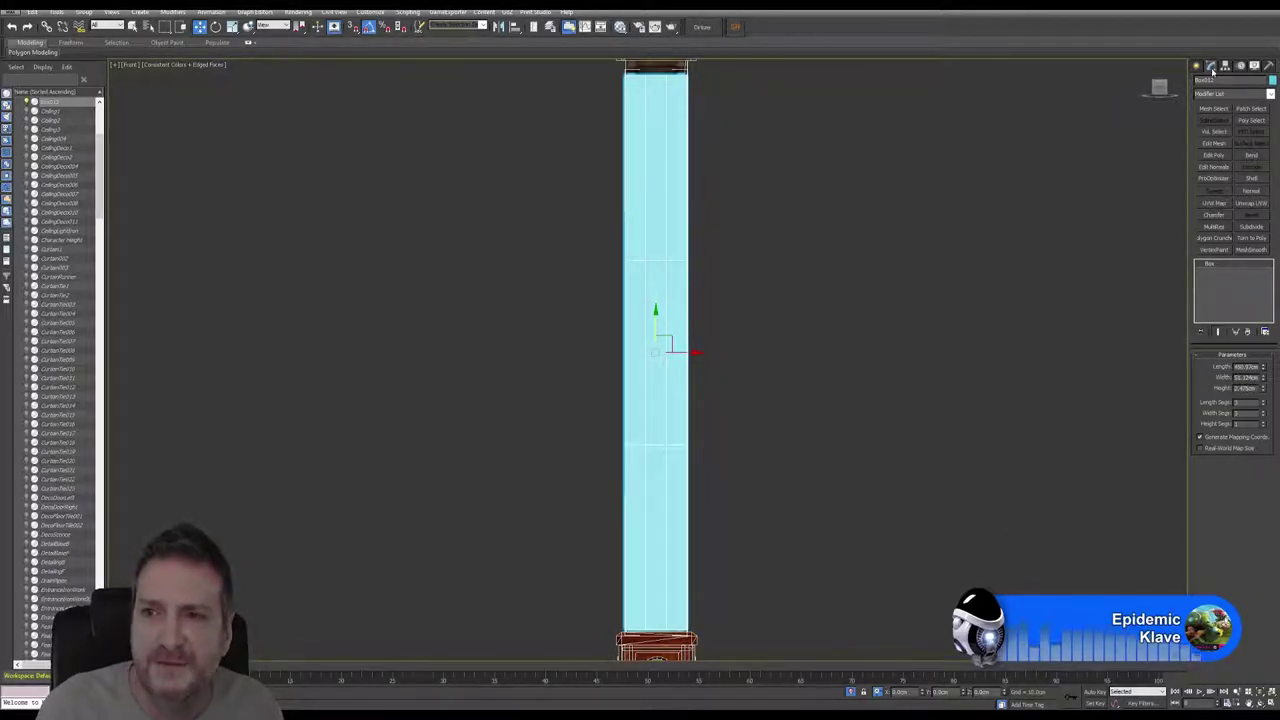
click(1211, 155)
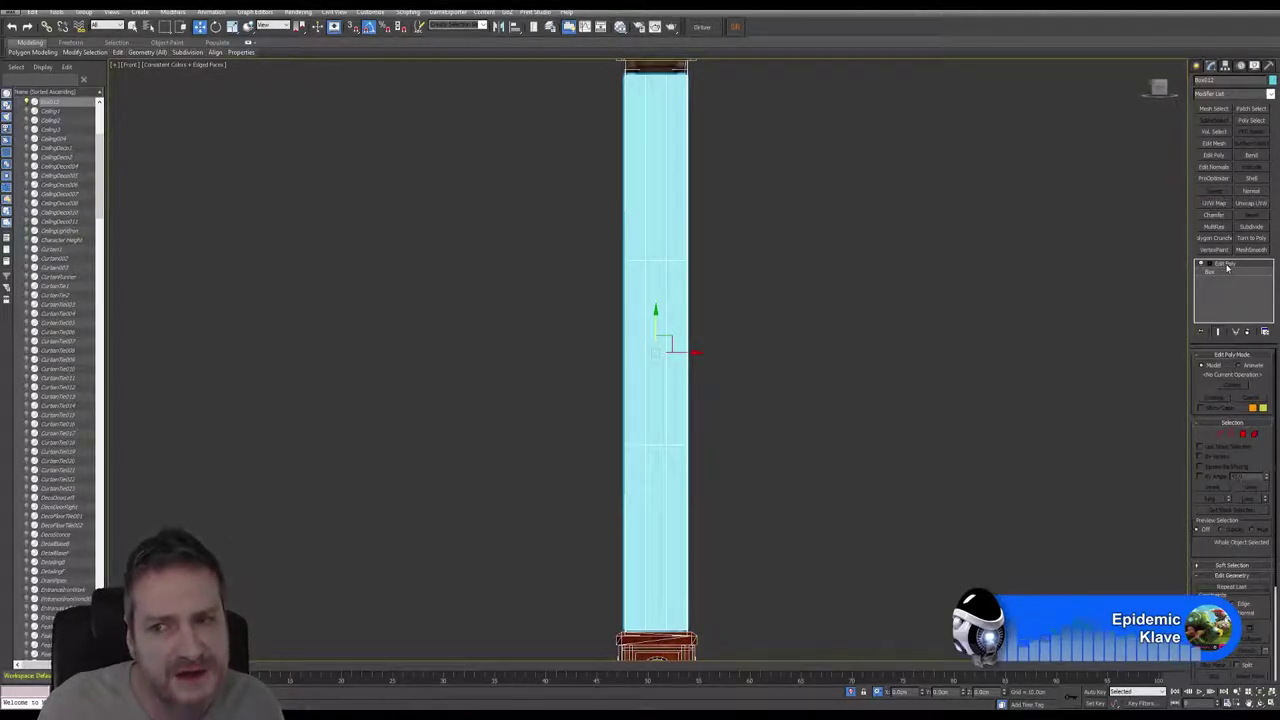
Step: Select the left vertical edge loop of the thin box and move it outward close to the box's left side
click(1220, 435)
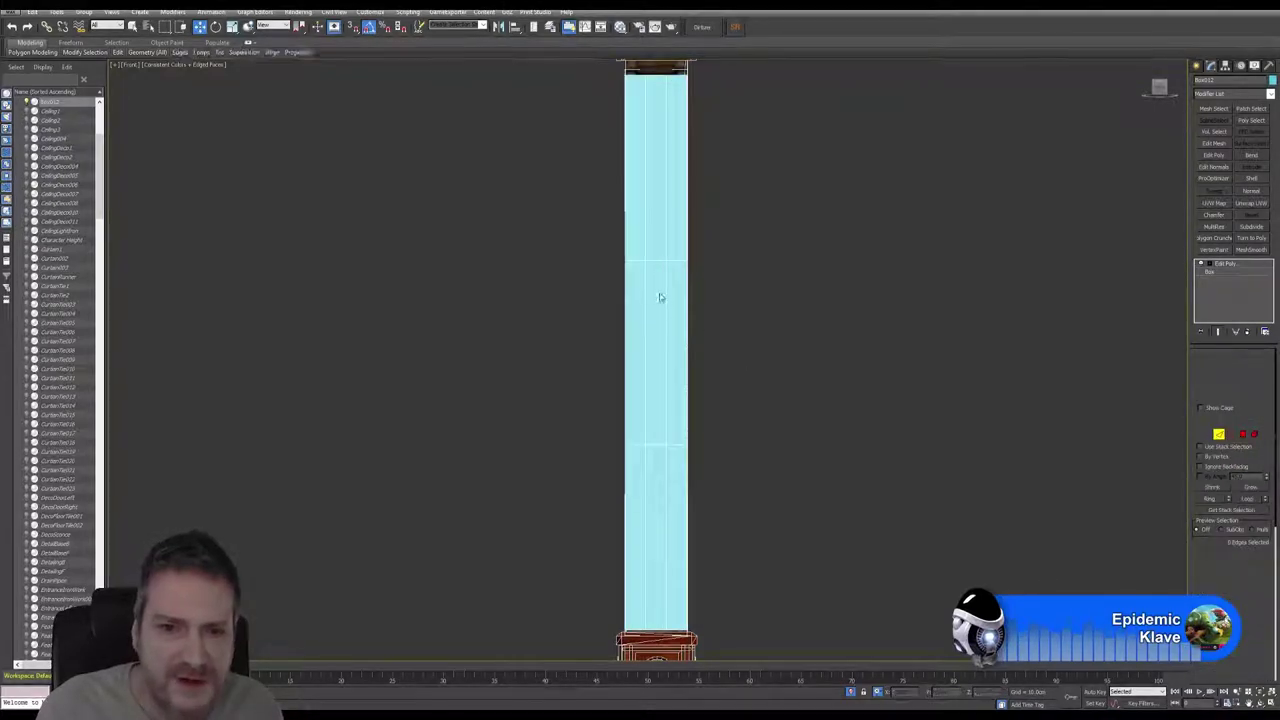
click(646, 243)
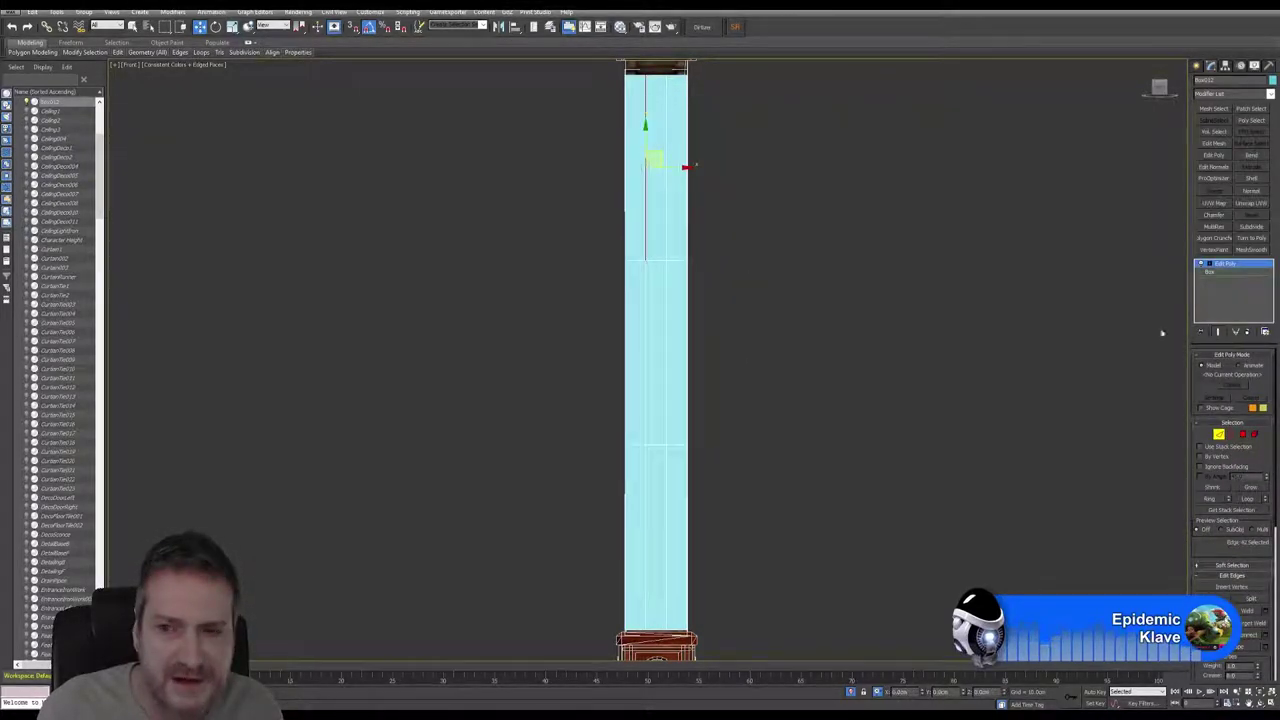
click(1252, 498)
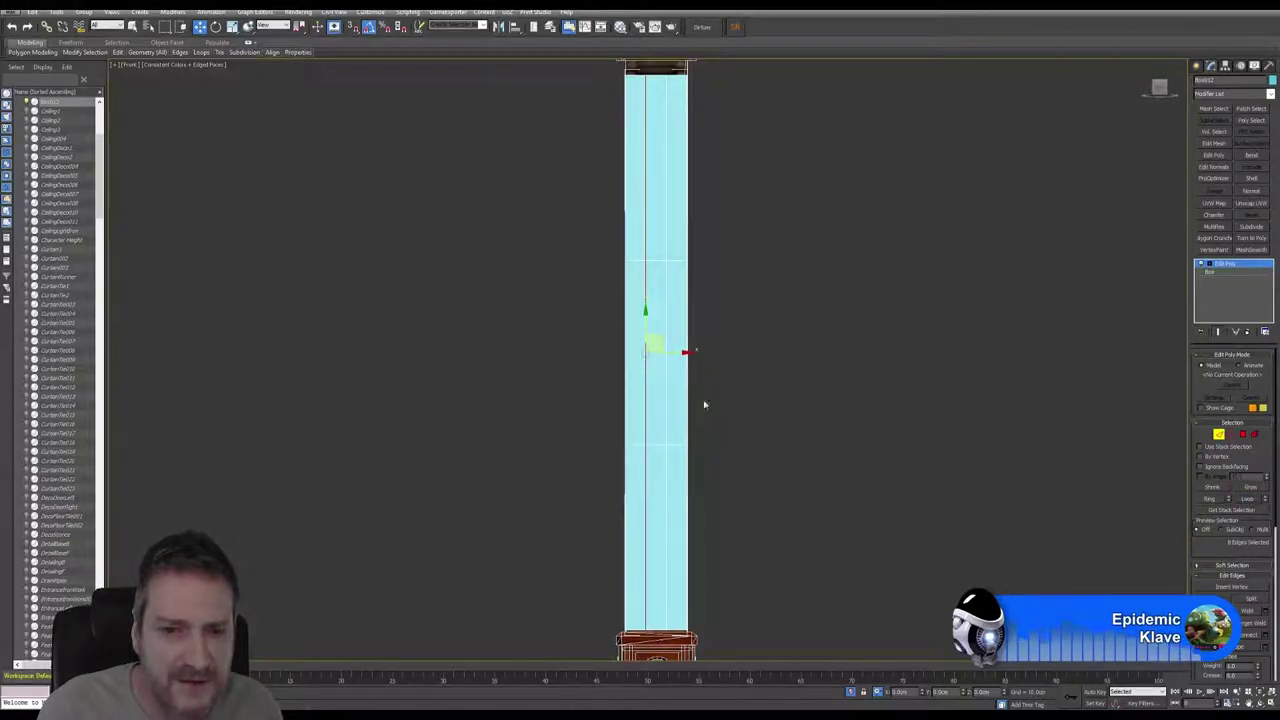
middle_drag(671, 200, 698, 313)
scroll(675, 280, up, 3)
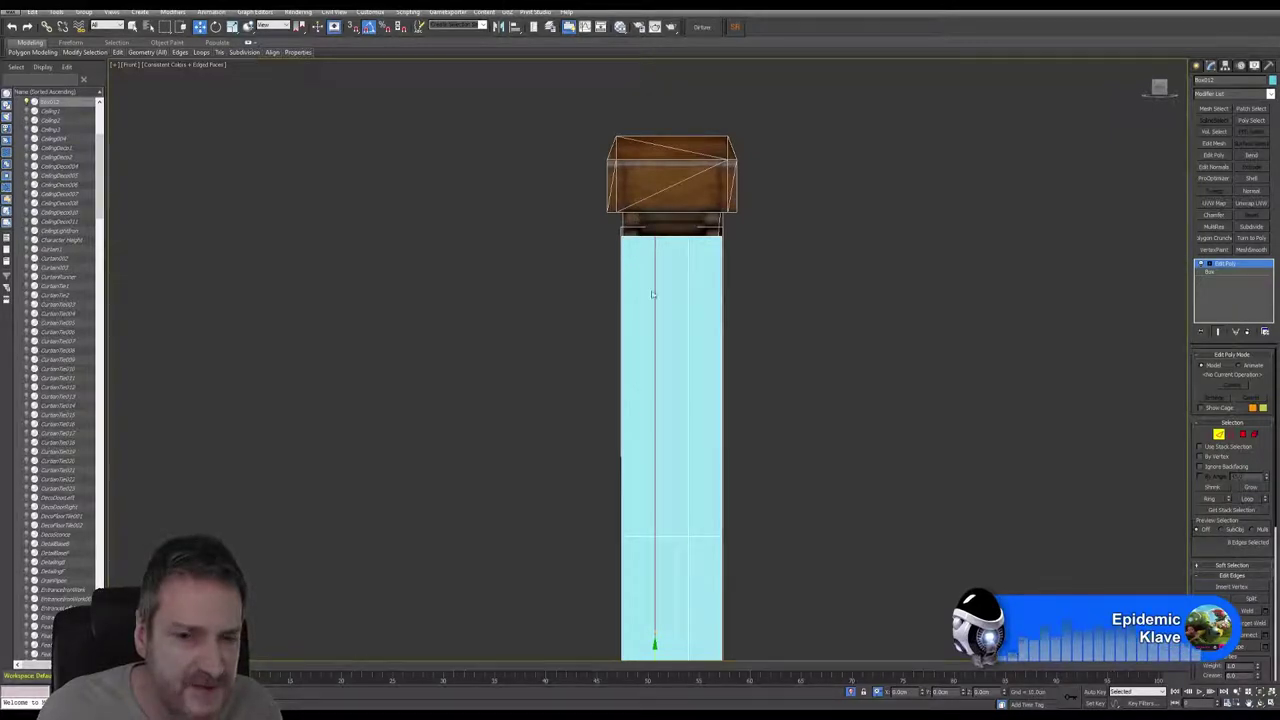
middle_drag(688, 419, 686, 361)
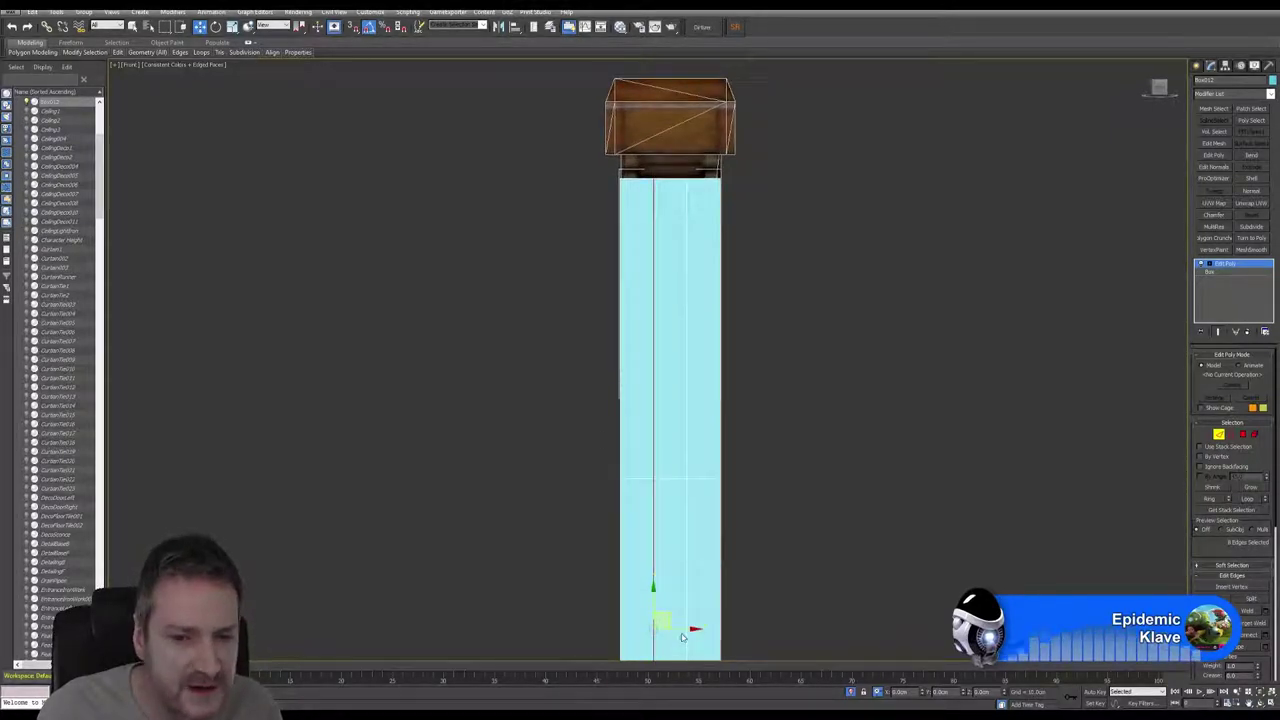
drag(684, 630, 665, 627)
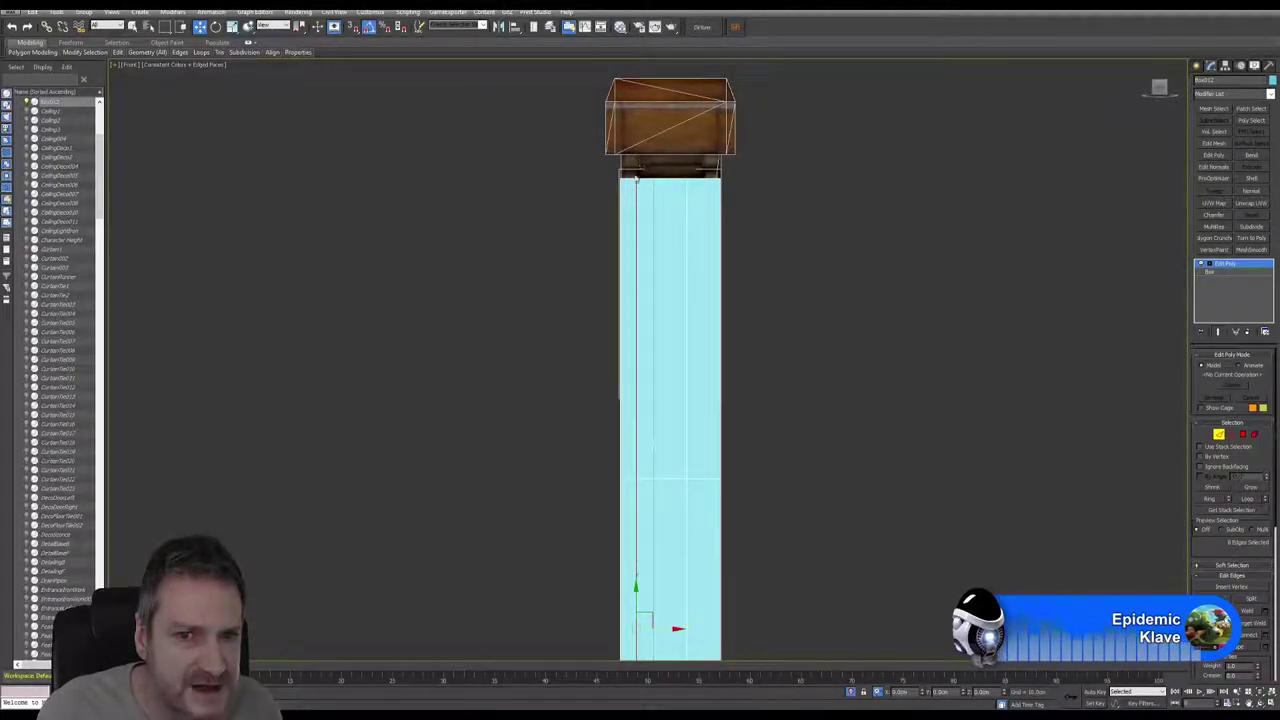
Step: Select the right vertical edge loop and move it outward to leave a narrow border matching the left side
scroll(634, 156, up, 5)
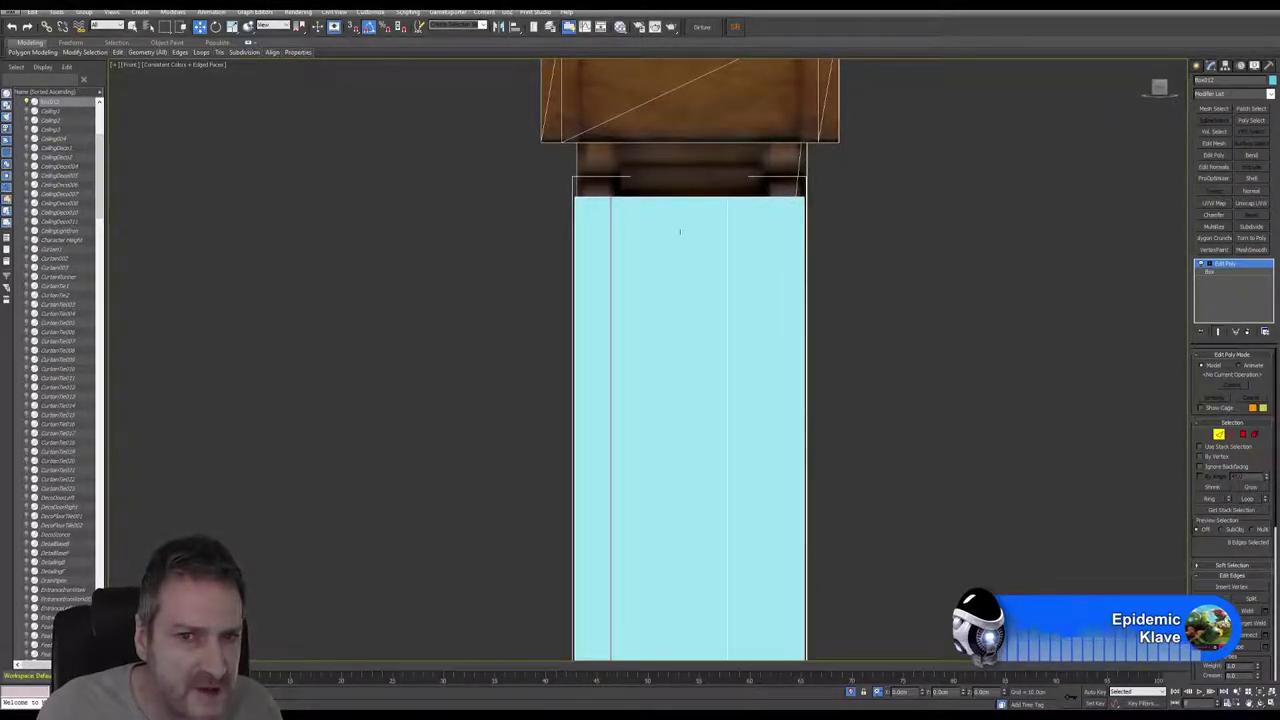
scroll(769, 380, down, 2)
middle_drag(769, 380, 666, 346)
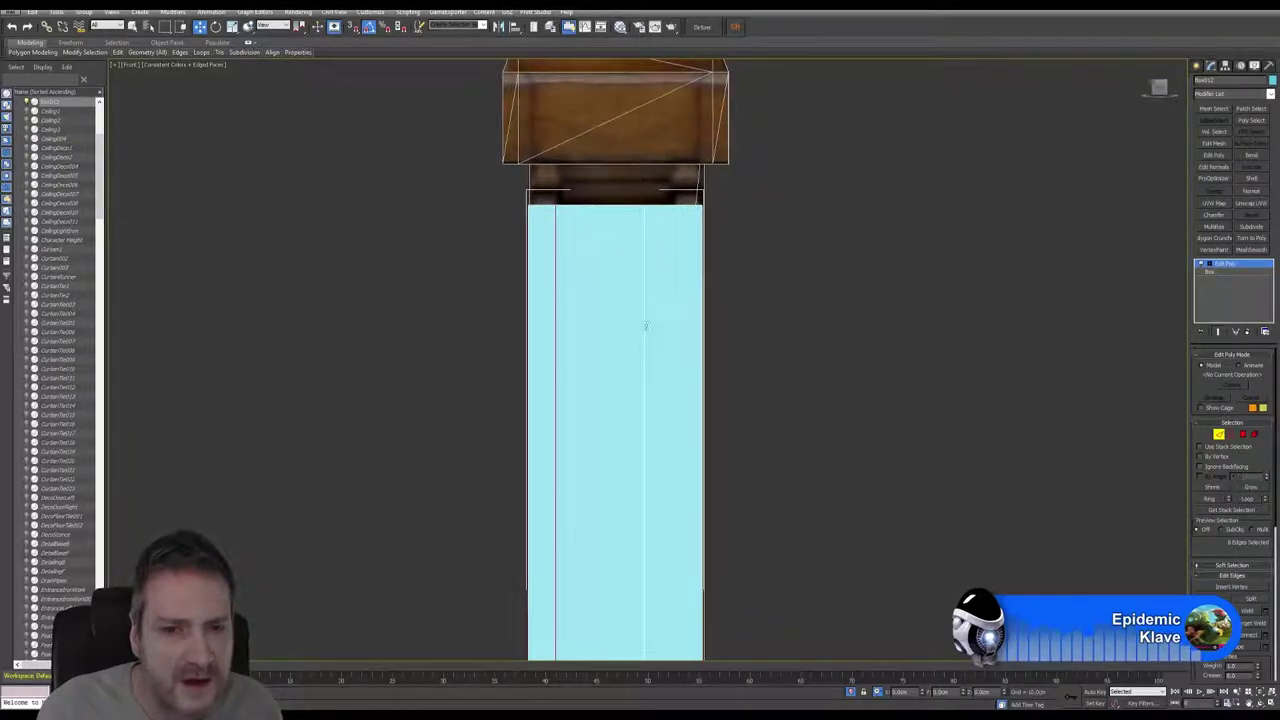
click(645, 325)
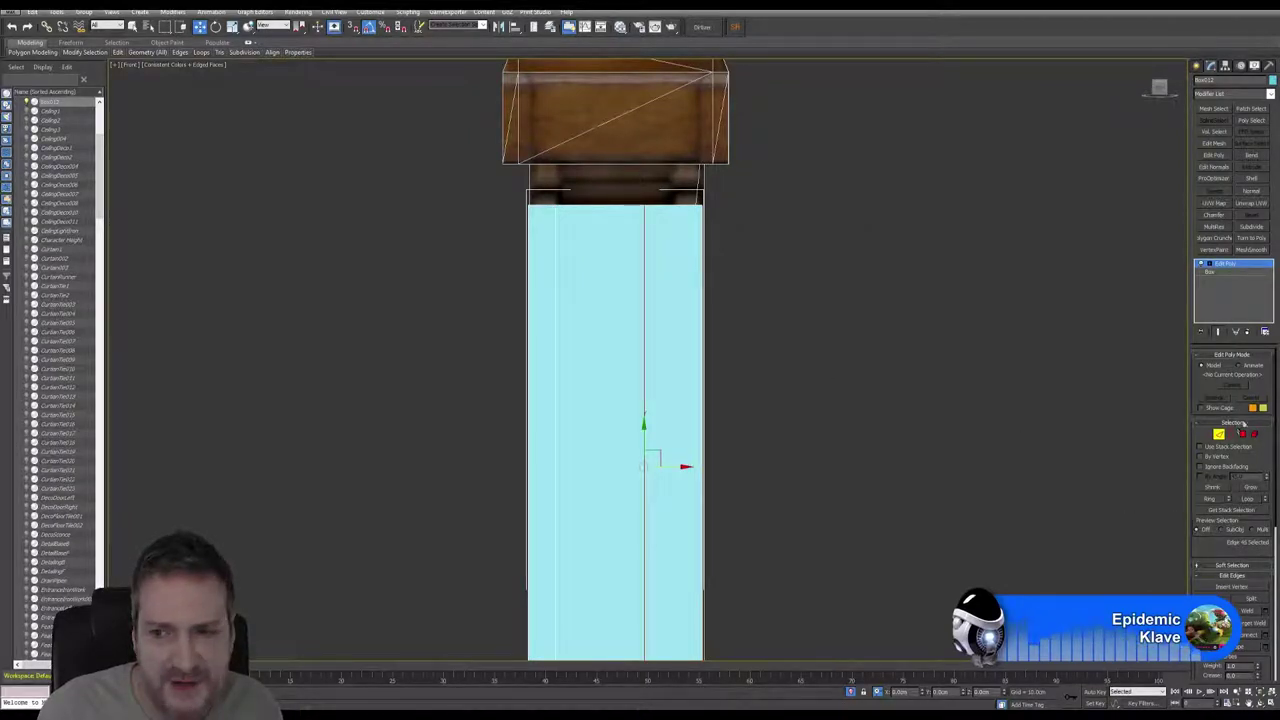
click(1250, 499)
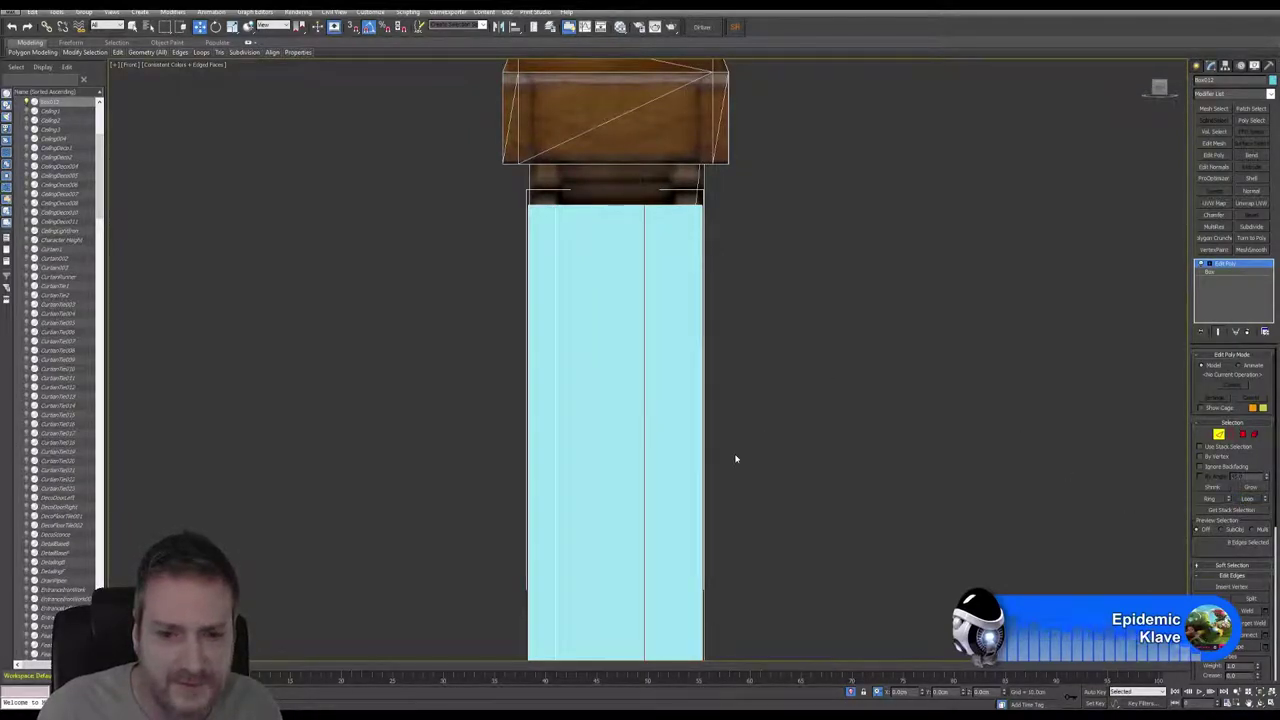
middle_drag(733, 453, 691, 371)
scroll(692, 375, down, 2)
middle_drag(720, 491, 670, 377)
scroll(670, 377, down, 1)
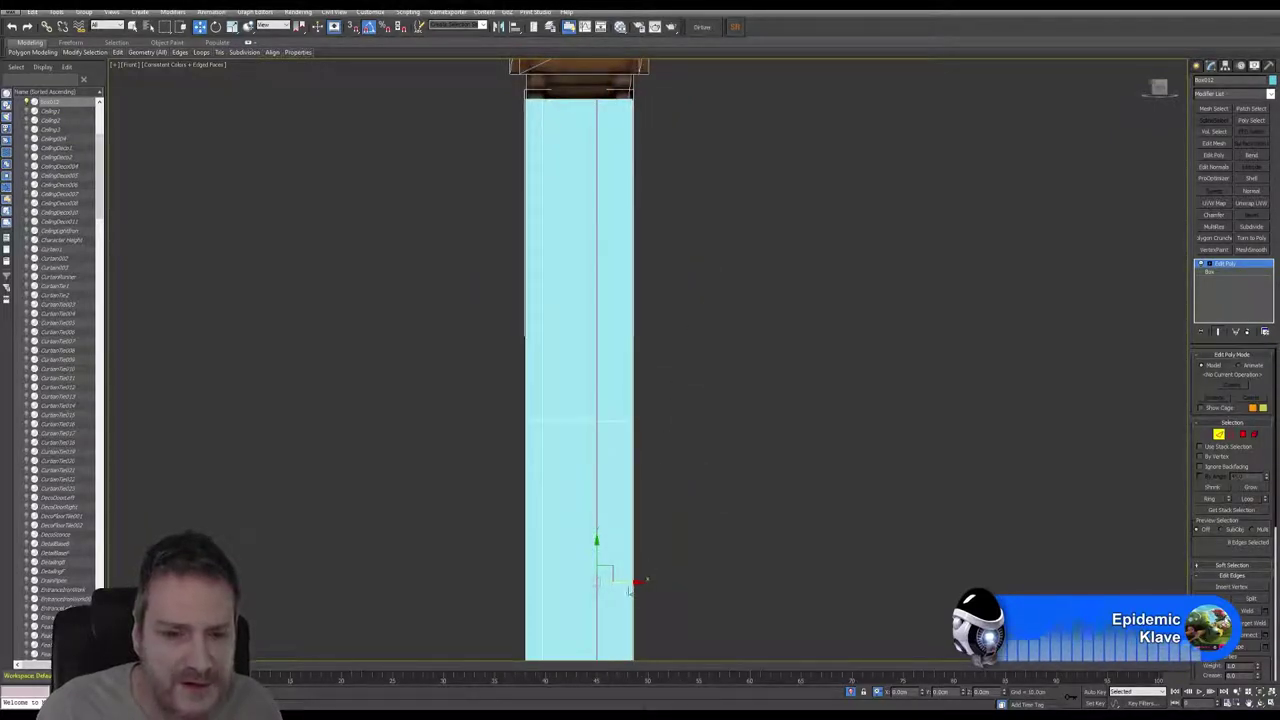
shift+drag(621, 580, 645, 582)
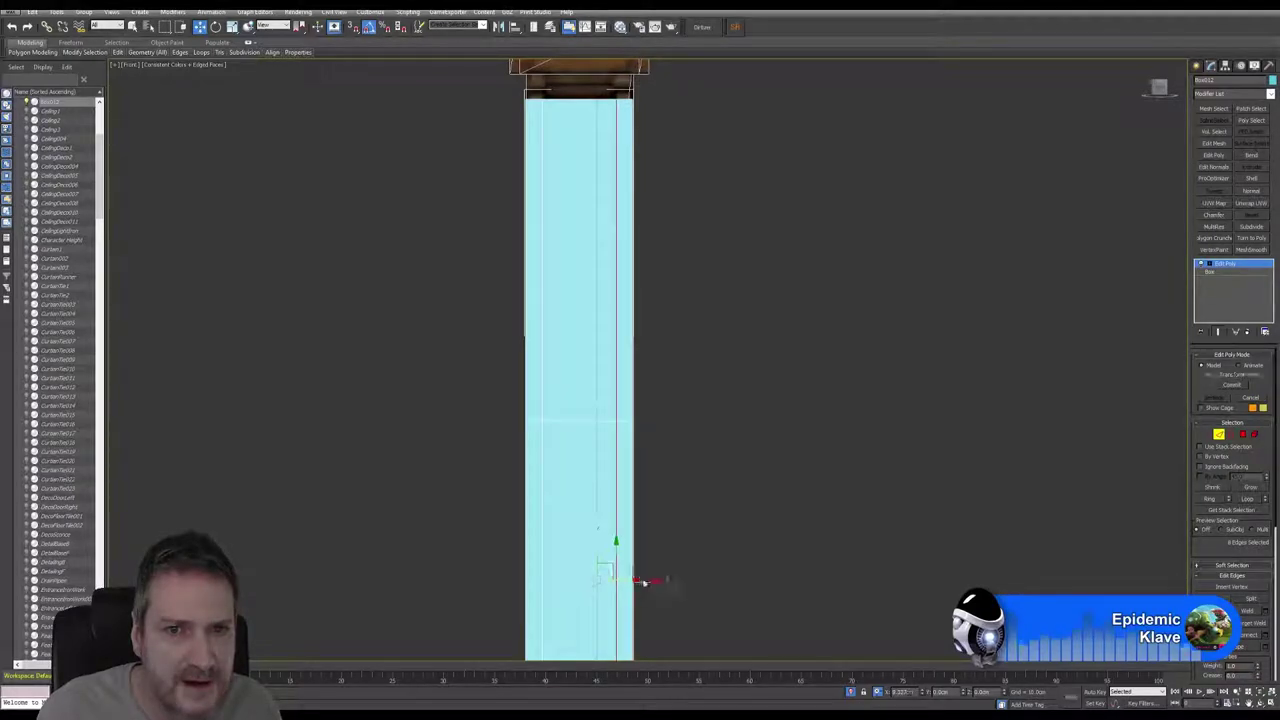
Step: Select the upper horizontal edge loop and move it up to just below the box's top edge
middle_drag(689, 357, 695, 315)
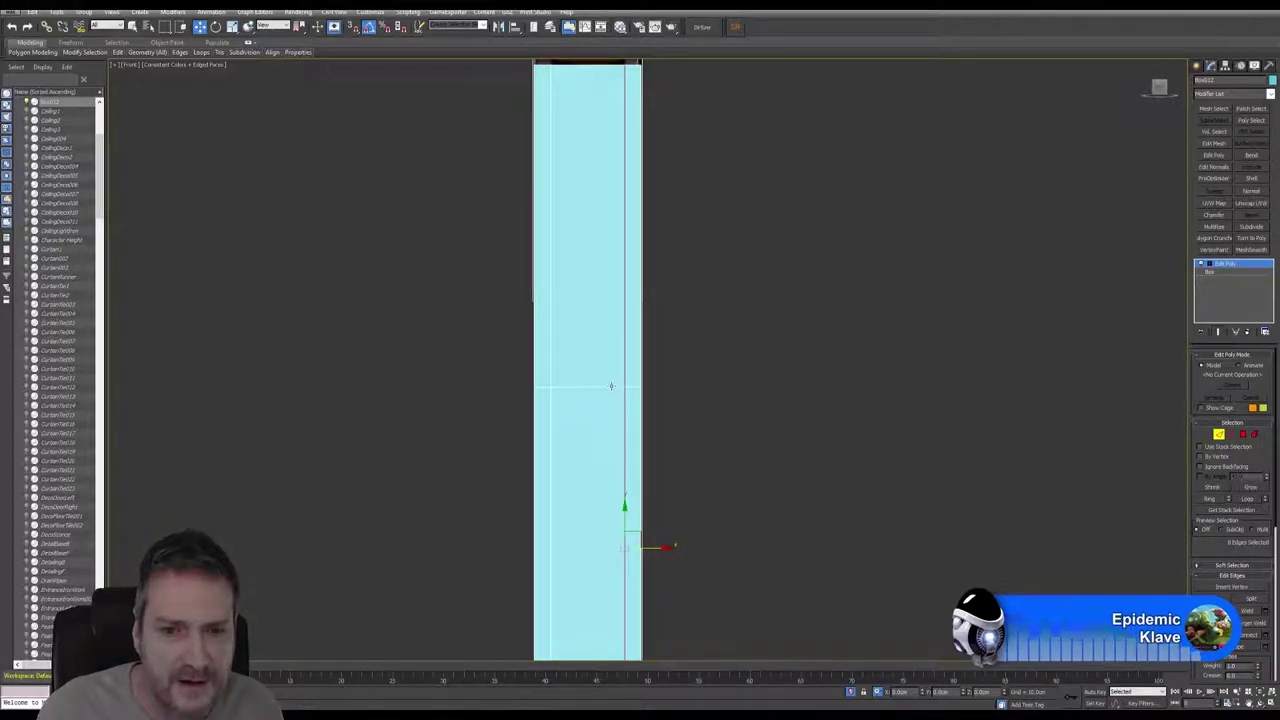
click(611, 386)
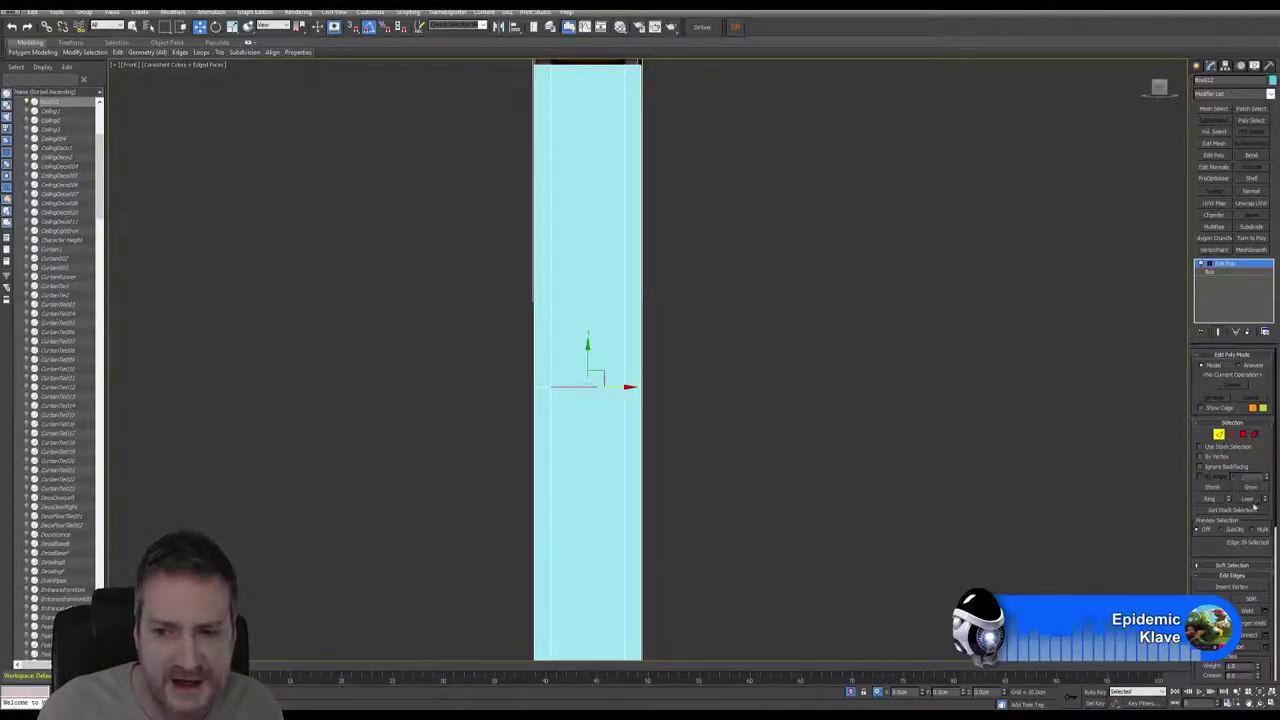
middle_drag(641, 367, 670, 453)
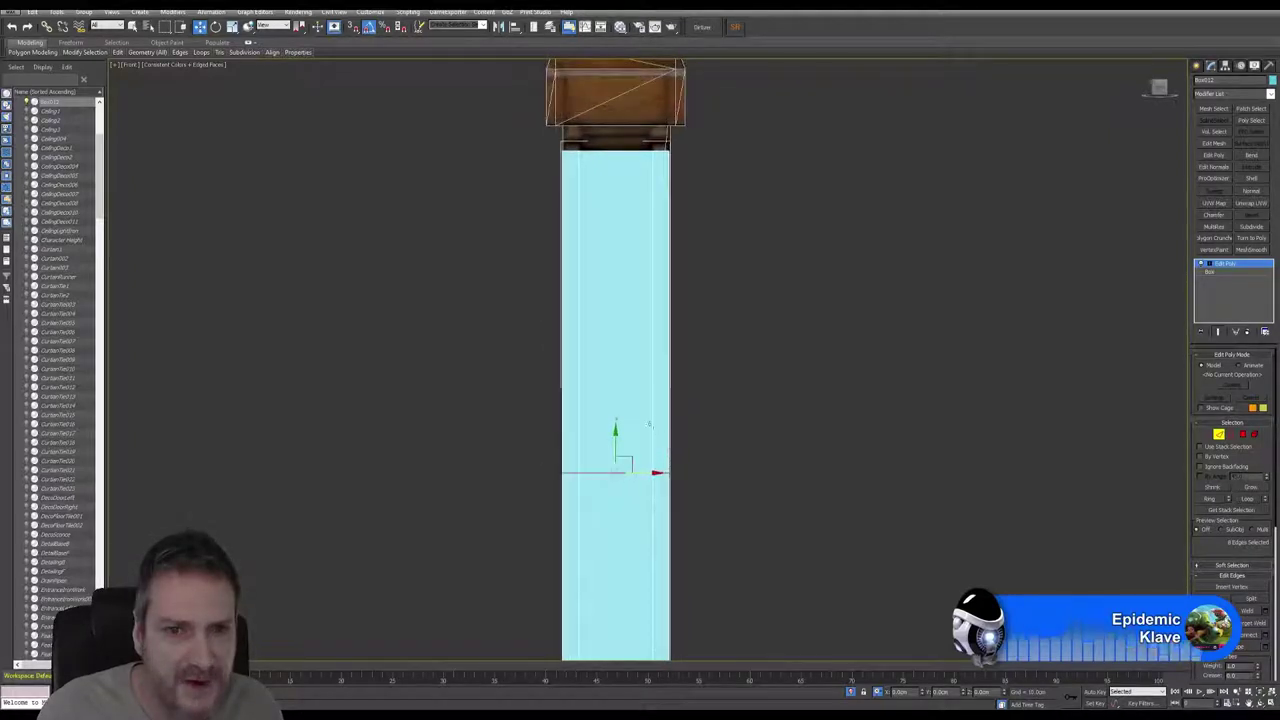
drag(615, 437, 651, 135)
Step: Select the lower horizontal edge loop and move it down to just above the panelled base block
scroll(759, 292, down, 1)
middle_drag(780, 491, 762, 256)
scroll(762, 256, down, 1)
click(621, 468)
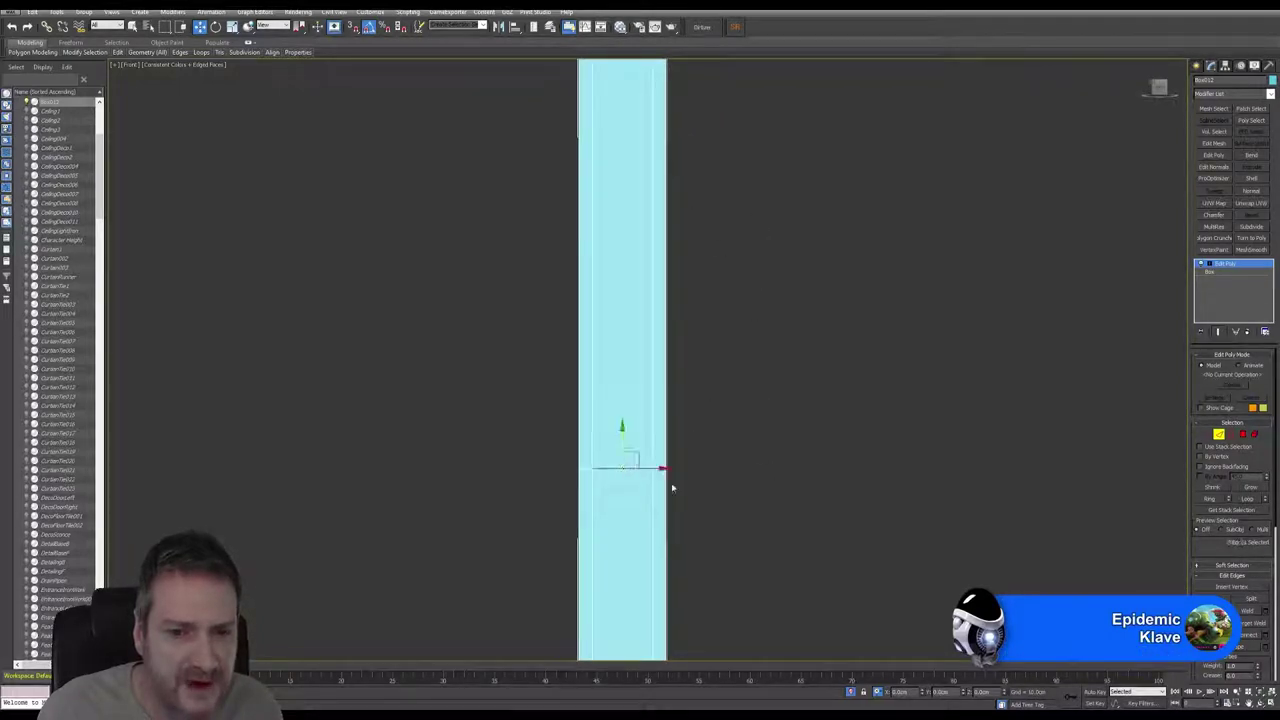
click(1250, 500)
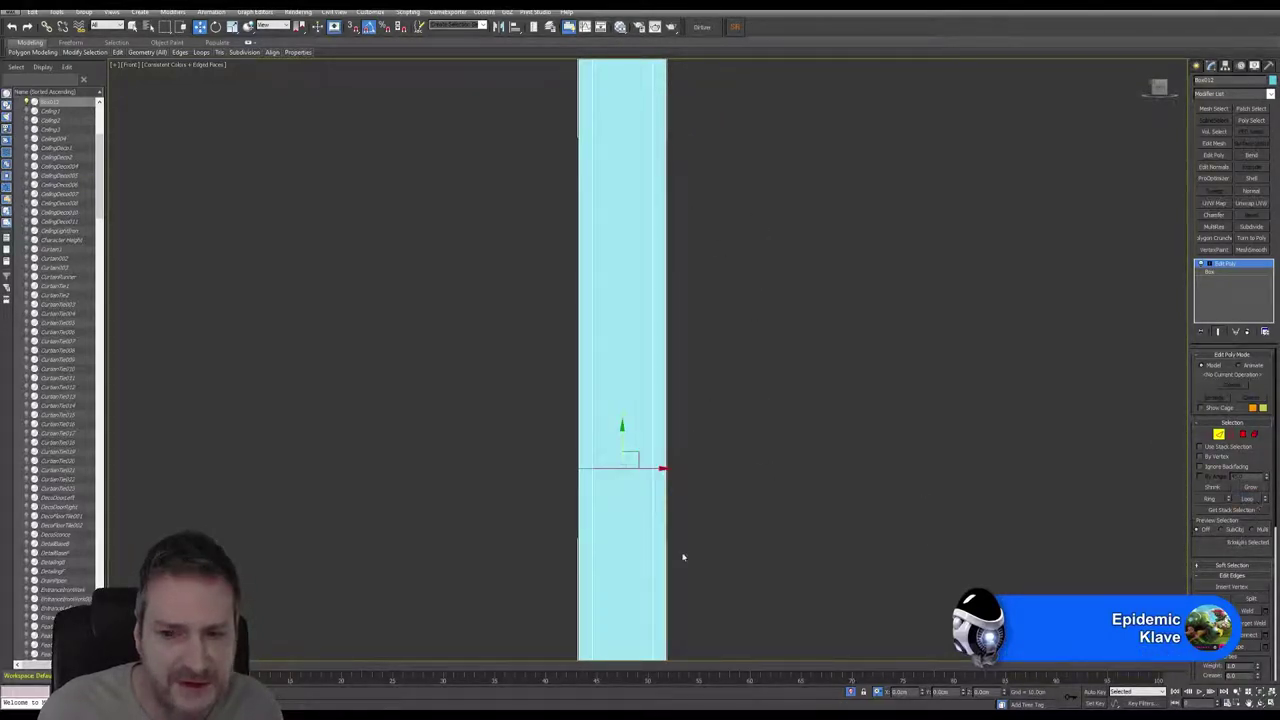
middle_drag(711, 505, 691, 317)
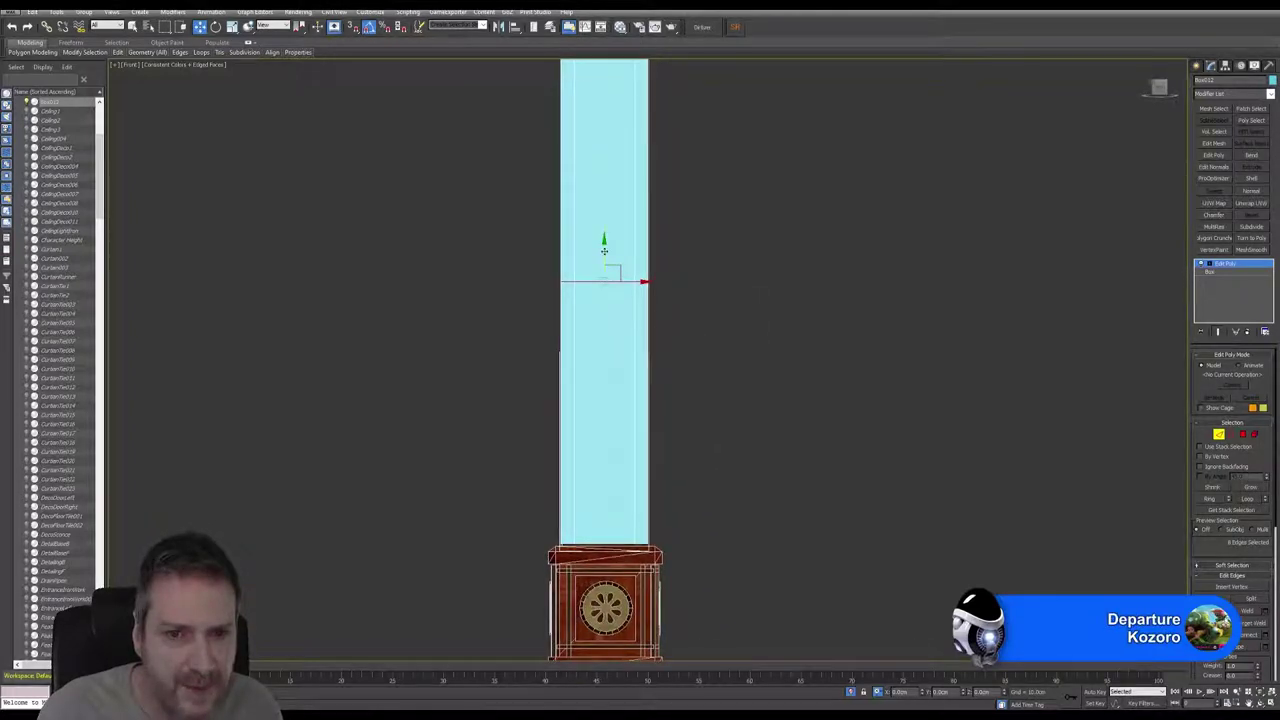
drag(618, 264, 621, 496)
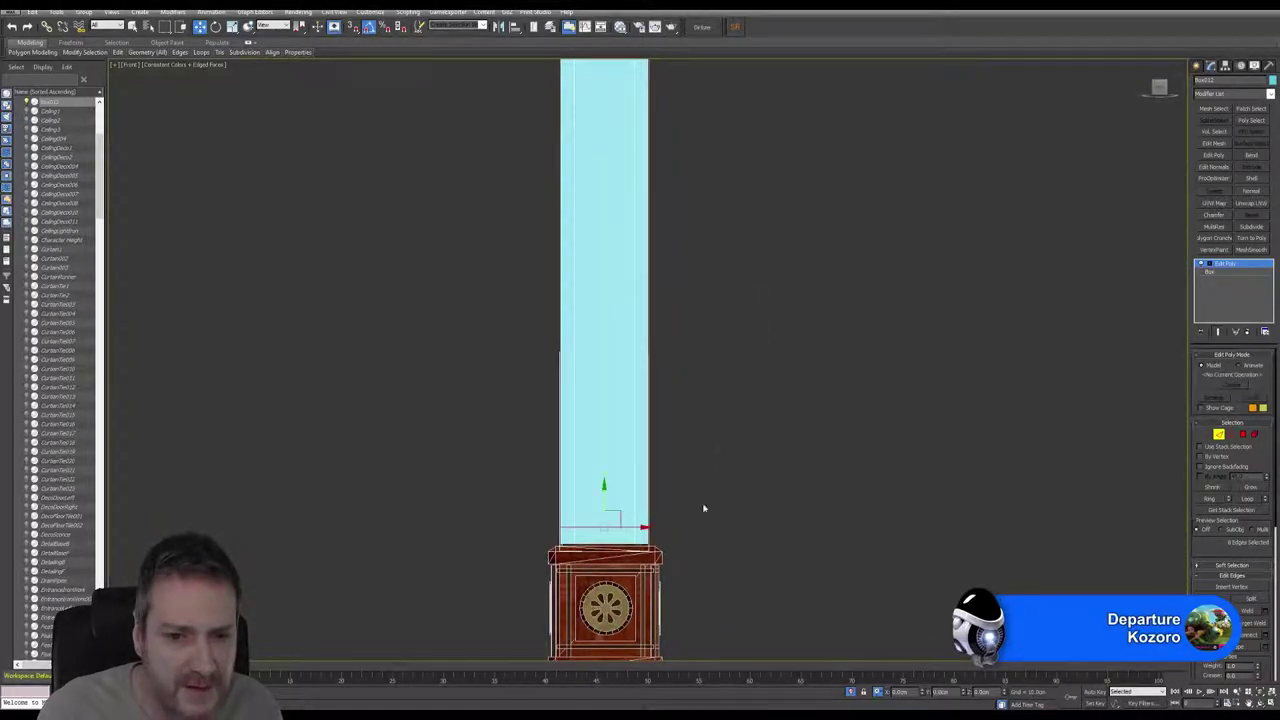
Step: Delete the large centre polygons on the front and back of the thin box, leaving an open rectangular frame
scroll(755, 490, down, 4)
middle_drag(747, 377, 700, 377)
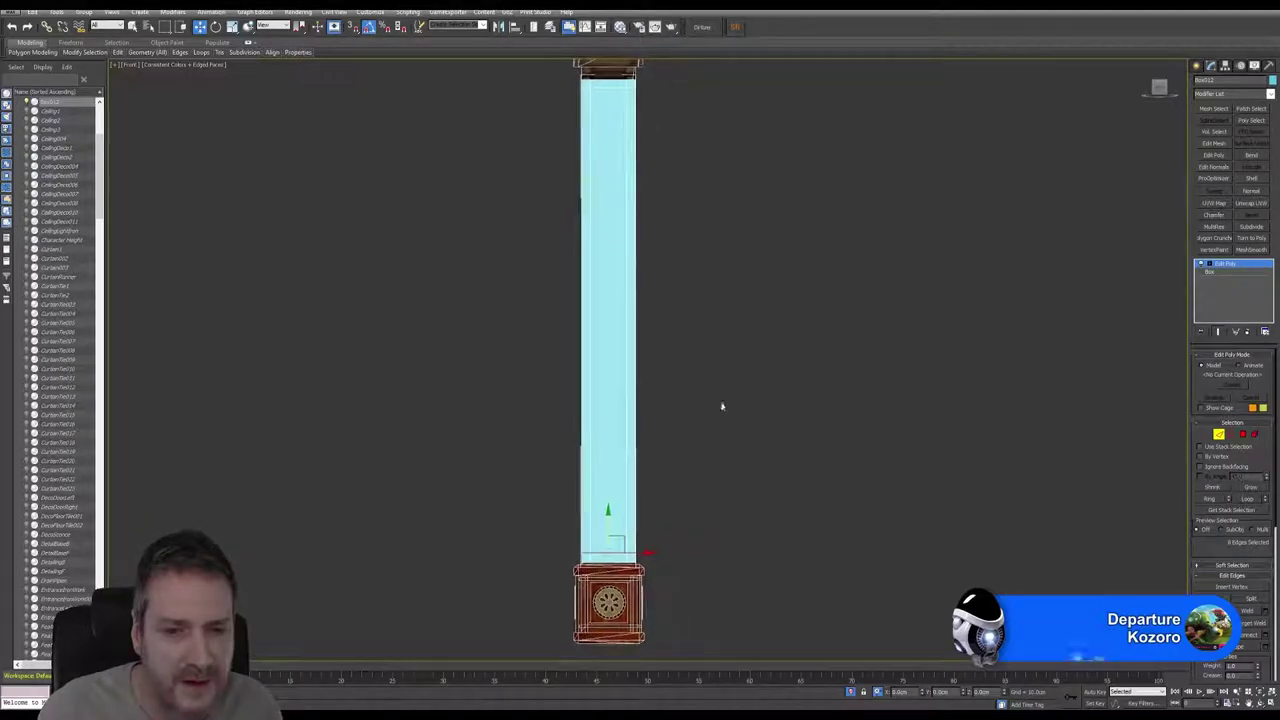
click(1243, 435)
middle_drag(720, 275, 718, 279)
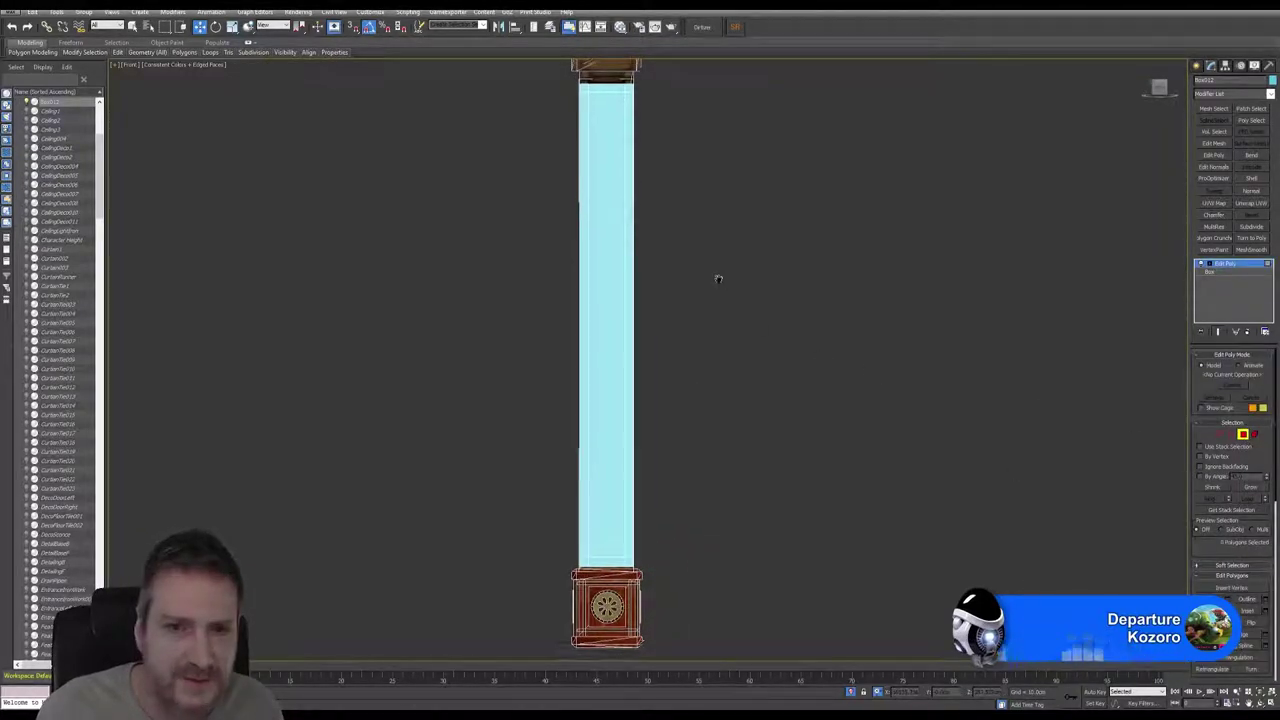
click(606, 314)
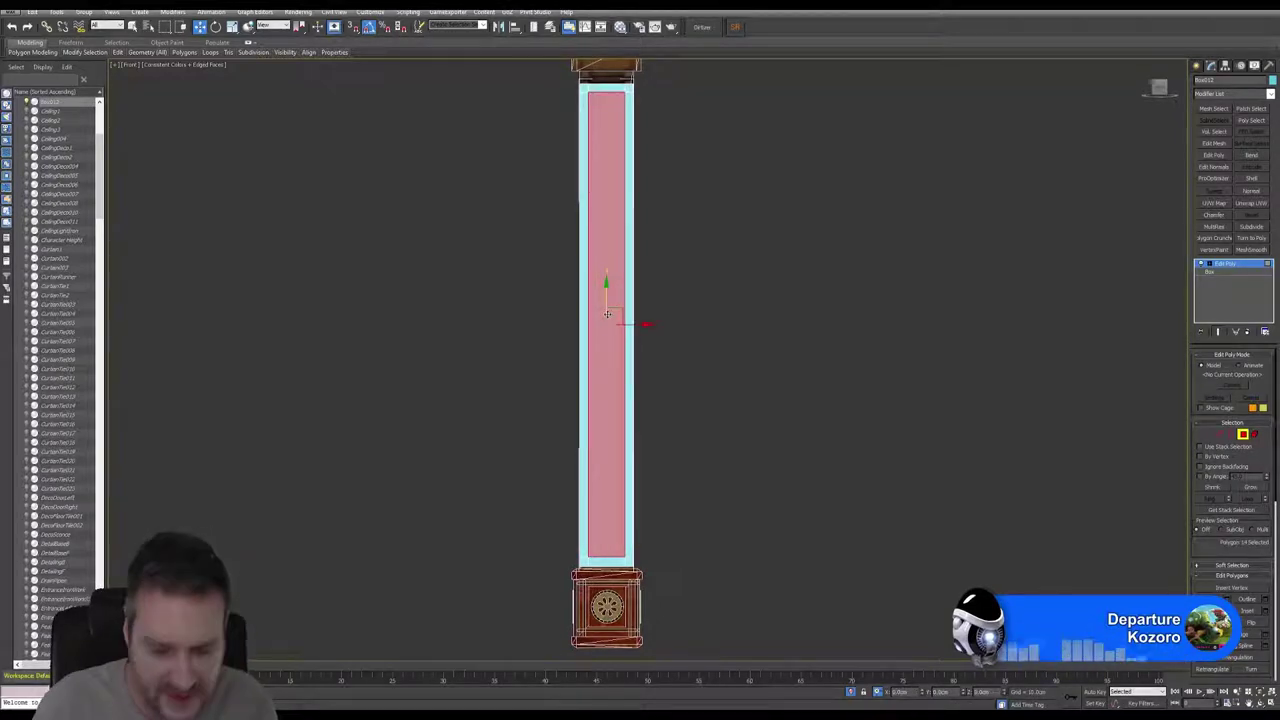
key(Delete)
click(611, 299)
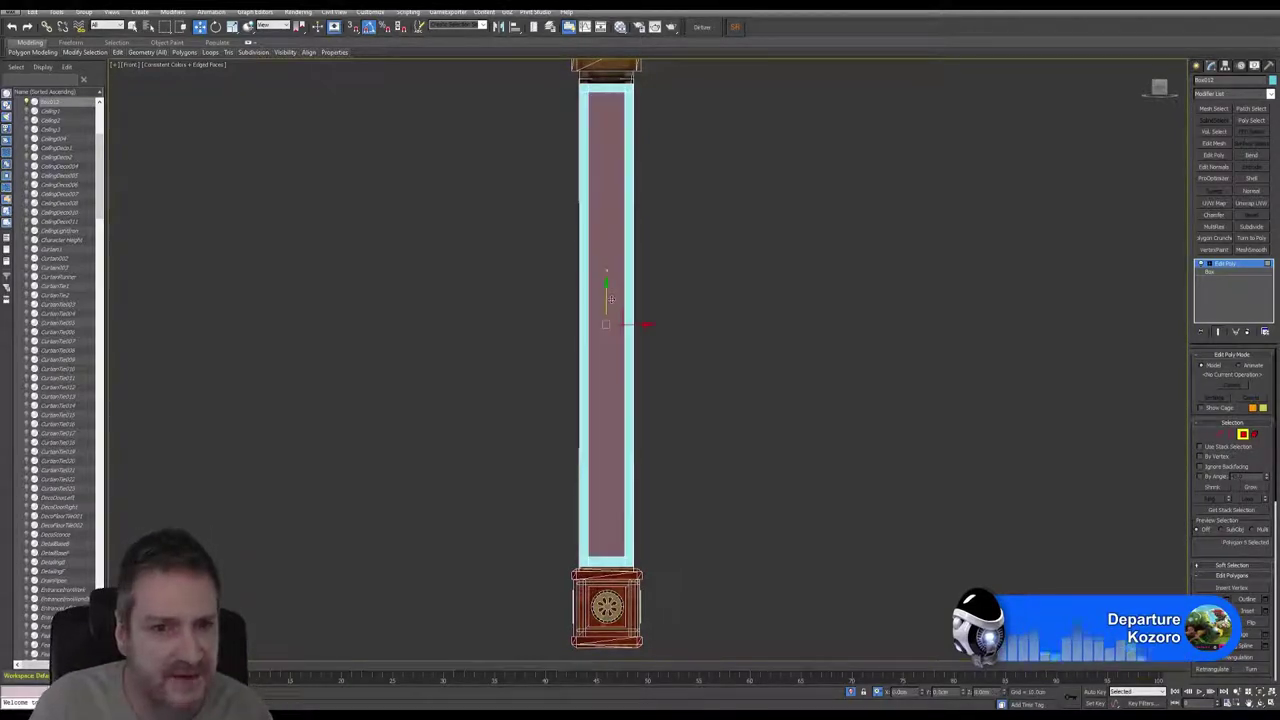
click(702, 264)
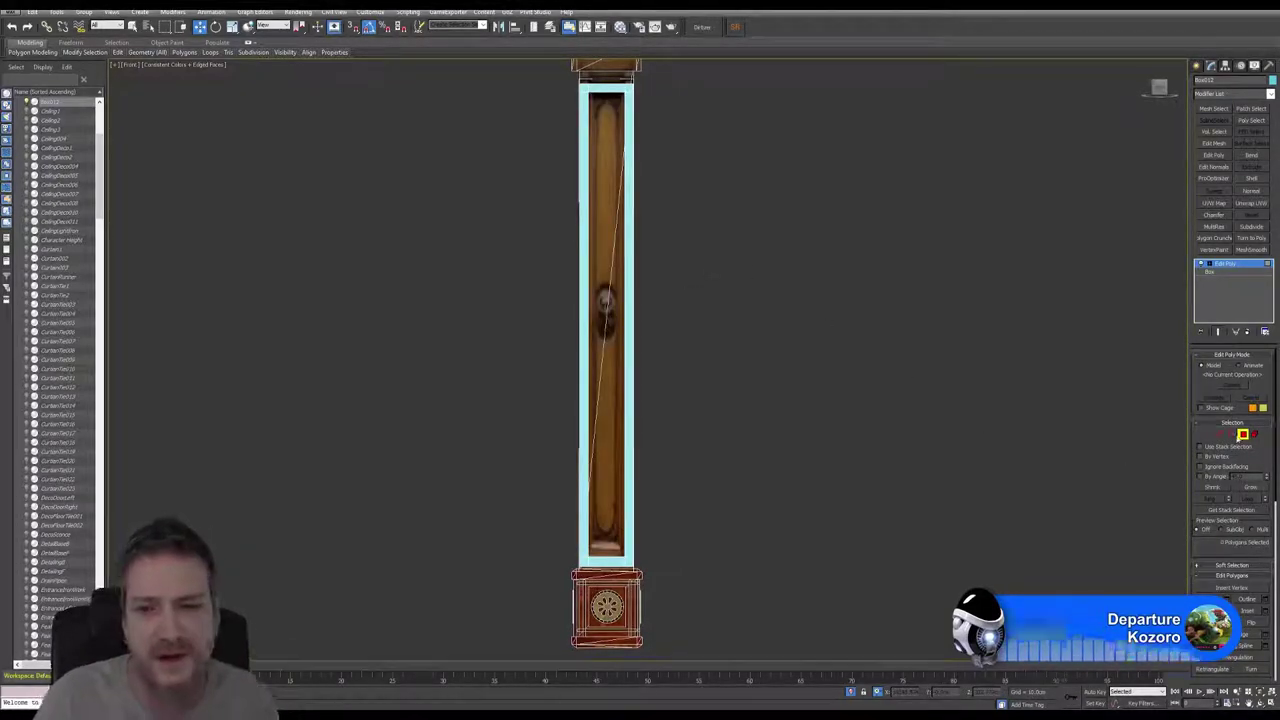
click(1242, 435)
Step: Restore the four-viewport layout and examine the open gap around the frame's inner edges in perspective
middle_drag(634, 161, 649, 236)
scroll(575, 121, up, 6)
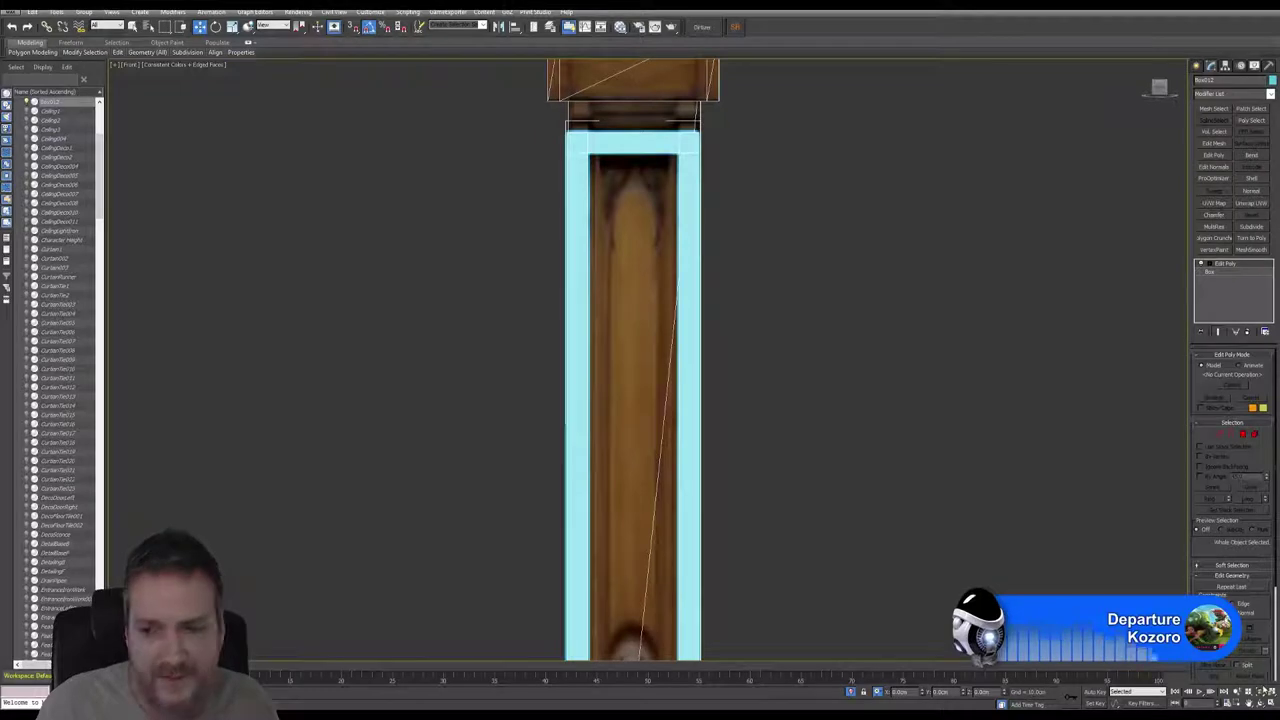
key(alt+w)
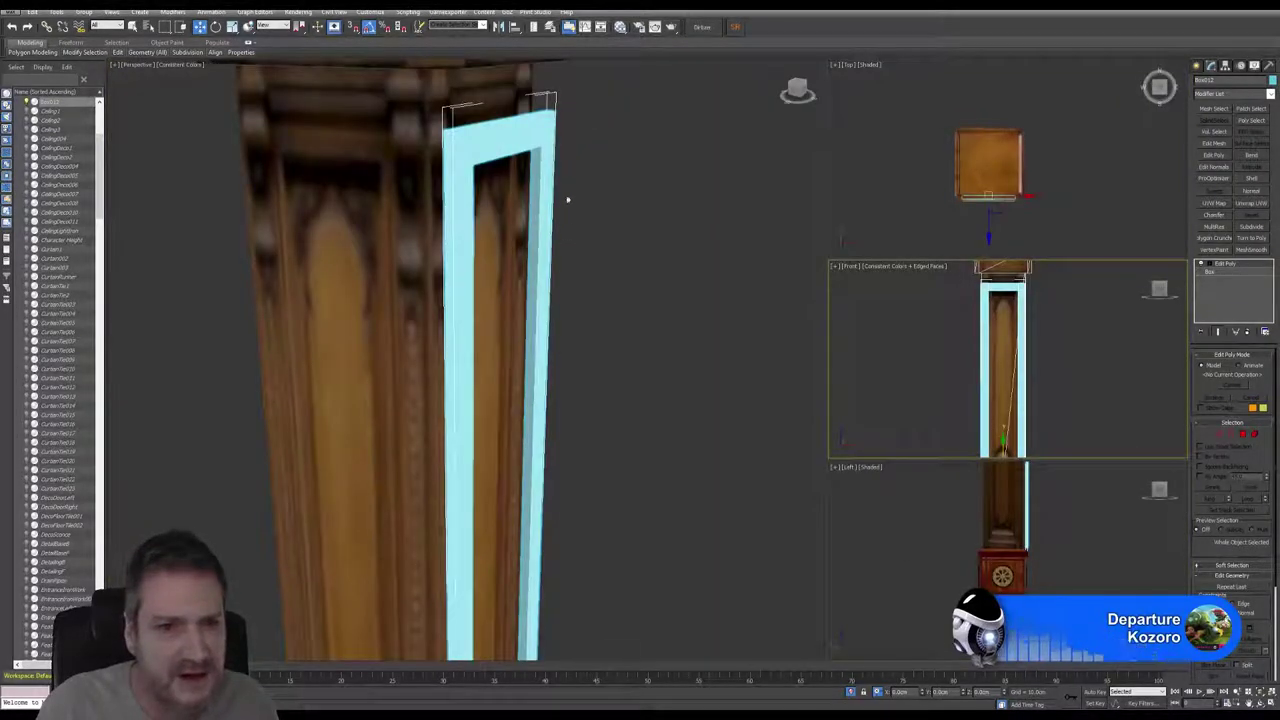
scroll(546, 203, up, 4)
middle_drag(530, 359, 560, 275)
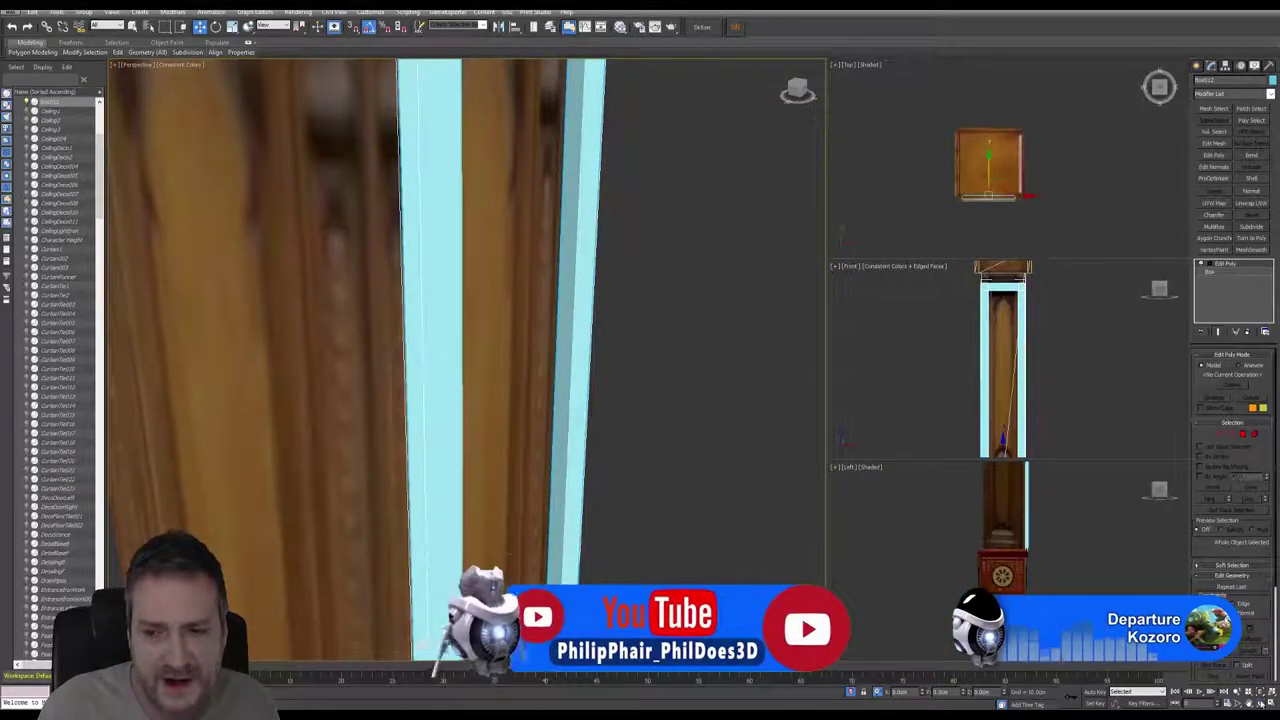
alt+middle_drag(611, 340, 534, 150)
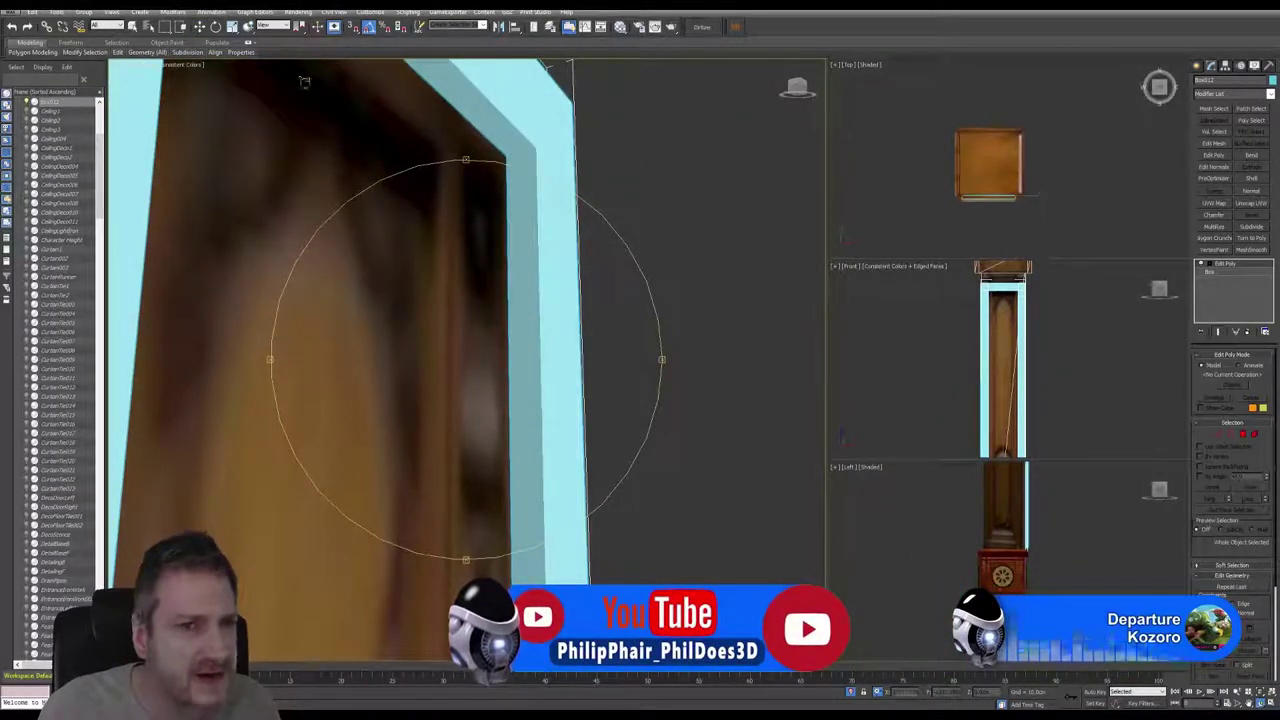
Step: Try the Shaded display in the perspective view and return it to Consistent Colors
click(188, 64)
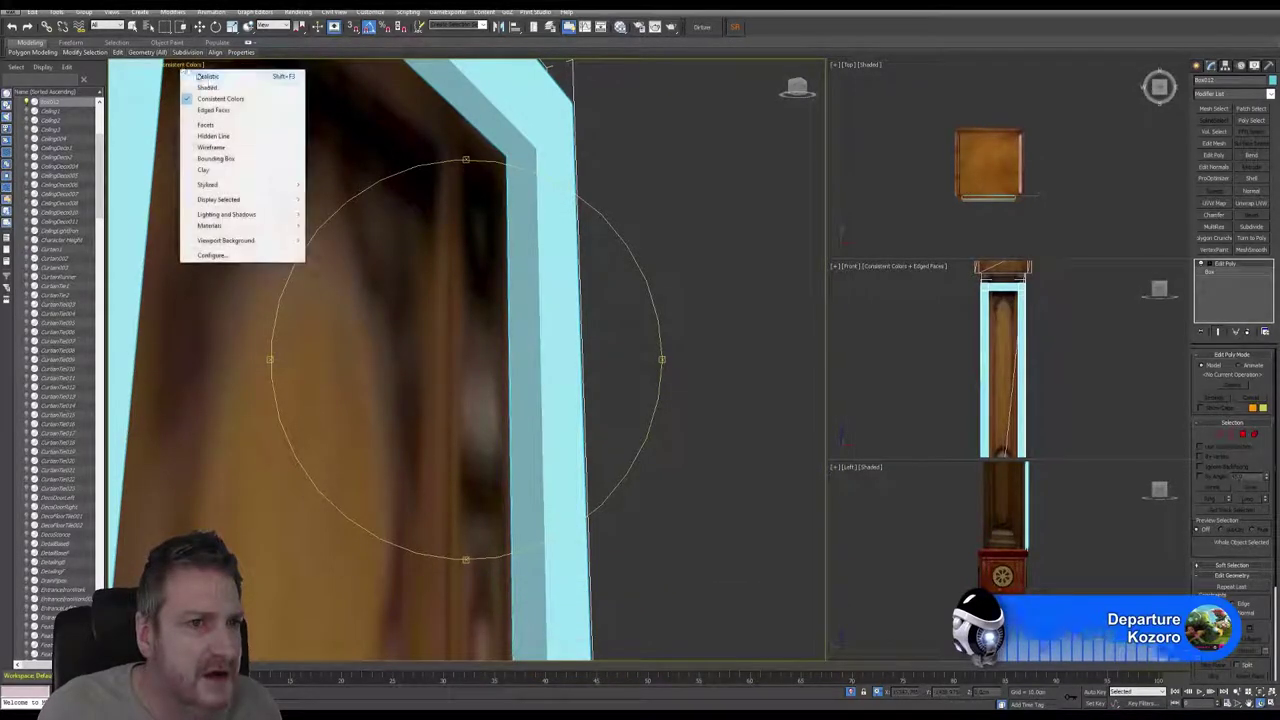
click(210, 88)
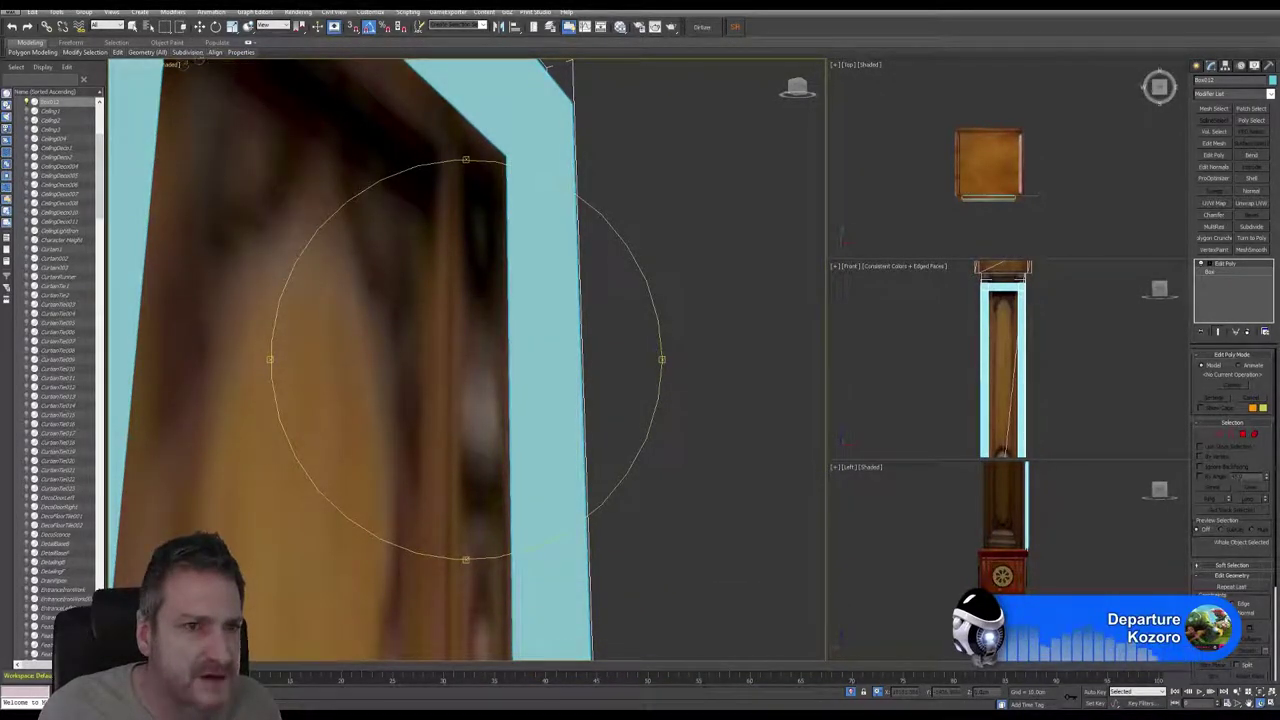
click(172, 65)
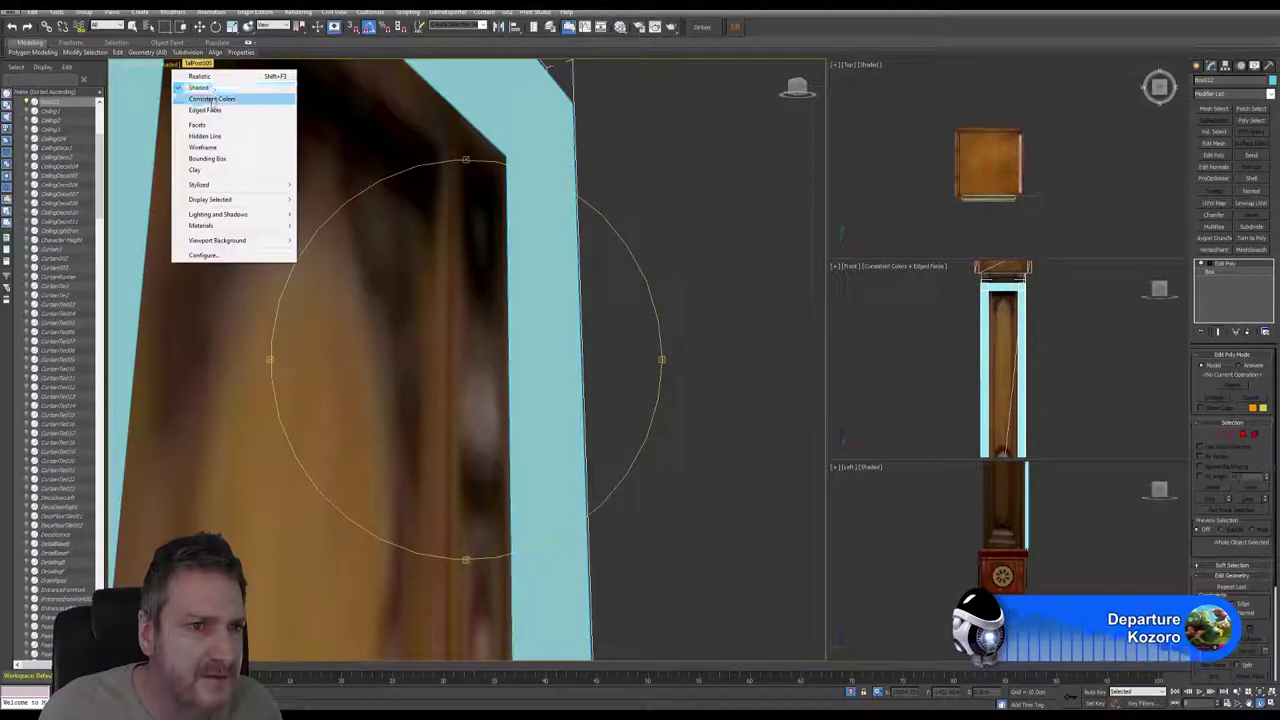
click(210, 109)
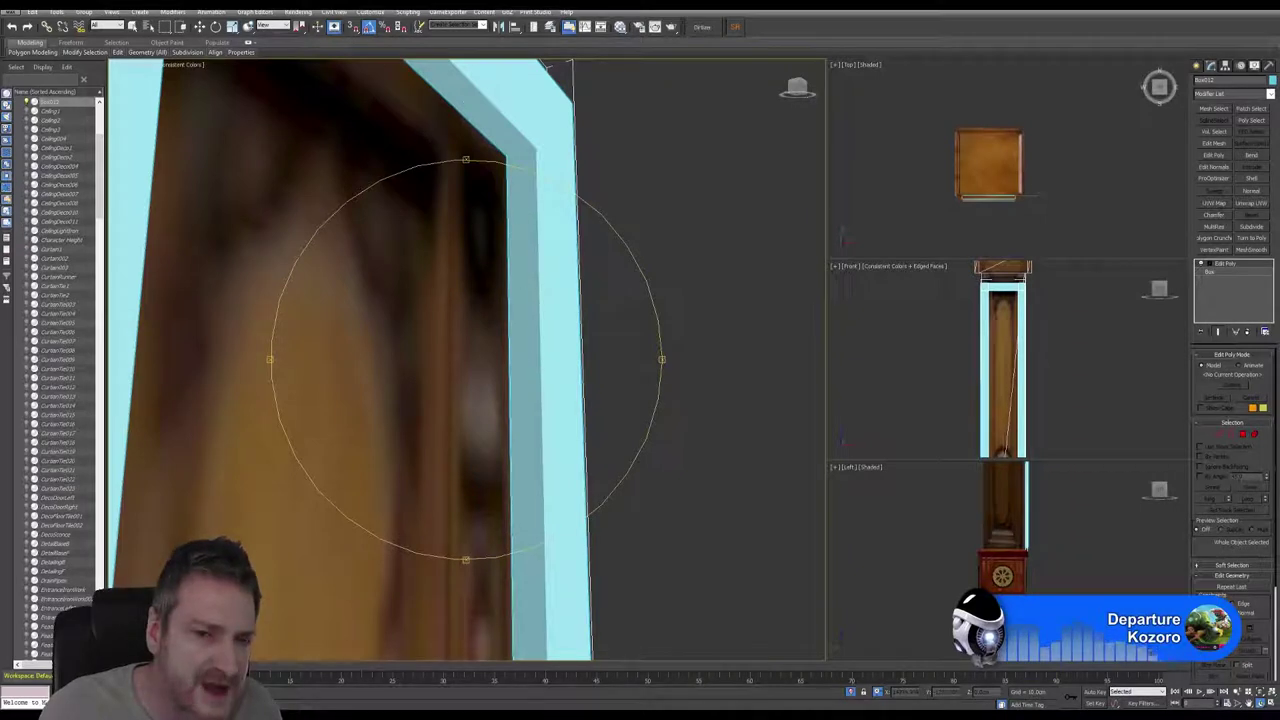
Step: Select the front and back open borders of the frame's opening and bridge them to close the inner sides
click(1230, 435)
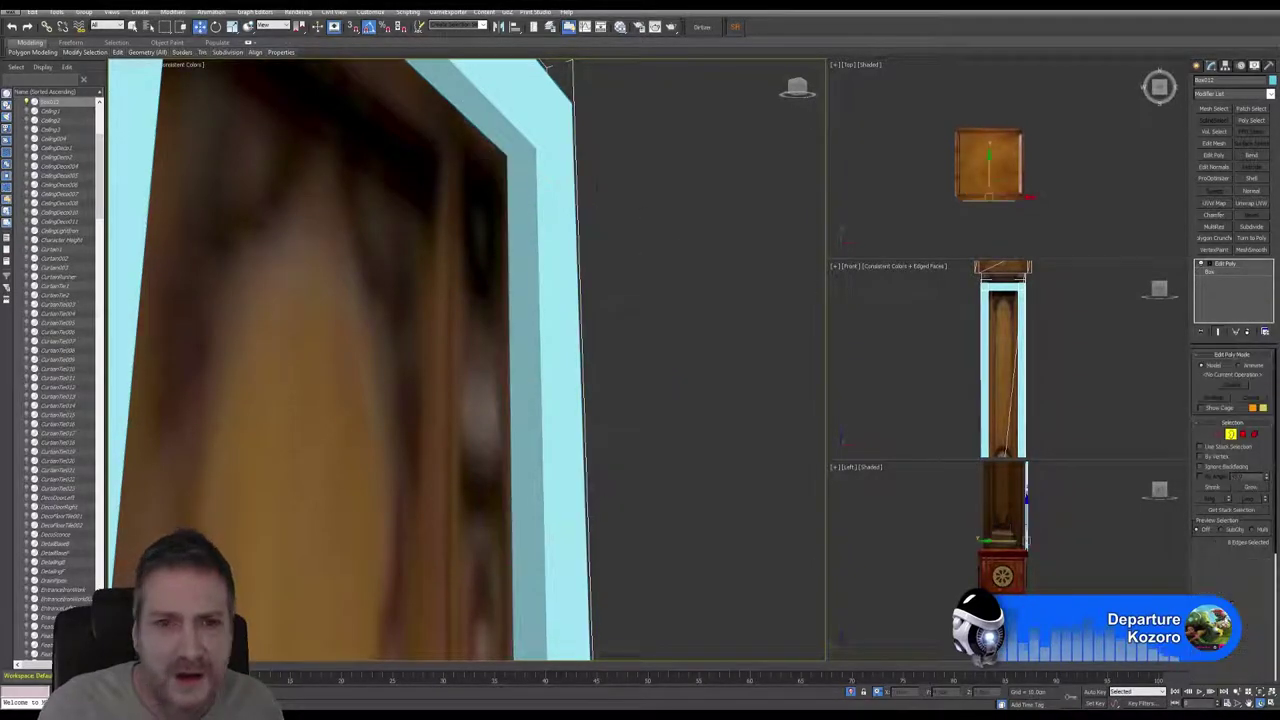
click(495, 150)
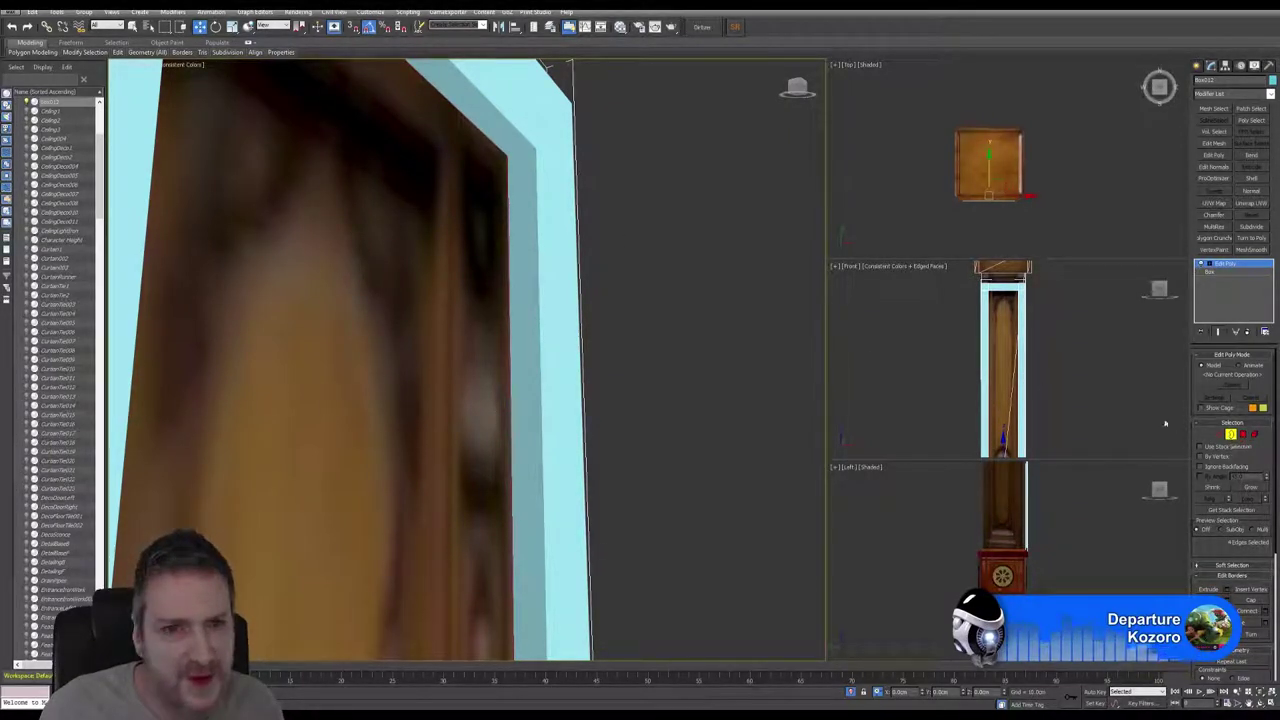
click(527, 137)
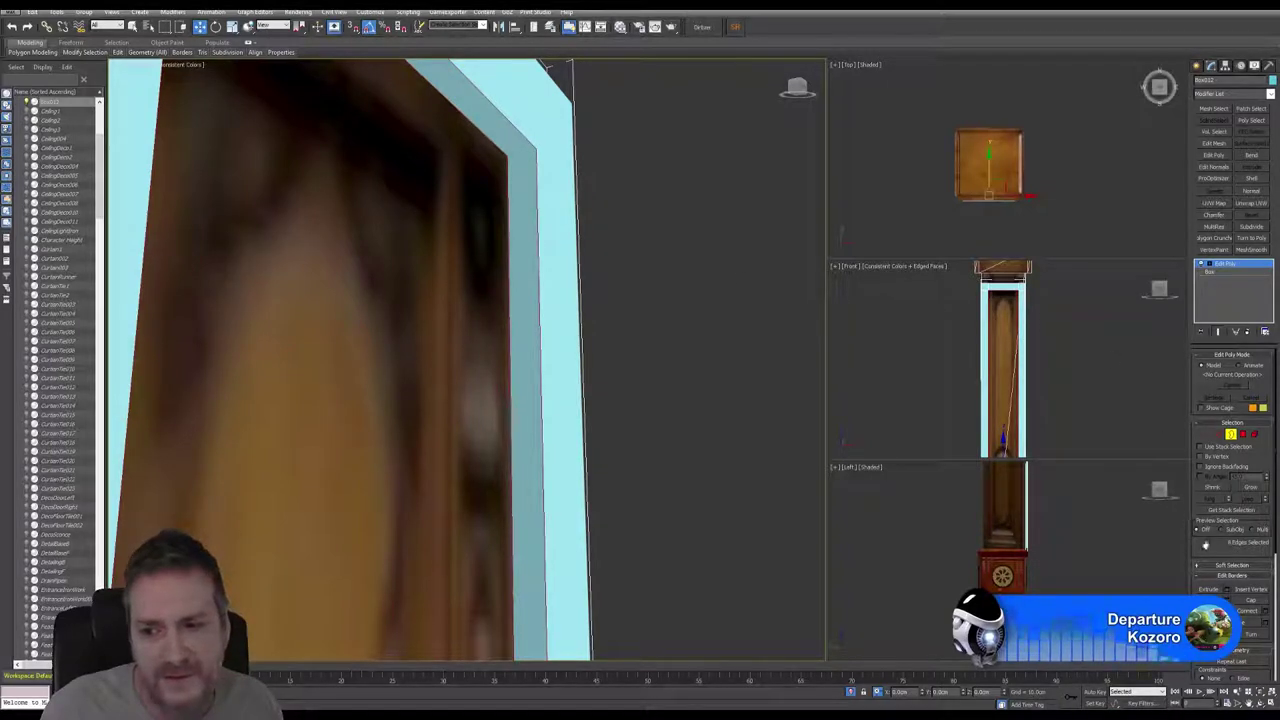
click(1227, 611)
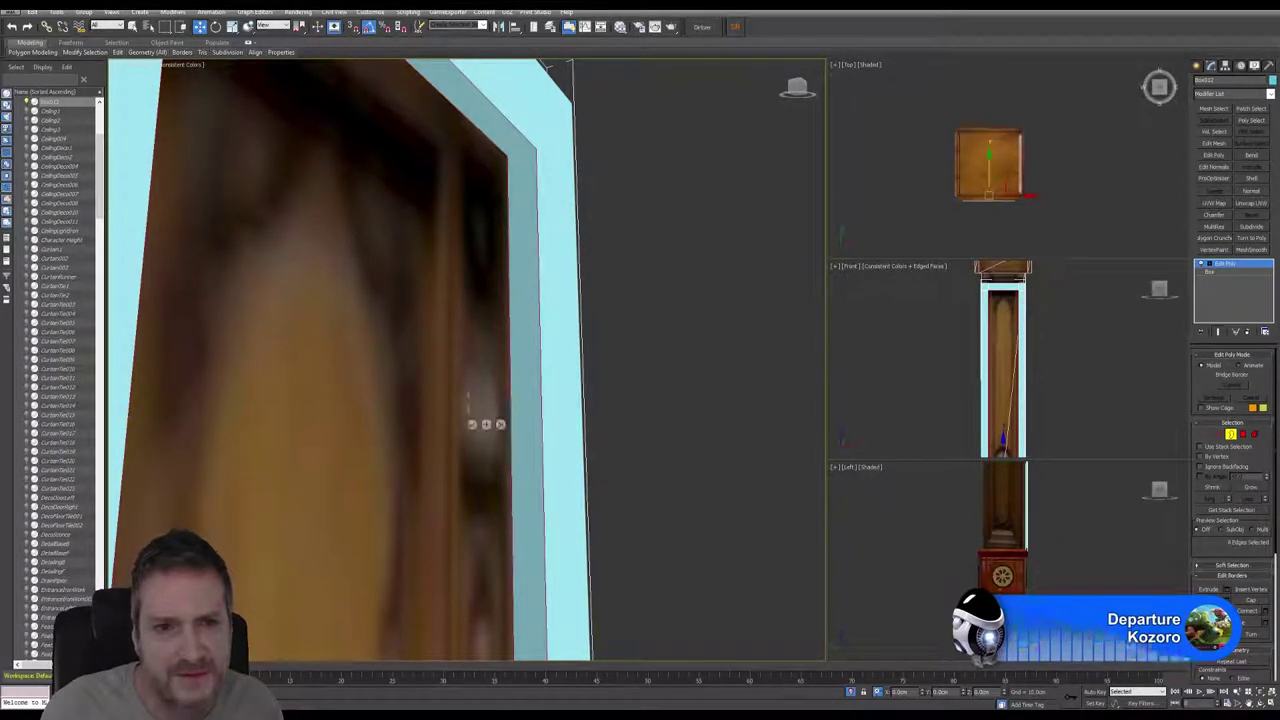
click(471, 424)
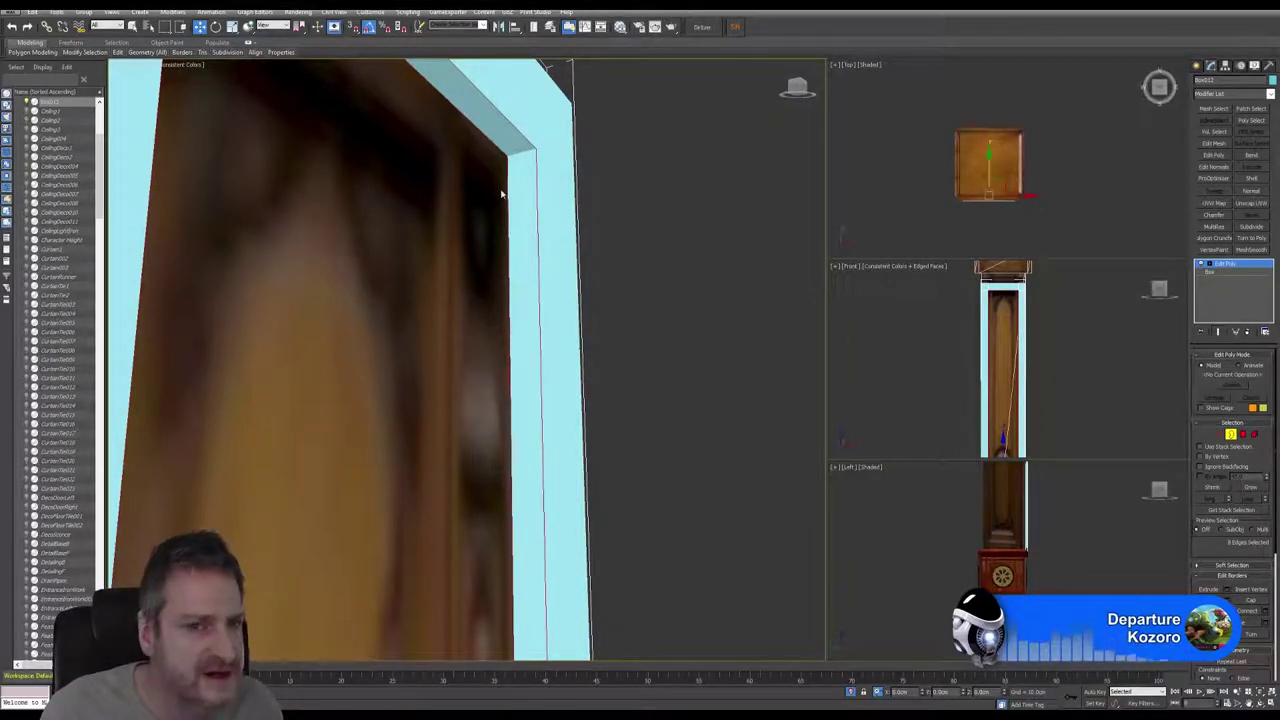
Step: Examine the bridged inner sides of the frame's opening from several angles around its upper corner
scroll(573, 323, down, 5)
middle_drag(575, 392, 563, 352)
click(1263, 705)
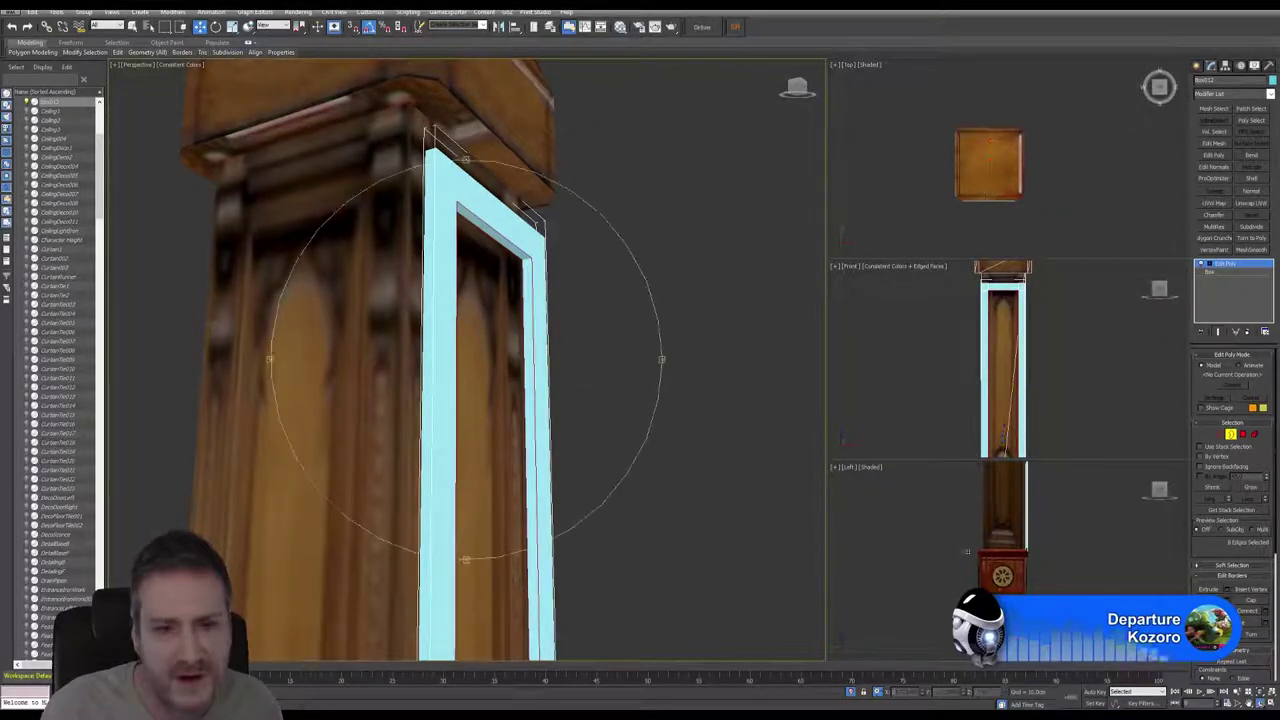
drag(519, 360, 472, 380)
scroll(477, 397, down, 4)
alt+middle_drag(478, 397, 484, 341)
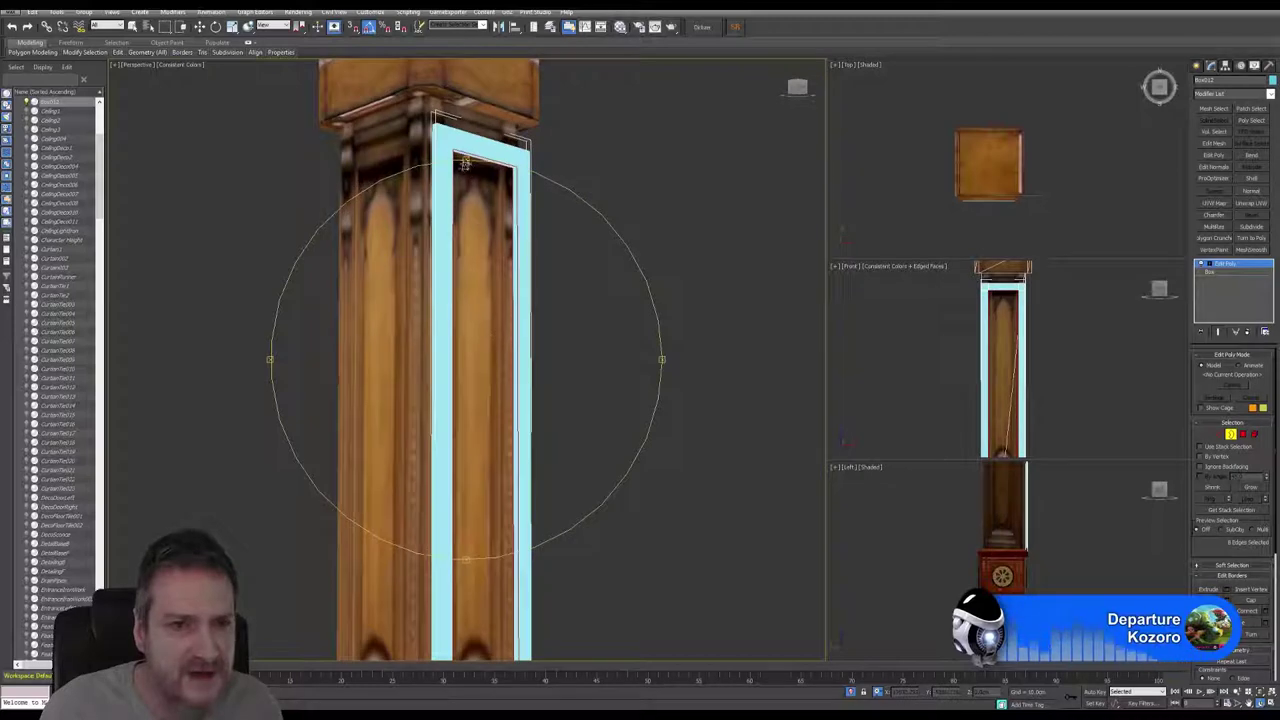
scroll(467, 162, up, 3)
scroll(482, 282, down, 7)
middle_drag(527, 431, 531, 460)
scroll(492, 330, up, 6)
scroll(492, 330, up, 5)
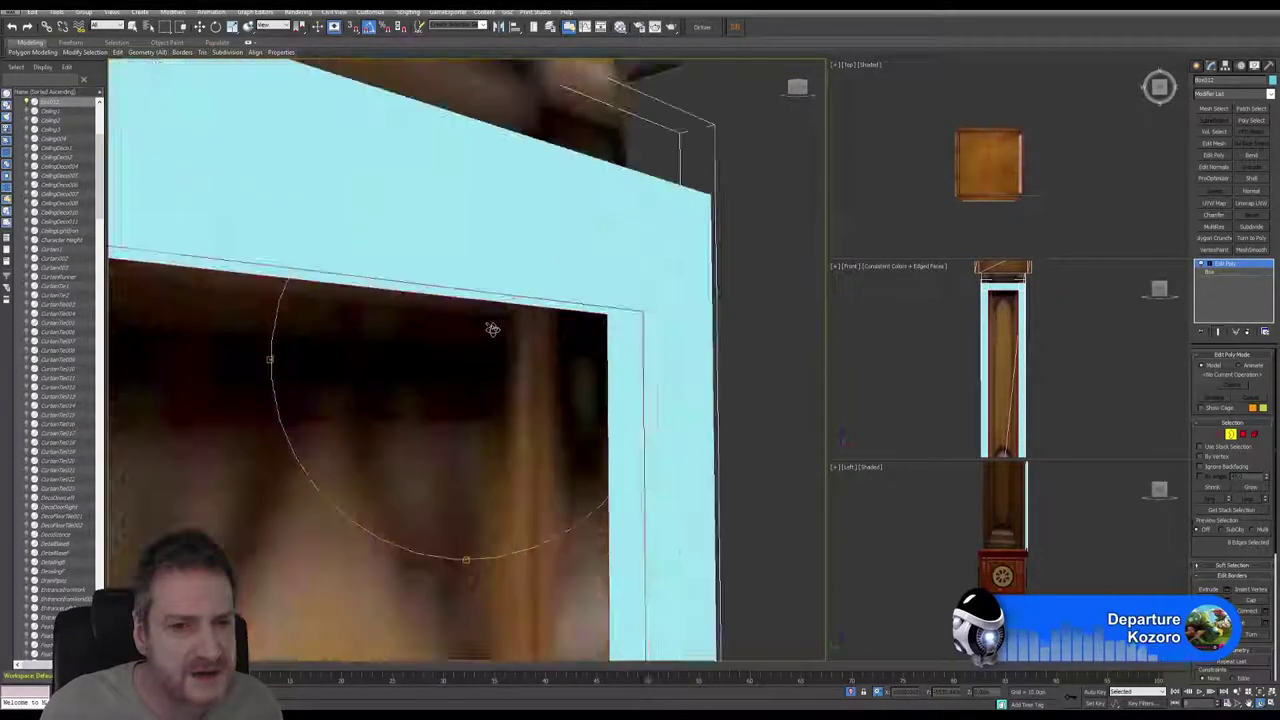
scroll(489, 329, down, 3)
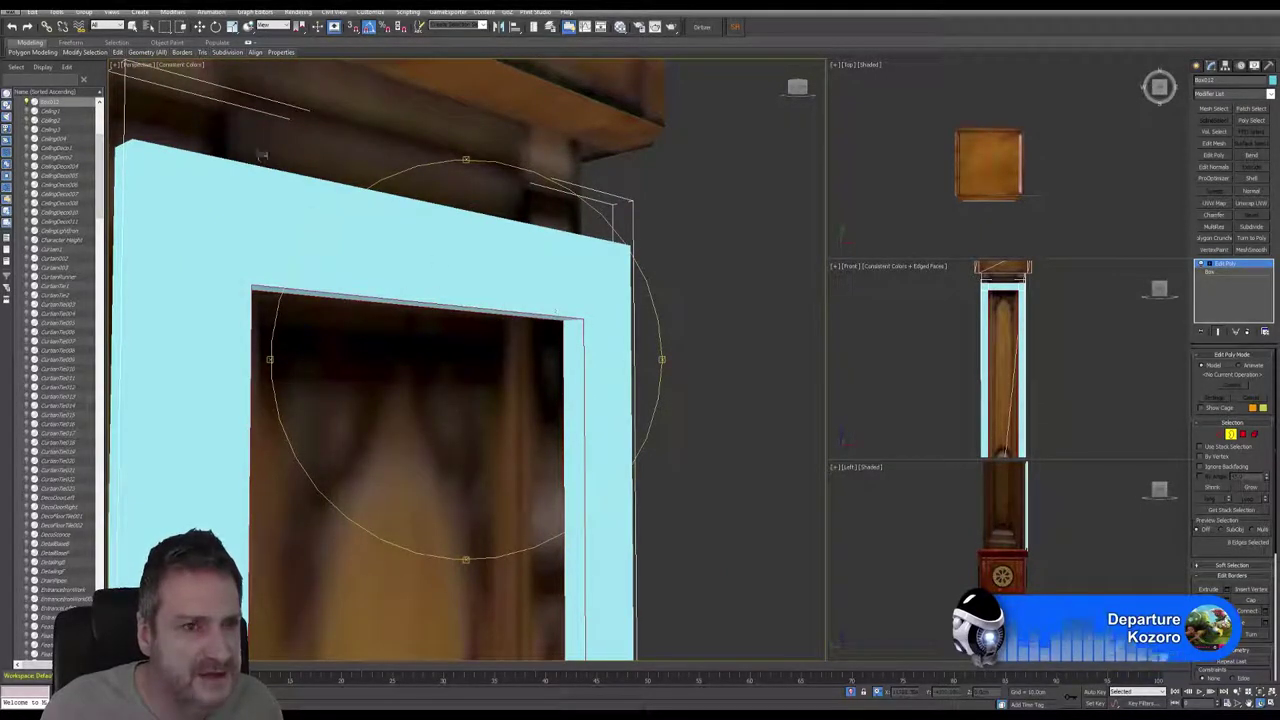
Step: Switch from border to edge selection and deselect the rear vertical edge on the right side of the opening
click(134, 27)
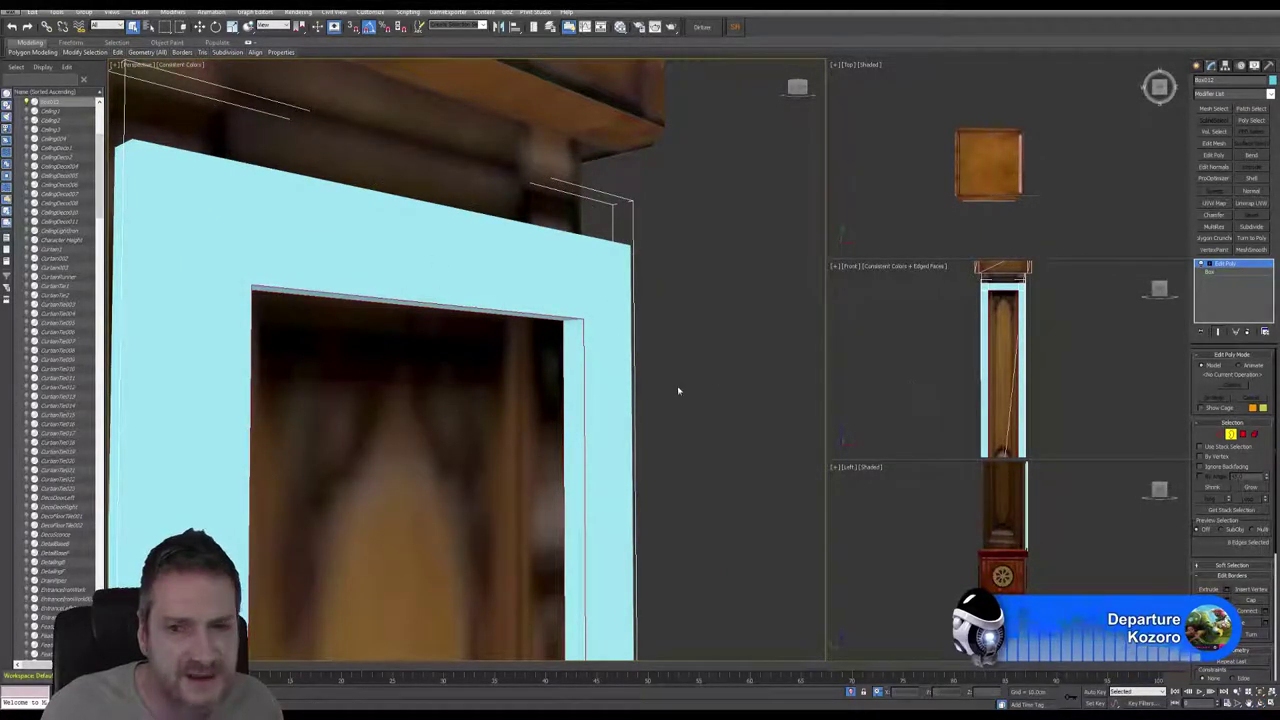
click(680, 391)
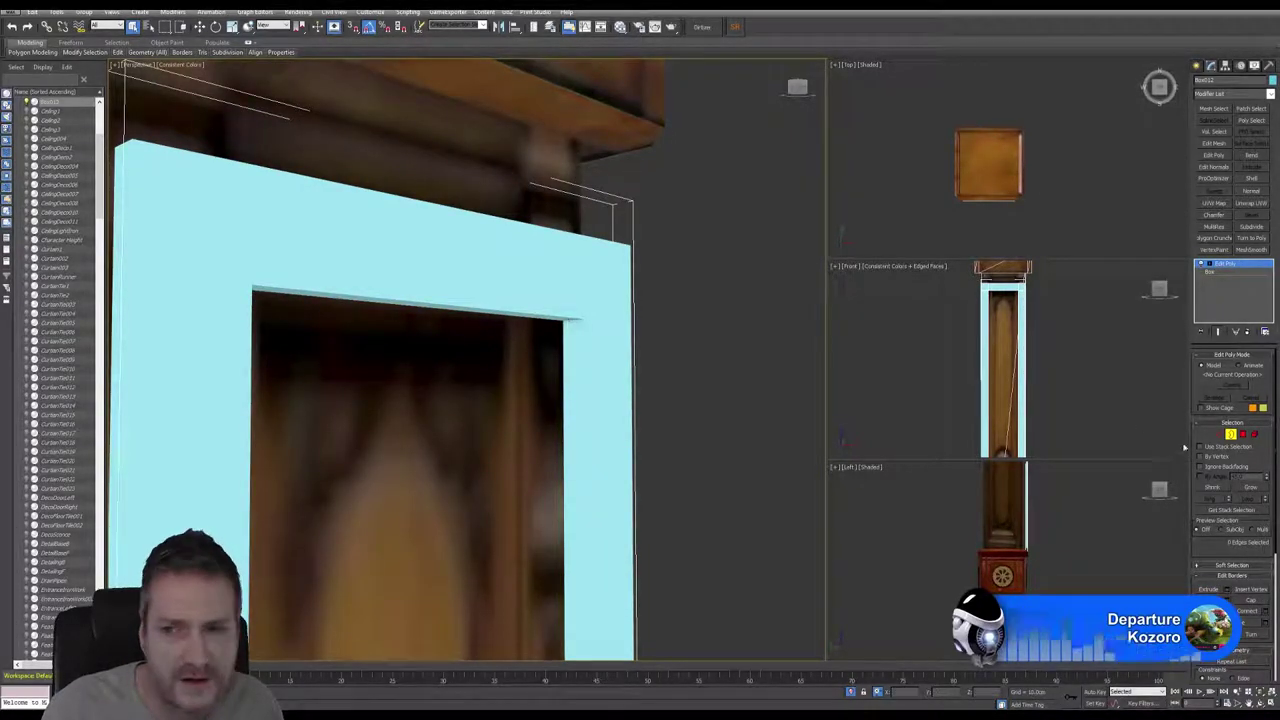
click(13, 28)
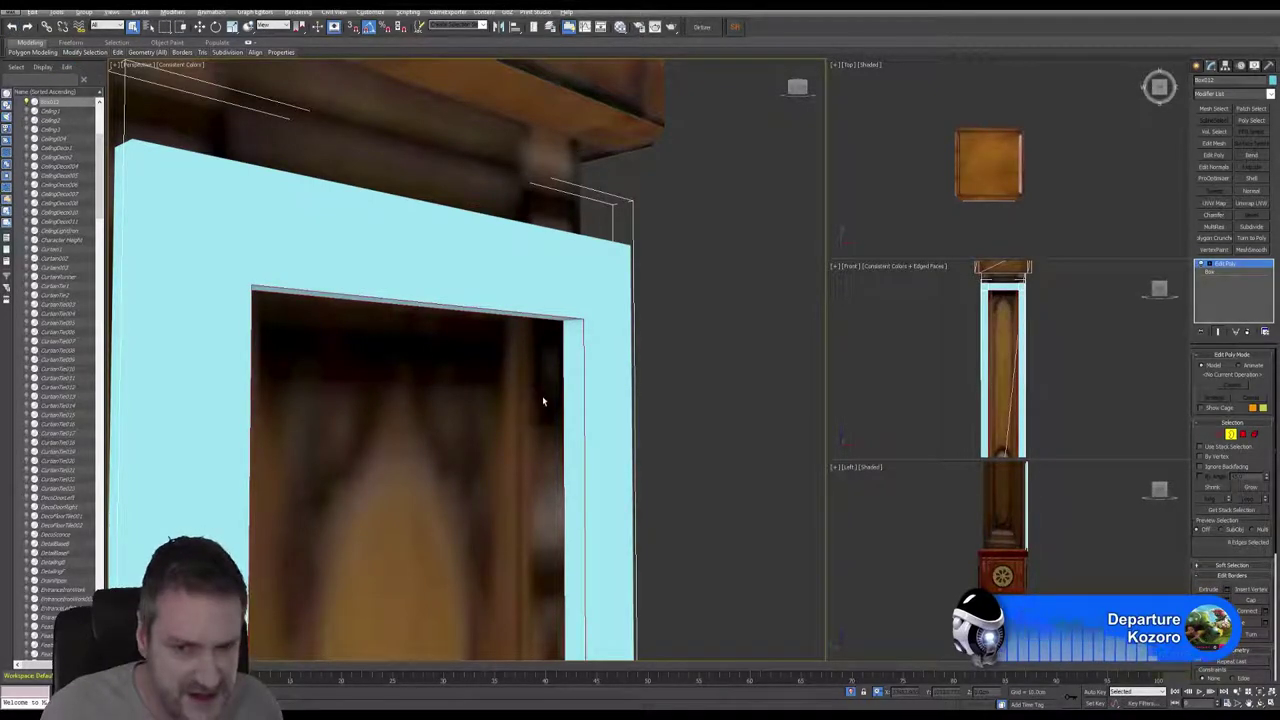
drag(536, 373, 573, 414)
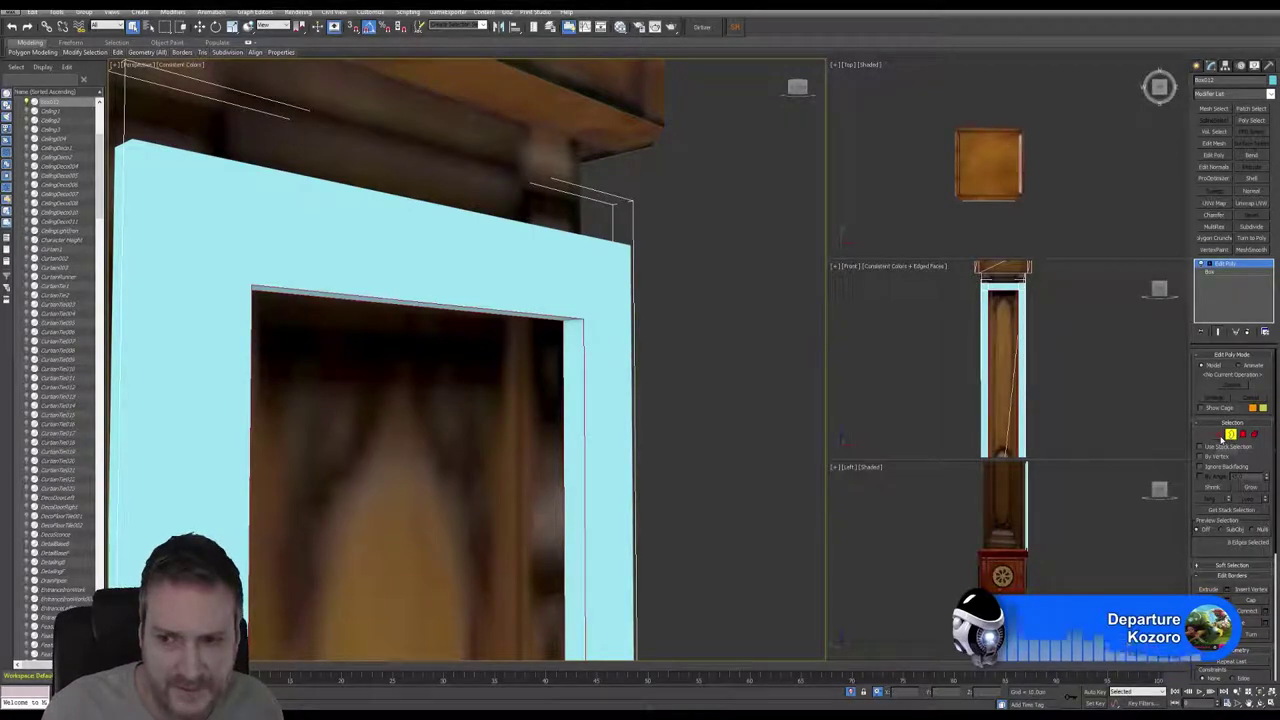
click(1218, 434)
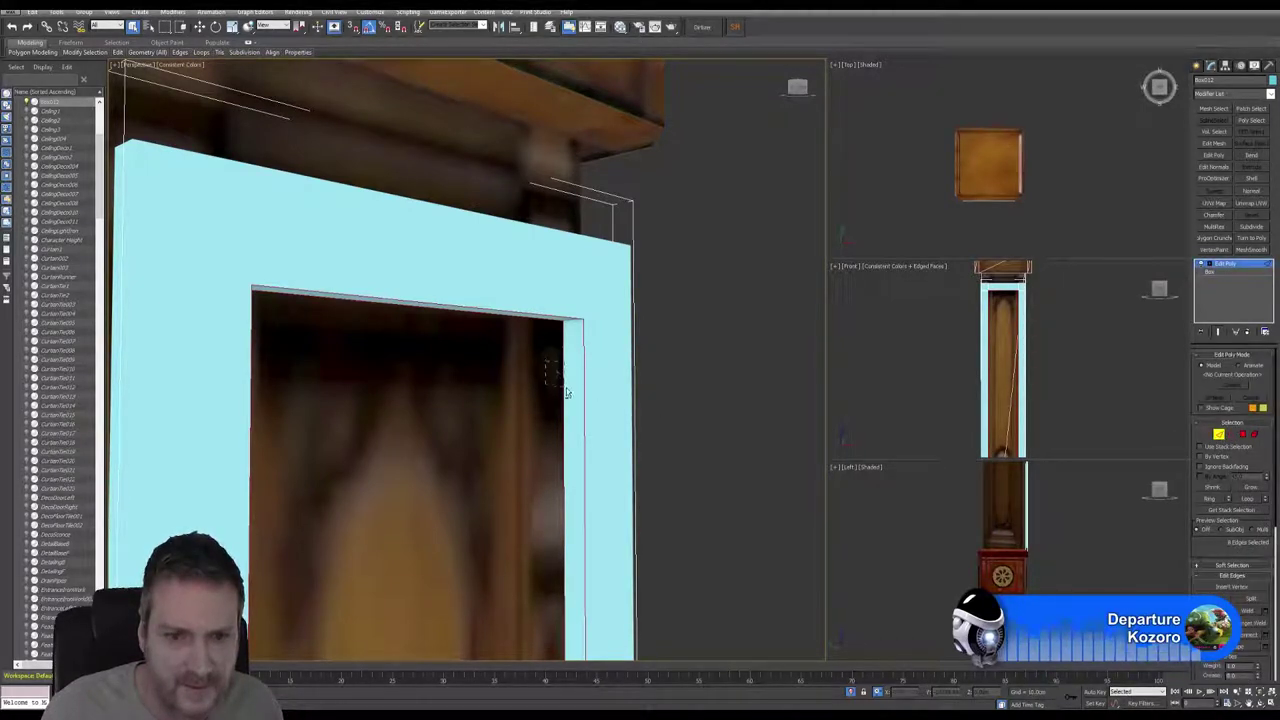
drag(567, 392, 535, 324)
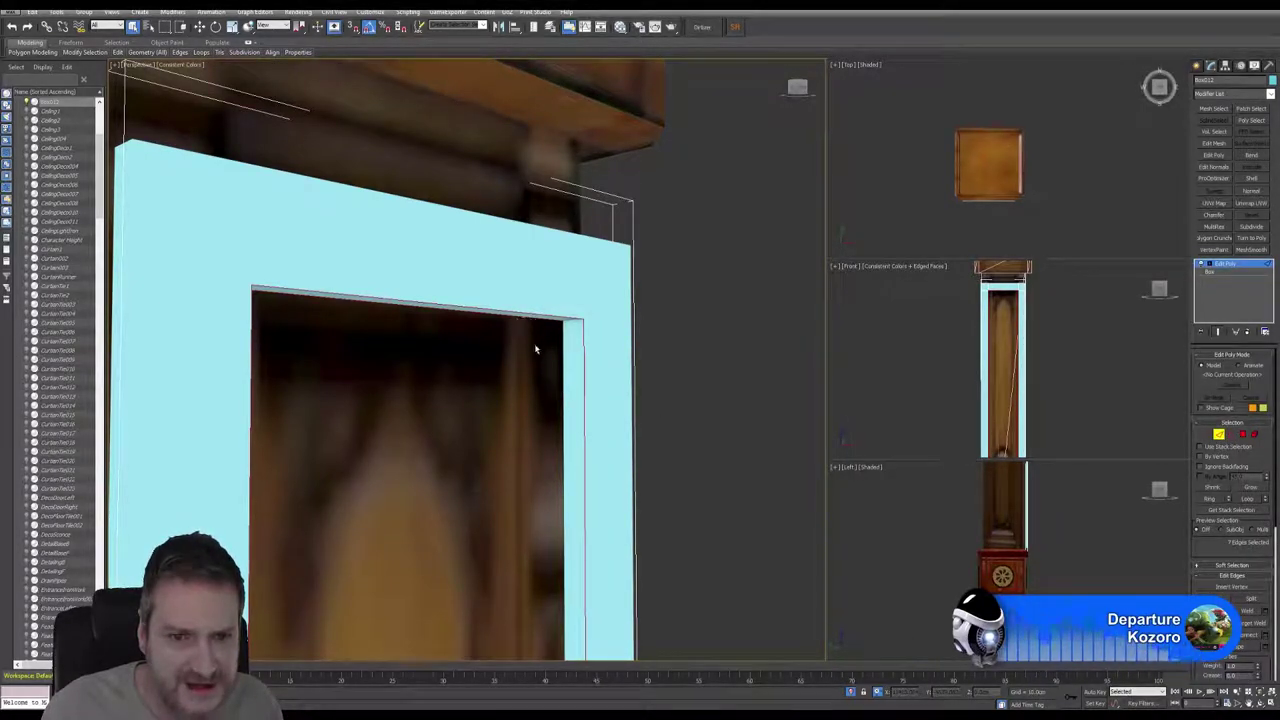
Step: Deselect the remaining rear edges of the opening, keeping only its four front inner edges selected
scroll(540, 334, up, 5)
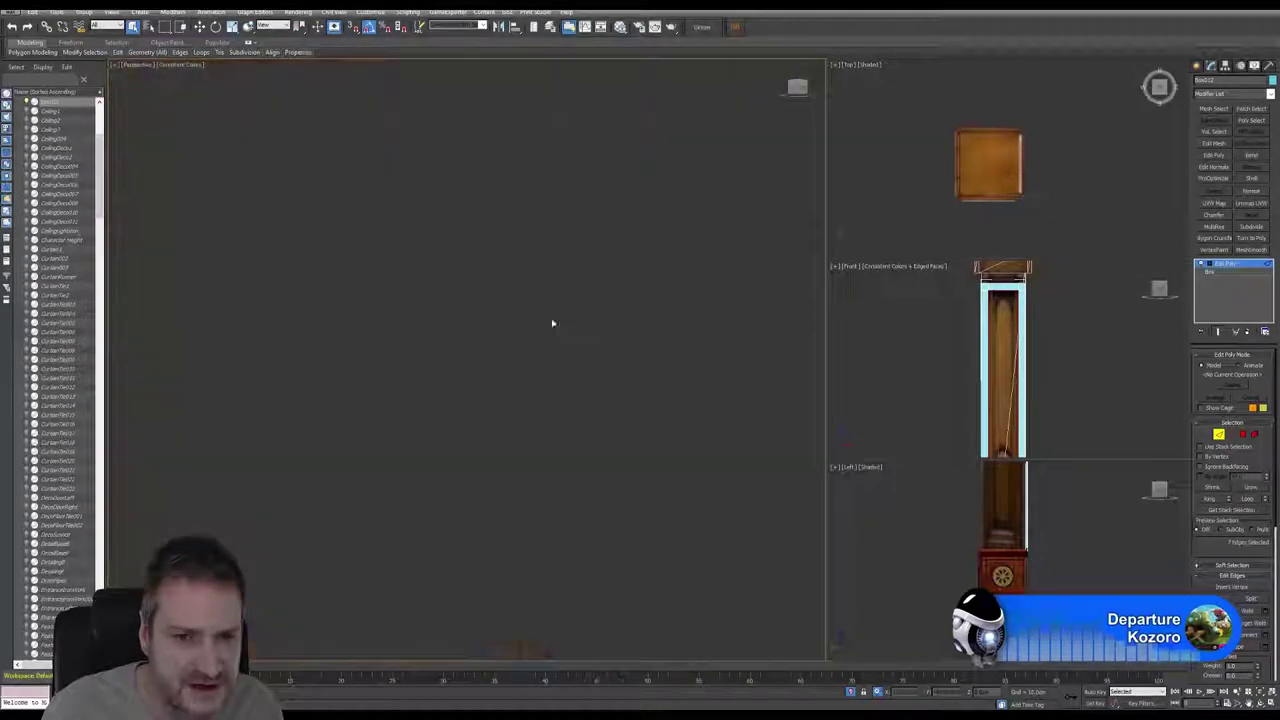
scroll(554, 323, down, 2)
scroll(573, 375, down, 5)
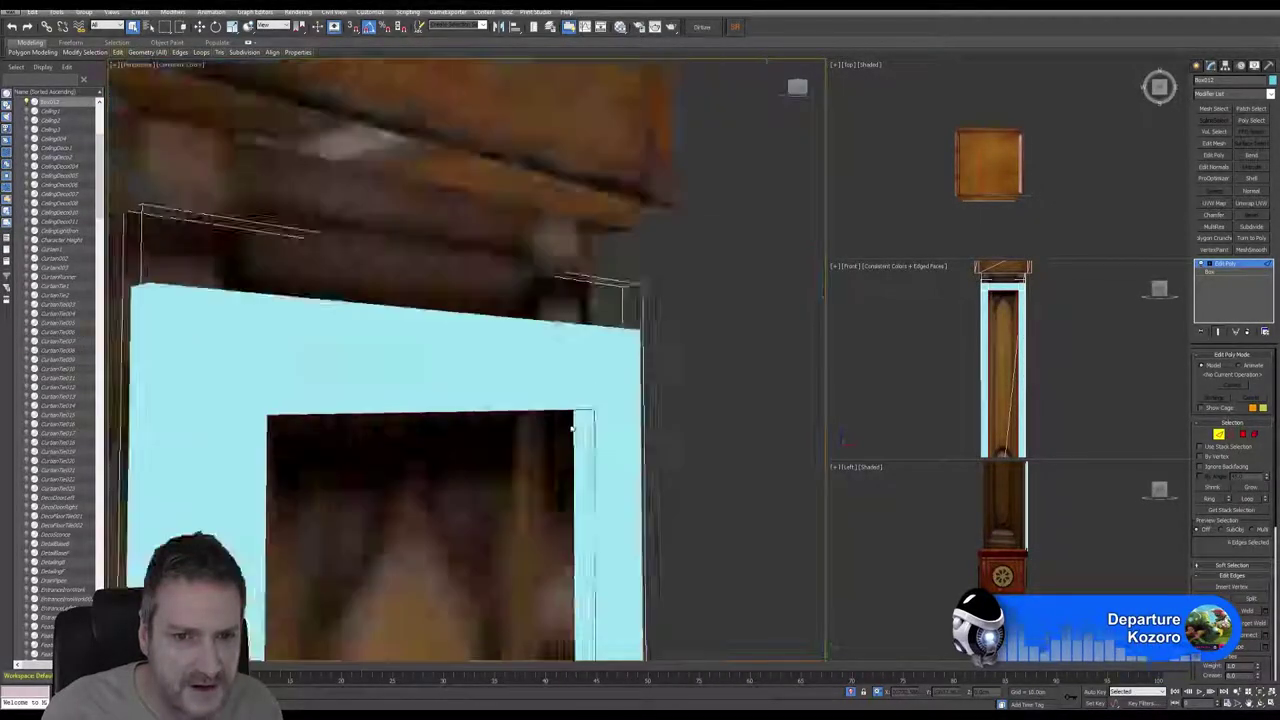
scroll(575, 348, up, 4)
middle_drag(566, 367, 563, 106)
mouse_move(580, 430)
middle_down()
mouse_move(586, 303)
mouse_move(600, 360)
middle_up()
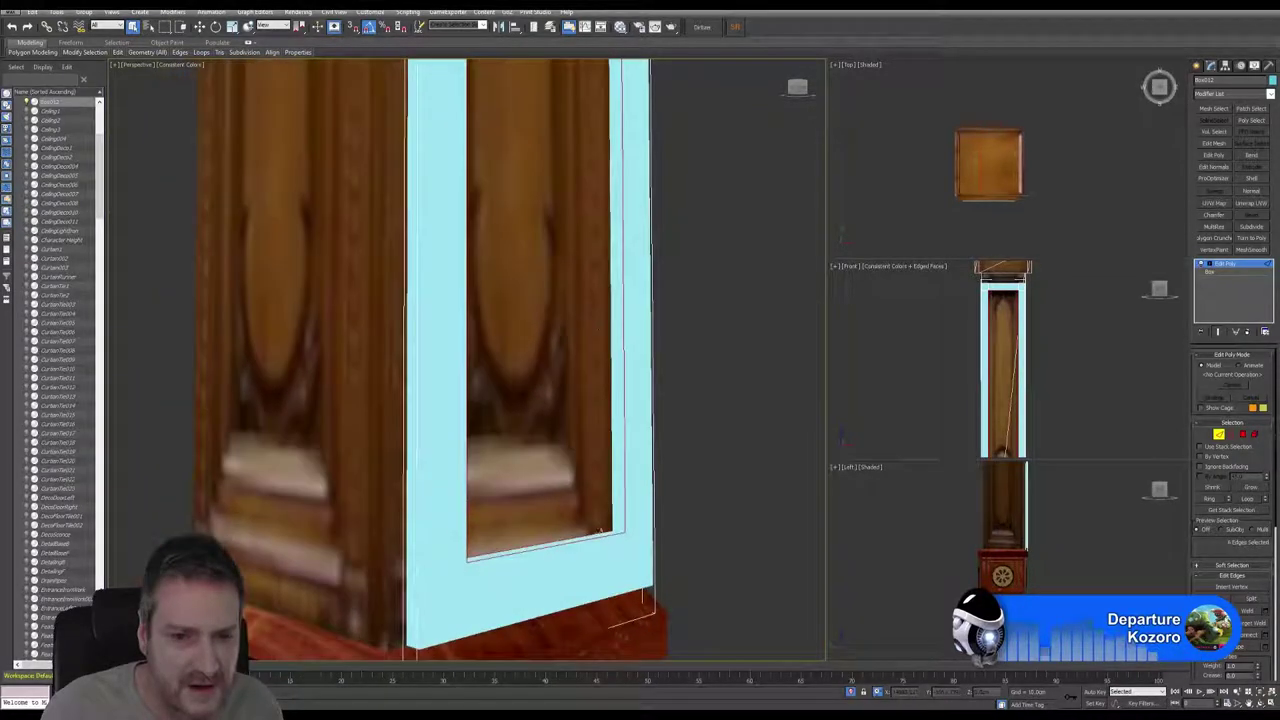
scroll(596, 533, up, 2)
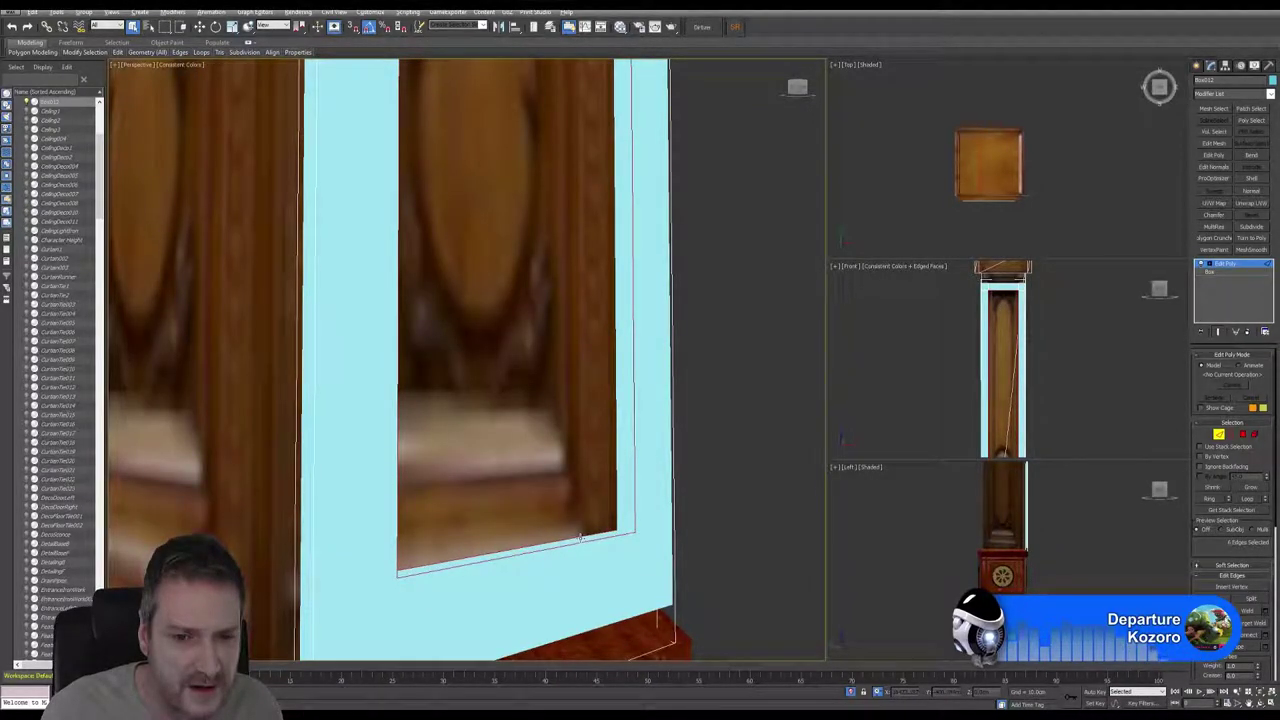
ctrl+click(580, 540)
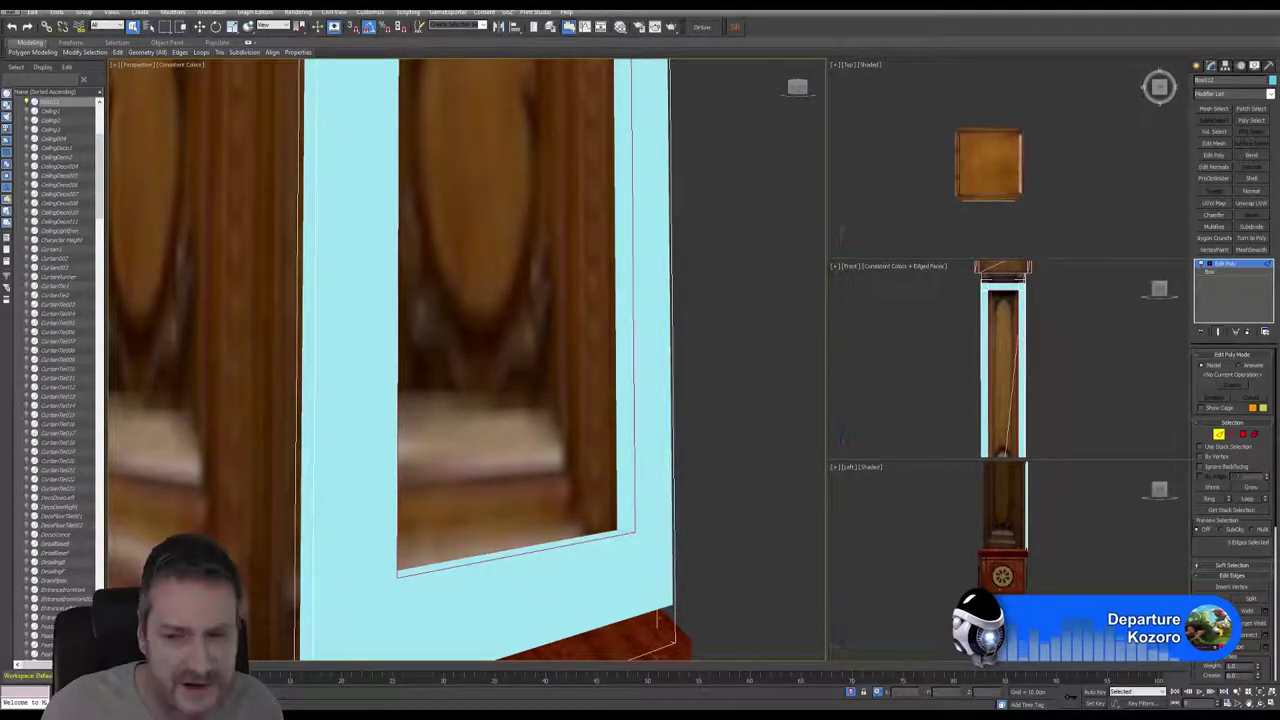
alt+middle_drag(470, 400, 390, 397)
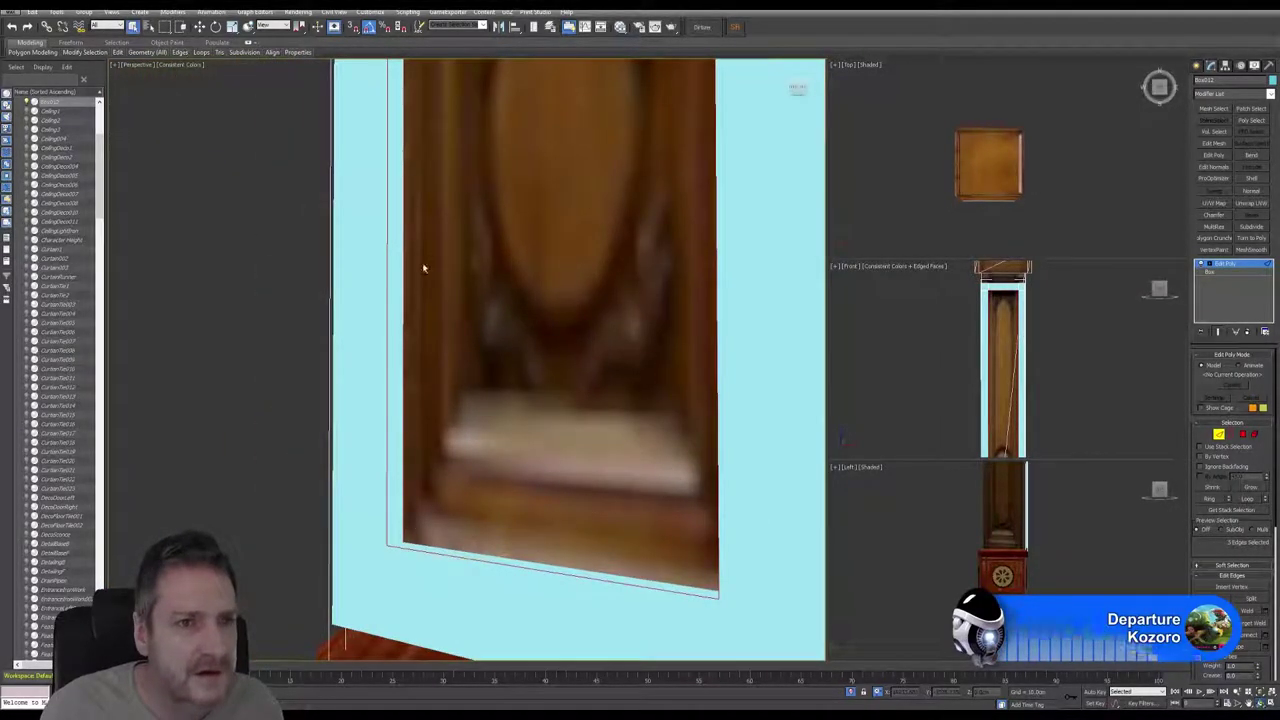
scroll(463, 303, down, 5)
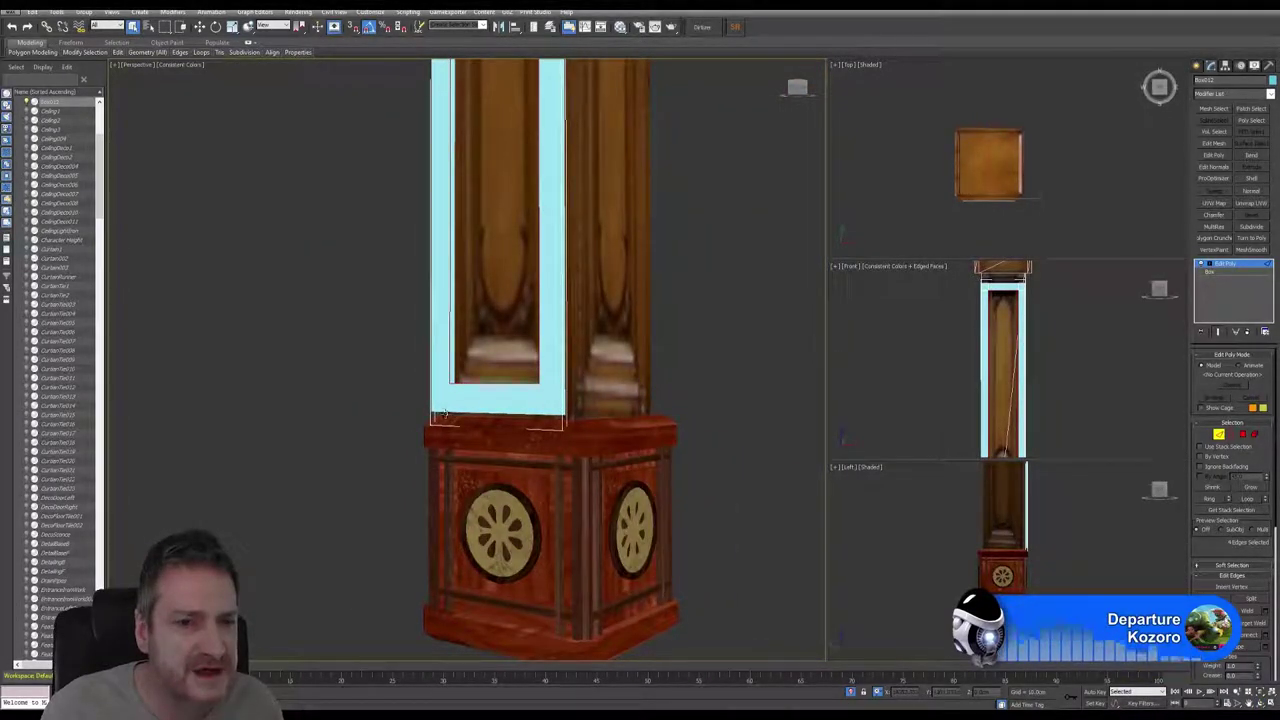
middle_drag(516, 144, 528, 517)
middle_drag(517, 229, 511, 393)
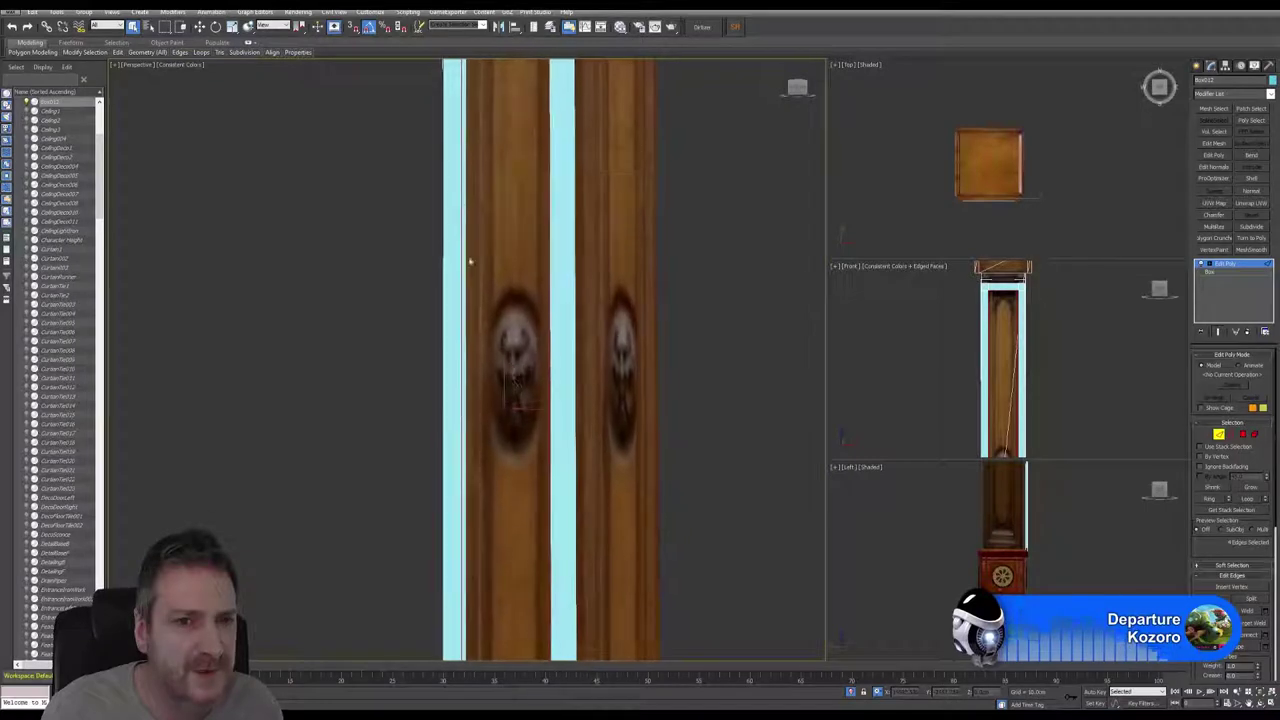
middle_drag(482, 117, 491, 488)
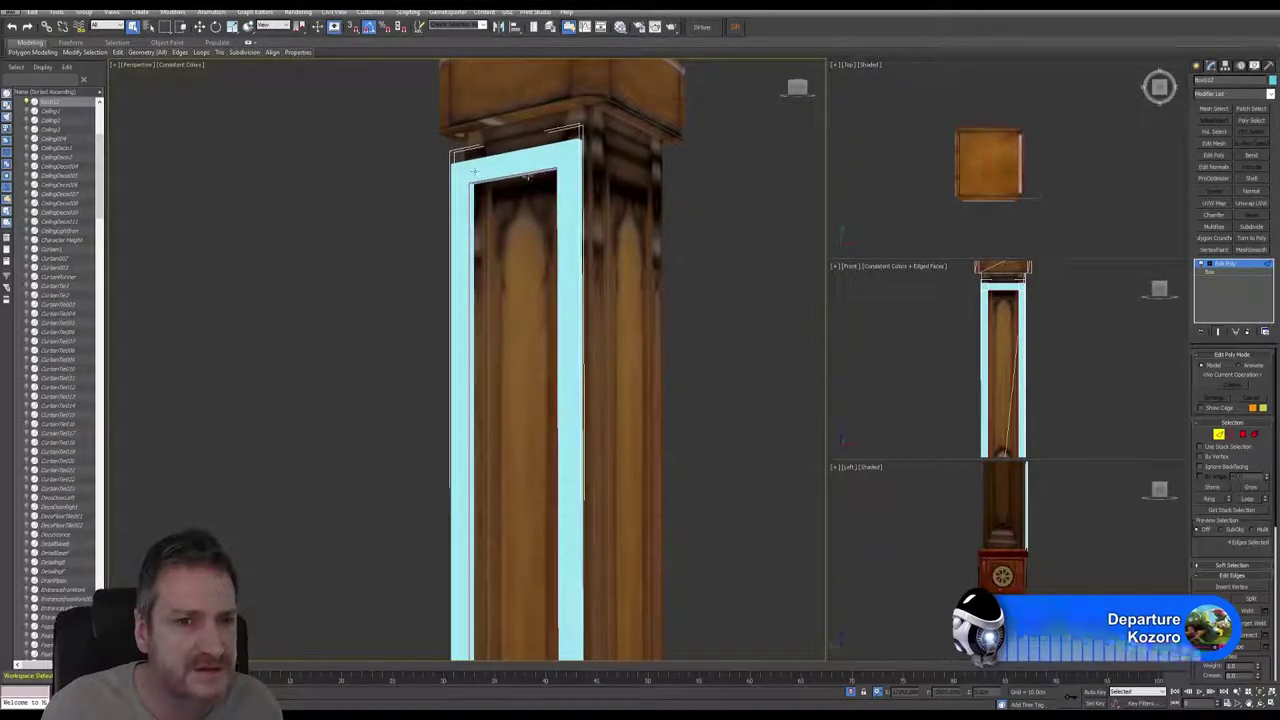
Step: Add a Chamfer modifier to the selected front inner edges of the frame's opening
scroll(482, 180, up, 3)
scroll(470, 190, up, 3)
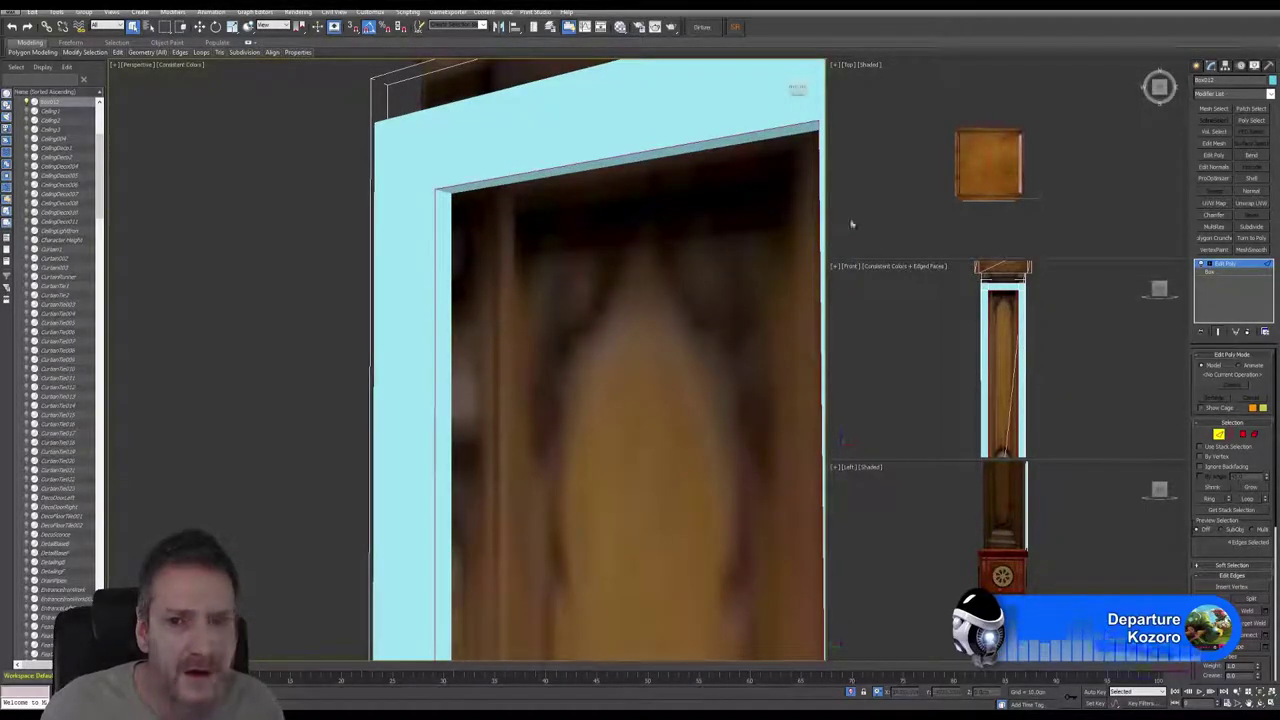
click(1270, 93)
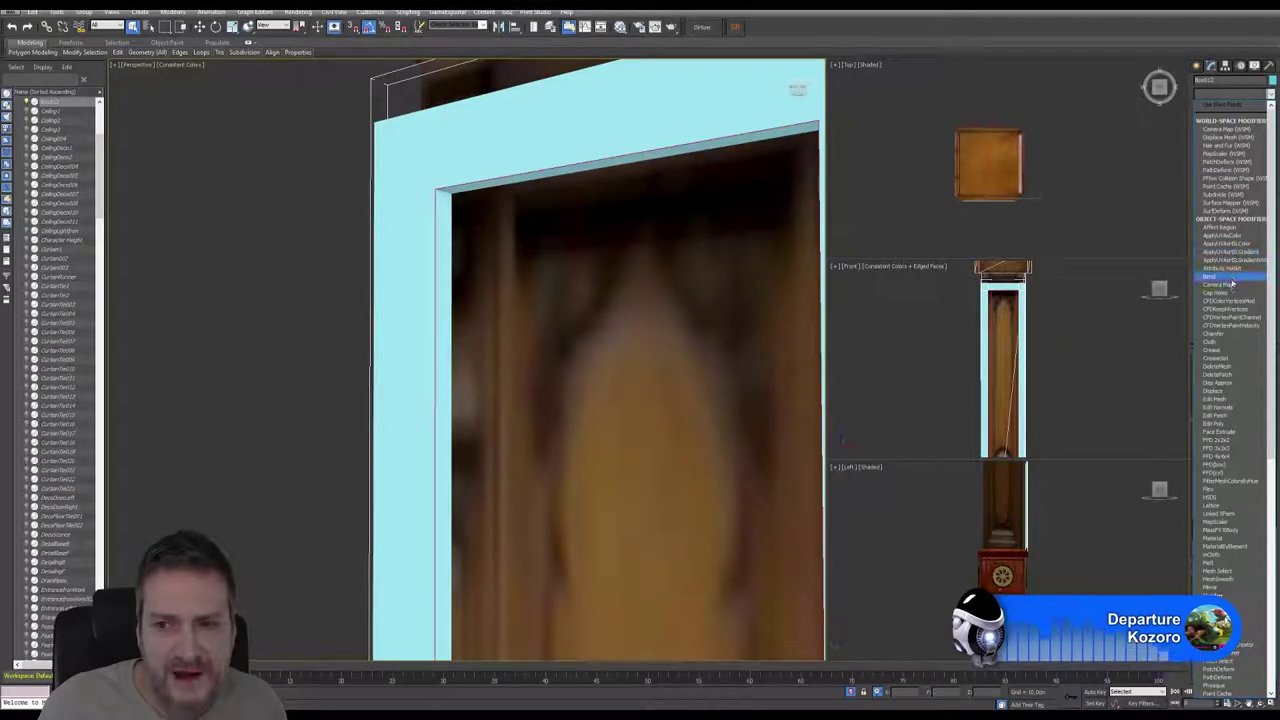
click(1222, 336)
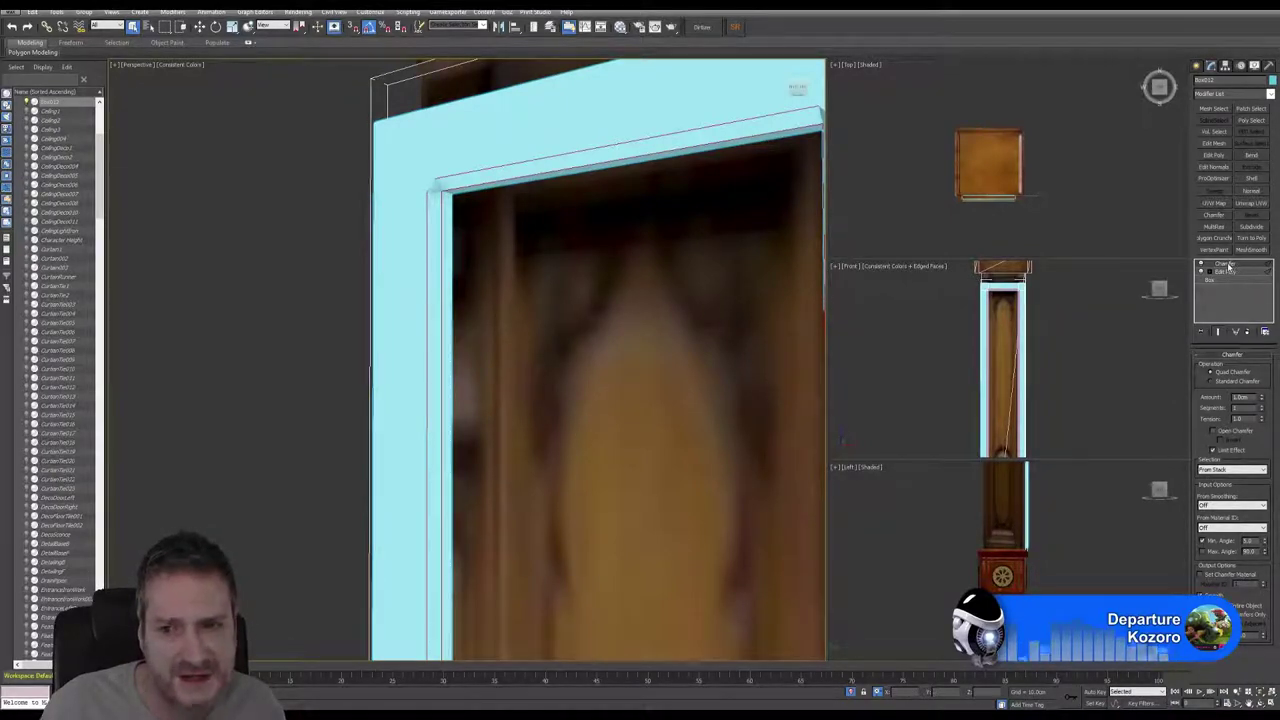
Step: Try a Chamfer amount of about 0.58 cm with a slightly reduced tension on the opening's front inner edges
drag(1262, 398, 1266, 419)
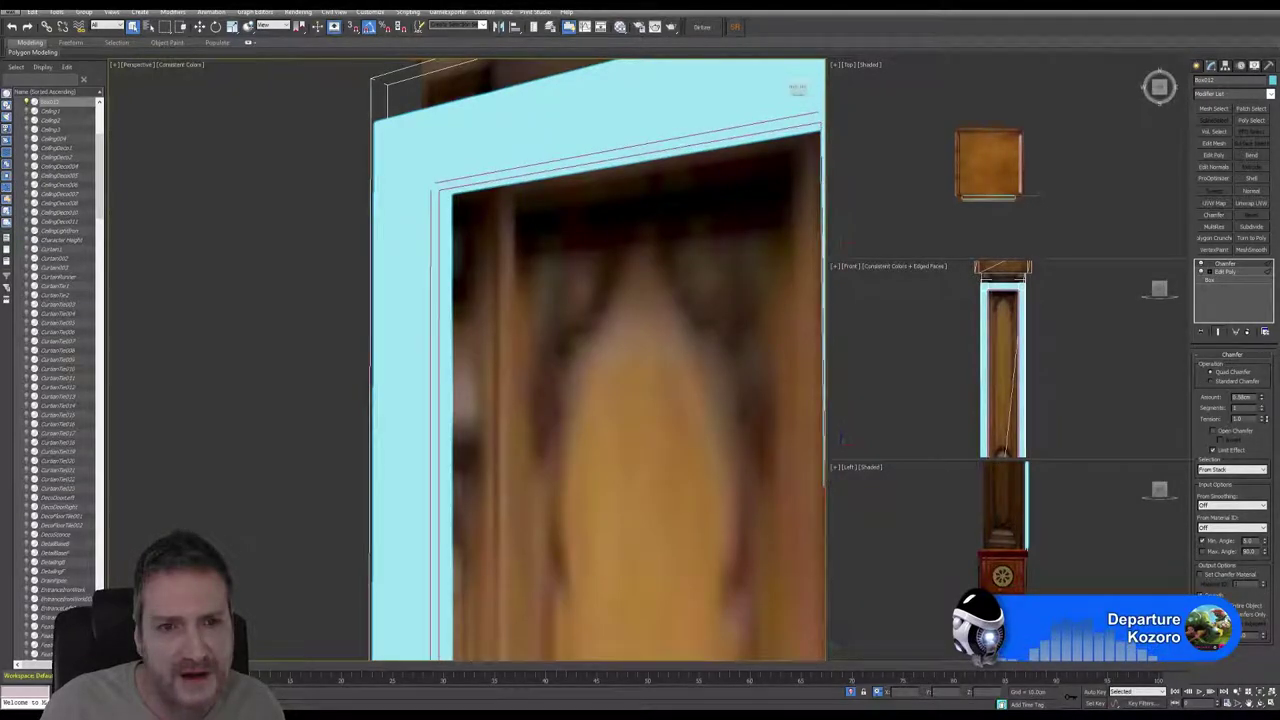
click(1263, 422)
drag(1262, 423, 1261, 429)
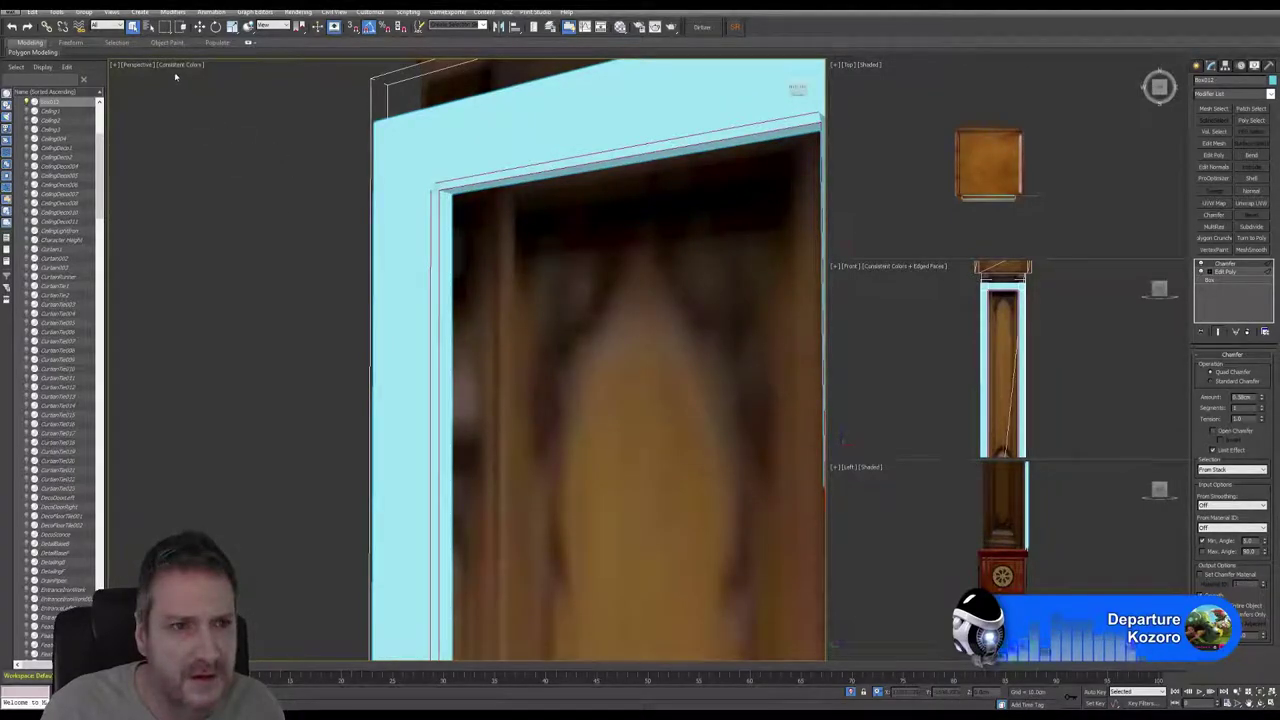
middle_drag(344, 155, 282, 153)
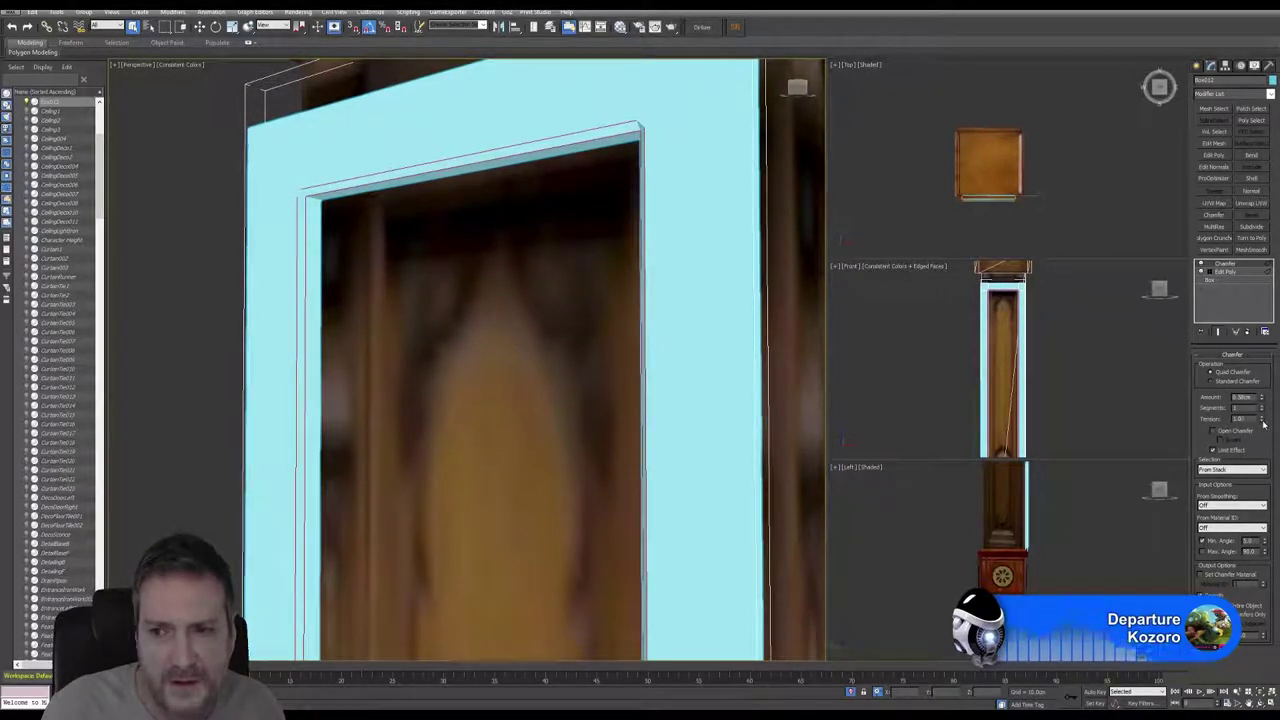
click(1263, 422)
click(1263, 410)
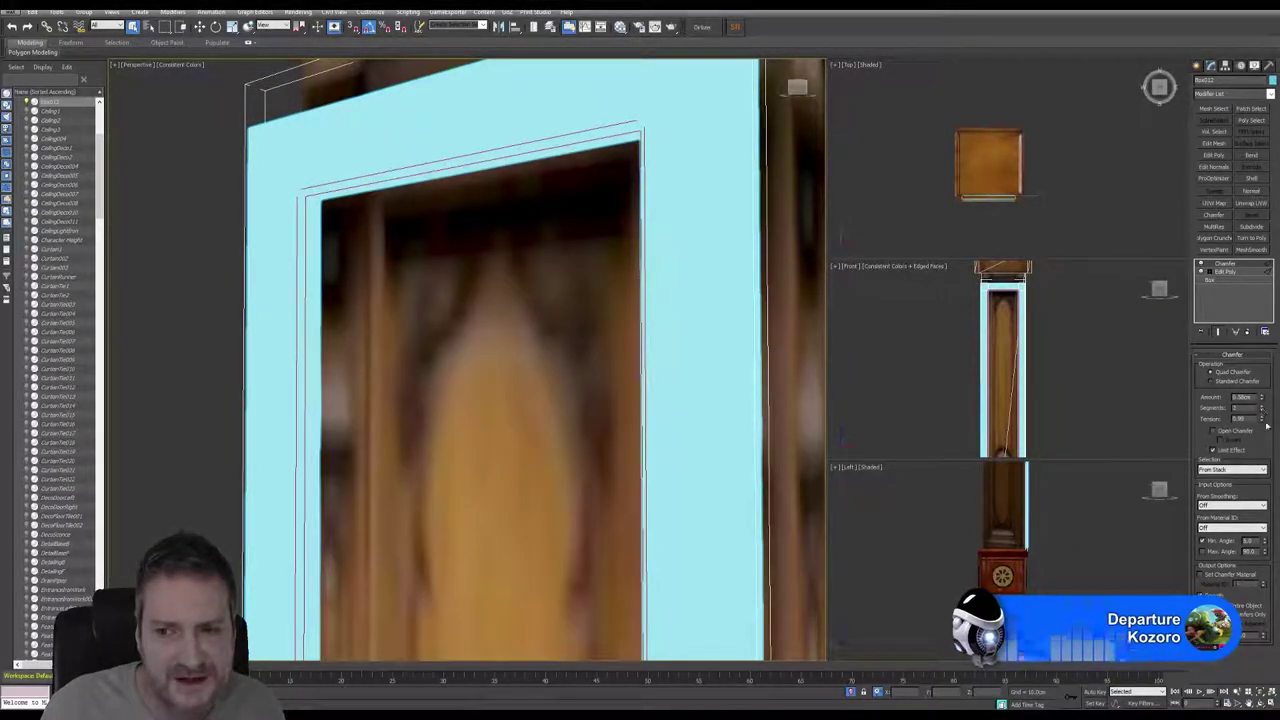
mouse_move(1262, 420)
mouse_down()
mouse_move(1257, 438)
mouse_move(1258, 424)
mouse_up()
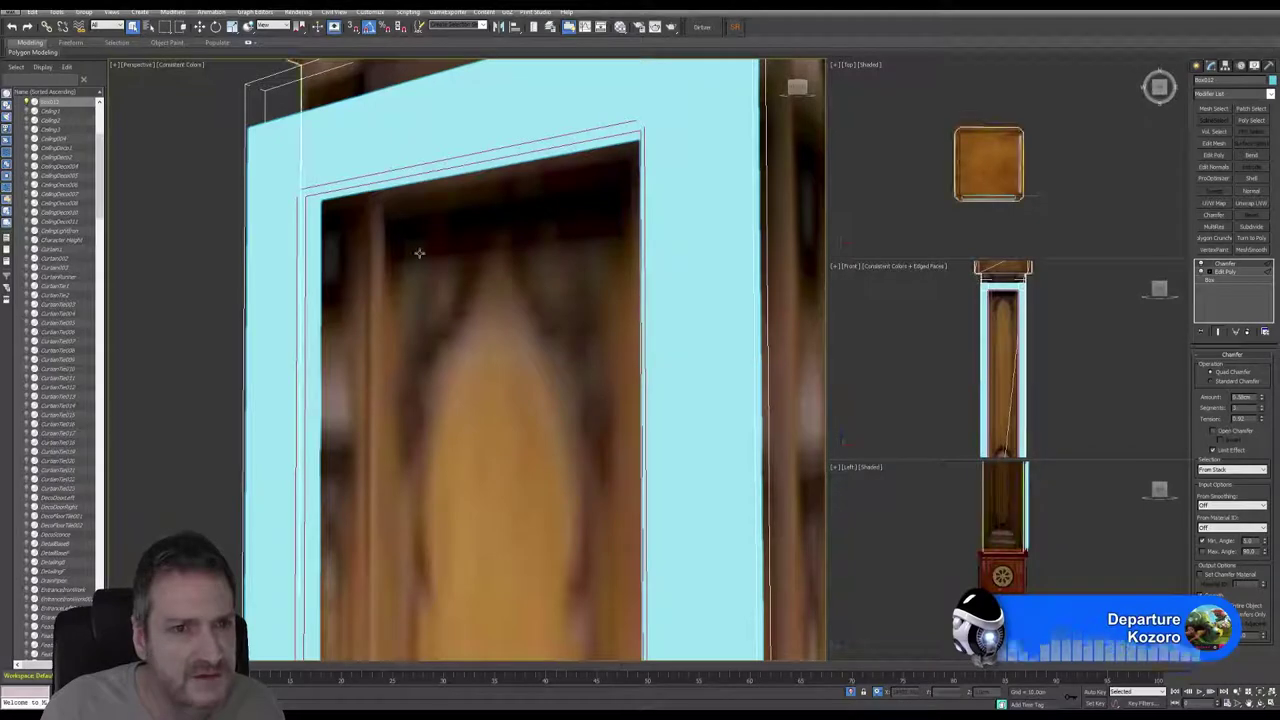
Step: Set the Chamfer amount to 0.3 cm and its tension to 0.75 on the opening's front inner edges
middle_drag(420, 251, 437, 260)
alt+middle_drag(440, 325, 538, 311)
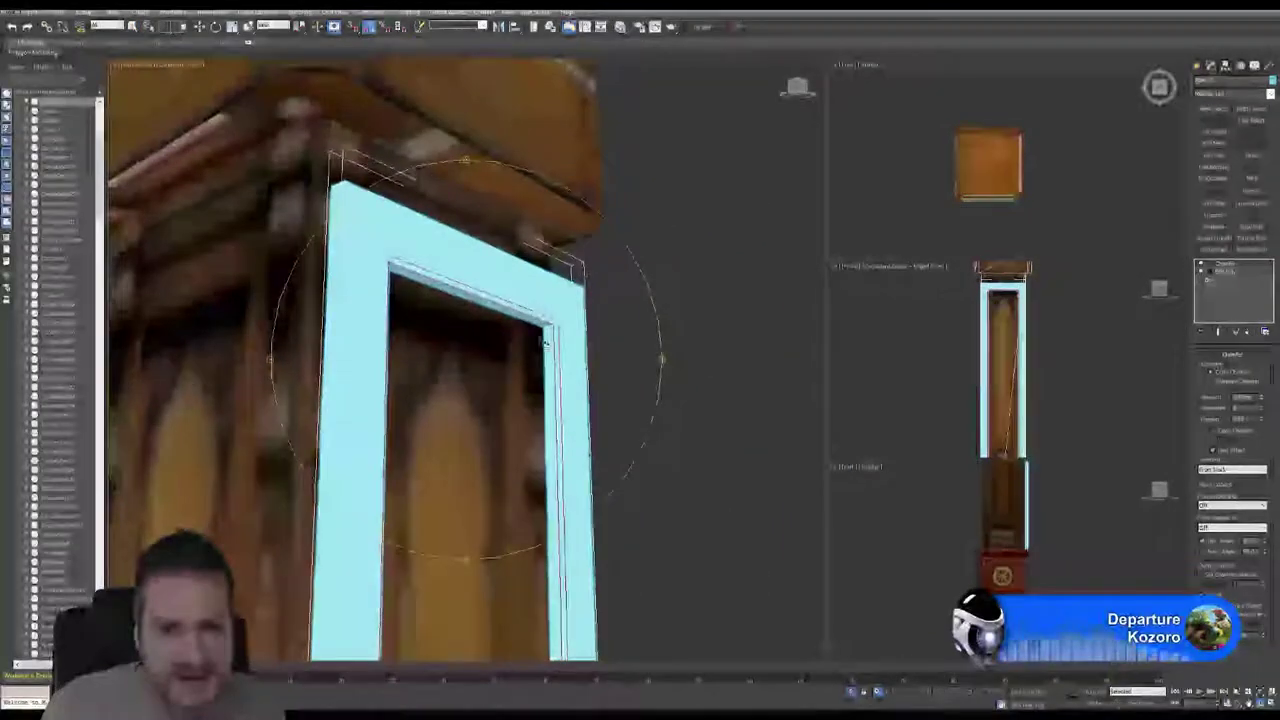
scroll(540, 311, up, 6)
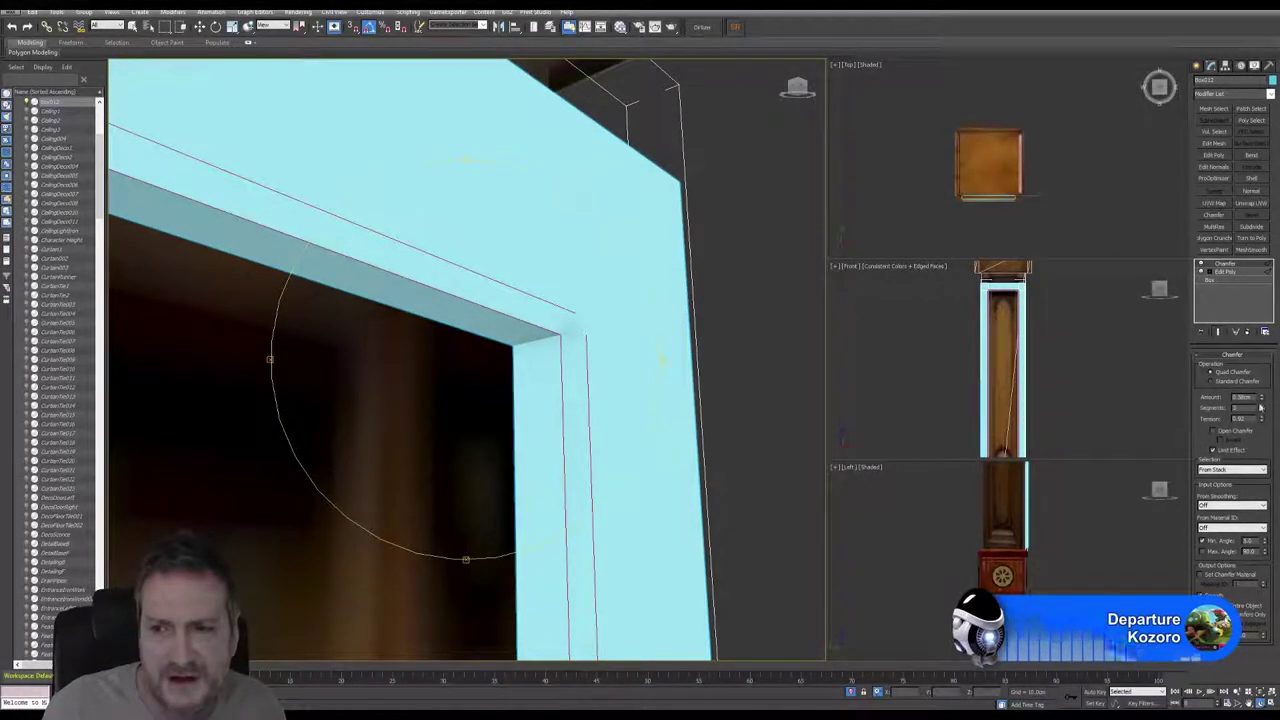
drag(1262, 399, 1257, 413)
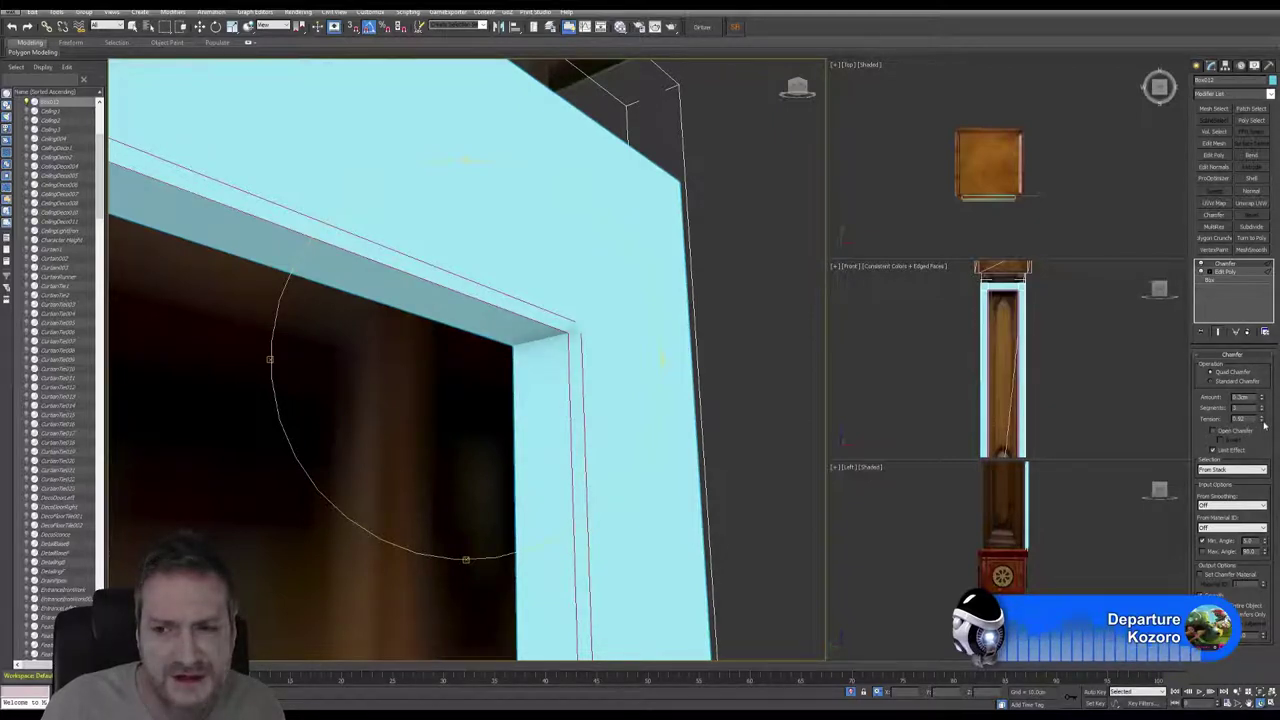
drag(1262, 424, 1258, 466)
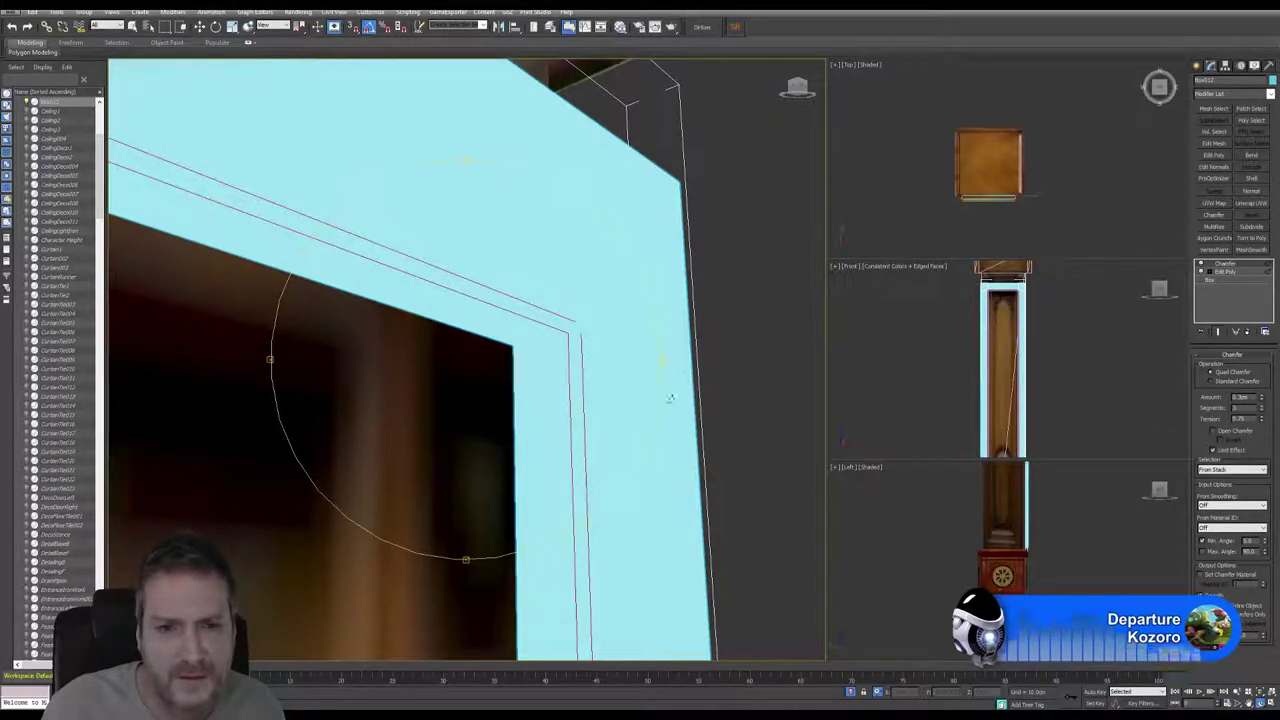
Step: Check the chamfered opening from several angles and collapse the frame's modifier stack into an Editable Poly
drag(535, 385, 523, 391)
scroll(523, 391, down, 2)
scroll(569, 429, down, 3)
middle_drag(566, 420, 574, 388)
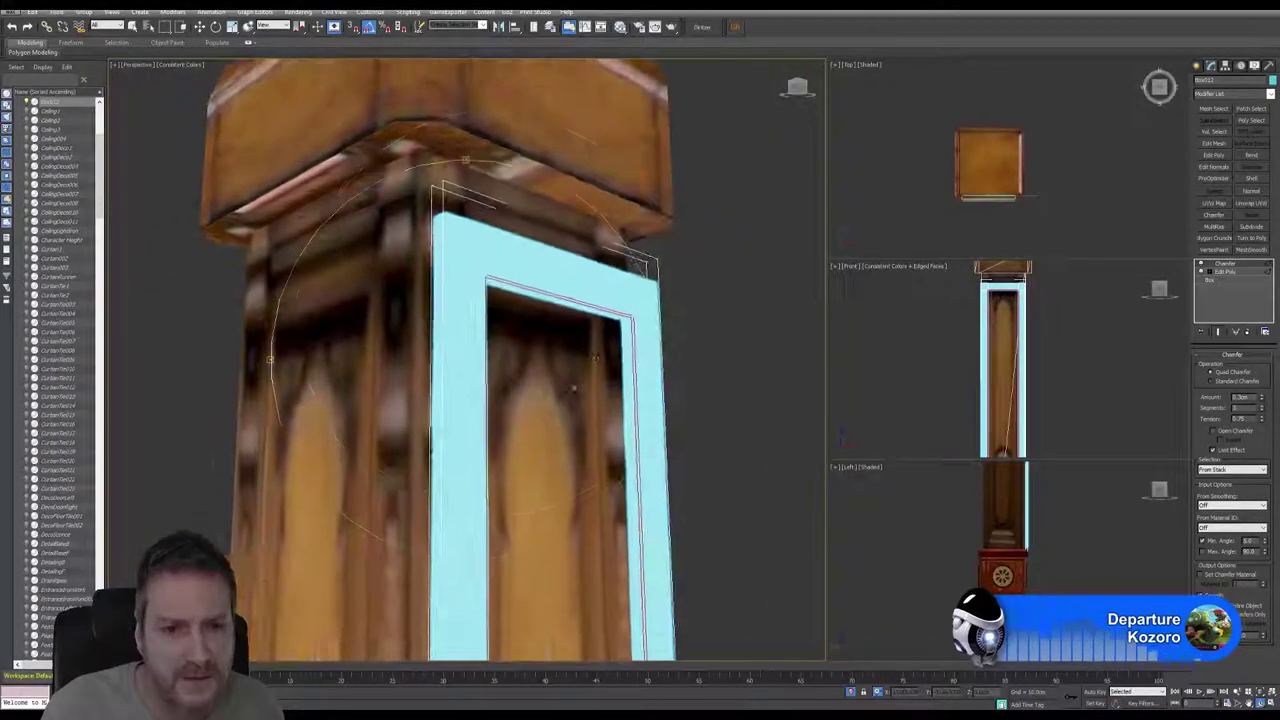
drag(574, 388, 463, 388)
middle_drag(508, 388, 549, 381)
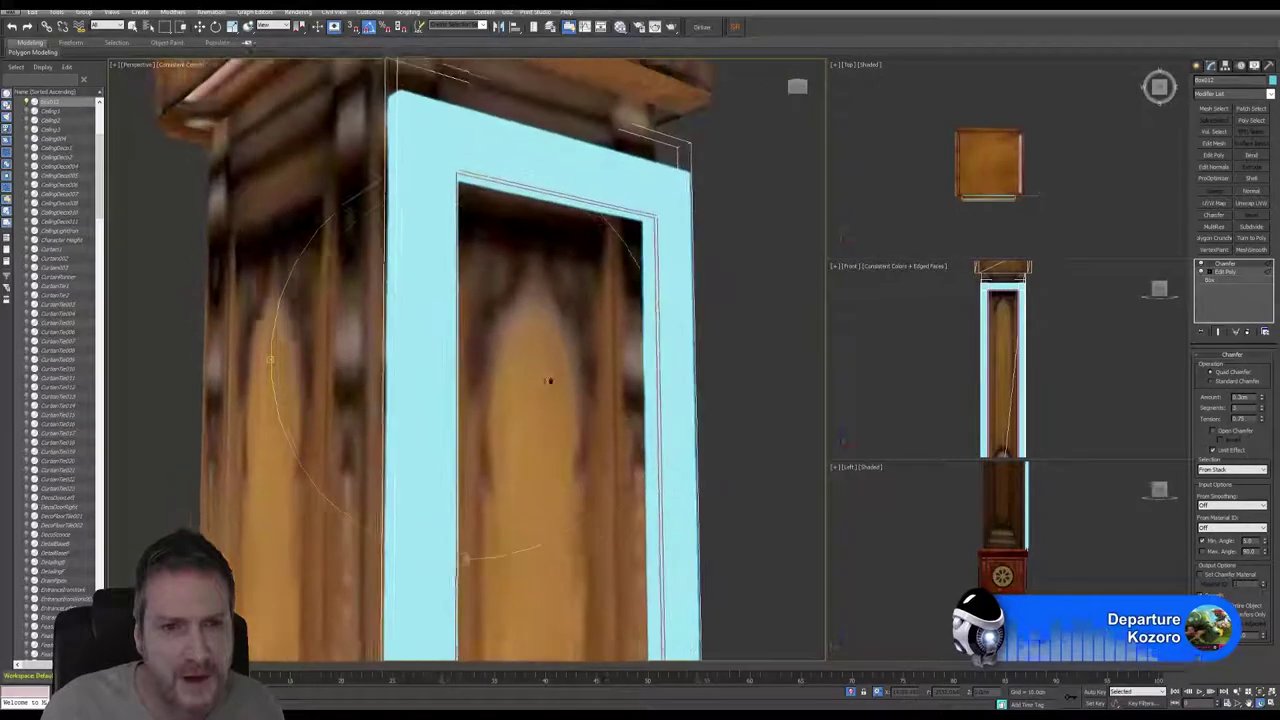
drag(549, 381, 551, 390)
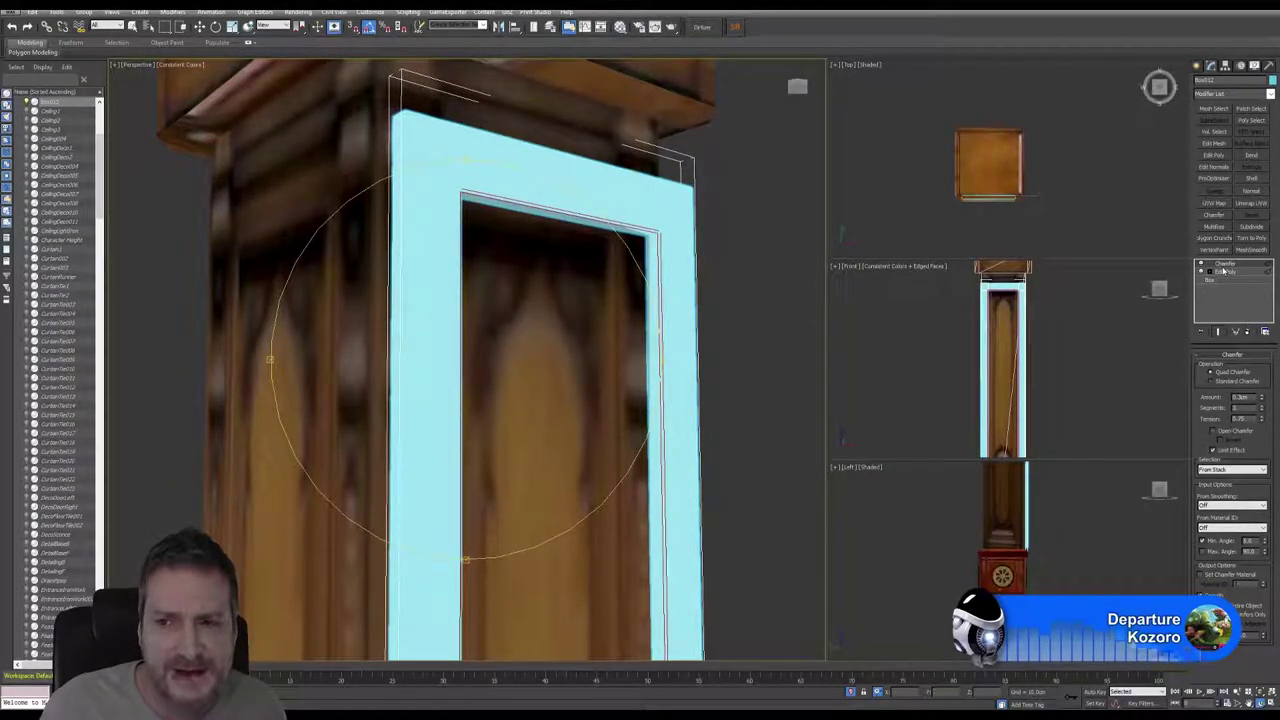
right_click(1221, 268)
click(1175, 369)
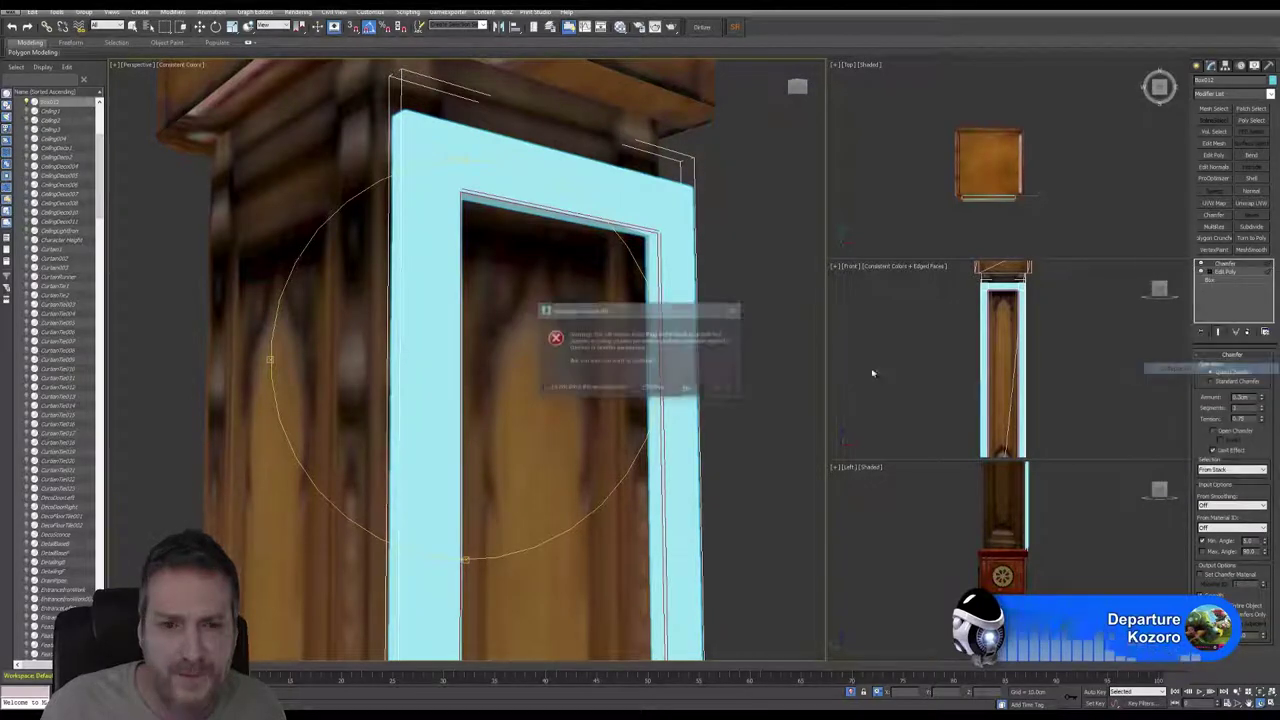
click(688, 387)
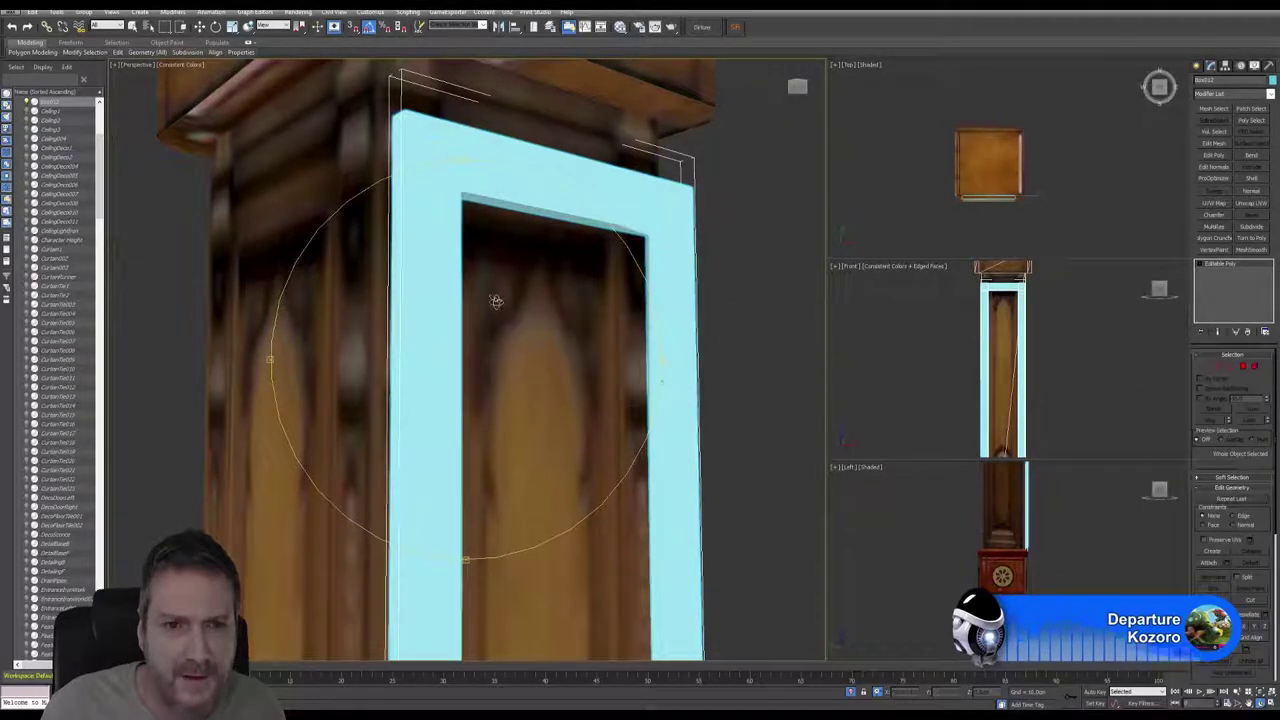
Step: Switch to edge selection and select the frame's front outer edges at the upper left, along the top and on the right side
drag(496, 300, 546, 281)
scroll(576, 278, up, 5)
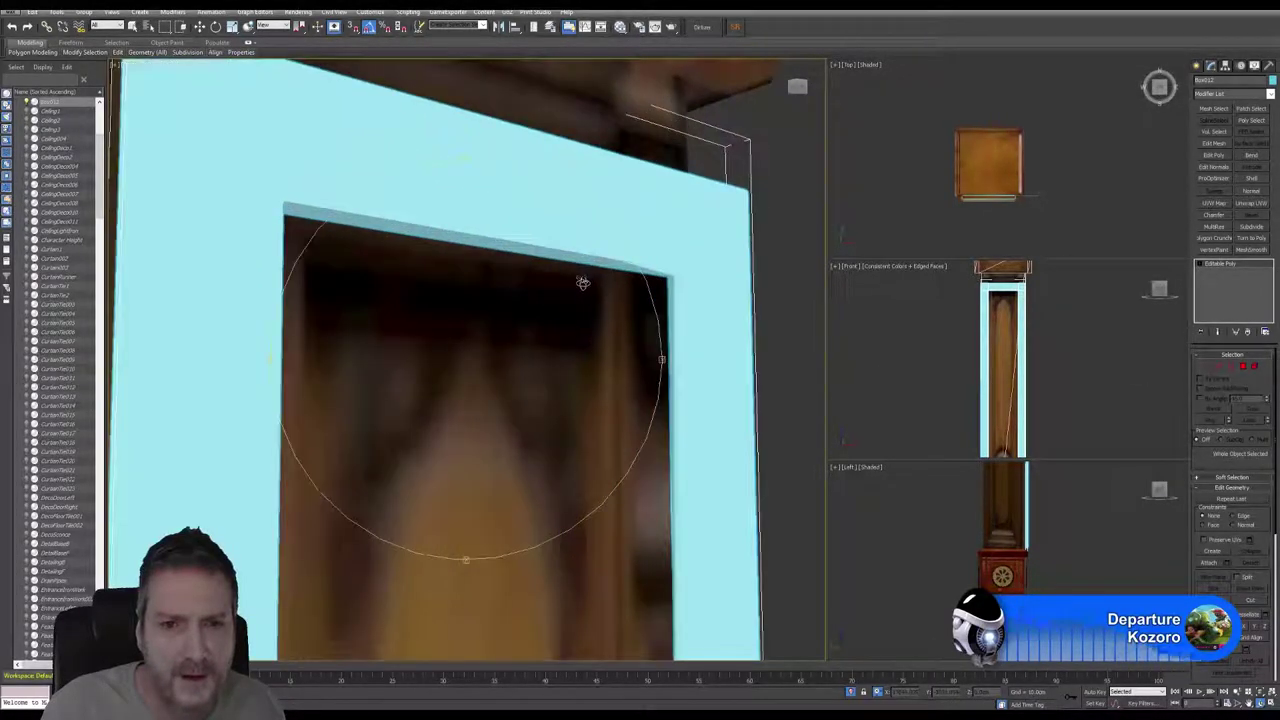
alt+middle_drag(349, 282, 449, 306)
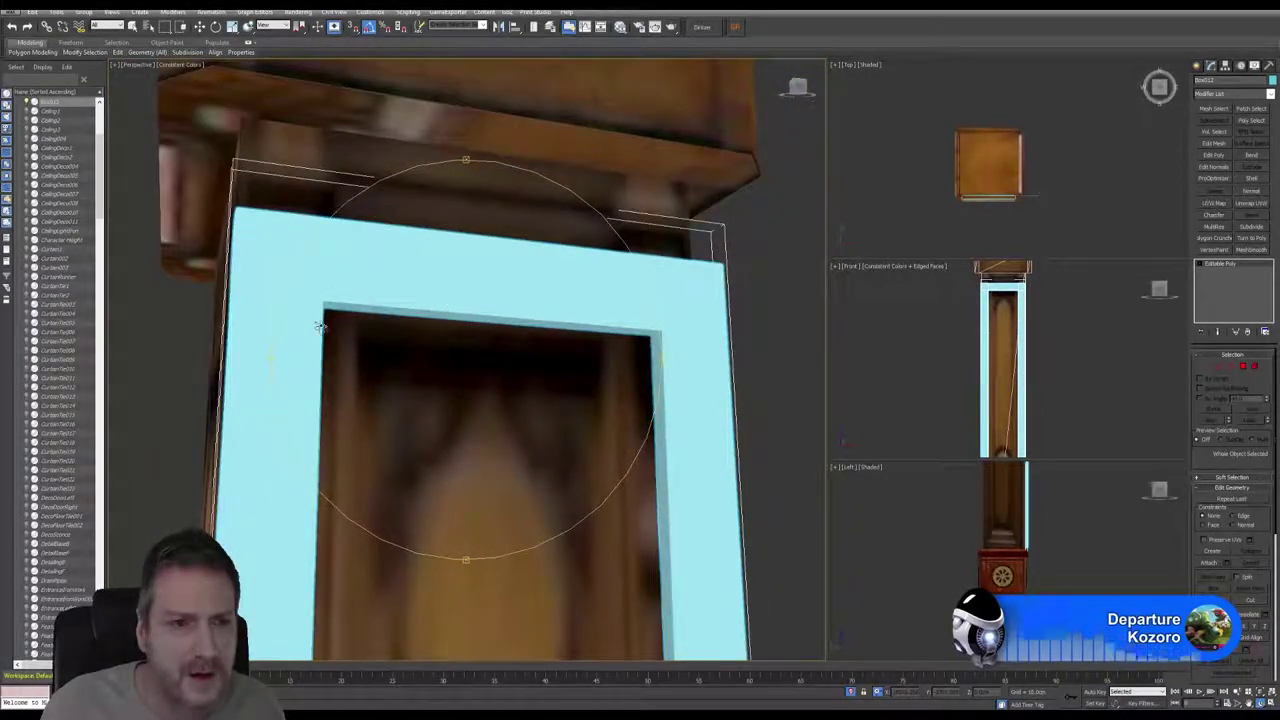
alt+middle_drag(322, 328, 402, 331)
drag(402, 331, 441, 326)
scroll(434, 346, down, 3)
click(1218, 367)
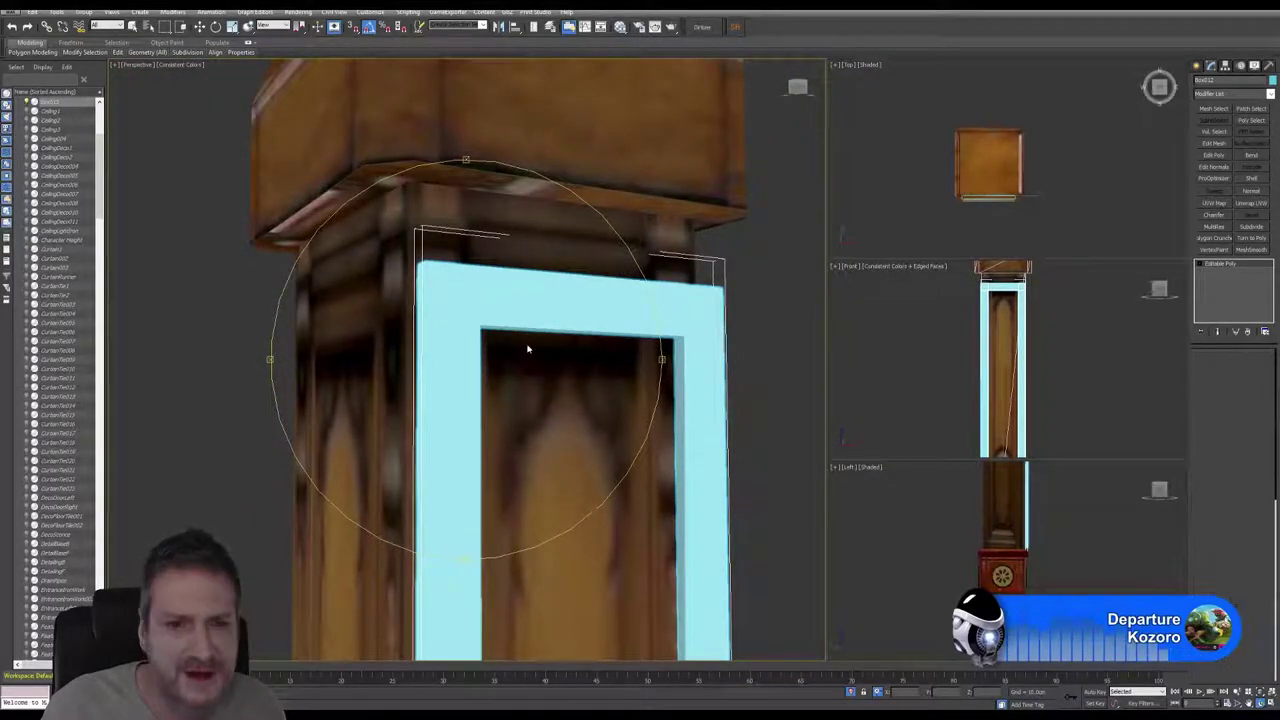
click(427, 299)
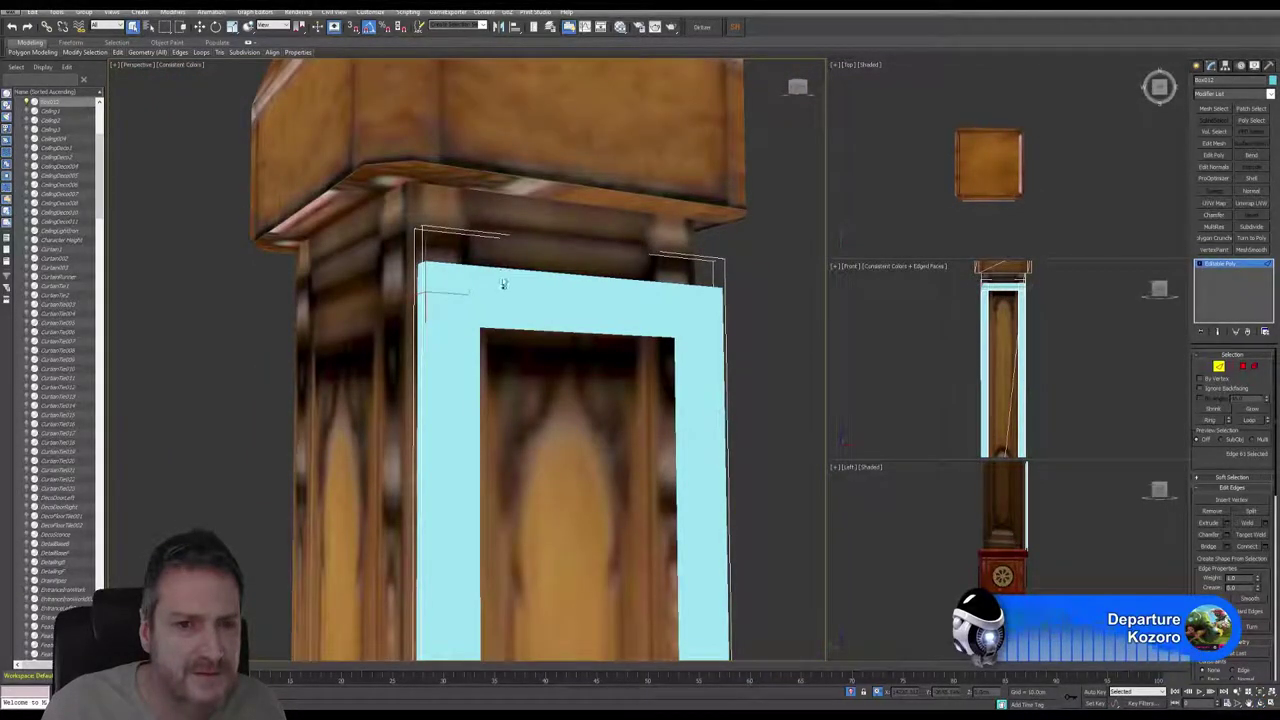
ctrl+click(726, 377)
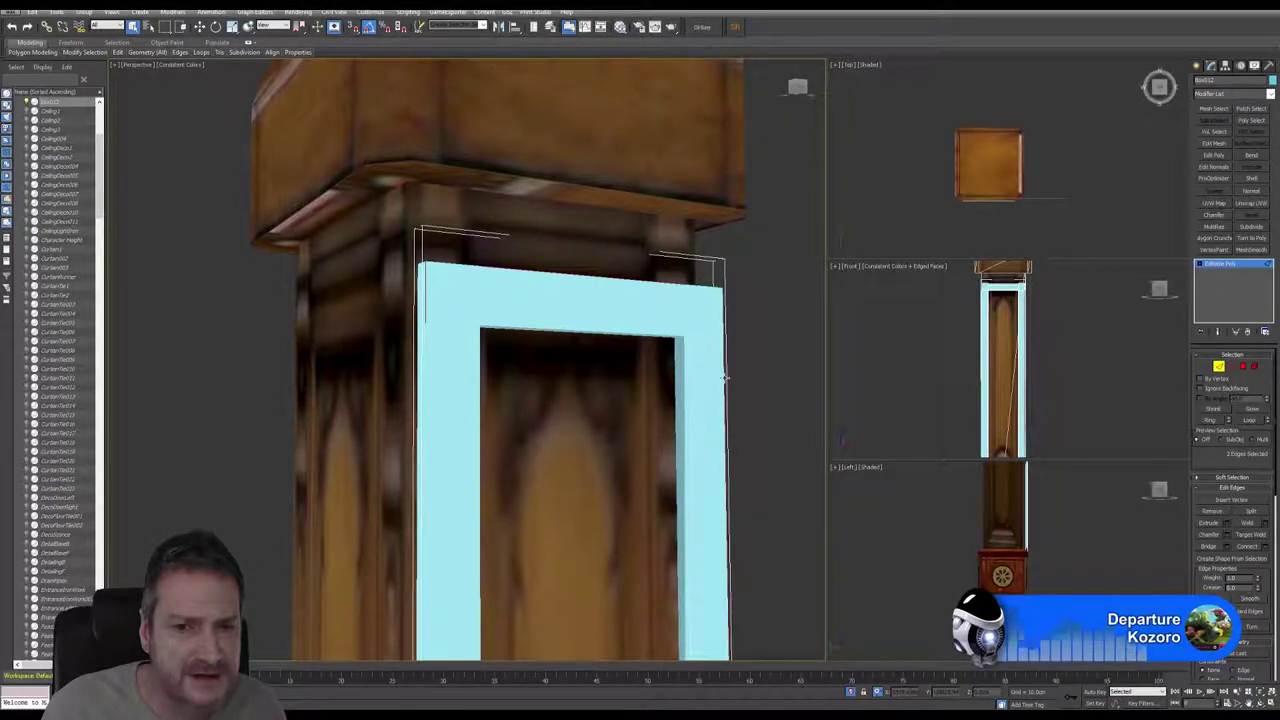
Step: Add the frame's bottom front outer edge to the edge selection
middle_drag(726, 377, 688, 117)
scroll(691, 357, down, 3)
middle_drag(691, 357, 623, 249)
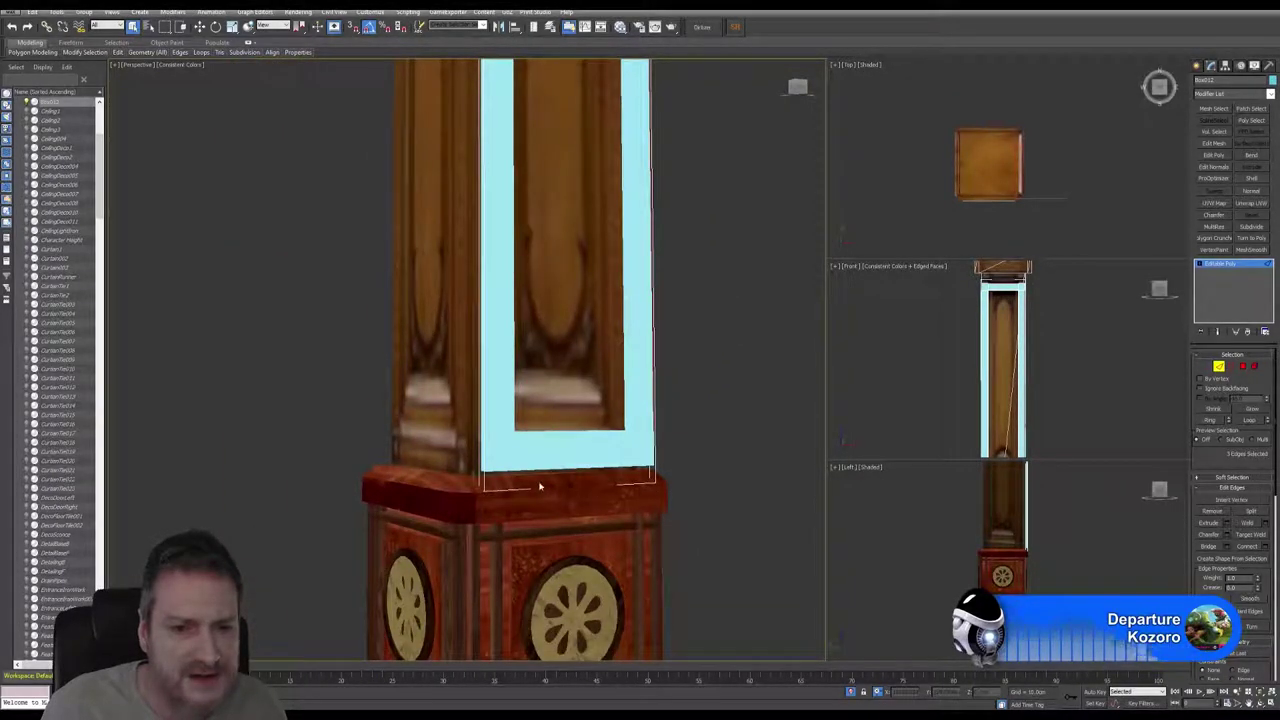
scroll(532, 484, up, 3)
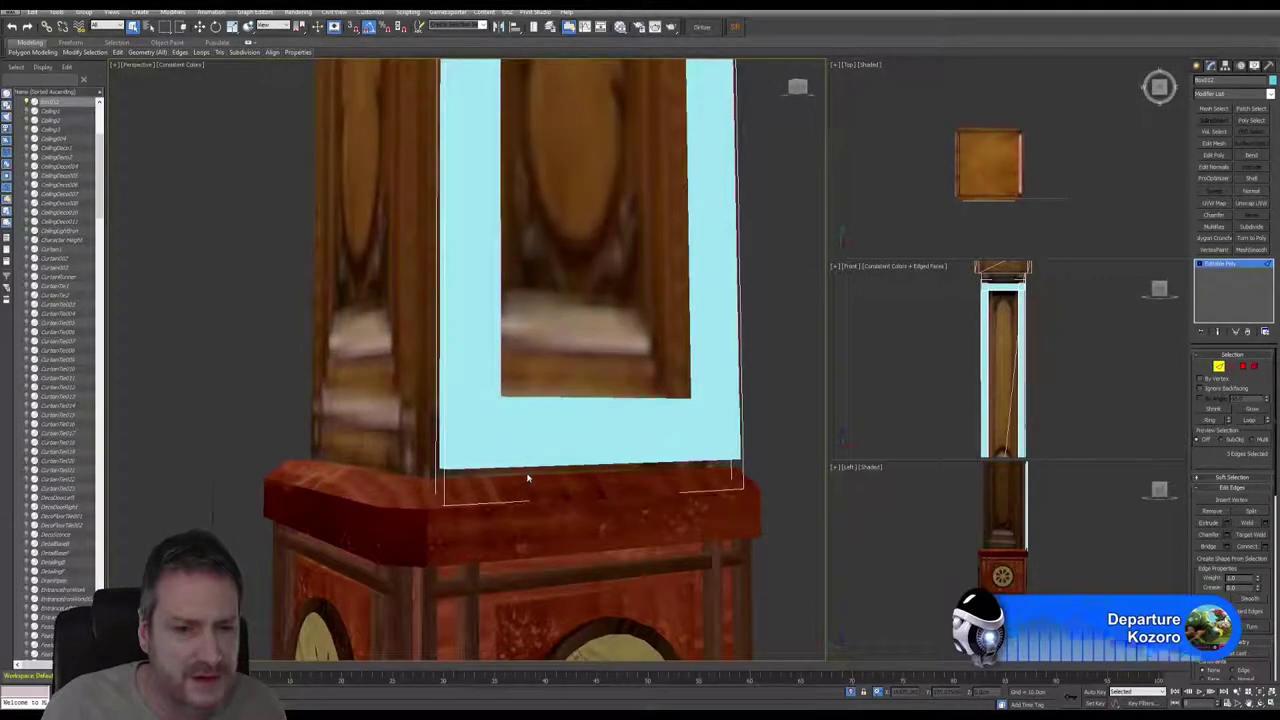
scroll(528, 478, up, 2)
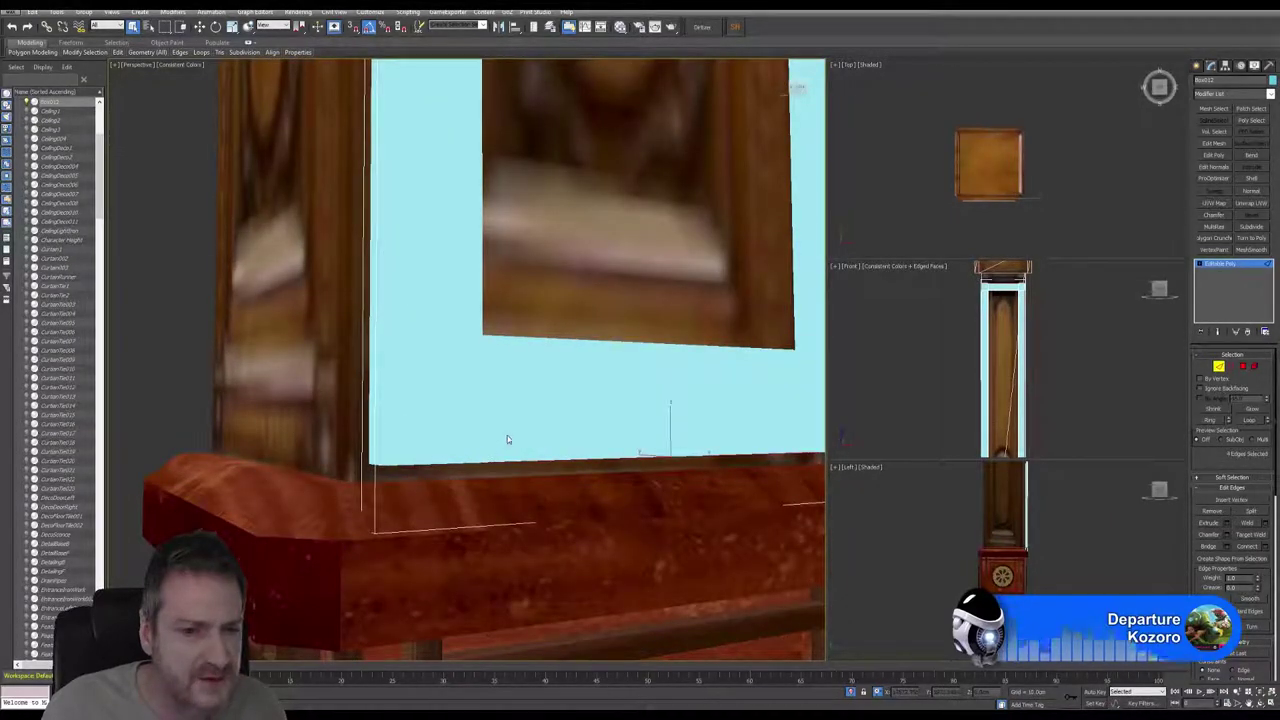
Step: Add the long middle segment of the frame's left front outer edge to the selection
key(z)
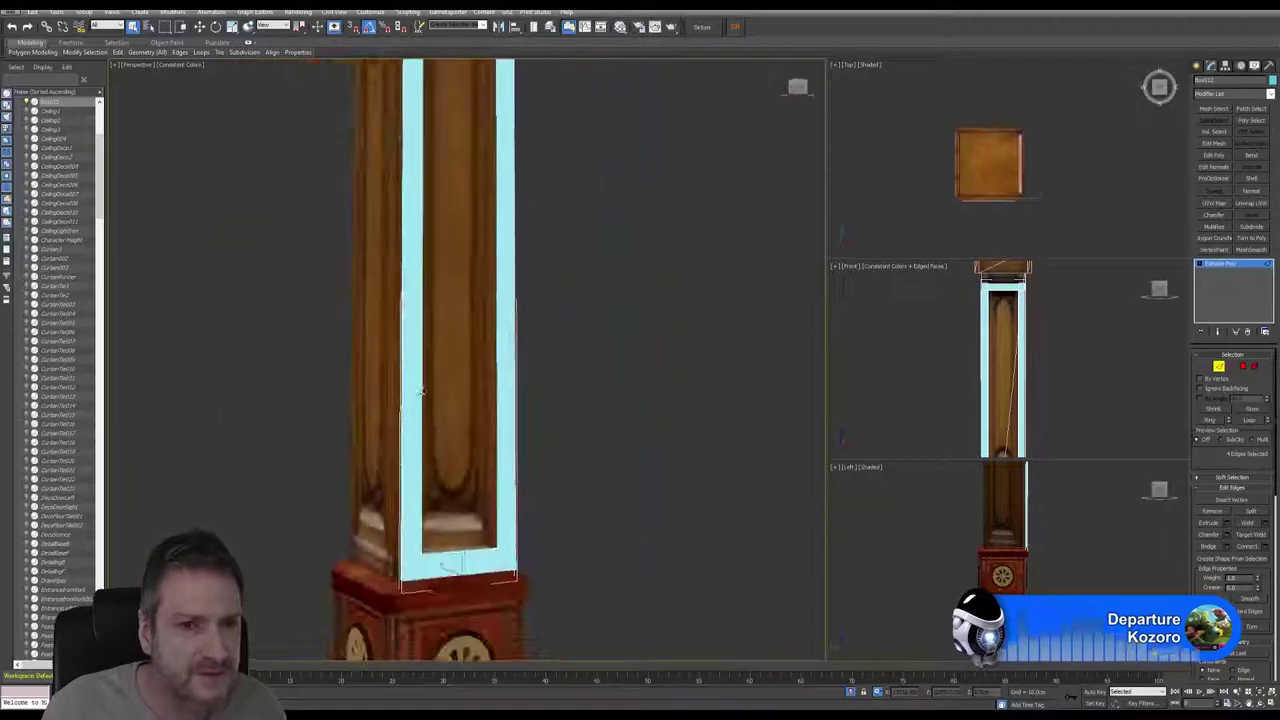
middle_drag(420, 242, 449, 409)
scroll(470, 176, up, 4)
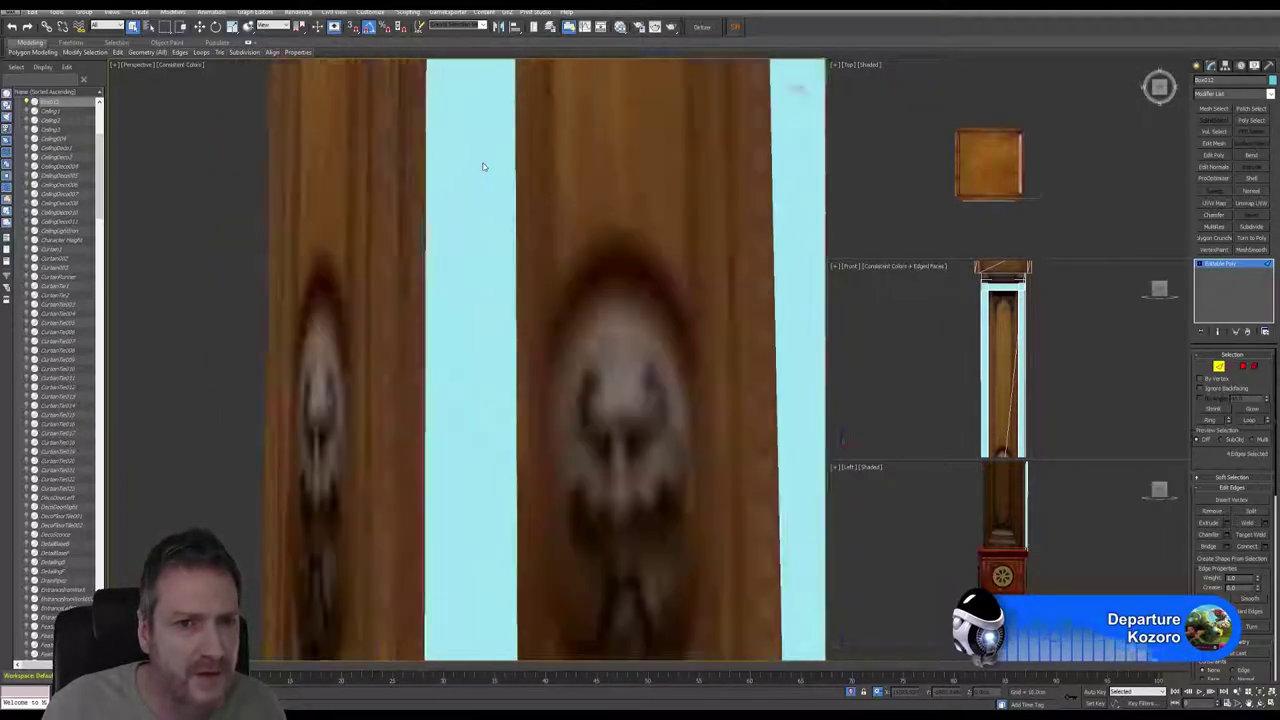
middle_drag(483, 166, 460, 463)
middle_drag(432, 232, 461, 436)
scroll(480, 416, up, 4)
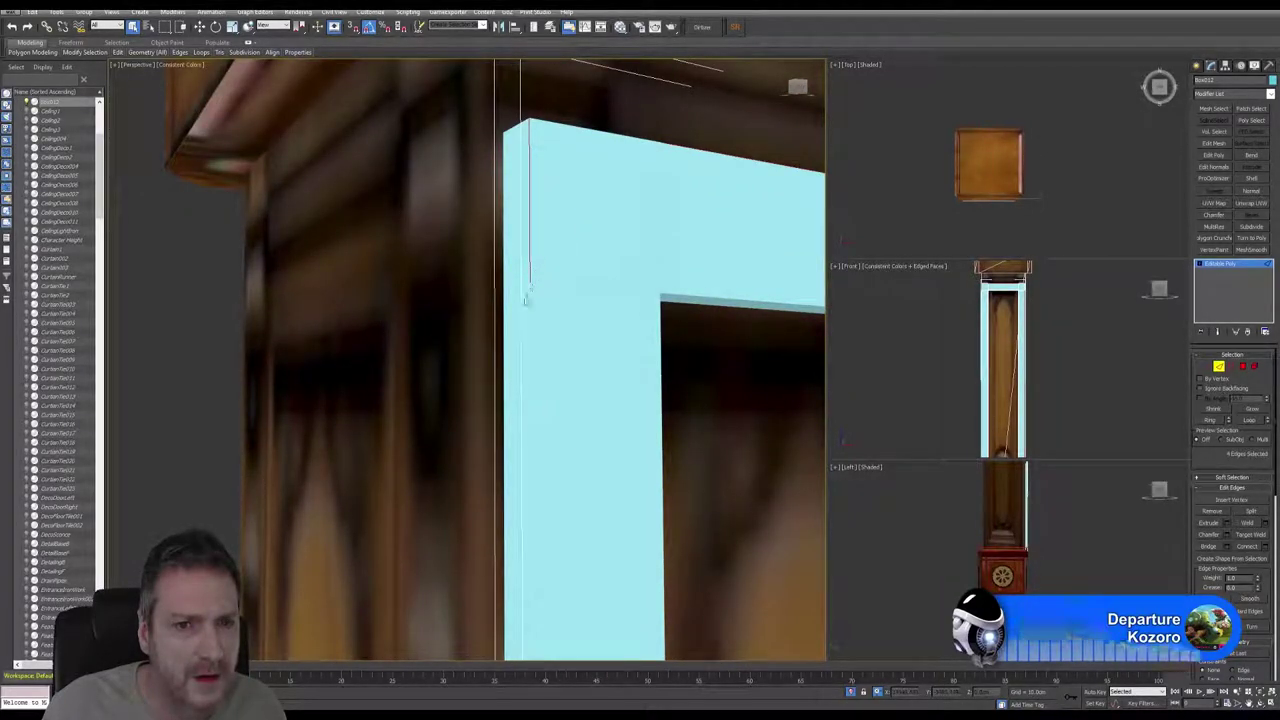
ctrl+click(529, 296)
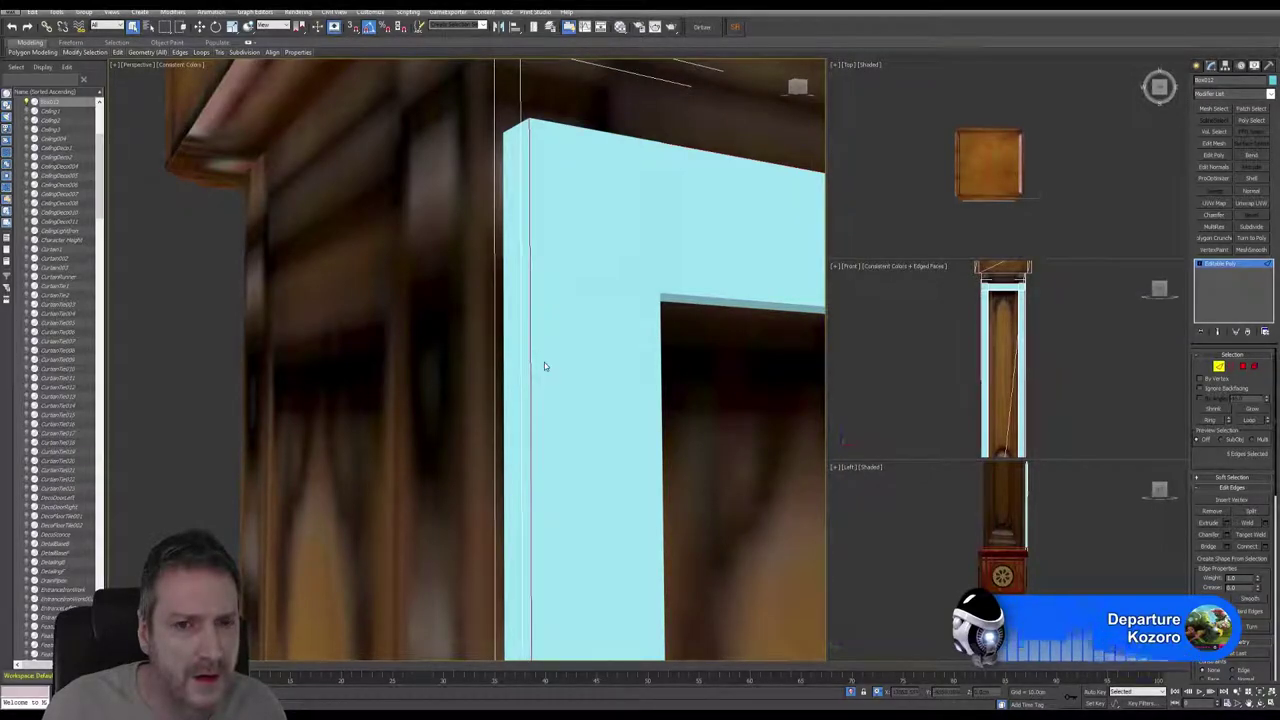
Step: Add the lowest segments of the frame's left and right front outer edges to the selection
scroll(543, 367, down, 4)
middle_drag(543, 443, 528, 233)
middle_drag(533, 483, 513, 184)
middle_drag(520, 501, 523, 303)
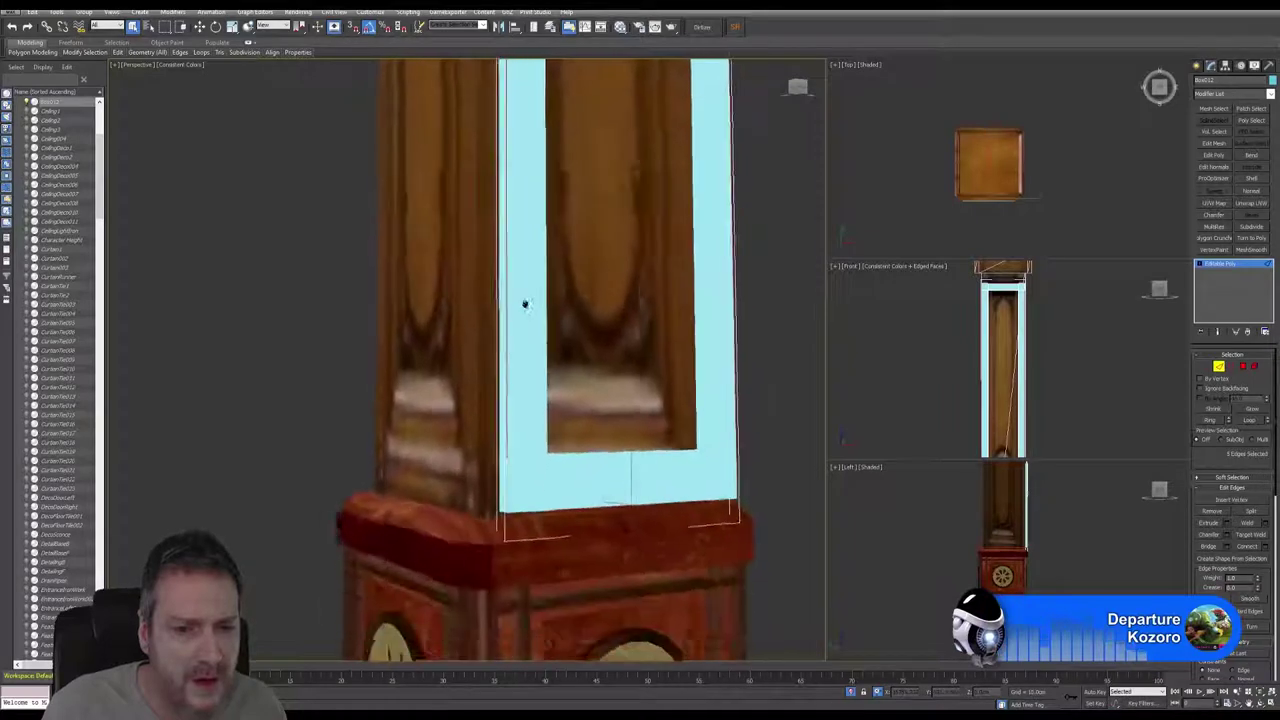
scroll(500, 442, up, 3)
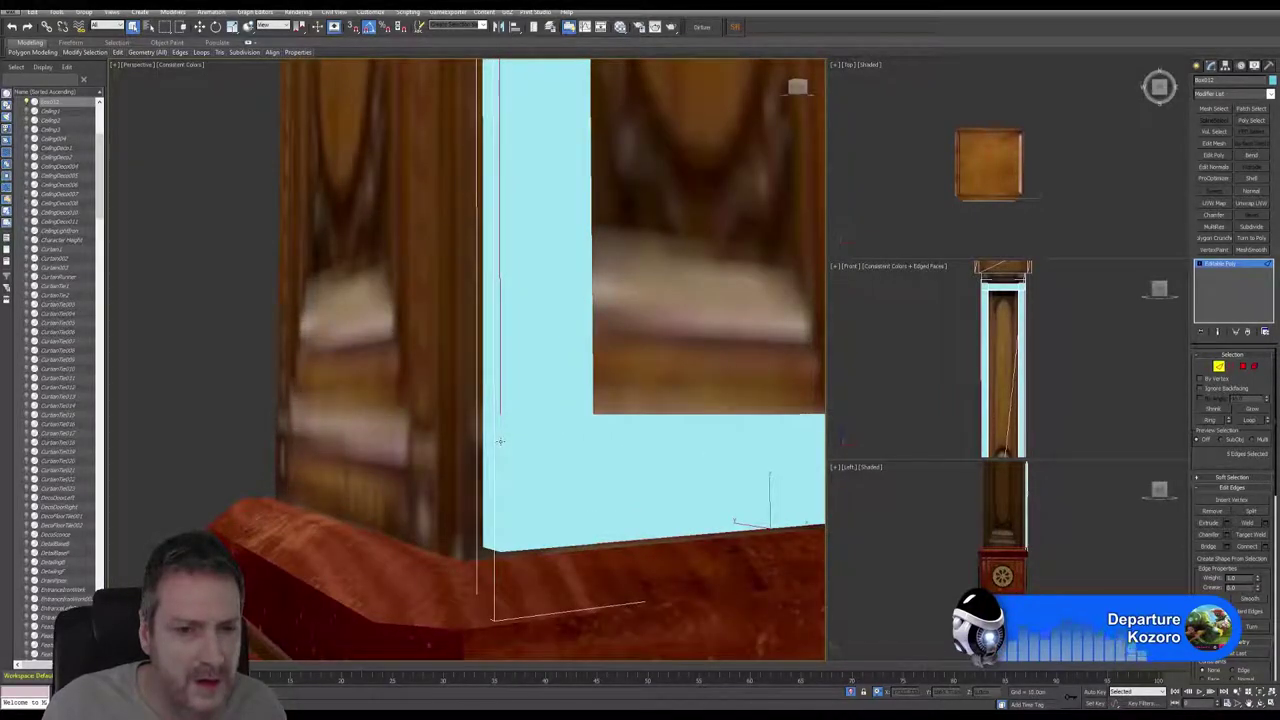
alt+middle_drag(499, 442, 445, 398)
key(e)
click(133, 27)
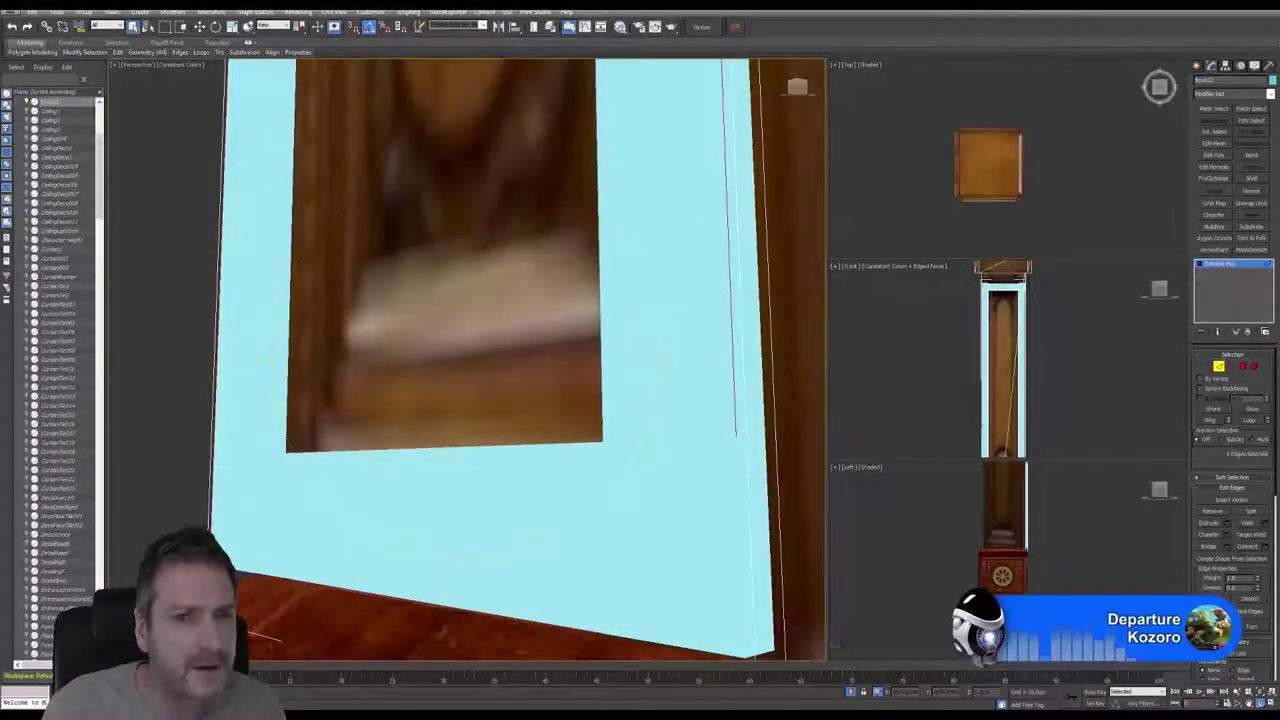
ctrl+click(737, 499)
Step: Show edged faces in the perspective view to reveal the edge segments at the frame's upper right corner
scroll(654, 403, down, 3)
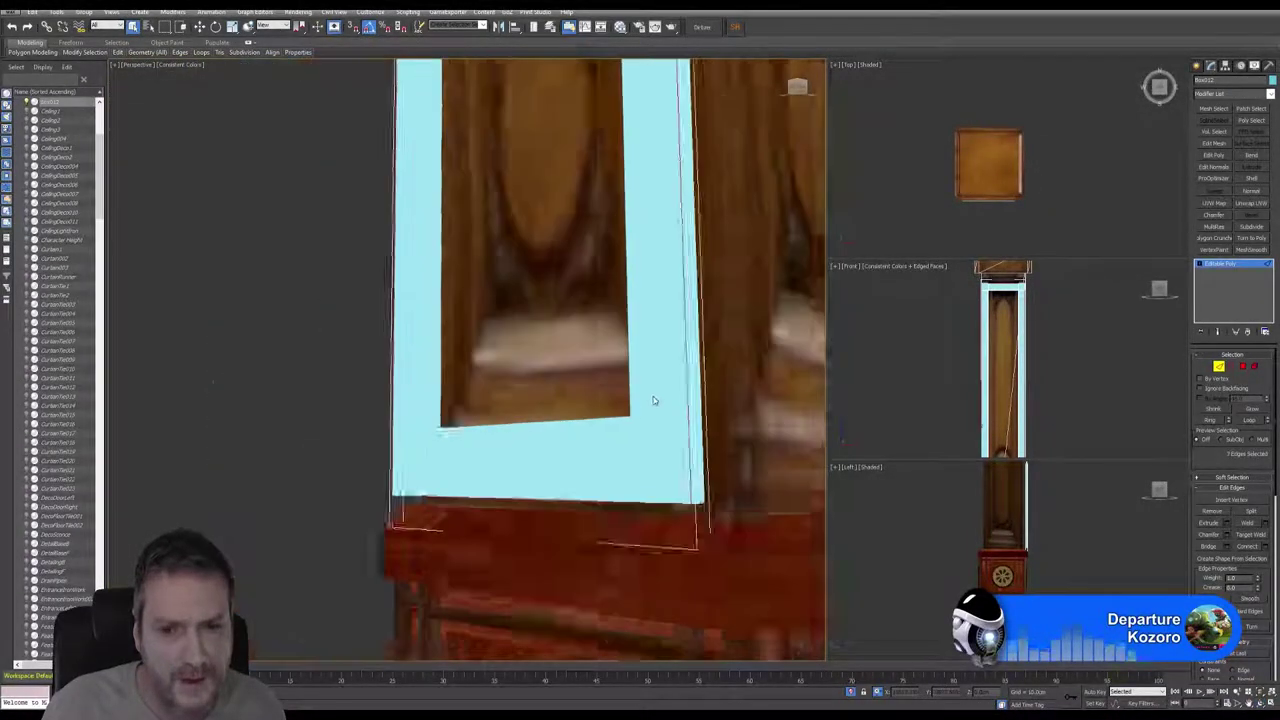
middle_drag(650, 237, 614, 600)
middle_drag(628, 186, 646, 488)
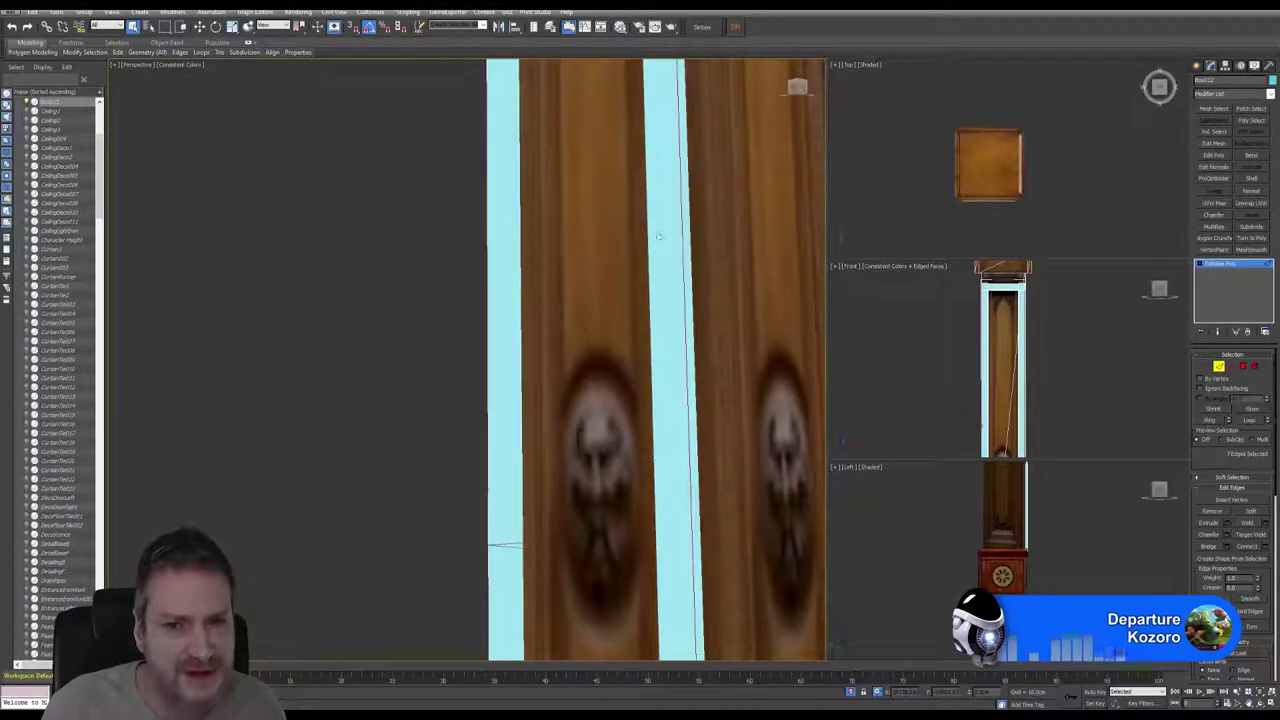
middle_drag(660, 234, 643, 480)
middle_drag(640, 271, 624, 316)
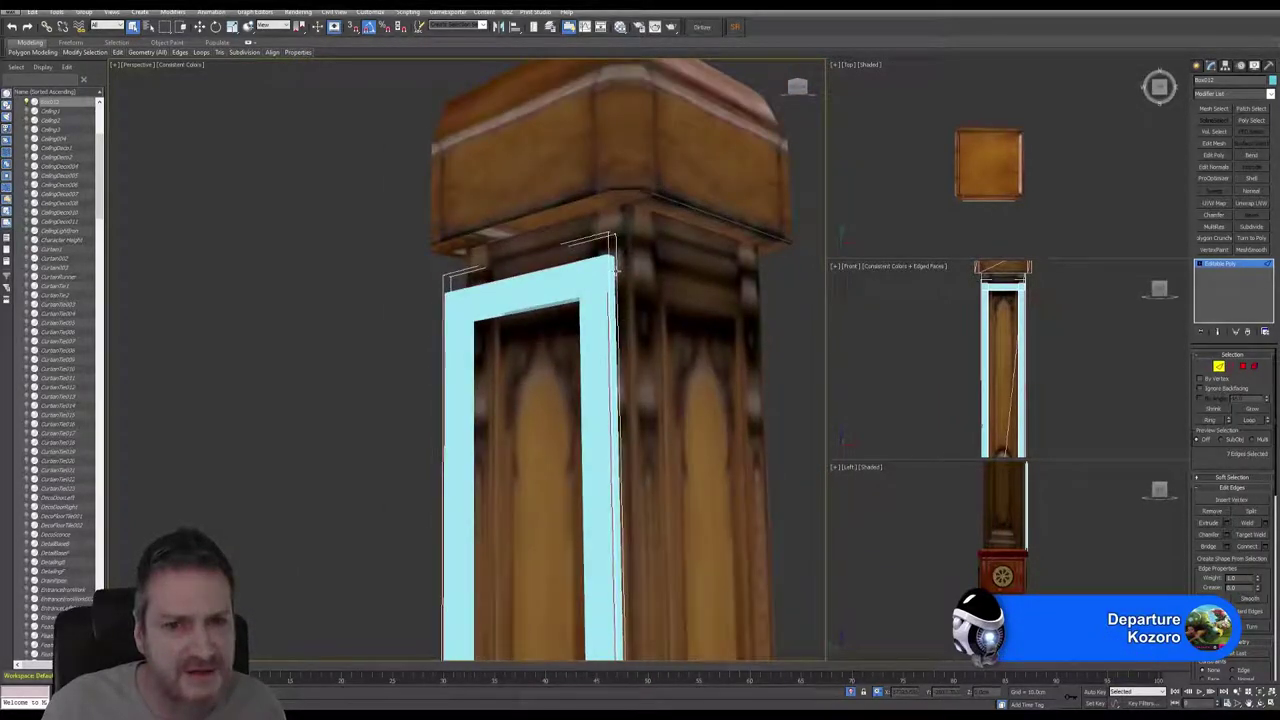
scroll(605, 275, up, 2)
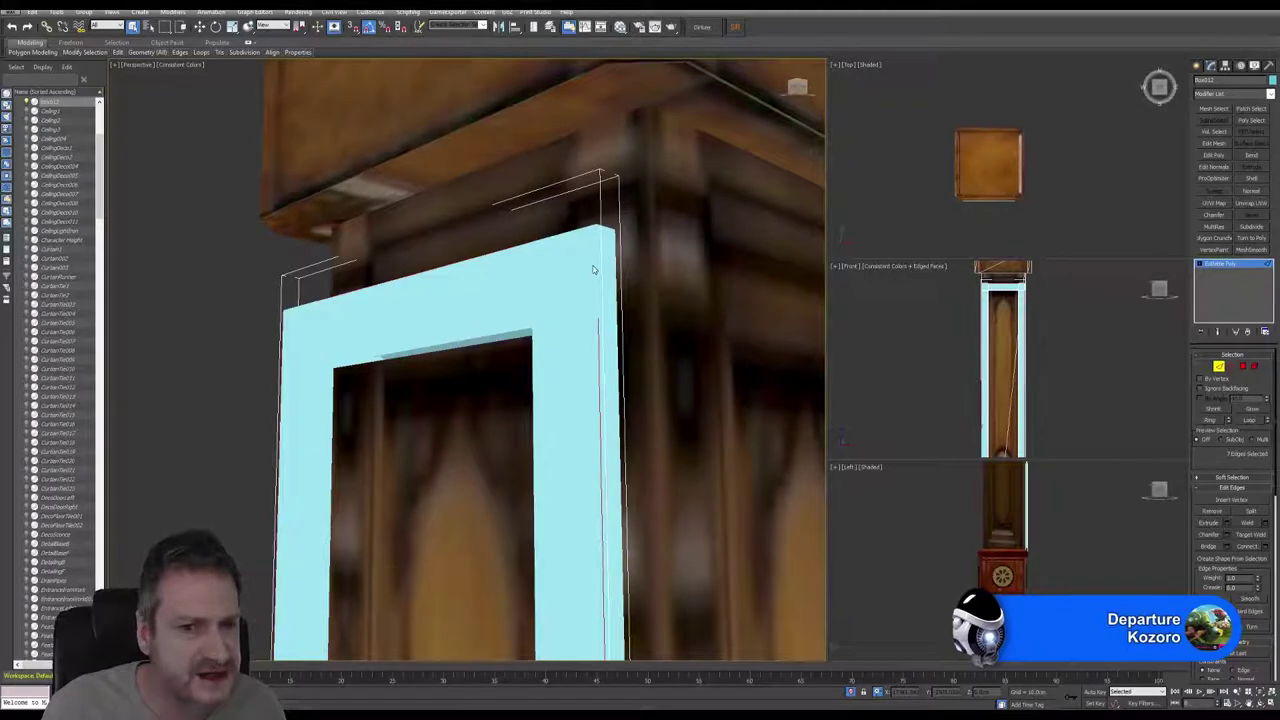
click(167, 65)
click(200, 108)
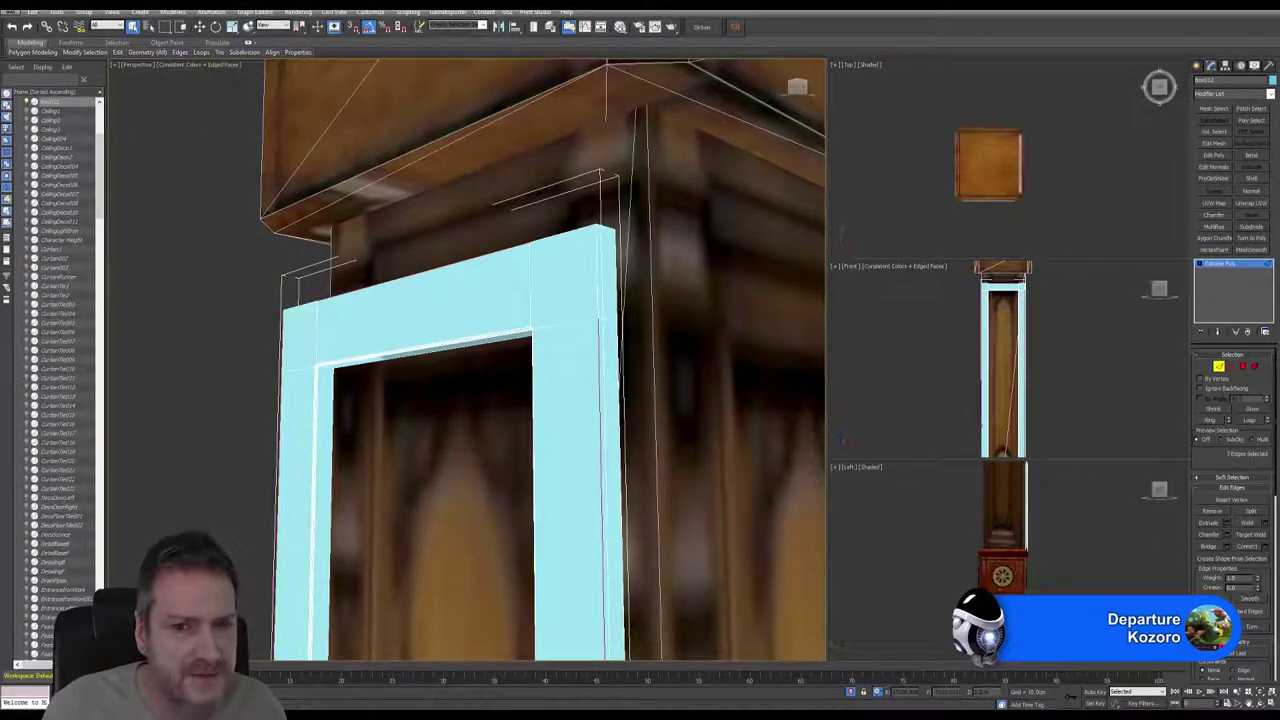
scroll(597, 321, up, 3)
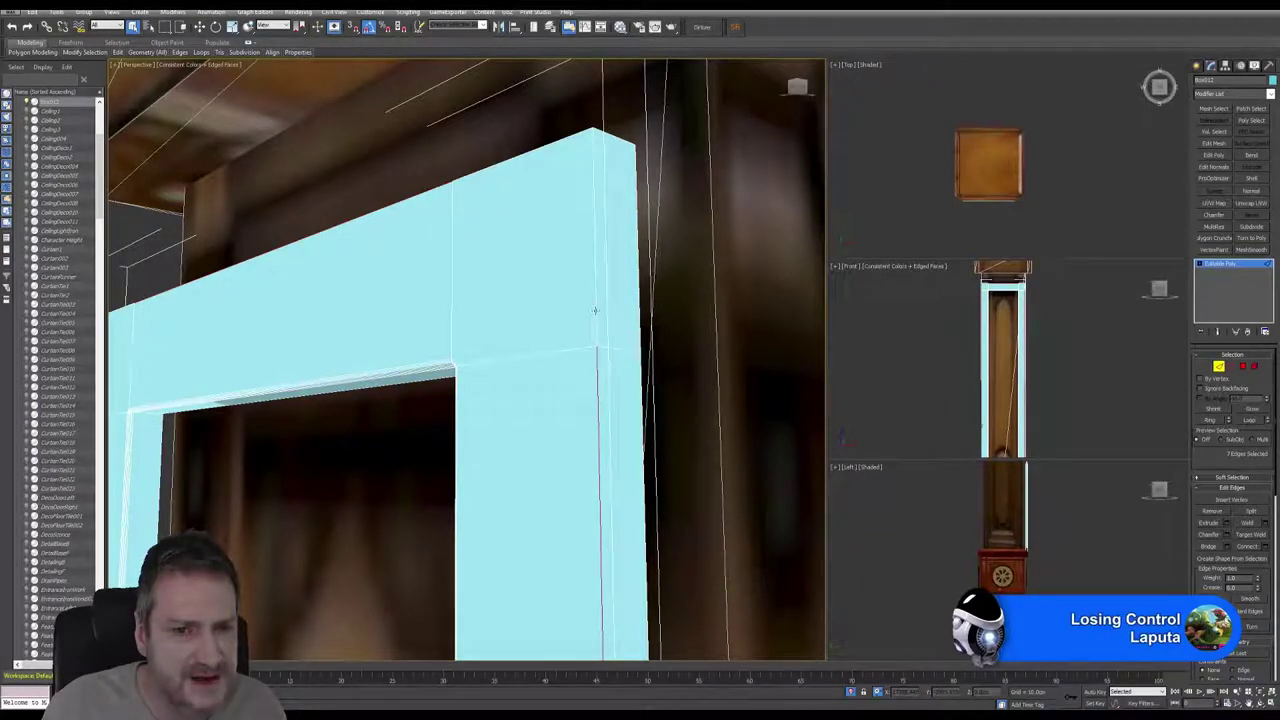
Step: Add the uppermost segments of the frame's right and left front outer edges and its top front outer edge to the edge selection
click(547, 344)
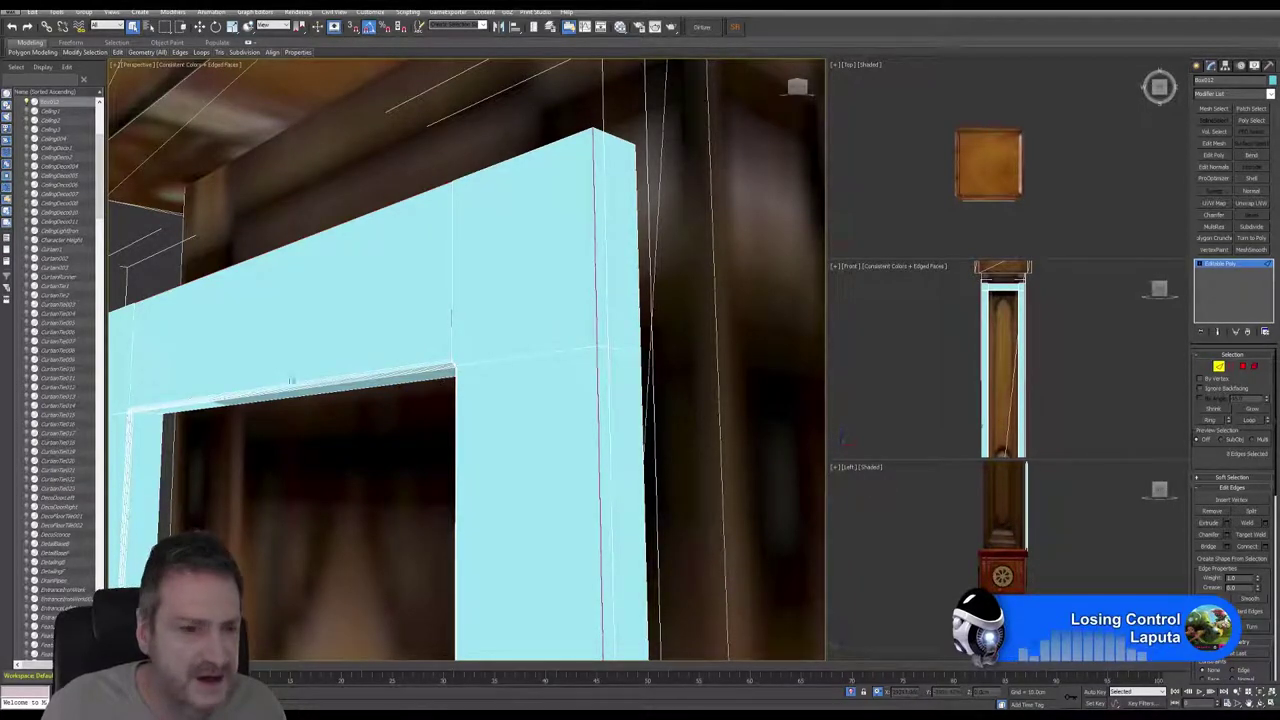
middle_drag(229, 366, 252, 334)
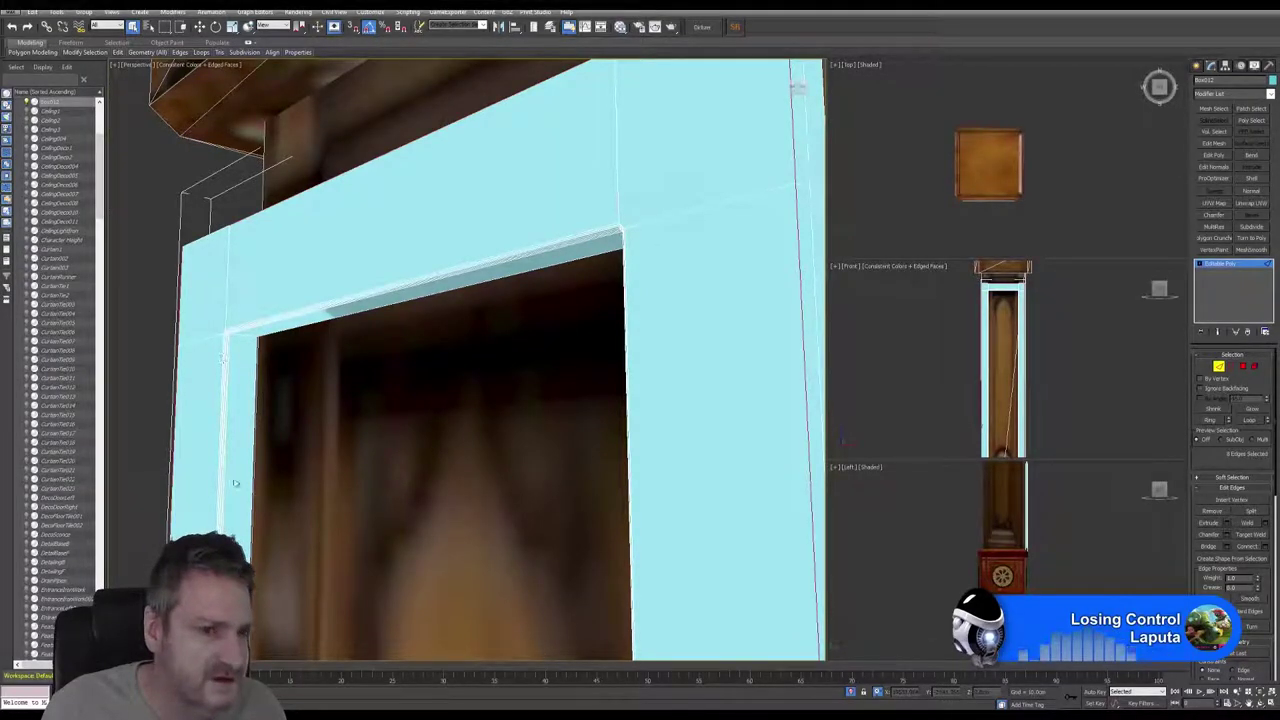
alt+middle_drag(469, 368, 552, 386)
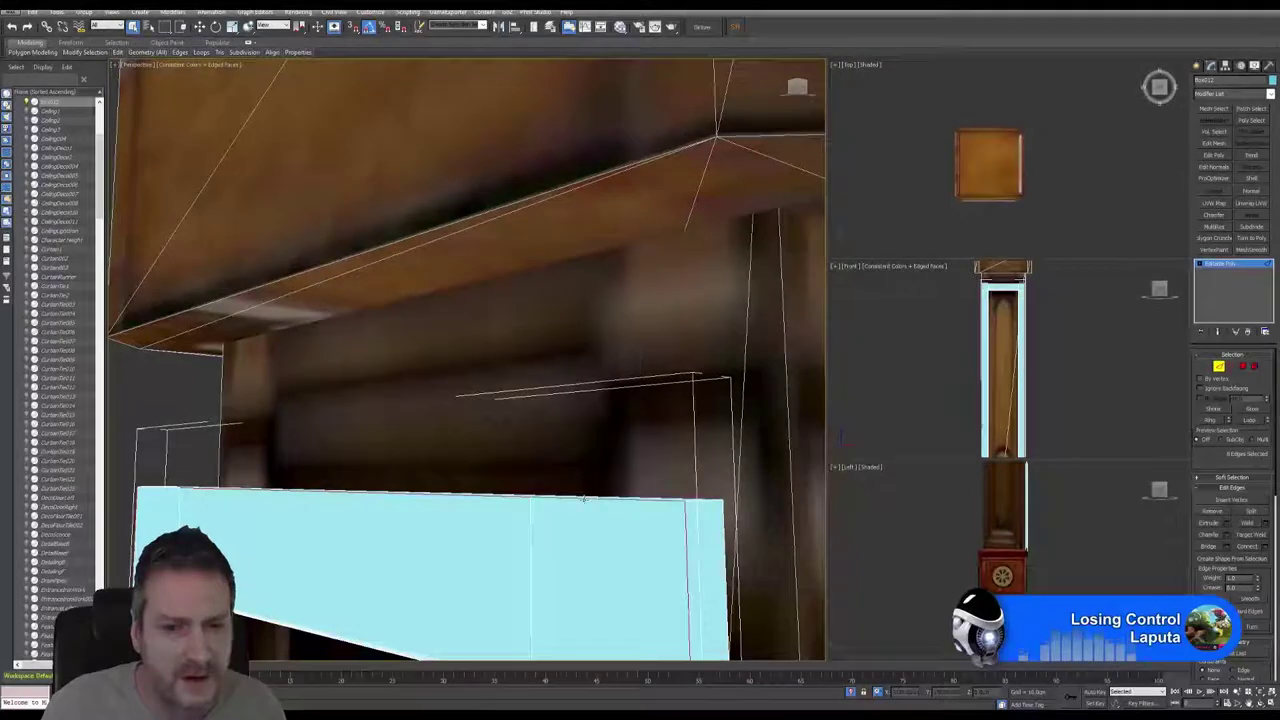
alt+middle_drag(528, 520, 450, 547)
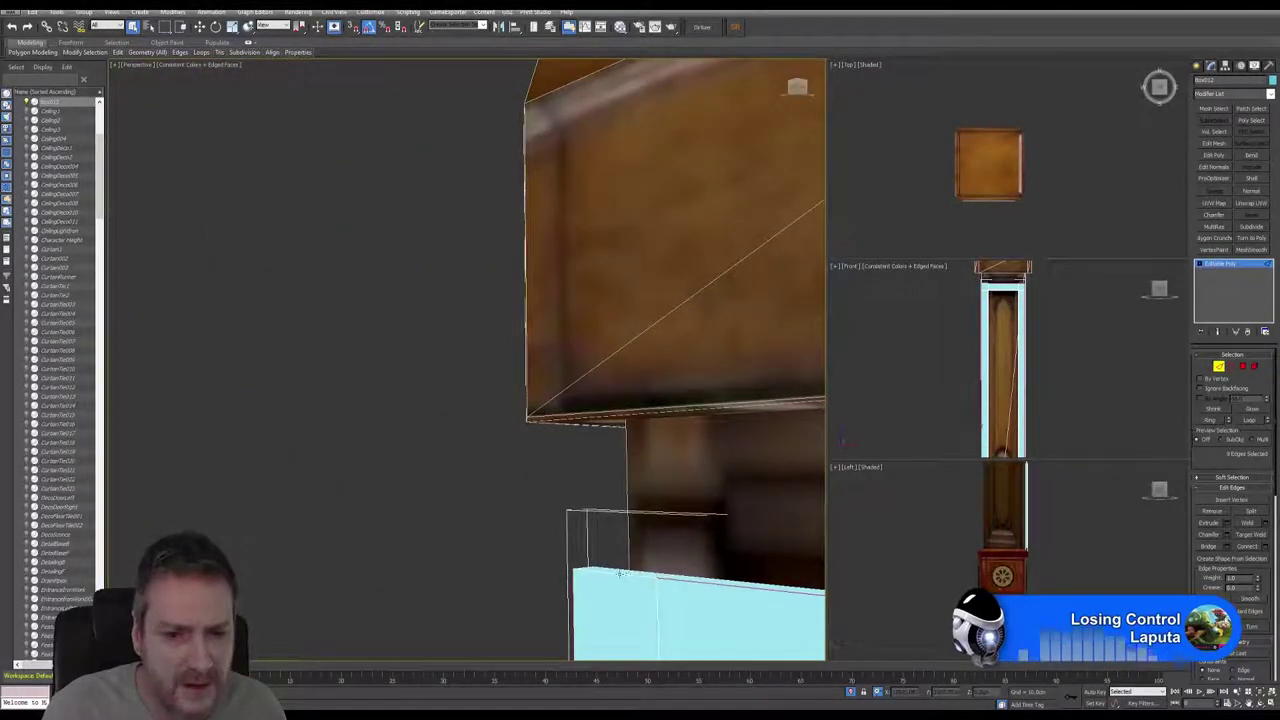
Step: Add the remaining segments of the frame's bottom front outer edge, including the corner pieces, to the selection
scroll(622, 594, down, 3)
middle_drag(612, 594, 486, 176)
middle_drag(488, 479, 523, 165)
alt+middle_drag(537, 432, 626, 294)
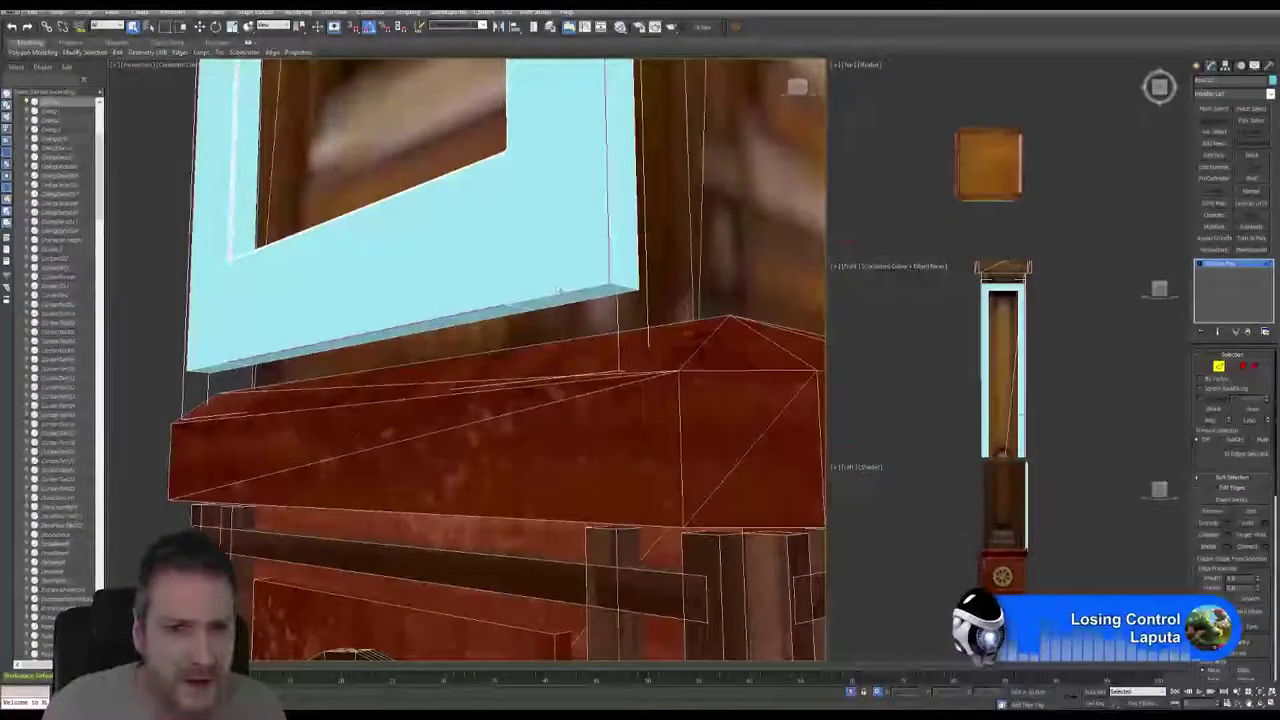
ctrl+click(560, 295)
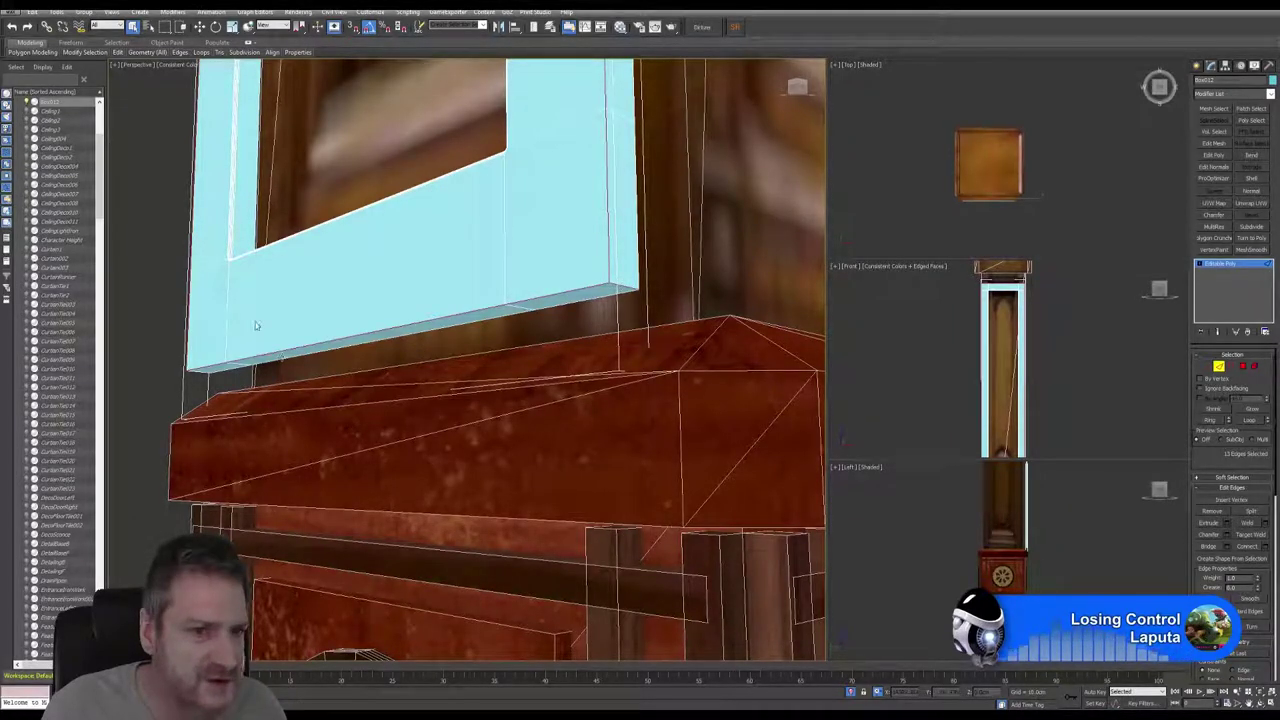
middle_drag(256, 325, 268, 302)
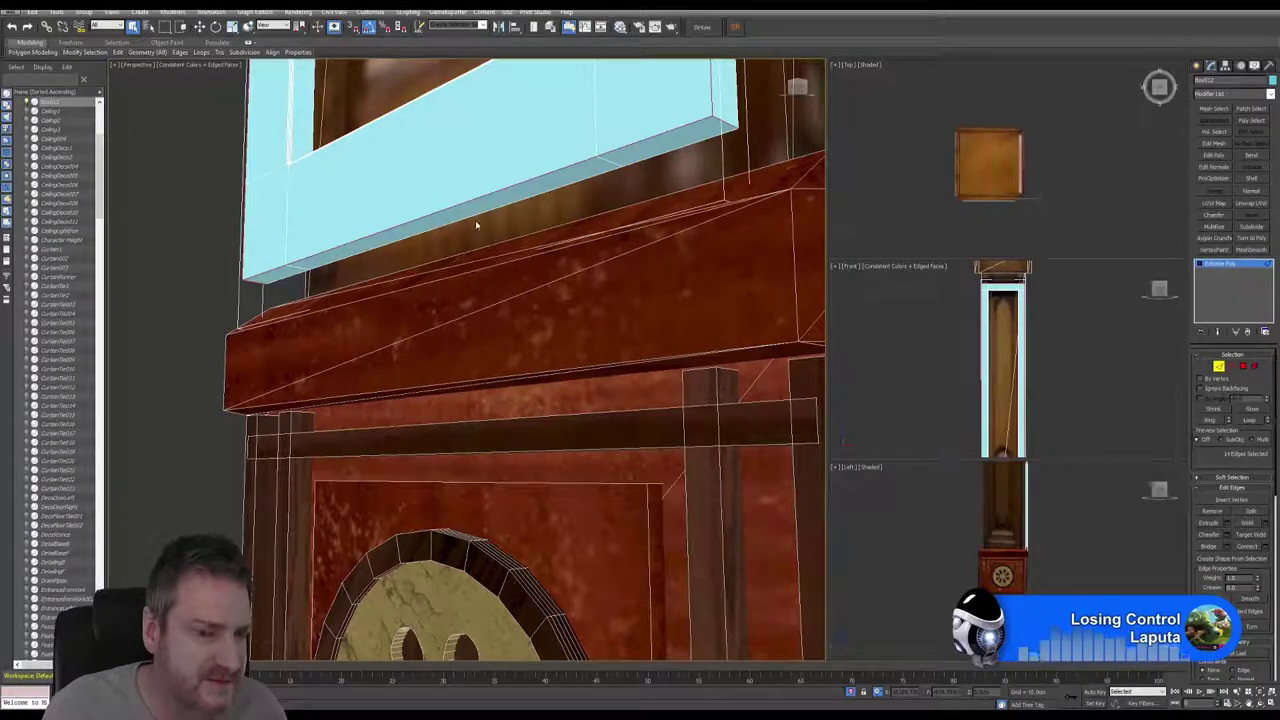
Step: Add the remaining short corner segments of the frame's top front outer edge to complete the outer edge selection
scroll(507, 245, down, 1)
middle_drag(507, 245, 543, 506)
middle_drag(532, 210, 548, 654)
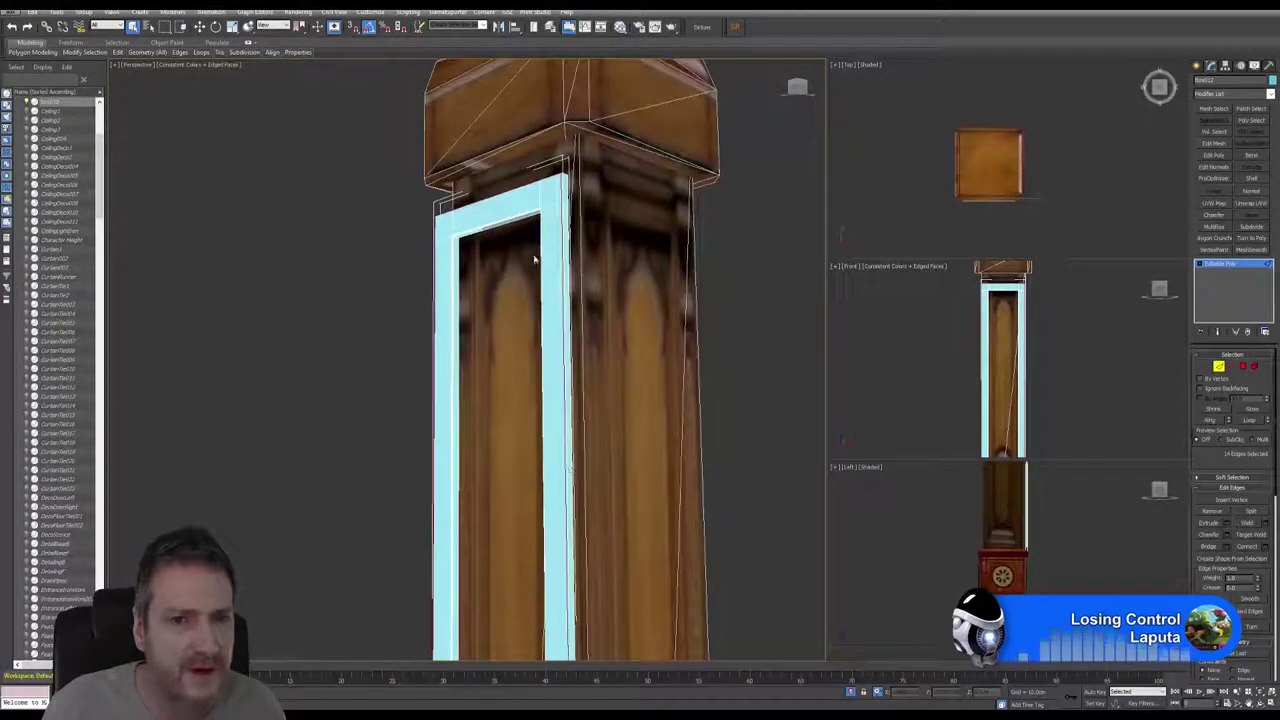
middle_drag(535, 257, 545, 394)
scroll(595, 324, up, 8)
scroll(597, 327, down, 3)
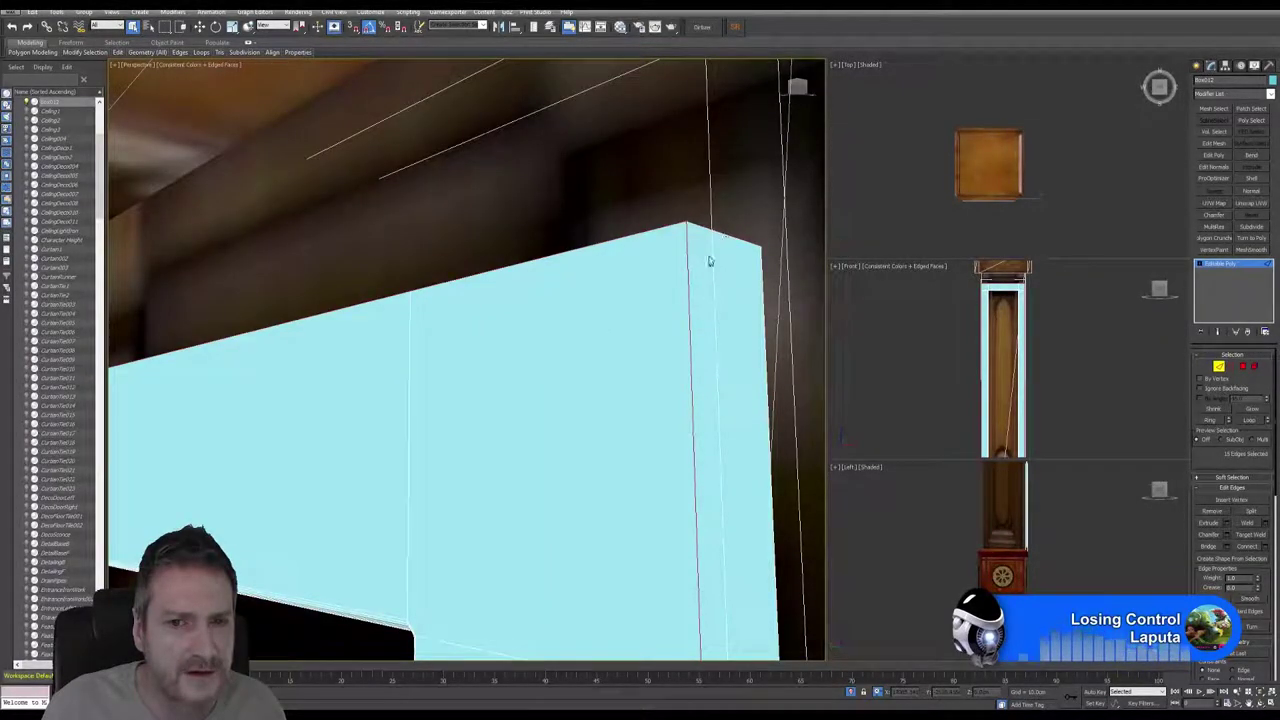
middle_drag(257, 328, 354, 369)
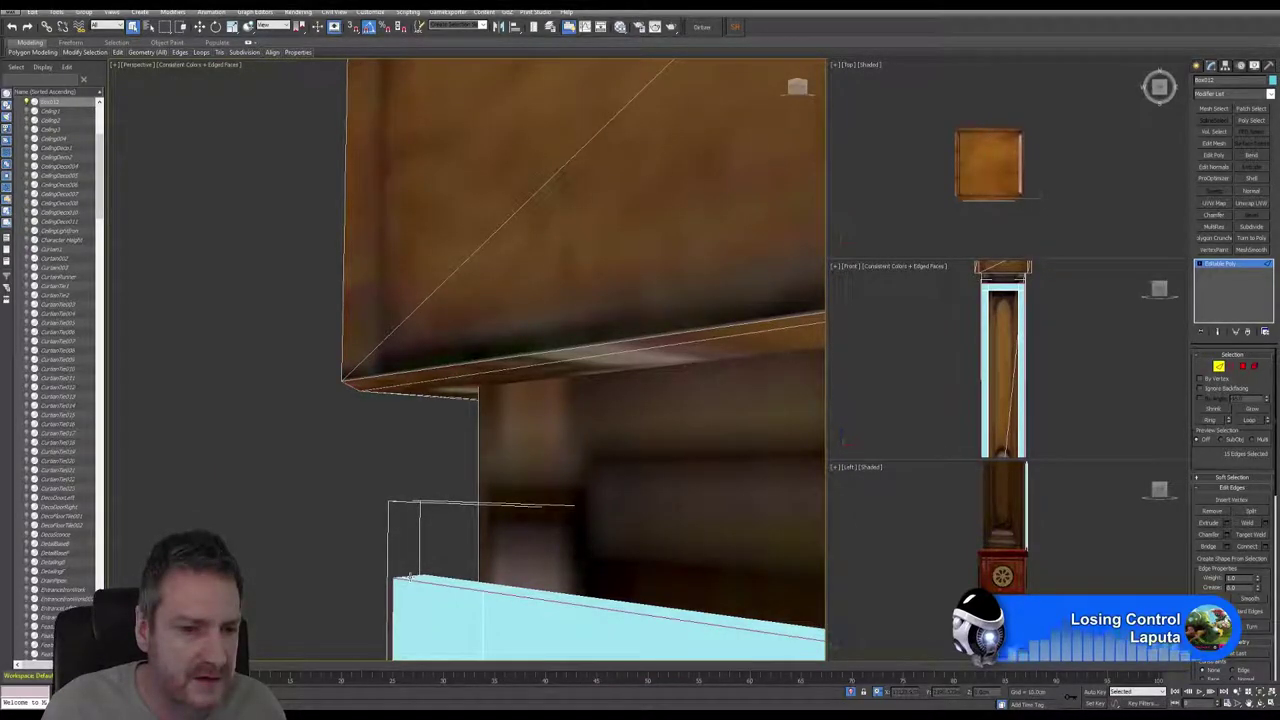
scroll(500, 490, down, 5)
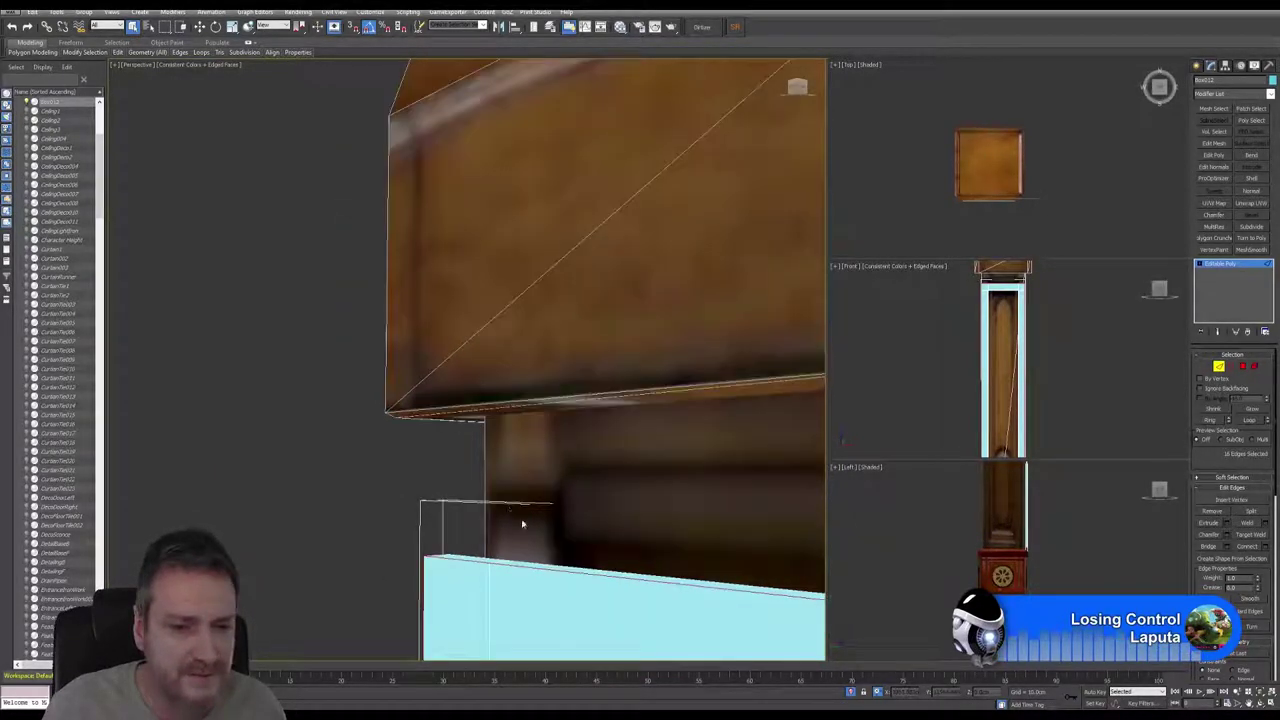
alt+middle_drag(490, 490, 551, 496)
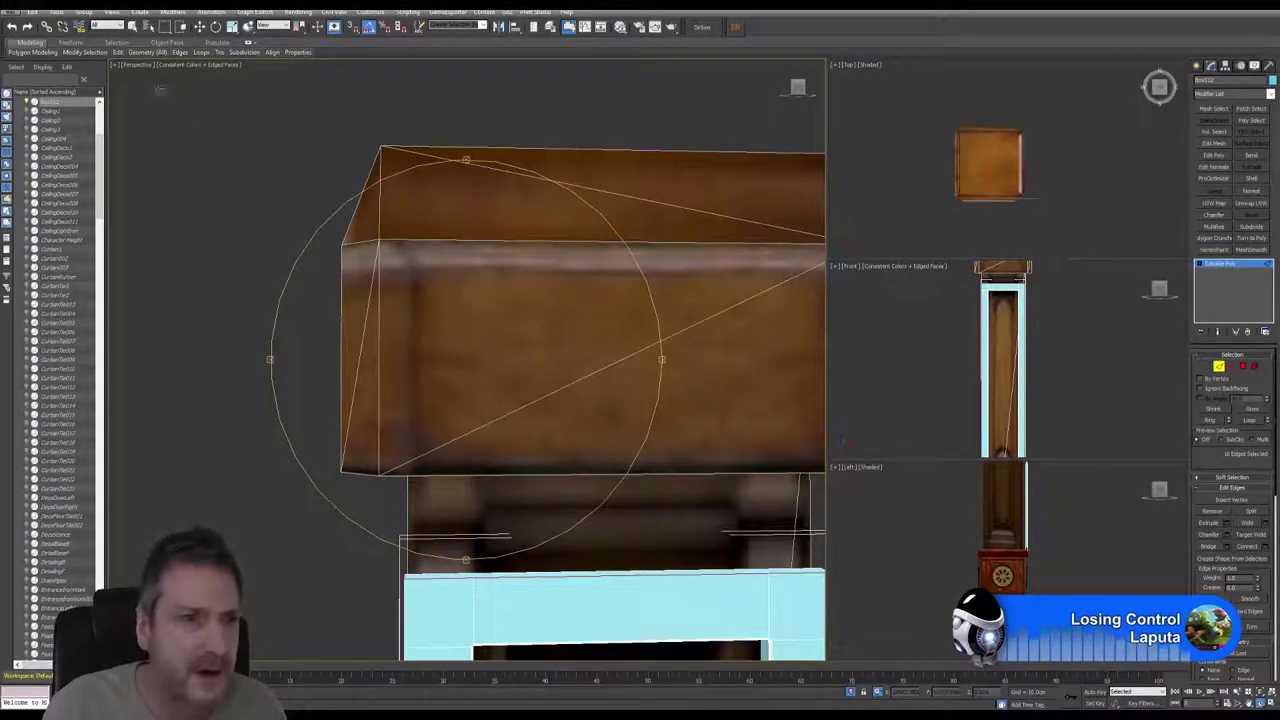
Step: Turn off edged faces in the perspective view
click(196, 72)
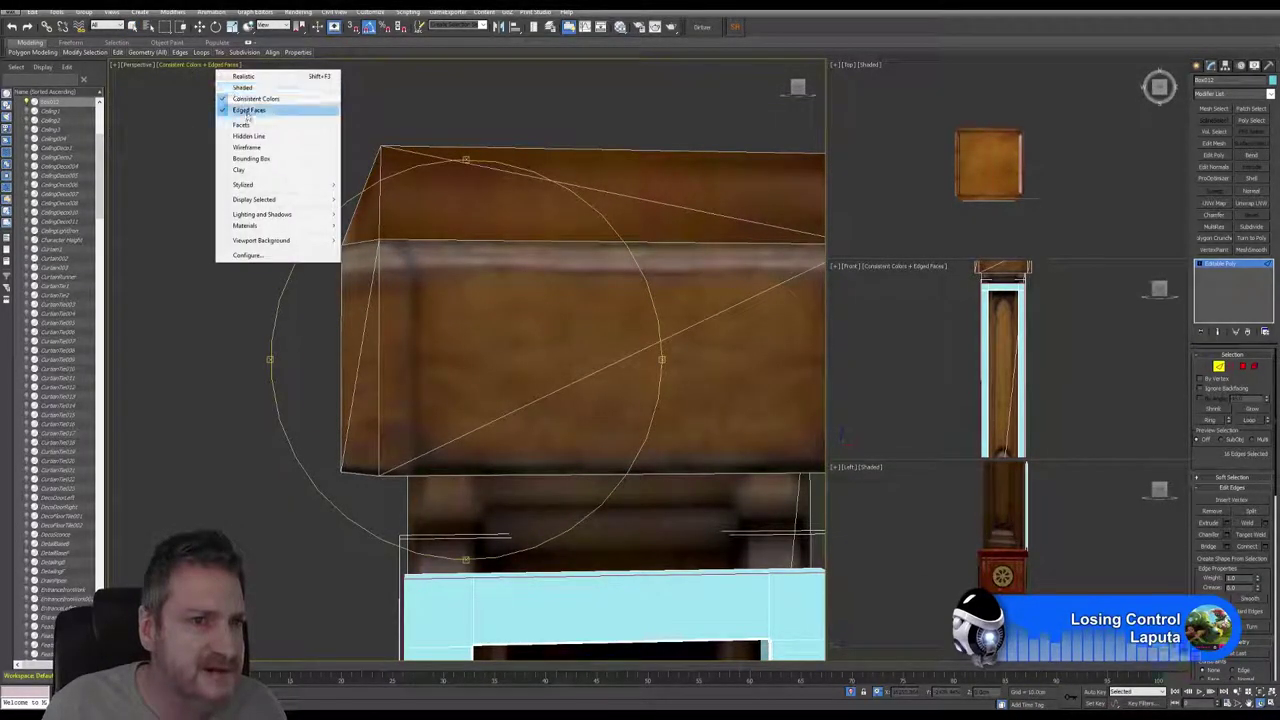
click(247, 110)
mouse_move(489, 449)
alt+middle_down()
mouse_move(466, 386)
mouse_move(526, 391)
mouse_move(474, 400)
mouse_move(494, 374)
mouse_move(466, 366)
alt+middle_up()
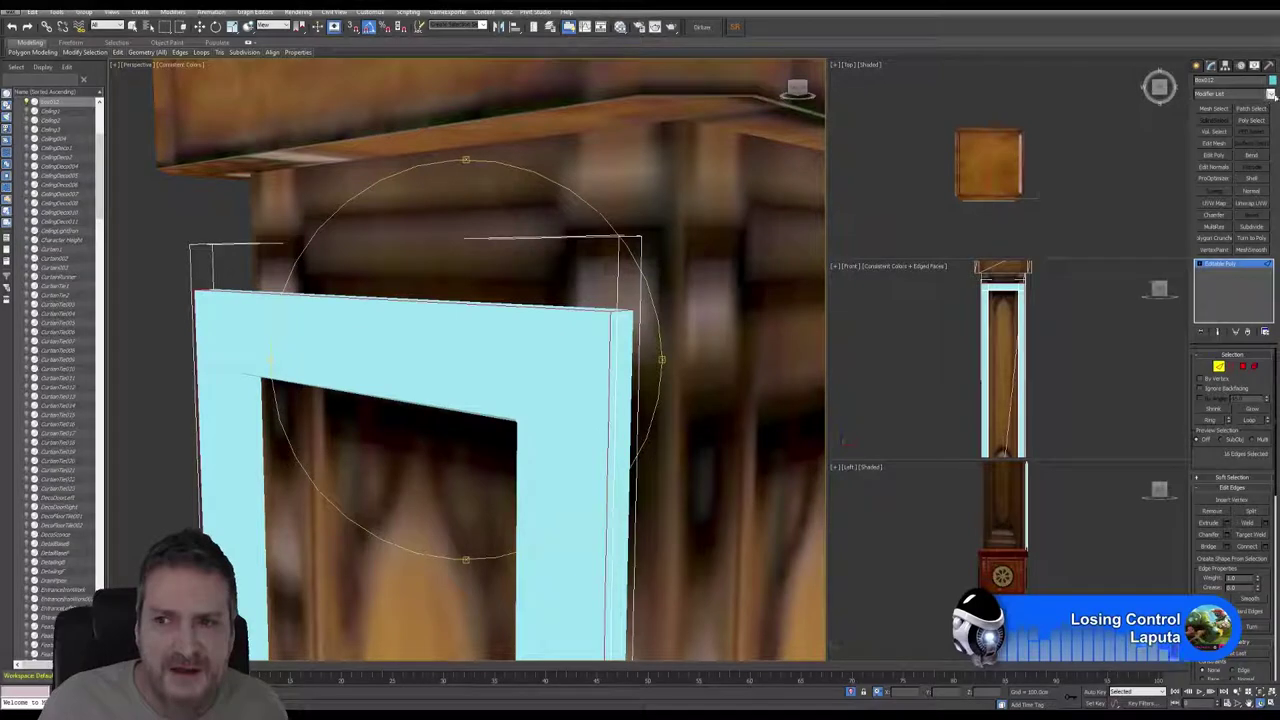
Step: Apply a Chamfer modifier to the selected outer edges, with an amount of about 0.47 cm and reduced tension
click(1272, 95)
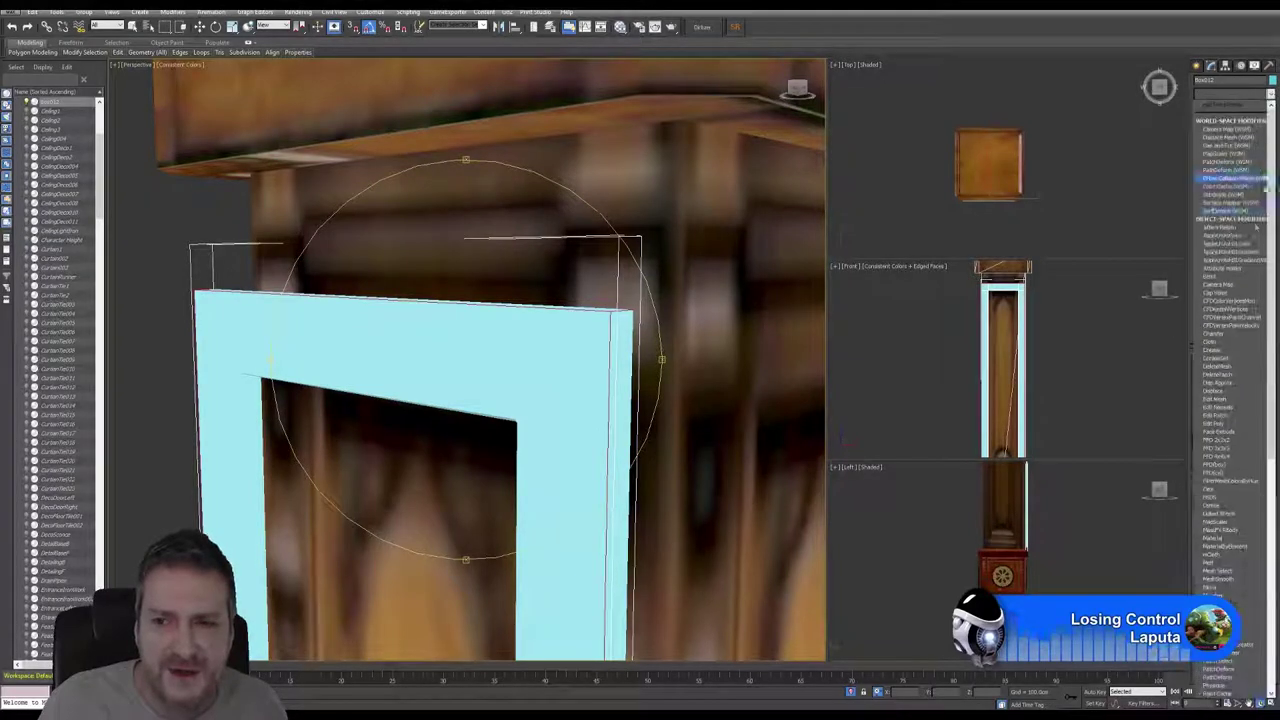
click(1217, 334)
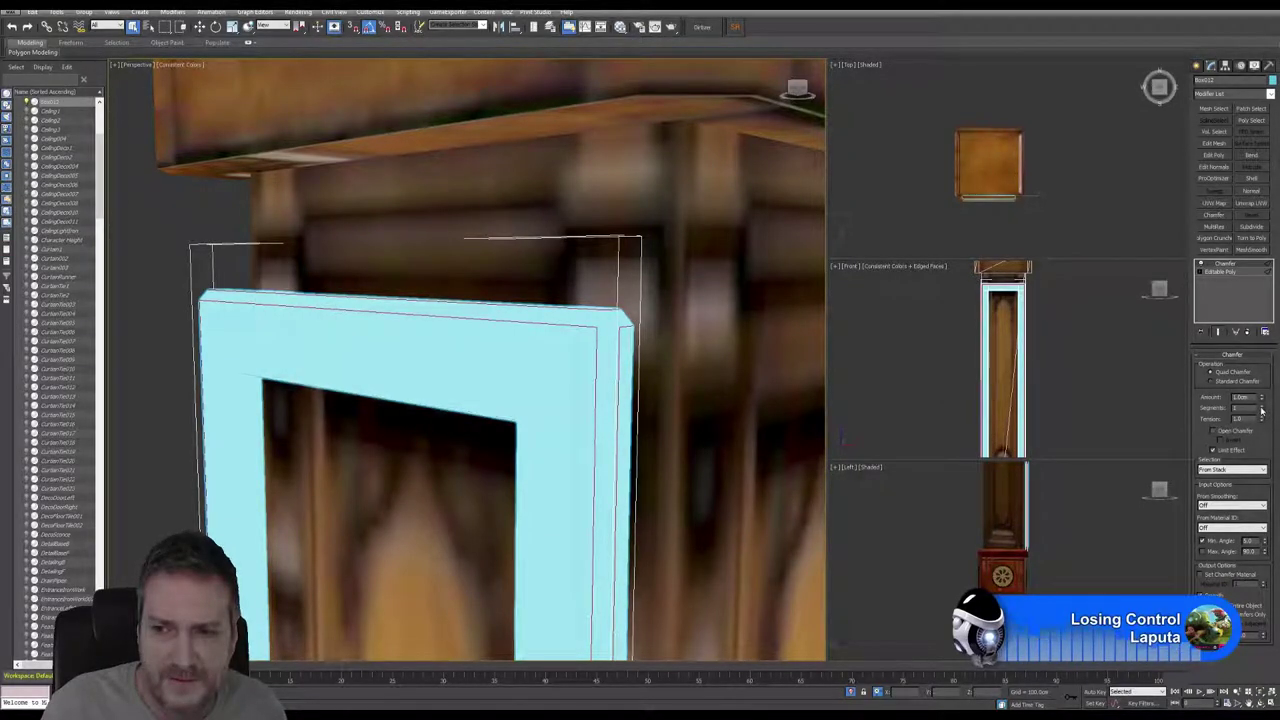
drag(1263, 402, 1265, 426)
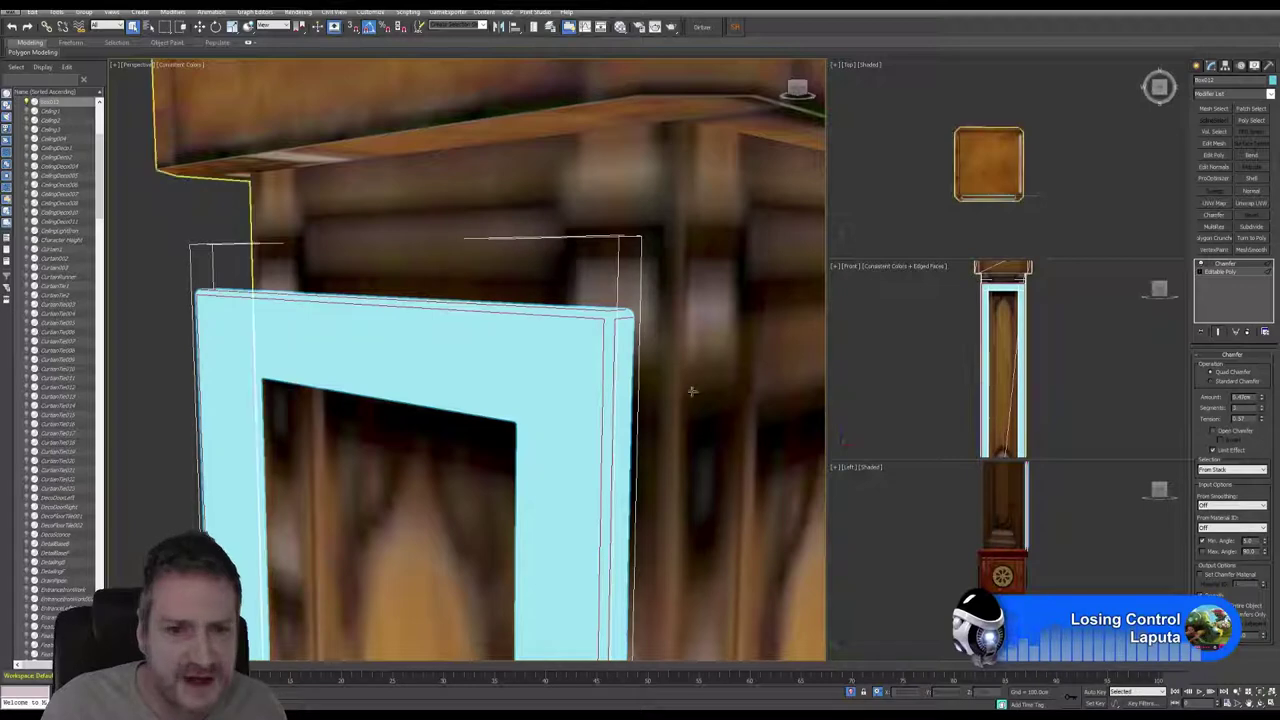
Step: Inspect the frame's chamfered upper corner, and collapse the Chamfer modifier into the frame's editable poly
scroll(645, 310, up, 3)
alt+middle_drag(644, 311, 633, 319)
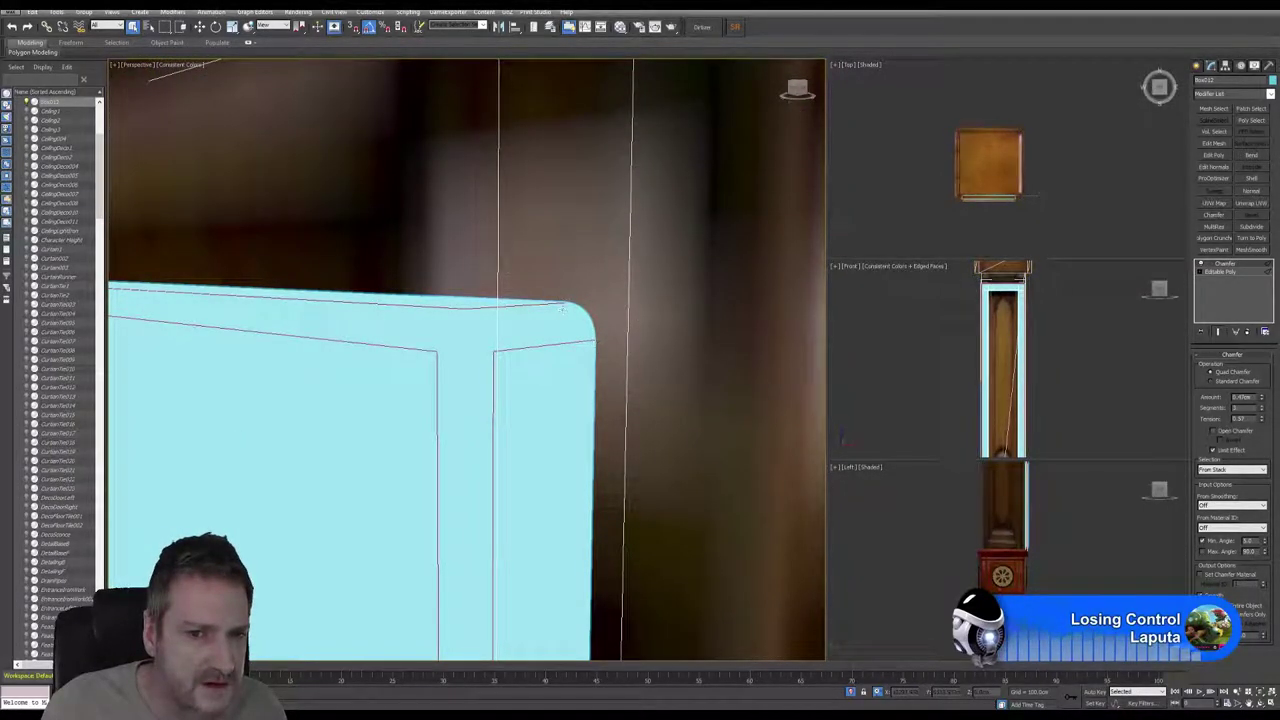
scroll(493, 398, down, 4)
middle_drag(440, 417, 471, 346)
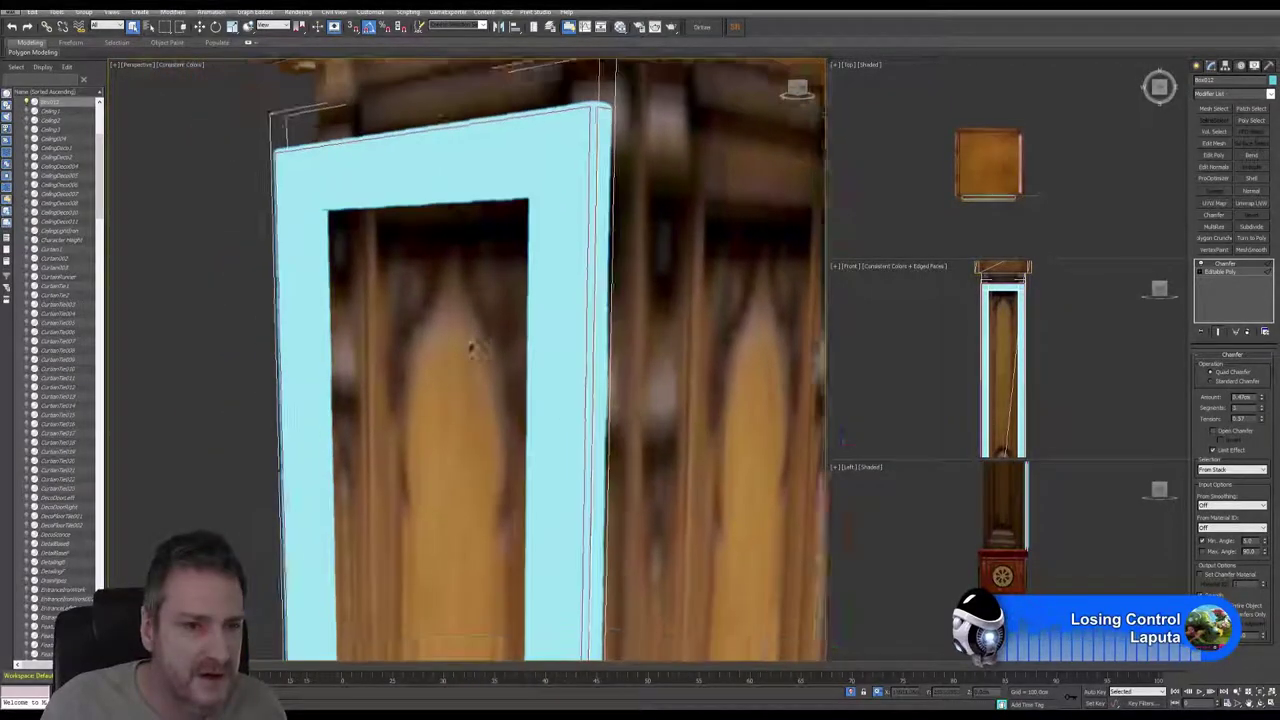
scroll(490, 372, down, 2)
middle_drag(568, 381, 563, 319)
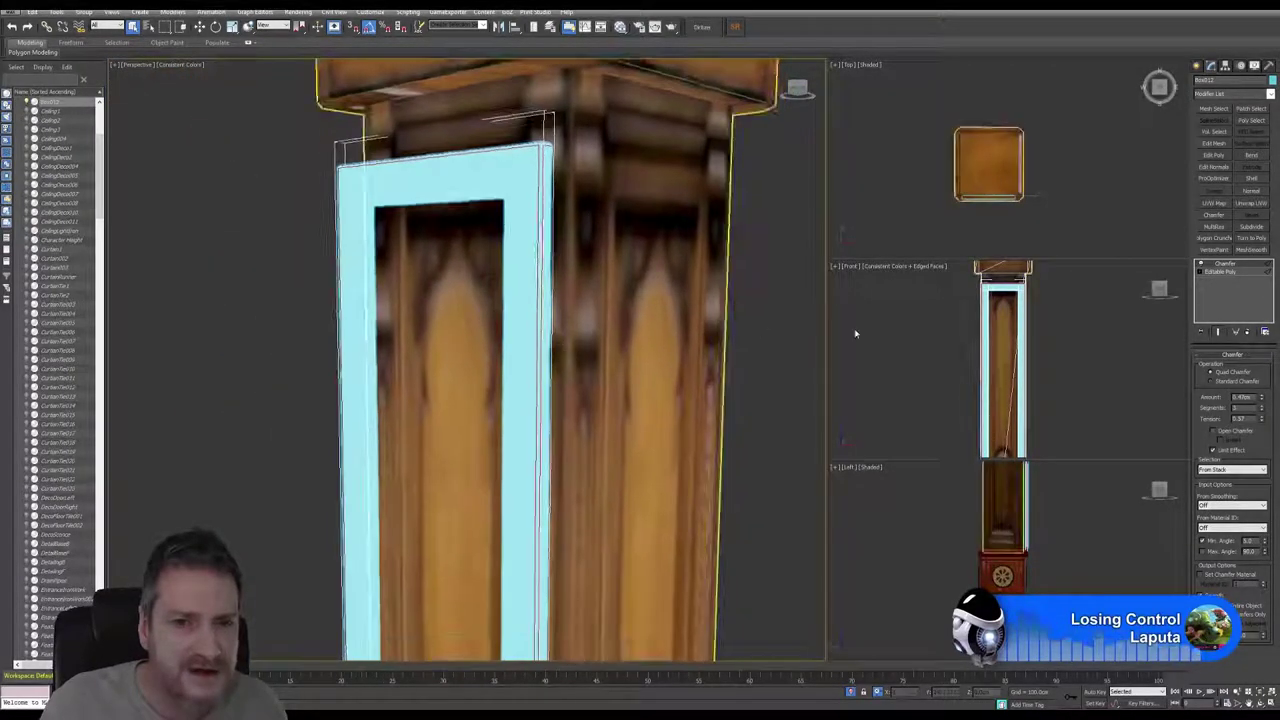
right_click(1234, 268)
click(1150, 365)
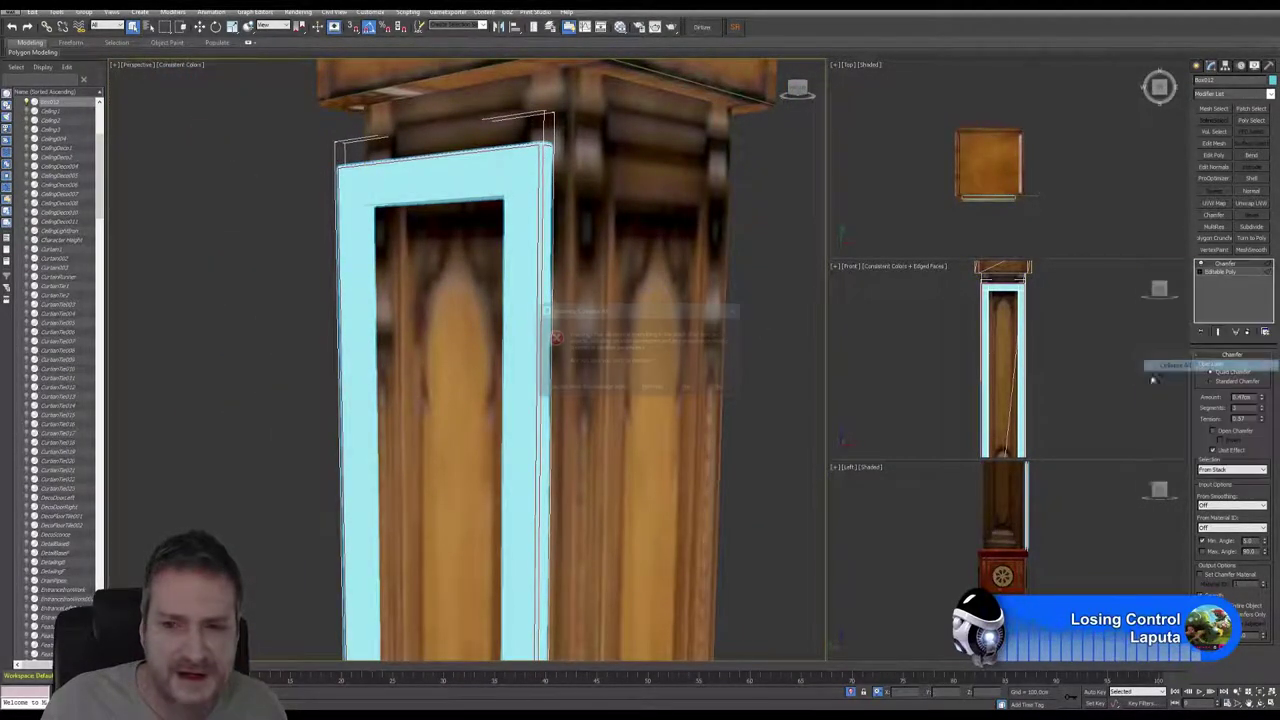
click(690, 389)
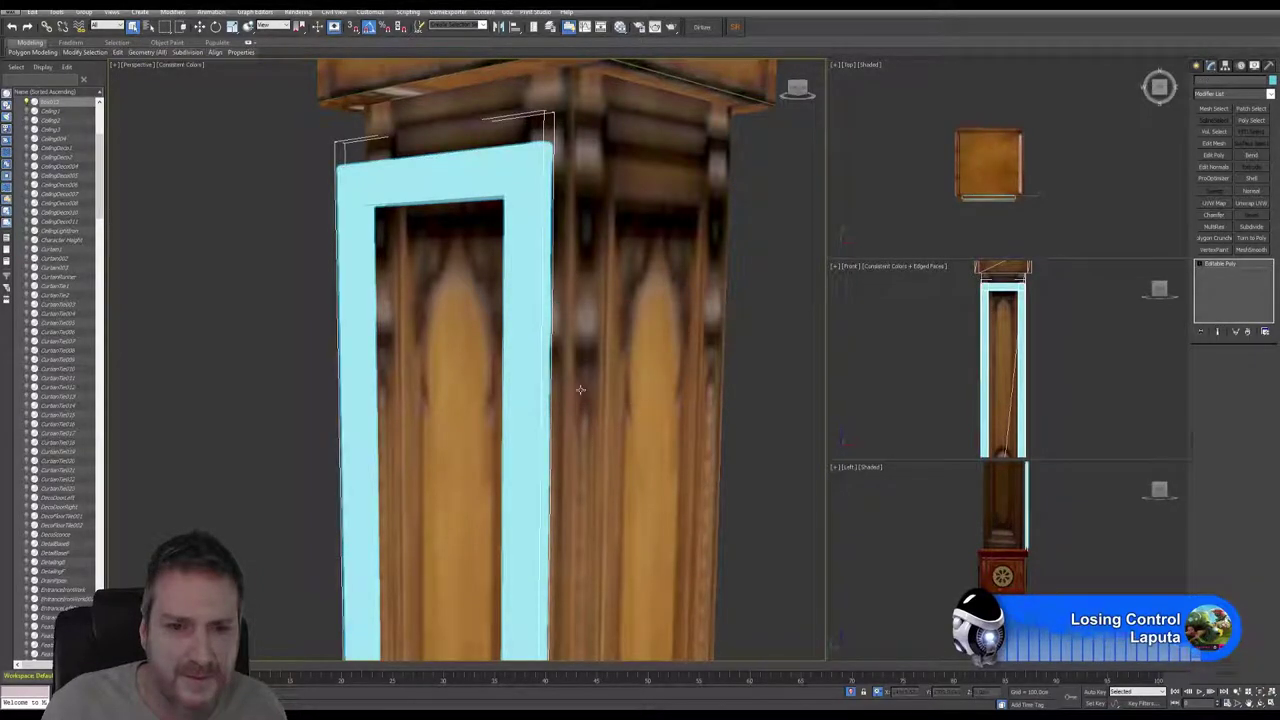
Step: Move the frame back along the depth axis so that it sinks into the front of the pillar shaft
alt+middle_drag(580, 387, 592, 381)
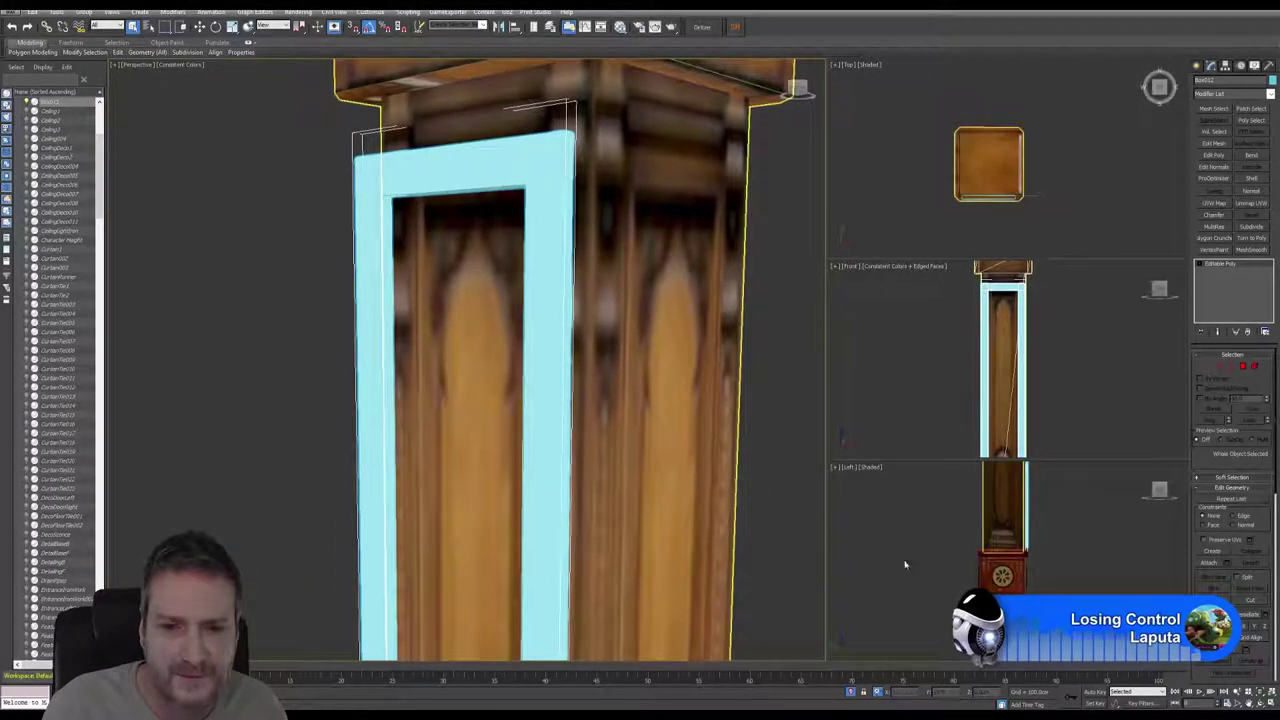
key(e)
alt+middle_drag(473, 437, 591, 434)
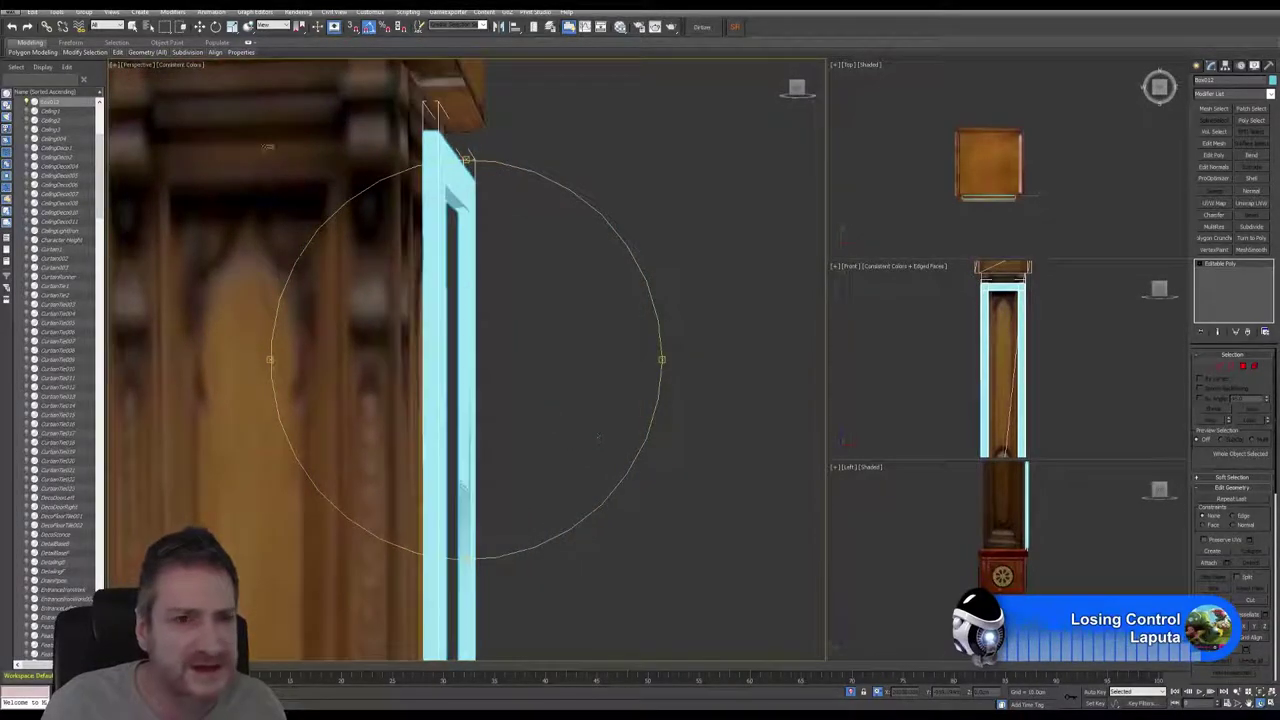
click(200, 28)
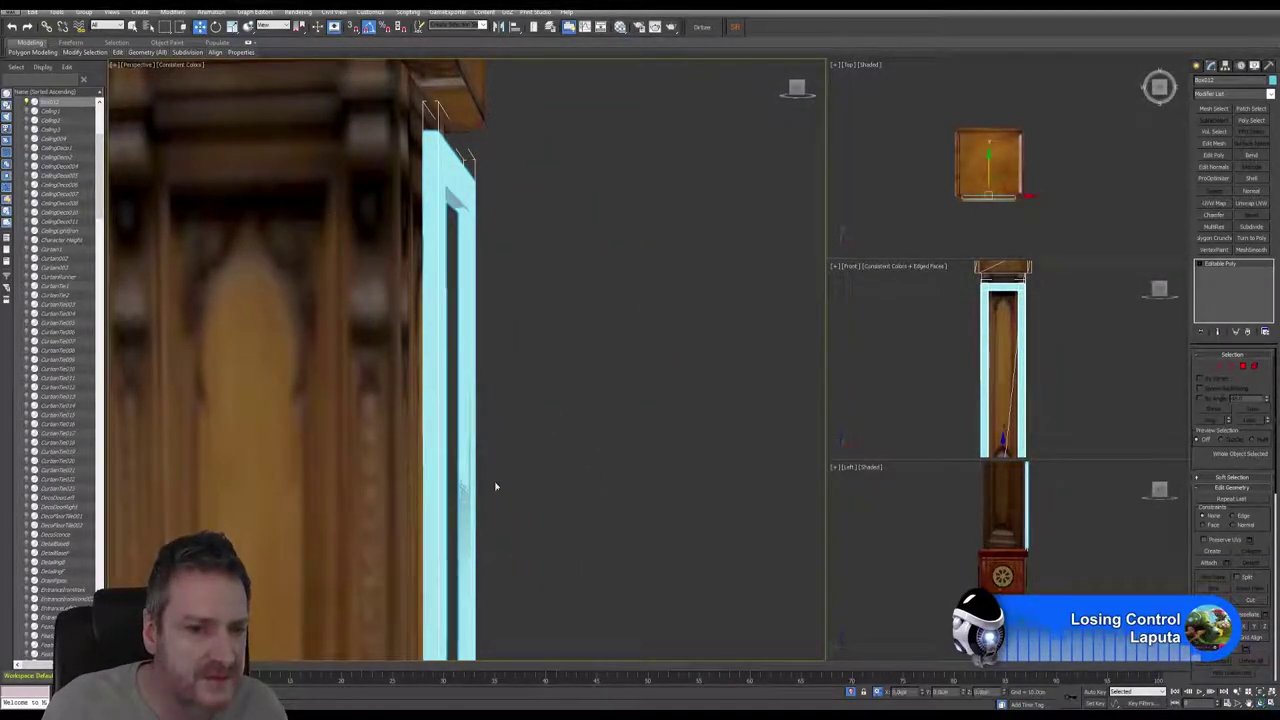
scroll(494, 486, down, 3)
middle_drag(486, 514, 522, 109)
alt+middle_drag(569, 529, 583, 523)
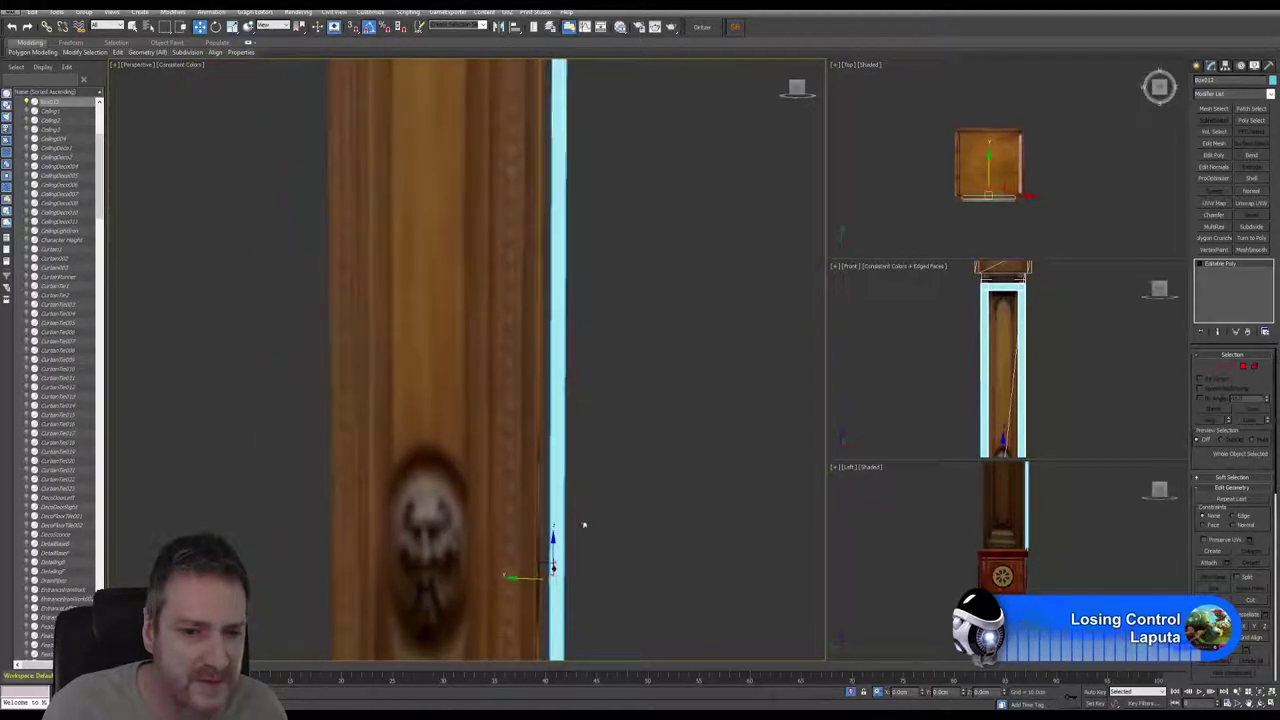
drag(523, 578, 506, 577)
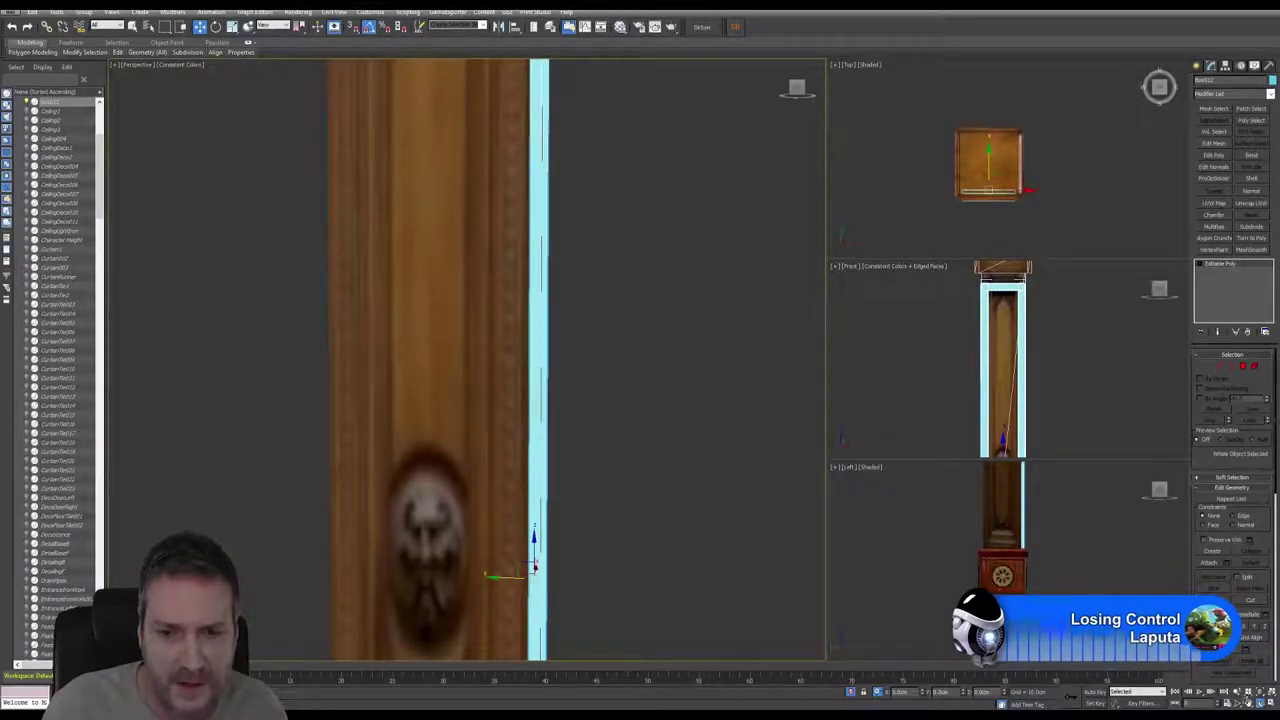
Step: Nudge the frame slightly forward along Y in the top view so its back barely overlaps the shaft's front face
alt+middle_drag(470, 440, 557, 456)
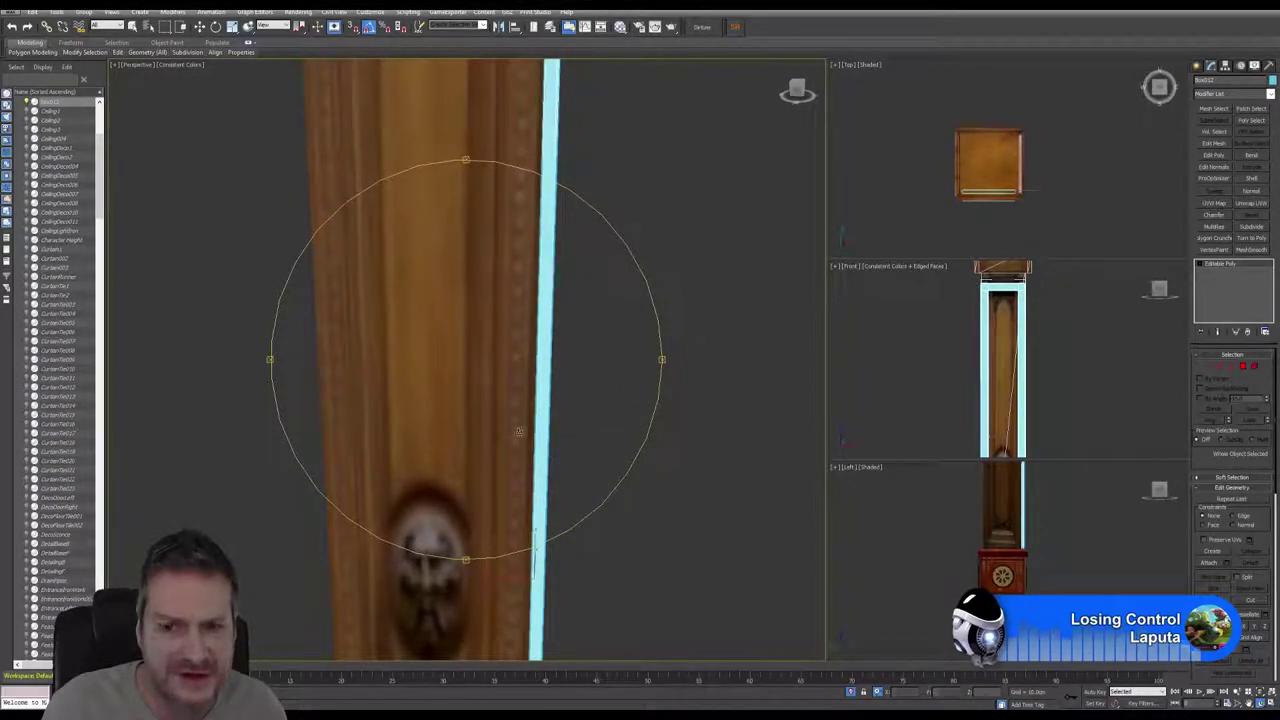
alt+middle_drag(556, 334, 477, 318)
alt+middle_drag(485, 195, 504, 316)
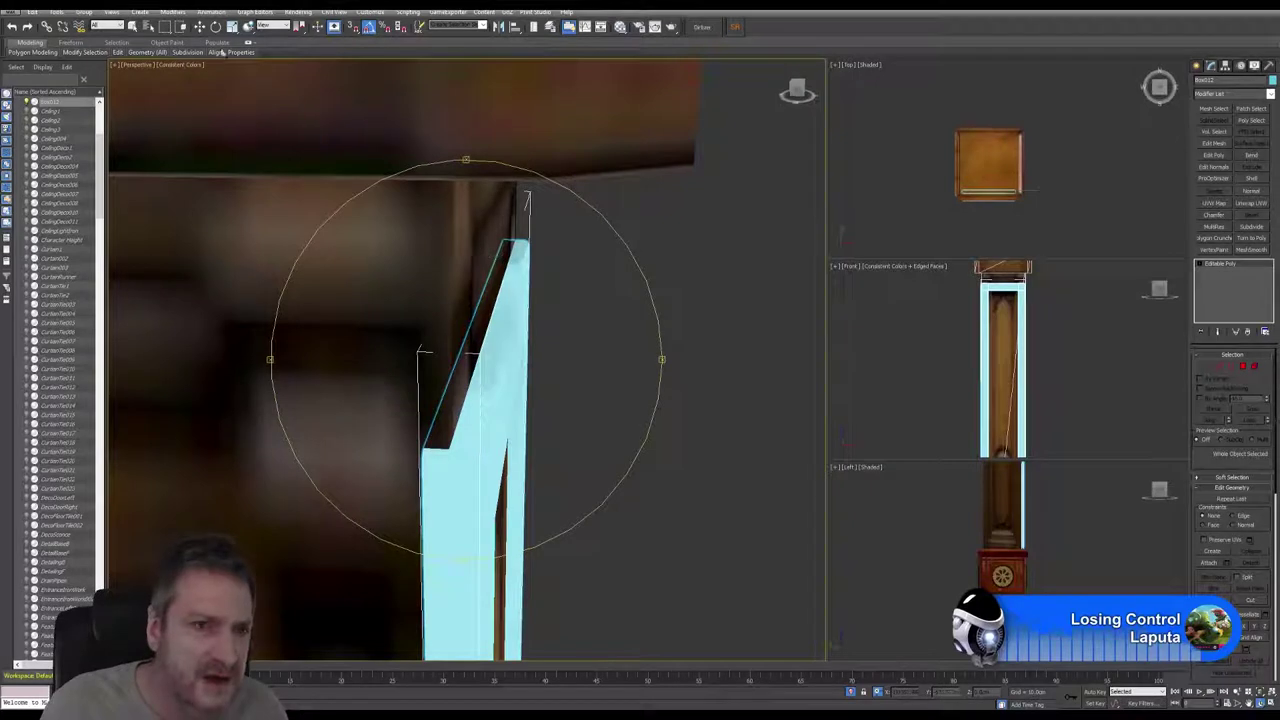
click(200, 27)
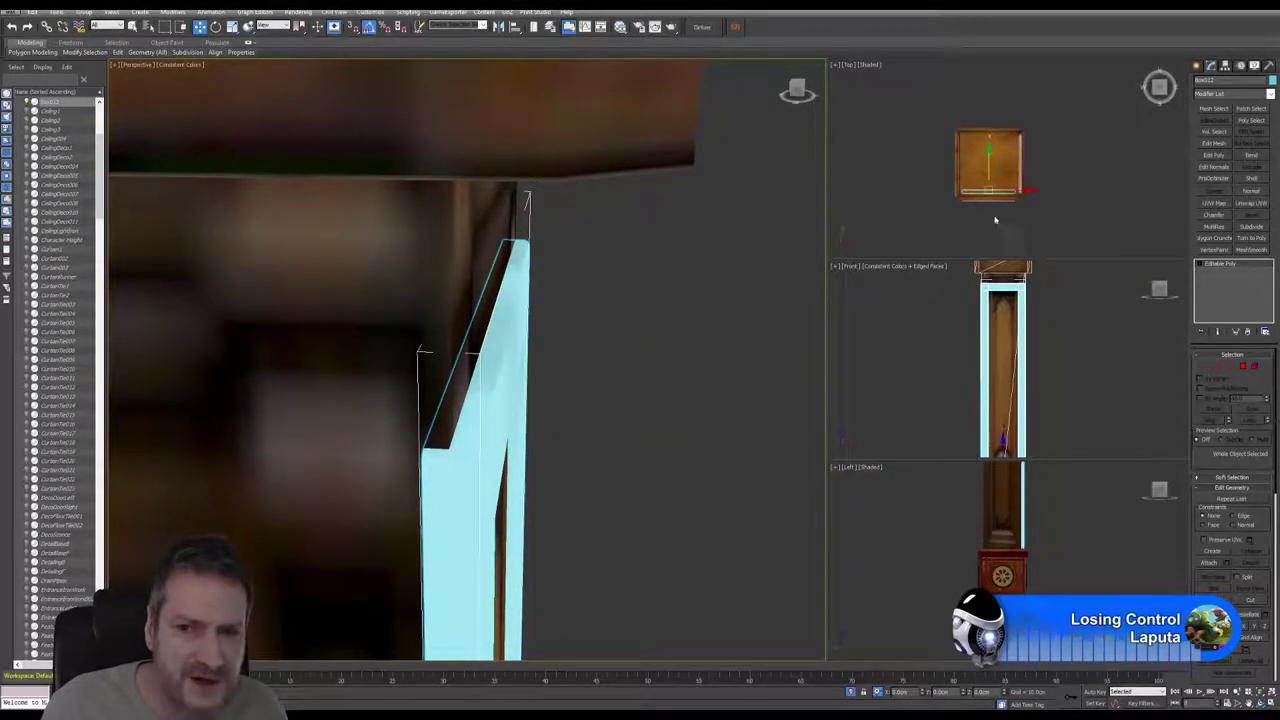
scroll(995, 220, up, 5)
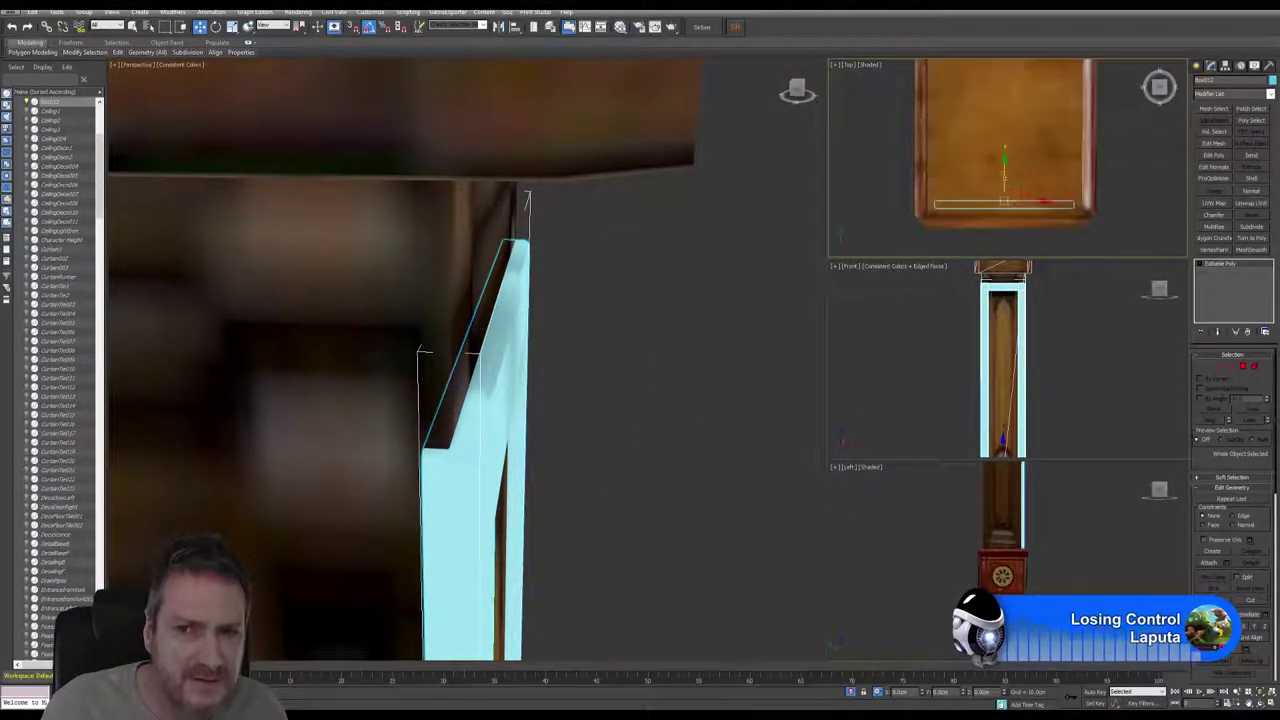
drag(1005, 172, 1004, 177)
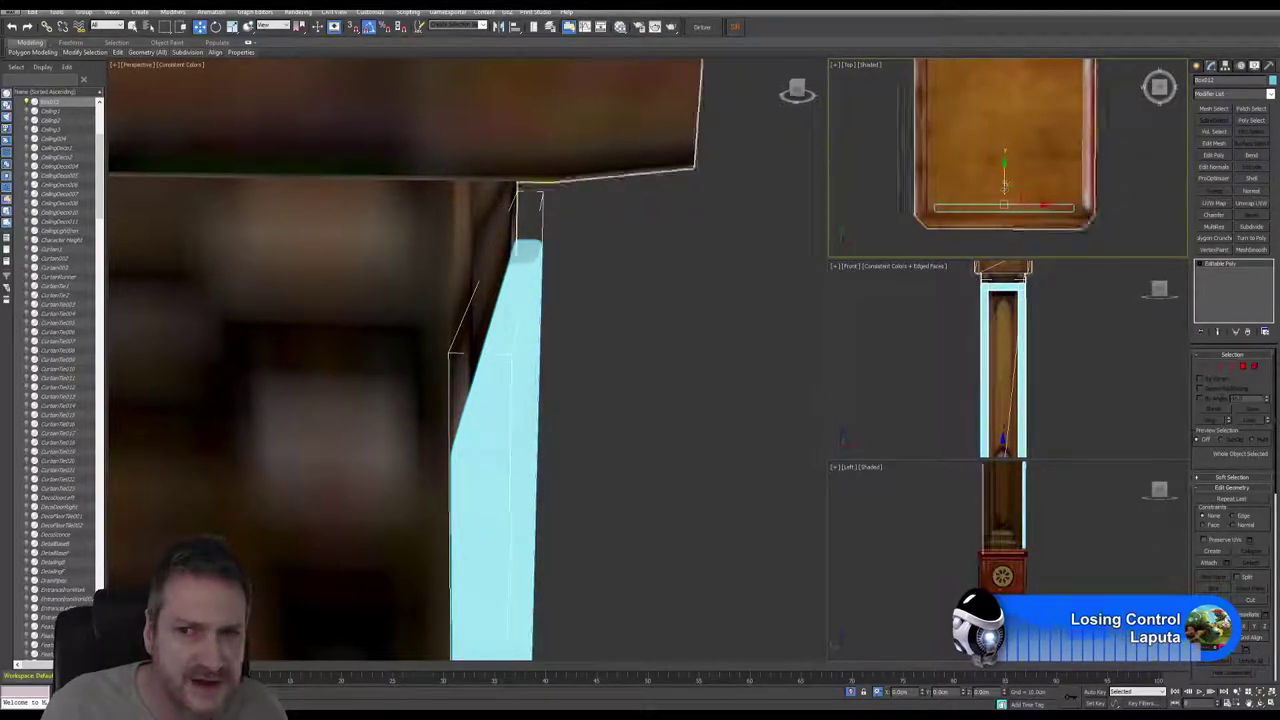
drag(1005, 185, 1008, 178)
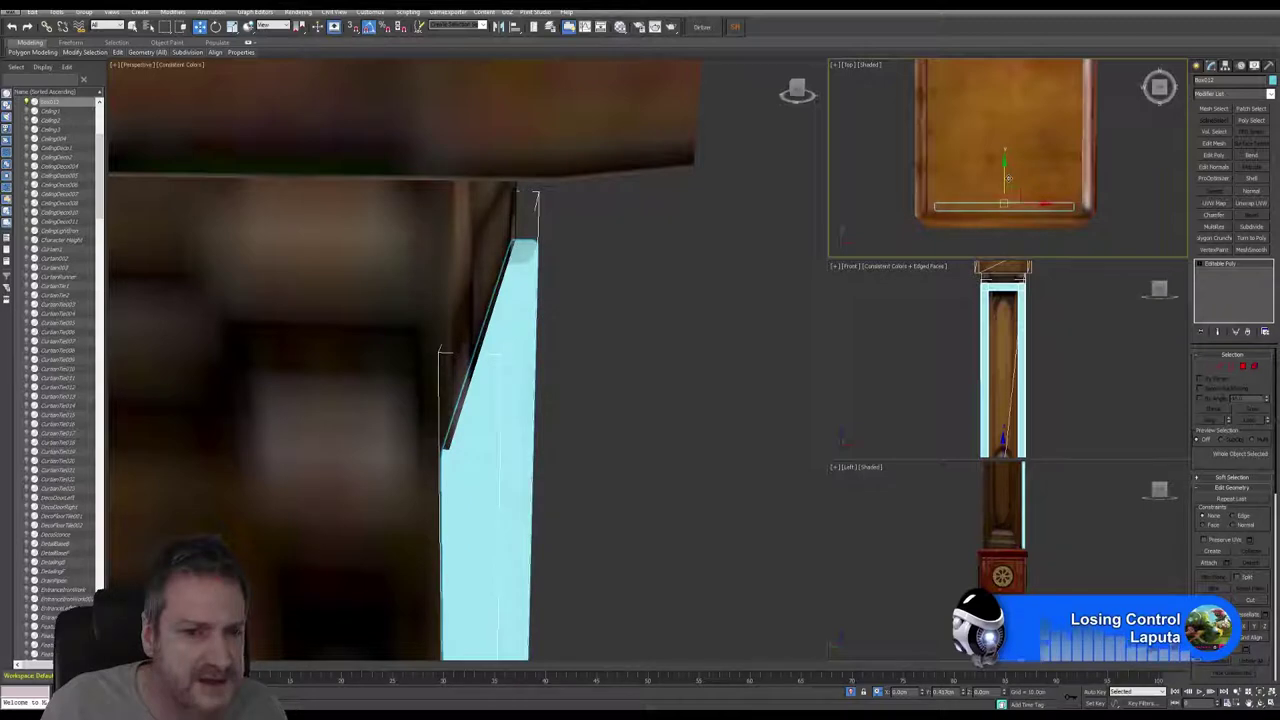
scroll(557, 526, down, 5)
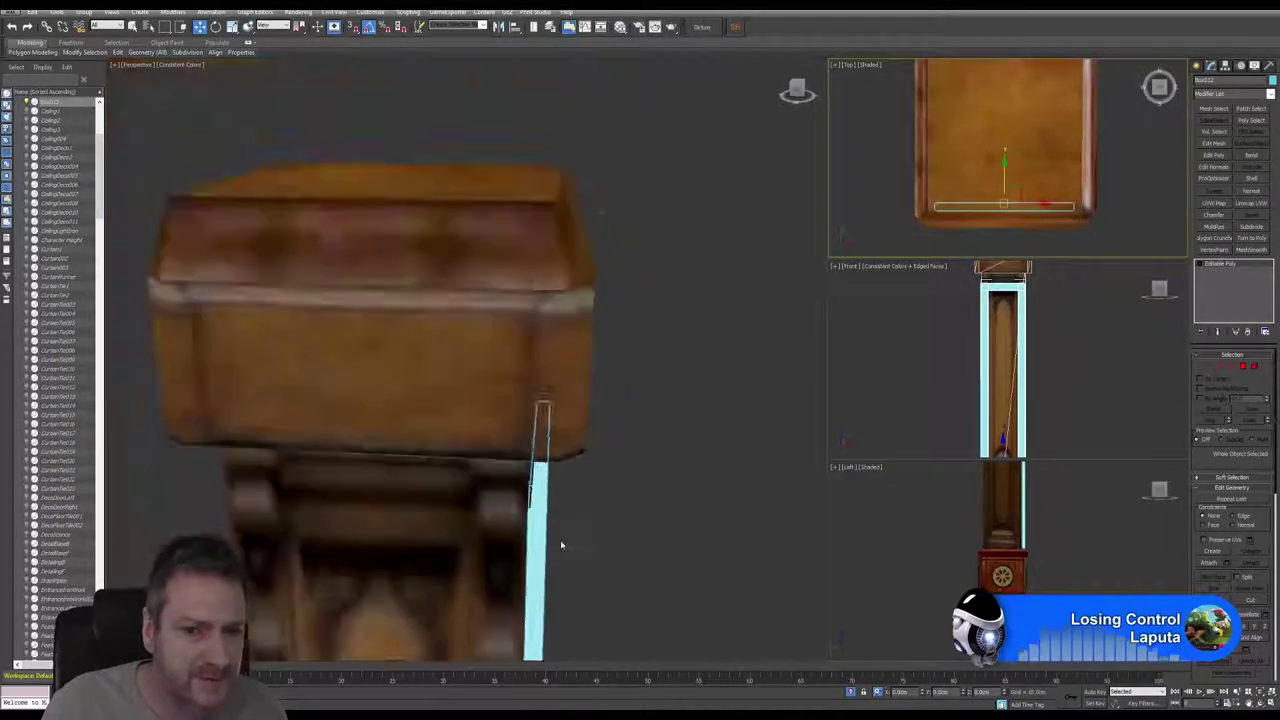
scroll(561, 545, up, 5)
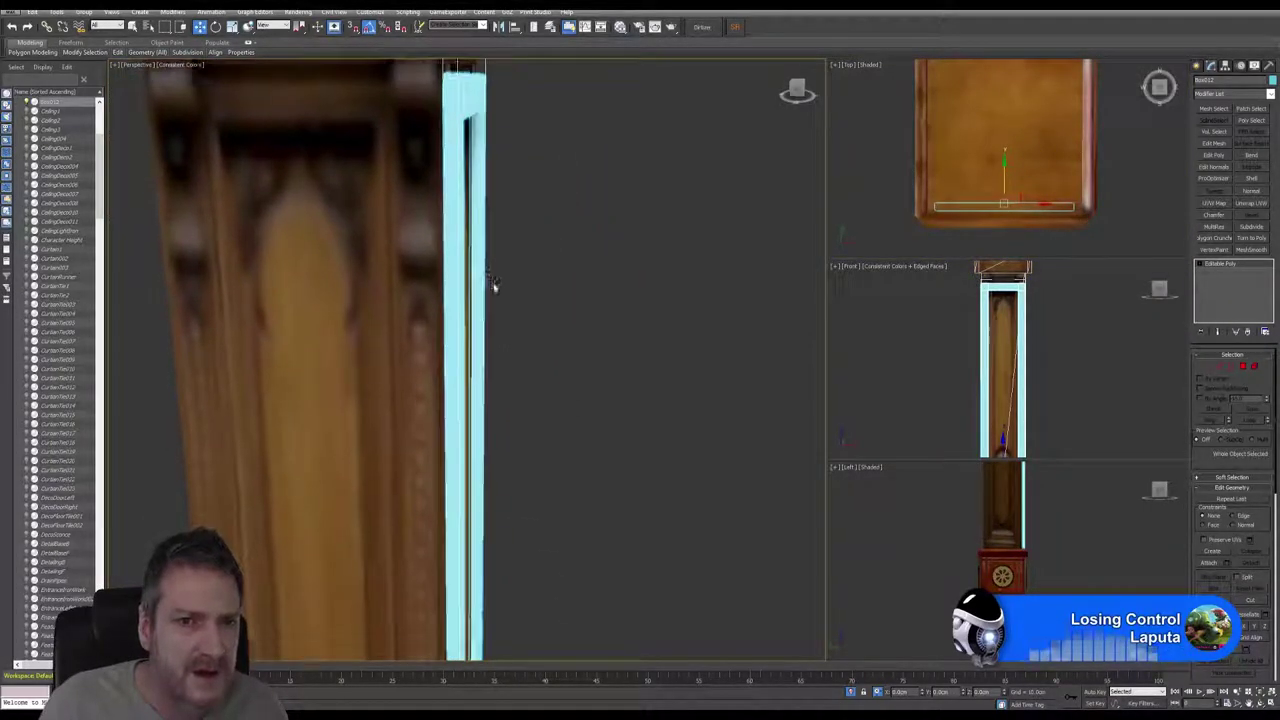
Step: Lower the frame's bottom-edge vertices in the front view until they meet the top of the pedestal
scroll(505, 360, down, 3)
right_click(1094, 424)
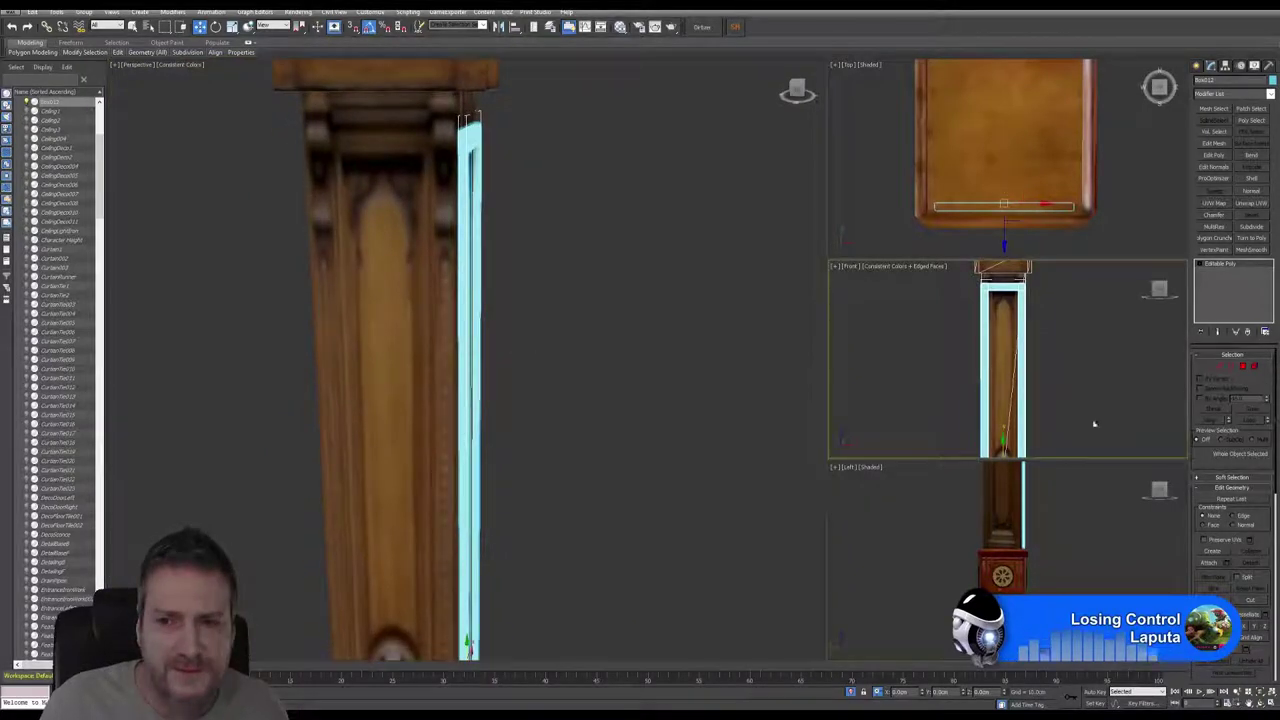
key(alt+w)
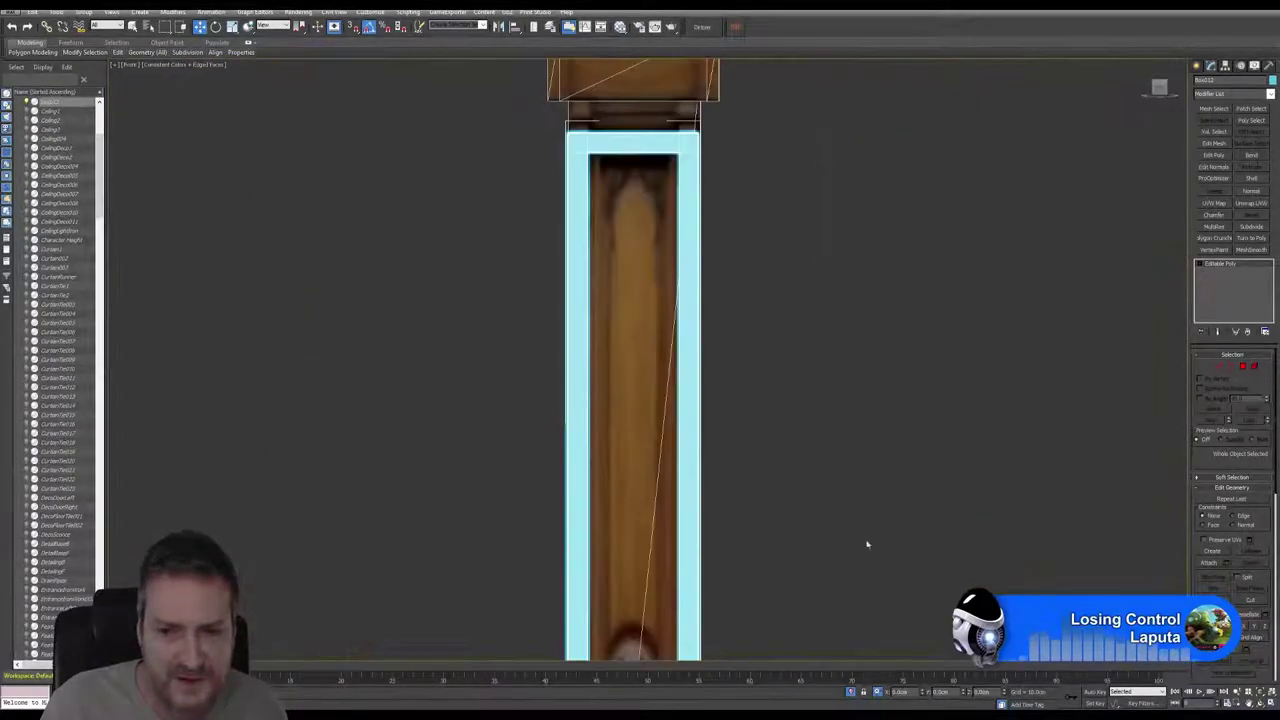
middle_drag(742, 260, 760, 227)
scroll(760, 236, down, 1)
scroll(788, 360, down, 1)
middle_drag(795, 606, 769, 314)
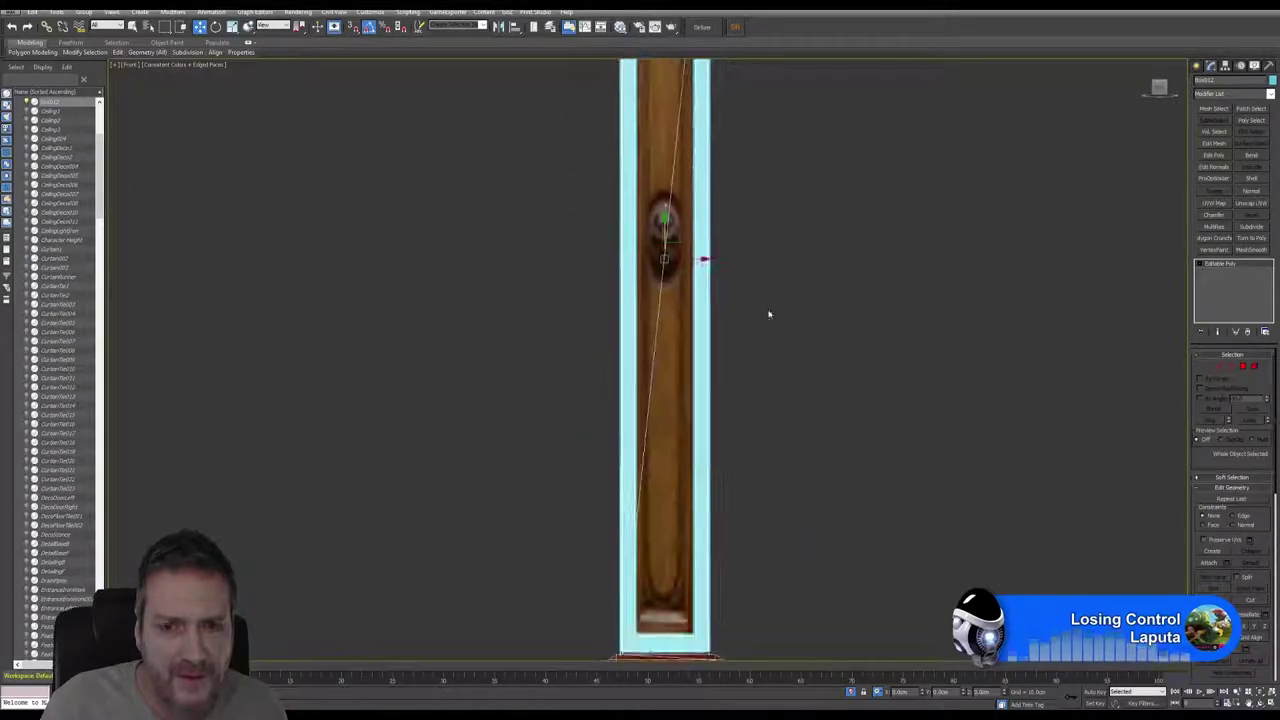
middle_drag(764, 589, 749, 423)
scroll(645, 496, up, 4)
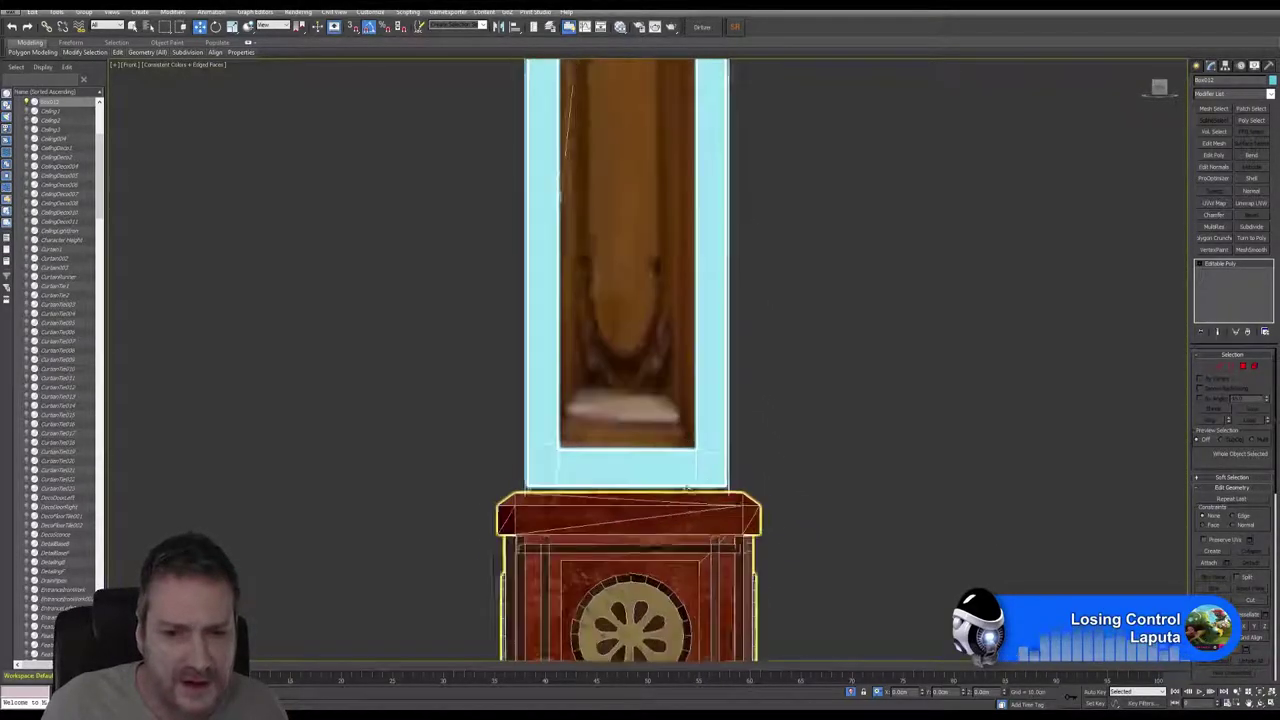
scroll(687, 487, up, 5)
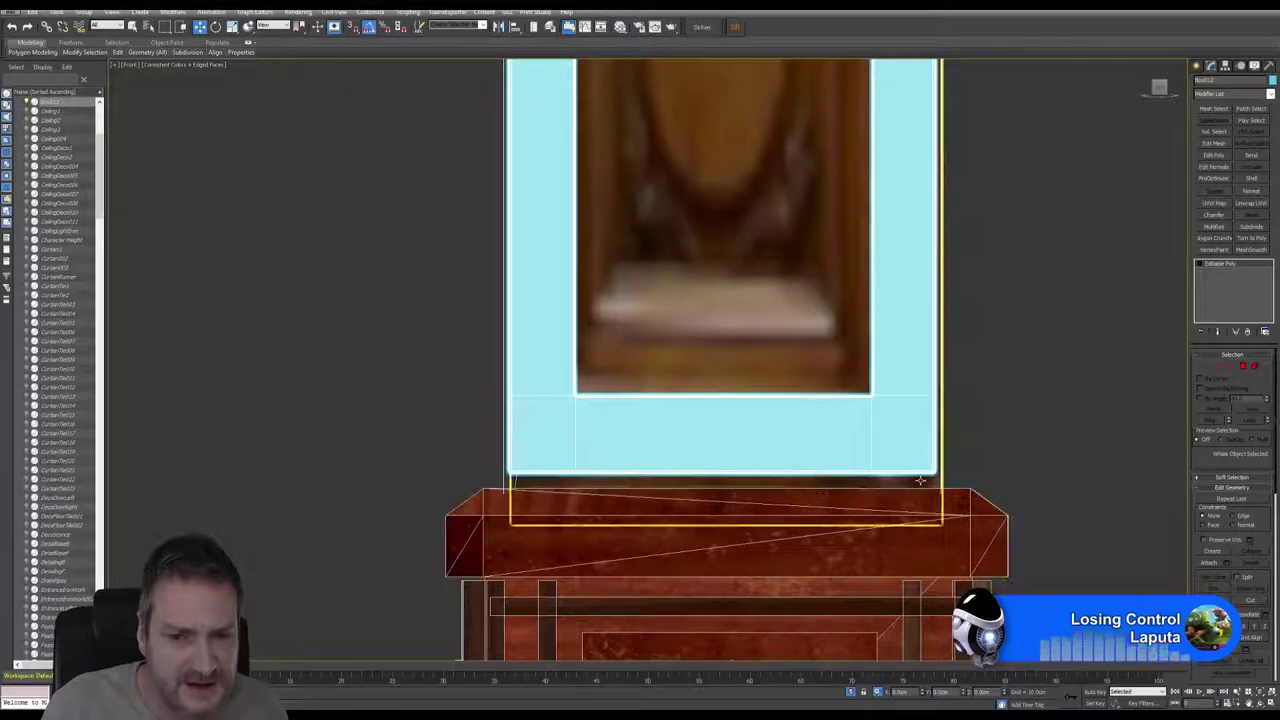
click(1208, 367)
drag(468, 452, 1049, 524)
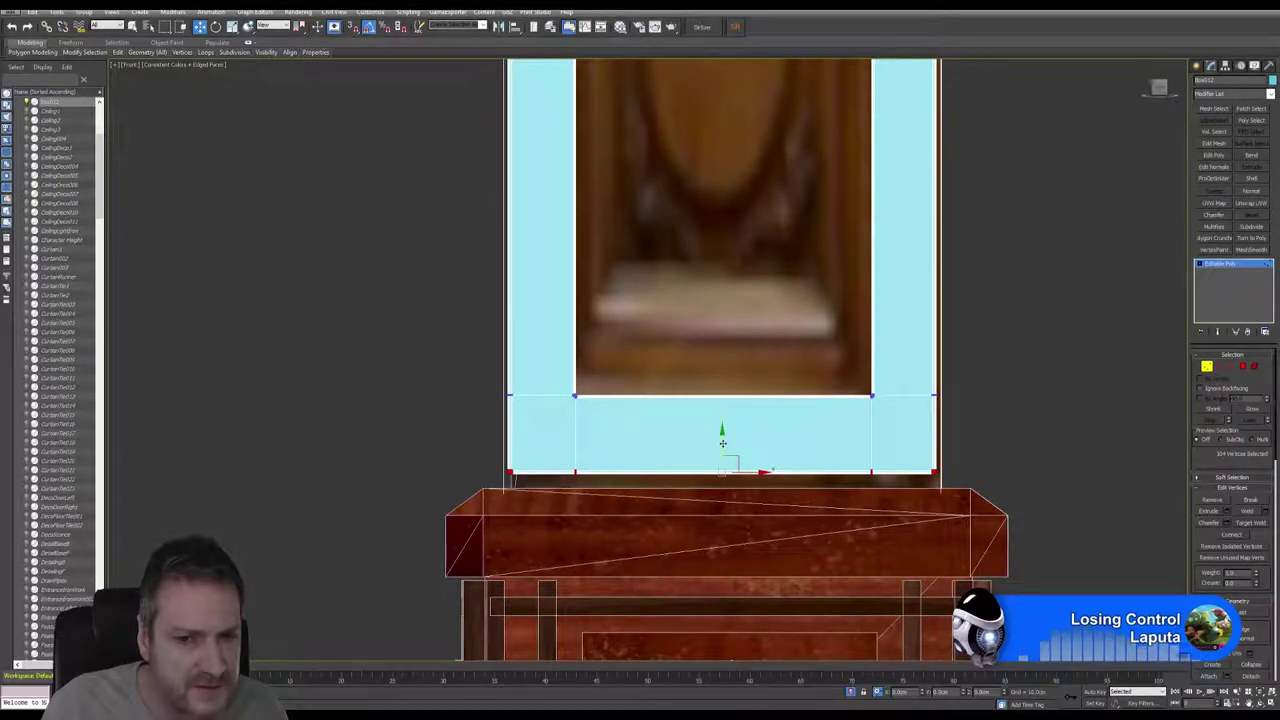
drag(722, 443, 716, 476)
scroll(864, 507, up, 4)
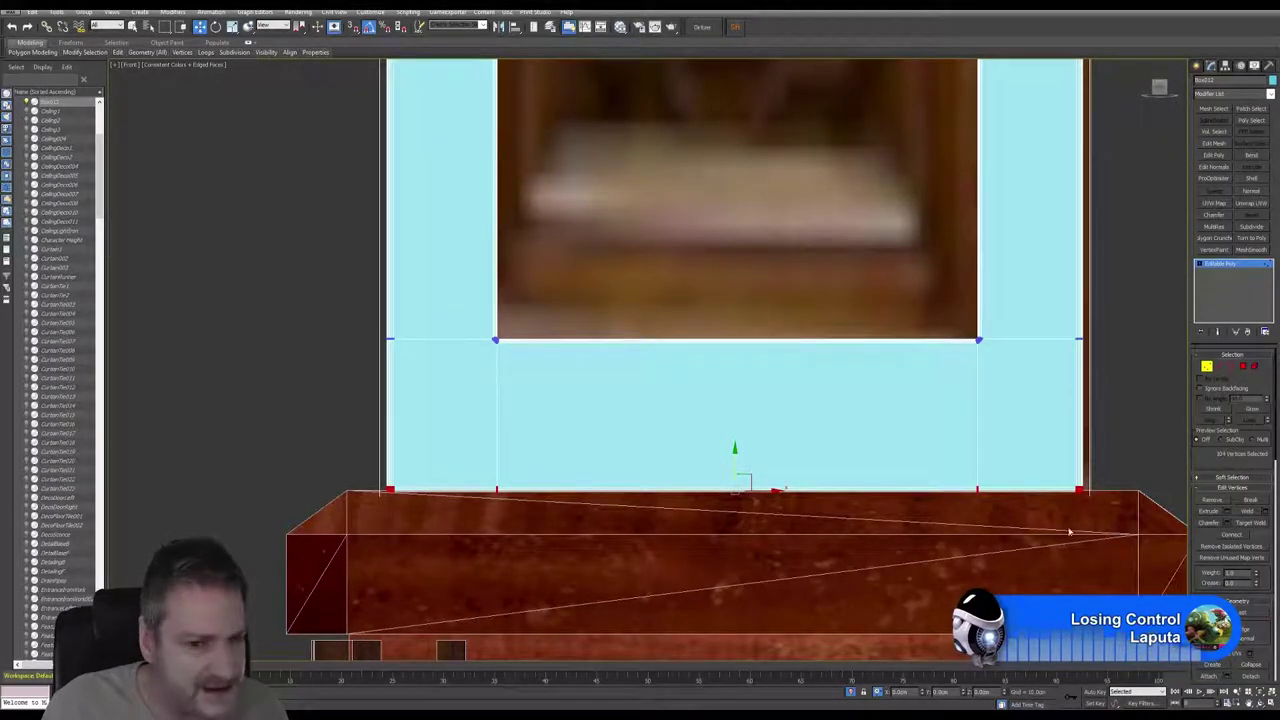
Step: Leave vertex editing and check the frame over the full height of the shaft in the front view
scroll(924, 470, down, 8)
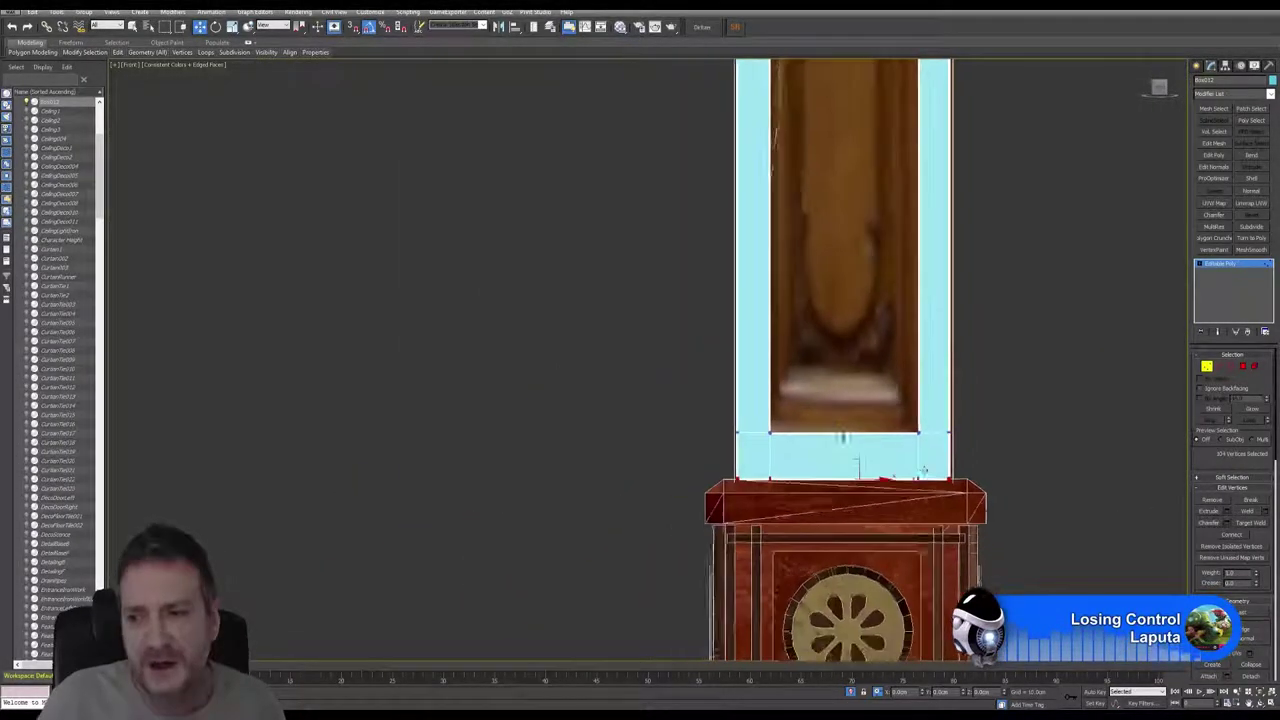
scroll(924, 470, down, 1)
scroll(748, 475, down, 5)
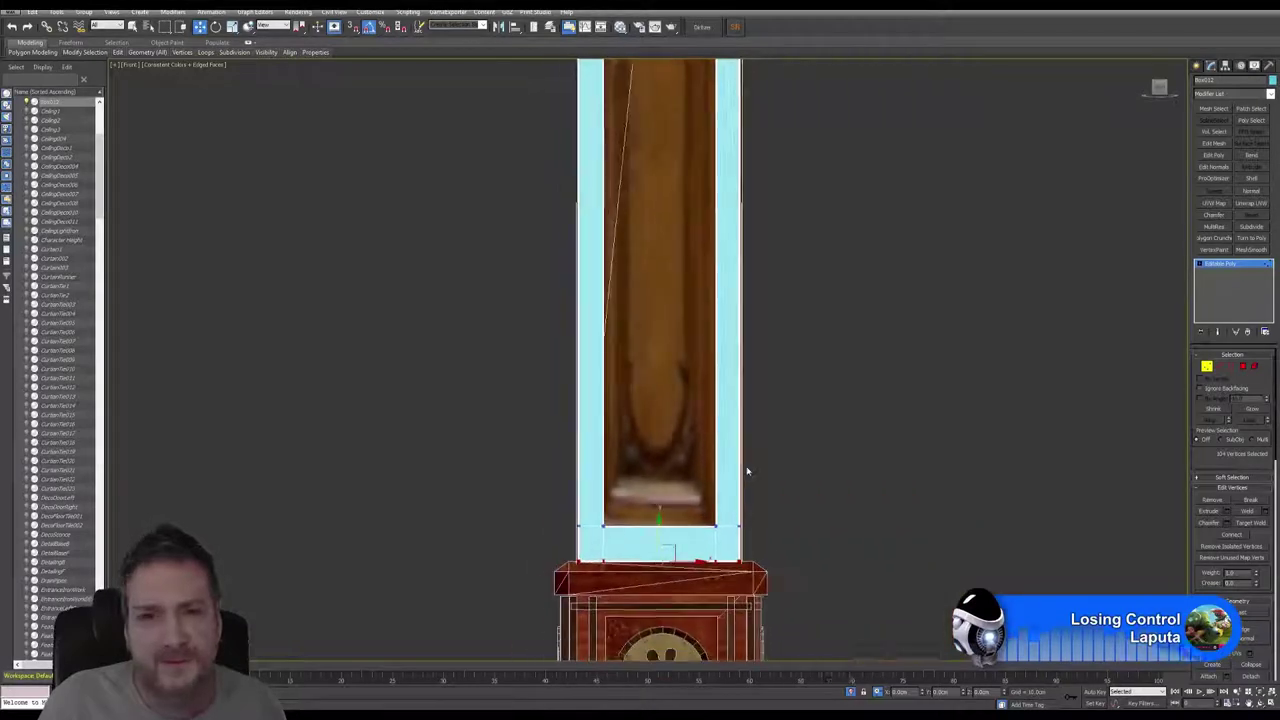
scroll(751, 478, down, 1)
middle_drag(768, 263, 760, 483)
scroll(764, 483, down, 2)
middle_drag(777, 391, 761, 373)
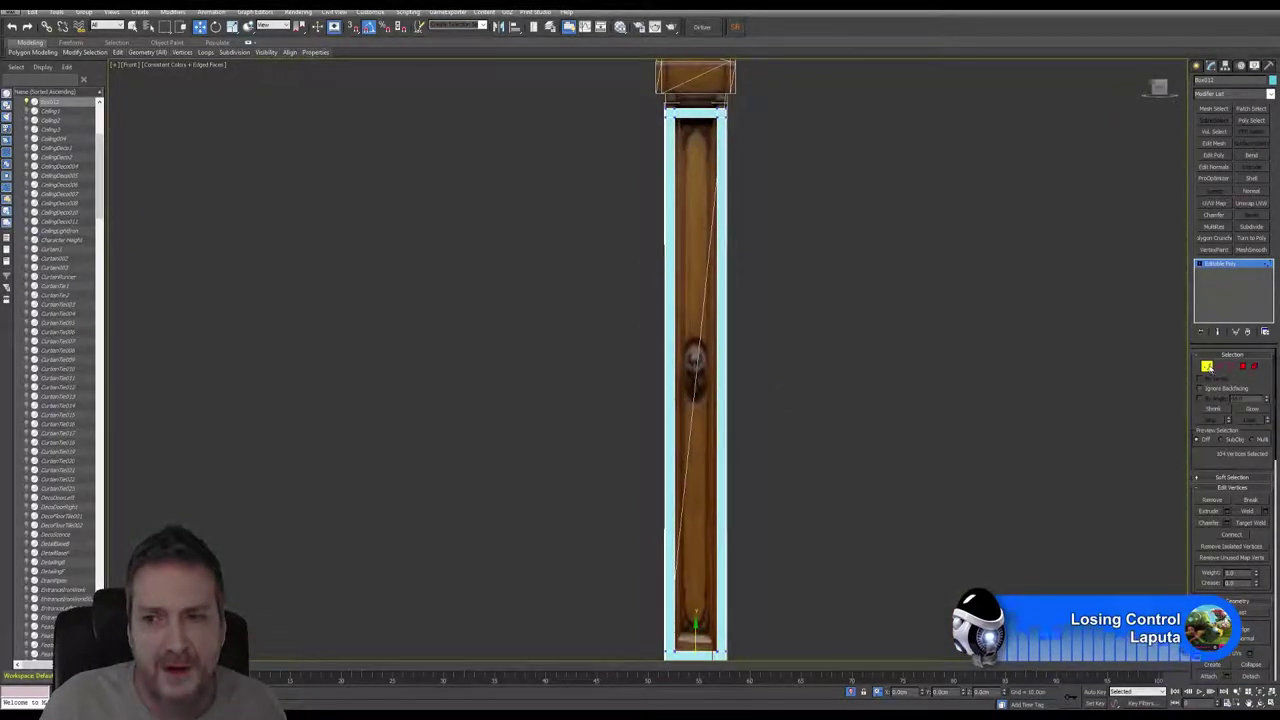
click(1207, 367)
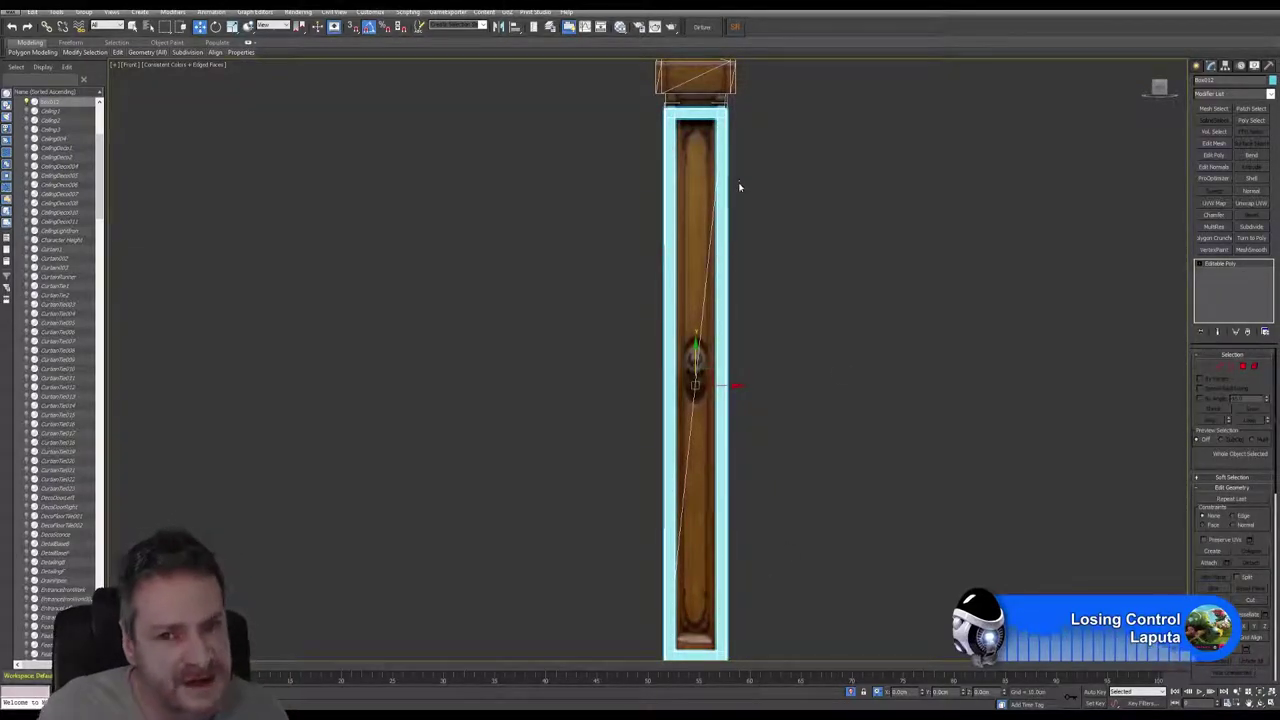
middle_drag(795, 317, 767, 305)
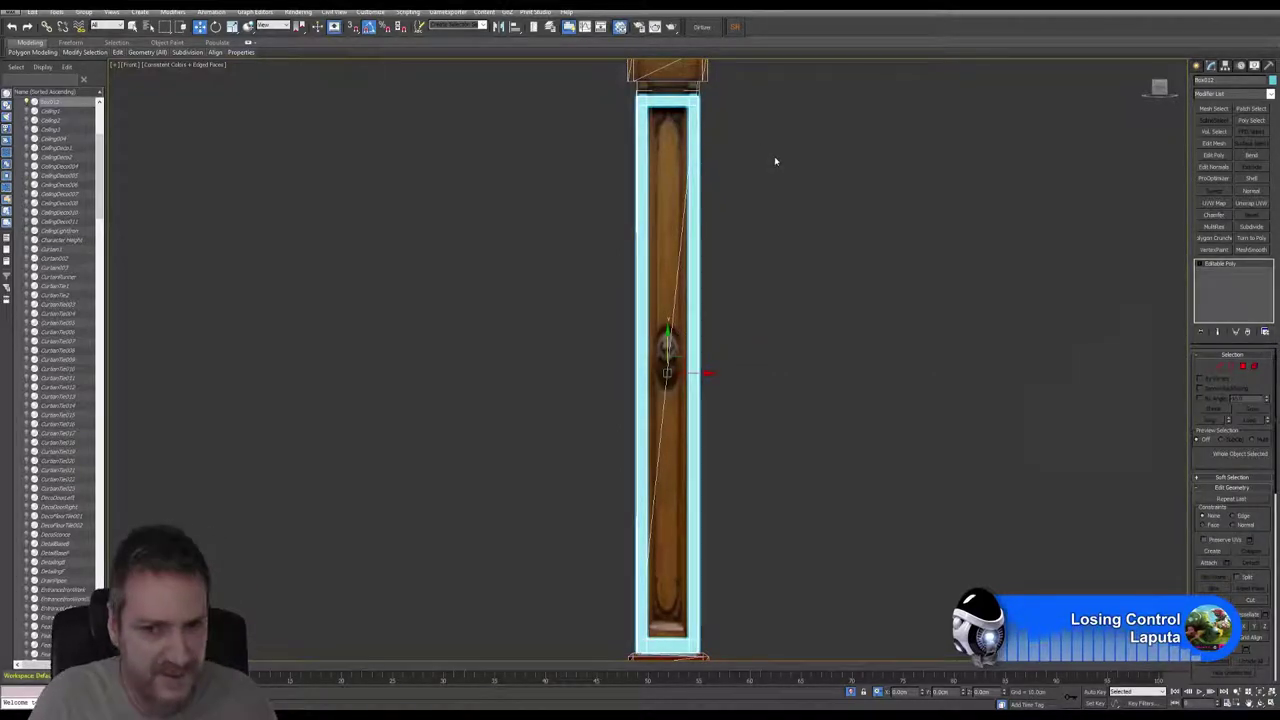
Step: Open the material editor and view the image of the WoodPostPillar.png bitmap
key(m)
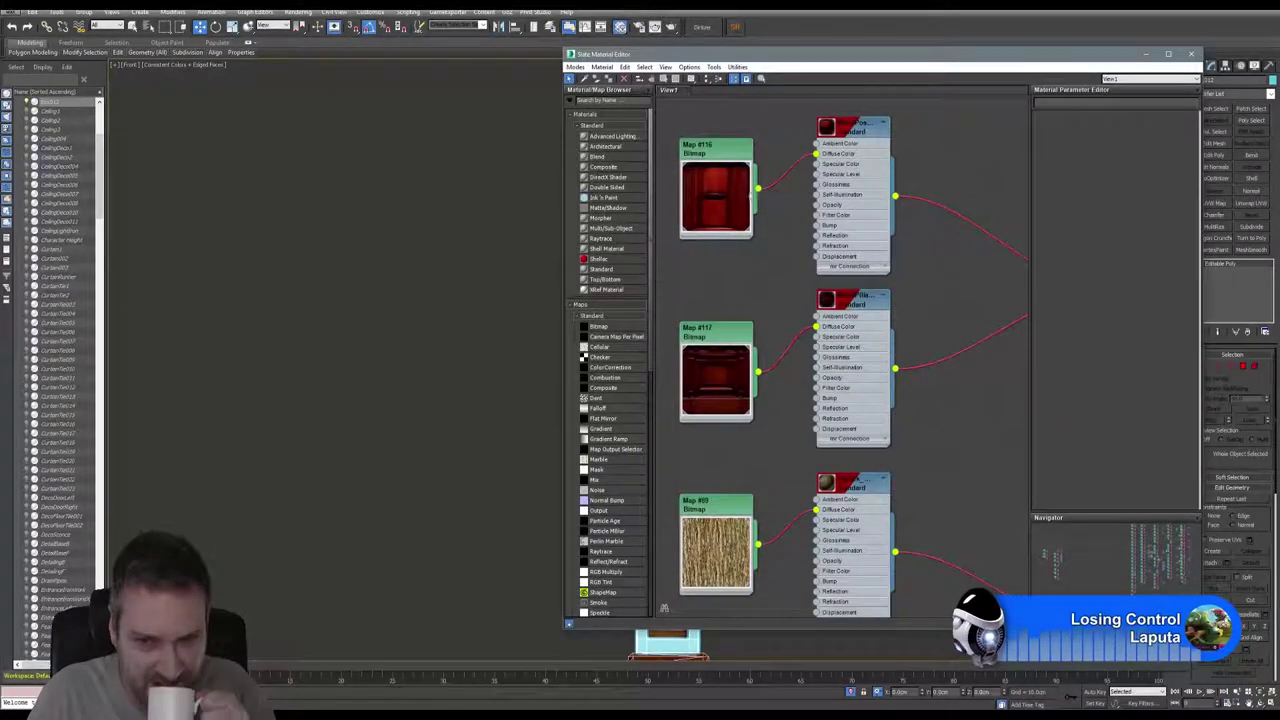
middle_drag(455, 252, 225, 237)
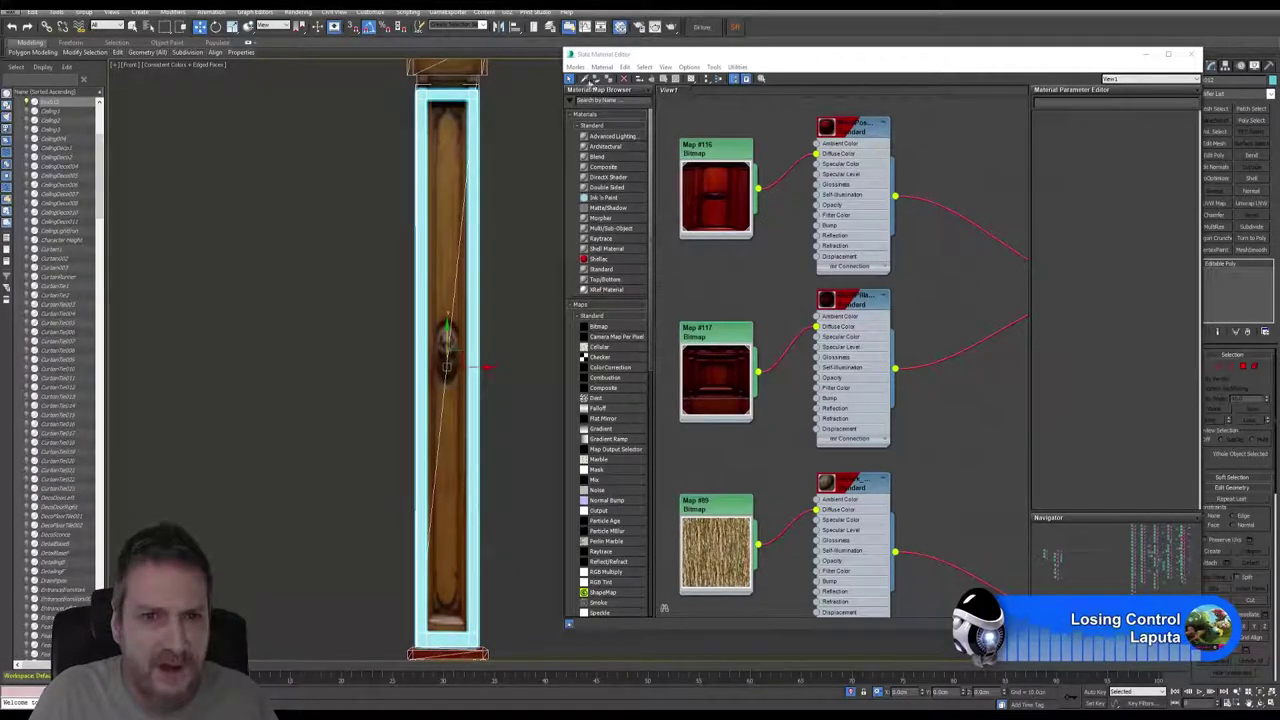
click(586, 79)
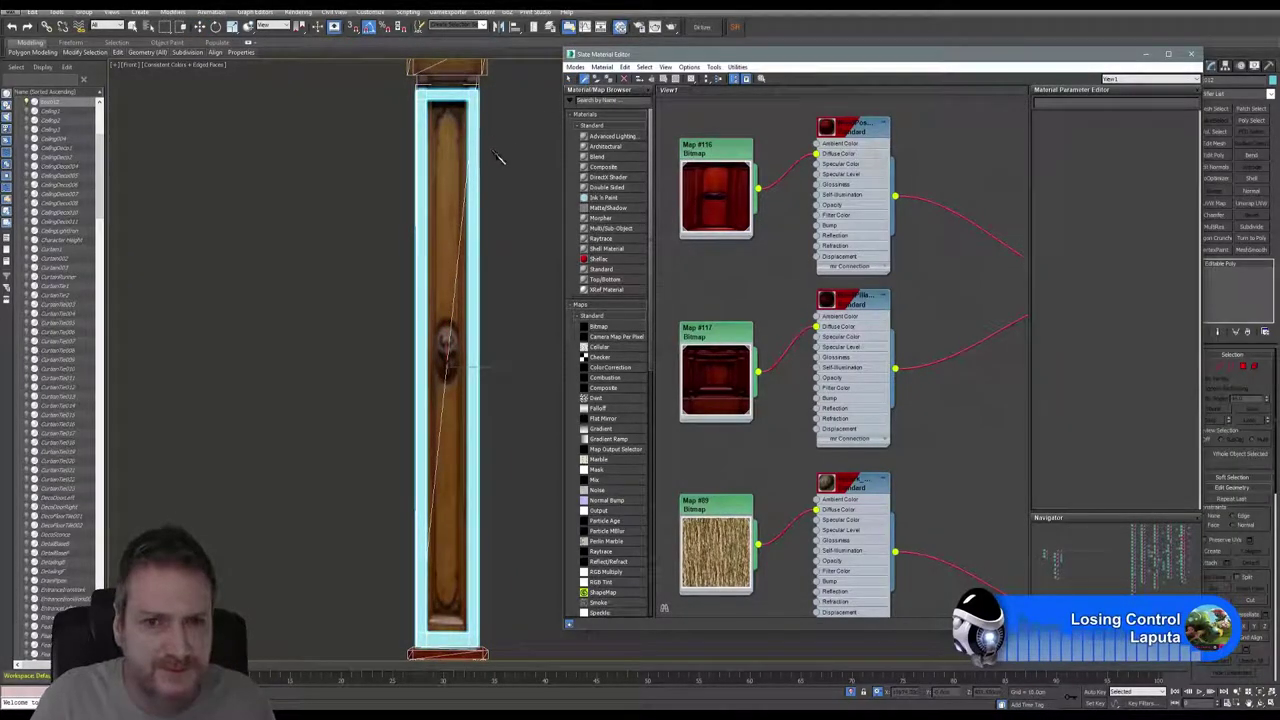
double_click(719, 157)
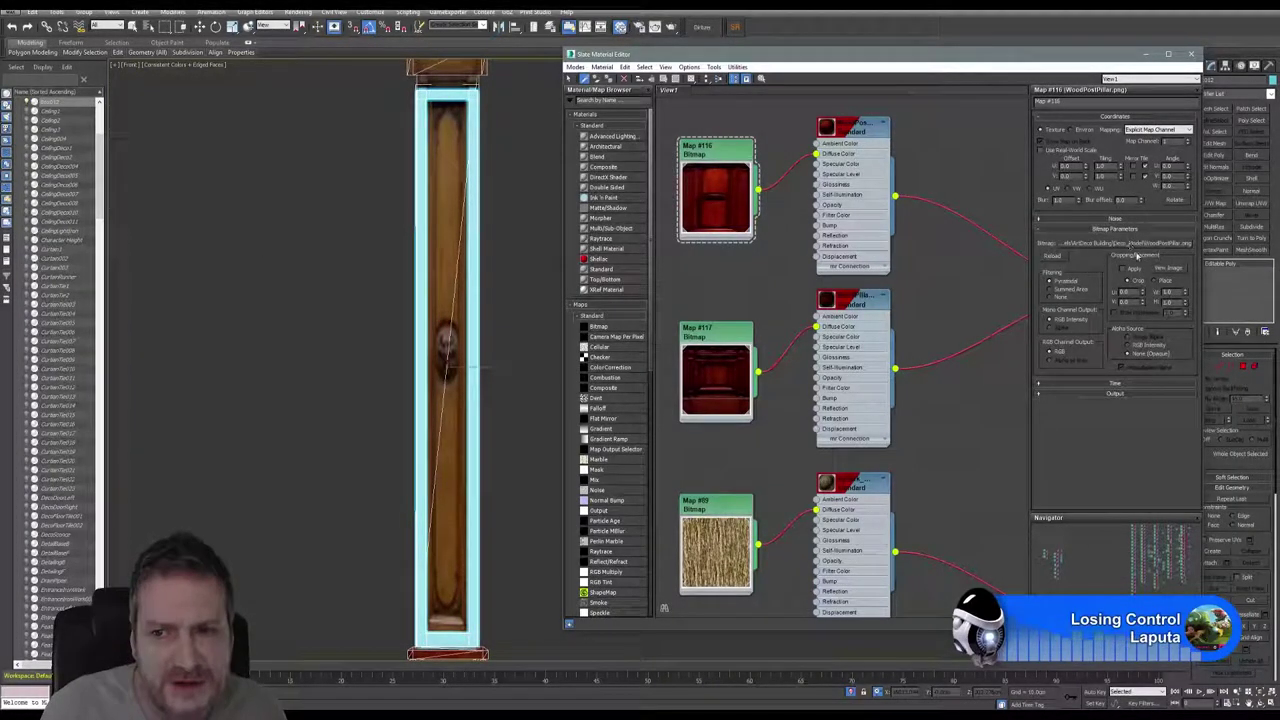
click(1165, 268)
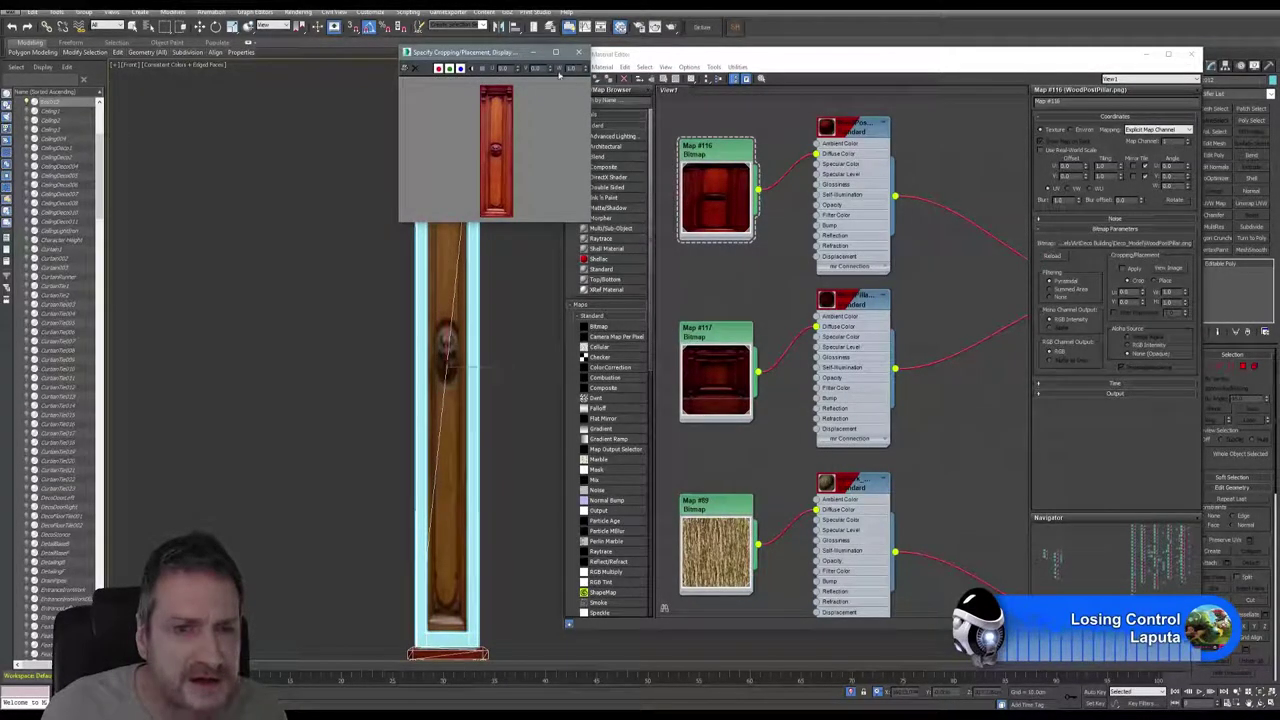
click(578, 52)
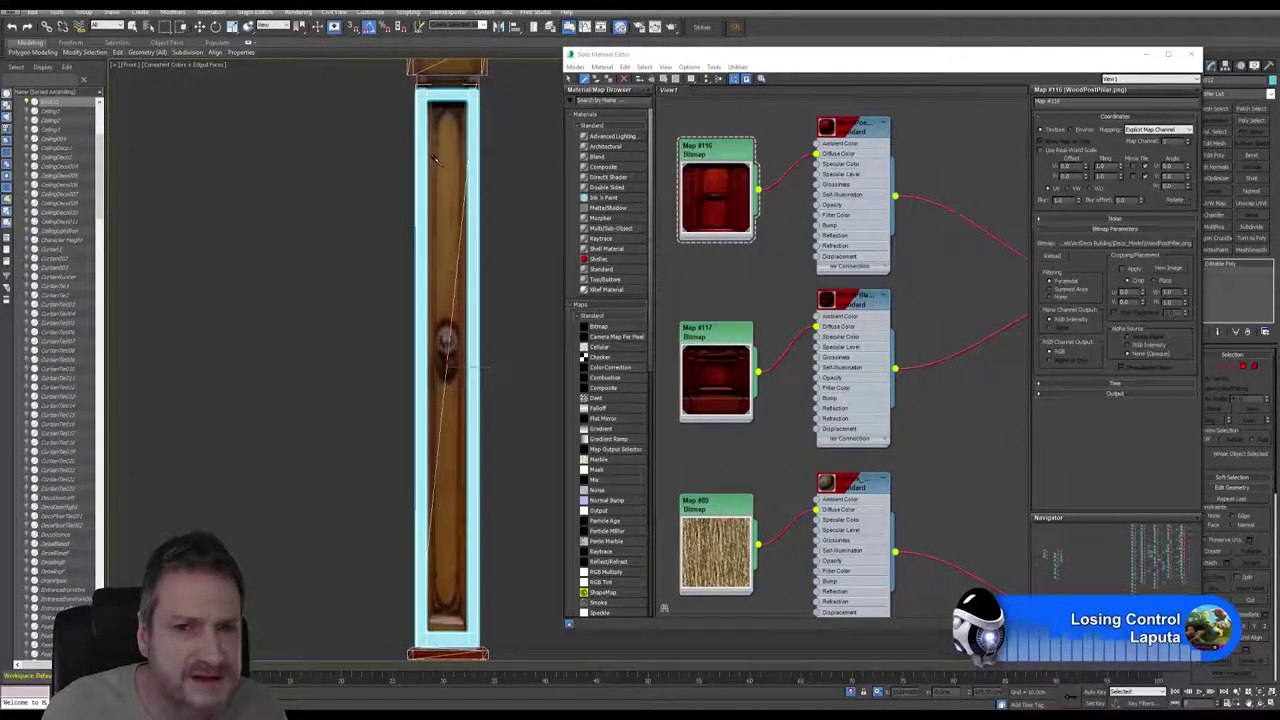
Step: Pick the shaft's material from the model and view the image of its WoodPostPillar_TEX.TGA diffuse bitmap
click(447, 222)
middle_drag(841, 363, 1120, 378)
middle_drag(791, 356, 911, 354)
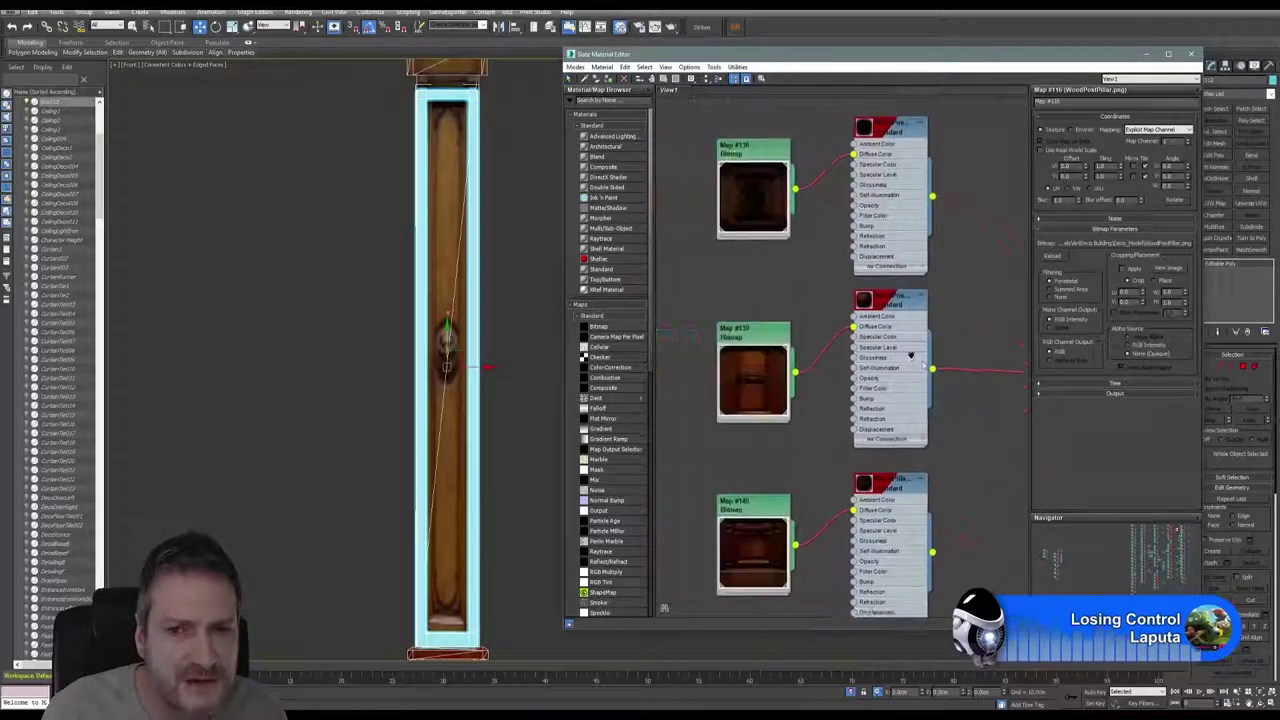
scroll(756, 371, up, 1)
scroll(755, 372, up, 1)
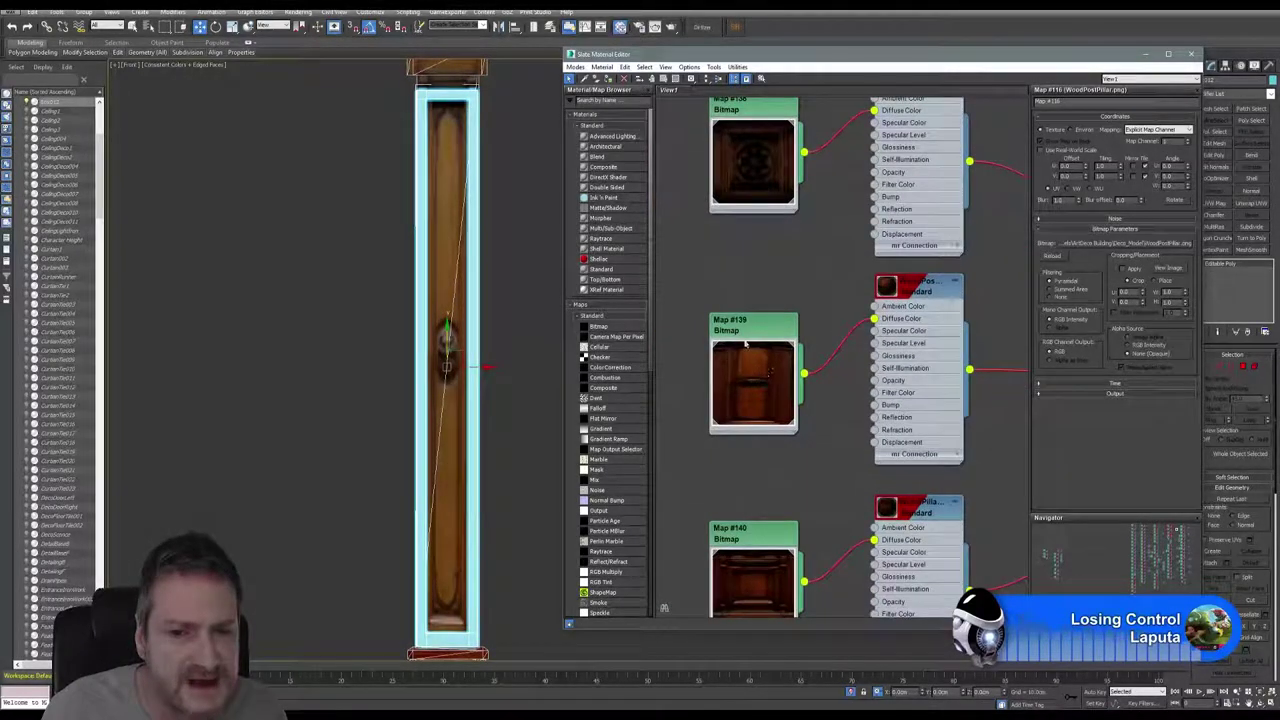
double_click(757, 330)
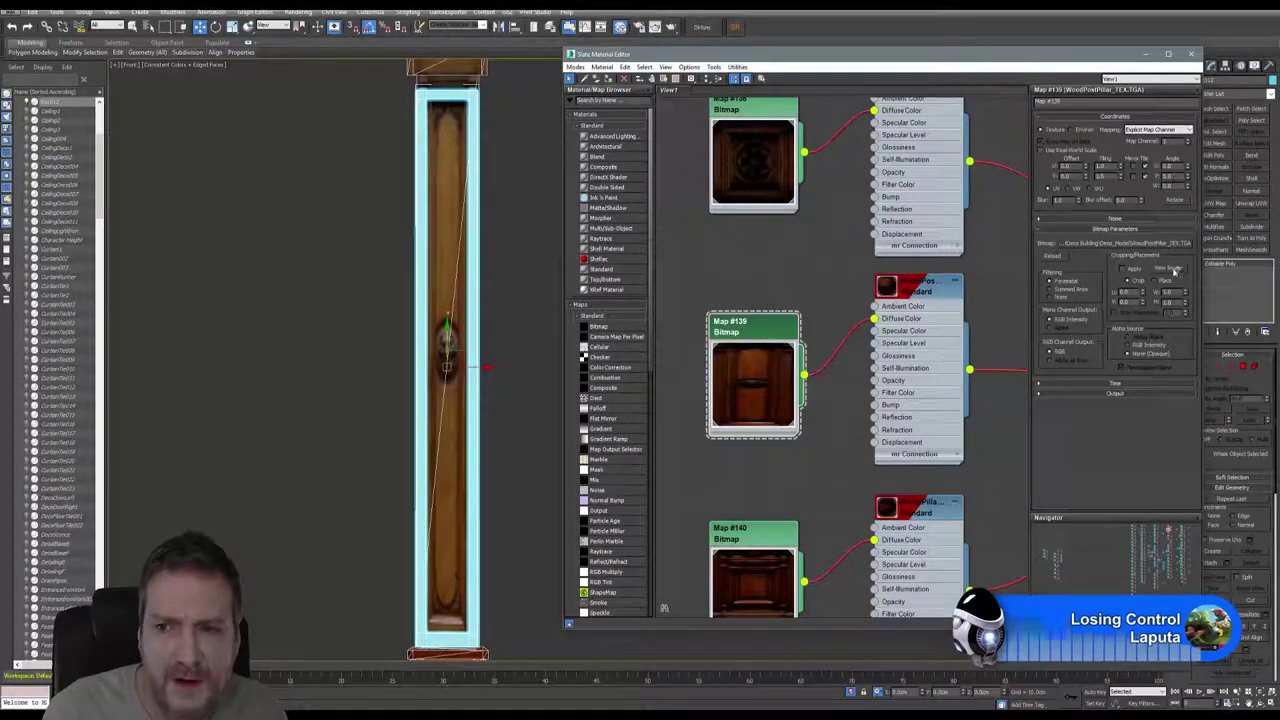
click(1173, 269)
click(575, 54)
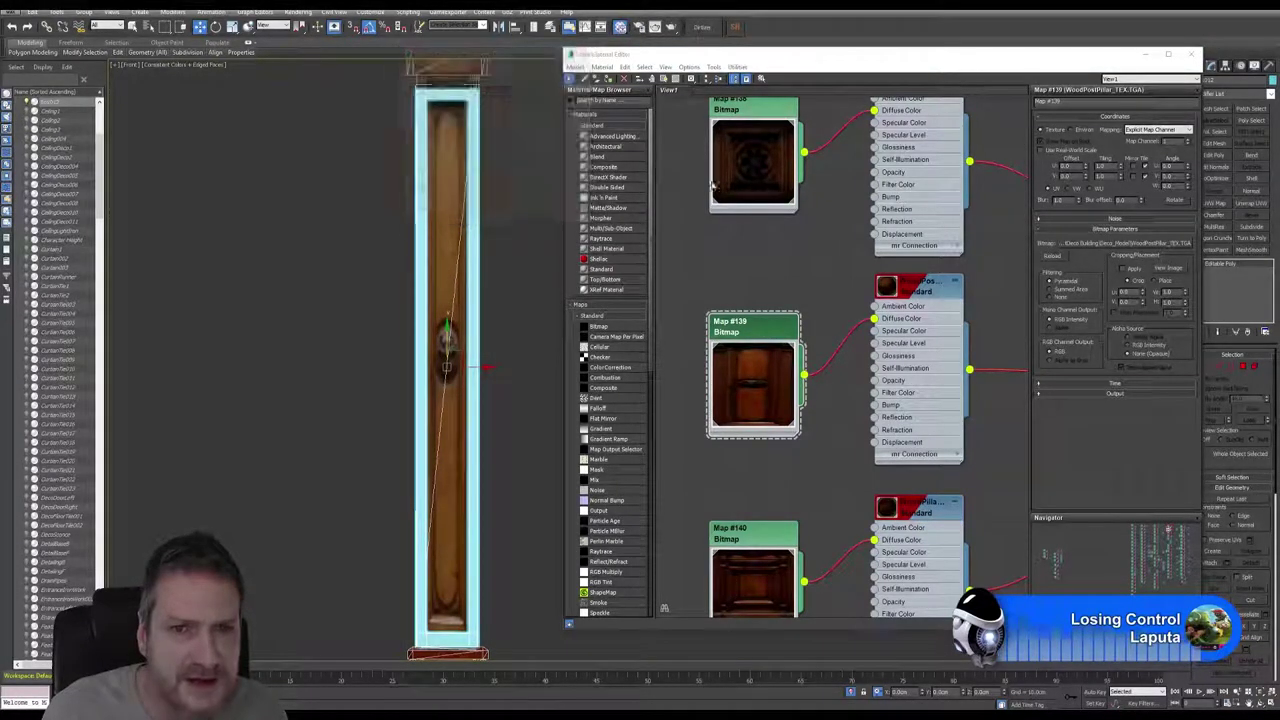
Step: Search the material graph for other wood textures among the unconnected material nodes
scroll(846, 374, down, 5)
scroll(846, 374, down, 4)
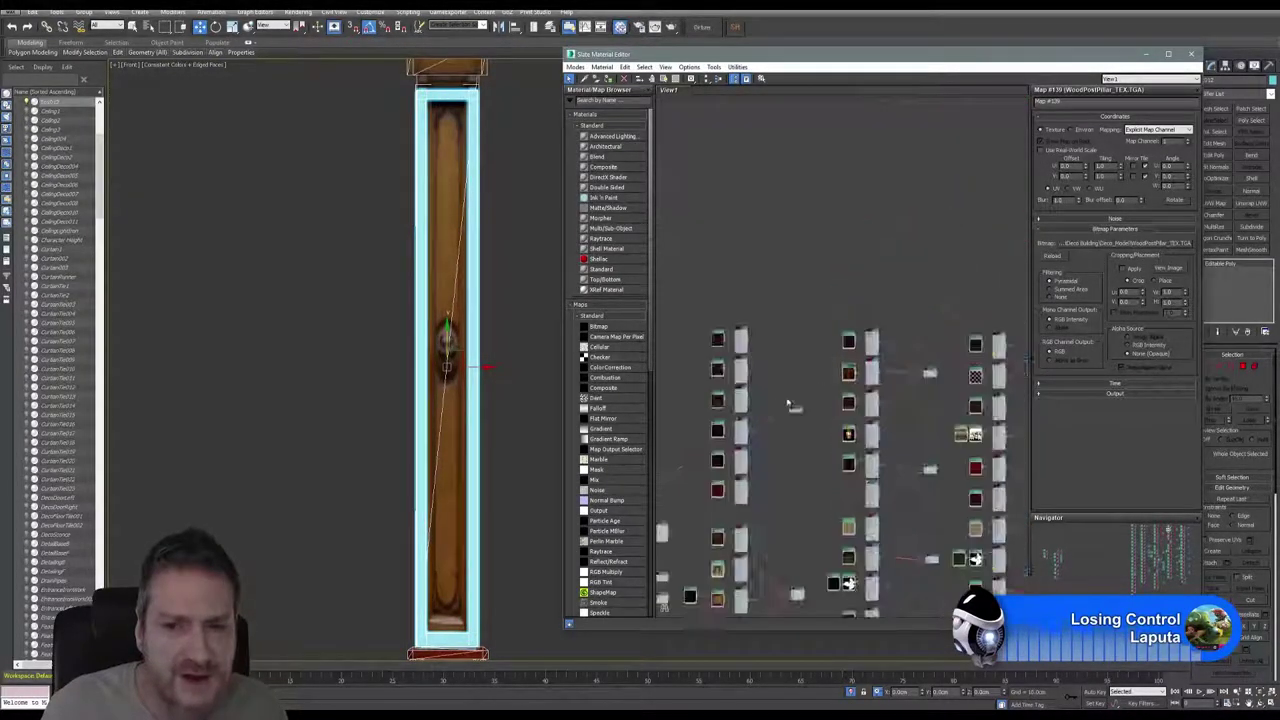
scroll(758, 368, up, 5)
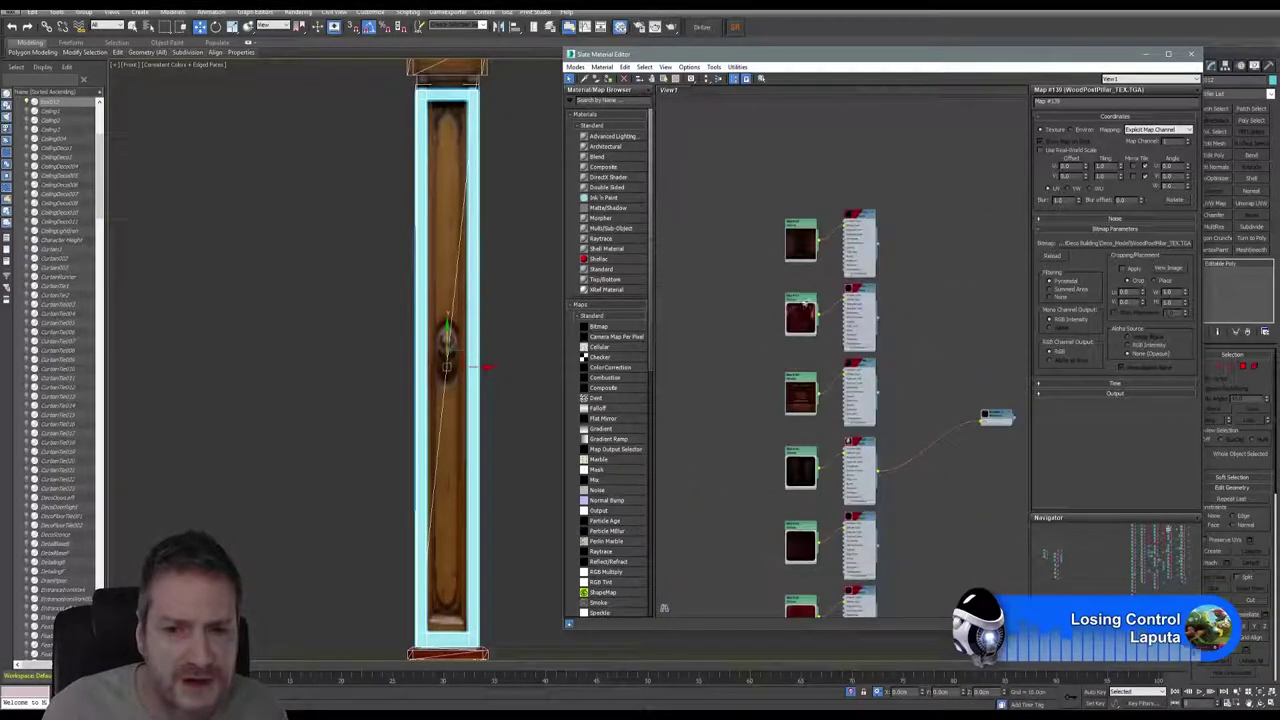
scroll(810, 350, up, 3)
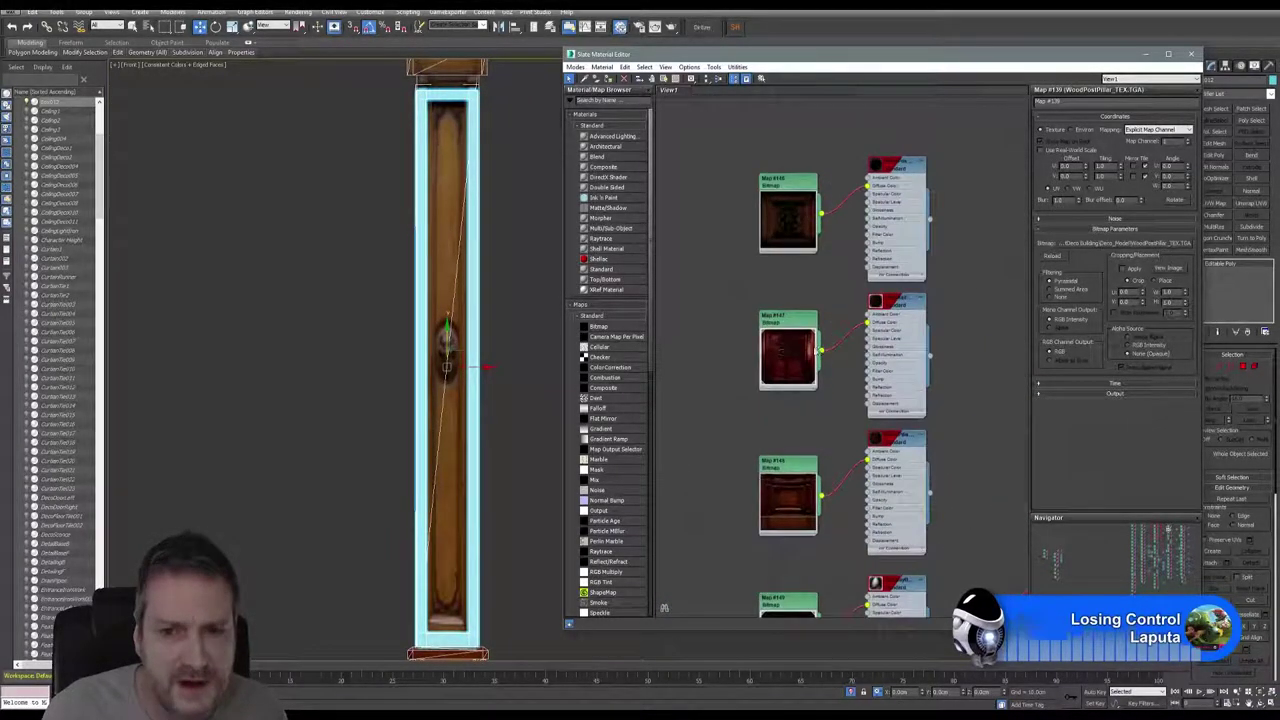